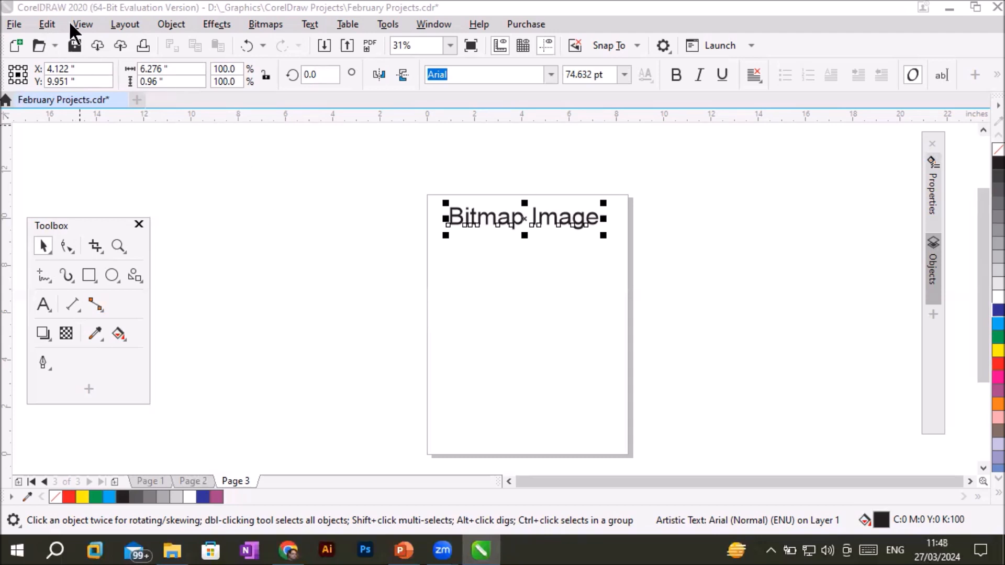
# Step: Import the curly-haired woman's portrait from the FACES folder and place it under the Bitmap Image title, about 6.6 inches square
pyautogui.click(14, 25)
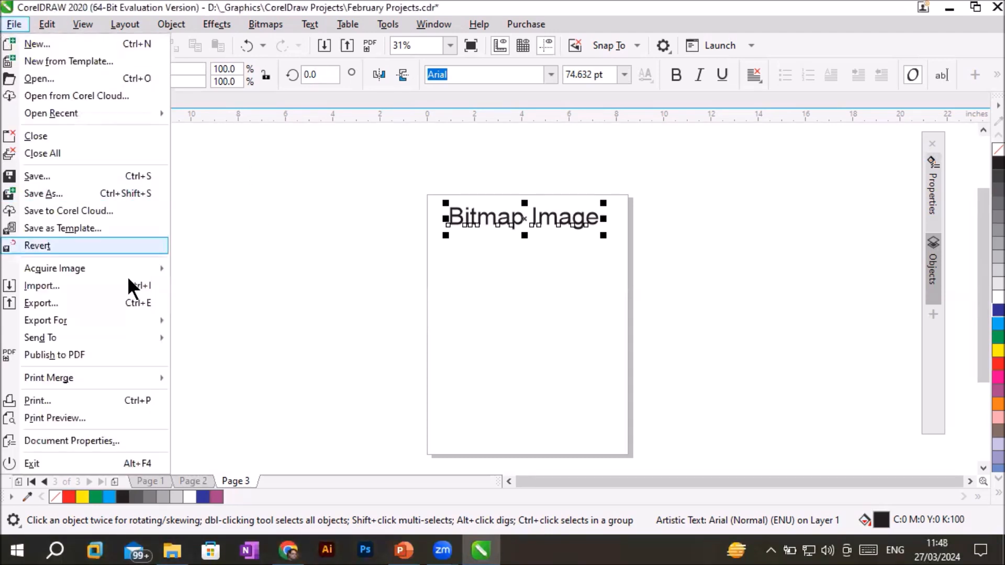
pyautogui.click(80, 288)
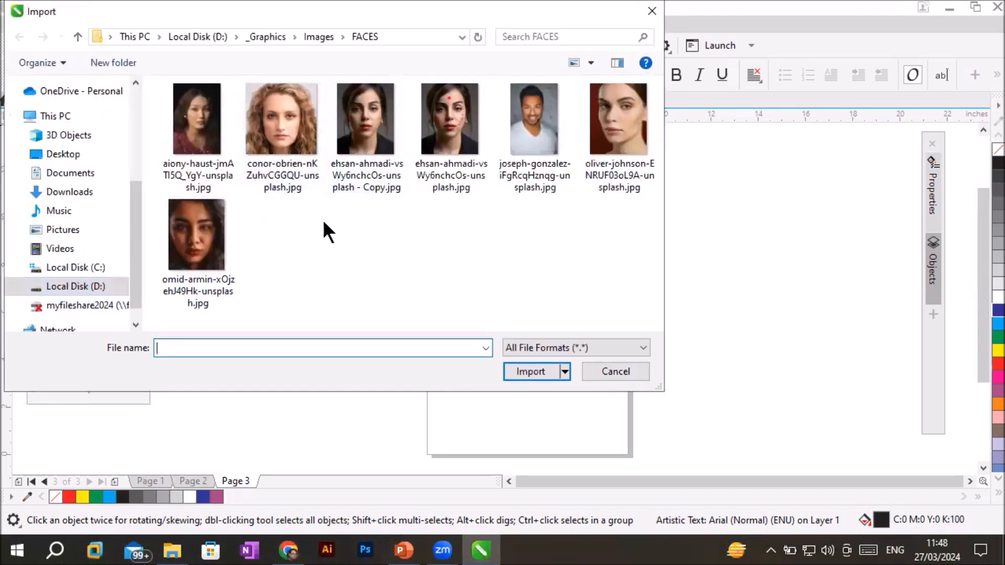
pyautogui.click(301, 139)
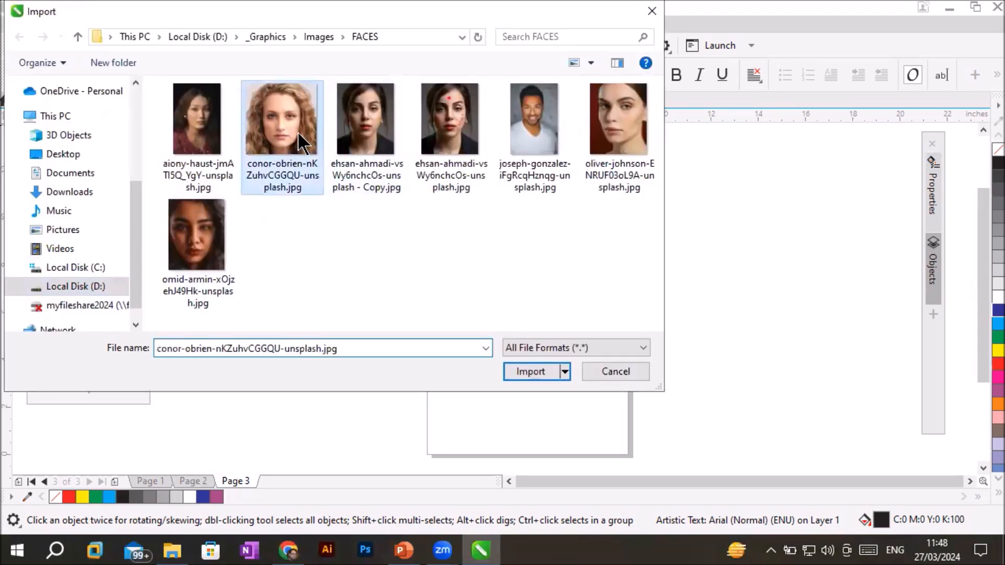
pyautogui.click(525, 366)
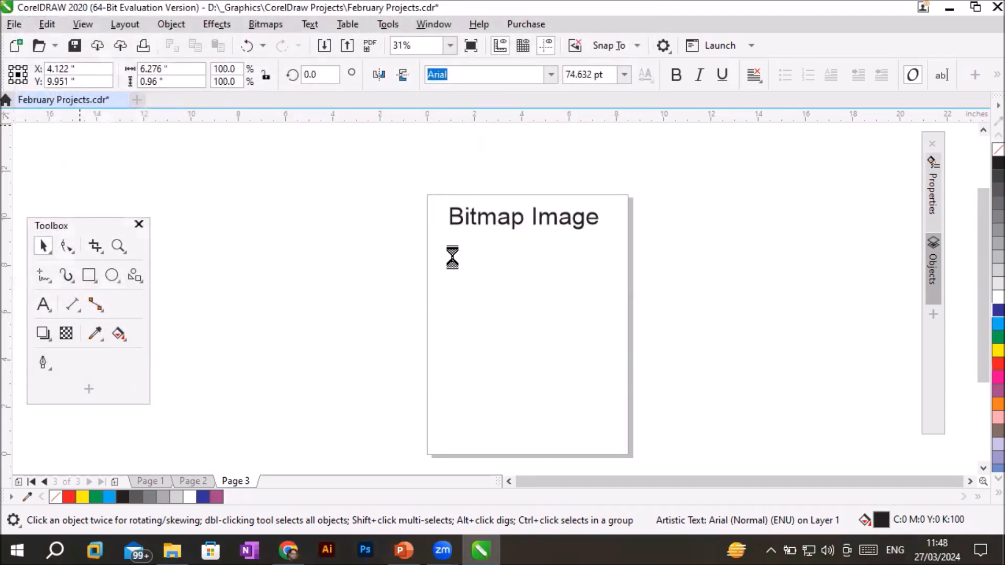
pyautogui.moveTo(607, 376); pyautogui.dragTo(622, 406)
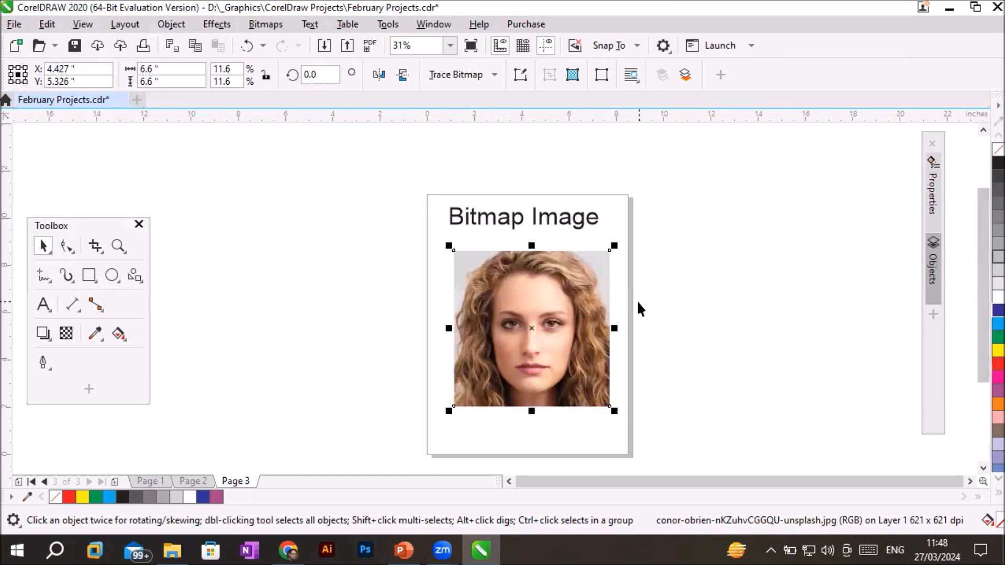
# Step: Convert the portrait to a 300 dpi bitmap in CMYK Color (32-bit), with anti-aliasing and transparent background enabled
pyautogui.click(265, 26)
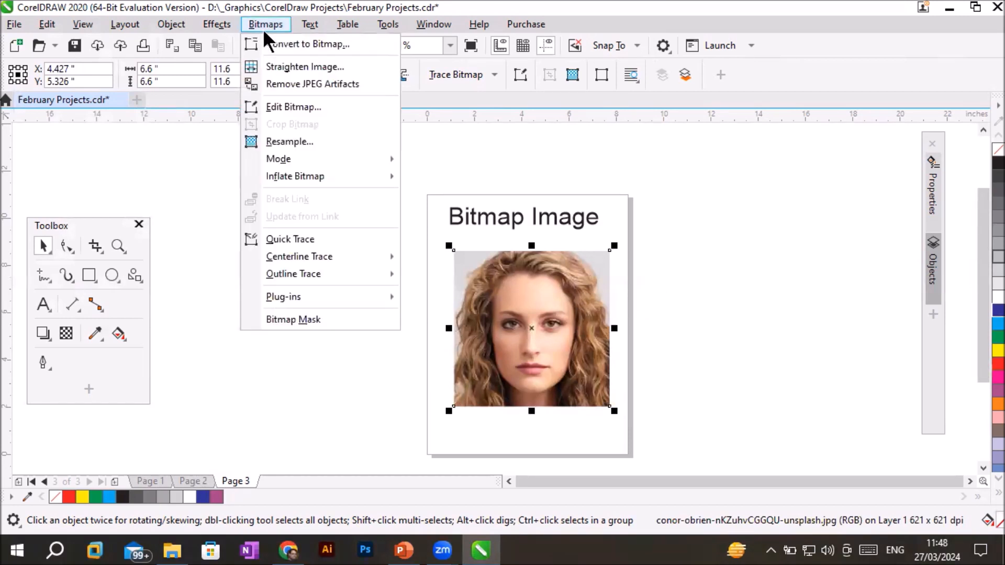
pyautogui.click(274, 44)
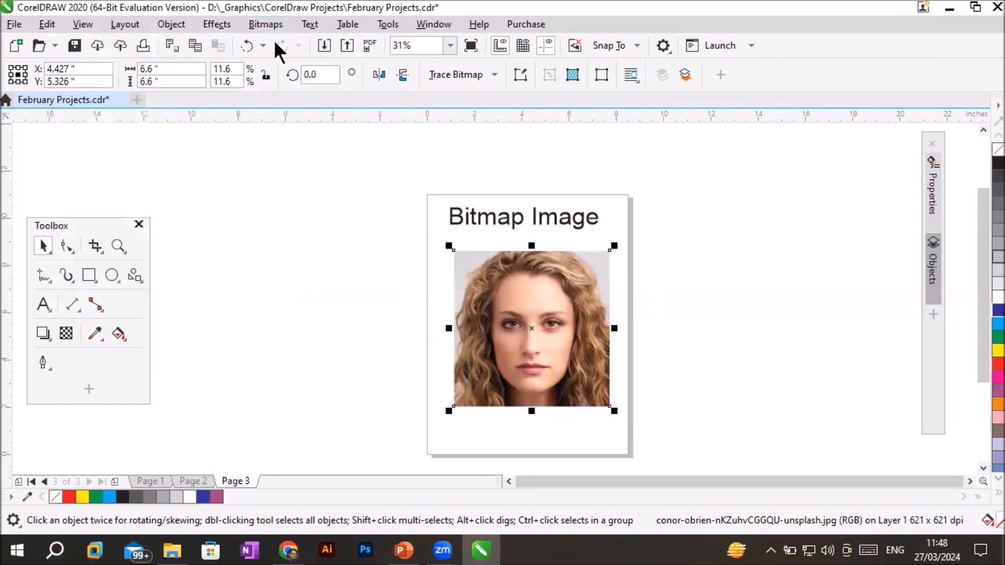
pyautogui.click(486, 191)
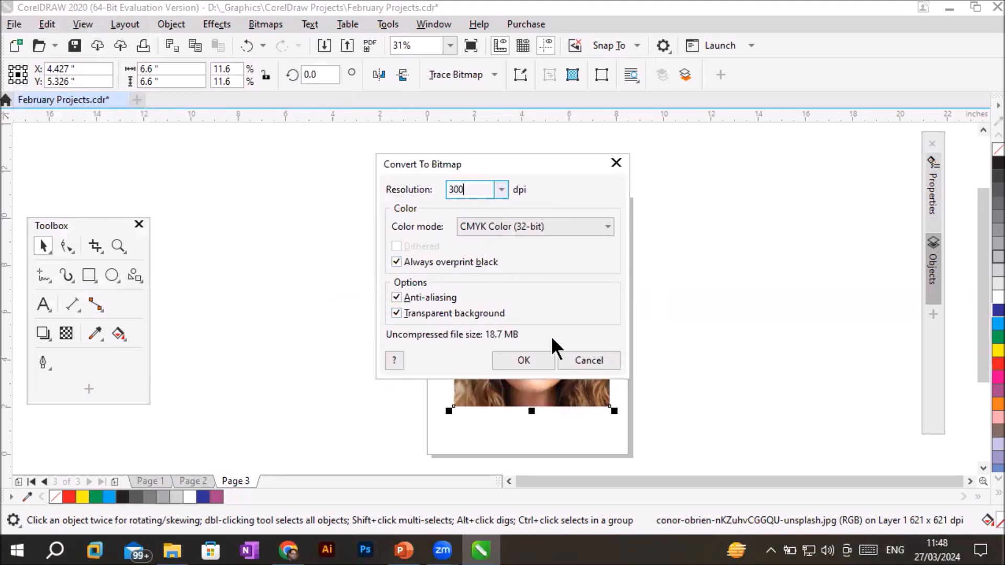
pyautogui.click(537, 355)
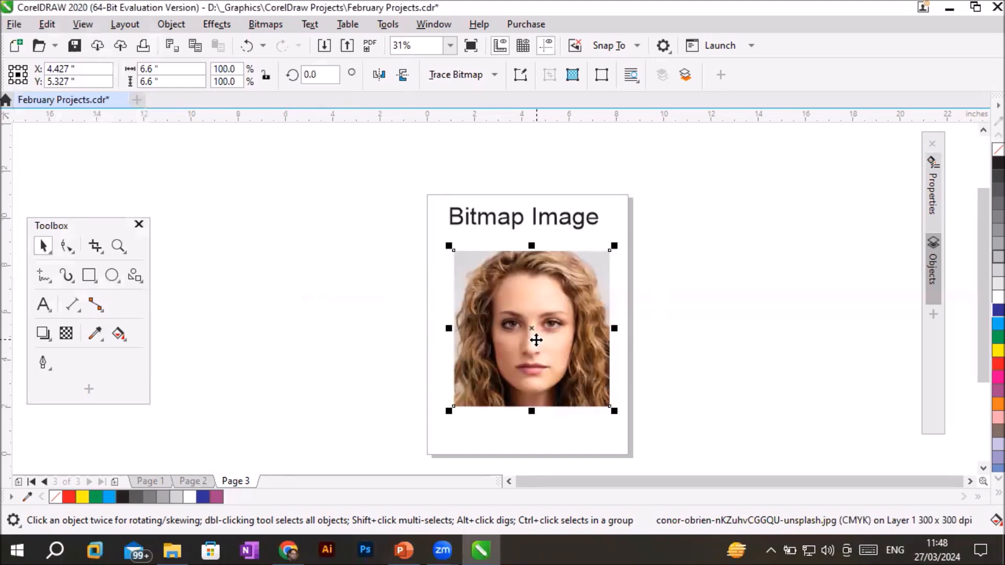
pyautogui.click(268, 26)
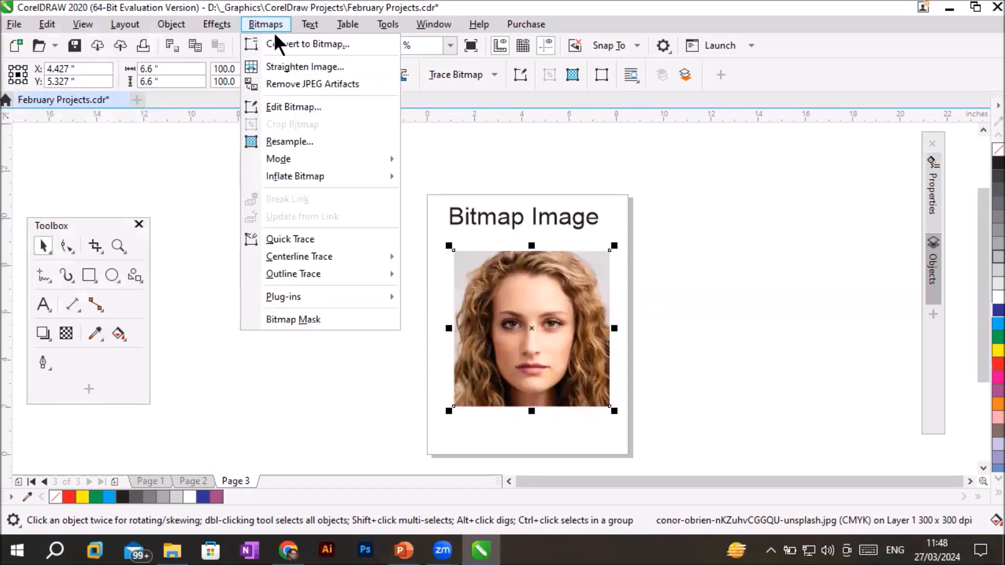
pyautogui.scroll(4, 592, 314)
pyautogui.scroll(4, 371, 406)
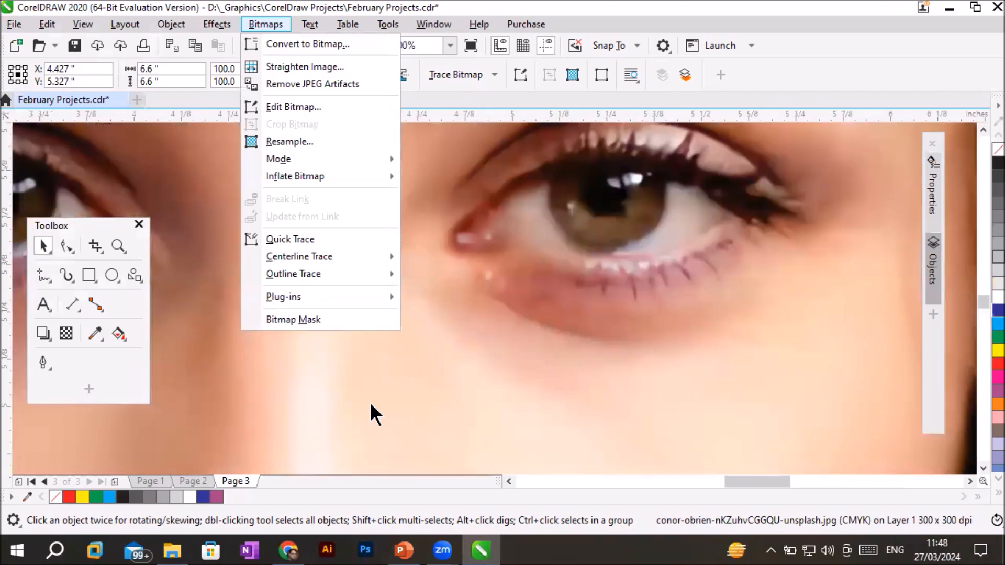
pyautogui.scroll(3, 452, 393)
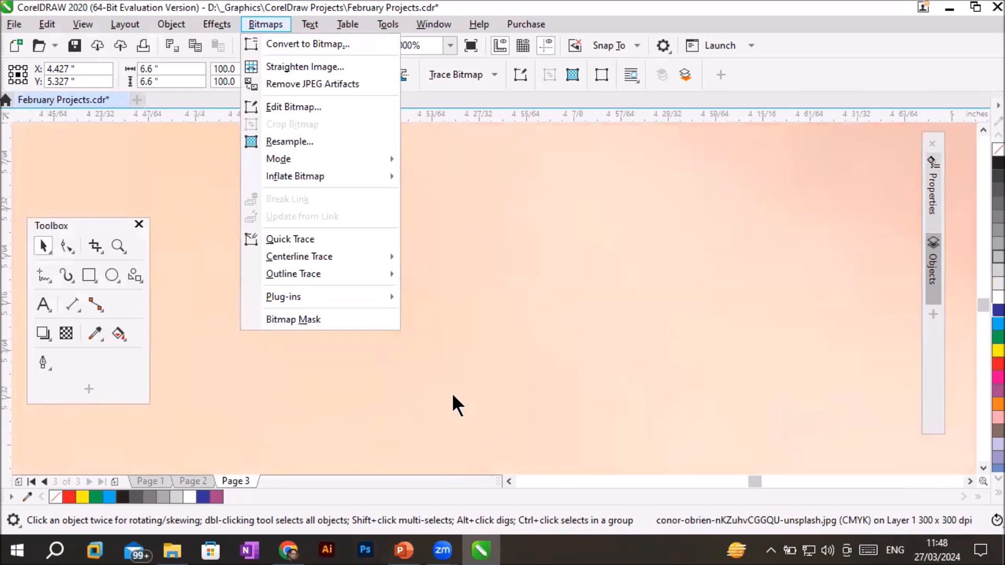
pyautogui.scroll(-10, 451, 392)
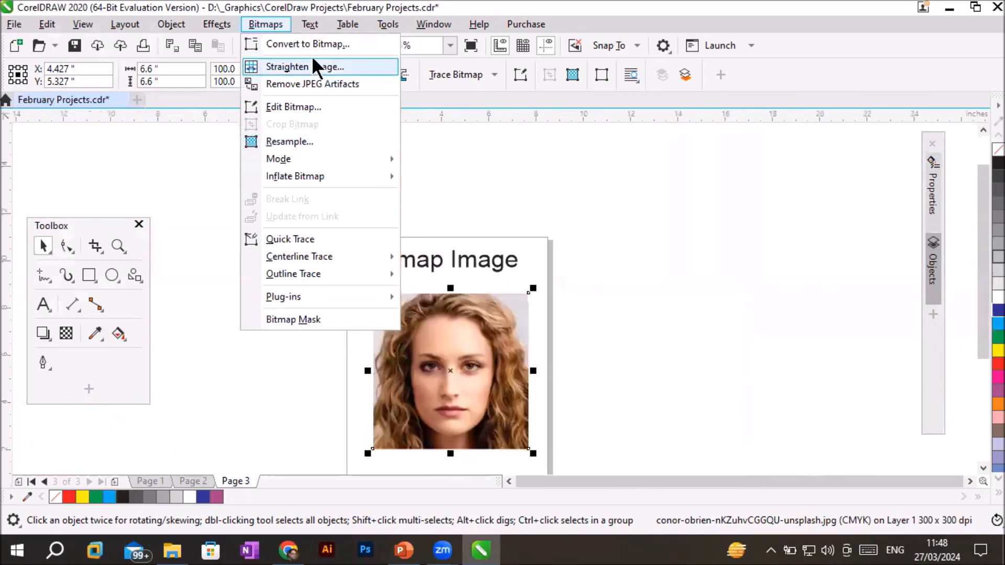
pyautogui.click(284, 68)
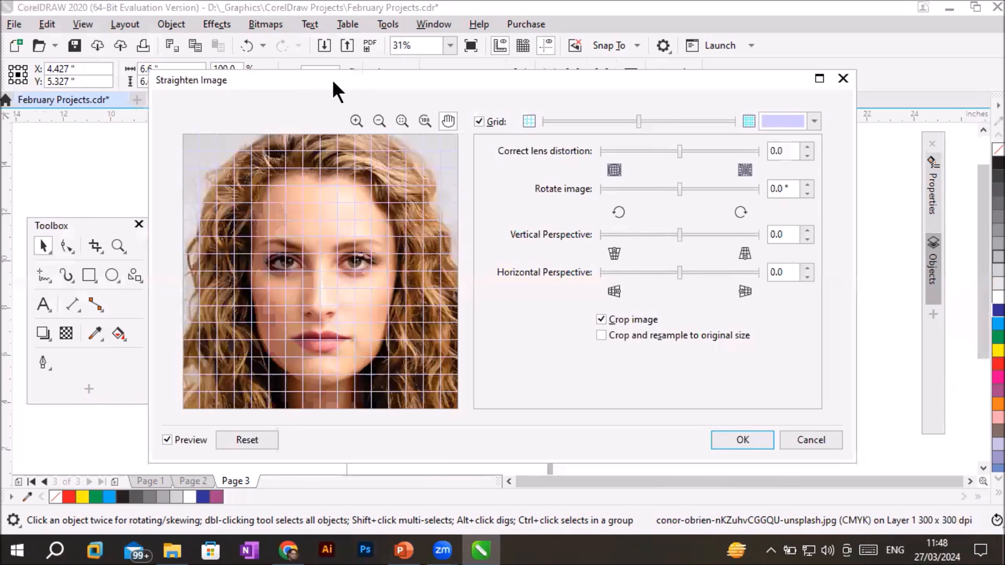
pyautogui.moveTo(332, 80); pyautogui.dragTo(649, 114)
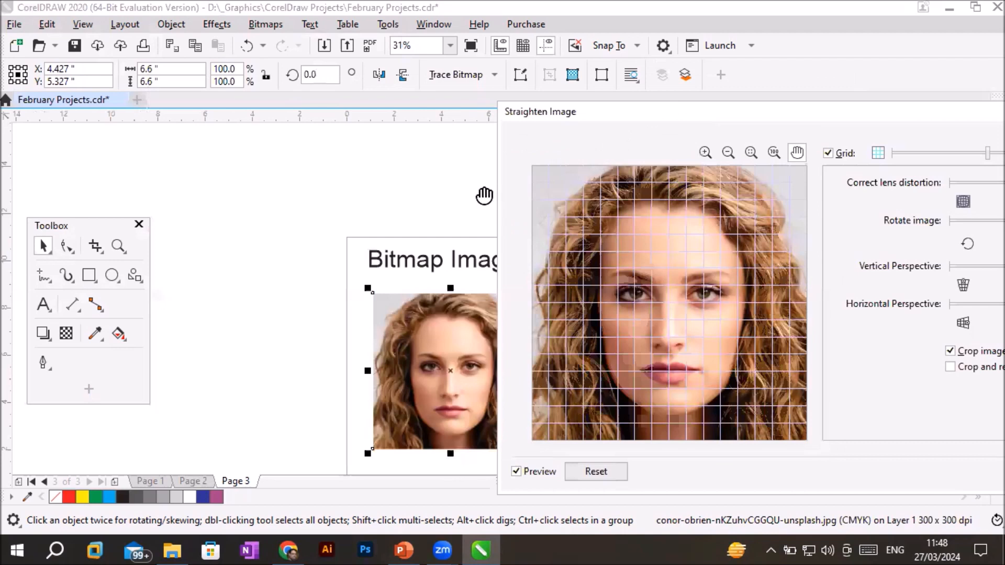
pyautogui.press('Return')
# Step: Move the floating toolbox away from the page so that it does not cover the portrait
pyautogui.click(969, 480)
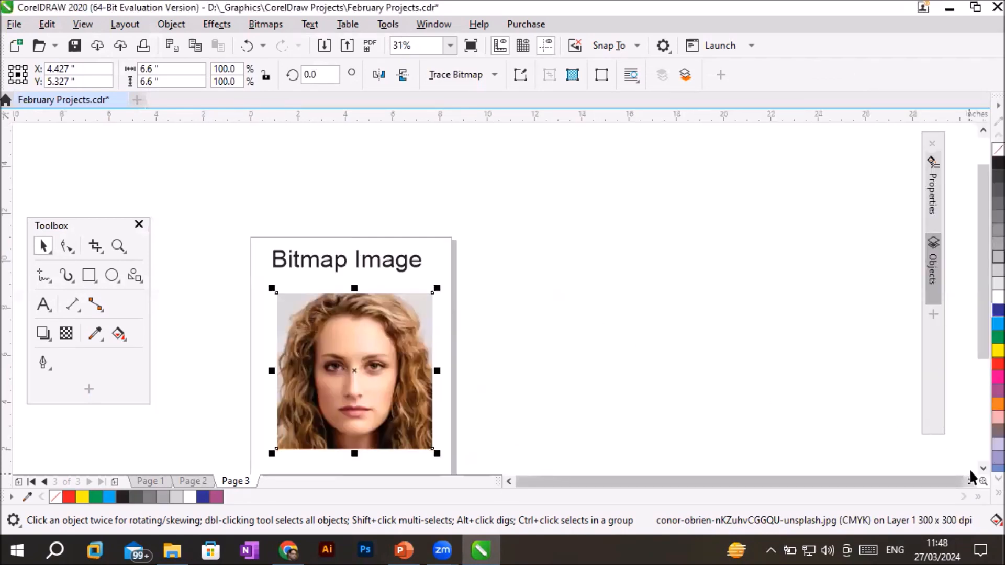
pyautogui.click(970, 480)
pyautogui.click(80, 225)
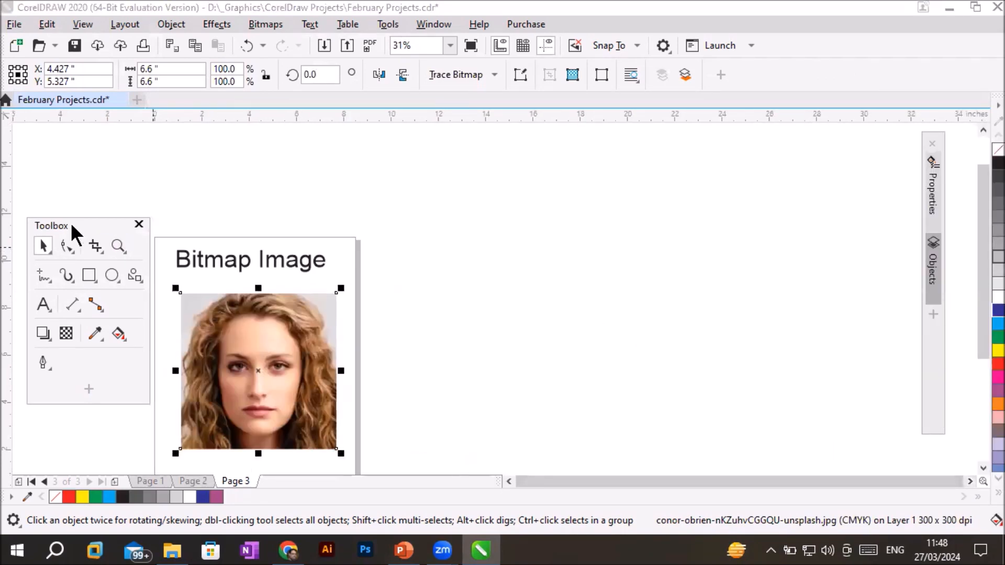
pyautogui.moveTo(70, 222); pyautogui.dragTo(44, 152)
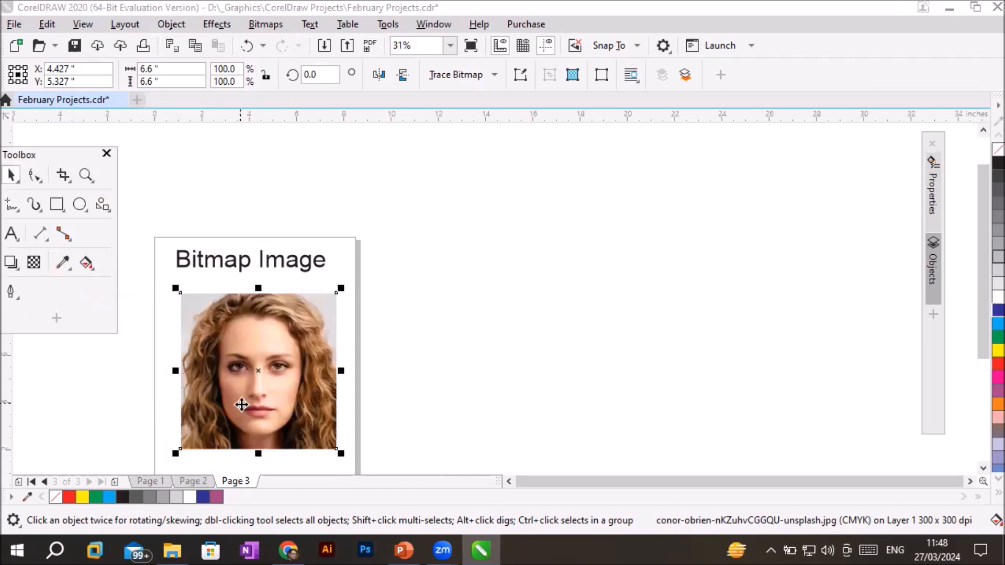
# Step: Open Straighten Image for the selected portrait and move its dialog partly clear of the image on the page
pyautogui.scroll(2, 237, 399)
pyautogui.click(982, 469)
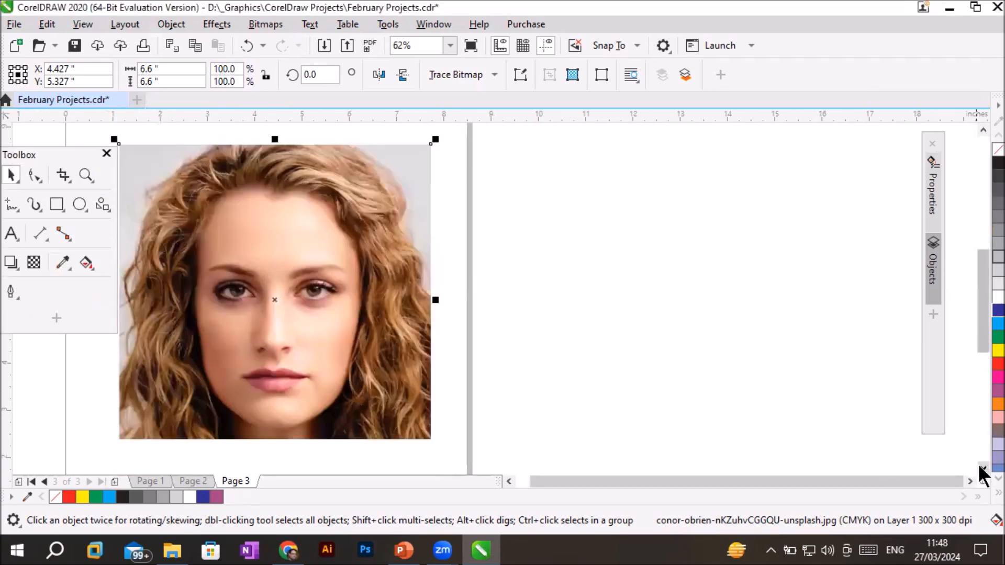
pyautogui.click(257, 24)
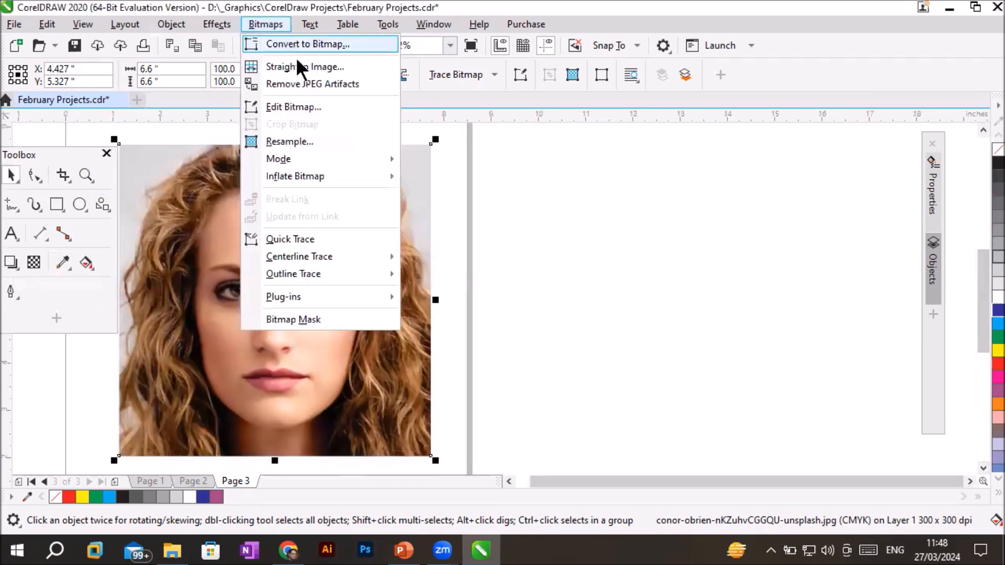
pyautogui.click(294, 72)
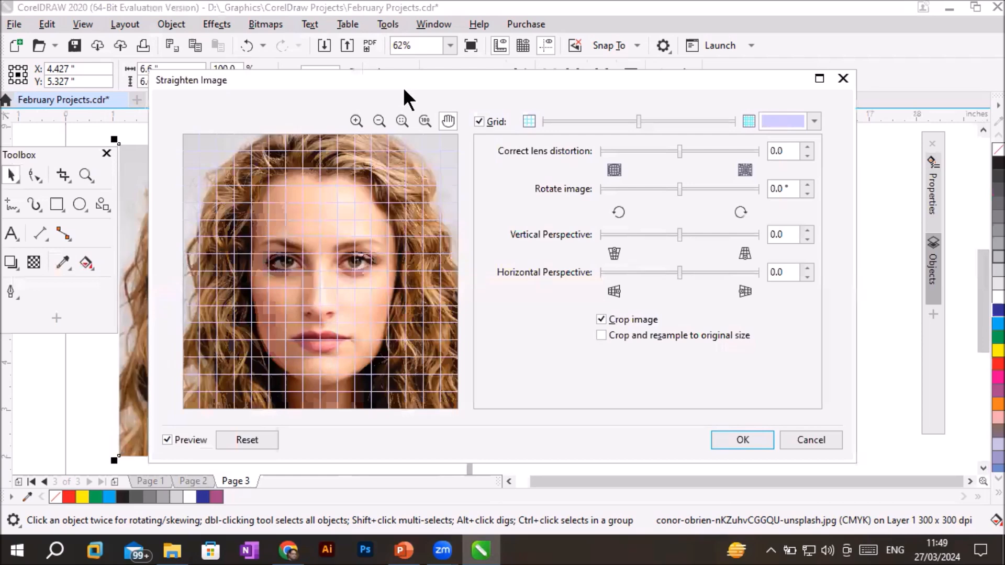
pyautogui.moveTo(404, 91); pyautogui.dragTo(537, 102)
# Step: Toggle the straightening preview grid off and on, and change its line colour to pink #ED1A75
pyautogui.click(611, 133)
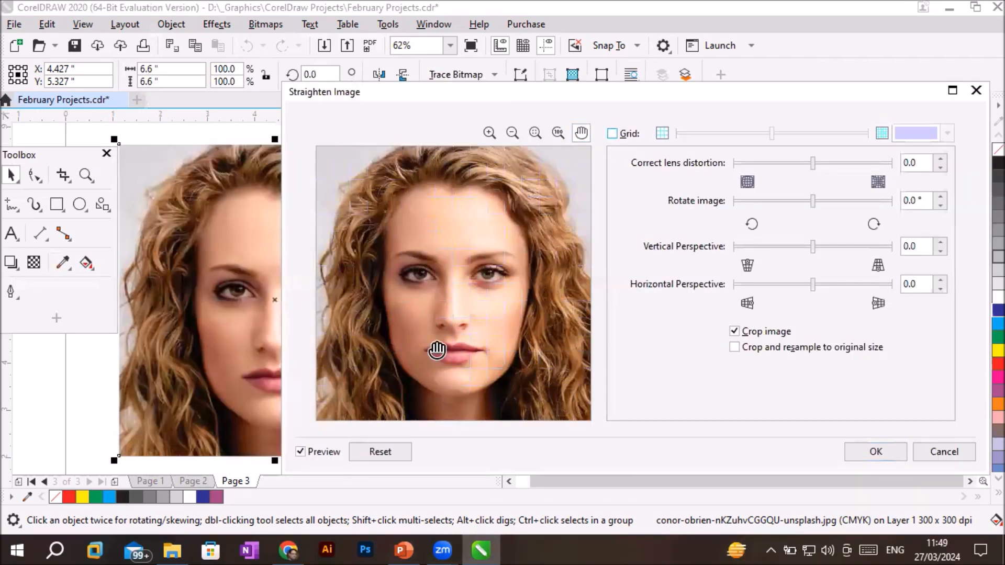
pyautogui.click(612, 134)
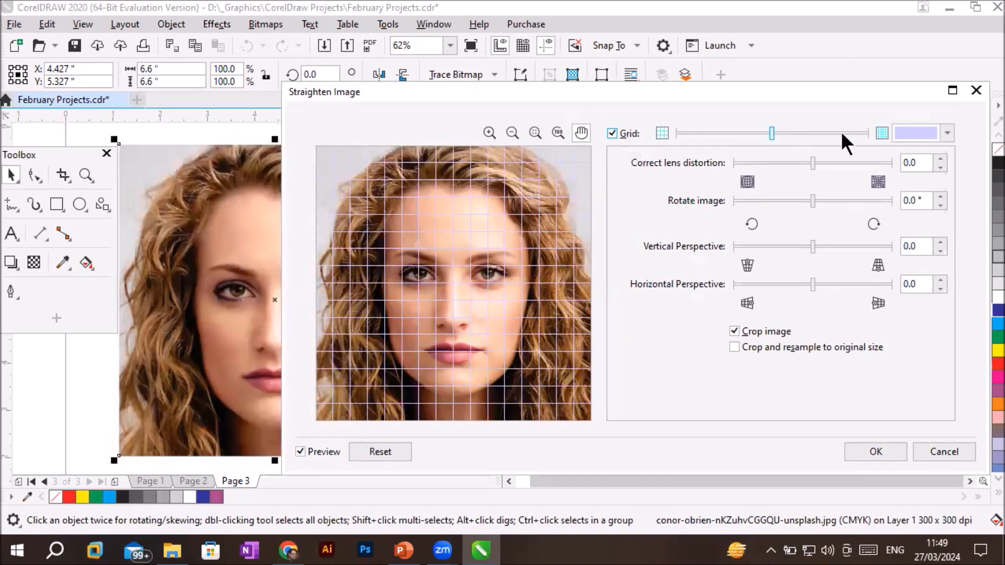
pyautogui.click(947, 133)
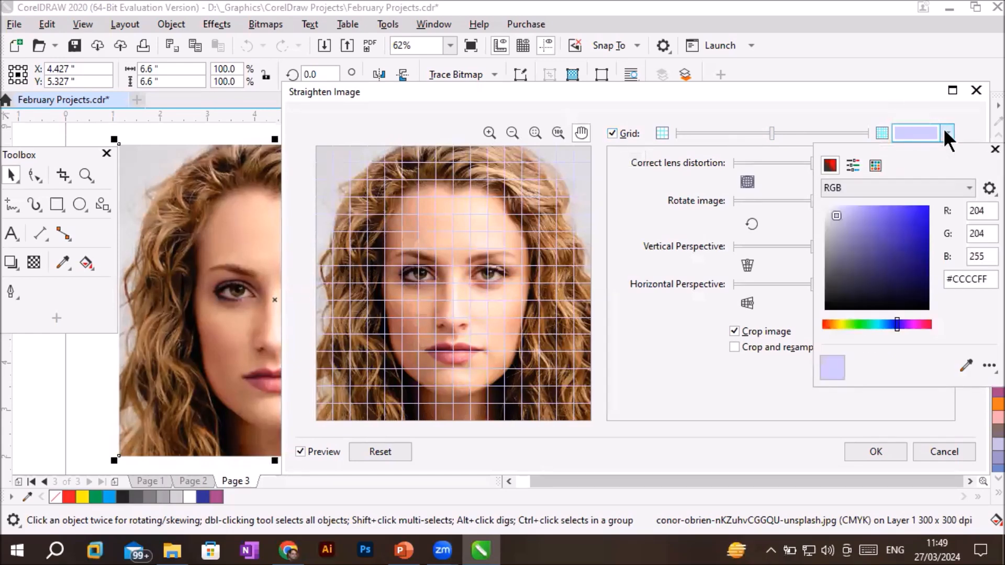
pyautogui.click(922, 325)
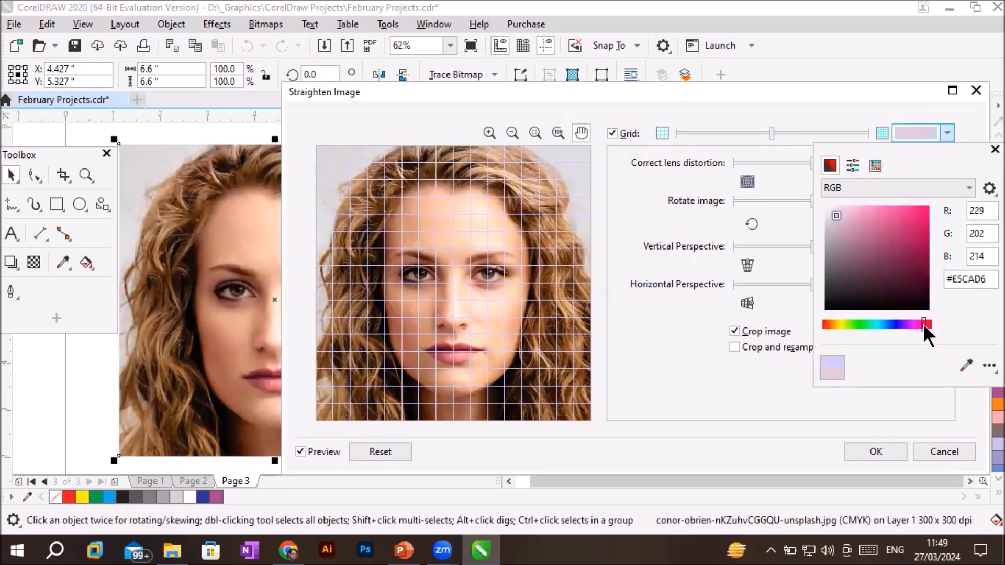
pyautogui.click(918, 211)
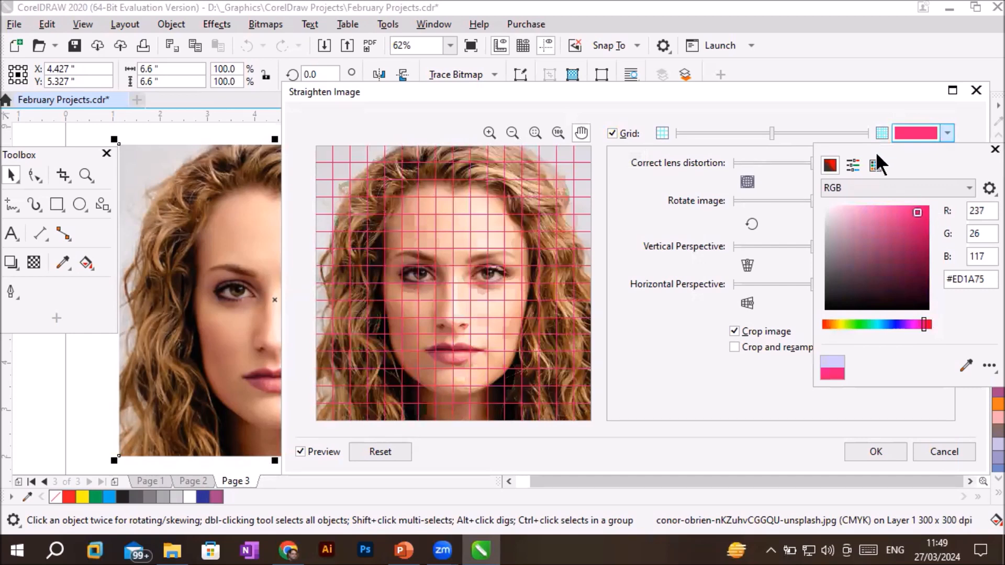
# Step: Try a very dense preview grid, and coarsen it to four cells across and four down
pyautogui.click(770, 128)
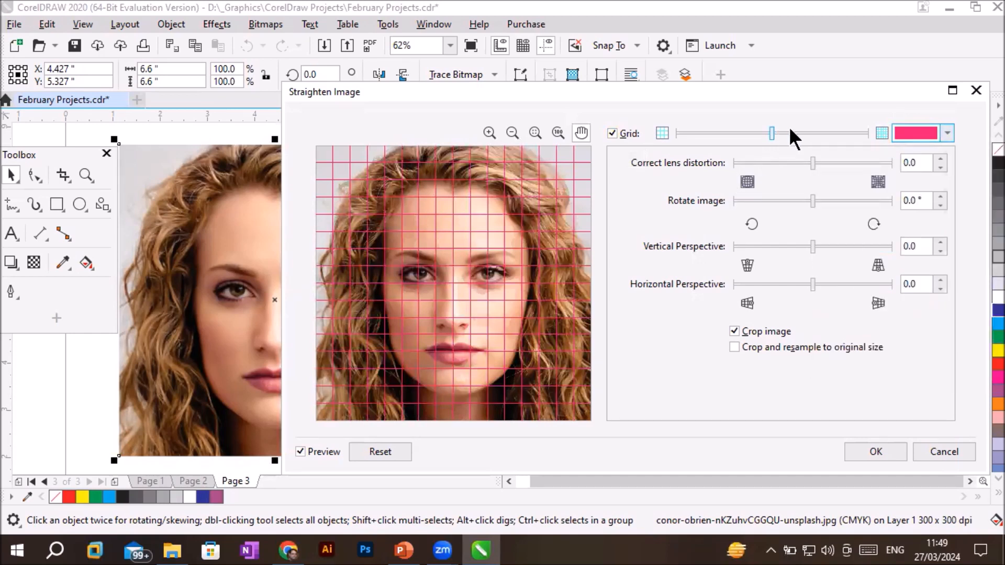
pyautogui.moveTo(773, 134); pyautogui.dragTo(857, 132)
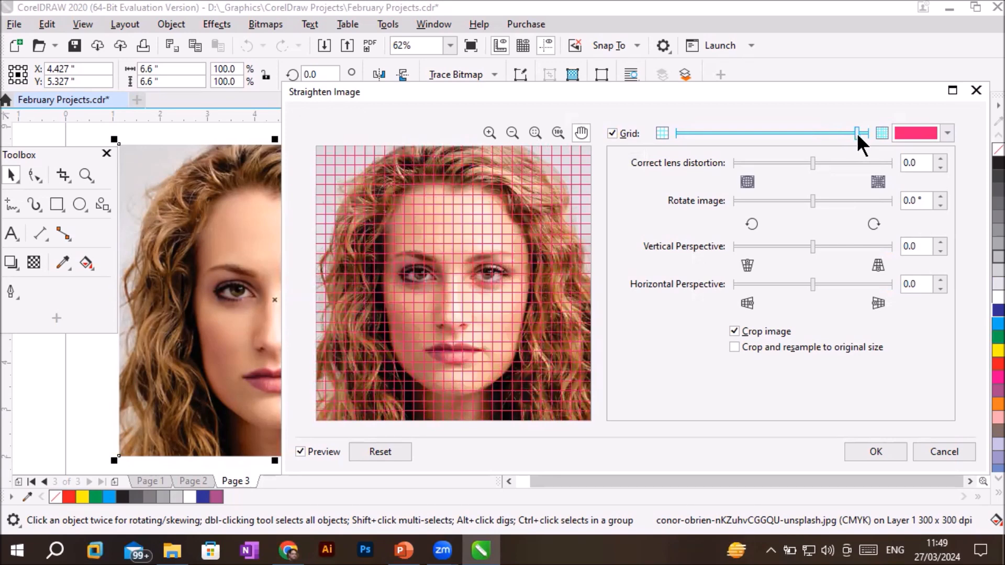
pyautogui.moveTo(854, 133); pyautogui.dragTo(693, 134)
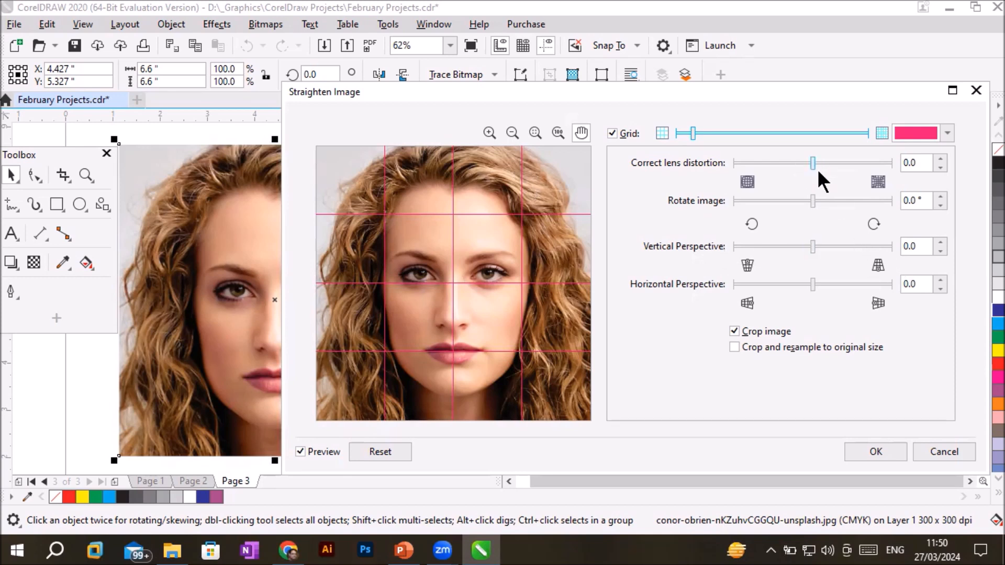
# Step: Raise the lens distortion correction to 100.0 and briefly uncover the portrait on the page to compare it with the preview
pyautogui.moveTo(811, 166); pyautogui.dragTo(823, 166)
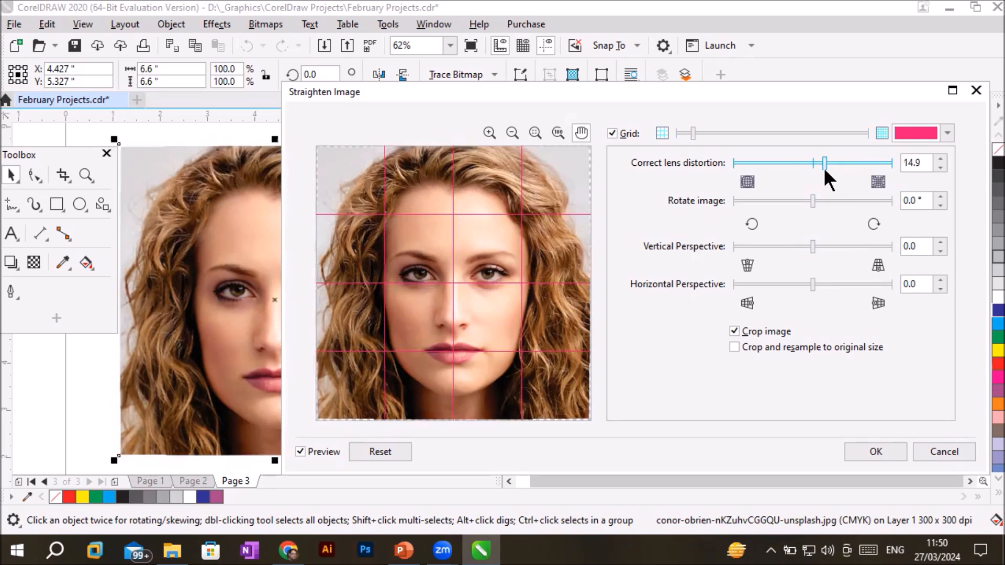
pyautogui.moveTo(823, 167); pyautogui.dragTo(834, 166)
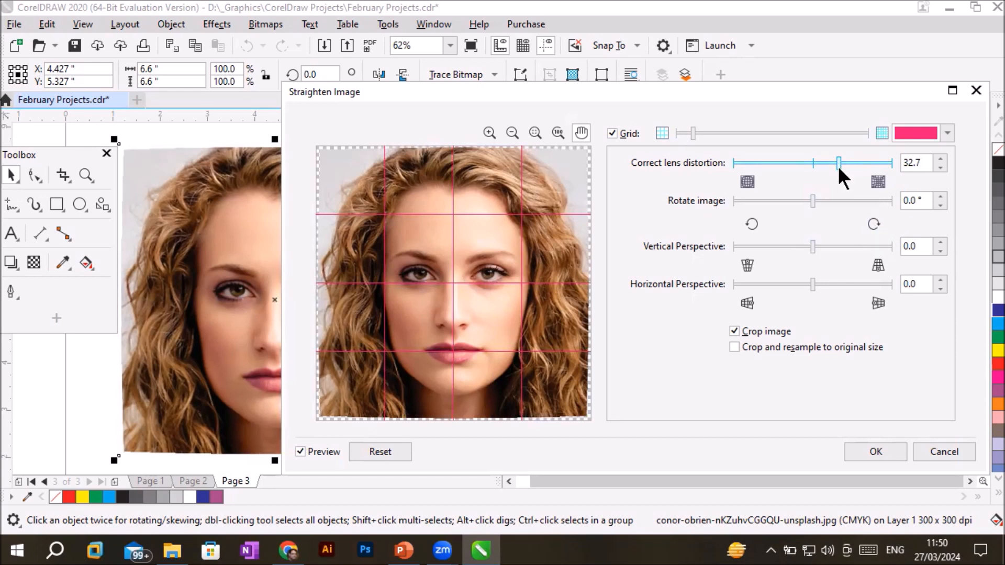
pyautogui.moveTo(840, 163); pyautogui.dragTo(873, 163)
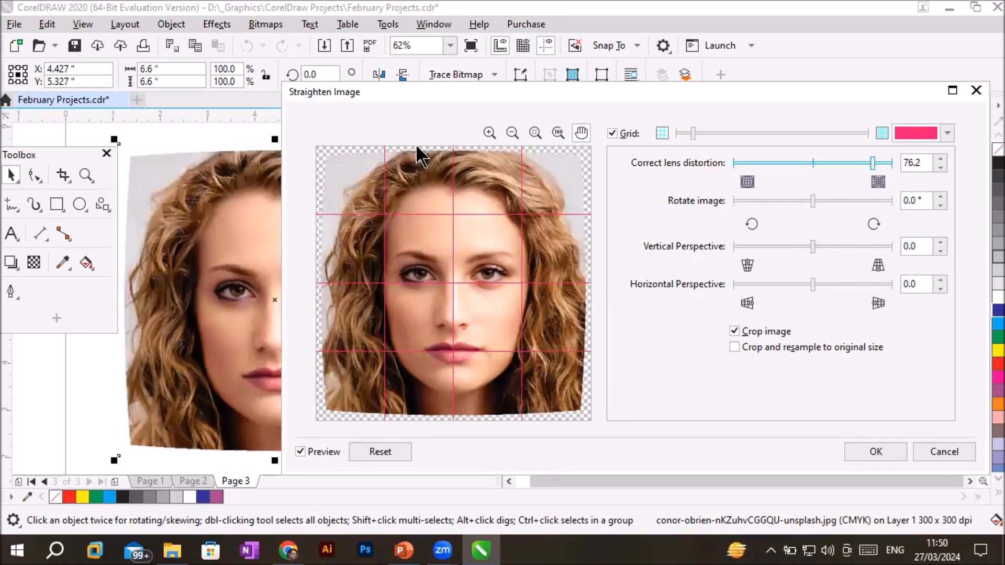
pyautogui.click(326, 163)
pyautogui.moveTo(873, 162); pyautogui.dragTo(896, 162)
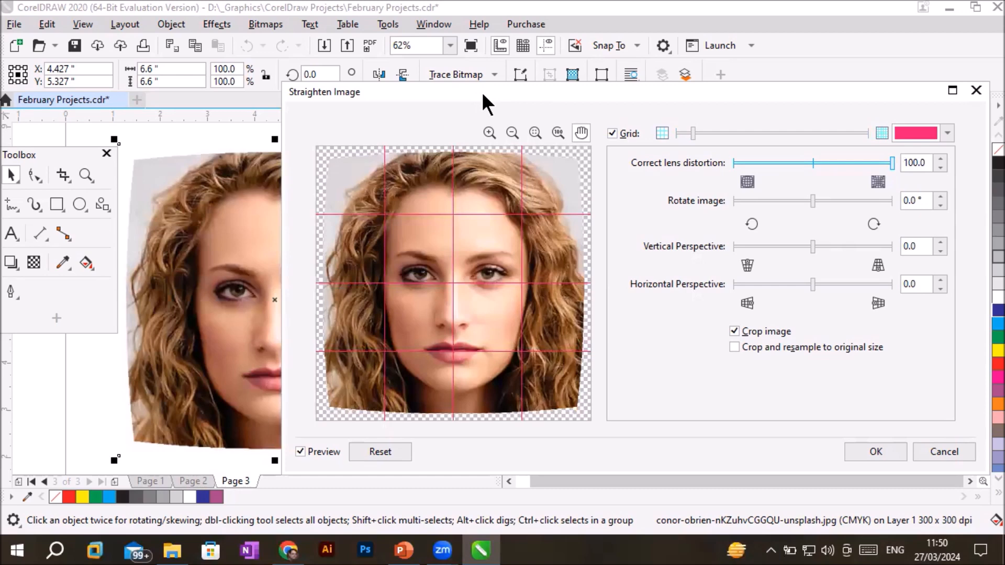
pyautogui.moveTo(481, 92); pyautogui.dragTo(706, 116)
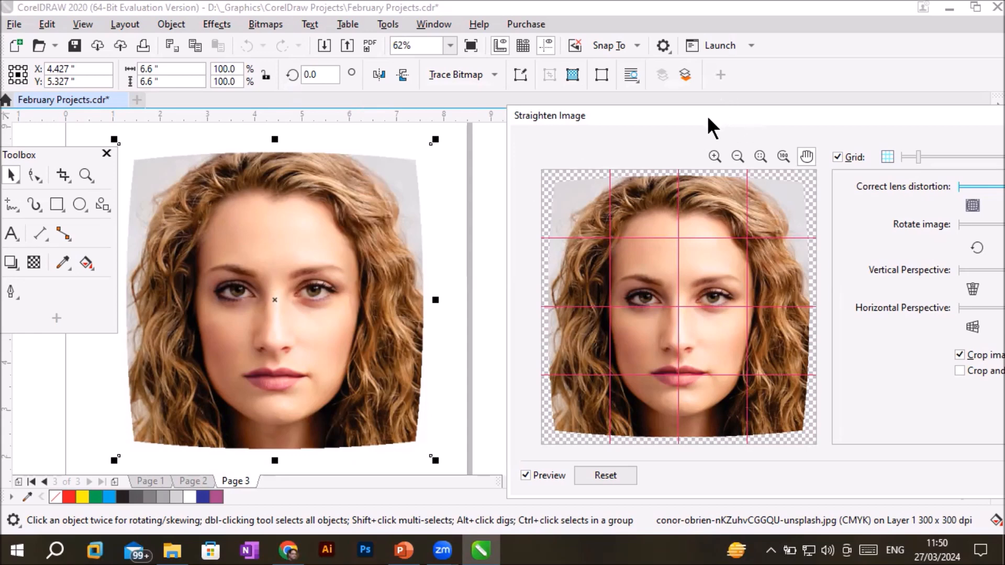
pyautogui.moveTo(707, 115); pyautogui.dragTo(506, 70)
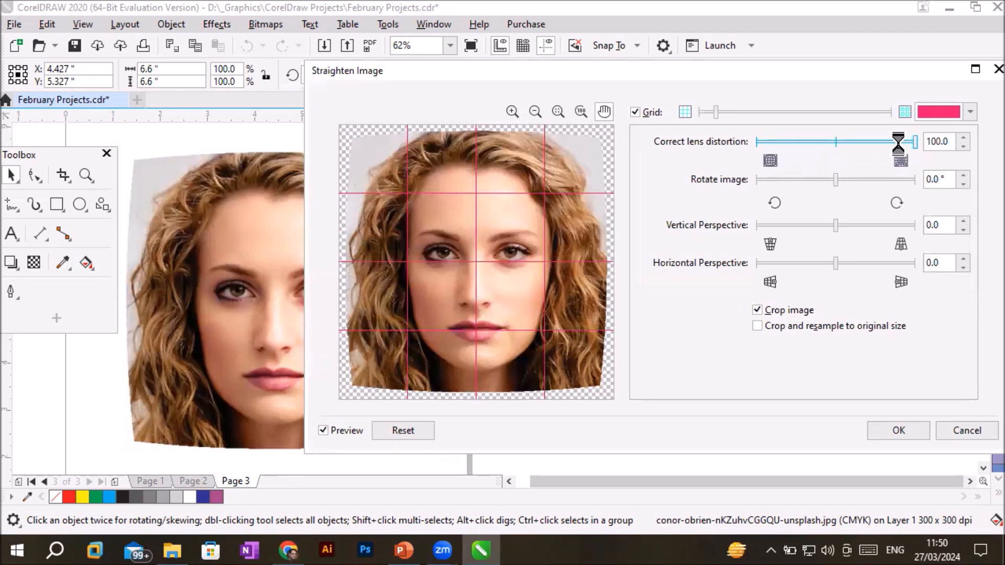
# Step: Try a lens distortion correction of -100.0, uncover the portrait on the page to compare it, and return the correction to 100.0
pyautogui.moveTo(915, 143); pyautogui.dragTo(911, 142)
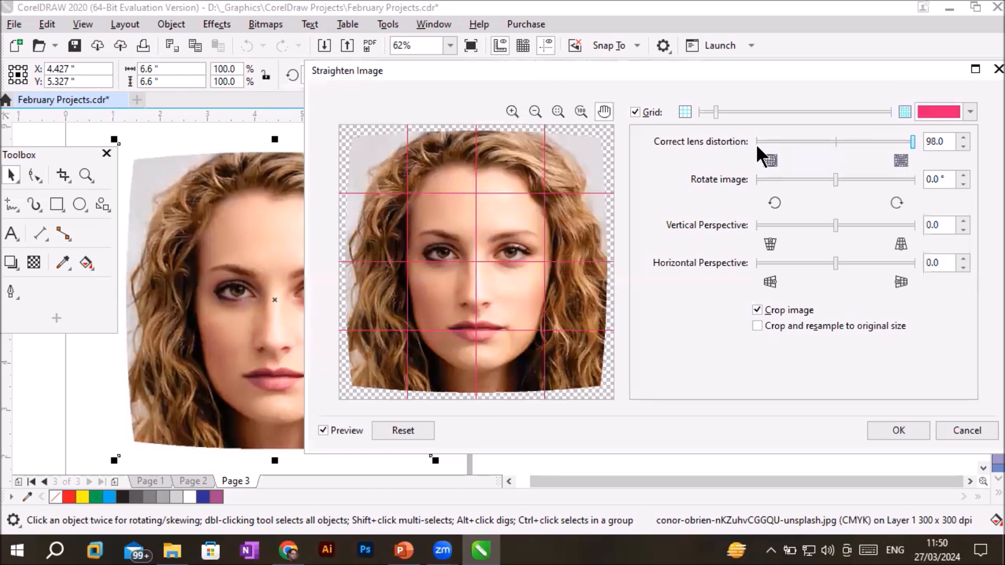
pyautogui.moveTo(911, 139); pyautogui.dragTo(753, 141)
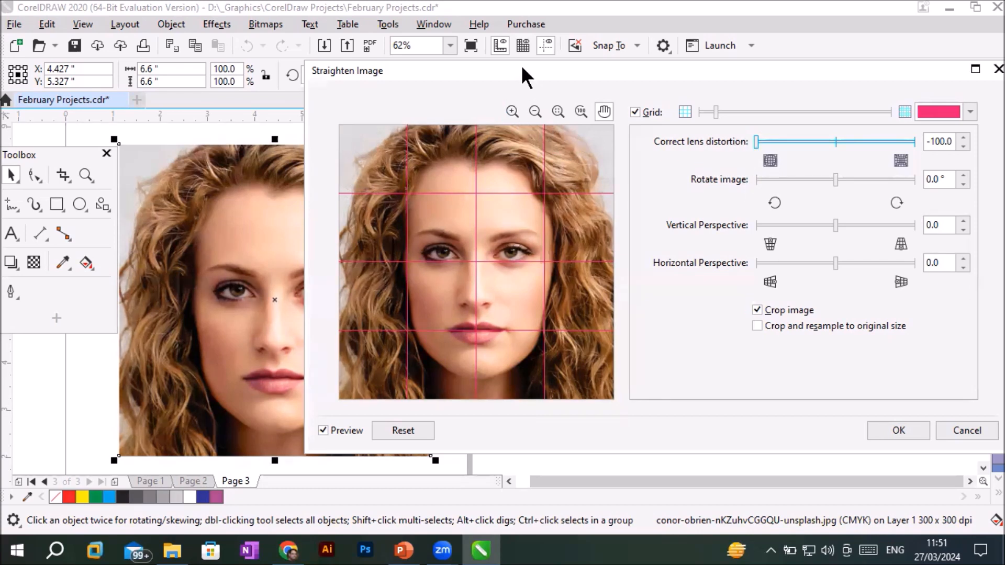
pyautogui.moveTo(532, 67); pyautogui.dragTo(708, 40)
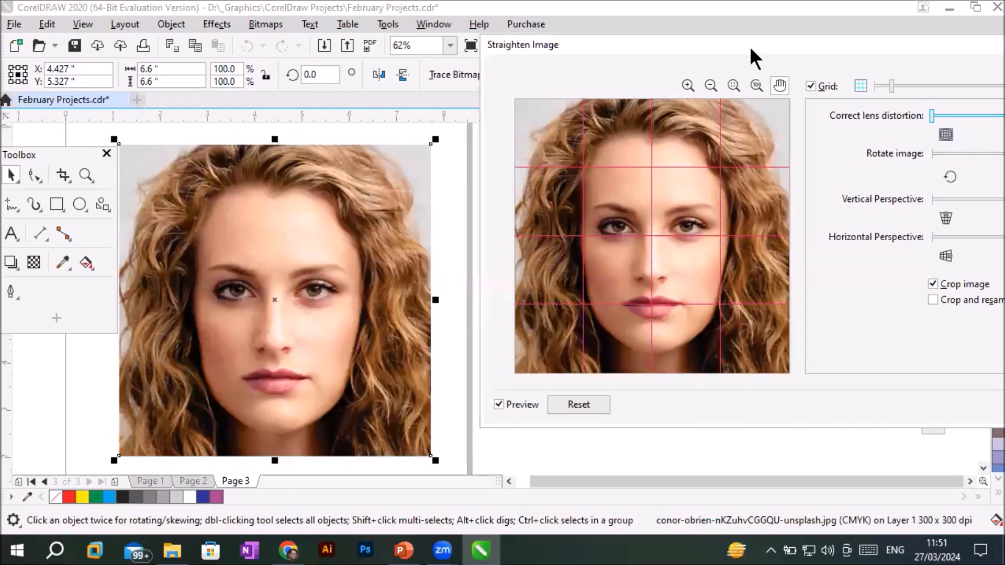
pyautogui.moveTo(748, 47); pyautogui.dragTo(530, 102)
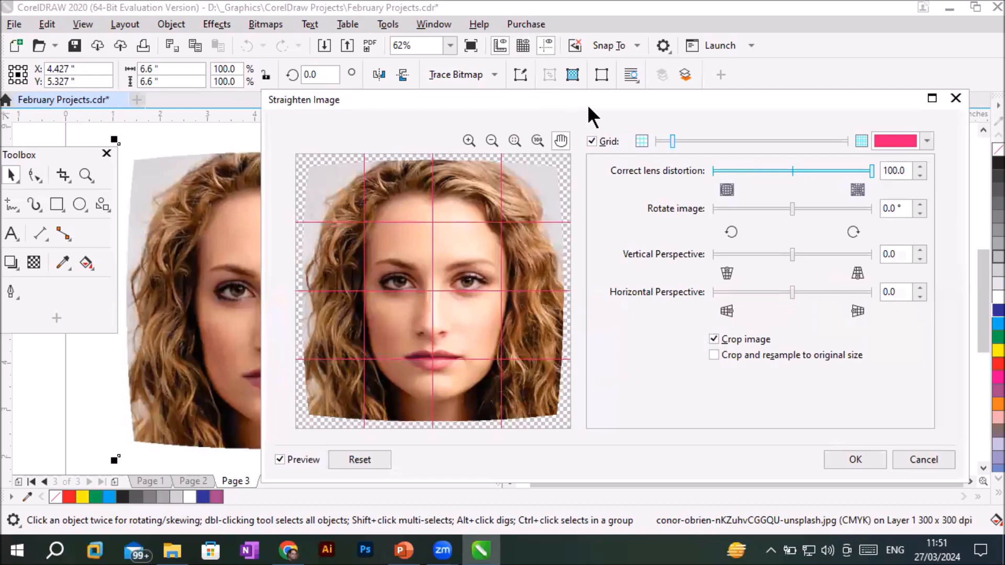
# Step: Compare the portrait on the page with the preview at 100.0 lens correction, and bring the full Straighten Image dialog back into view
pyautogui.moveTo(587, 104); pyautogui.dragTo(786, 120)
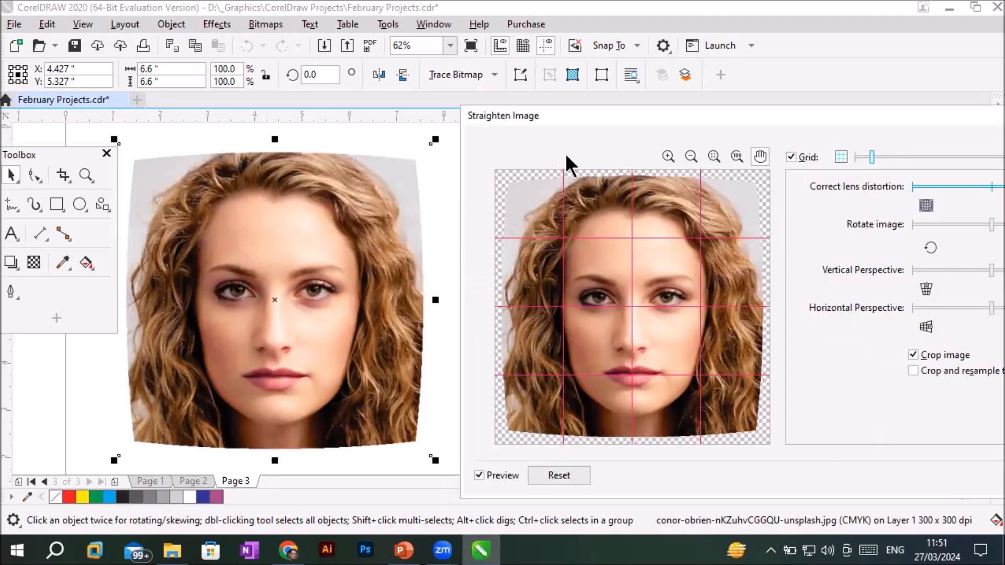
pyautogui.moveTo(592, 110); pyautogui.dragTo(575, 108)
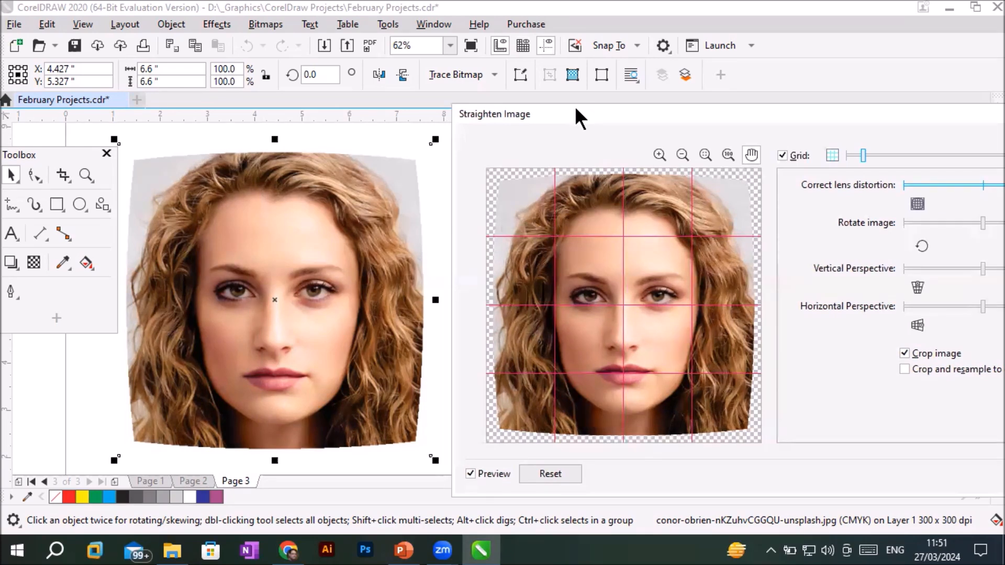
pyautogui.moveTo(576, 108); pyautogui.dragTo(377, 91)
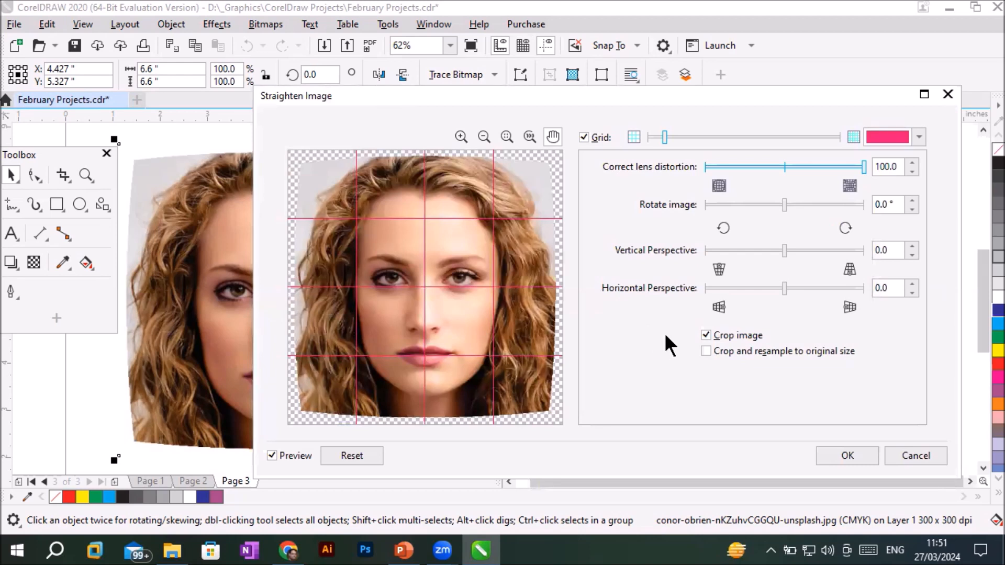
# Step: Toggle cropping and resampling to original size on and off, apply the 100.0 lens correction to the portrait, and undo it
pyautogui.click(714, 349)
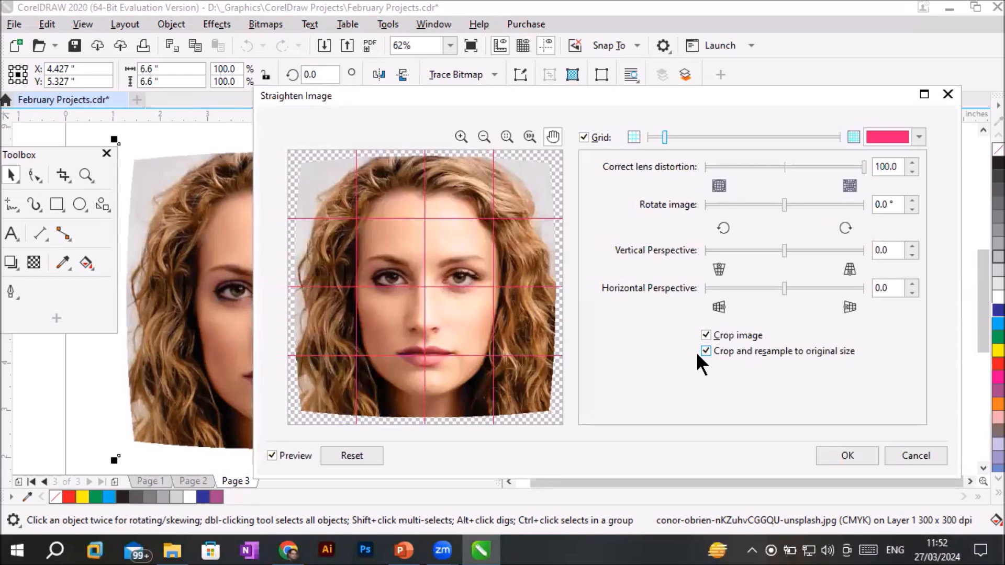
pyautogui.click(705, 350)
pyautogui.click(843, 451)
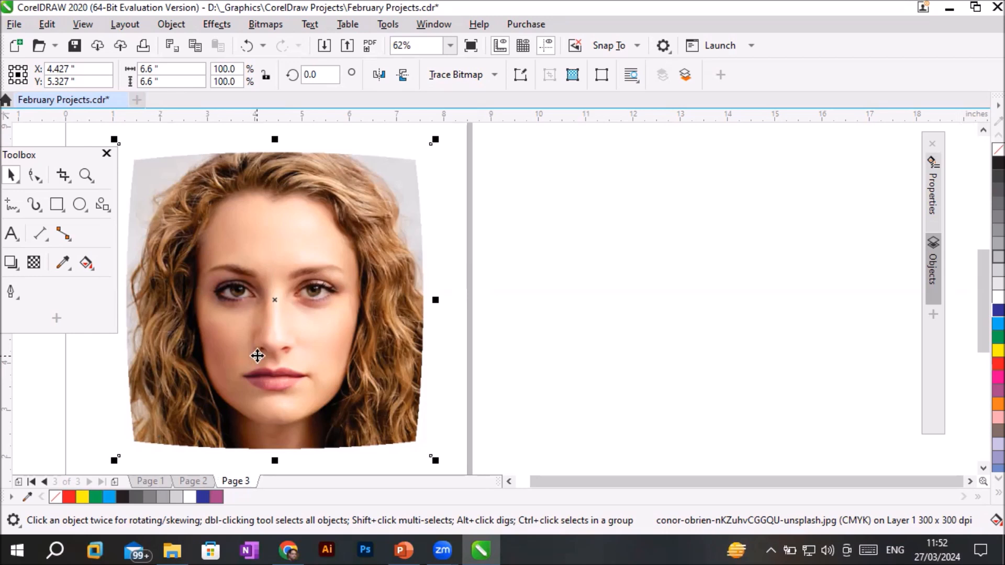
pyautogui.hotkey('ctrl', 'z')
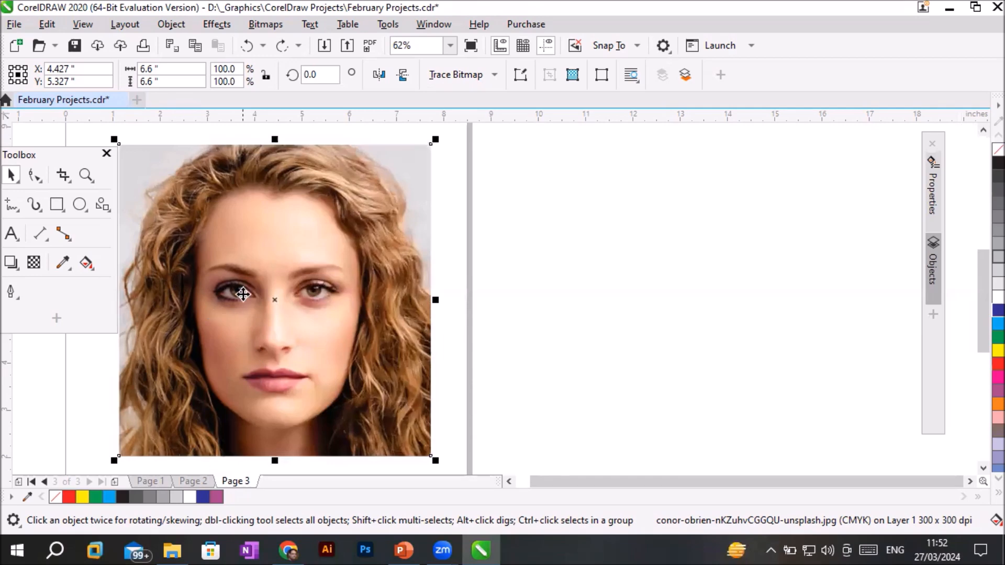
# Step: Place a copy of the portrait beside the page, centred at about X 12.26", Y 5.26", leaving the original in place
pyautogui.moveTo(243, 294); pyautogui.dragTo(614, 297)
pyautogui.click(969, 481)
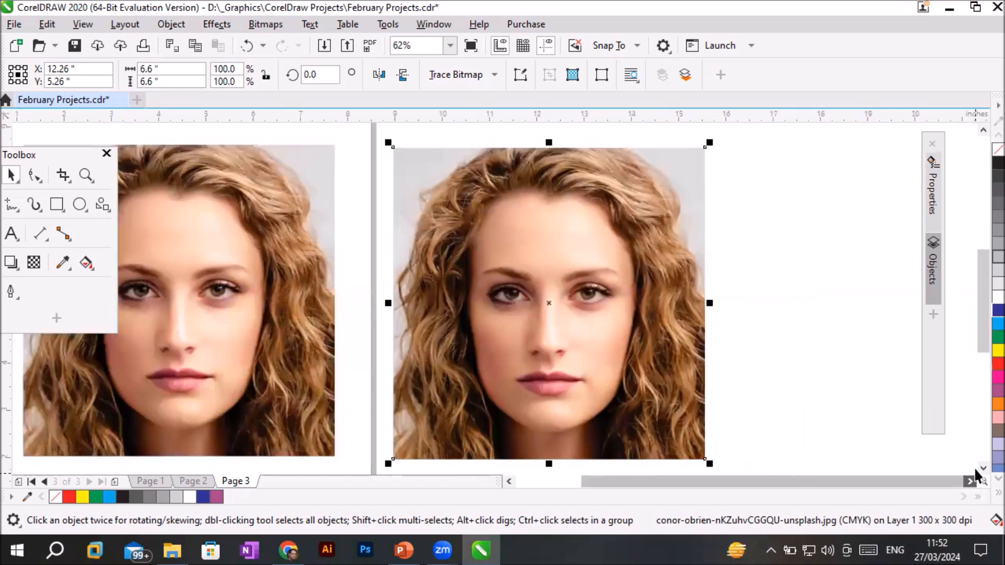
pyautogui.click(541, 295)
pyautogui.click(275, 23)
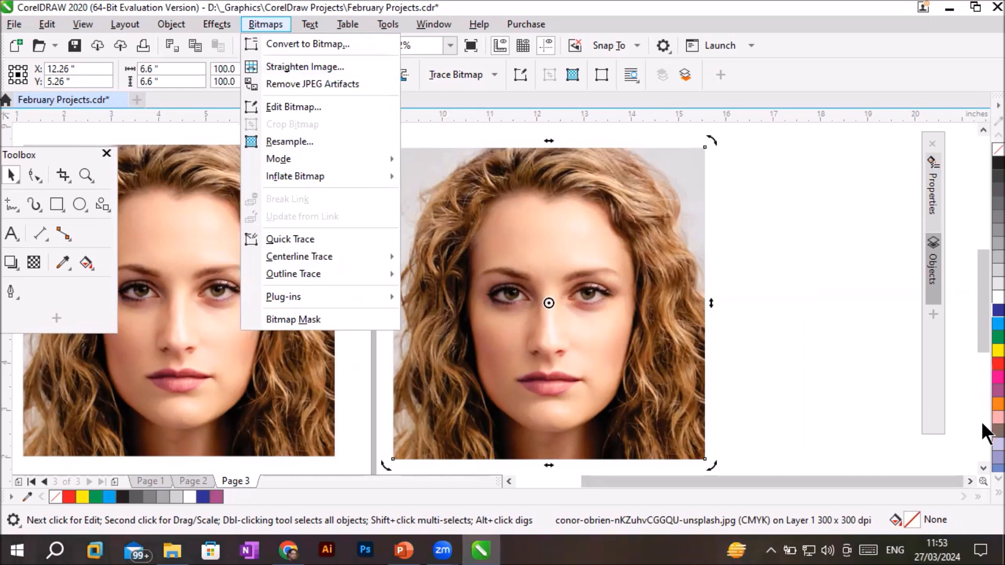
pyautogui.click(975, 477)
pyautogui.hscroll(5, 975, 477)
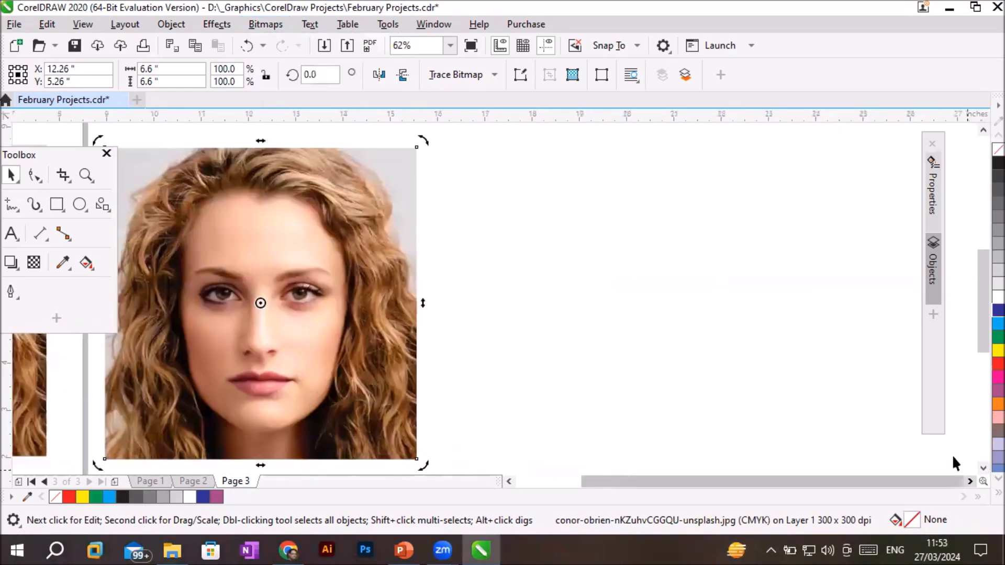
# Step: Open Straighten Image for the copied portrait and set its lens distortion correction to 0.0
pyautogui.click(269, 24)
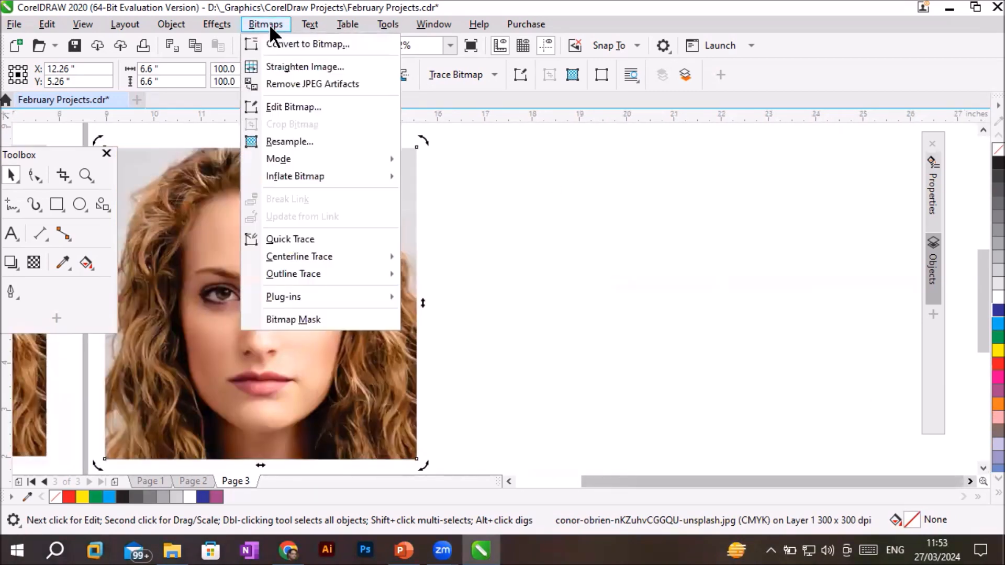
pyautogui.click(292, 65)
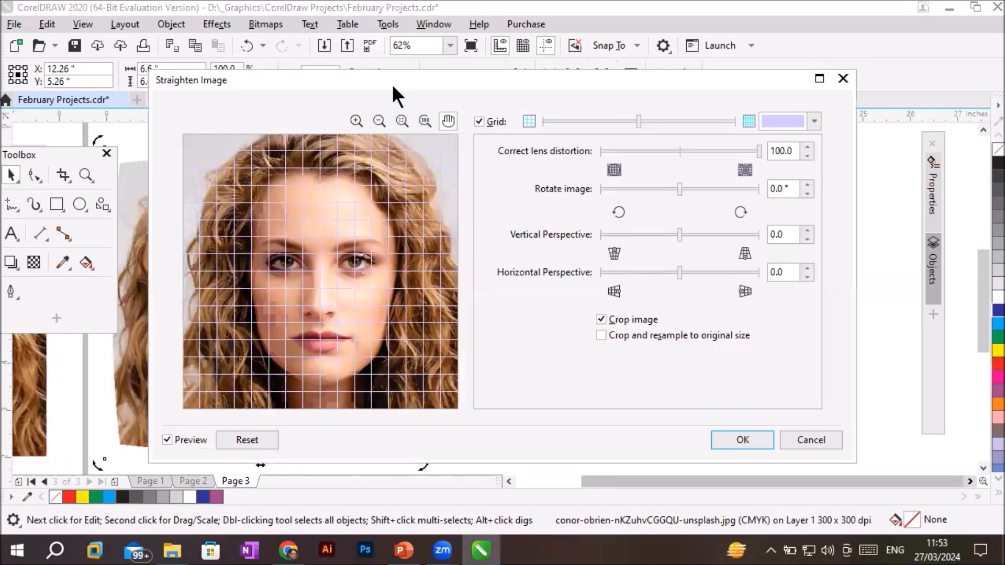
pyautogui.moveTo(393, 86); pyautogui.dragTo(570, 102)
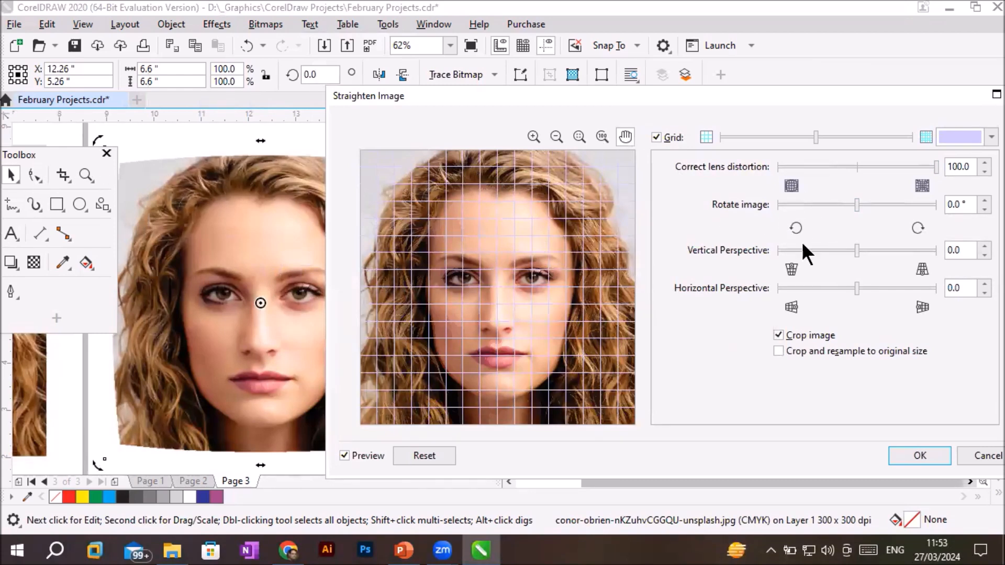
pyautogui.click(935, 168)
pyautogui.moveTo(859, 170); pyautogui.dragTo(856, 169)
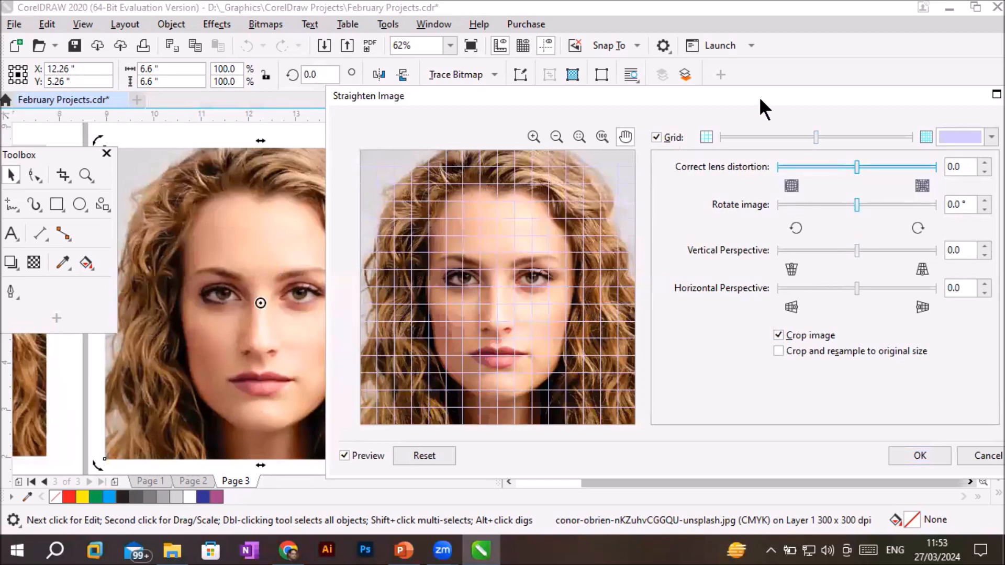
# Step: Set the copied portrait's vertical perspective to 1.0, compare it with the preview, and apply the straightening with cropping on
pyautogui.moveTo(760, 99); pyautogui.dragTo(731, 70)
pyautogui.moveTo(828, 222); pyautogui.dragTo(902, 223)
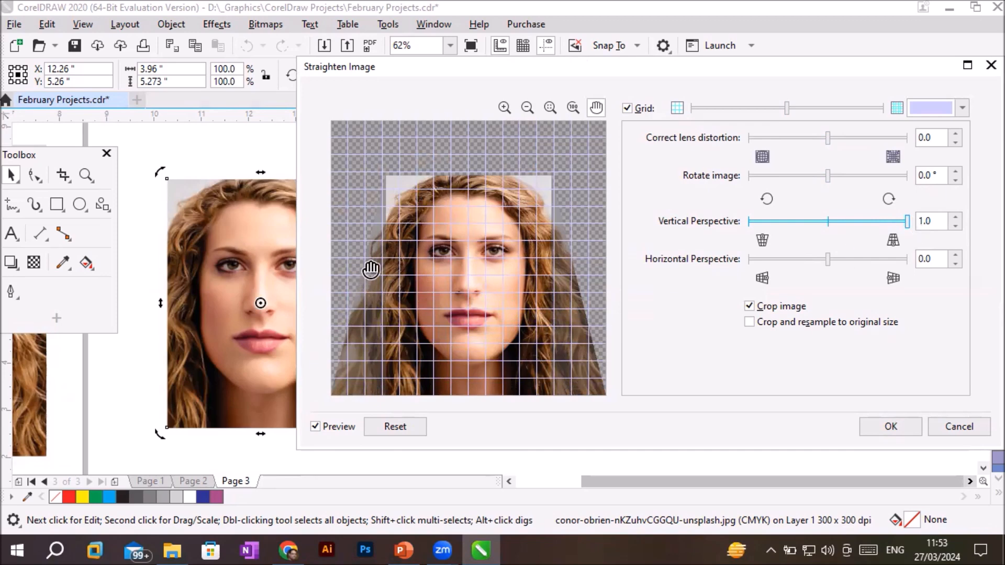
pyautogui.moveTo(378, 71); pyautogui.dragTo(480, 78)
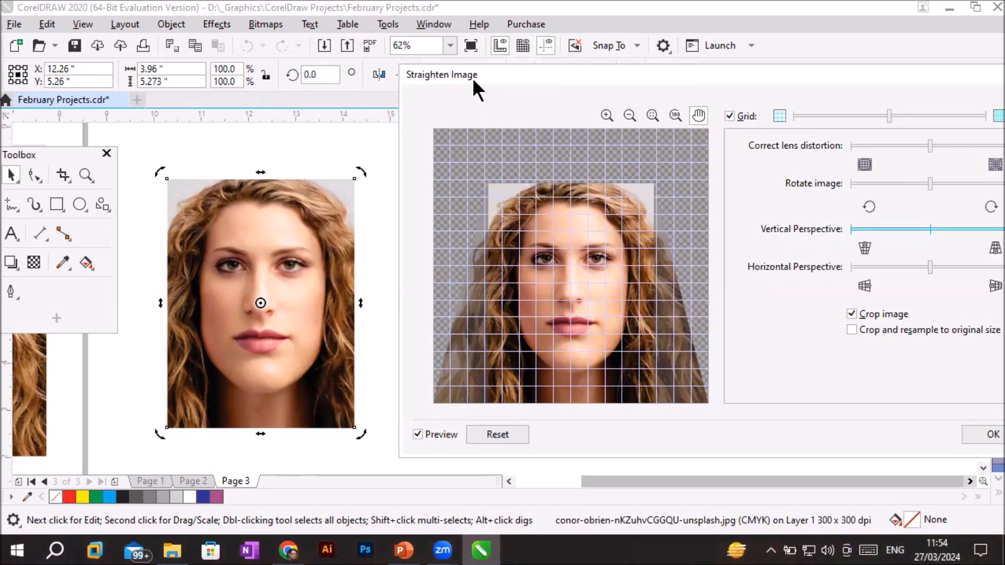
pyautogui.moveTo(472, 78); pyautogui.dragTo(327, 80)
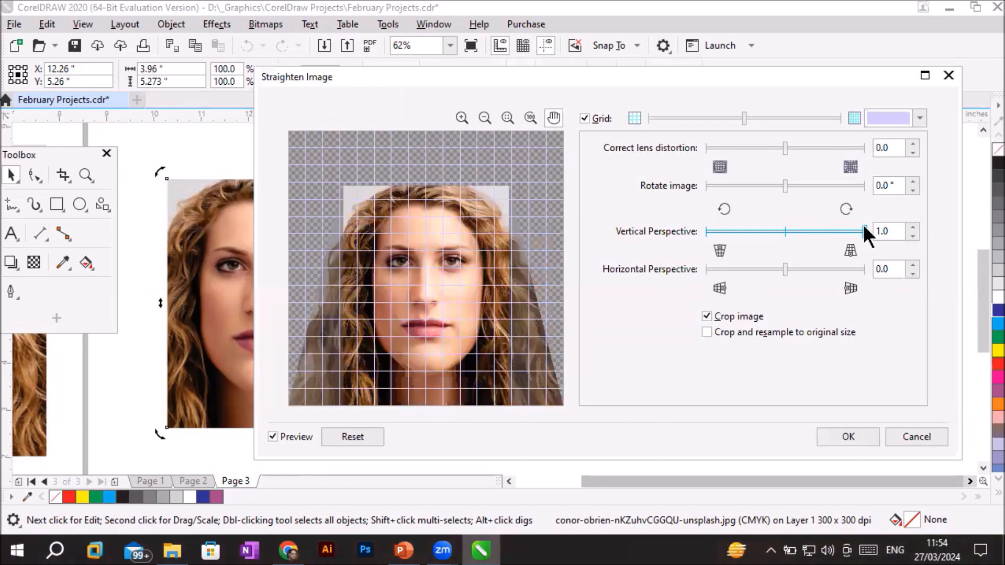
pyautogui.click(848, 437)
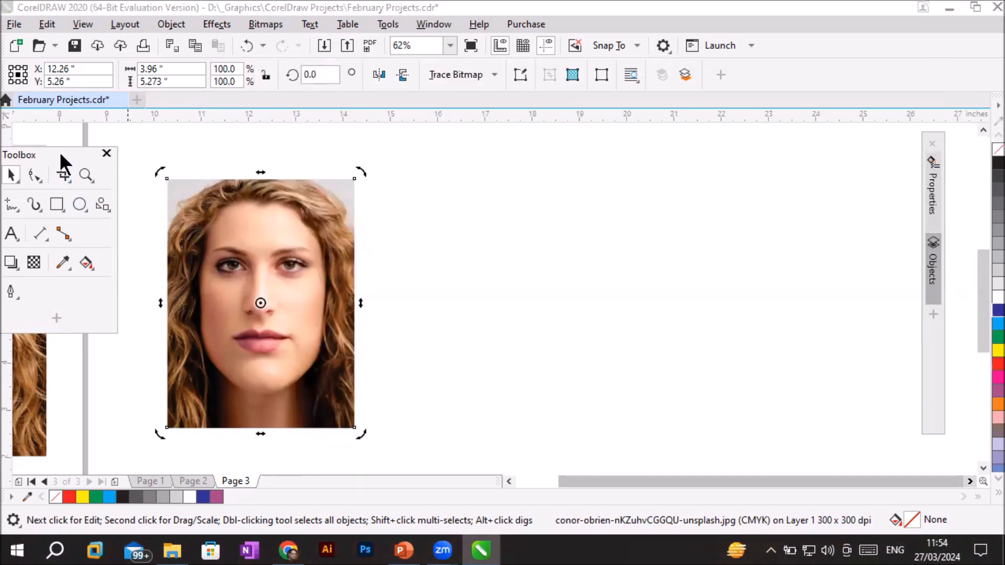
# Step: Move the Toolbox clear of the portraits and place another copy of the original beyond the straightened one, at about X 18.127", Y 5.16"
pyautogui.moveTo(58, 152); pyautogui.dragTo(884, 229)
pyautogui.click(498, 293)
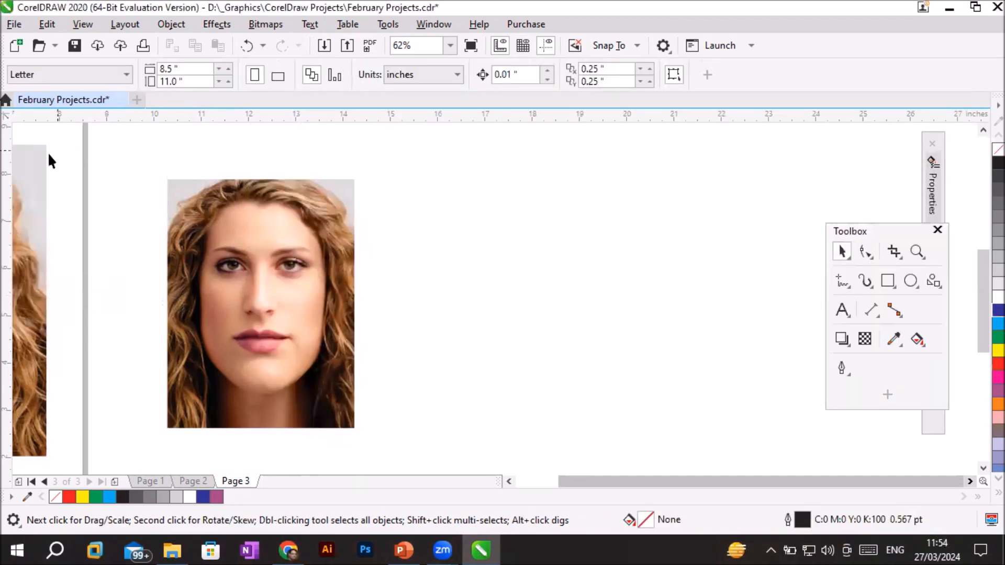
pyautogui.moveTo(19, 165); pyautogui.dragTo(666, 174)
pyautogui.rightClick(667, 175)
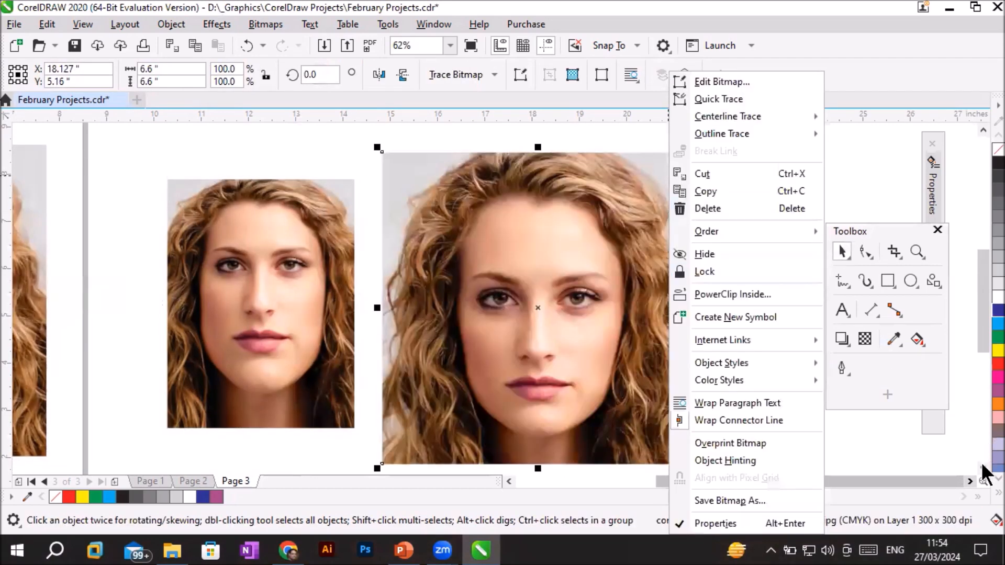
pyautogui.click(970, 481)
pyautogui.click(970, 481)
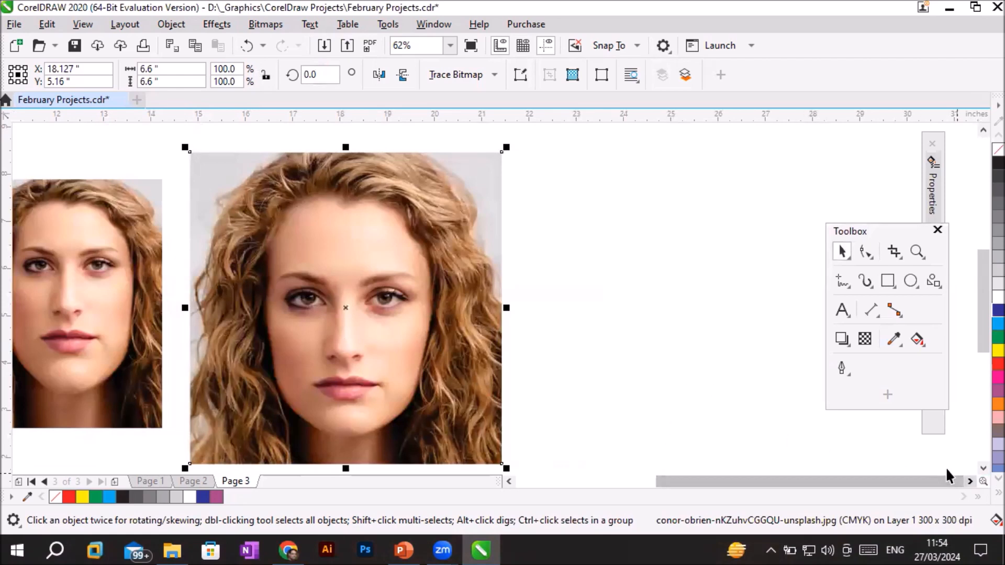
pyautogui.click(970, 481)
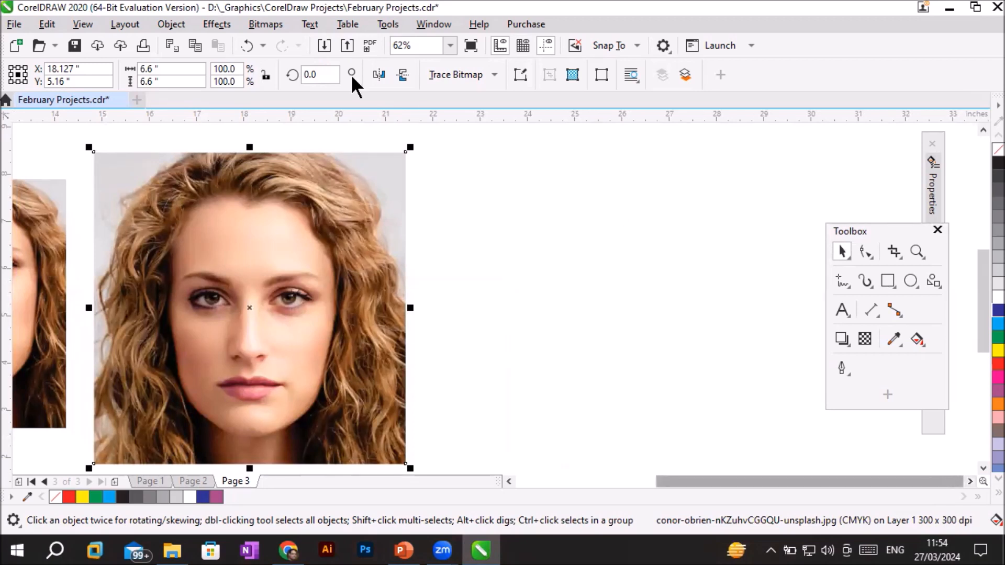
# Step: Open Straighten Image for the newest portrait copy and reduce its vertical perspective to -0.04
pyautogui.click(265, 25)
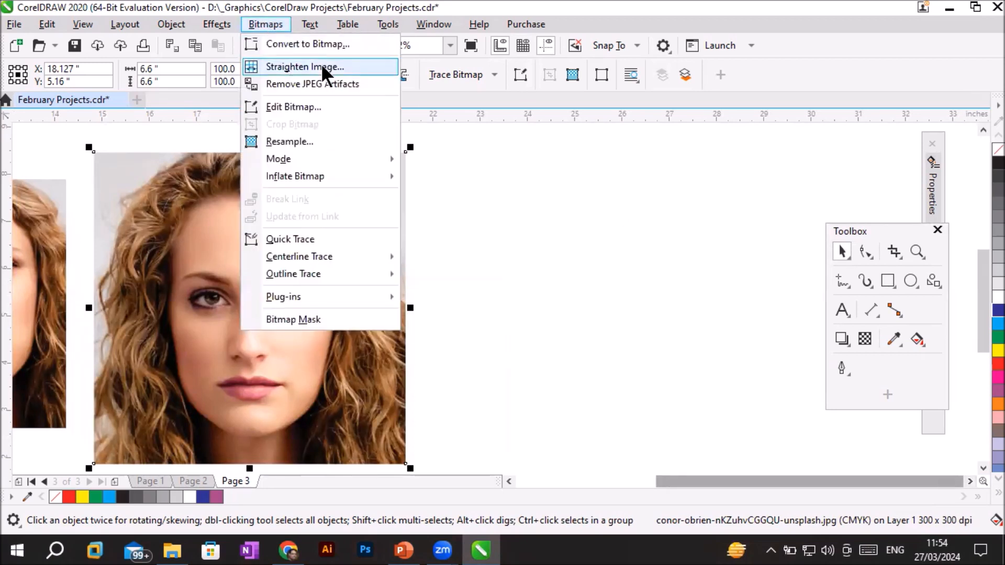
pyautogui.click(325, 67)
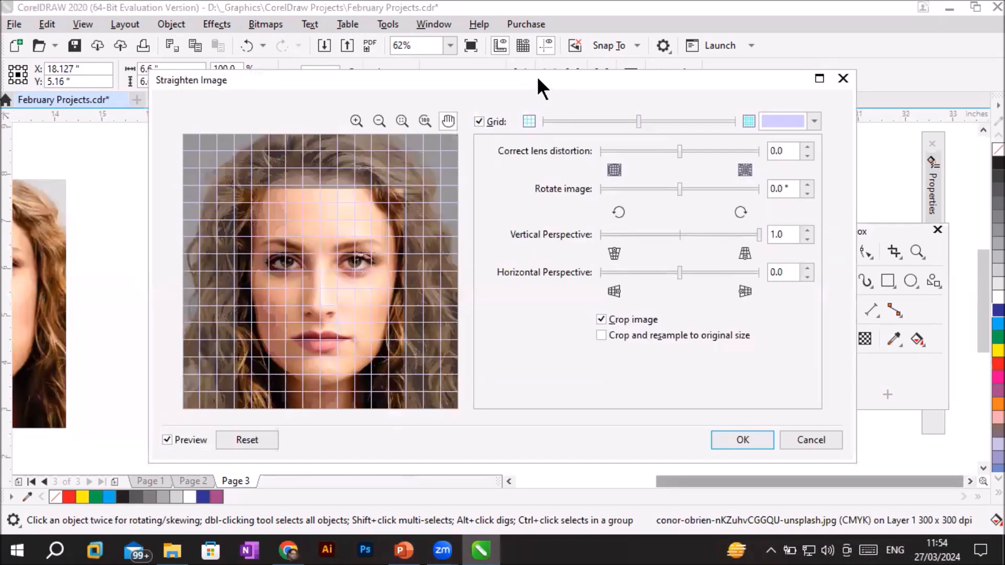
pyautogui.moveTo(537, 79); pyautogui.dragTo(625, 67)
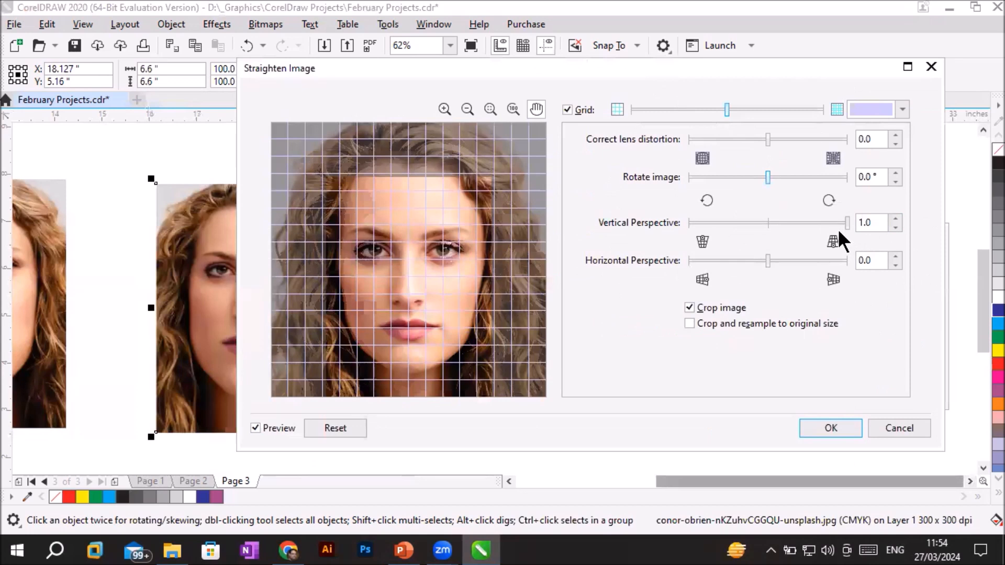
pyautogui.moveTo(846, 221); pyautogui.dragTo(764, 221)
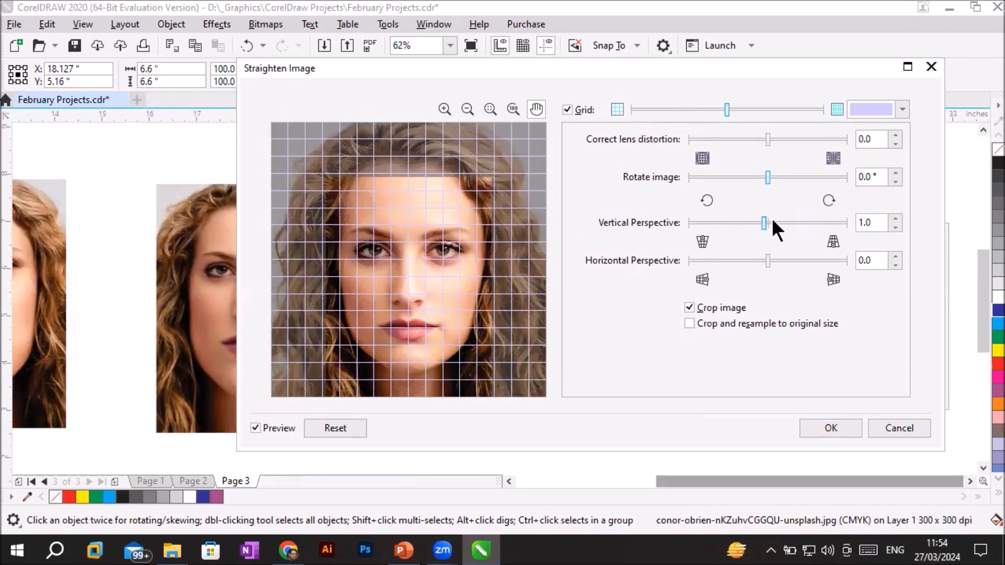
pyautogui.moveTo(556, 71); pyautogui.dragTo(635, 61)
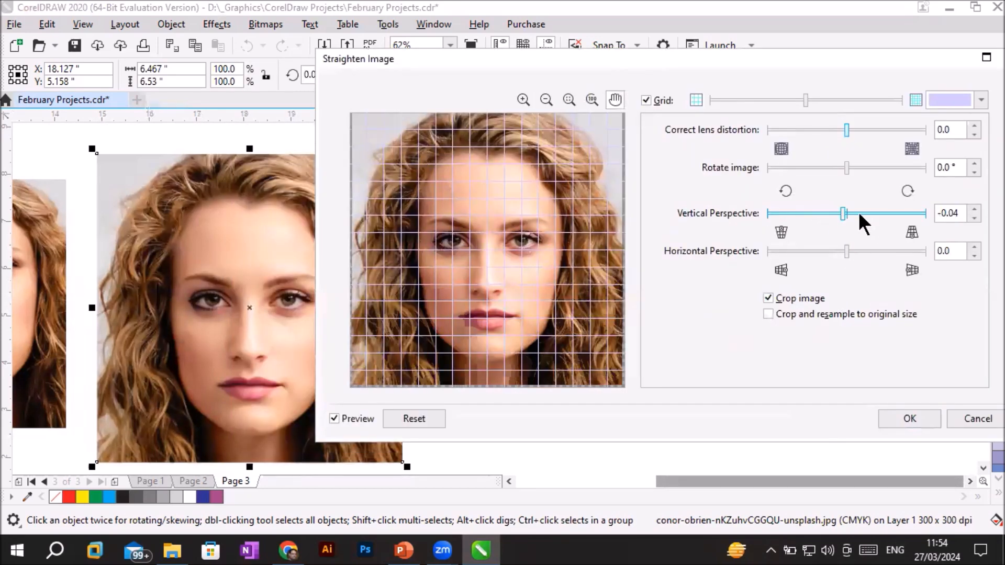
# Step: Set the horizontal perspective to 1.0 and uncover the portrait on the page to compare it with the preview
pyautogui.moveTo(852, 252); pyautogui.dragTo(880, 250)
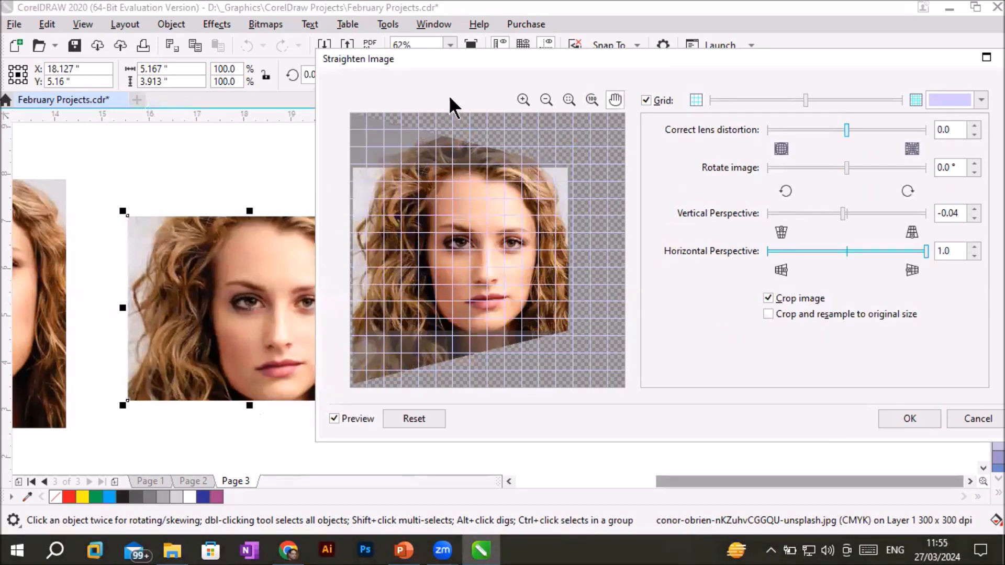
pyautogui.moveTo(457, 59); pyautogui.dragTo(528, 65)
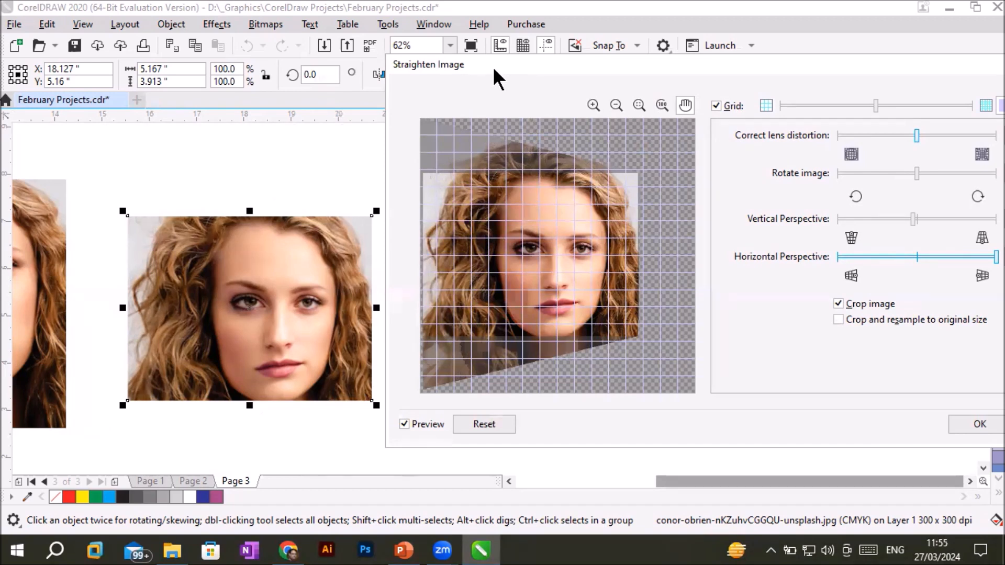
pyautogui.moveTo(494, 68); pyautogui.dragTo(442, 69)
# Step: Turn on cropping and resampling to original size, check the portrait on the page, and apply the straightening
pyautogui.click(785, 320)
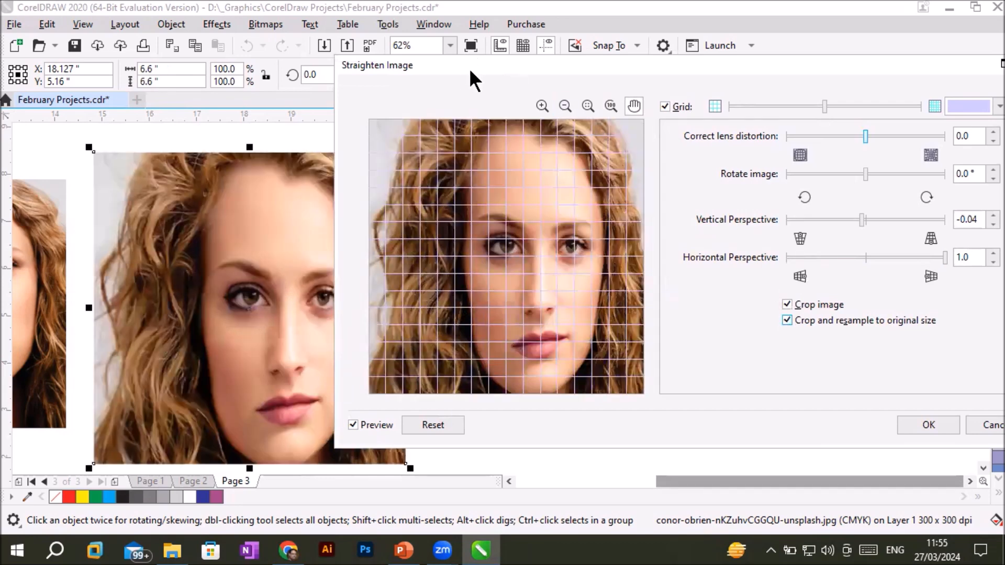
pyautogui.moveTo(469, 68); pyautogui.dragTo(587, 72)
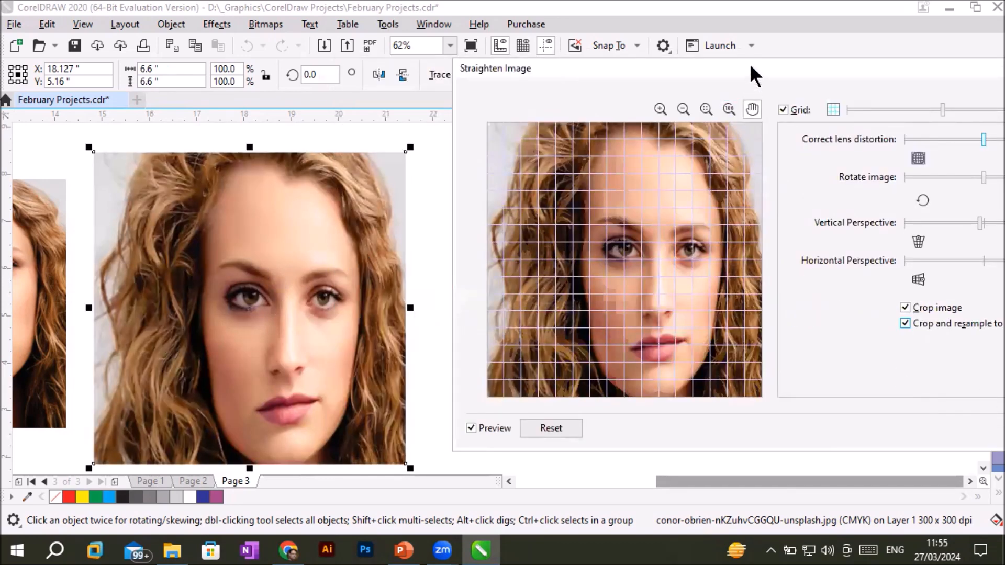
pyautogui.moveTo(740, 65); pyautogui.dragTo(524, 56)
pyautogui.click(812, 416)
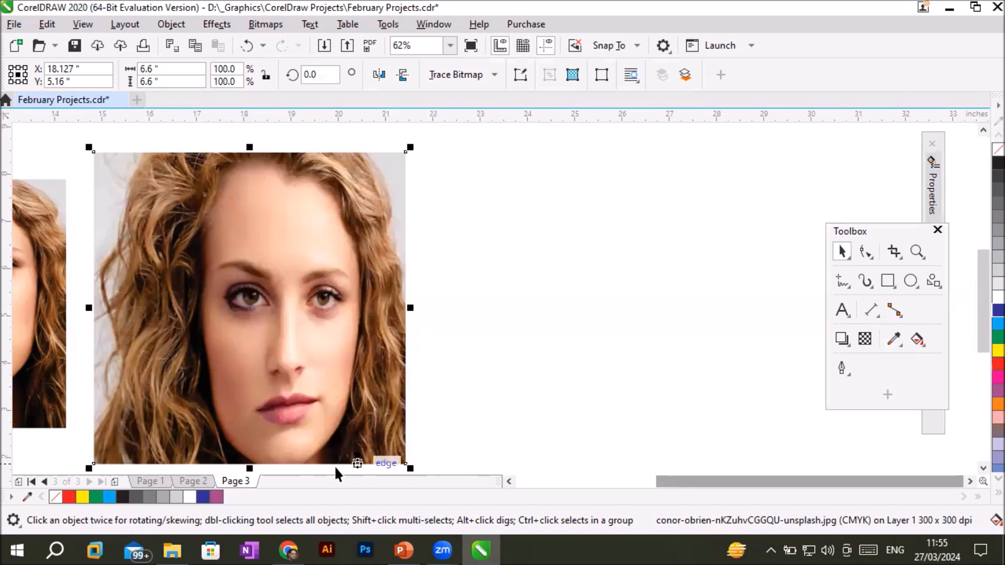
# Step: Delete the smaller straightened portrait and place a copy of the original between the remaining two, at about X 11.377", Y 5.26"
pyautogui.scroll(-1, 345, 308)
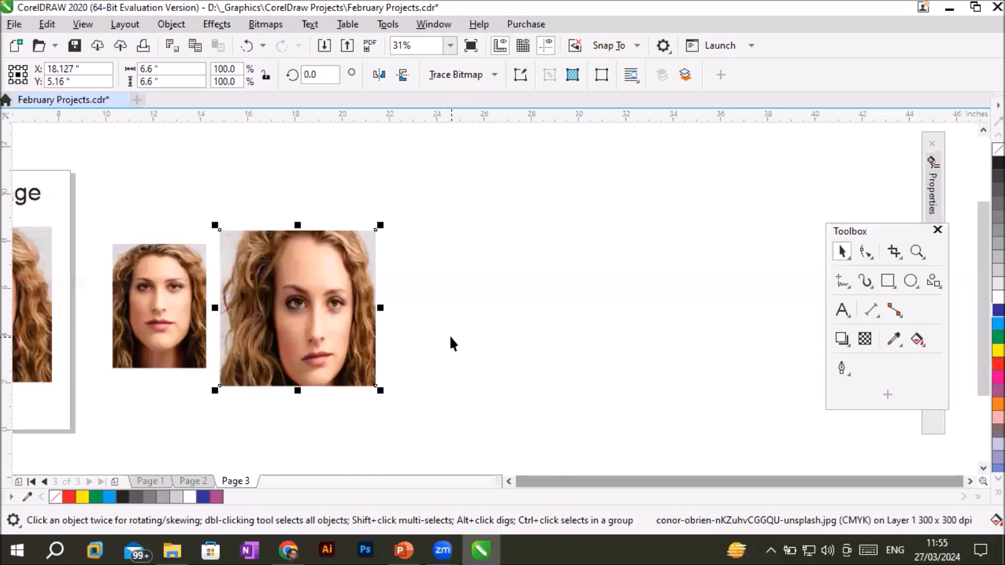
pyautogui.press('h')
pyautogui.moveTo(411, 340); pyautogui.dragTo(729, 330)
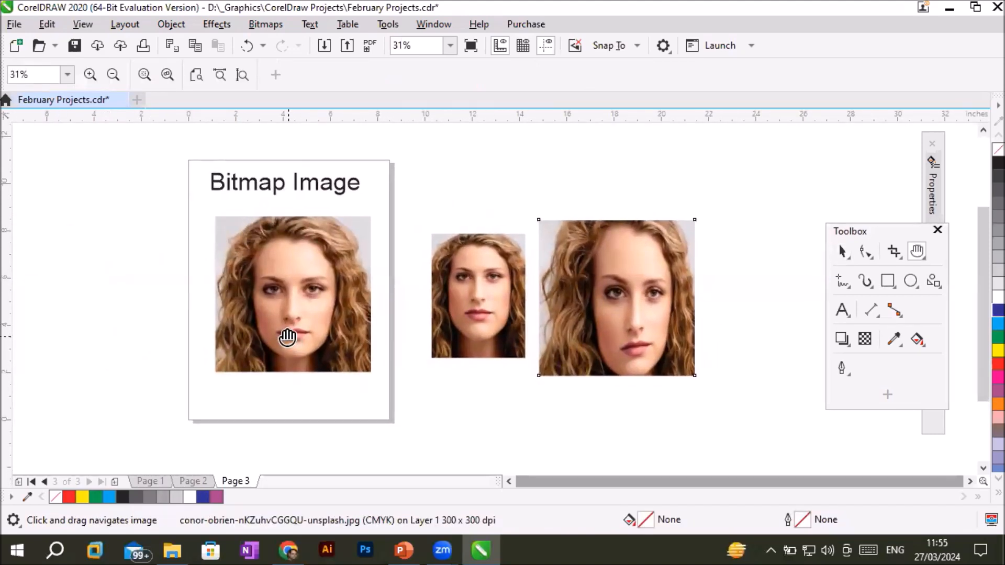
pyautogui.click(842, 252)
pyautogui.scroll(2, 488, 300)
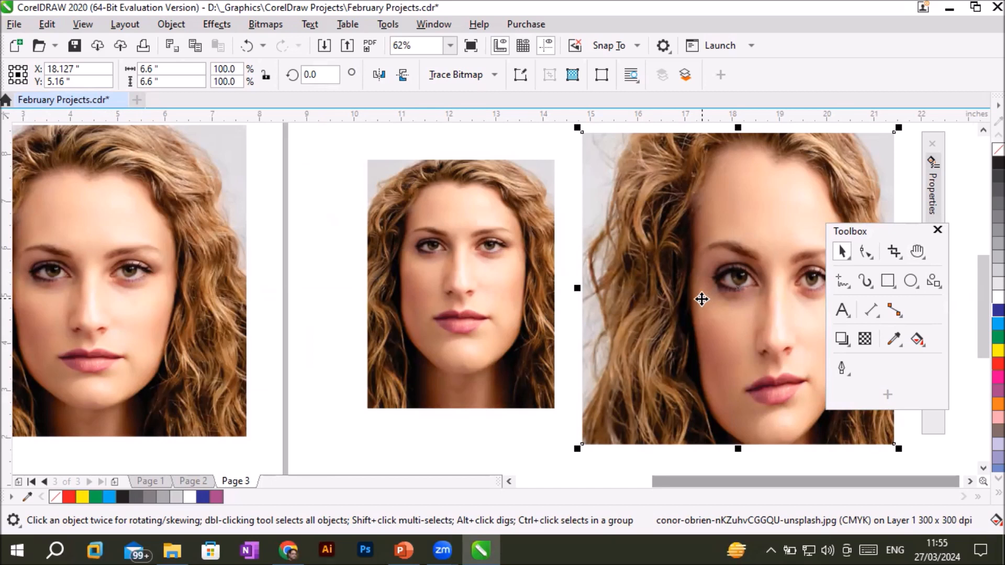
pyautogui.click(125, 283)
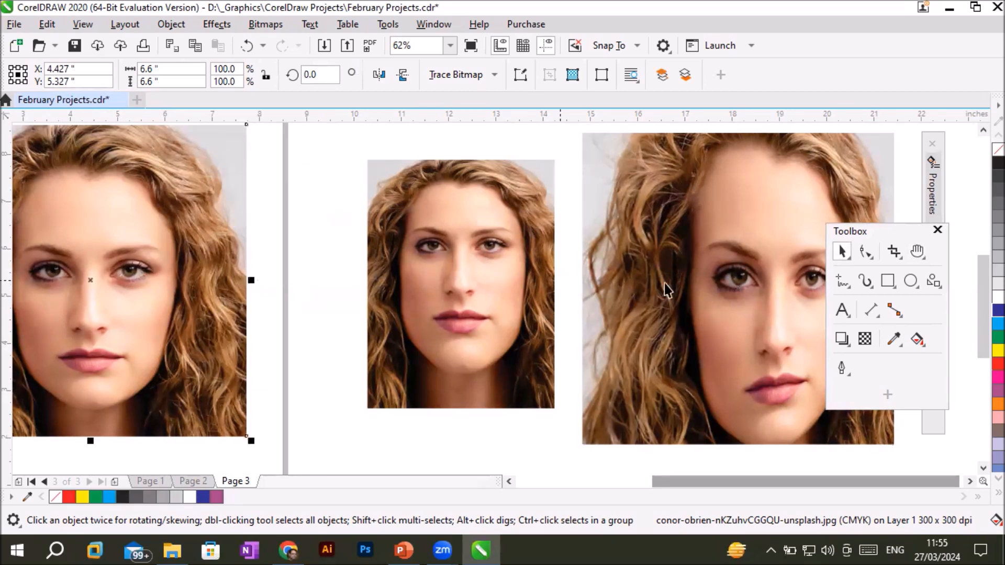
pyautogui.click(711, 286)
pyautogui.click(523, 296)
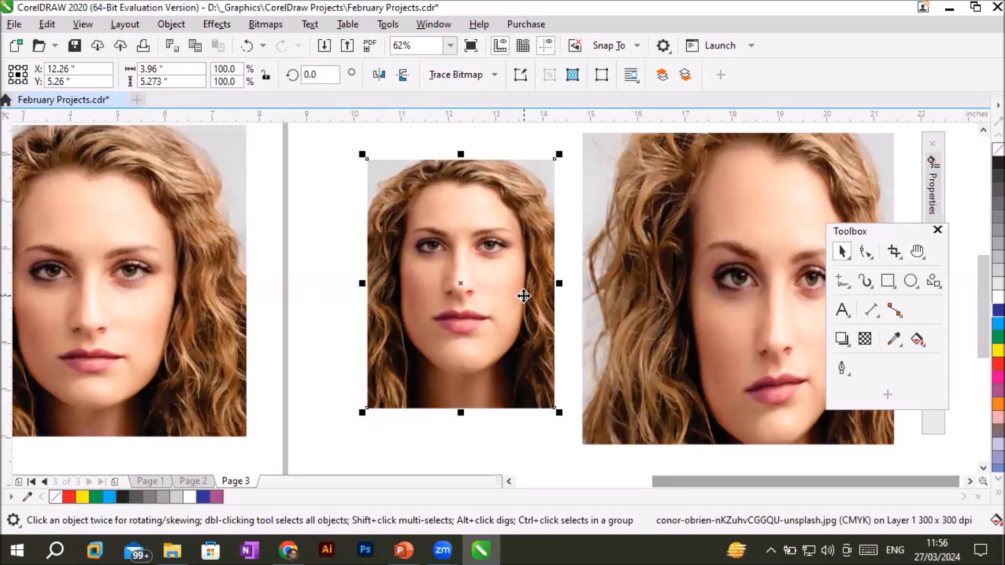
pyautogui.press('Delete')
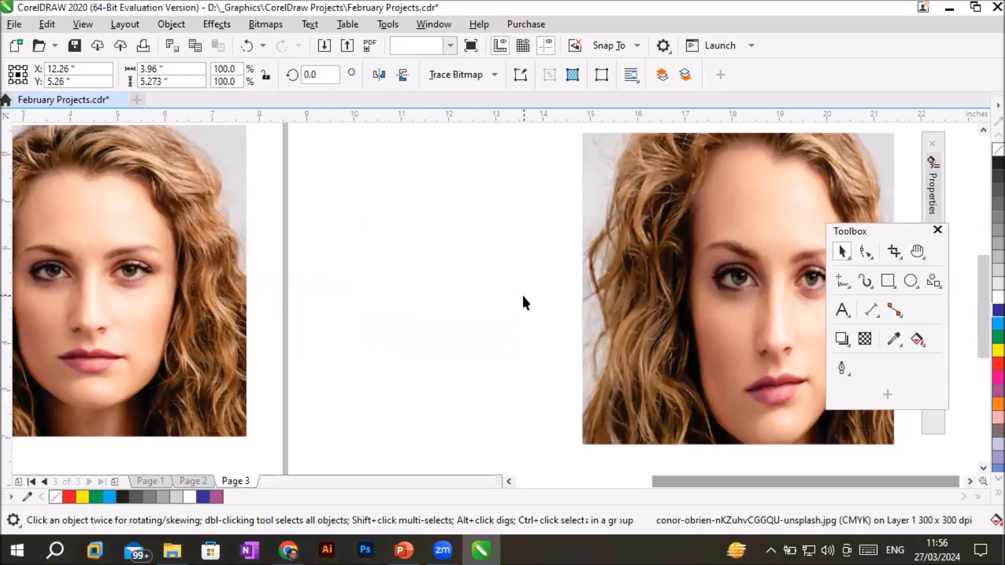
pyautogui.moveTo(140, 301); pyautogui.dragTo(471, 307)
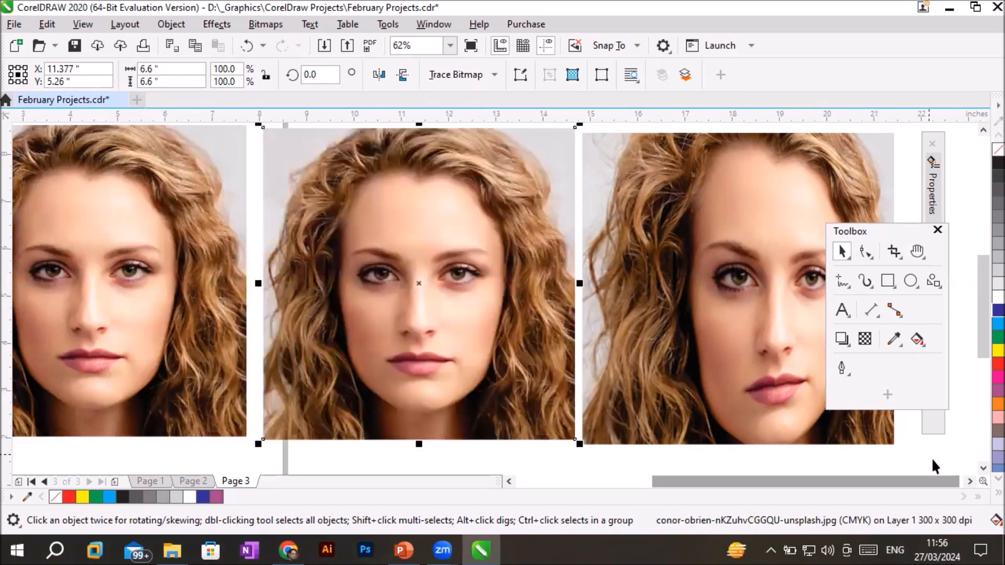
# Step: Straighten the new middle copy with horizontal perspective 0.02 and vertical perspective 1.0, cropped and resampled to original size
pyautogui.click(970, 481)
pyautogui.click(970, 481)
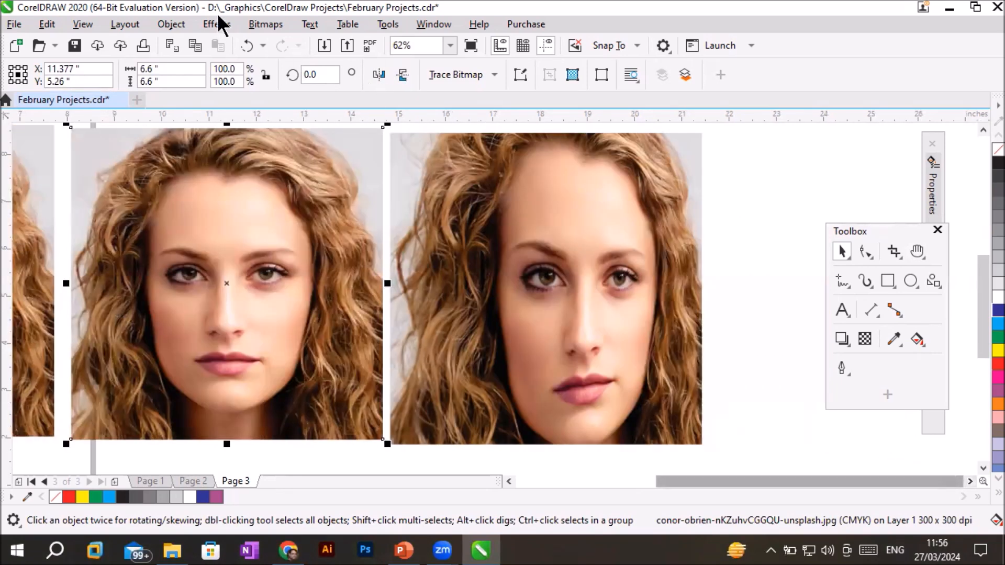
pyautogui.click(251, 25)
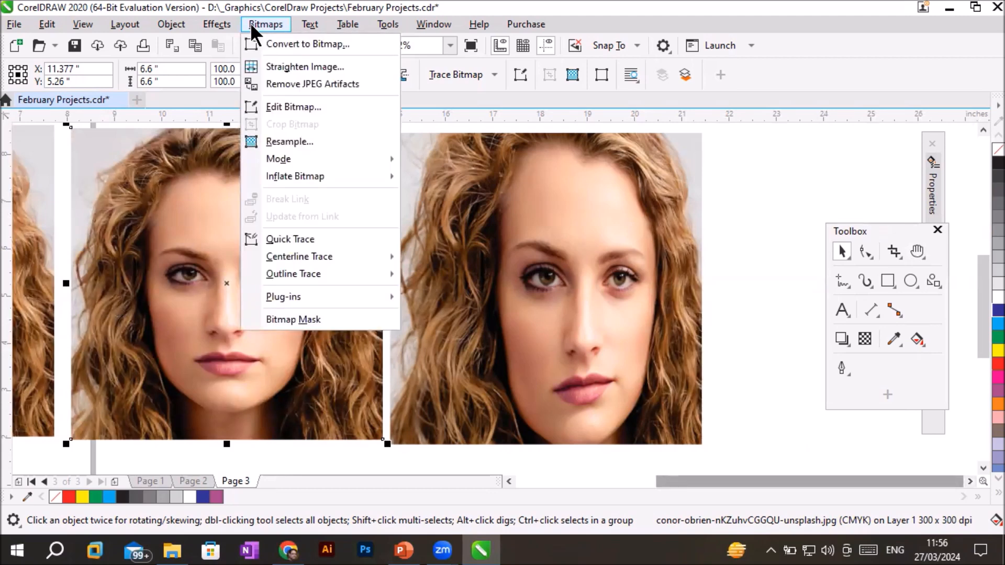
pyautogui.click(287, 67)
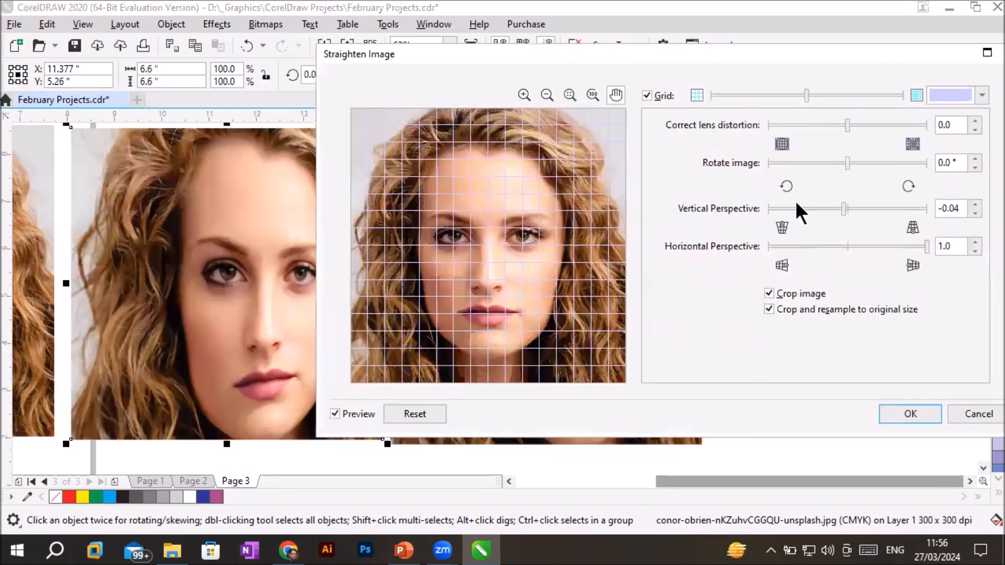
pyautogui.moveTo(927, 246); pyautogui.dragTo(849, 243)
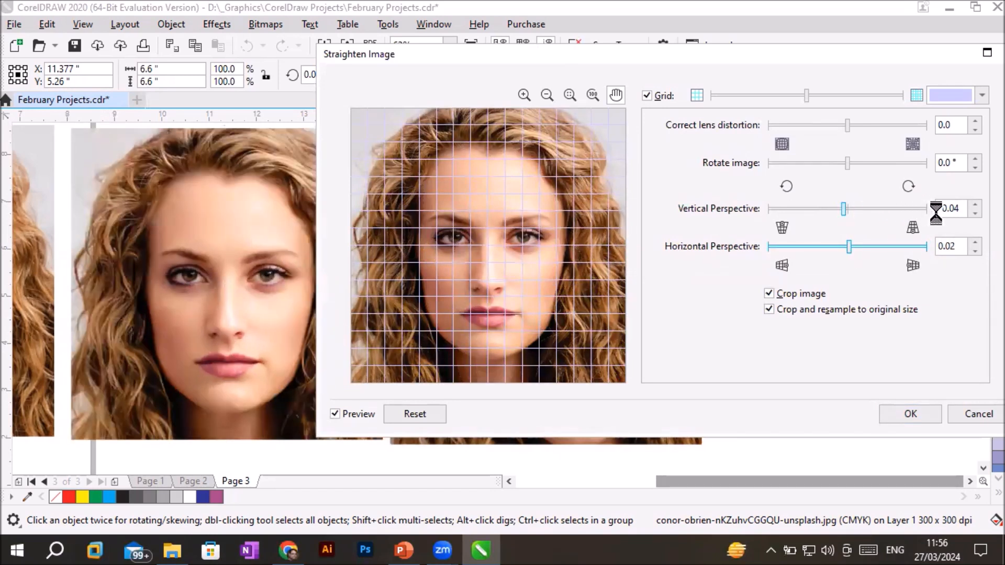
pyautogui.moveTo(847, 210); pyautogui.dragTo(880, 212)
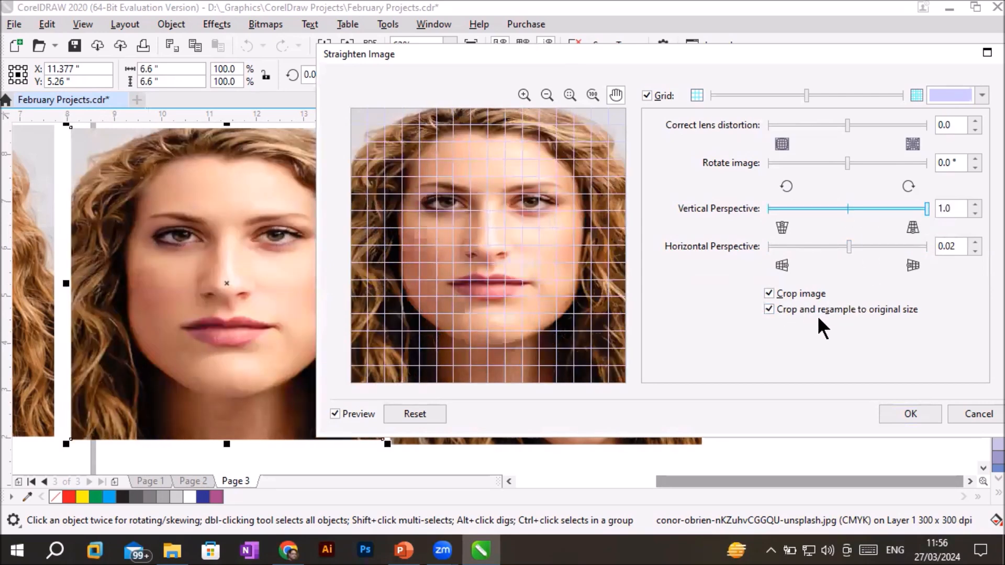
pyautogui.click(886, 414)
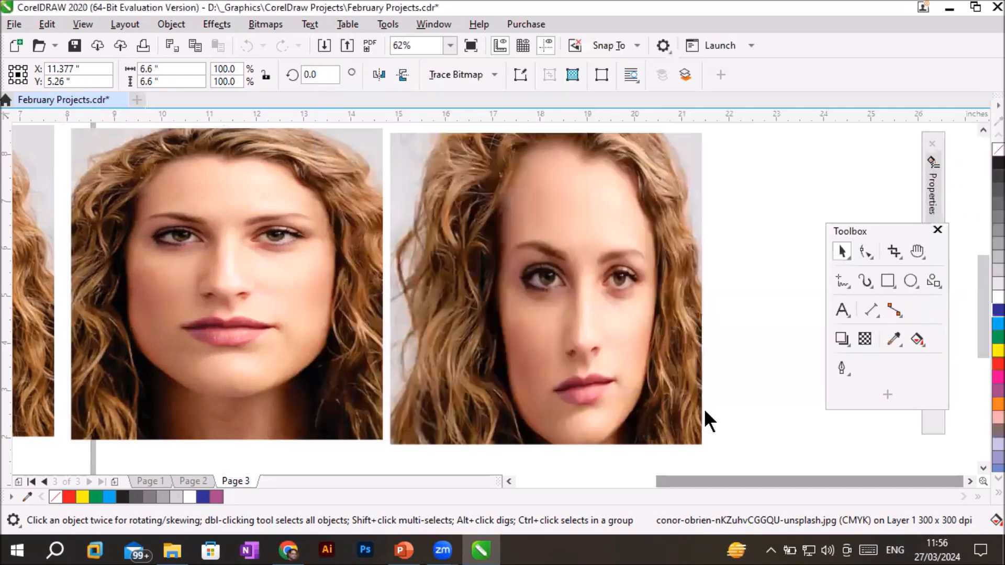
# Step: Compare the three portraits and draw a rectangle about 6.967" by 6.8" in the empty space beyond them
pyautogui.scroll(-2, 395, 326)
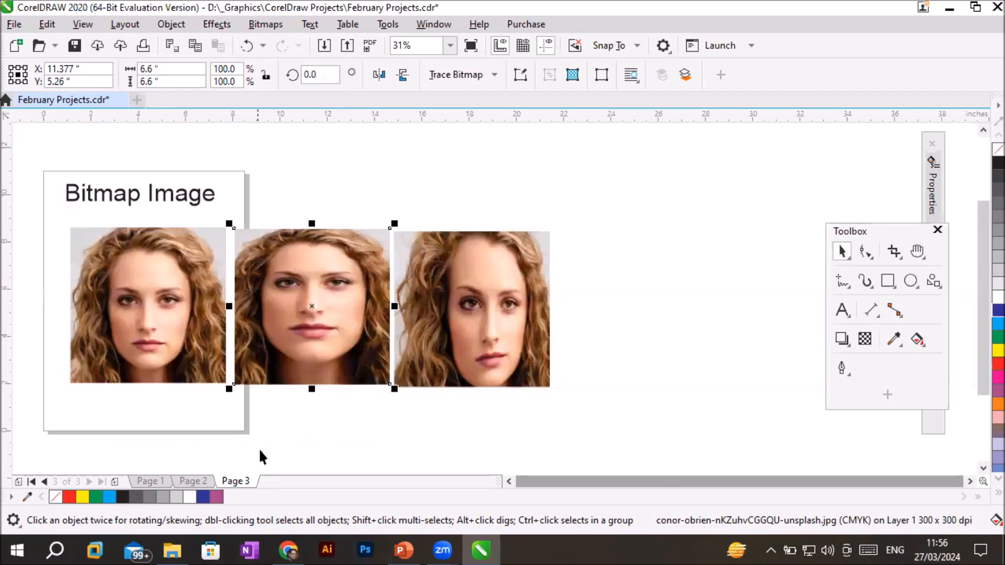
pyautogui.click(369, 426)
pyautogui.click(314, 321)
pyautogui.click(492, 309)
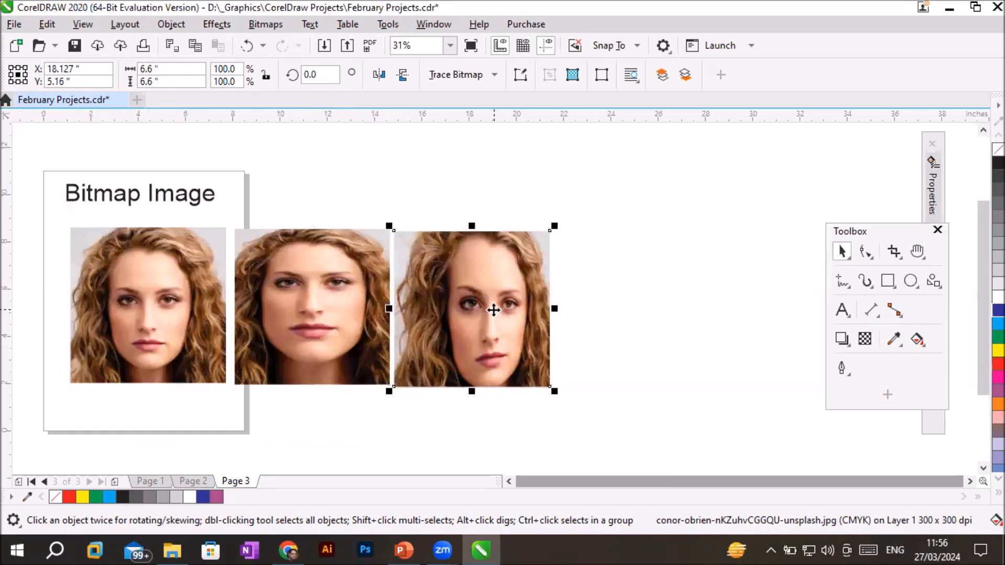
pyautogui.click(90, 308)
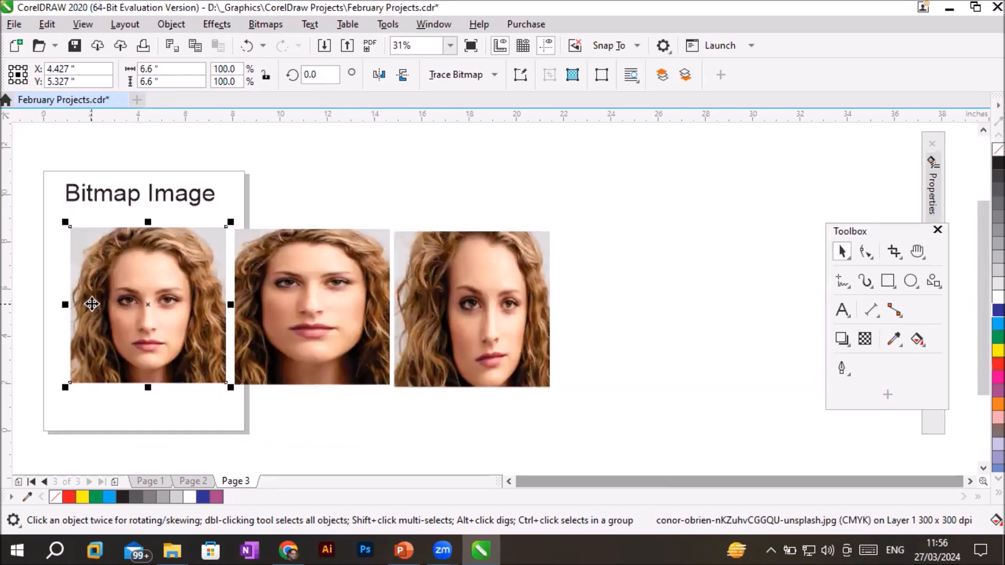
pyautogui.click(888, 281)
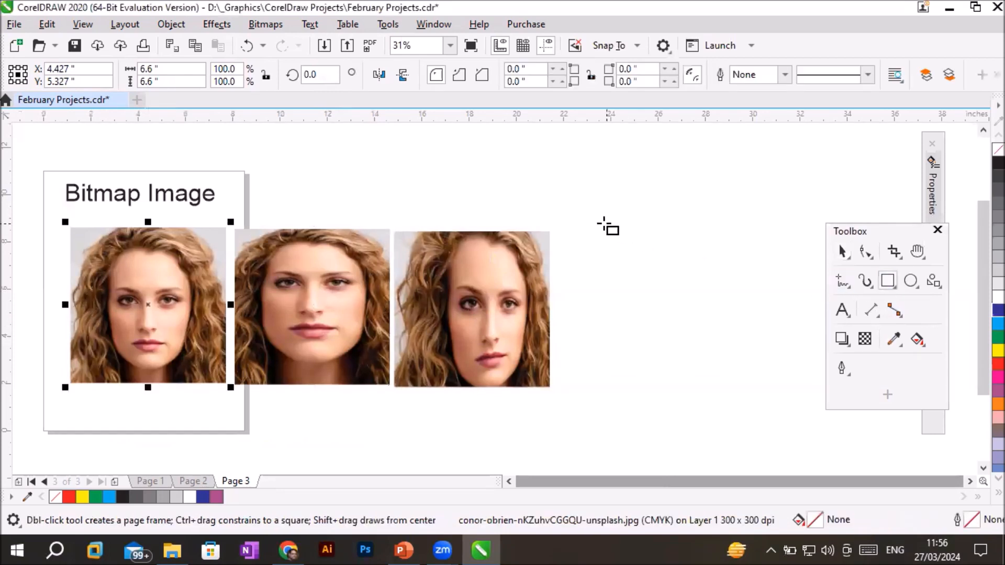
pyautogui.moveTo(624, 281)
pyautogui.mouseDown()
pyautogui.moveTo(730, 375)
pyautogui.moveTo(765, 378)
pyautogui.moveTo(767, 389)
pyautogui.mouseUp()
pyautogui.hscroll(5, 919, 463)
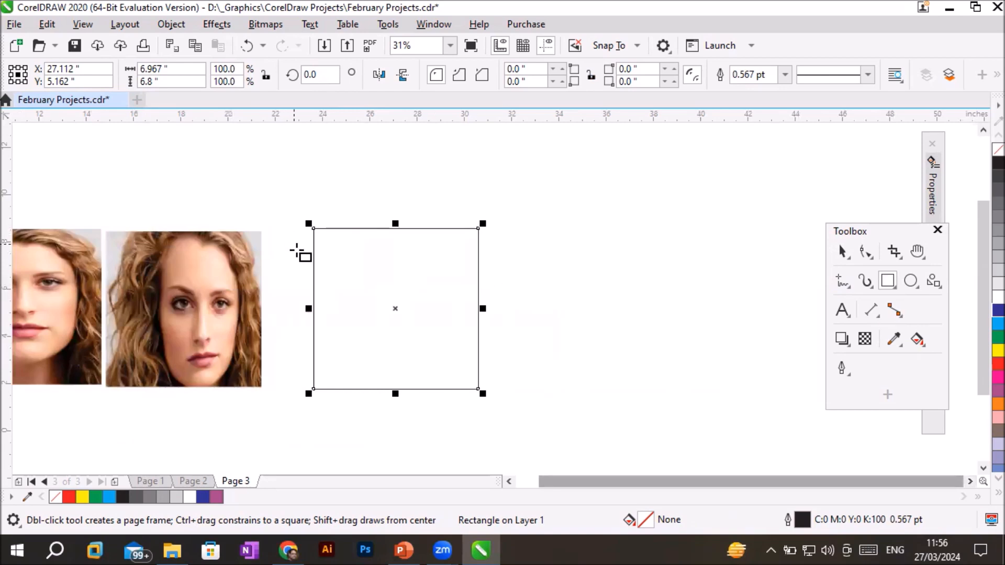
# Step: Create mirrored copies of the rectangle directly above it and against its outer side, away from the portraits
pyautogui.scroll(-2, 395, 350)
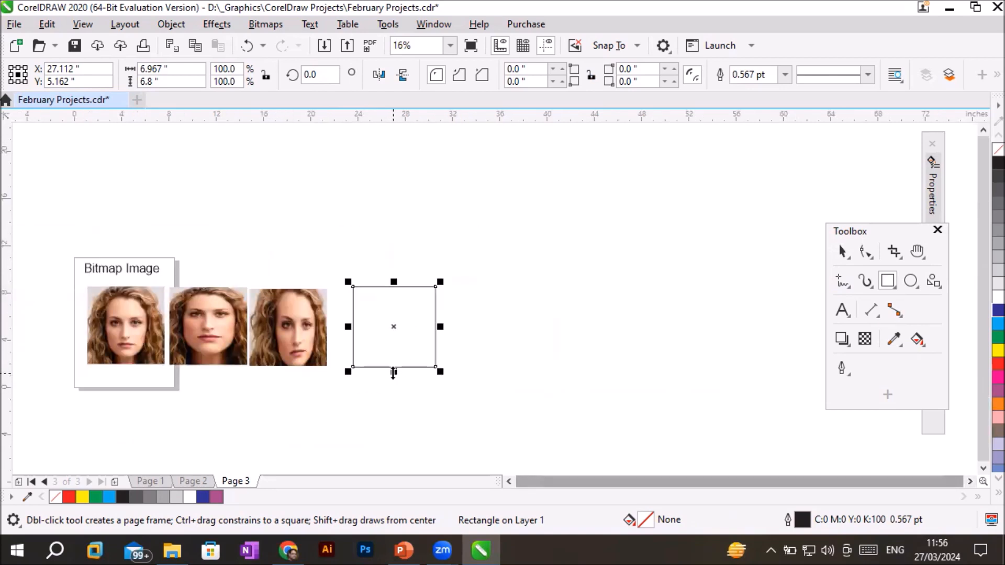
pyautogui.moveTo(393, 372); pyautogui.dragTo(393, 207)
pyautogui.moveTo(370, 303); pyautogui.dragTo(452, 303)
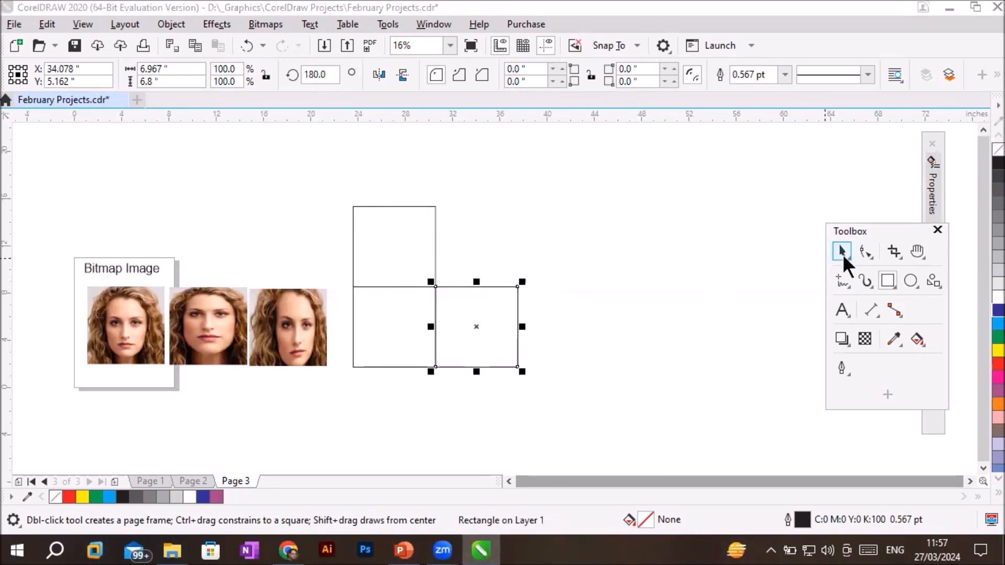
# Step: Convert the upper rectangle to curves and slant it into the cube's top face by shifting its upper two nodes
pyautogui.press('F10')
pyautogui.click(403, 231)
pyautogui.click(354, 207)
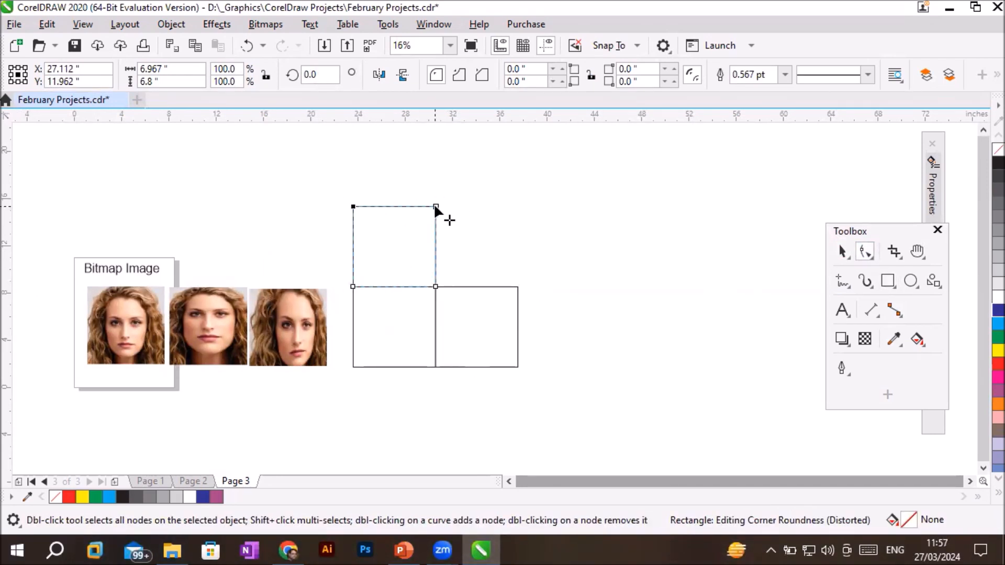
pyautogui.moveTo(435, 207); pyautogui.dragTo(492, 233)
pyautogui.hotkey('ctrl', 'z')
pyautogui.rightClick(413, 222)
pyautogui.click(479, 99)
pyautogui.moveTo(335, 199); pyautogui.dragTo(455, 227)
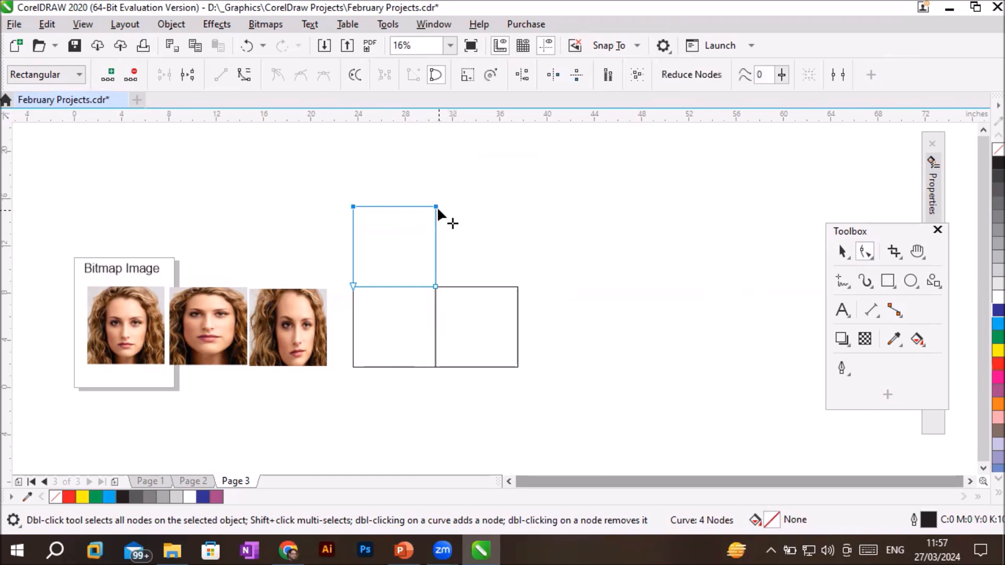
pyautogui.moveTo(490, 234); pyautogui.dragTo(485, 262)
# Step: Convert the side rectangle to curves and shift its outer nodes to meet the top face's corner, completing the cube
pyautogui.click(515, 291)
pyautogui.rightClick(513, 288)
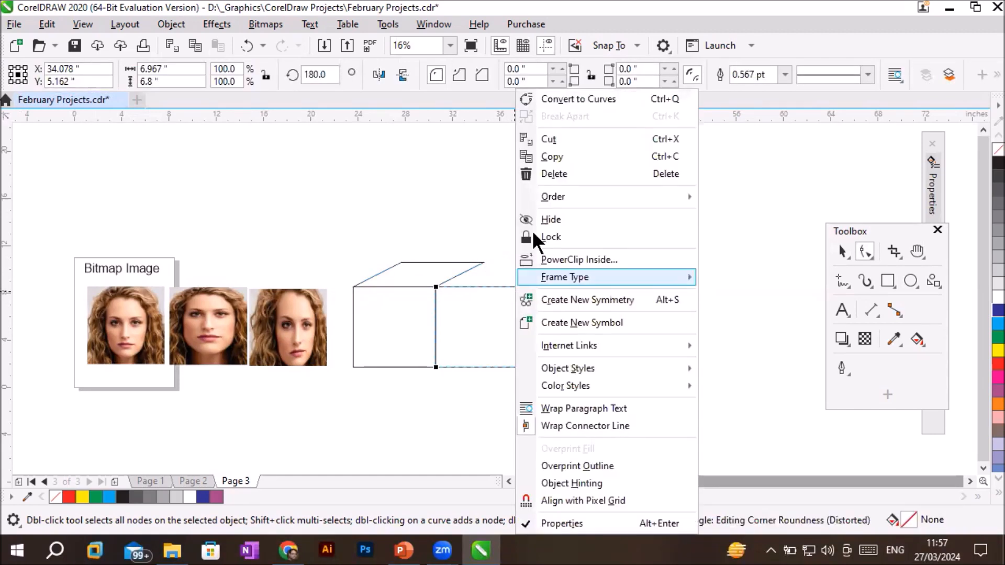
pyautogui.click(570, 103)
pyautogui.moveTo(533, 372); pyautogui.dragTo(541, 385)
pyautogui.moveTo(516, 286); pyautogui.dragTo(484, 263)
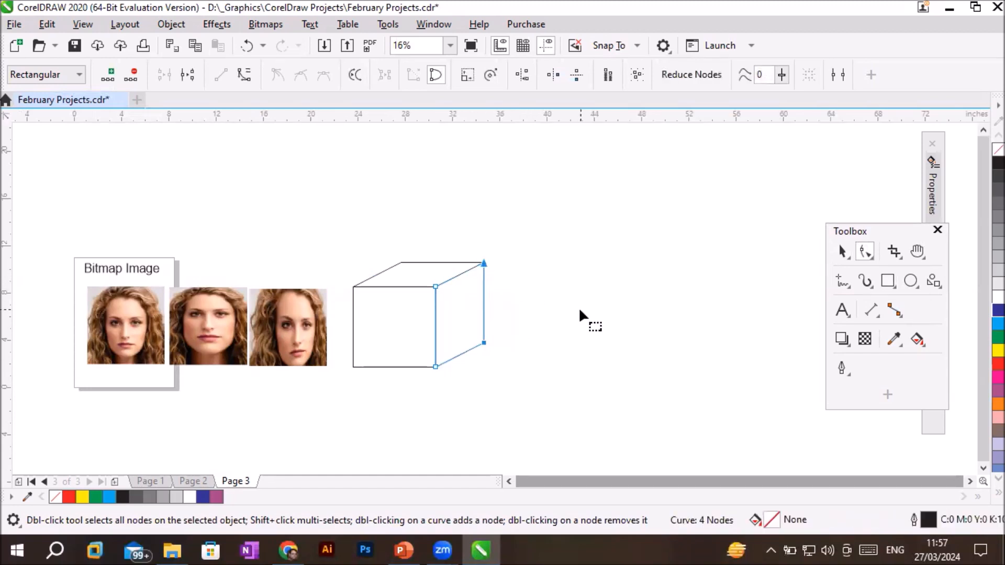
# Step: PowerClip the original portrait inside the cube's front face and make it fill the frame
pyautogui.click(124, 334)
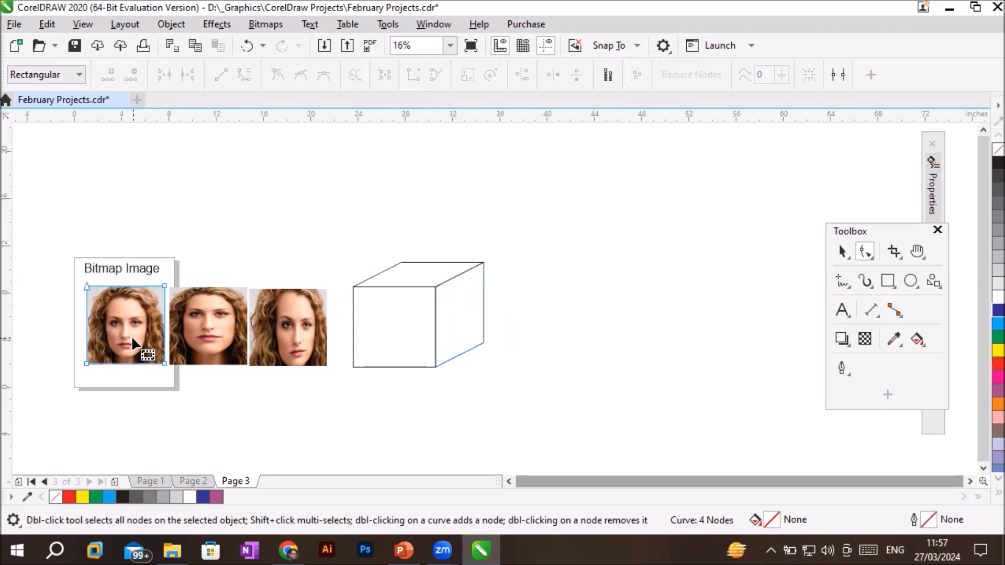
pyautogui.click(842, 251)
pyautogui.moveTo(131, 343); pyautogui.dragTo(398, 345)
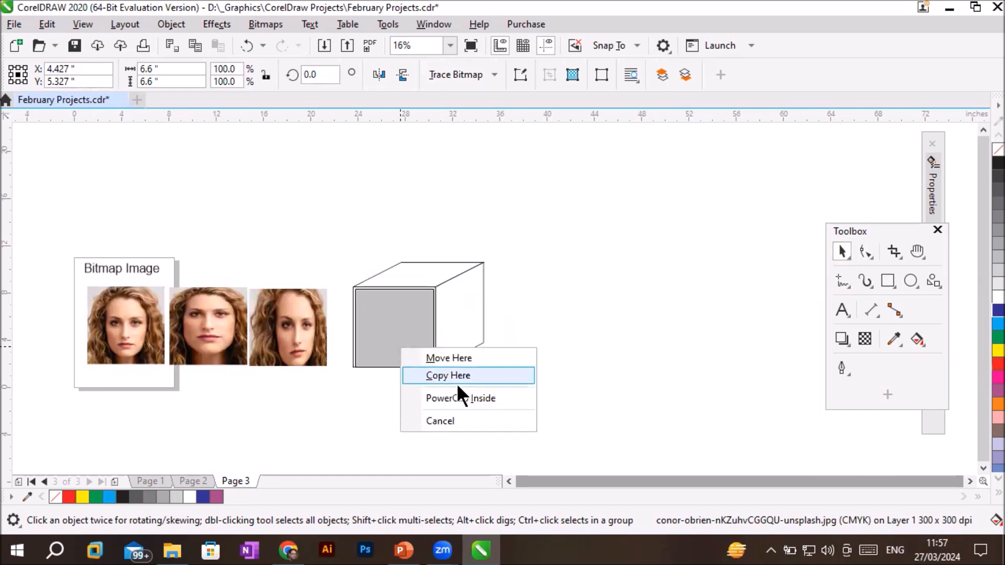
pyautogui.click(453, 397)
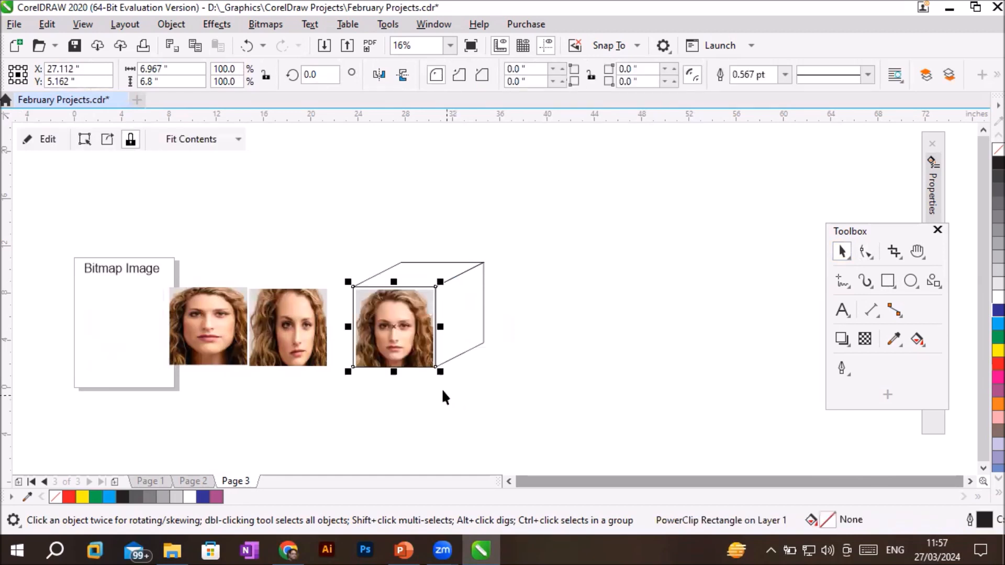
pyautogui.click(239, 142)
pyautogui.click(247, 206)
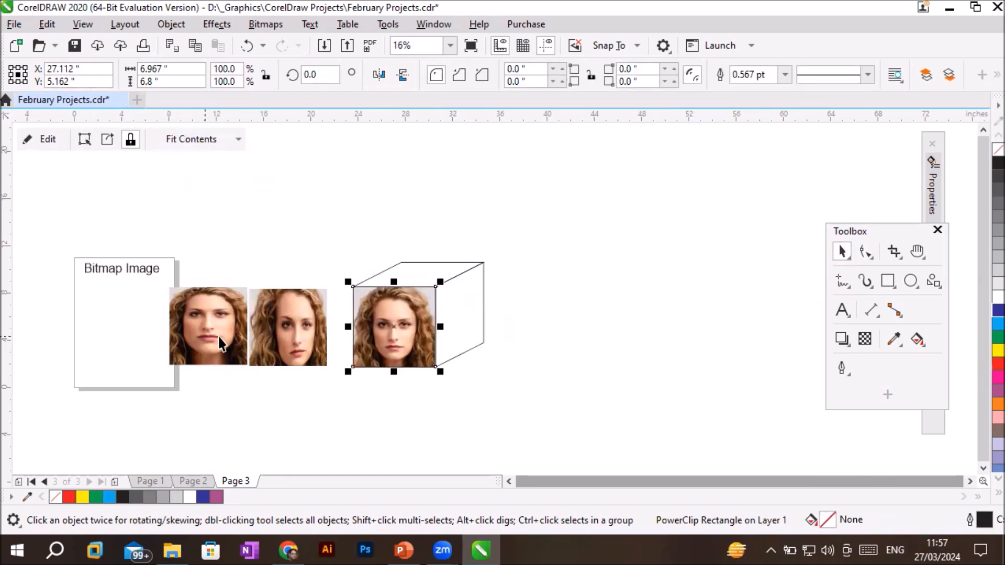
# Step: PowerClip the portrait with the vertical perspective change inside the cube's top face and make it fill the frame
pyautogui.click(227, 334)
pyautogui.moveTo(227, 333); pyautogui.dragTo(430, 274)
pyautogui.click(463, 340)
pyautogui.click(224, 147)
pyautogui.click(246, 190)
# Step: PowerClip the remaining portrait inside the cube's side face, make it fill the frame and clear the selection
pyautogui.click(295, 328)
pyautogui.moveTo(295, 327); pyautogui.dragTo(459, 314)
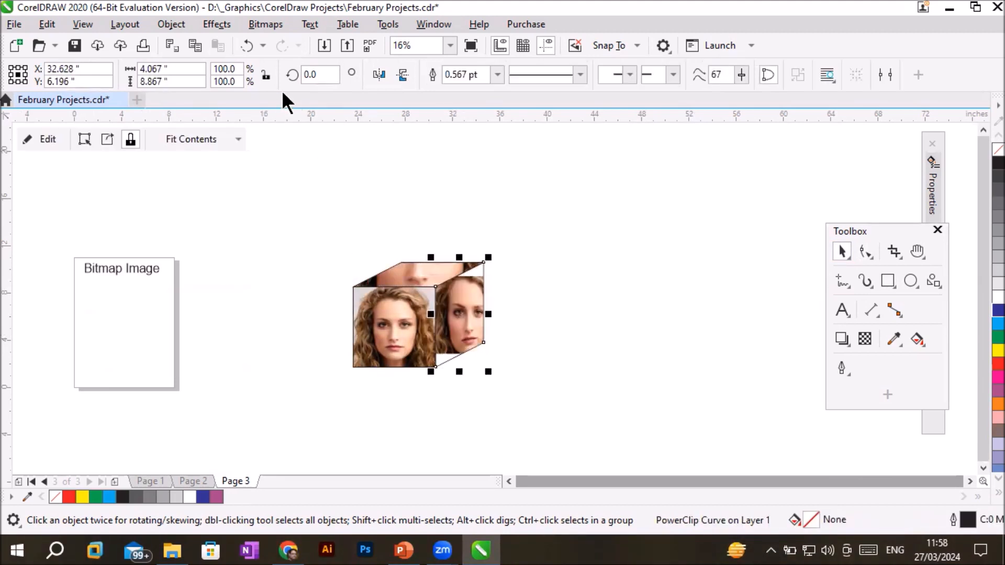
pyautogui.click(267, 402)
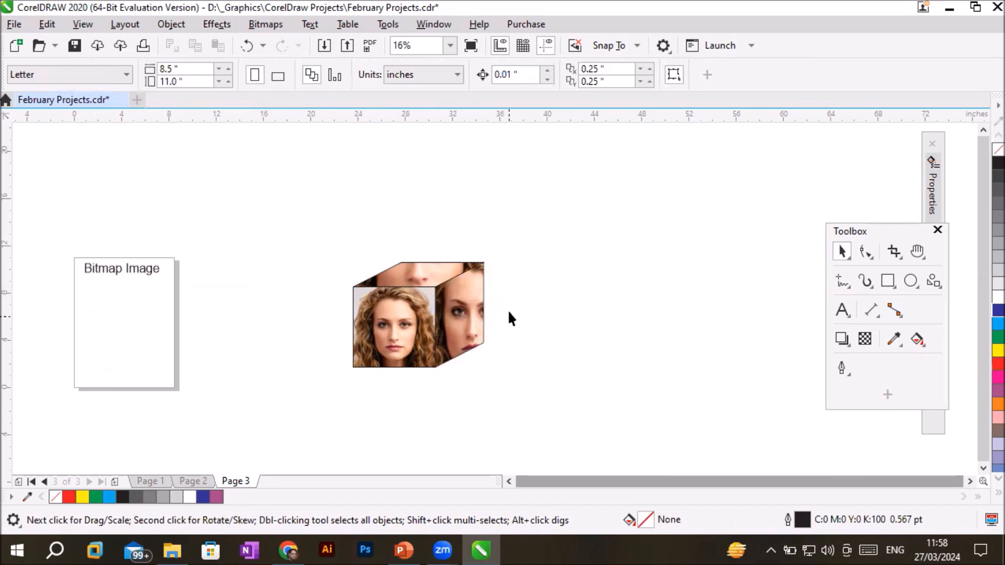
# Step: Check the finished cube up close and select its top face with the Shape tool
pyautogui.scroll(2, 463, 351)
pyautogui.scroll(-1, 441, 350)
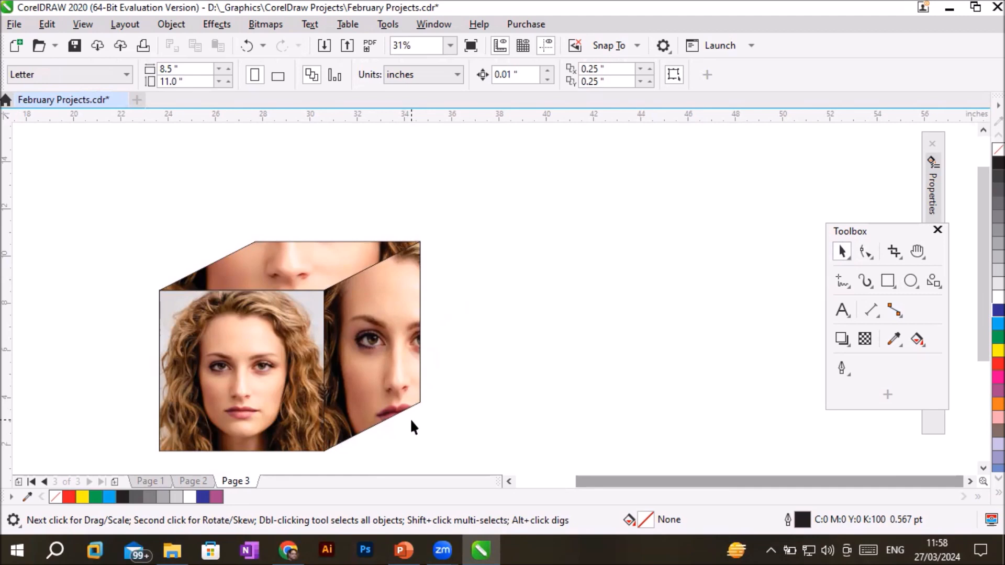
pyautogui.click(303, 267)
pyautogui.press('F10')
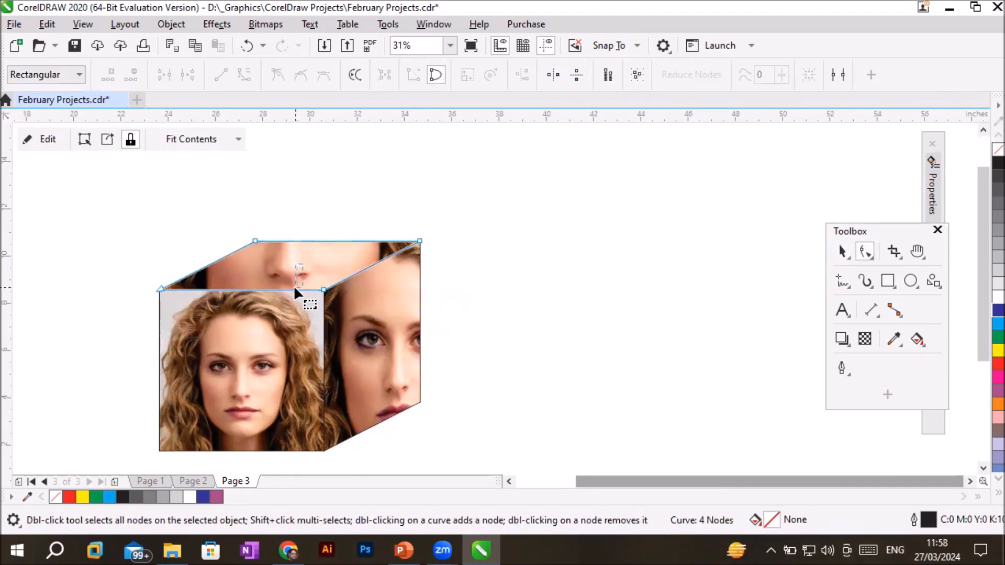
# Step: Move the Toolbox aside, show the Objects docker and select the front face's PowerClip Rectangle on Page 3, Layer 1
pyautogui.click(880, 226)
pyautogui.moveTo(880, 225); pyautogui.dragTo(706, 171)
pyautogui.click(931, 272)
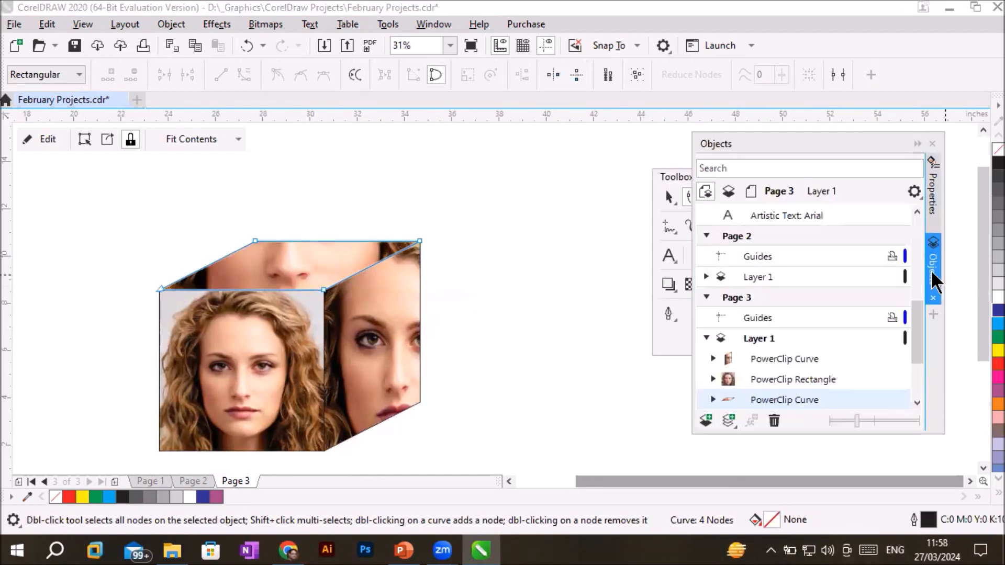
pyautogui.moveTo(917, 330); pyautogui.dragTo(918, 369)
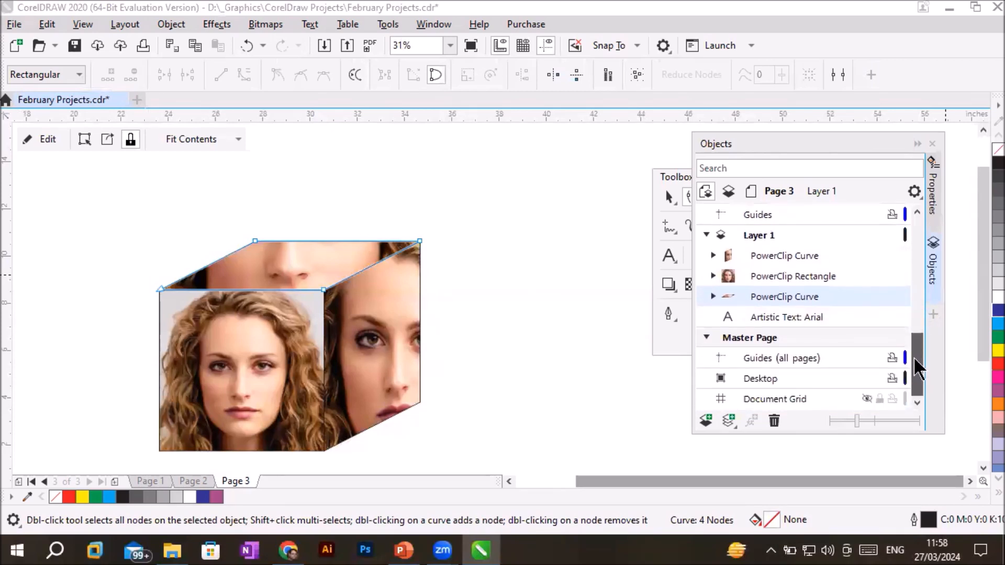
pyautogui.click(777, 278)
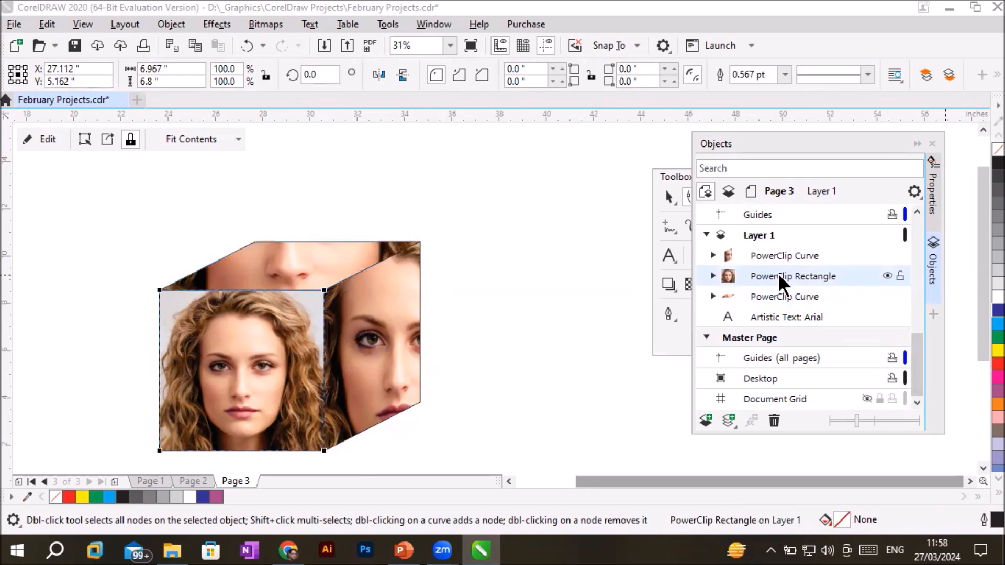
# Step: Expand the side-face and top-face PowerClip Curves in the Objects docker and select the portrait bitmap nested in the top face
pyautogui.click(294, 264)
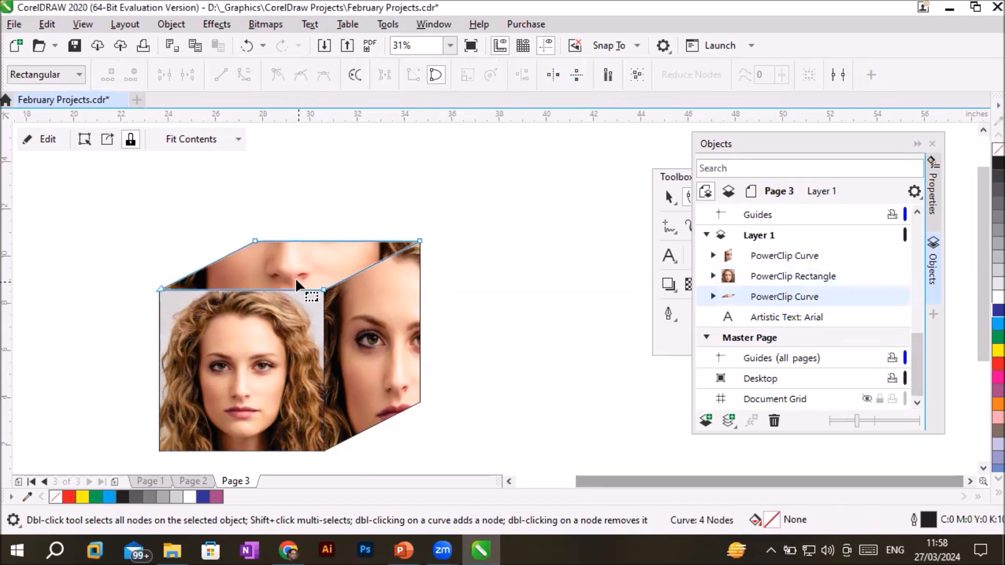
pyautogui.click(767, 294)
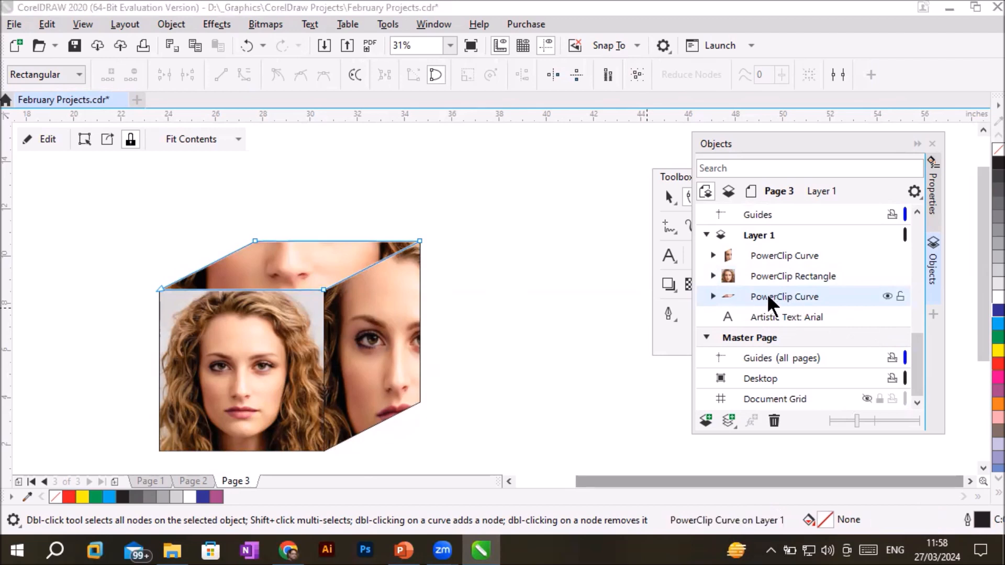
pyautogui.scroll(2, 767, 296)
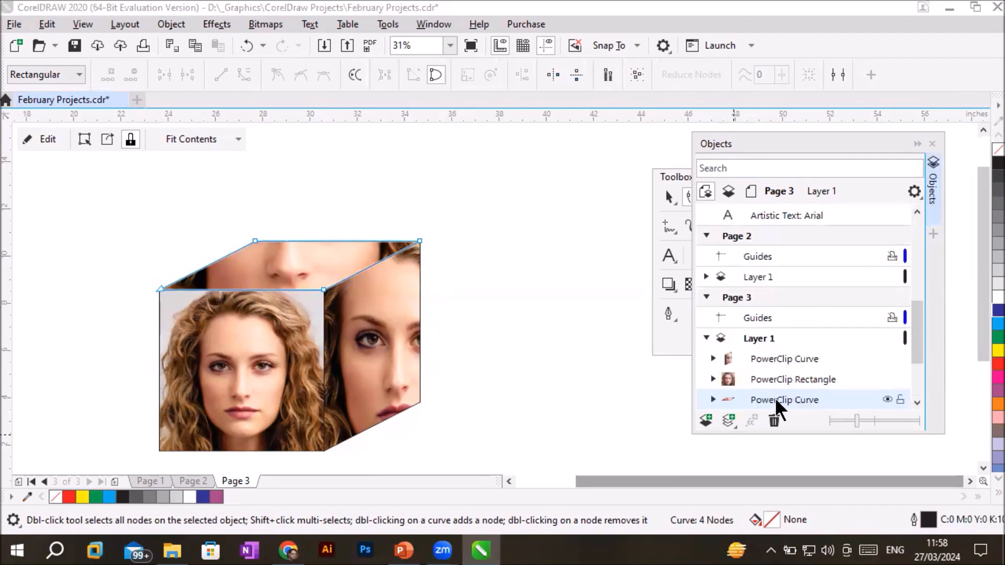
pyautogui.click(767, 361)
pyautogui.click(713, 359)
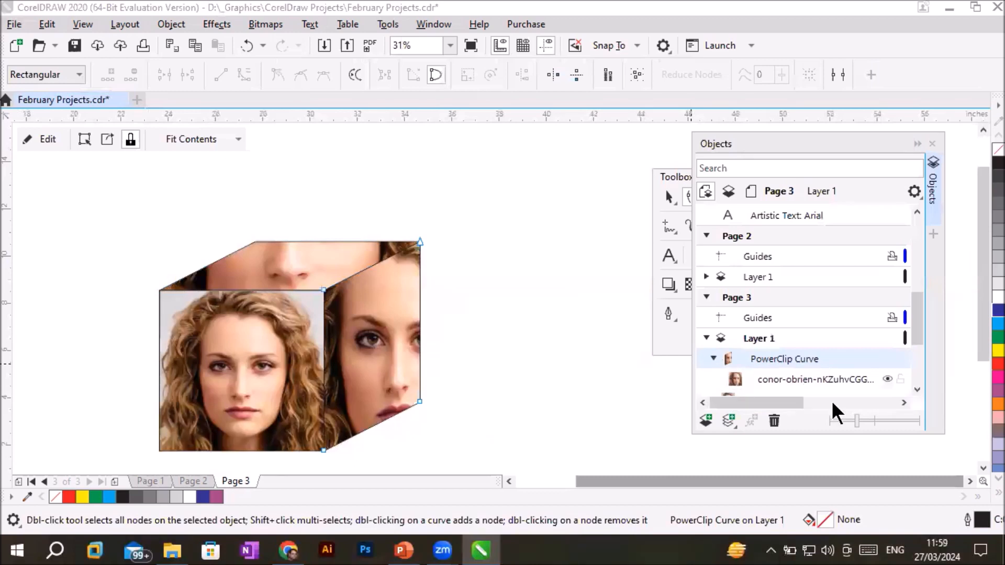
pyautogui.scroll(-1, 924, 336)
pyautogui.scroll(-3, 925, 336)
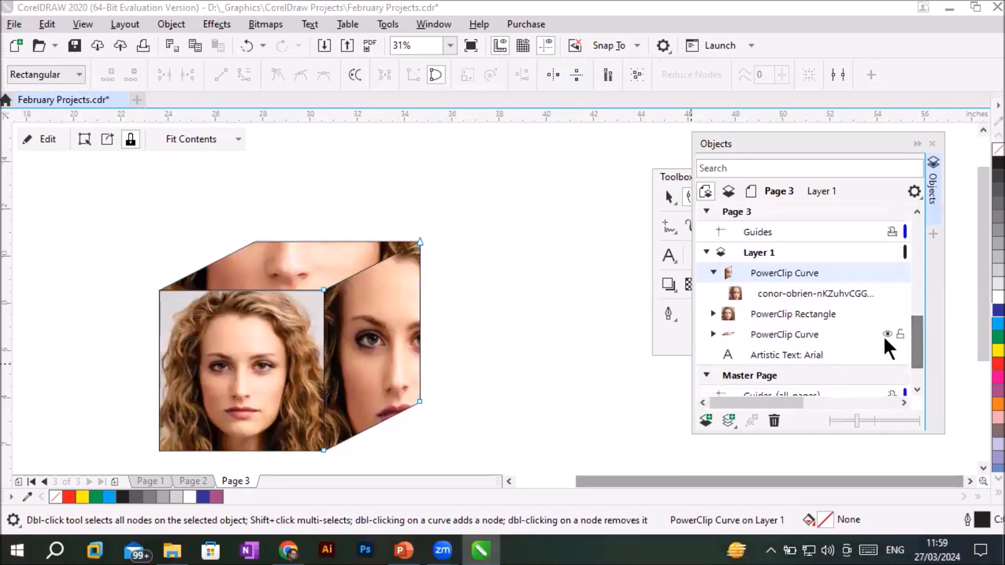
pyautogui.click(712, 334)
pyautogui.moveTo(916, 348); pyautogui.dragTo(922, 367)
pyautogui.click(808, 293)
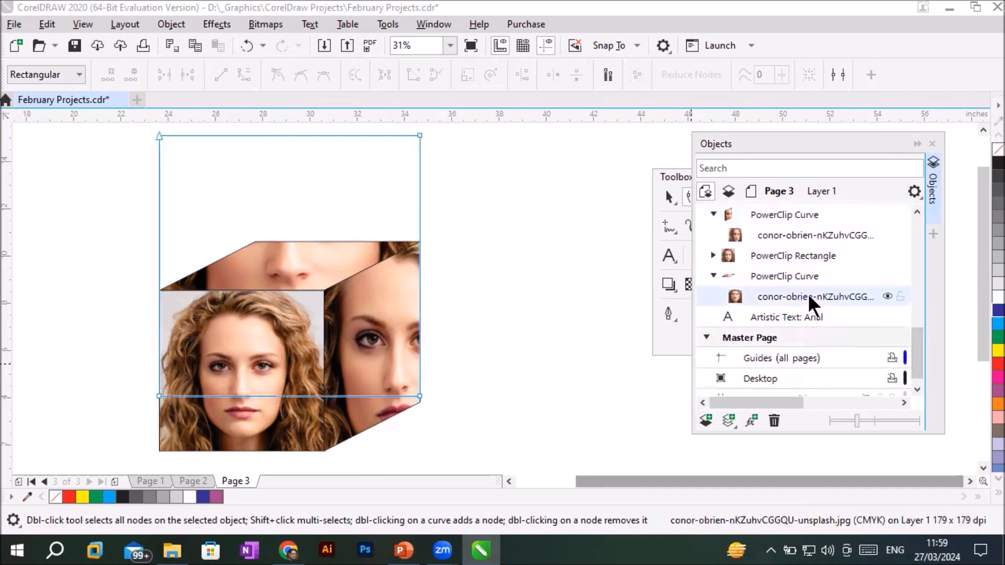
# Step: With the Pick tool, enlarge the portrait inside the side face to about 9.9 in square and shift it to bring both eyes into the frame
pyautogui.moveTo(294, 259)
pyautogui.mouseDown()
pyautogui.moveTo(301, 291)
pyautogui.moveTo(309, 260)
pyautogui.mouseUp()
pyautogui.press('space')
pyautogui.moveTo(416, 349)
pyautogui.mouseDown()
pyautogui.moveTo(401, 368)
pyautogui.moveTo(403, 353)
pyautogui.mouseUp()
pyautogui.moveTo(466, 240); pyautogui.dragTo(491, 216)
pyautogui.moveTo(408, 322); pyautogui.dragTo(396, 338)
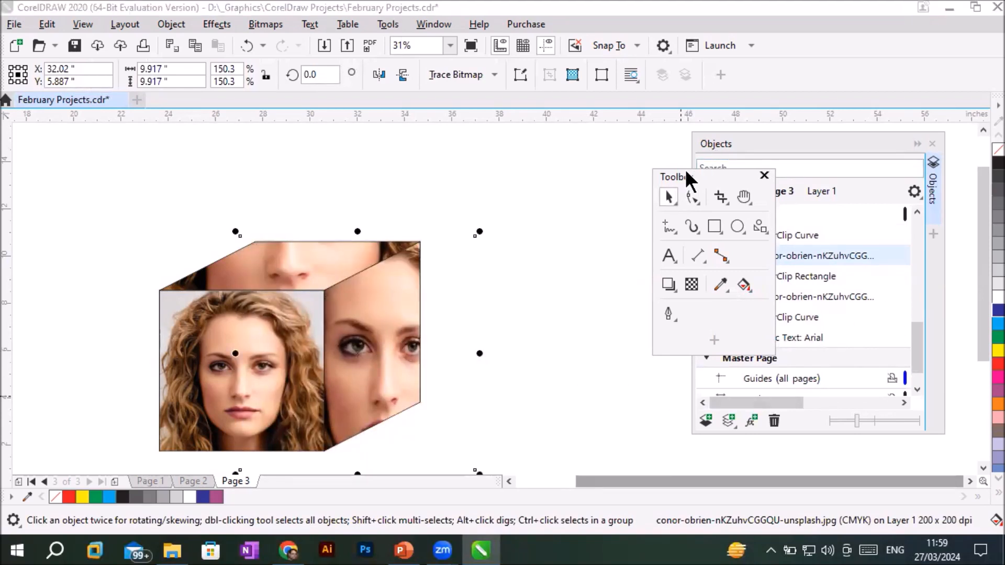
# Step: Move the Toolbox clear of the Objects docker and shift the portrait nested in the top face down to bring its eyes into the frame
pyautogui.moveTo(685, 173); pyautogui.dragTo(590, 143)
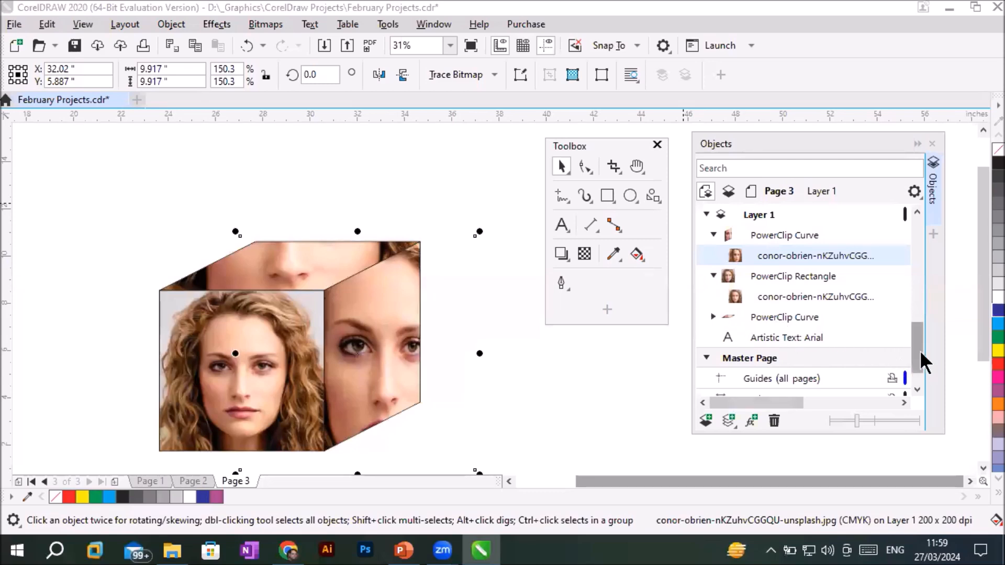
pyautogui.moveTo(919, 350); pyautogui.dragTo(922, 359)
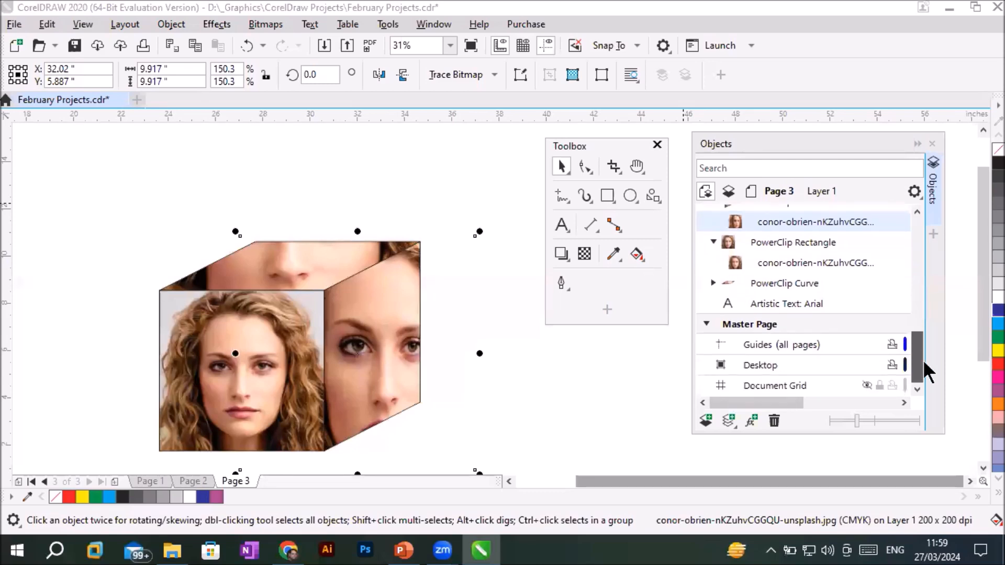
pyautogui.click(712, 282)
pyautogui.click(817, 302)
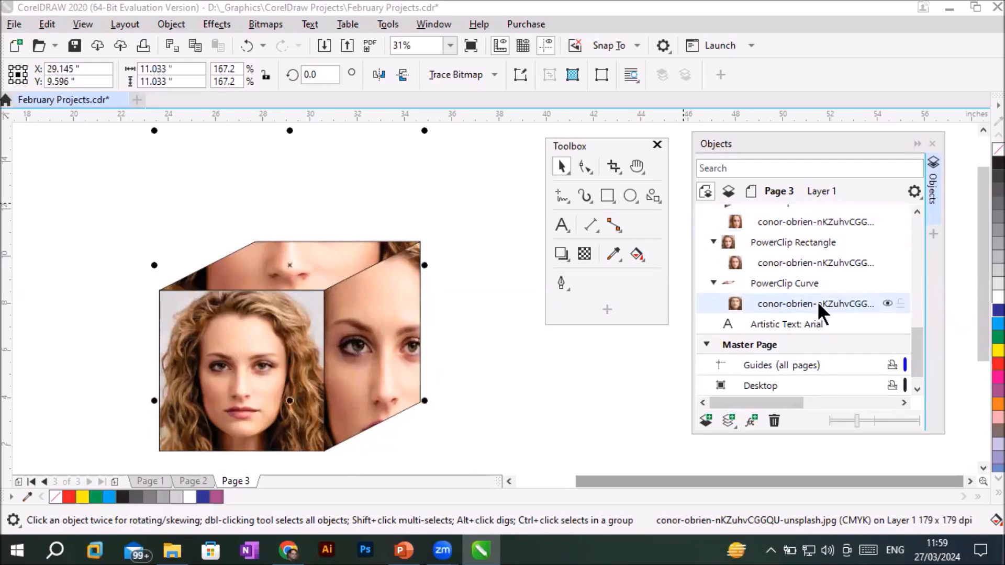
pyautogui.moveTo(298, 263); pyautogui.dragTo(299, 284)
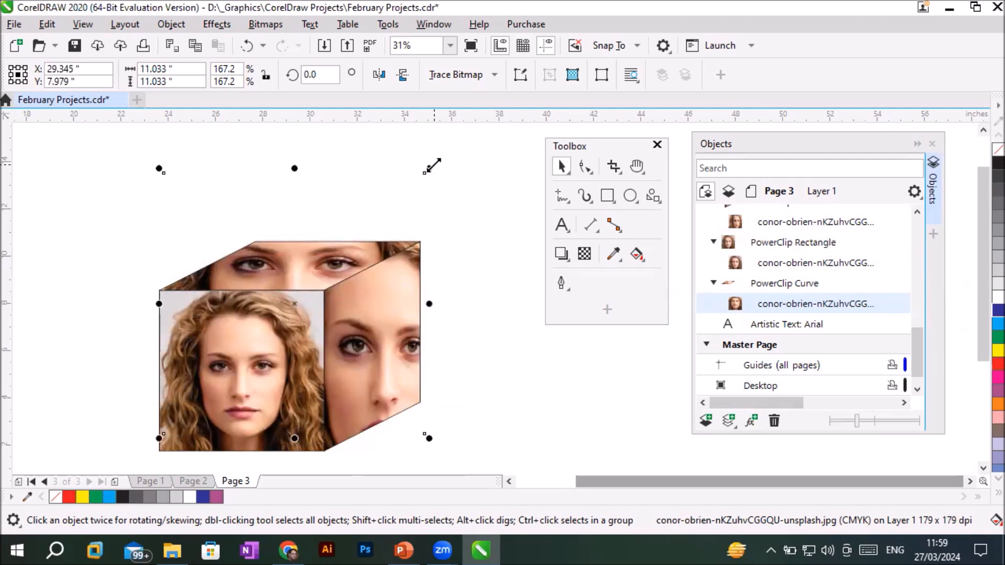
# Step: Scale the top-face portrait to about 6.3 in square, widen it on both sides to fill the face and clear the selection
pyautogui.moveTo(433, 166); pyautogui.dragTo(372, 225)
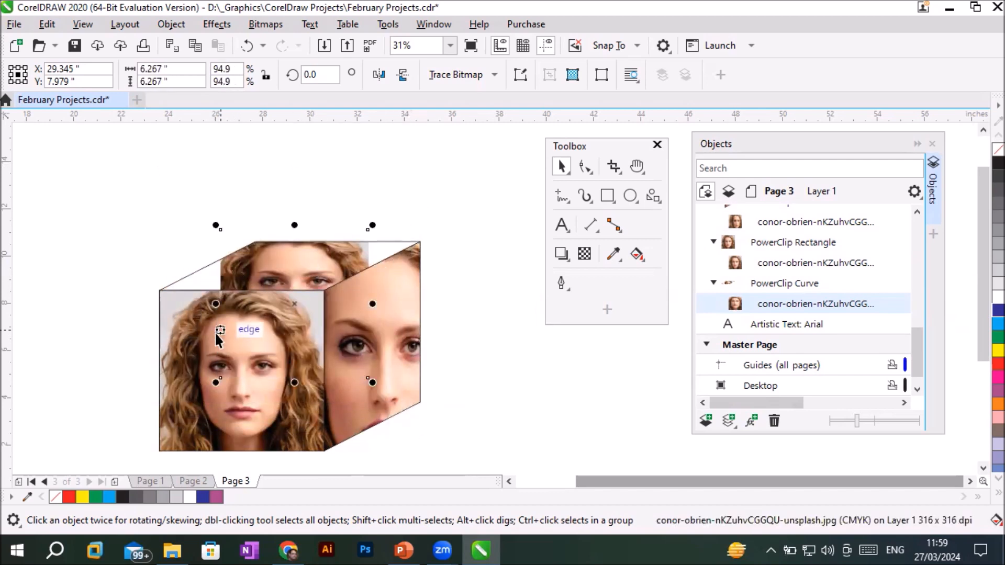
pyautogui.moveTo(215, 303); pyautogui.dragTo(135, 304)
pyautogui.moveTo(374, 304); pyautogui.dragTo(424, 303)
pyautogui.click(486, 377)
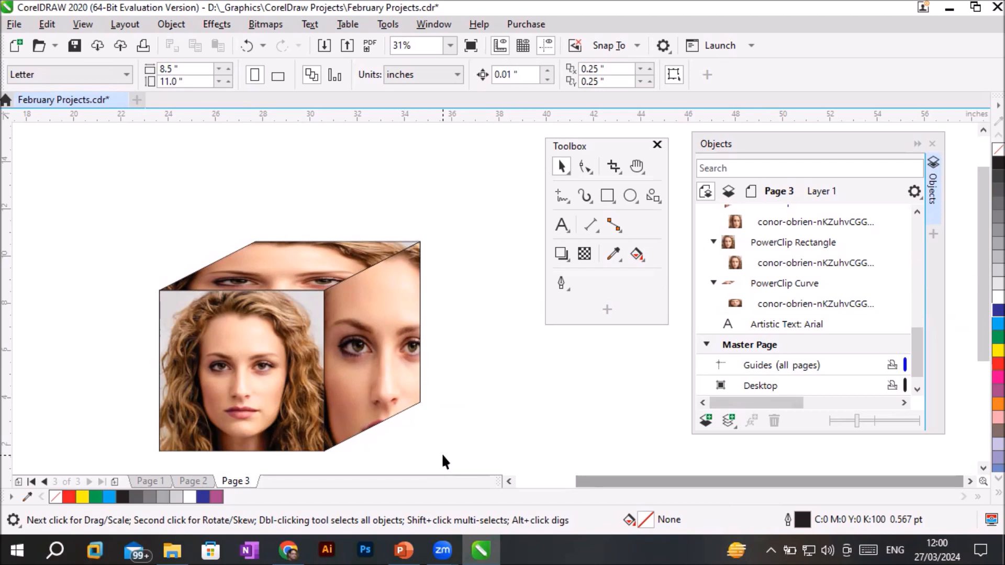
# Step: Move all three cube faces together onto the Page 3 sheet below the Bitmap Image title, centred at about X 4.2 in, Y 4.3 in
pyautogui.scroll(-2, 483, 345)
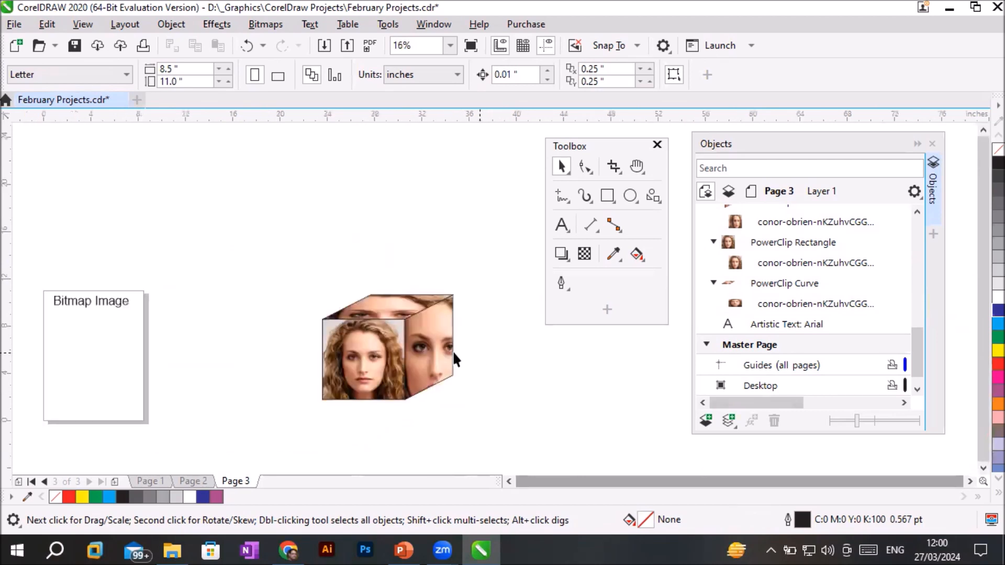
pyautogui.moveTo(262, 266); pyautogui.dragTo(458, 410)
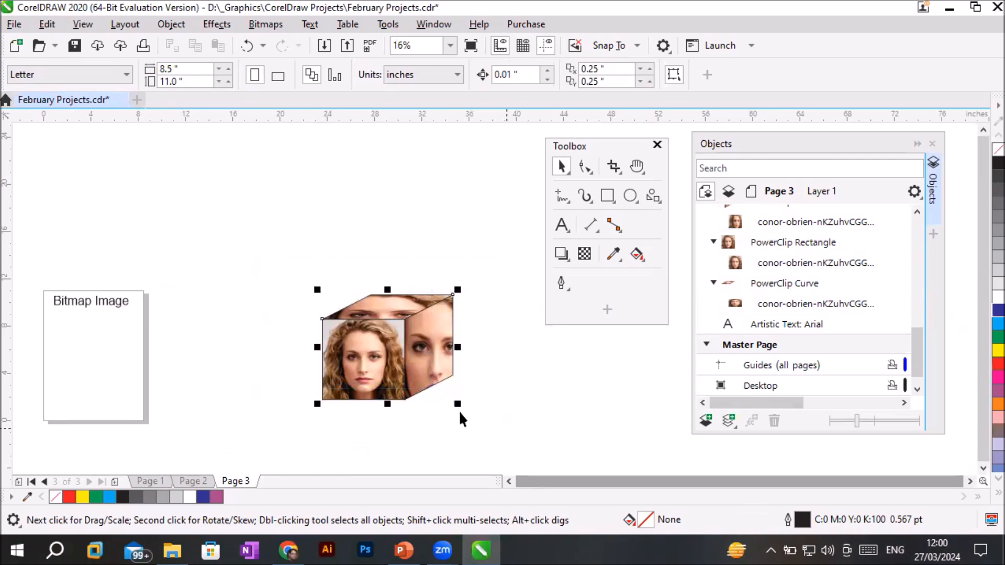
pyautogui.moveTo(402, 381); pyautogui.dragTo(130, 391)
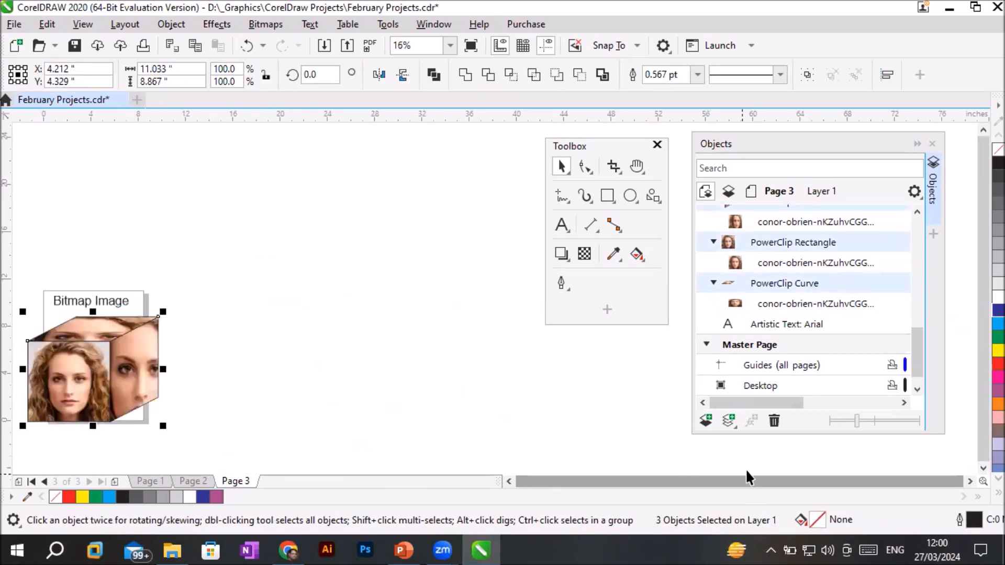
pyautogui.click(509, 481)
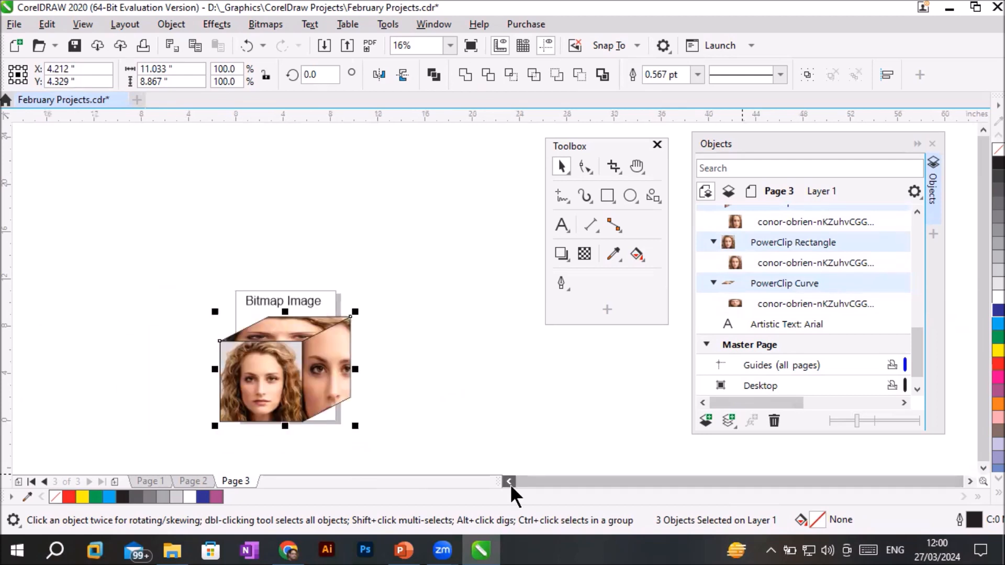
pyautogui.scroll(2, 275, 441)
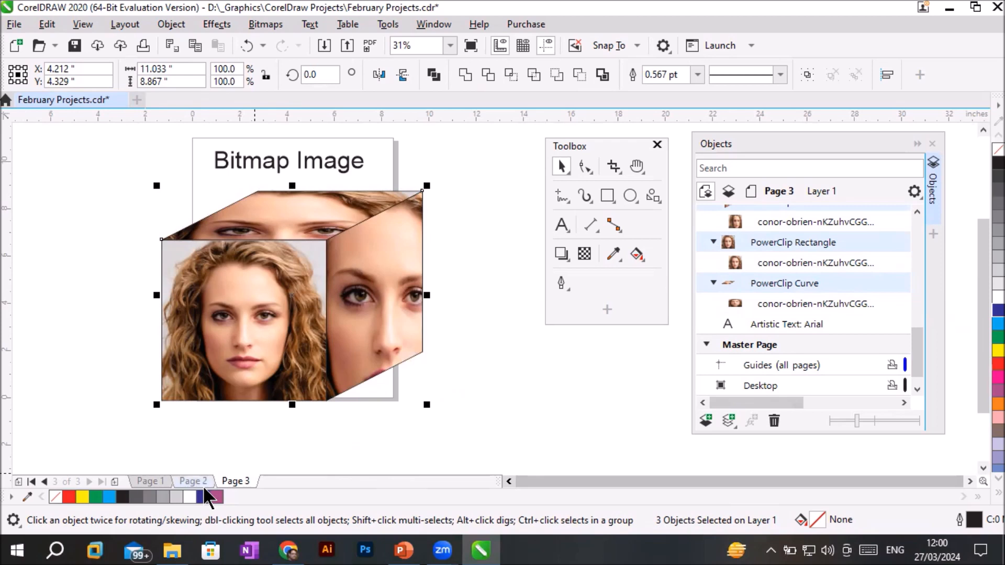
# Step: Add a blank Page 4 after Page 3 and look over the bitmap Mode commands
pyautogui.click(115, 481)
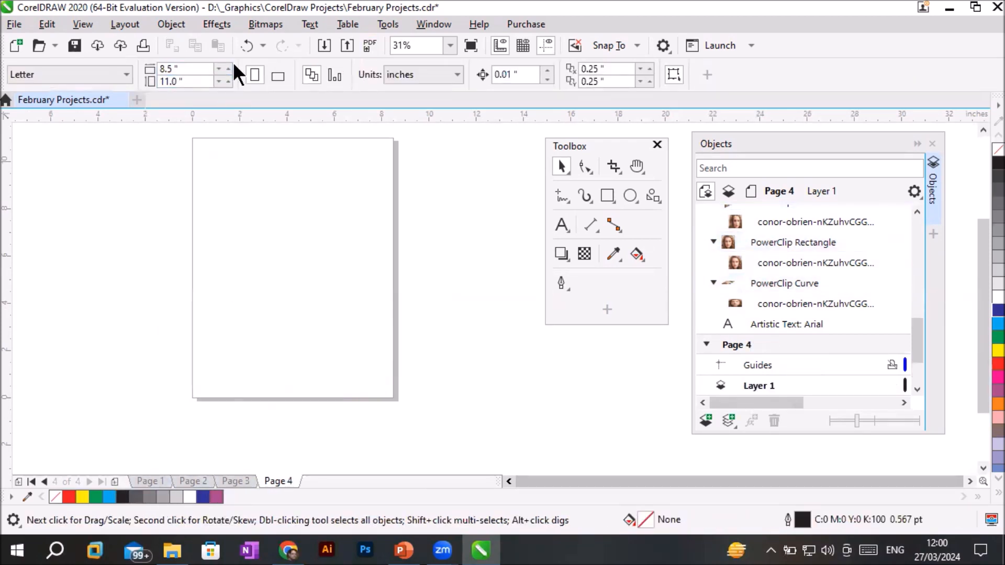
pyautogui.click(265, 24)
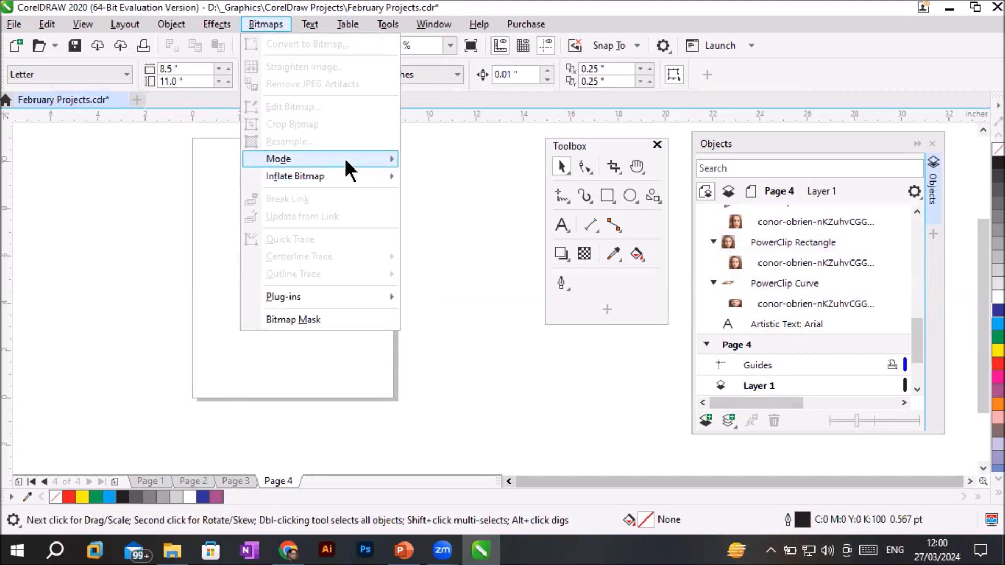
pyautogui.press('Escape')
pyautogui.click(266, 23)
pyautogui.moveTo(303, 159)
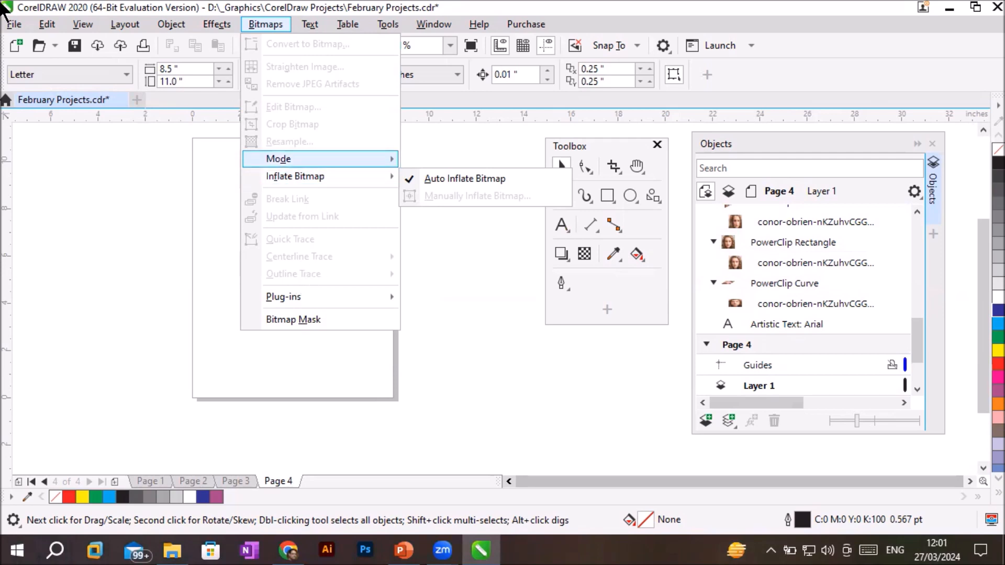
# Step: Import "A River Runs Through It, Chicago River, Illinois.jpg" from the BuildingAndMonoments folder and place it on Page 4 at about 7.2 by 5.4 in
pyautogui.moveTo(18, 28)
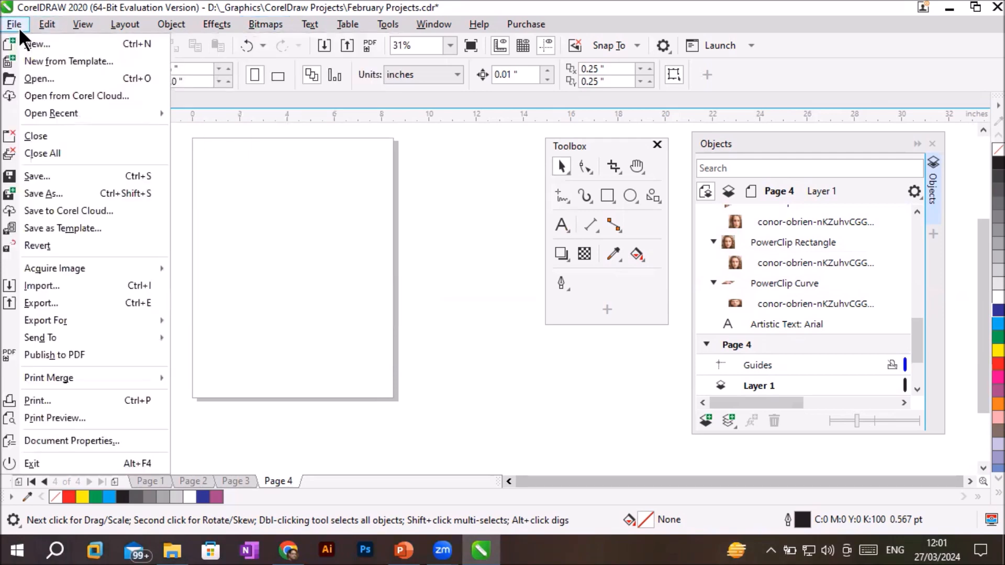
pyautogui.click(67, 296)
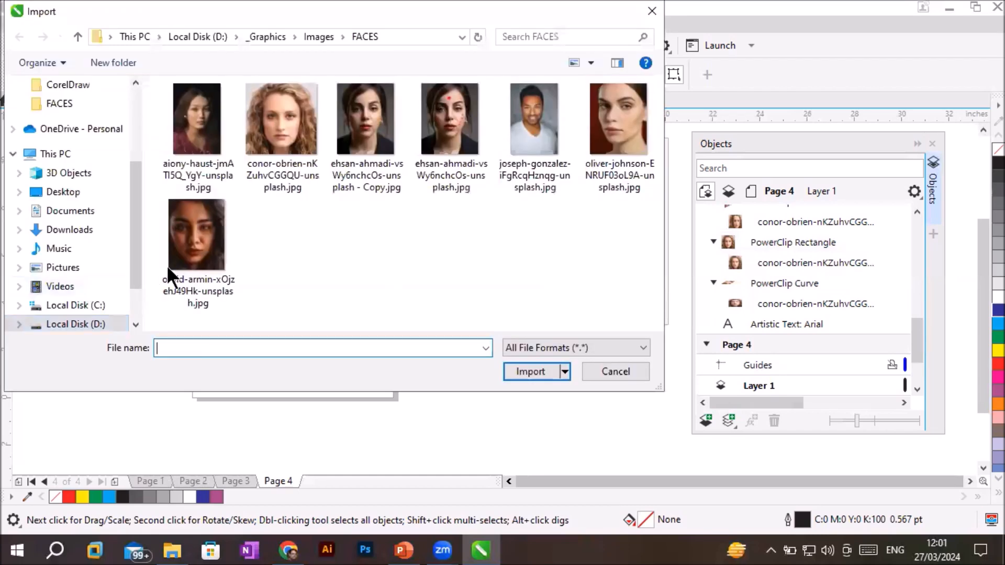
pyautogui.click(309, 36)
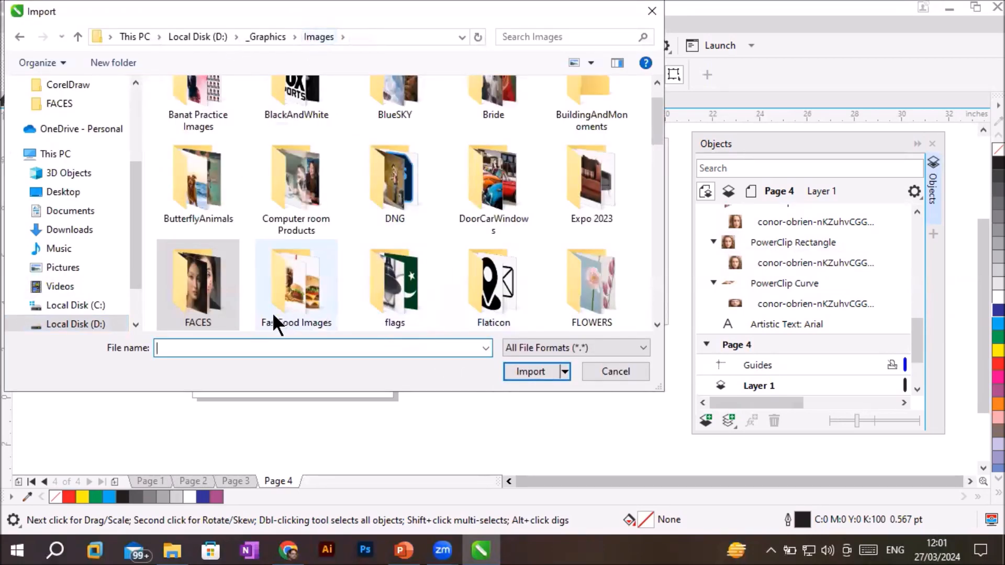
pyautogui.doubleClick(579, 130)
pyautogui.doubleClick(215, 139)
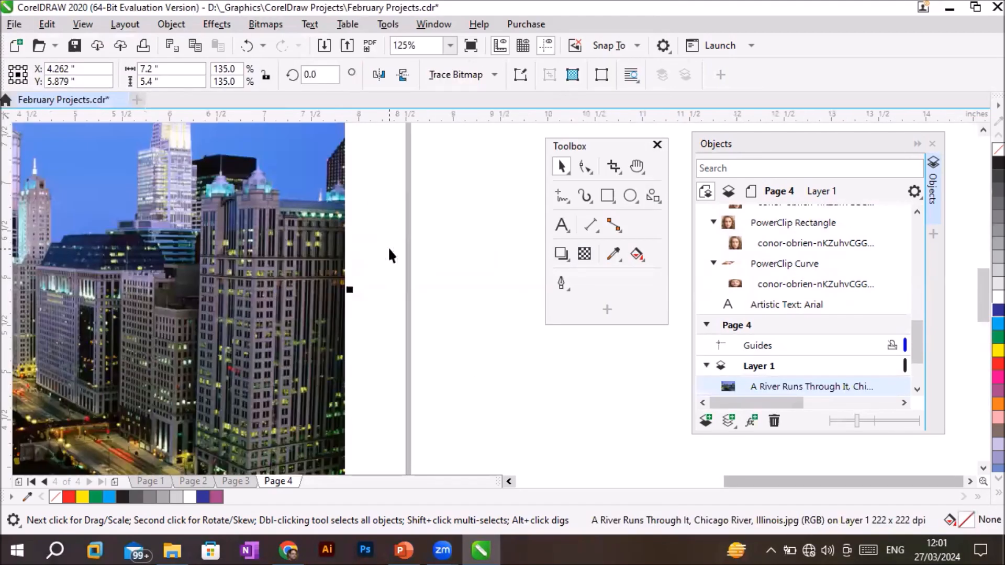
pyautogui.scroll(1, 238, 312)
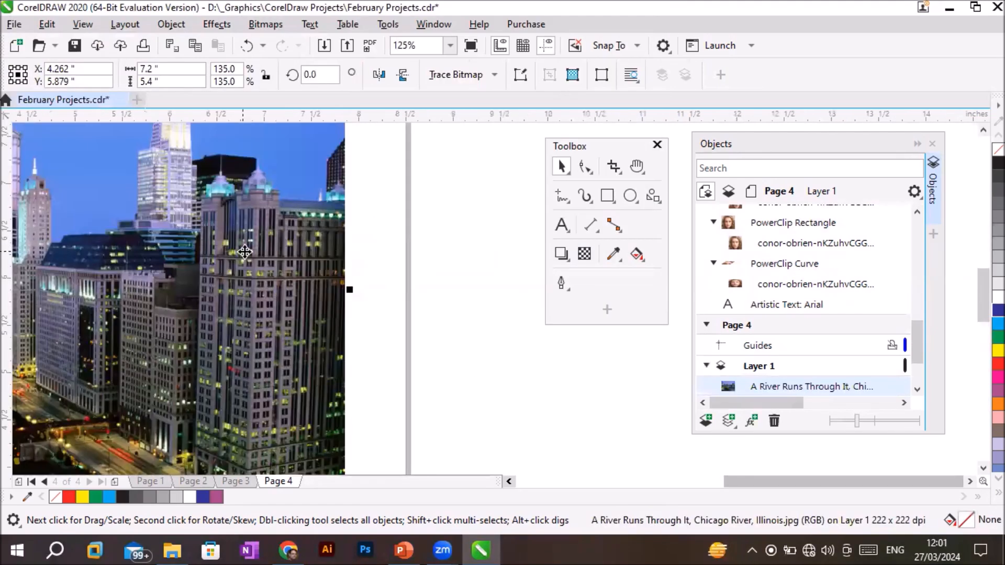
pyautogui.scroll(-2, 238, 312)
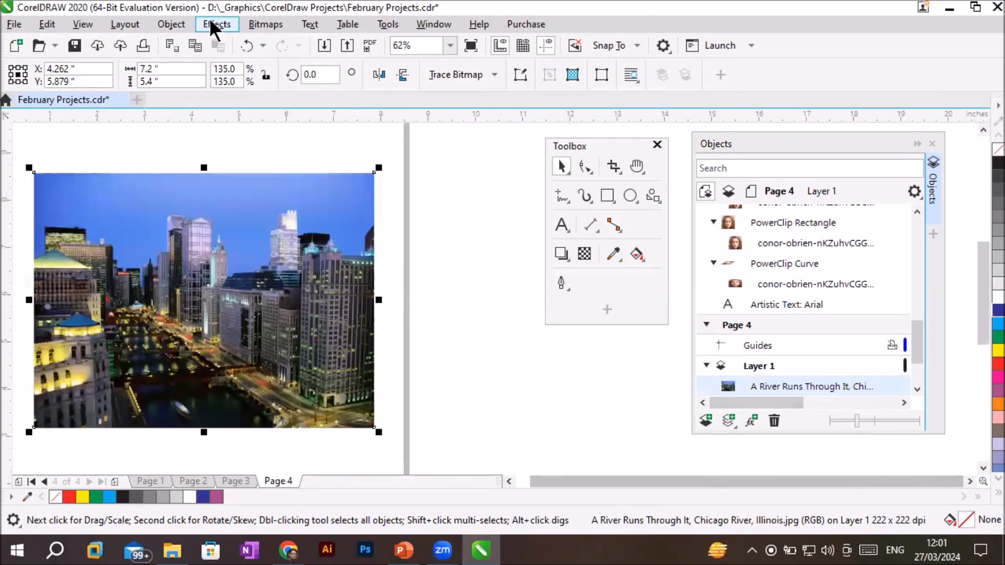
# Step: Review the color modes offered for the city photo, draw an ellipse about 3.8 by 3.35 in over it and fill it red
pyautogui.click(266, 24)
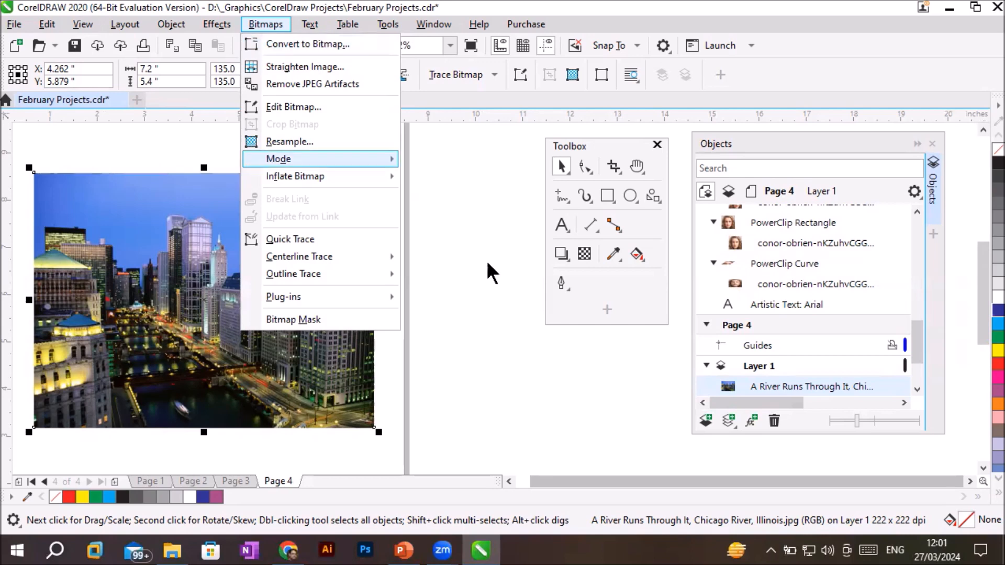
pyautogui.moveTo(324, 159)
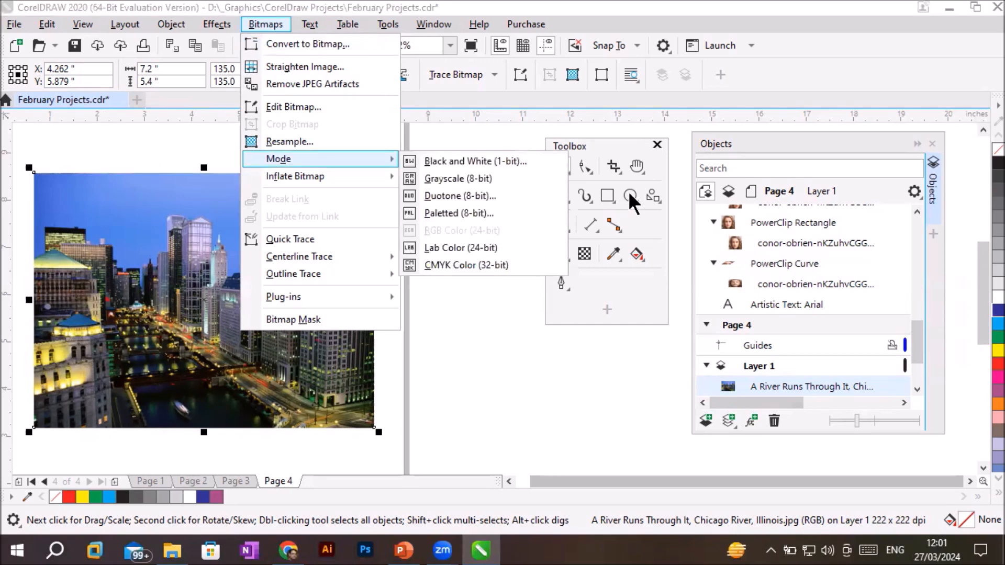
pyautogui.click(628, 194)
pyautogui.moveTo(214, 309)
pyautogui.mouseDown()
pyautogui.moveTo(312, 375)
pyautogui.moveTo(312, 386)
pyautogui.mouseUp()
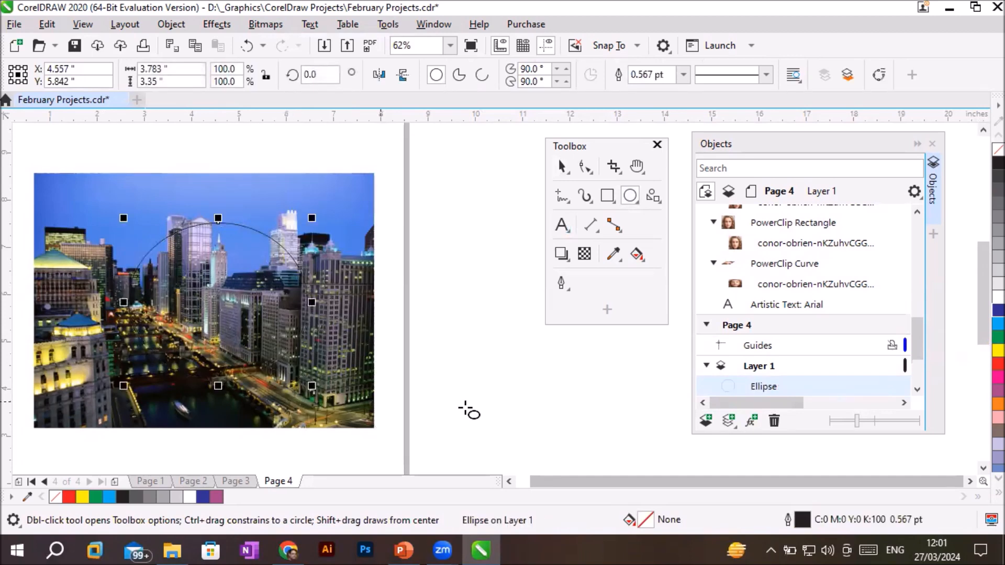
pyautogui.click(997, 363)
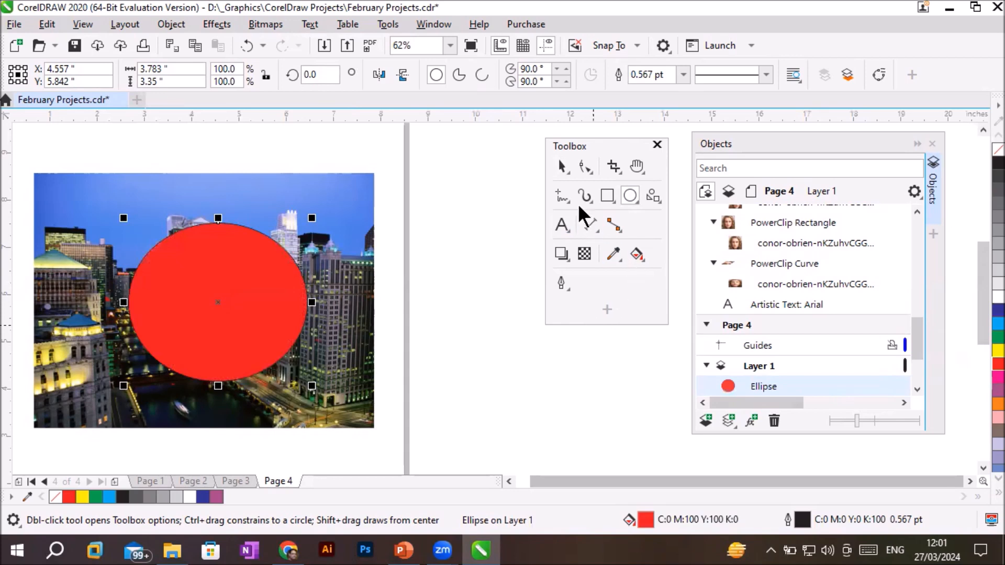
# Step: Shift the red ellipse slightly toward the photo's center and set its outline width to 8.0 pt
pyautogui.click(562, 167)
pyautogui.moveTo(200, 314); pyautogui.dragTo(185, 308)
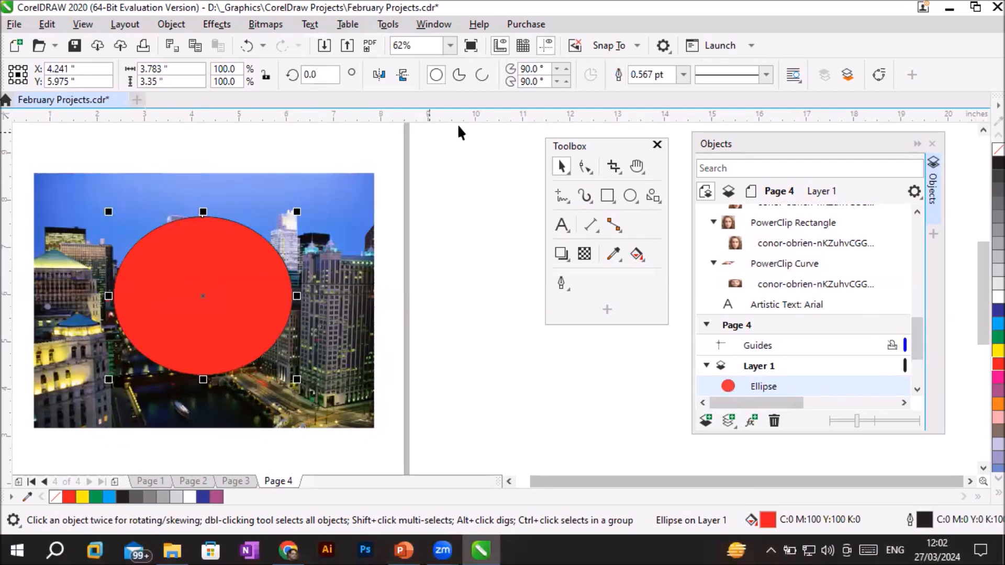
pyautogui.click(683, 75)
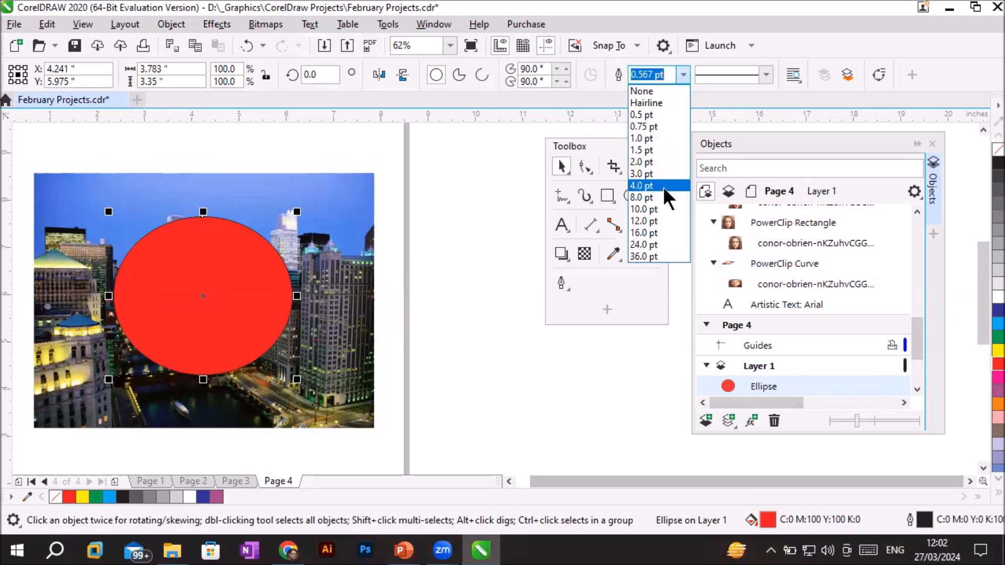
pyautogui.click(661, 193)
pyautogui.scroll(1, 236, 280)
pyautogui.scroll(-1, 233, 282)
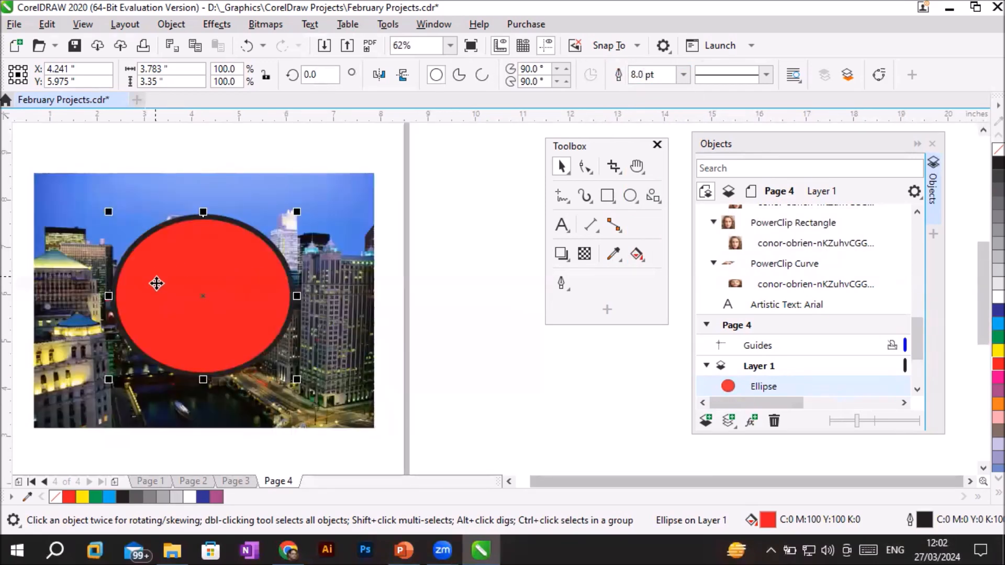
pyautogui.scroll(1, 157, 283)
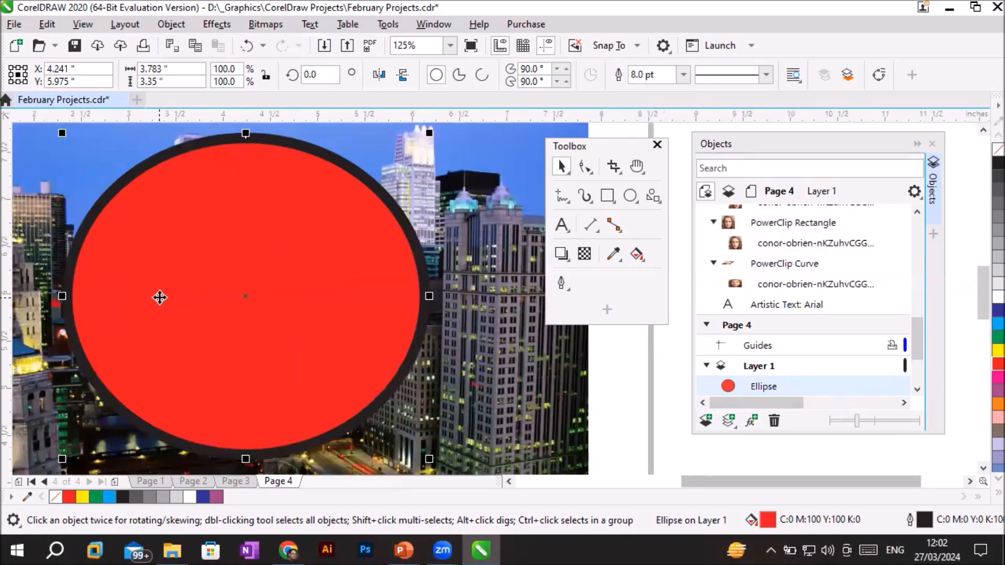
# Step: Convert the red ellipse to a 300 dpi CMYK bitmap without a transparent background and move it over the photo's left edge
pyautogui.click(269, 24)
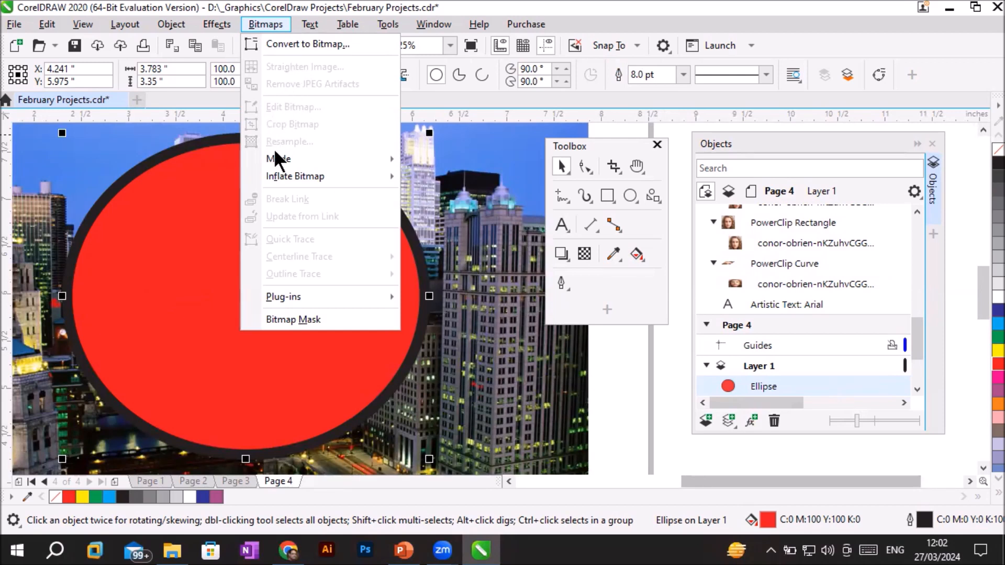
pyautogui.moveTo(280, 296)
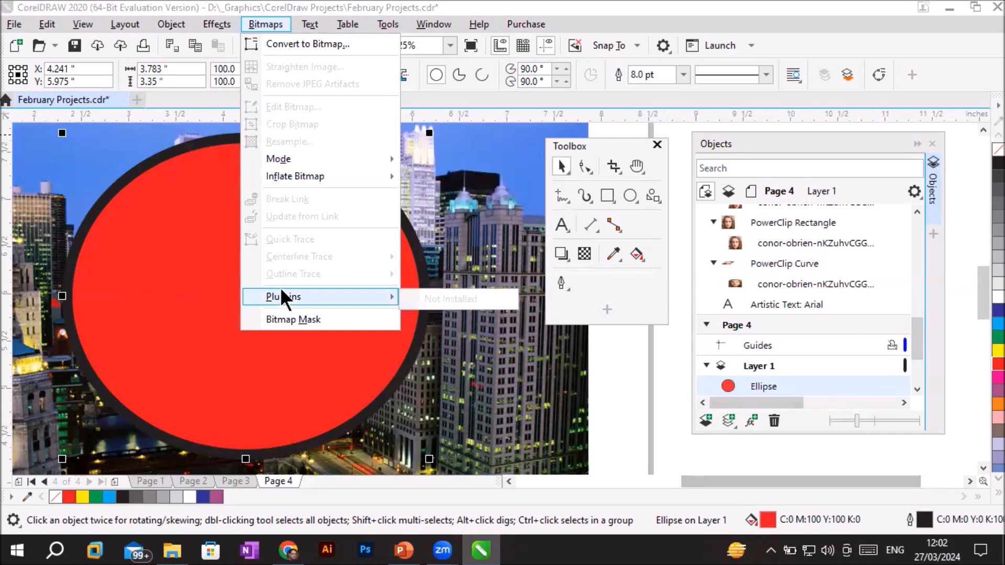
pyautogui.click(310, 45)
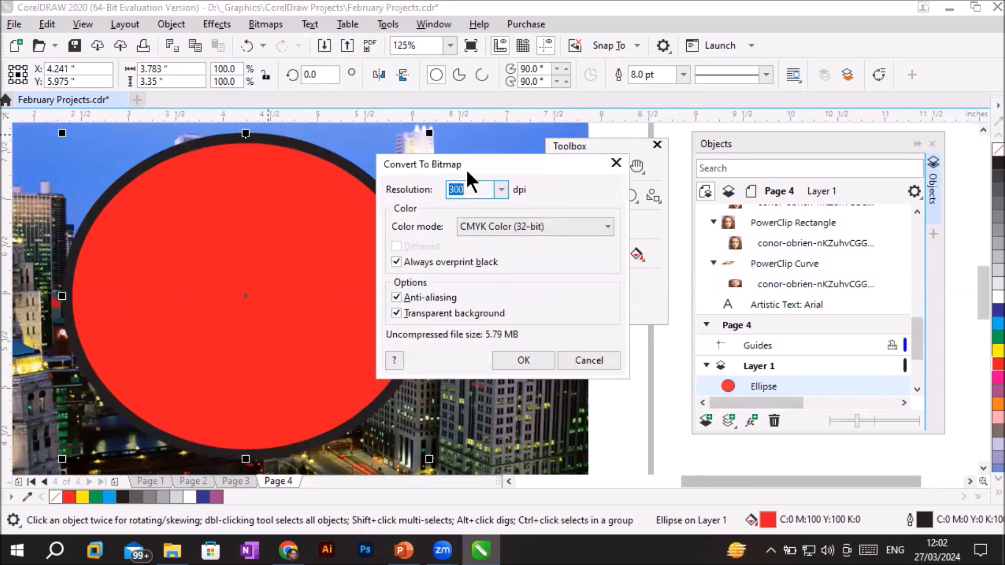
pyautogui.moveTo(460, 162); pyautogui.dragTo(414, 147)
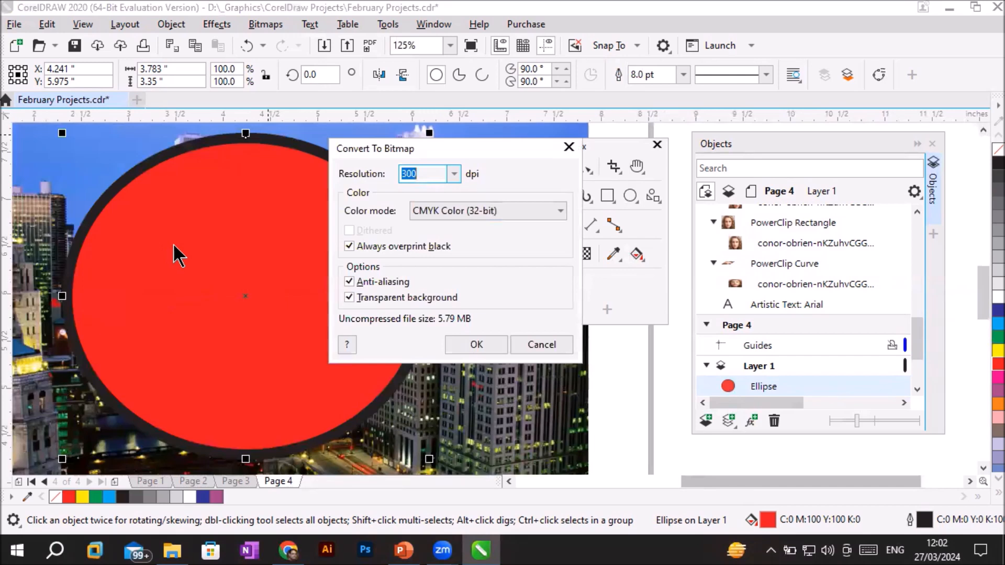
pyautogui.click(438, 178)
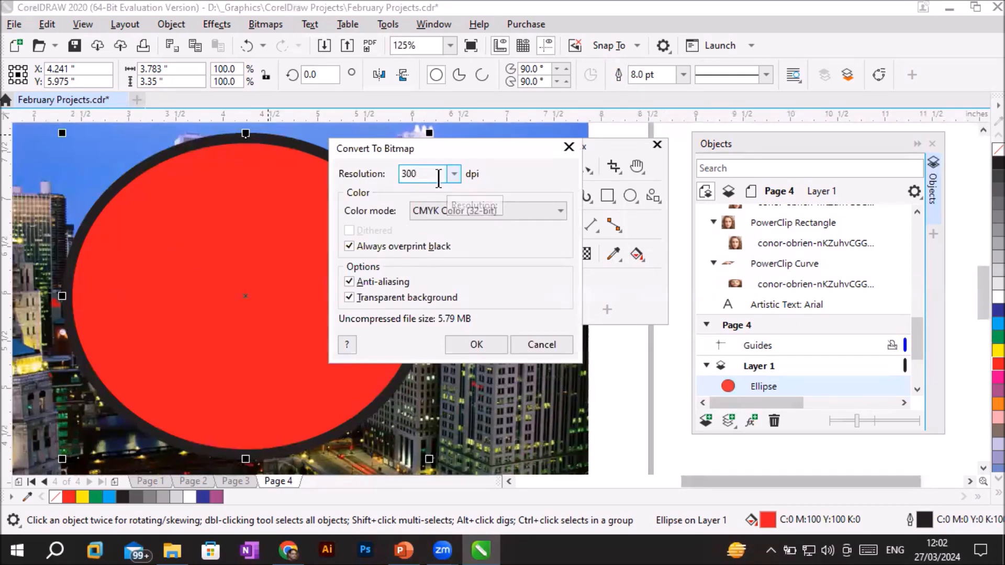
pyautogui.click(489, 209)
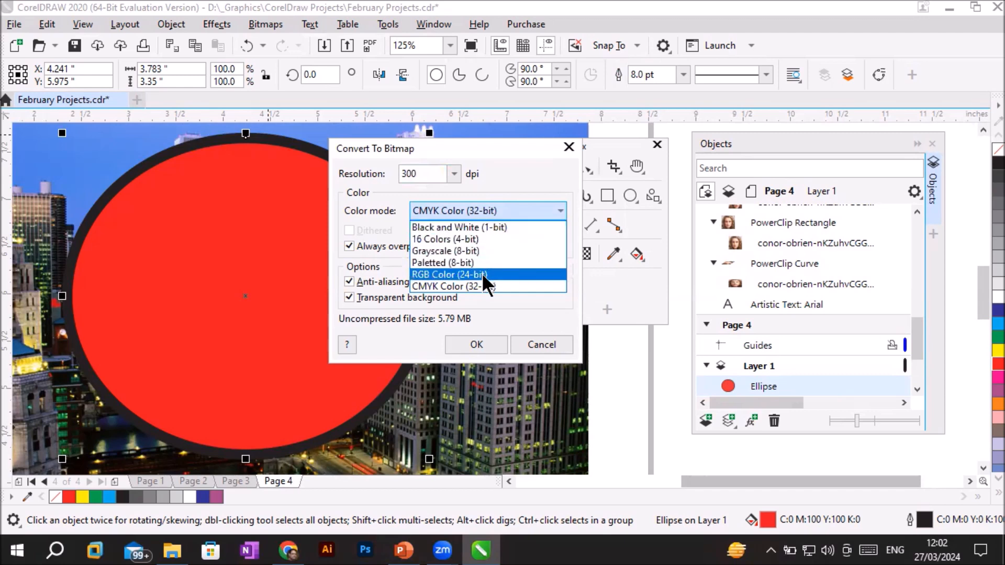
pyautogui.click(480, 286)
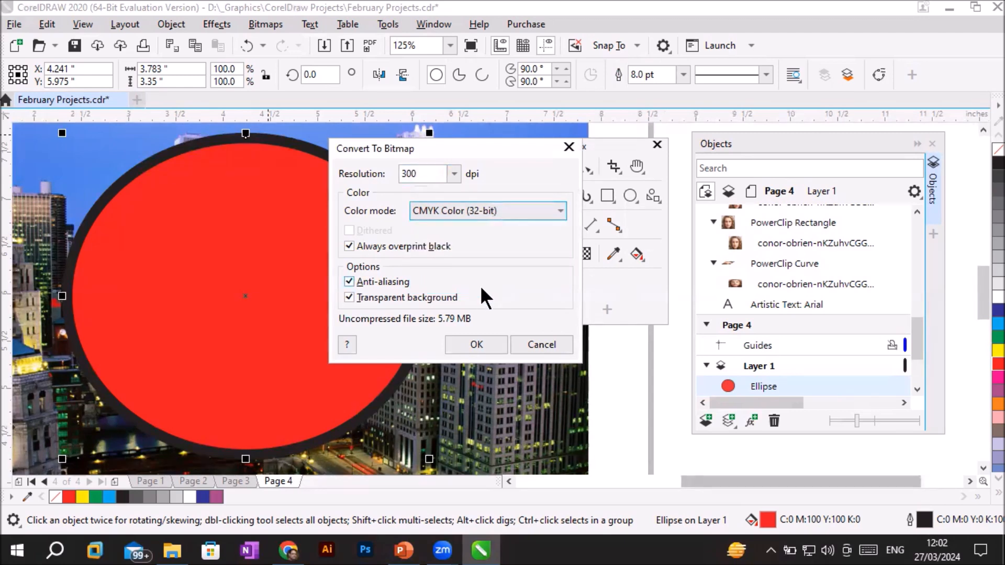
pyautogui.click(347, 296)
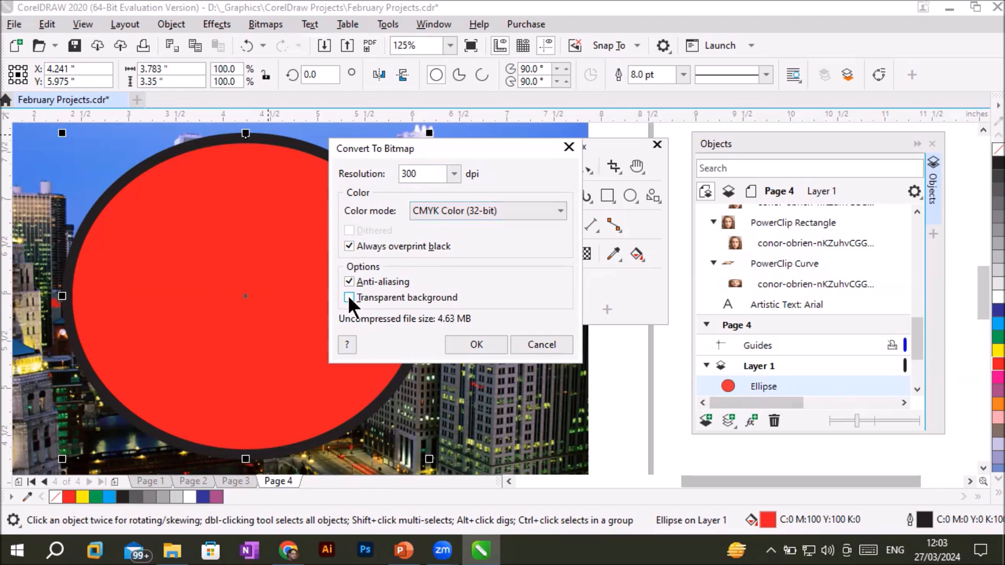
pyautogui.click(477, 345)
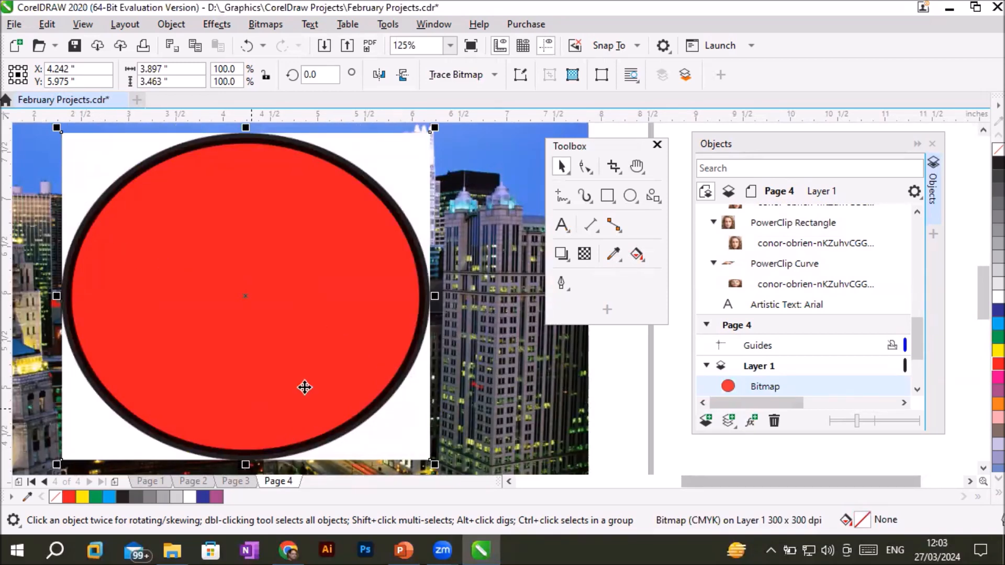
pyautogui.scroll(-2, 336, 350)
pyautogui.moveTo(282, 306); pyautogui.dragTo(97, 293)
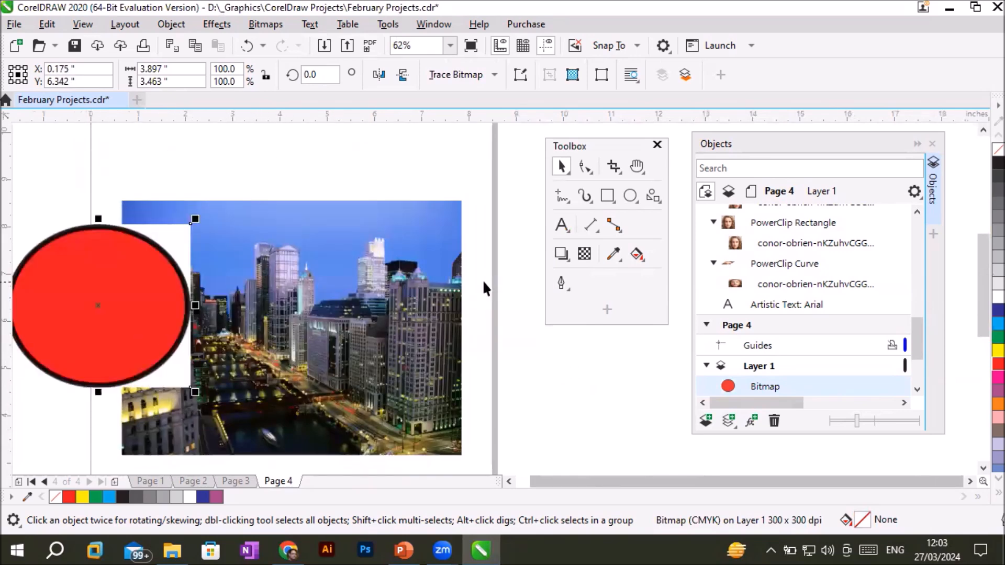
# Step: Draw a circle about 3.6 in across over the photo, fill it red and set its outline width to 10.0 pt
pyautogui.click(630, 195)
pyautogui.moveTo(246, 248); pyautogui.dragTo(421, 390)
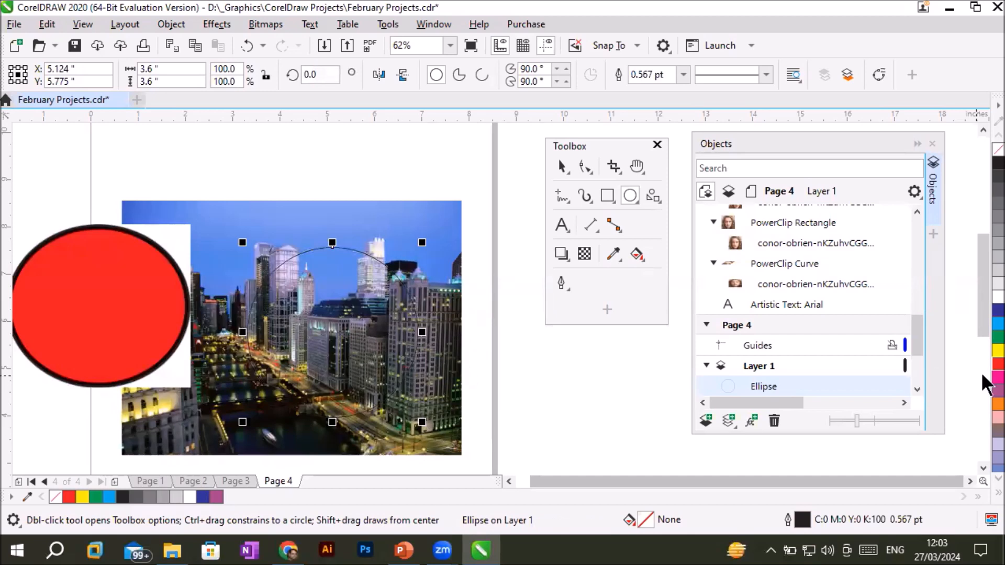
pyautogui.click(997, 363)
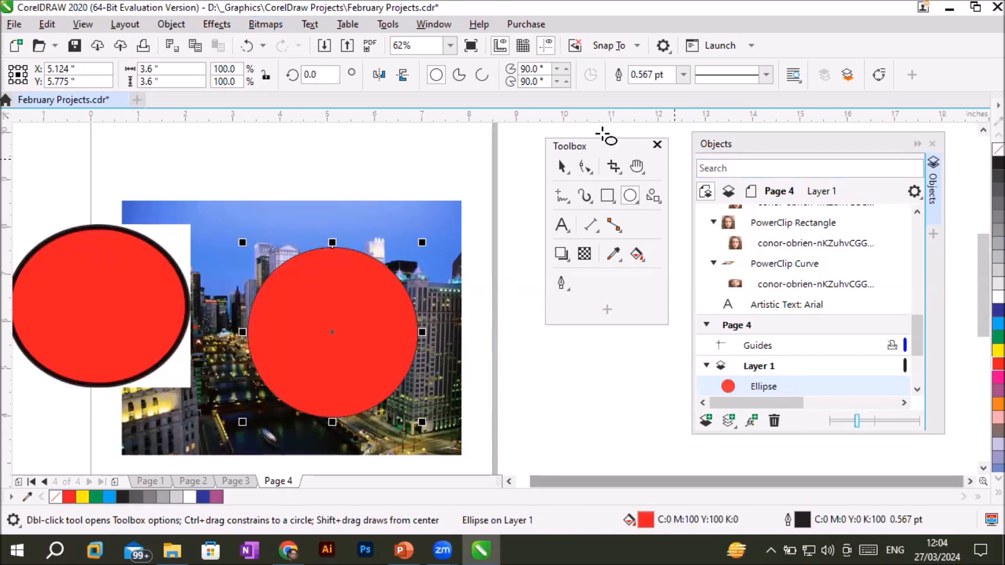
pyautogui.click(684, 75)
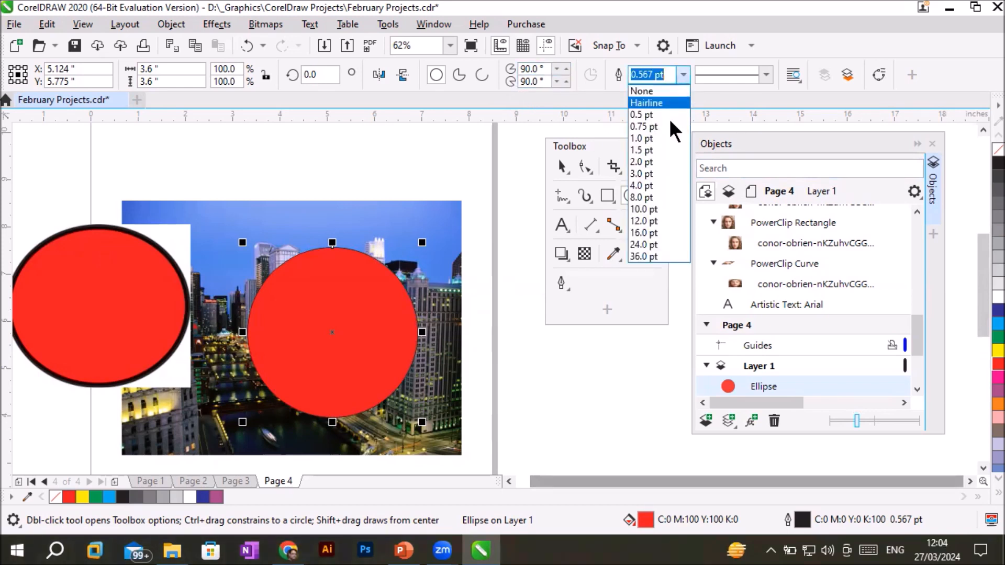
pyautogui.click(655, 215)
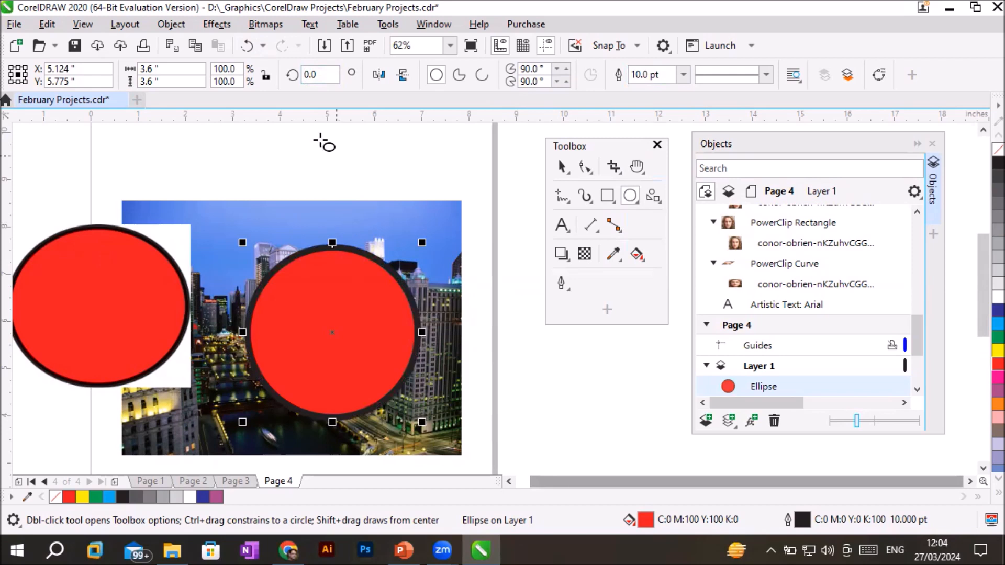
# Step: Convert the new red circle to a 300 dpi CMYK Color (32-bit) bitmap with a transparent background
pyautogui.click(264, 24)
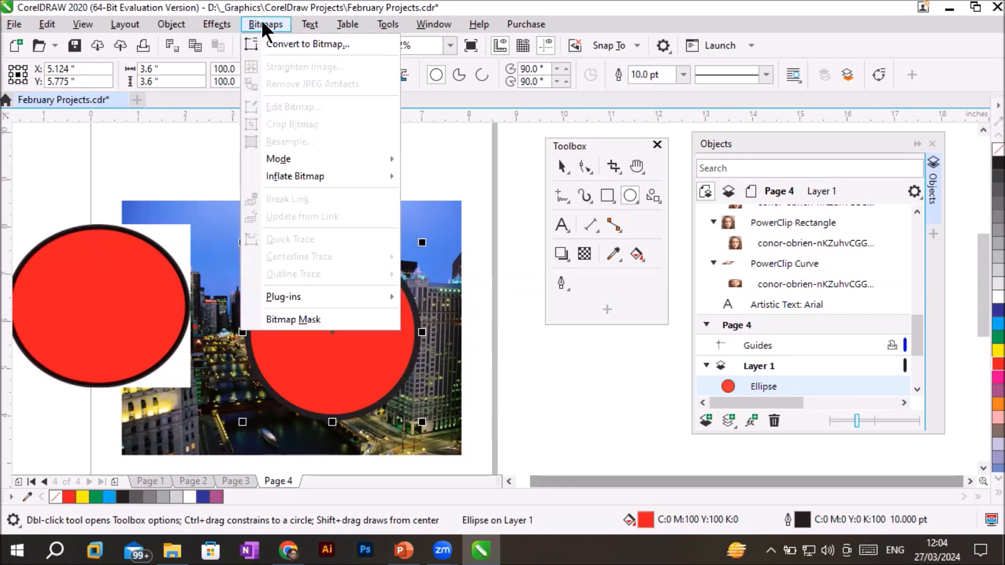
pyautogui.click(299, 44)
pyautogui.click(418, 313)
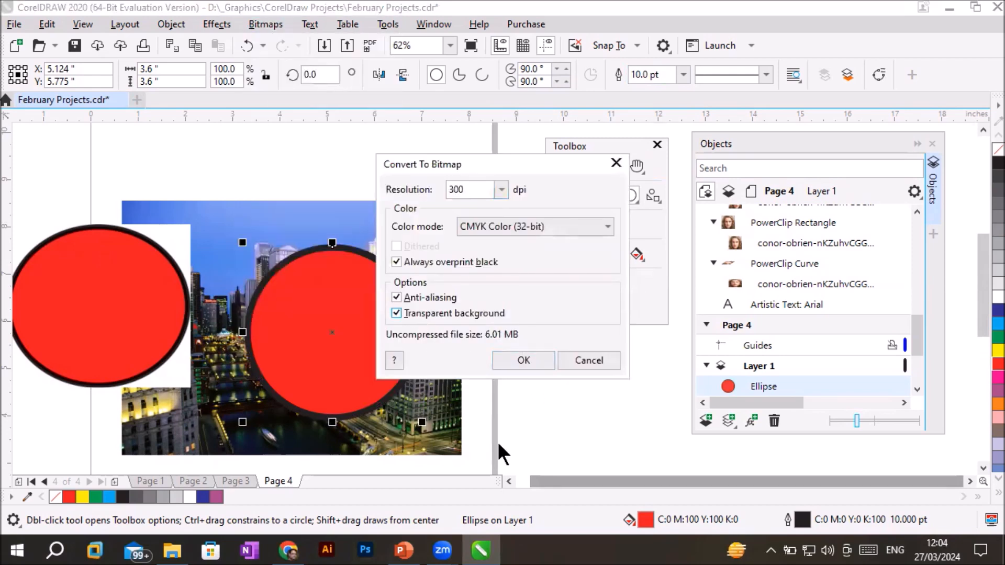
pyautogui.click(513, 357)
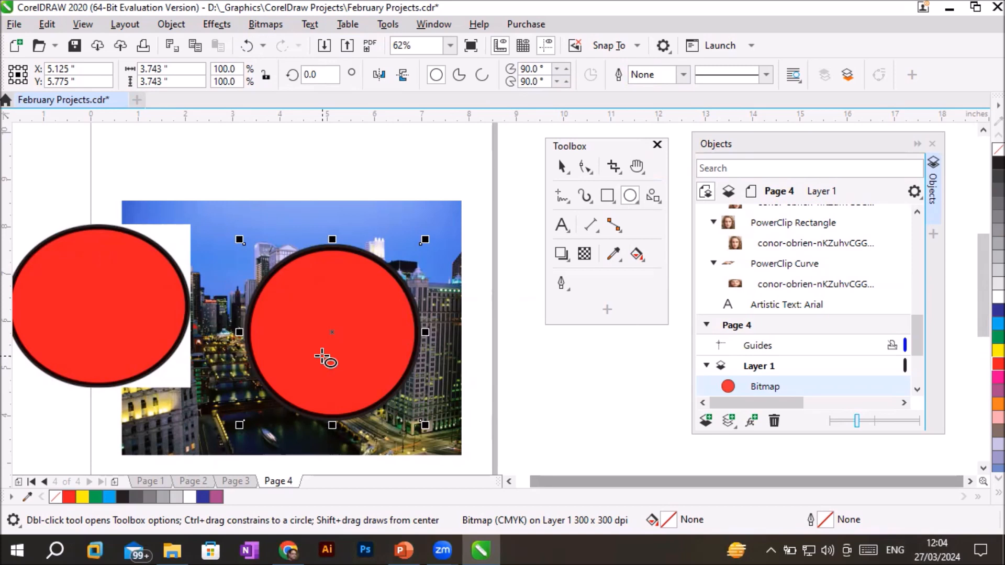
# Step: Shift the transparent circle bitmap slightly up and left, and nudge the white-backed ellipse bitmap to compare their backgrounds over the photo
pyautogui.click(561, 167)
pyautogui.moveTo(330, 316)
pyautogui.mouseDown()
pyautogui.moveTo(316, 320)
pyautogui.moveTo(311, 299)
pyautogui.mouseUp()
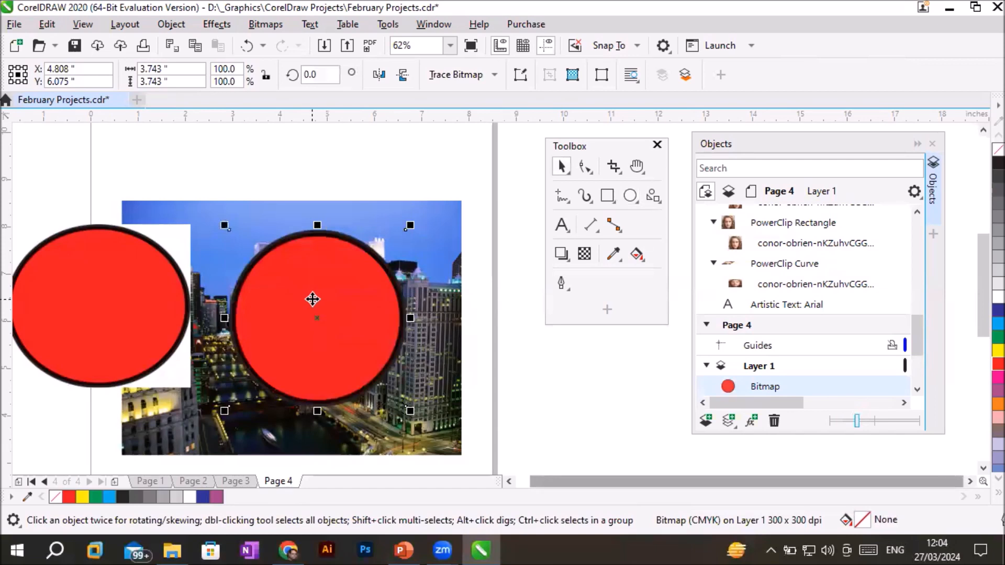
pyautogui.scroll(-4, 471, 350)
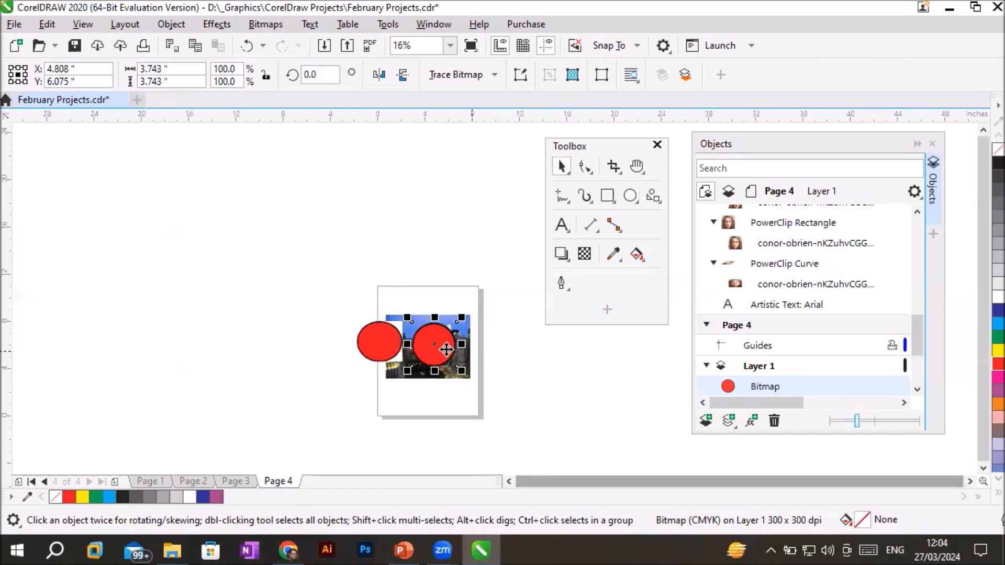
pyautogui.scroll(2, 415, 356)
pyautogui.moveTo(353, 345)
pyautogui.mouseDown()
pyautogui.moveTo(372, 363)
pyautogui.moveTo(370, 350)
pyautogui.moveTo(316, 330)
pyautogui.moveTo(275, 341)
pyautogui.moveTo(297, 328)
pyautogui.moveTo(285, 337)
pyautogui.moveTo(343, 332)
pyautogui.mouseUp()
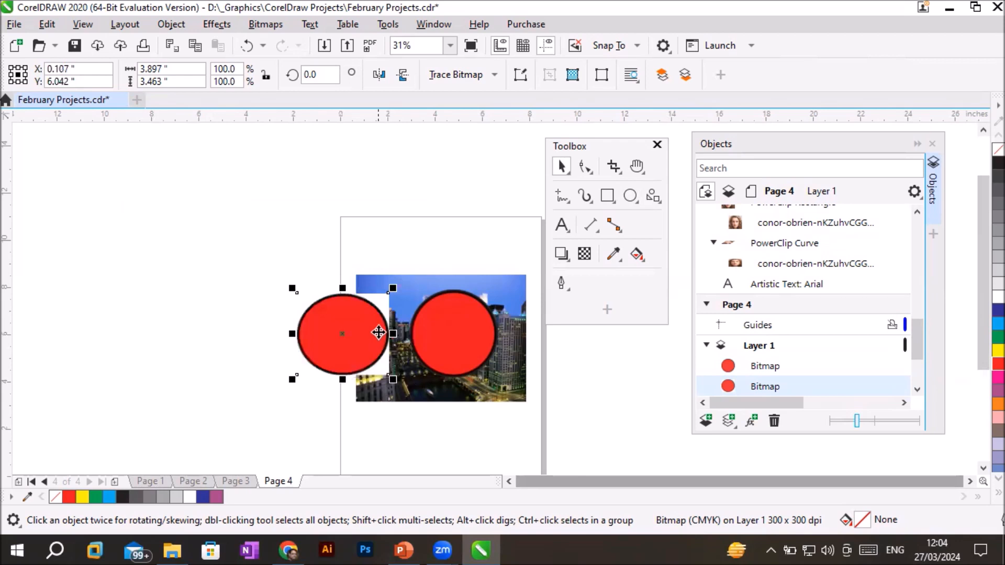
pyautogui.scroll(2, 378, 333)
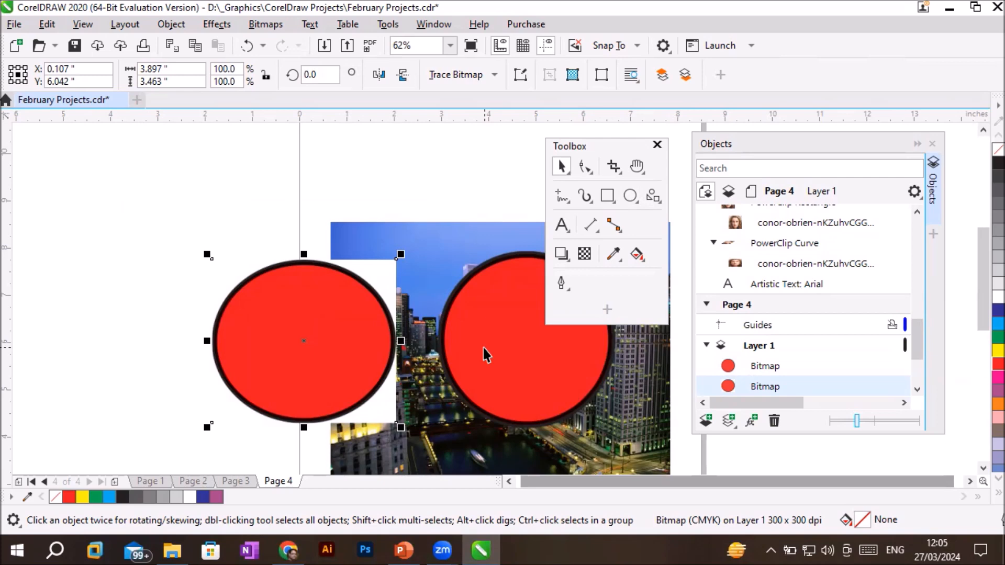
# Step: Try Straighten Image on the transparent circle bitmap with vertical perspective 0.01, testing horizontal perspective at 0.99 and 0.02
pyautogui.click(969, 481)
pyautogui.click(970, 481)
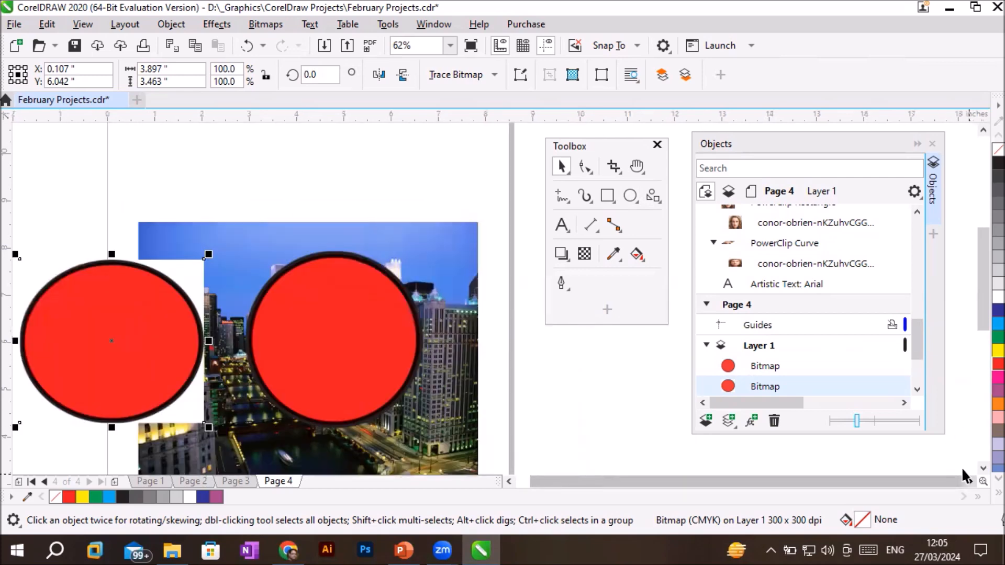
pyautogui.click(332, 329)
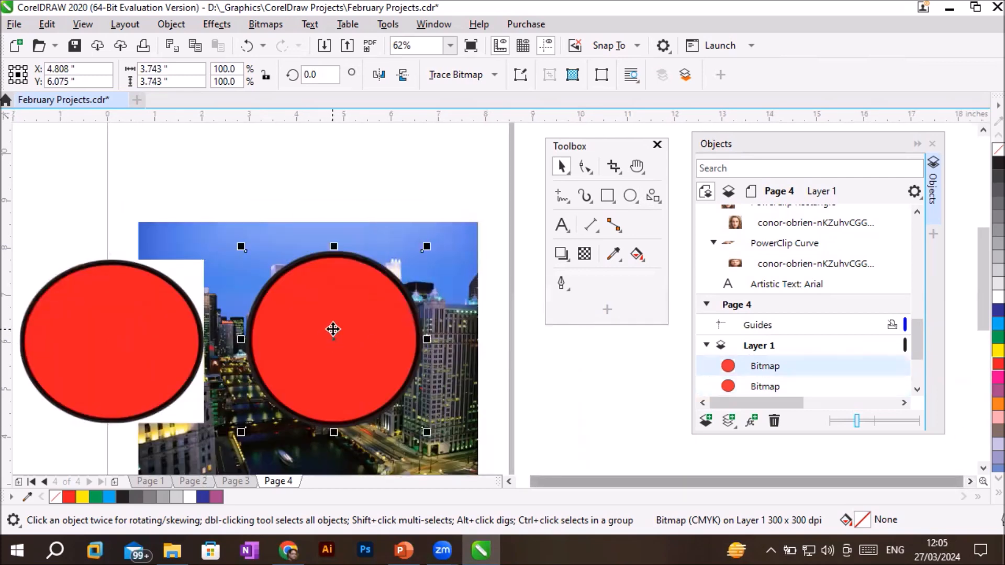
pyautogui.click(260, 30)
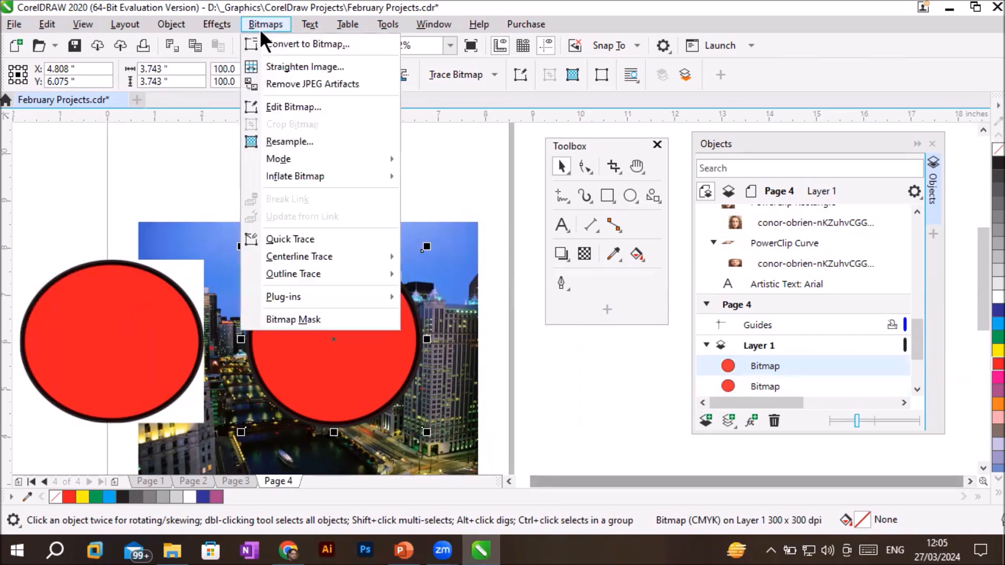
pyautogui.click(296, 67)
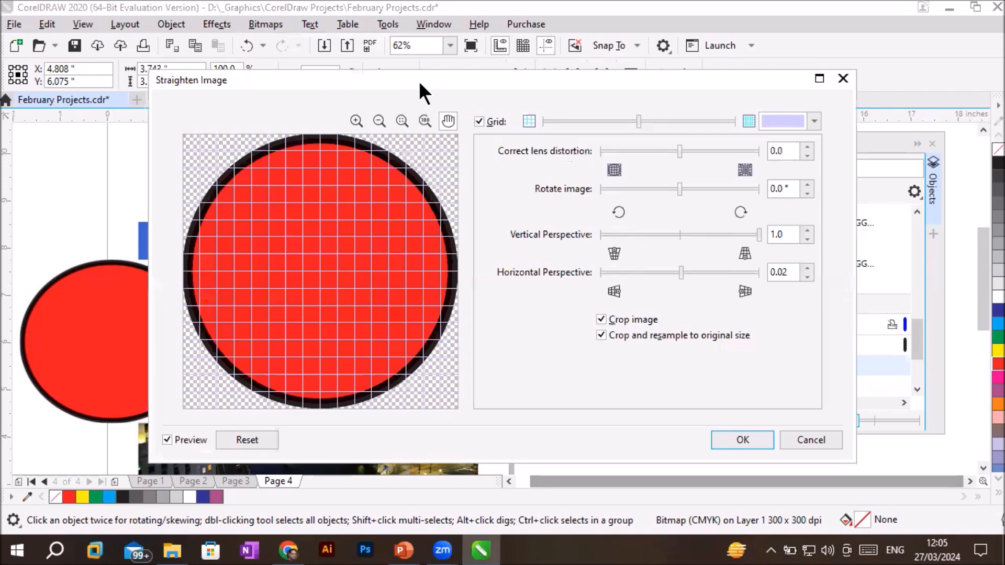
pyautogui.moveTo(419, 80); pyautogui.dragTo(605, 68)
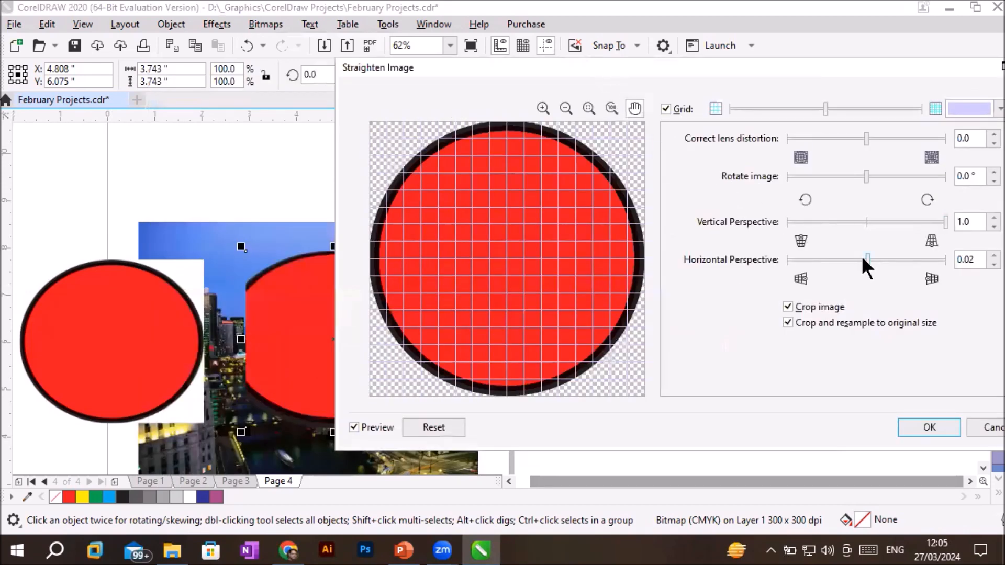
pyautogui.moveTo(945, 223); pyautogui.dragTo(877, 227)
pyautogui.click(867, 224)
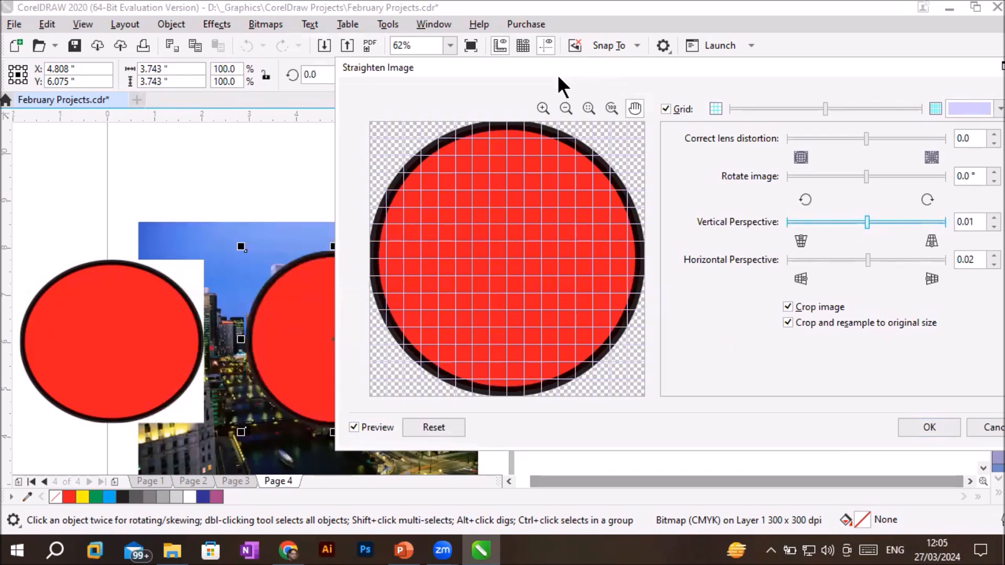
pyautogui.moveTo(869, 259); pyautogui.dragTo(944, 262)
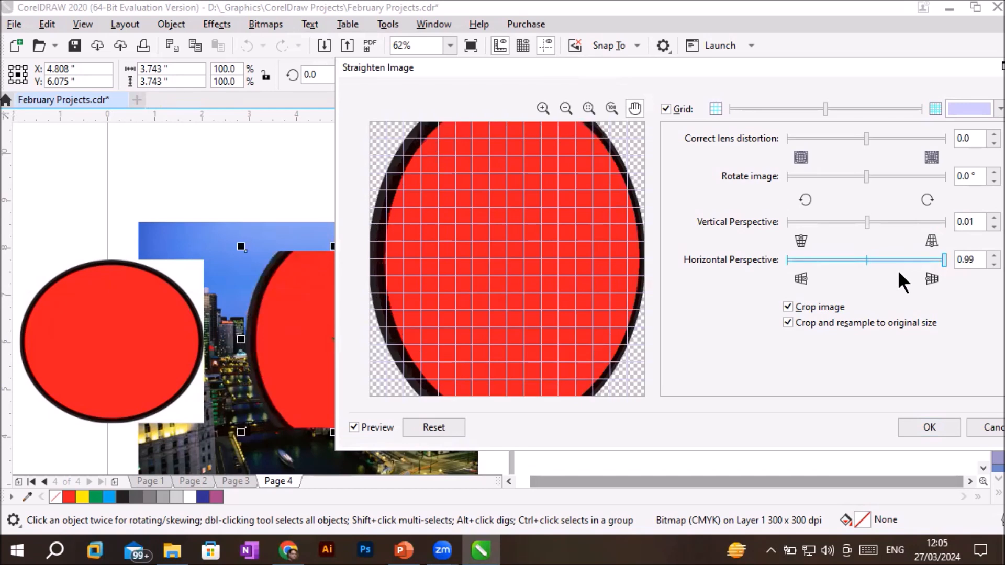
pyautogui.moveTo(942, 259); pyautogui.dragTo(872, 260)
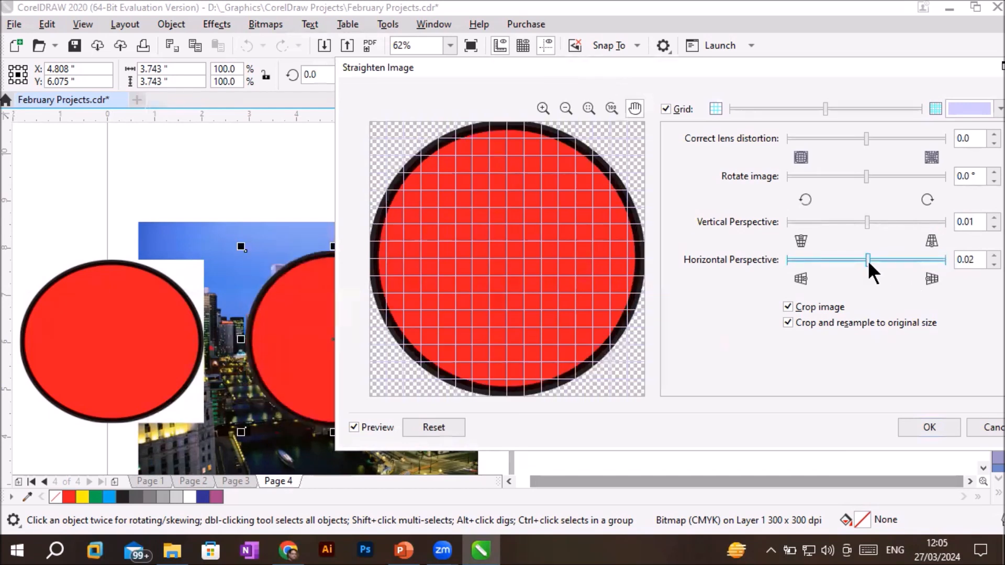
# Step: Try straightening without cropping and resampling to original size, and discard the Straighten Image settings
pyautogui.click(816, 323)
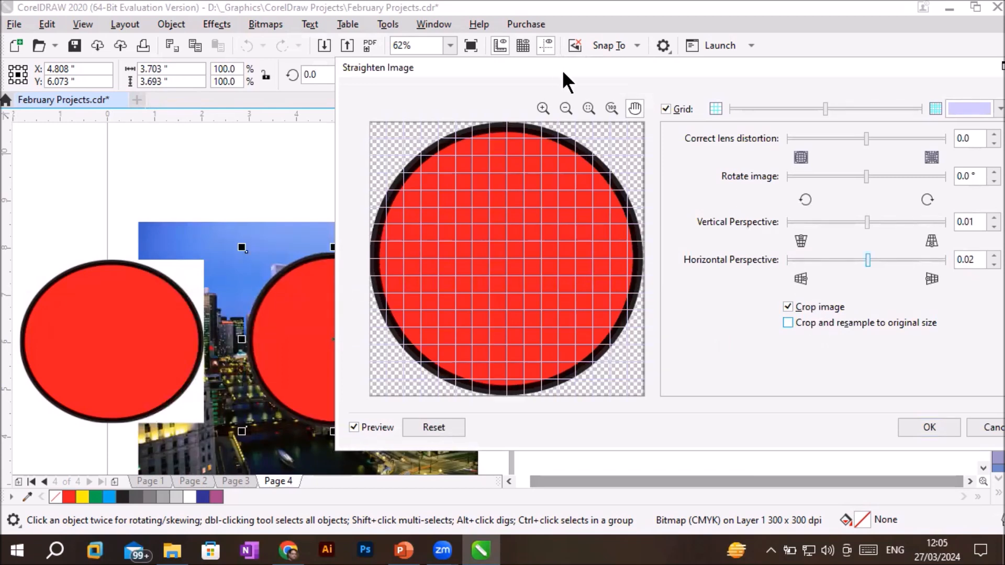
pyautogui.moveTo(562, 71); pyautogui.dragTo(608, 83)
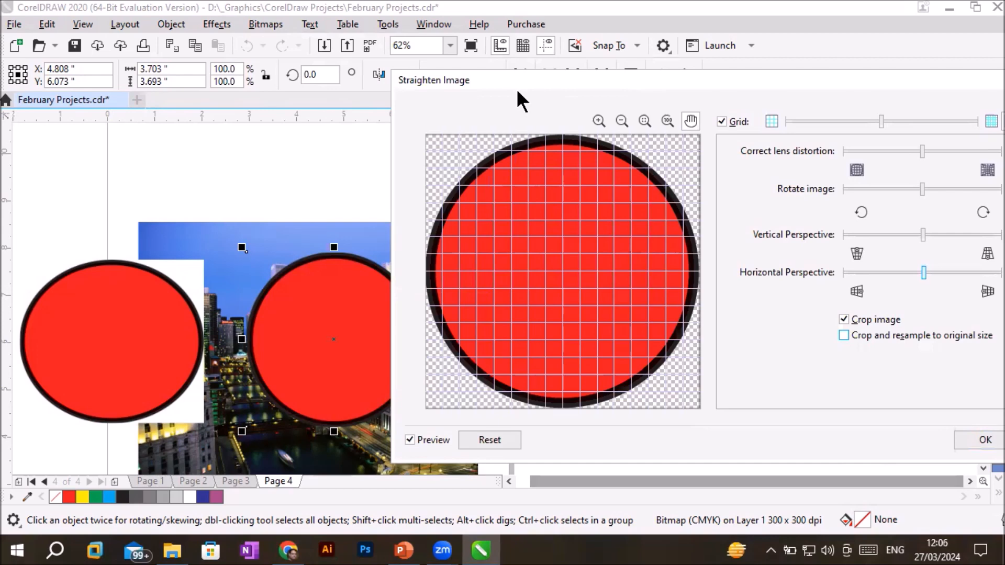
pyautogui.moveTo(516, 89); pyautogui.dragTo(343, 89)
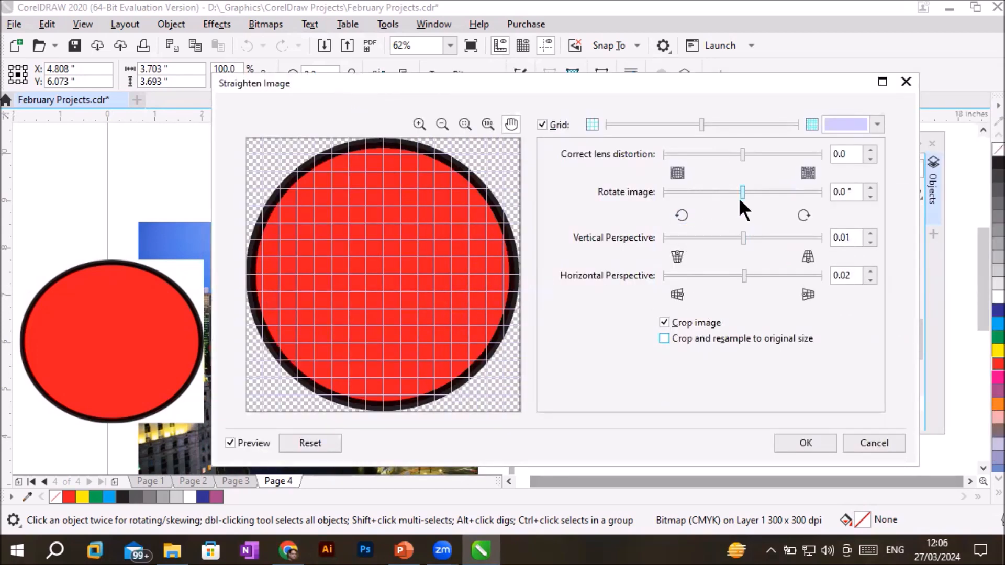
pyautogui.click(874, 444)
# Step: Move both red bitmaps off the page to its left, overlapping each other, and place the city photo near the page's center
pyautogui.moveTo(373, 324); pyautogui.dragTo(360, 386)
pyautogui.moveTo(358, 276); pyautogui.dragTo(375, 166)
pyautogui.scroll(-1, 375, 166)
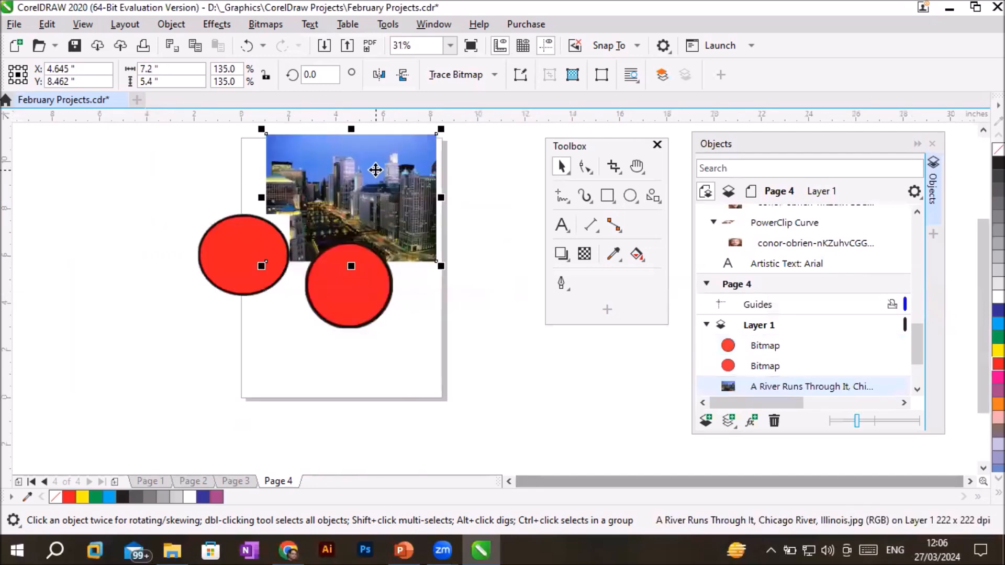
pyautogui.moveTo(345, 288); pyautogui.dragTo(32, 313)
pyautogui.moveTo(215, 262); pyautogui.dragTo(50, 268)
pyautogui.moveTo(96, 319); pyautogui.dragTo(137, 249)
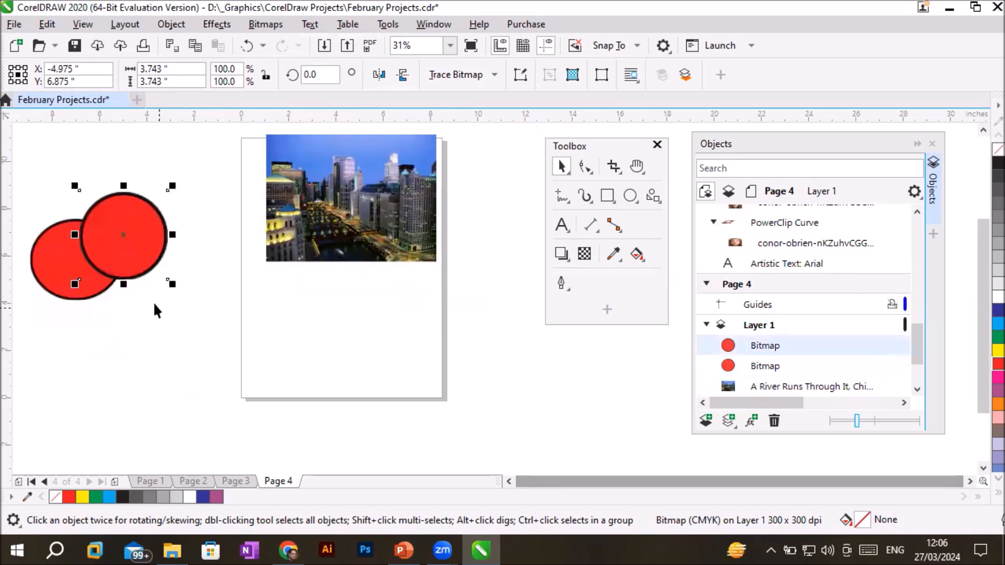
pyautogui.click(341, 215)
pyautogui.moveTo(341, 214); pyautogui.dragTo(329, 257)
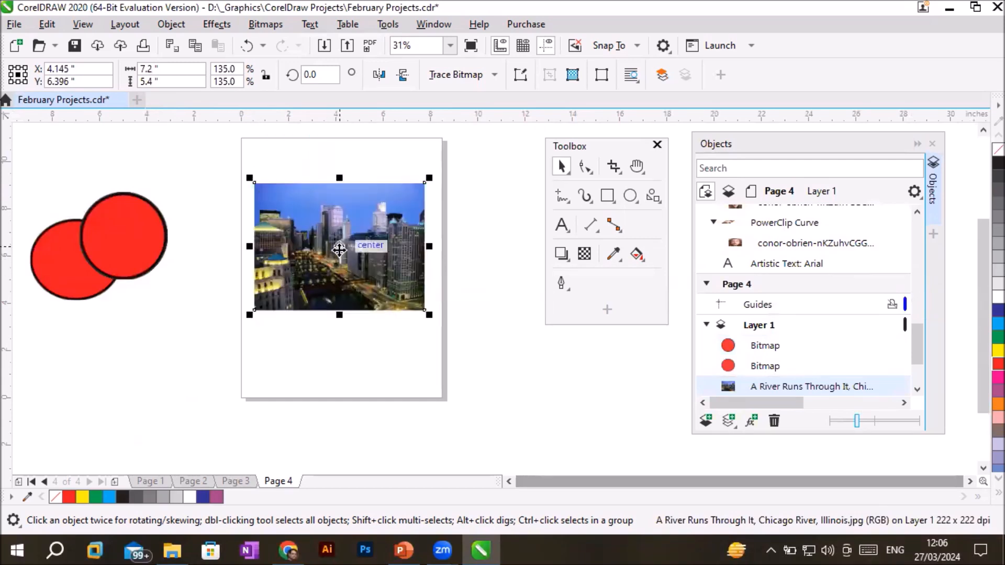
# Step: Try Straighten Image on the city photo with lens distortion correction at about 86, and return the correction to 0.0
pyautogui.scroll(1, 341, 242)
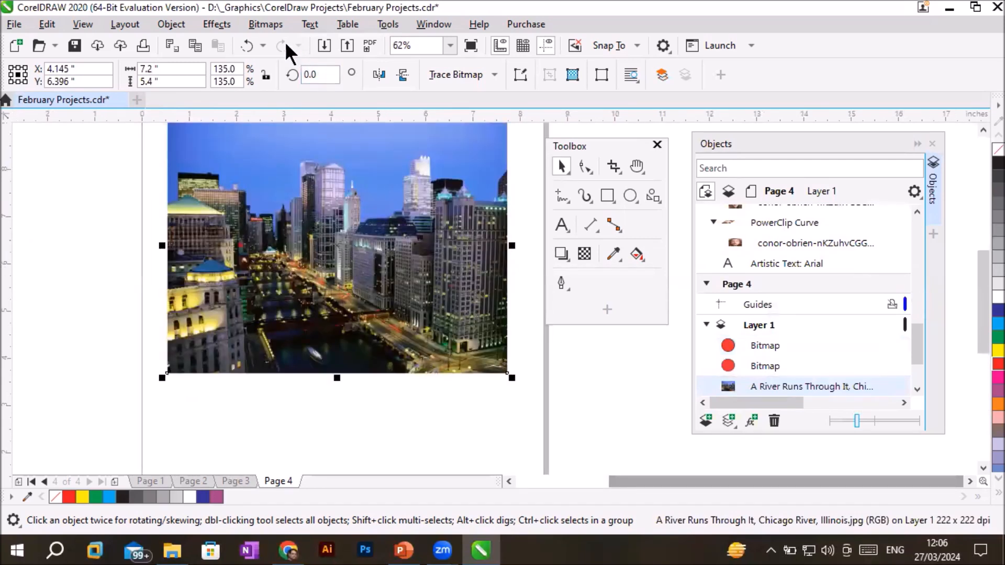
pyautogui.click(261, 24)
pyautogui.click(288, 66)
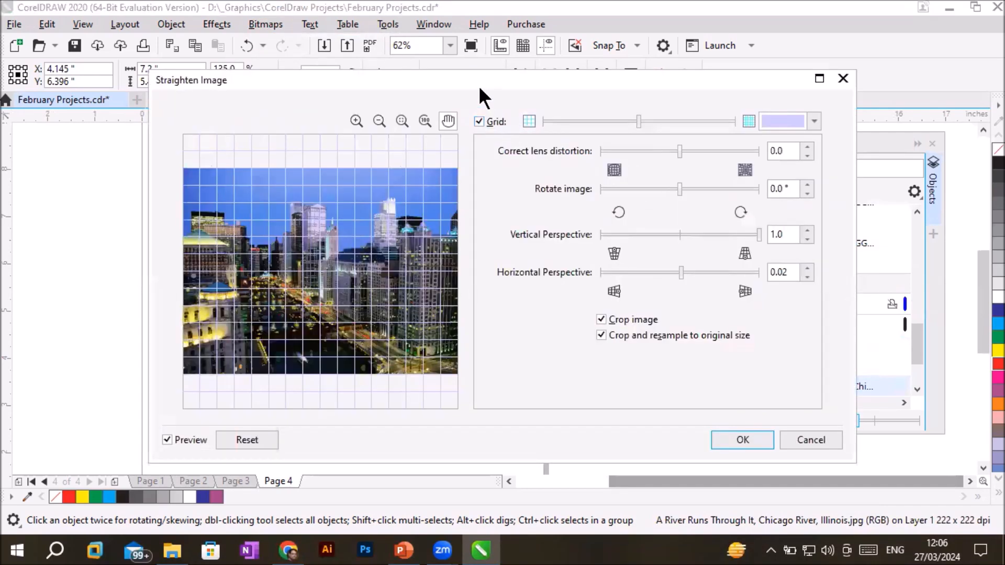
pyautogui.moveTo(482, 77); pyautogui.dragTo(703, 120)
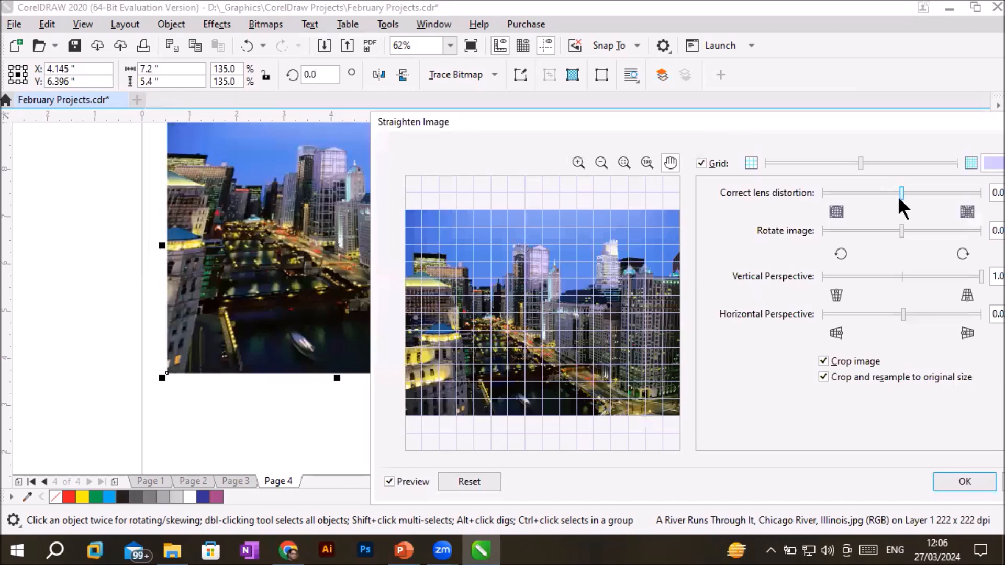
pyautogui.moveTo(902, 193); pyautogui.dragTo(970, 193)
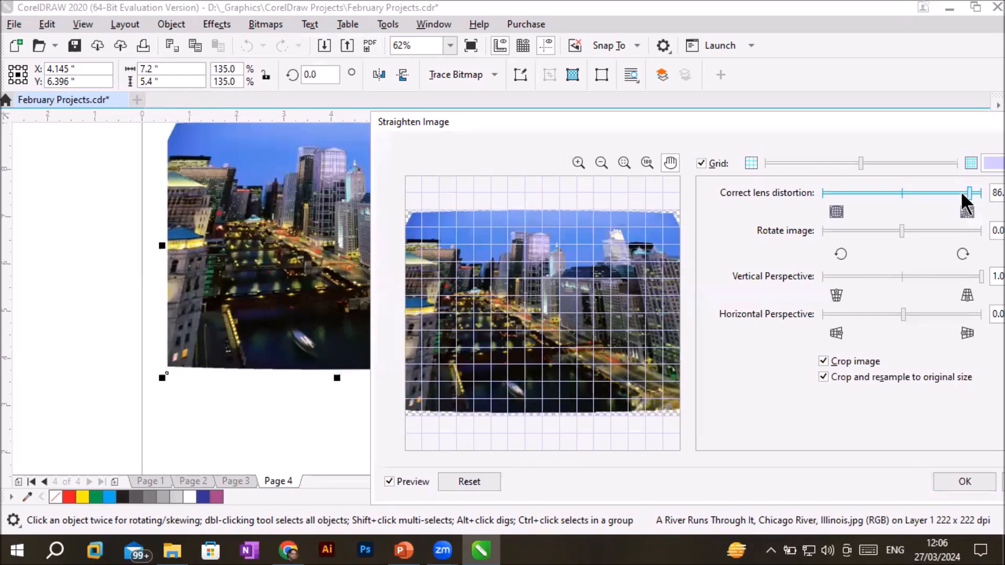
pyautogui.moveTo(966, 187); pyautogui.dragTo(902, 193)
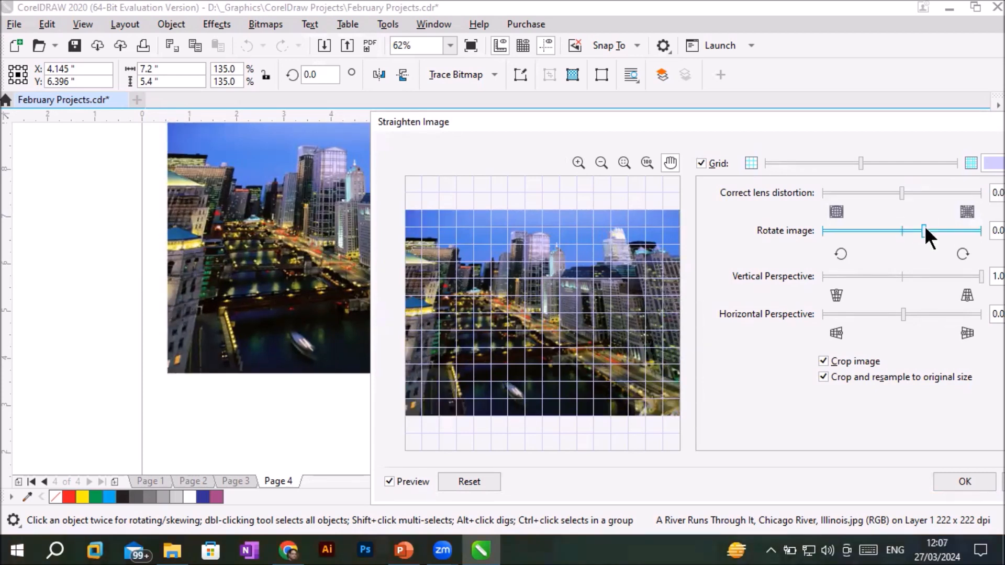
# Step: Test rotating the city photo about 13° and -15° in Straighten Image, with cropping and resampling to original size turned off
pyautogui.moveTo(924, 228); pyautogui.dragTo(961, 230)
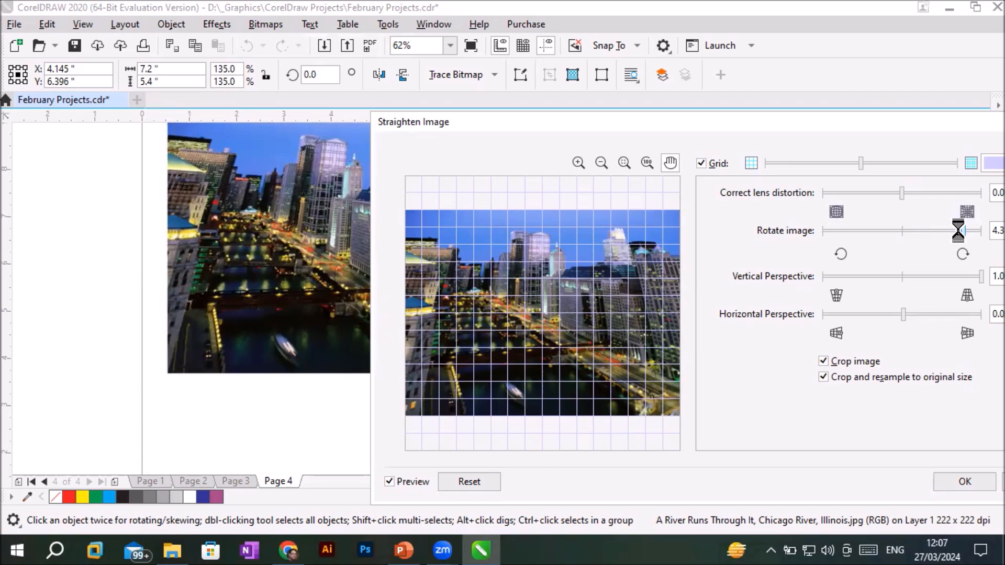
pyautogui.moveTo(960, 230); pyautogui.dragTo(971, 230)
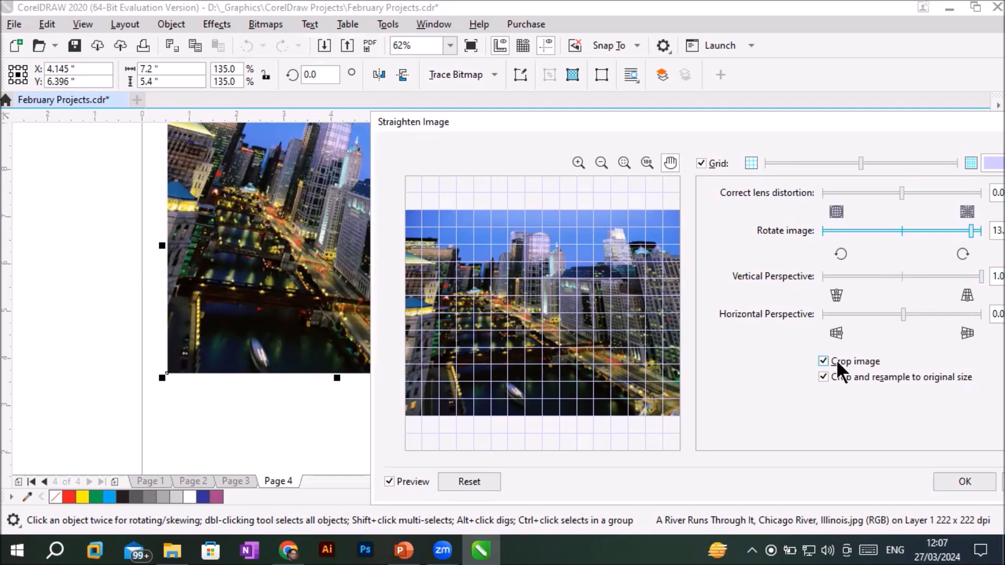
pyautogui.click(823, 374)
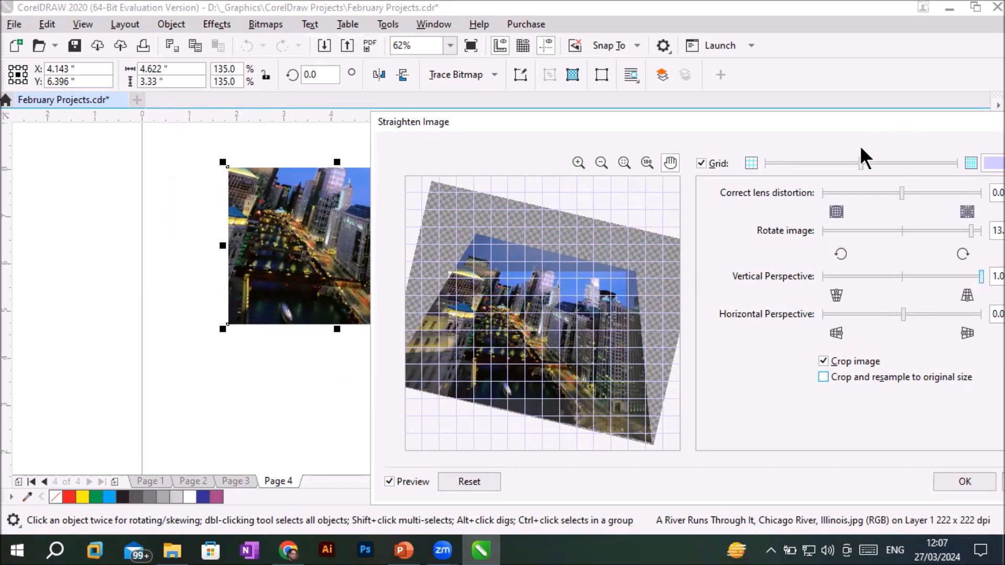
pyautogui.doubleClick(776, 121)
pyautogui.moveTo(915, 215); pyautogui.dragTo(748, 212)
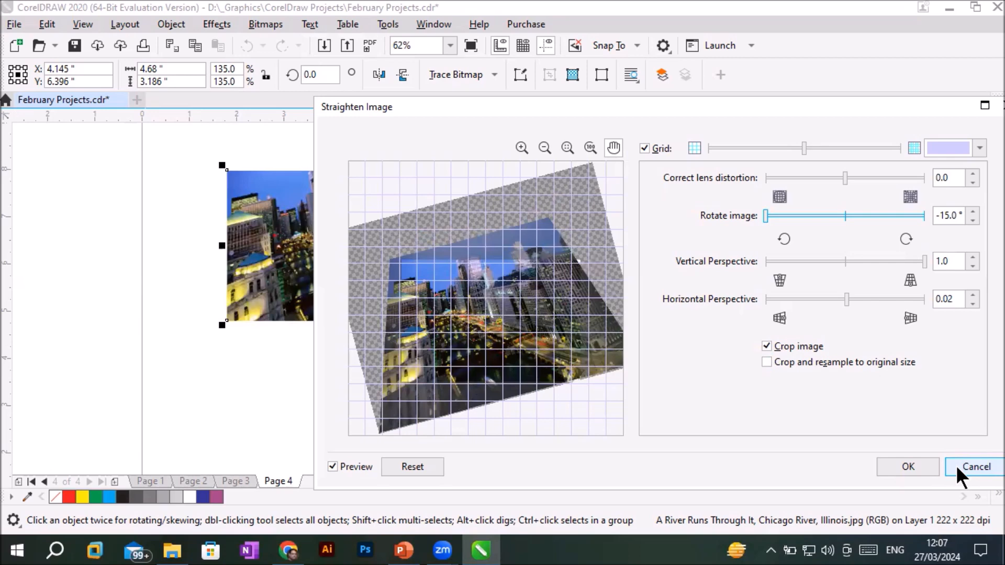
# Step: Enable cropping and resampling to original size, apply the -15° straightening to the city photo, and undo it
pyautogui.click(767, 361)
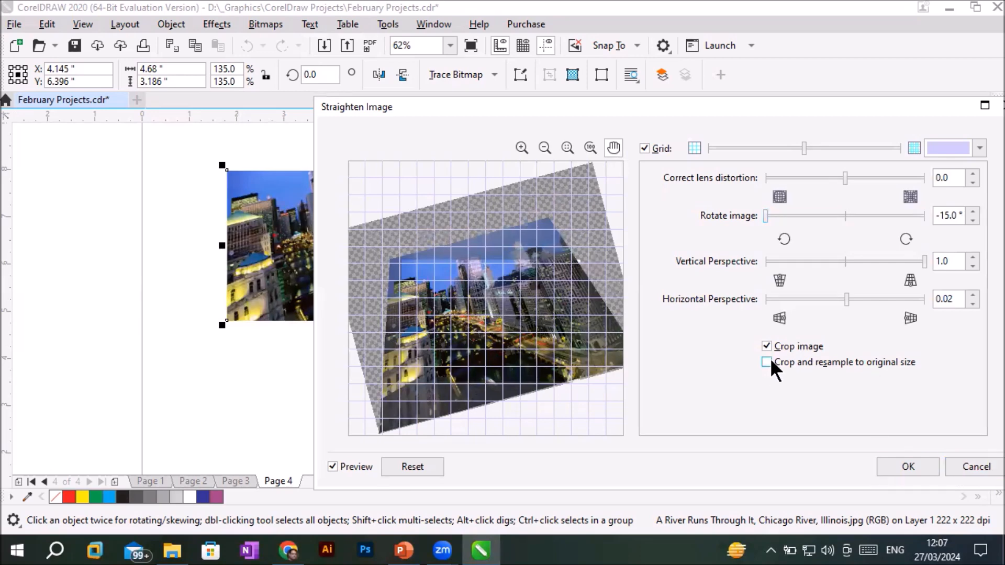
pyautogui.click(767, 361)
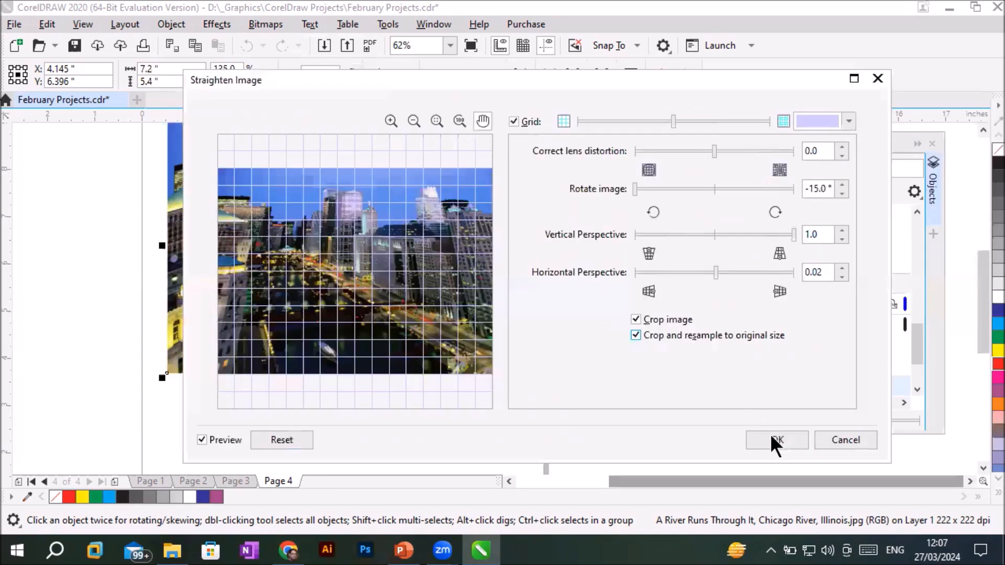
pyautogui.click(773, 439)
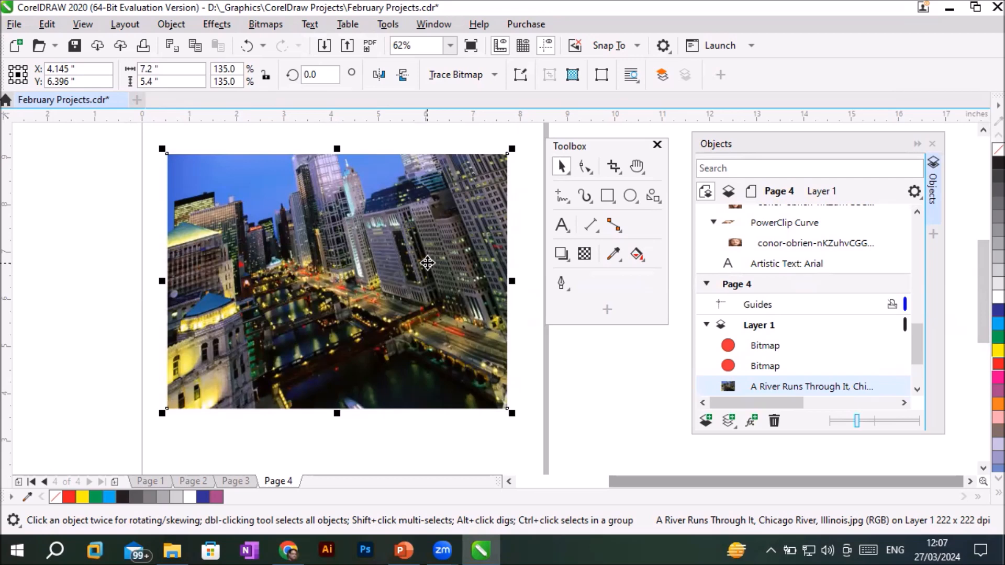
pyautogui.hotkey('ctrl', 'shift', 'z')
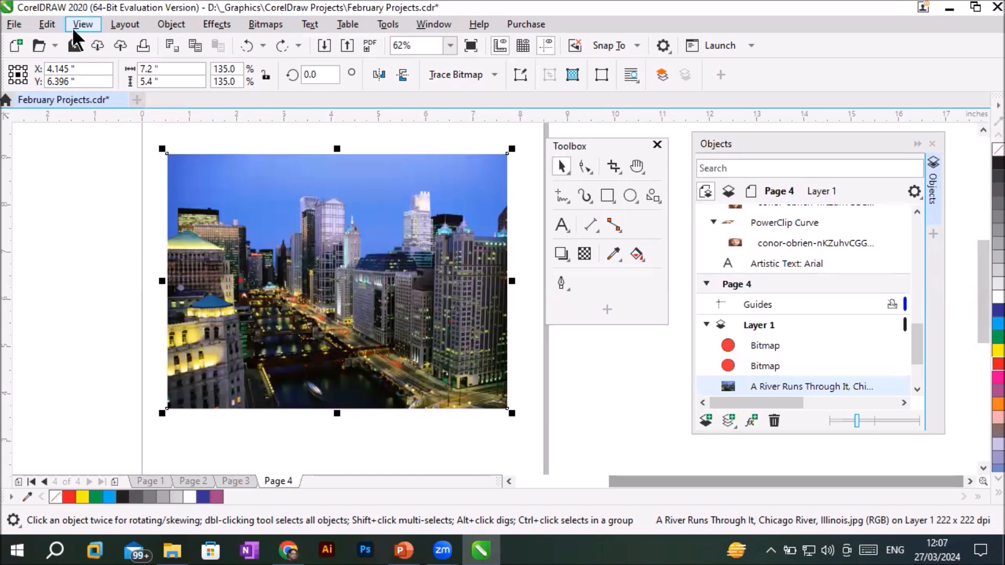
# Step: Start importing an image and browse to the Transparent PNG folder inside Images
pyautogui.click(18, 23)
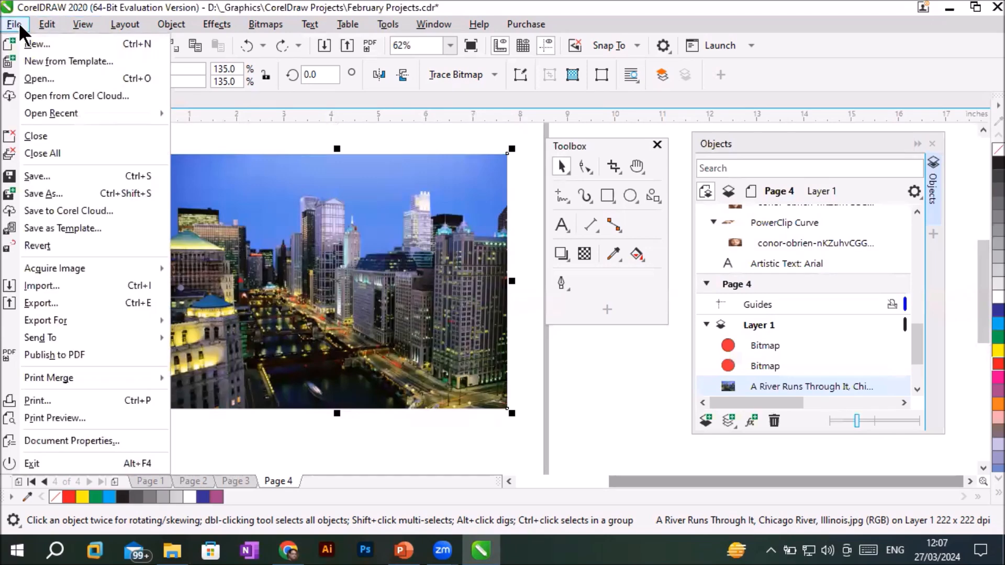
pyautogui.click(44, 285)
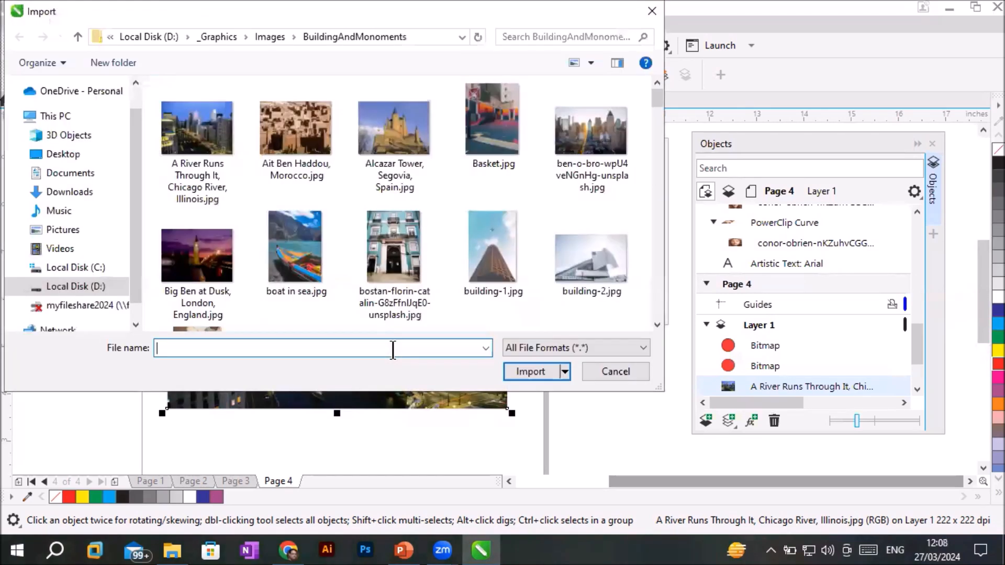
pyautogui.click(270, 36)
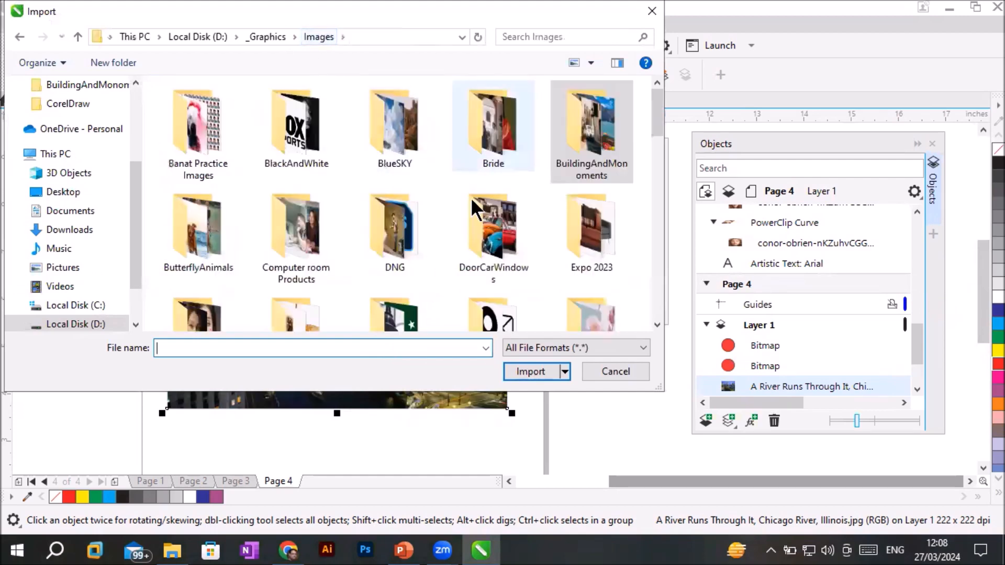
pyautogui.scroll(-3, 385, 308)
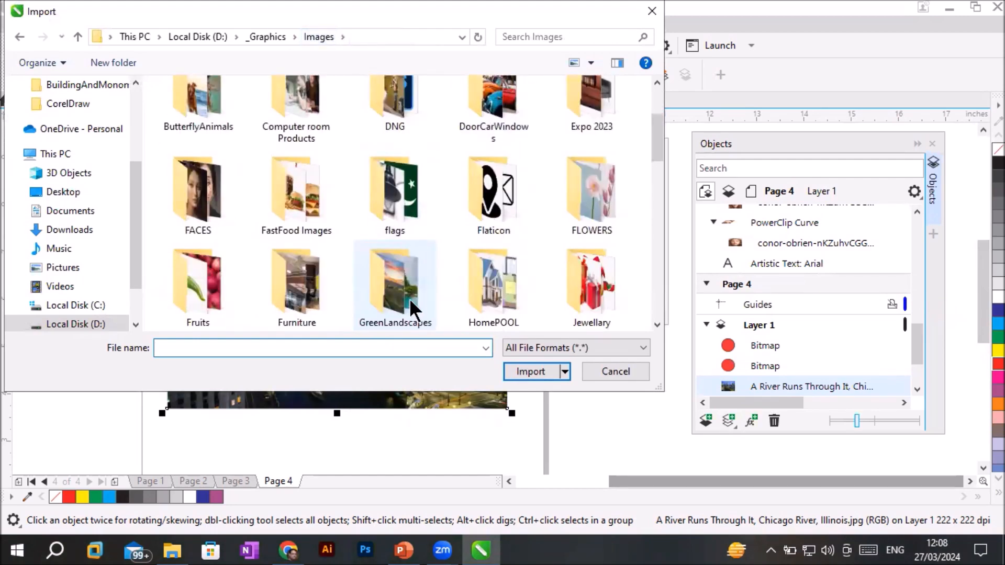
pyautogui.scroll(-2, 409, 298)
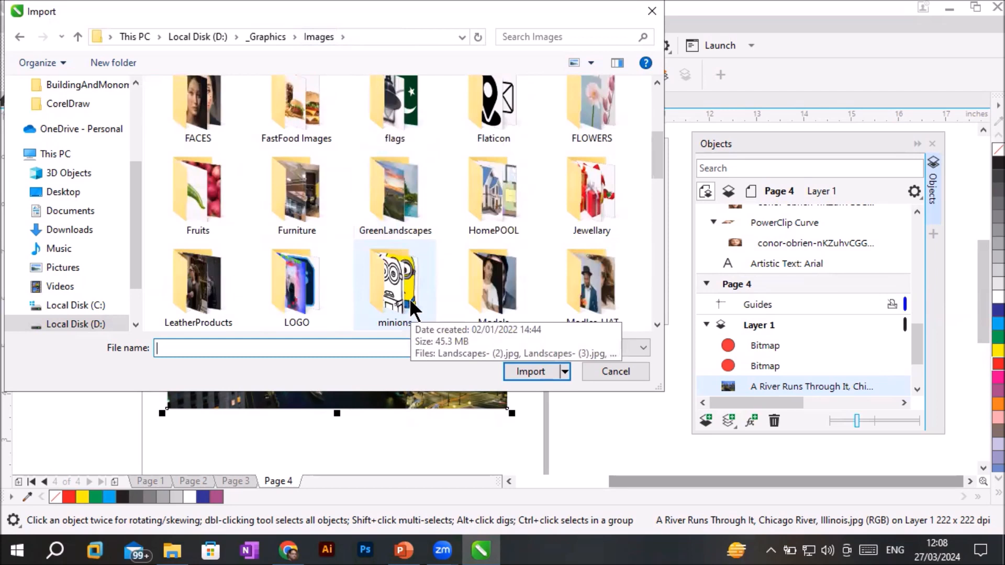
pyautogui.scroll(-2, 481, 302)
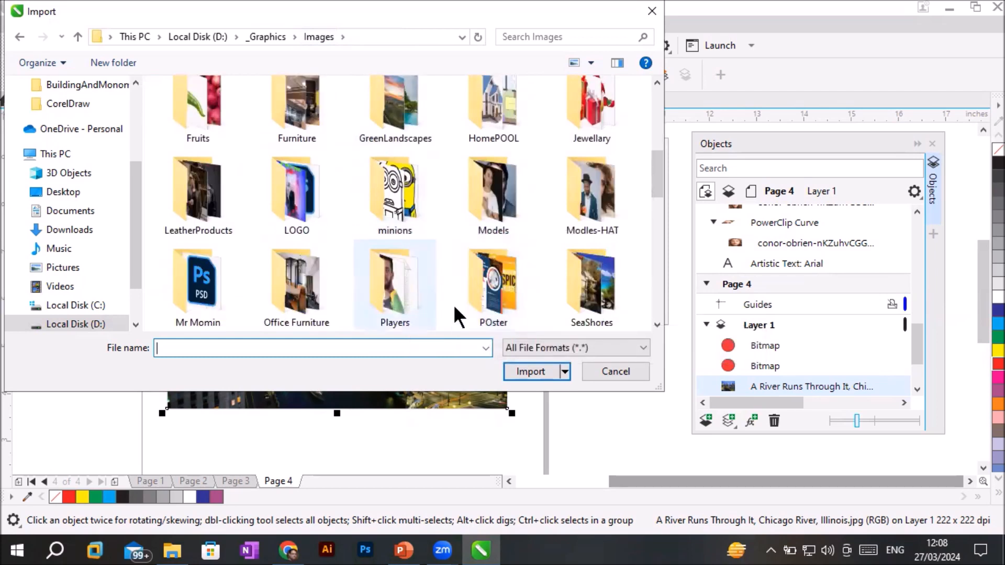
pyautogui.scroll(-2, 406, 300)
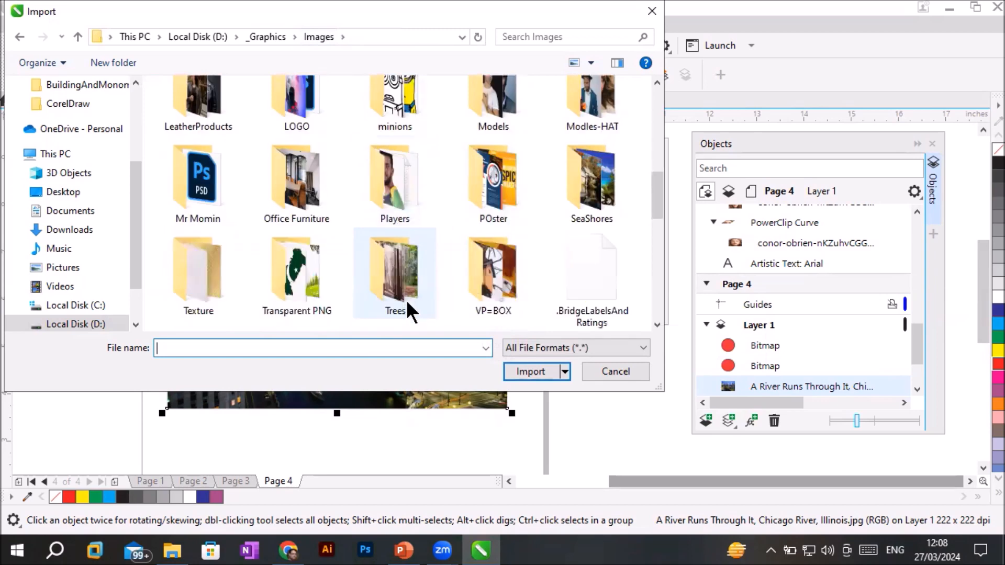
pyautogui.doubleClick(271, 273)
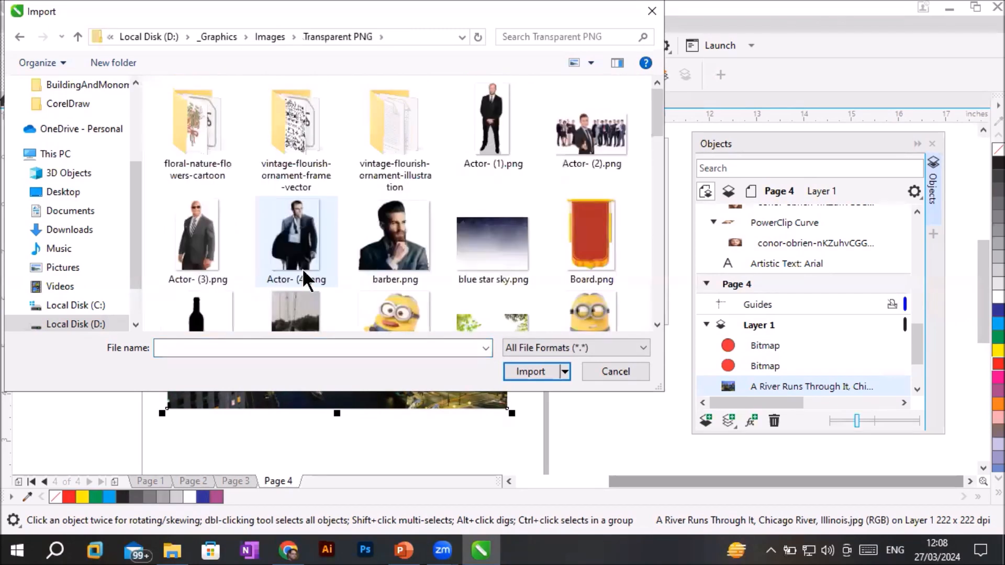
# Step: Import pngwing.com (10).png and place it over the city photo at about 3.43 by 3.89 inches
pyautogui.scroll(-5, 422, 241)
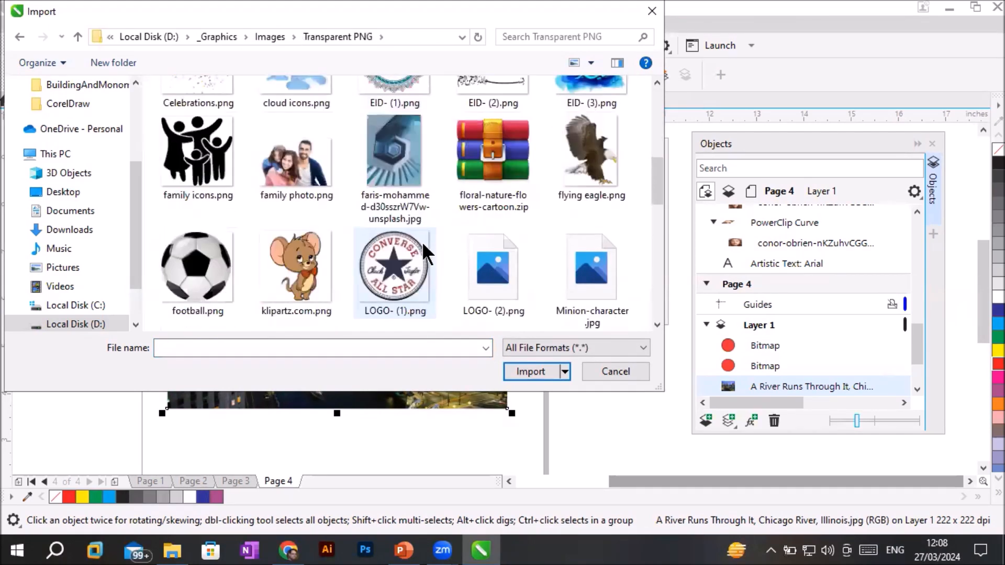
pyautogui.scroll(-2, 421, 241)
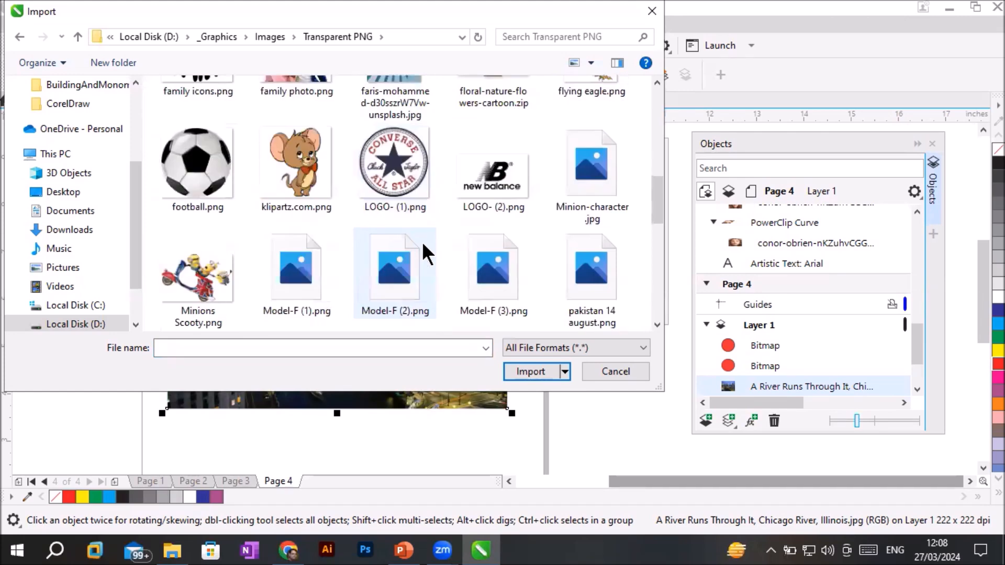
pyautogui.scroll(-4, 425, 241)
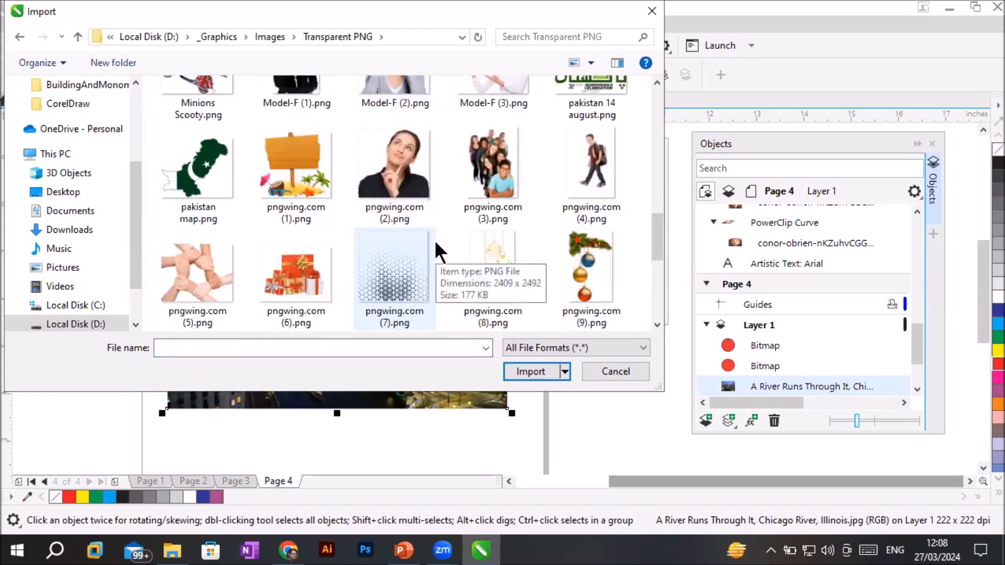
pyautogui.scroll(-4, 435, 240)
pyautogui.click(201, 166)
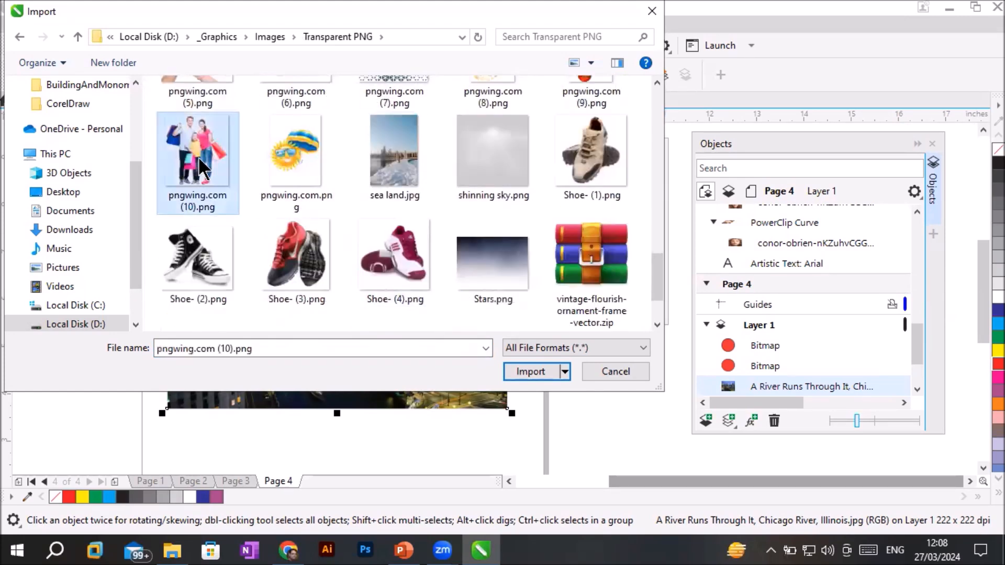
pyautogui.click(523, 371)
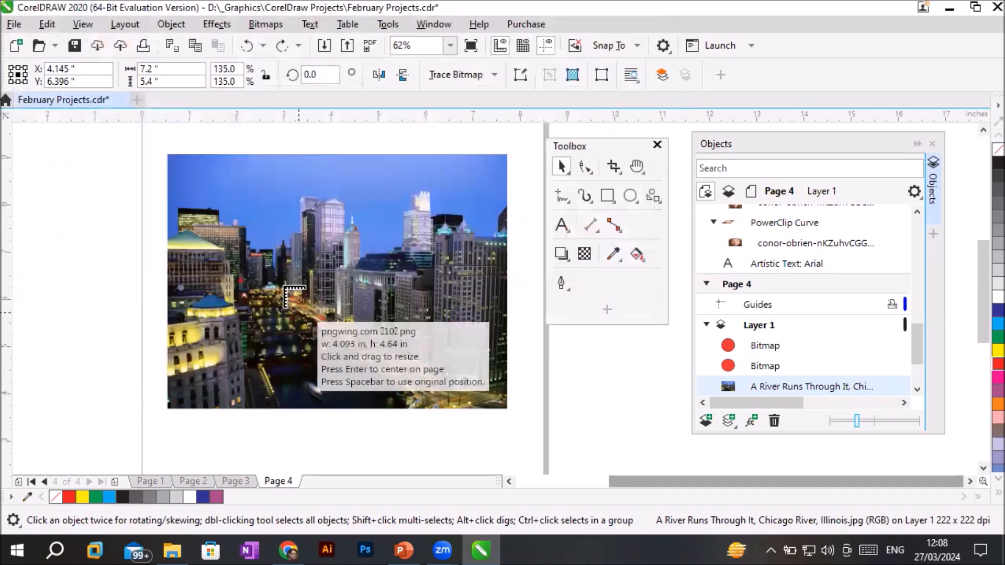
pyautogui.moveTo(254, 195); pyautogui.dragTo(415, 410)
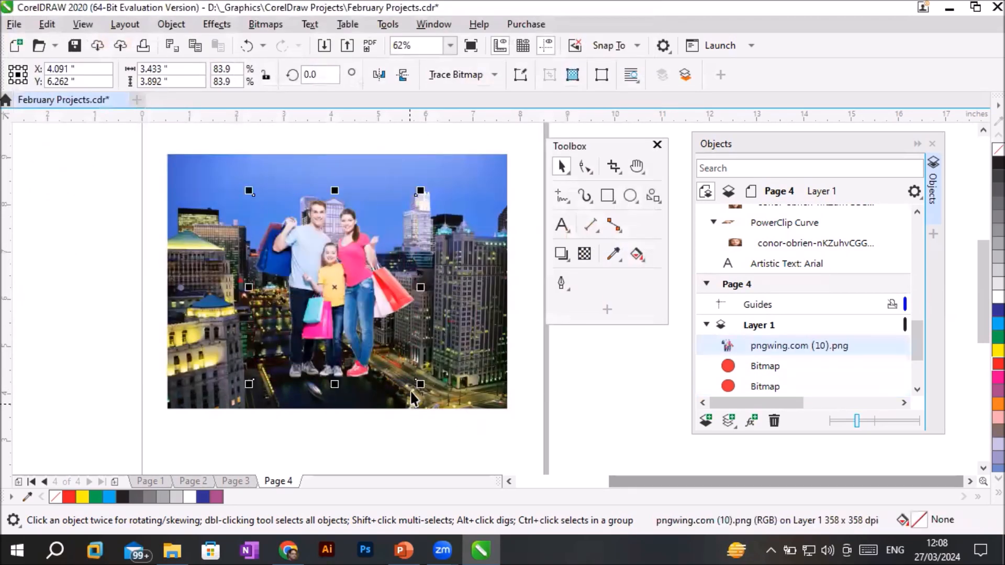
pyautogui.scroll(2, 365, 221)
pyautogui.scroll(-3, 365, 220)
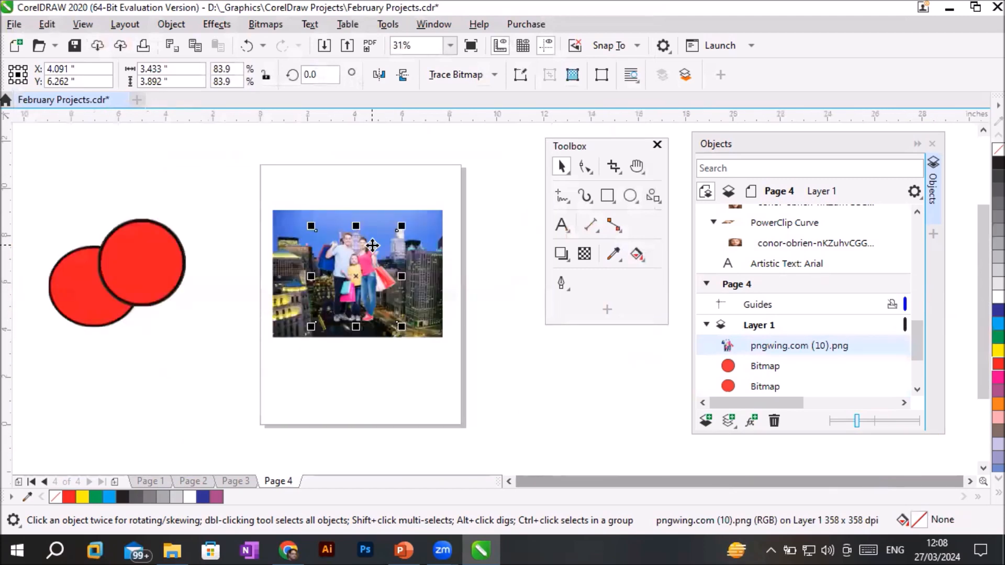
pyautogui.scroll(1, 376, 321)
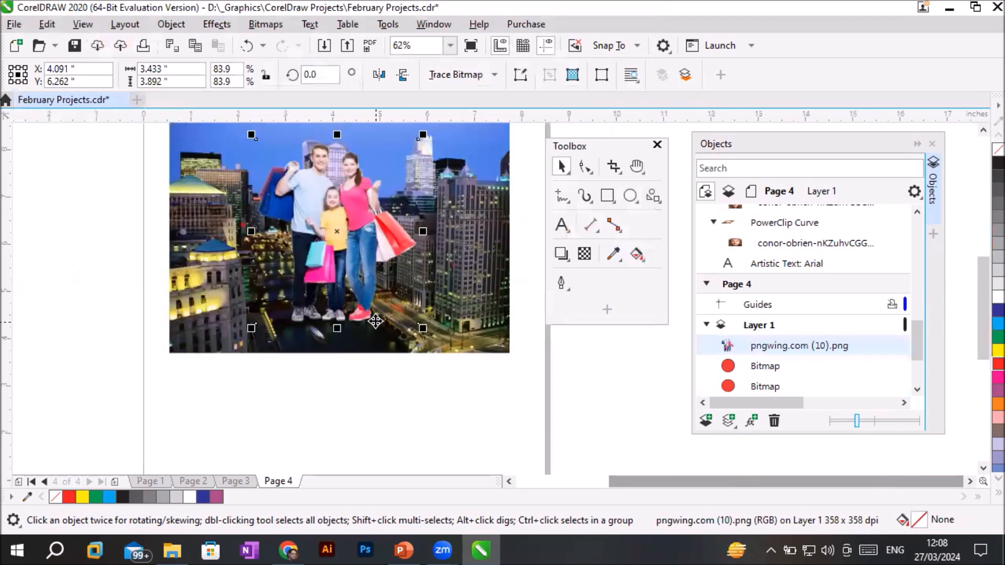
pyautogui.click(982, 130)
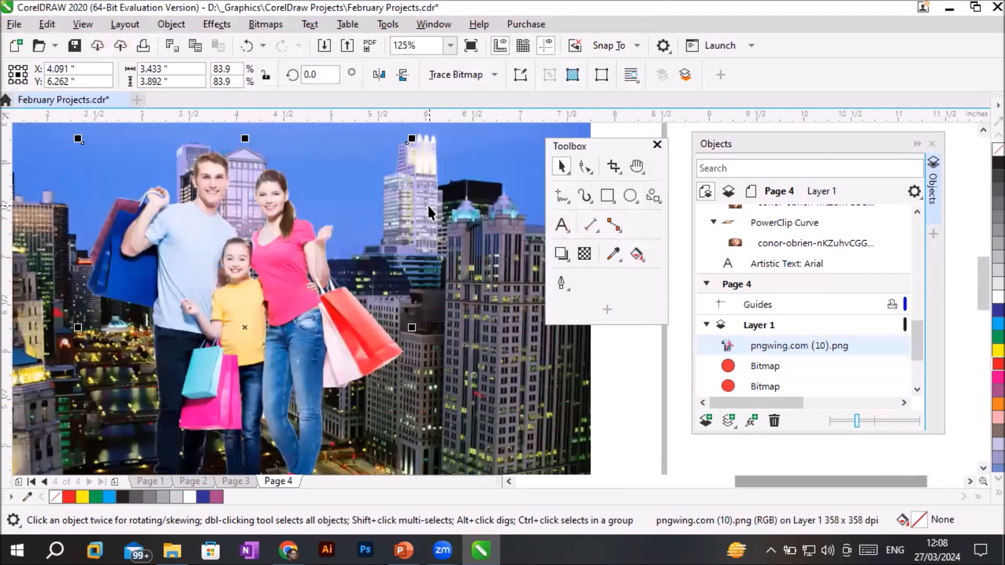
pyautogui.scroll(-2, 427, 204)
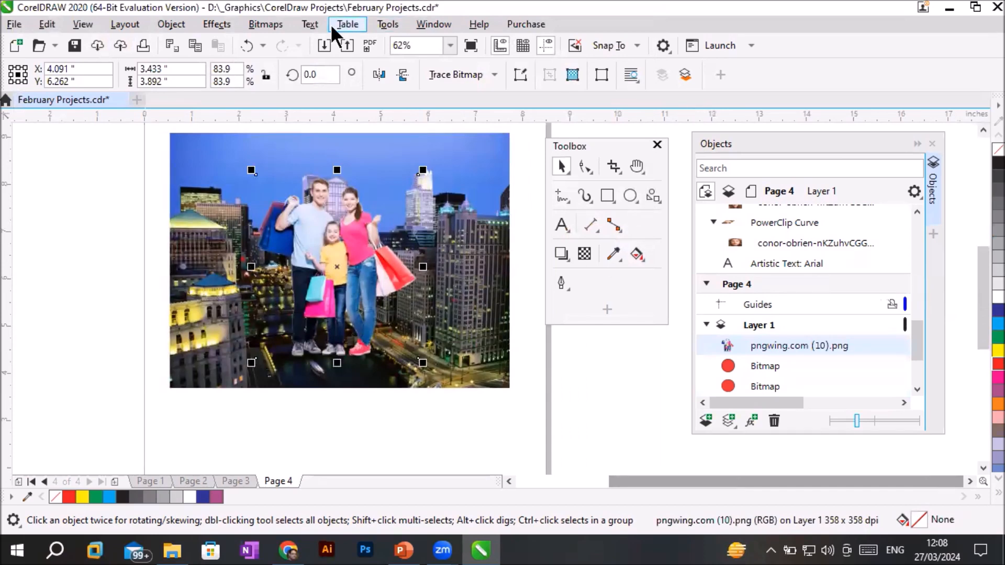
# Step: Open Straighten Image for the family PNG, turn off cropping and resampling to original size, and set the rotation to about -0.1°
pyautogui.click(256, 23)
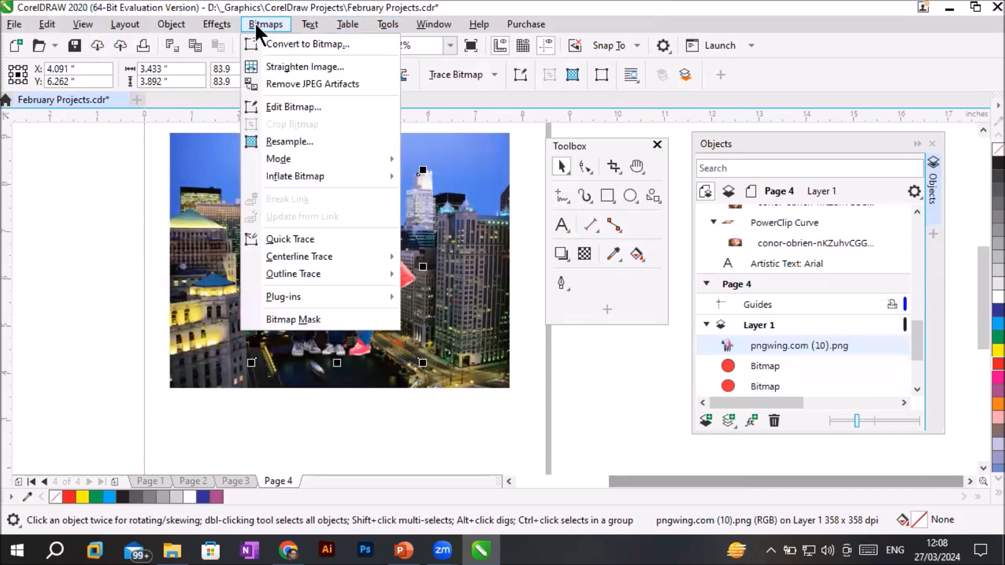
pyautogui.click(331, 67)
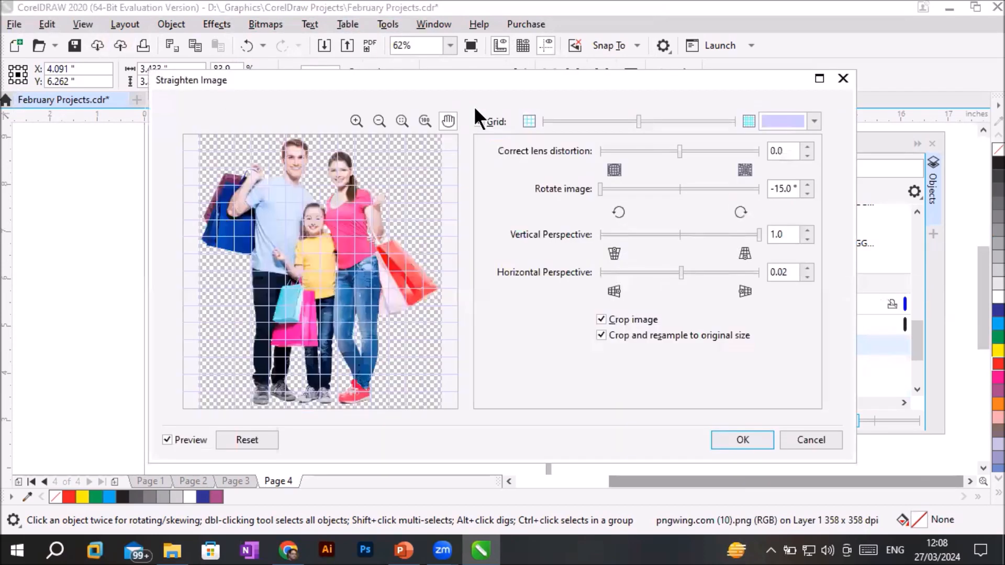
pyautogui.moveTo(484, 84); pyautogui.dragTo(688, 43)
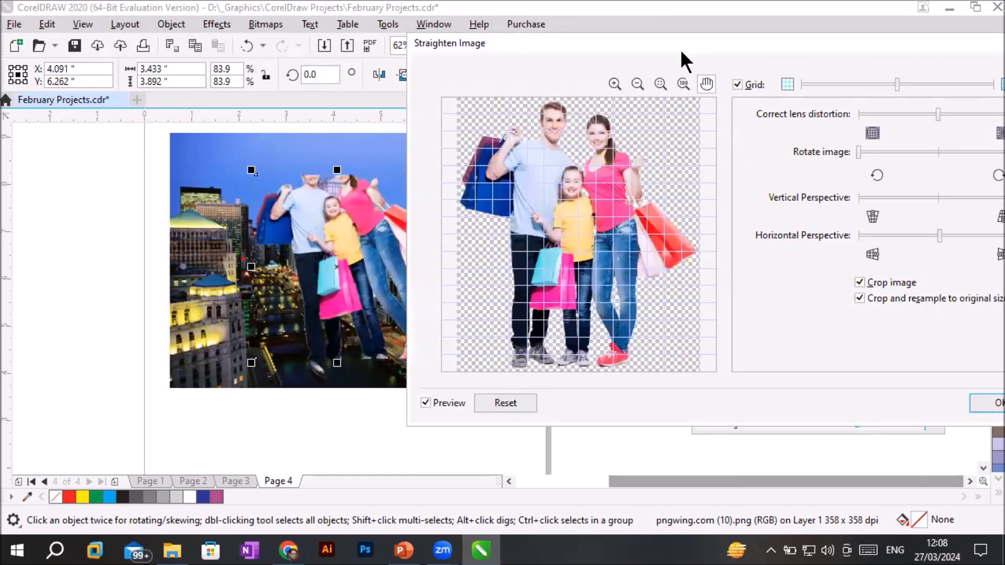
pyautogui.moveTo(680, 50); pyautogui.dragTo(587, 80)
pyautogui.click(768, 328)
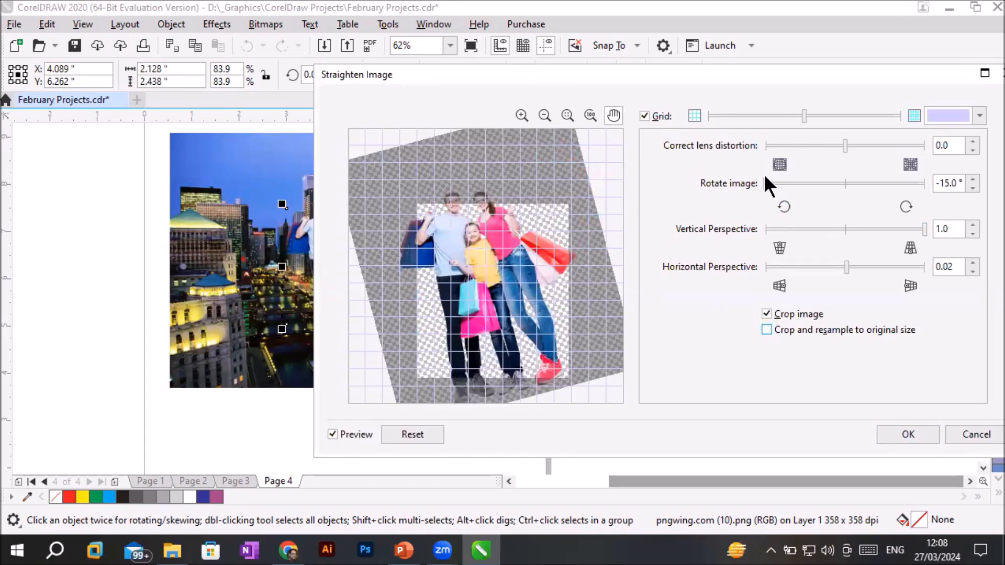
pyautogui.moveTo(765, 181); pyautogui.dragTo(844, 186)
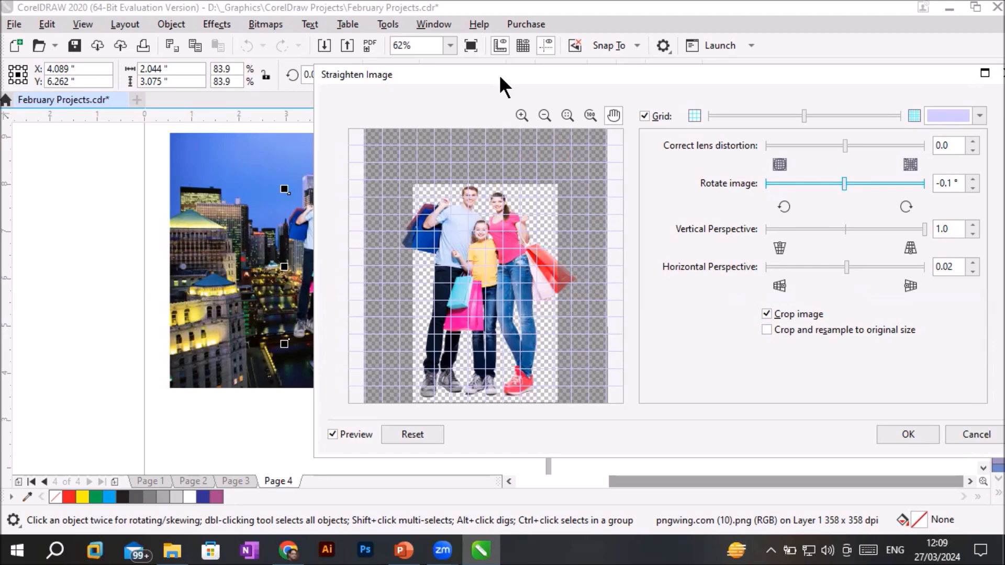
# Step: Apply the straightening to the family PNG, inspect the cropped figures up close, and undo it
pyautogui.moveTo(498, 75); pyautogui.dragTo(487, 55)
pyautogui.click(895, 415)
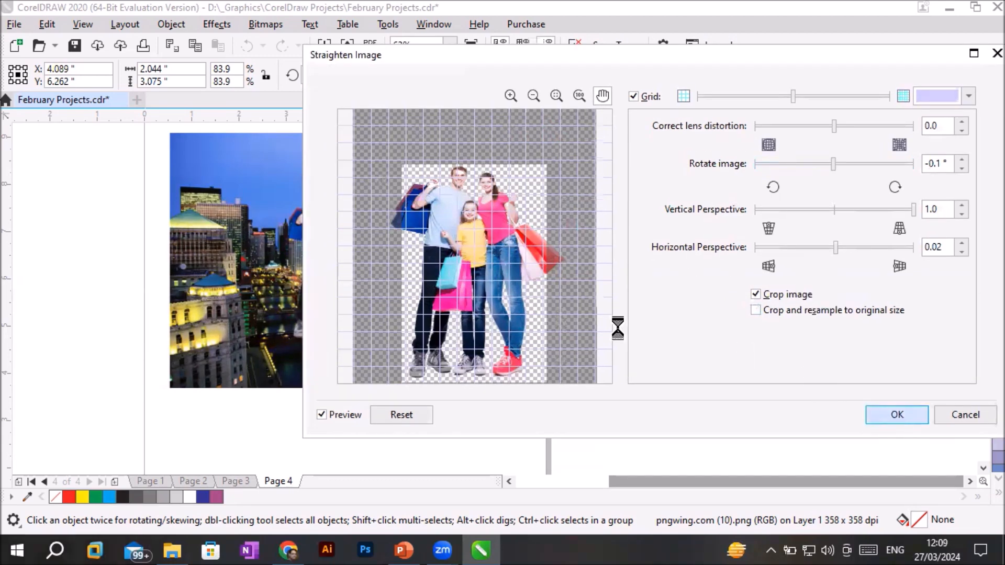
pyautogui.scroll(4, 341, 215)
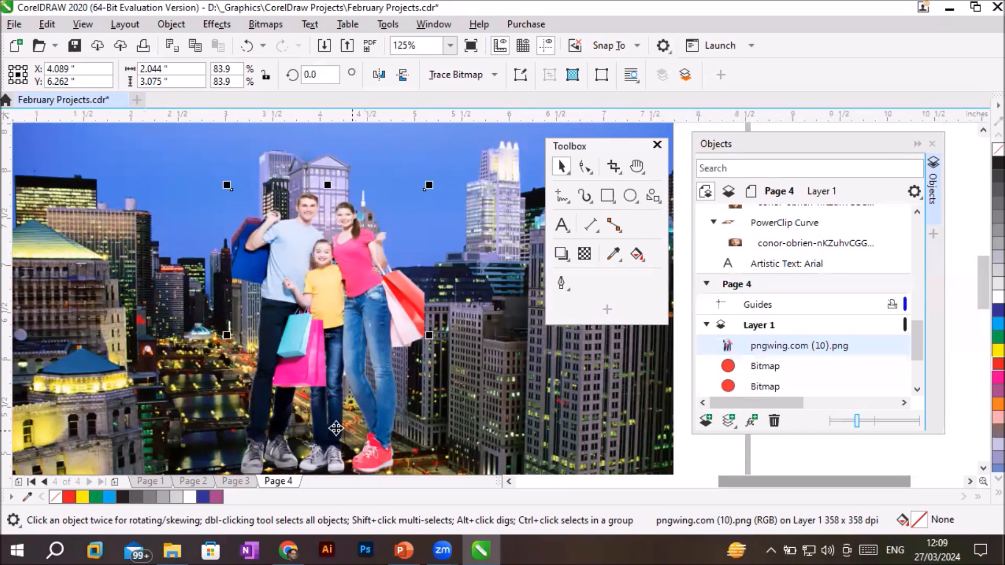
pyautogui.scroll(-1, 332, 366)
pyautogui.scroll(1, 396, 404)
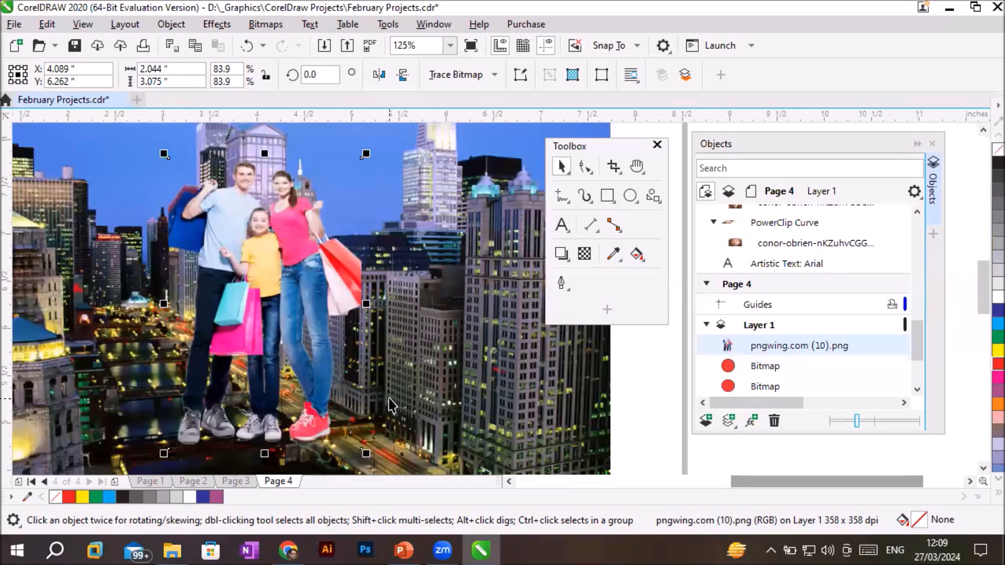
pyautogui.hotkey('ctrl', 'z')
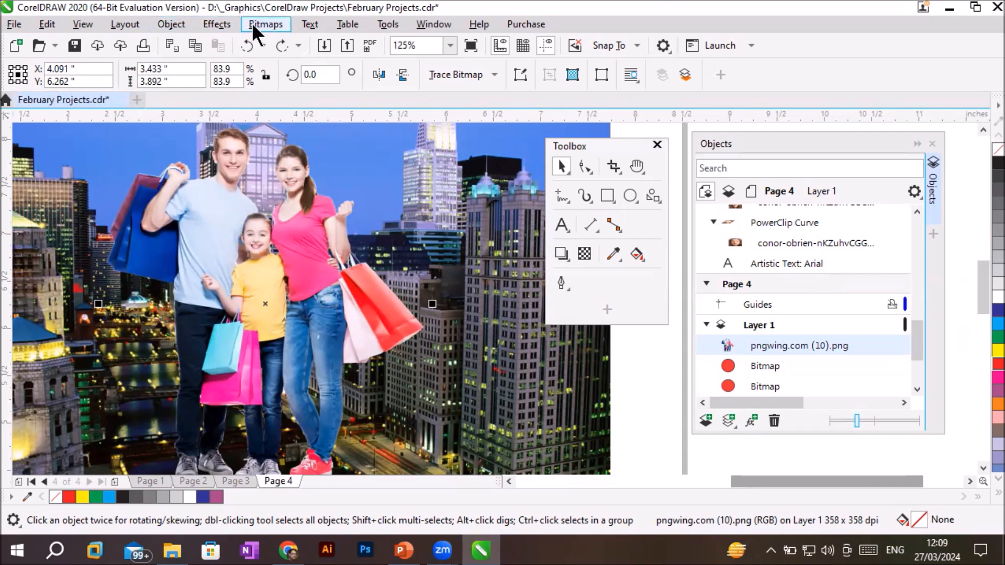
# Step: Reopen Straighten Image for the family PNG and set vertical perspective to 0.07 and horizontal perspective to 1.0
pyautogui.click(265, 24)
pyautogui.click(299, 64)
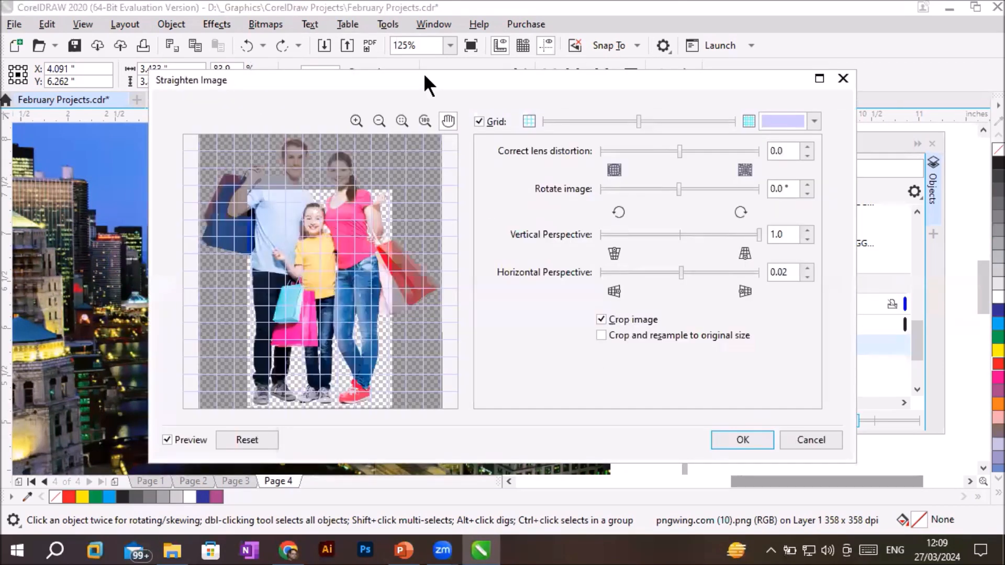
pyautogui.moveTo(426, 78); pyautogui.dragTo(633, 77)
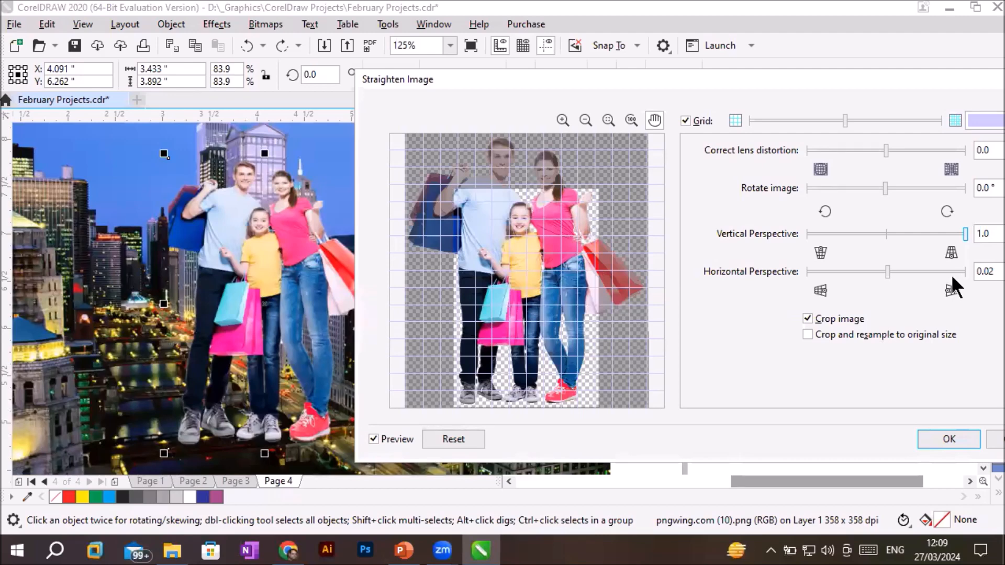
pyautogui.moveTo(964, 234); pyautogui.dragTo(890, 233)
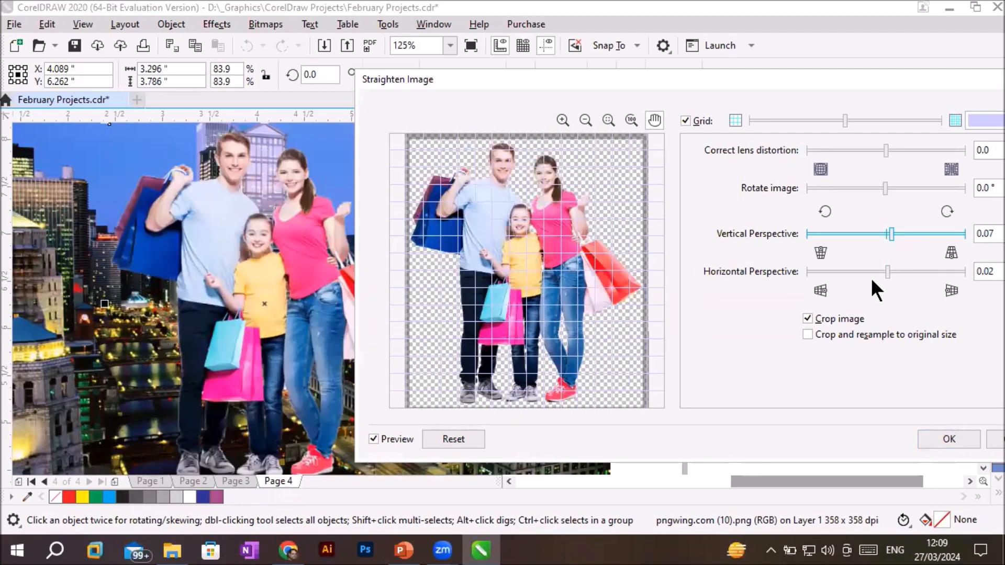
pyautogui.click(887, 270)
pyautogui.moveTo(950, 270); pyautogui.dragTo(965, 271)
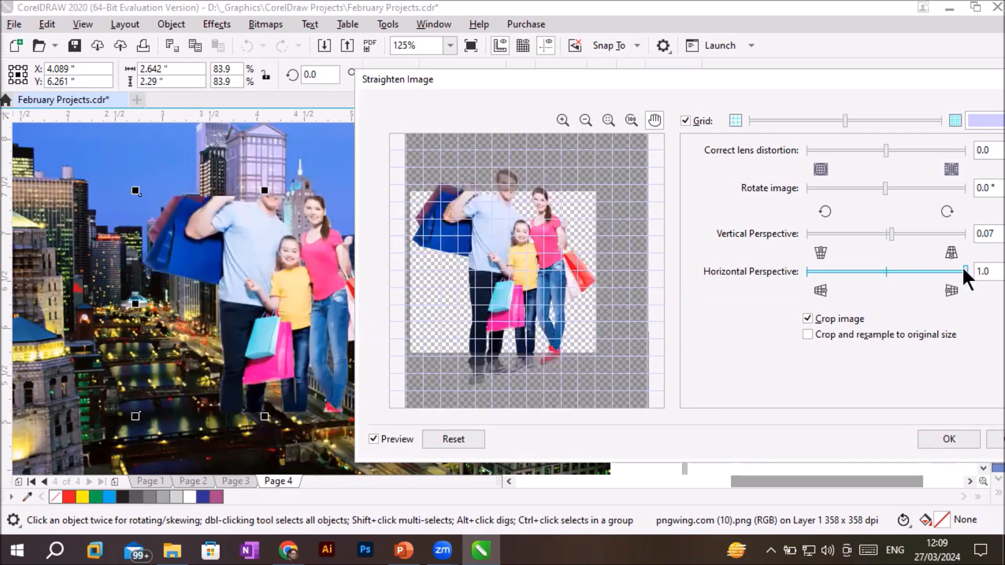
# Step: Enable cropping and resampling to original size, apply the perspective correction to the family PNG, and undo it
pyautogui.click(812, 333)
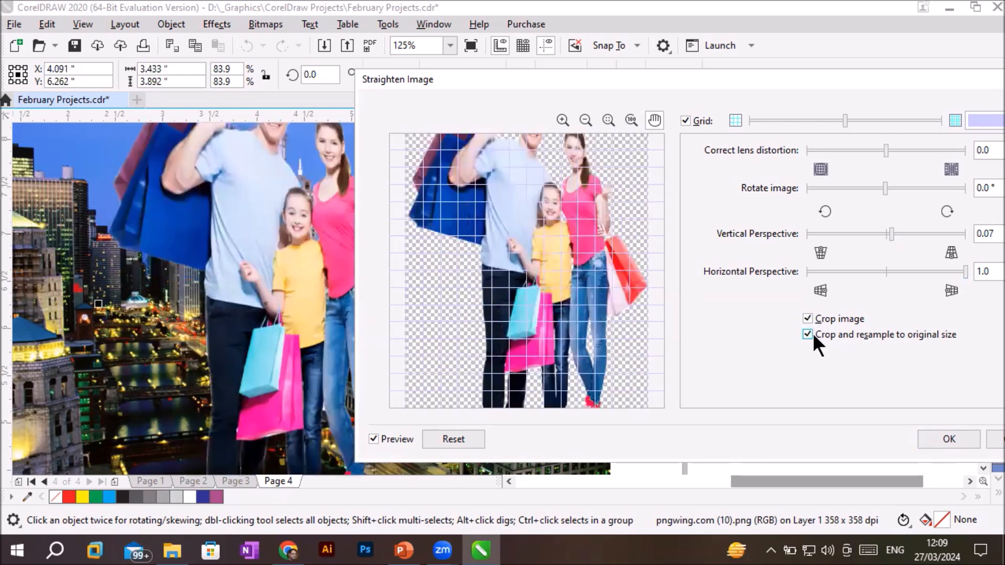
pyautogui.click(944, 440)
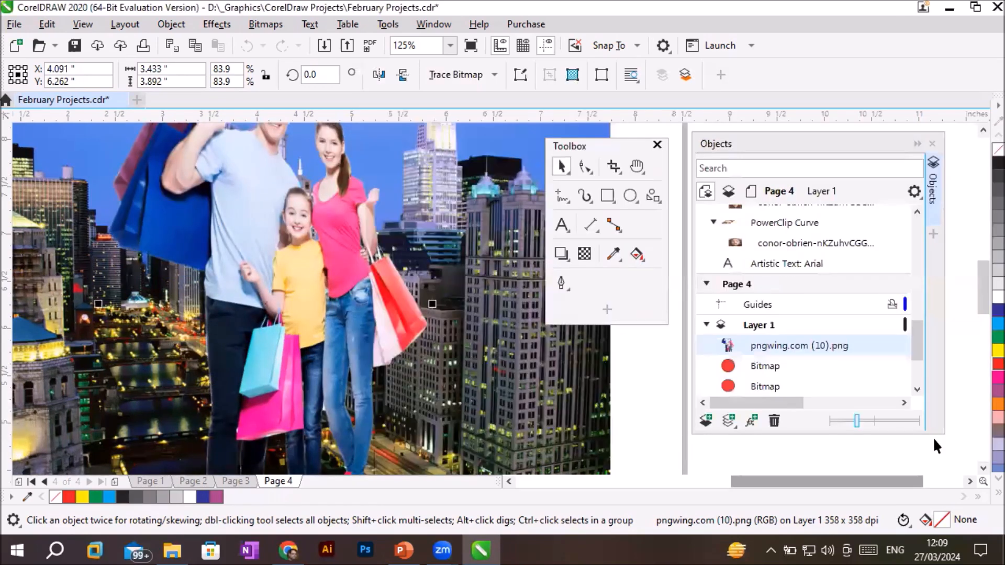
pyautogui.scroll(-2, 362, 297)
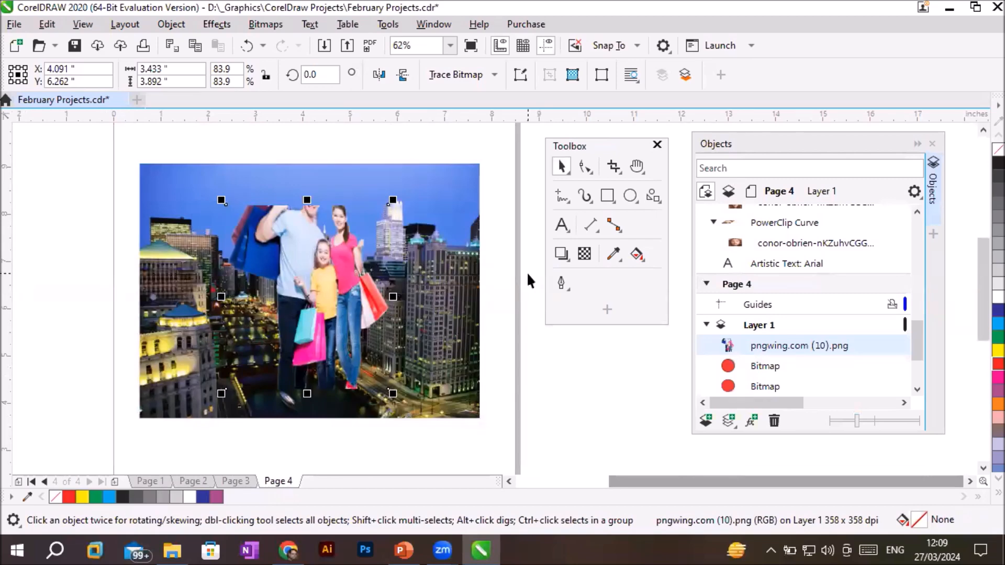
pyautogui.hotkey('ctrl', 'z')
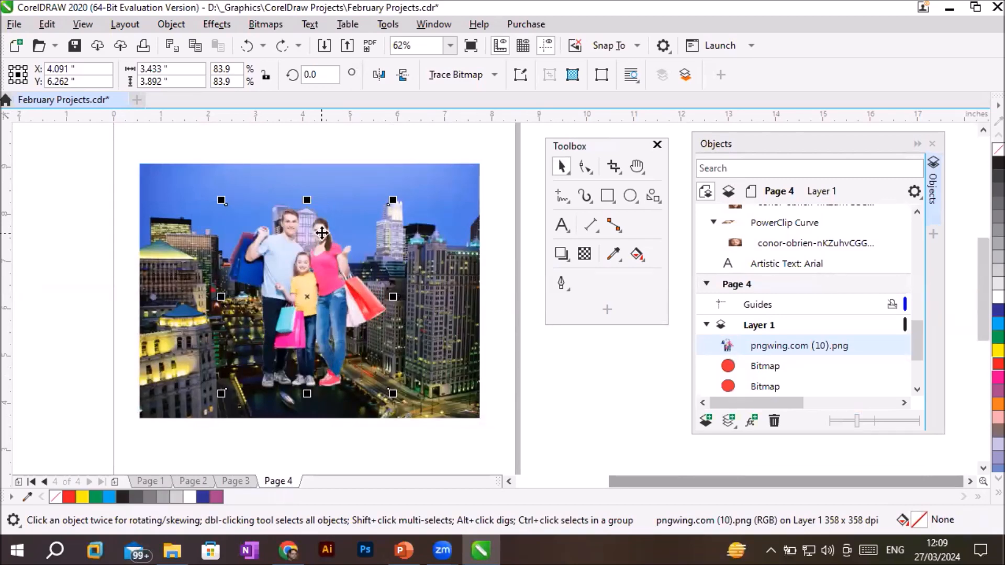
pyautogui.scroll(2, 322, 233)
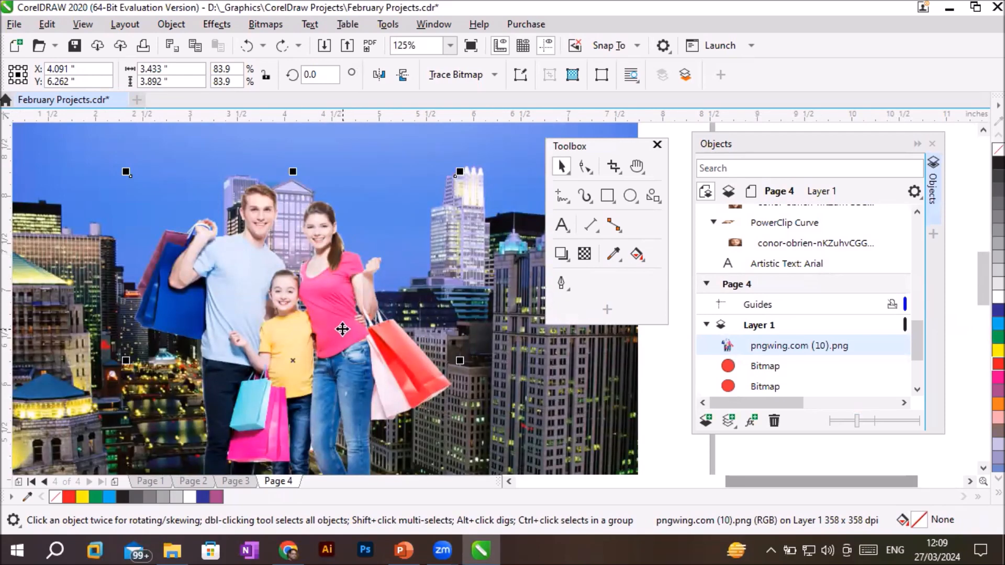
pyautogui.scroll(-2, 342, 329)
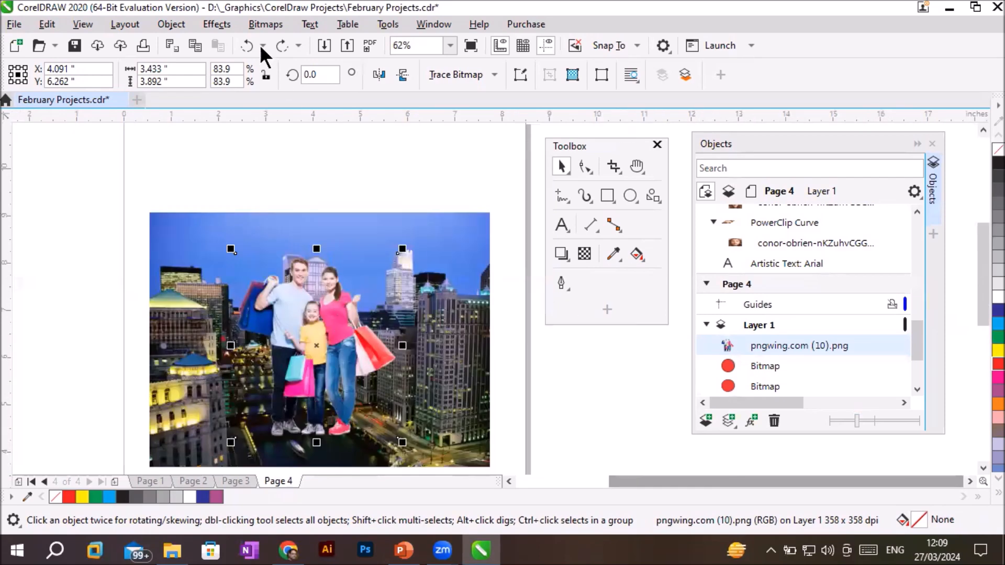
# Step: Apply Remove JPEG Artifacts to the family PNG while viewing the man's face at 2000%, and undo it
pyautogui.click(256, 25)
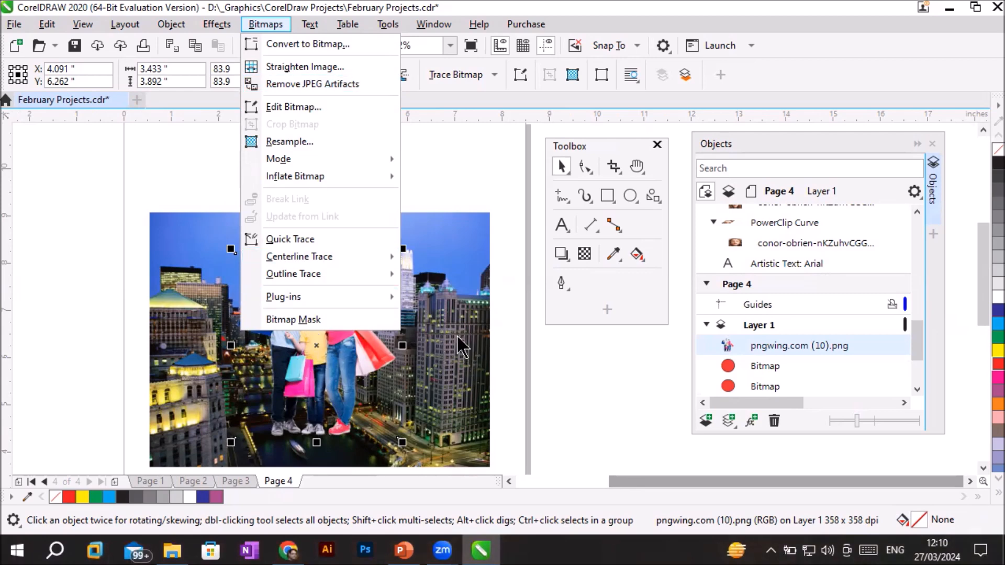
pyautogui.click(322, 358)
pyautogui.scroll(5, 309, 287)
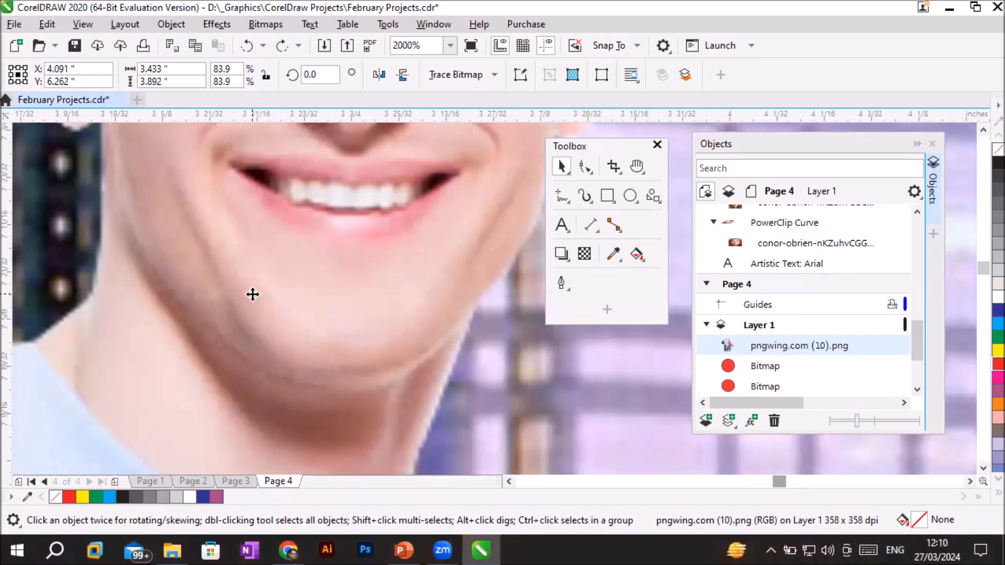
pyautogui.click(264, 26)
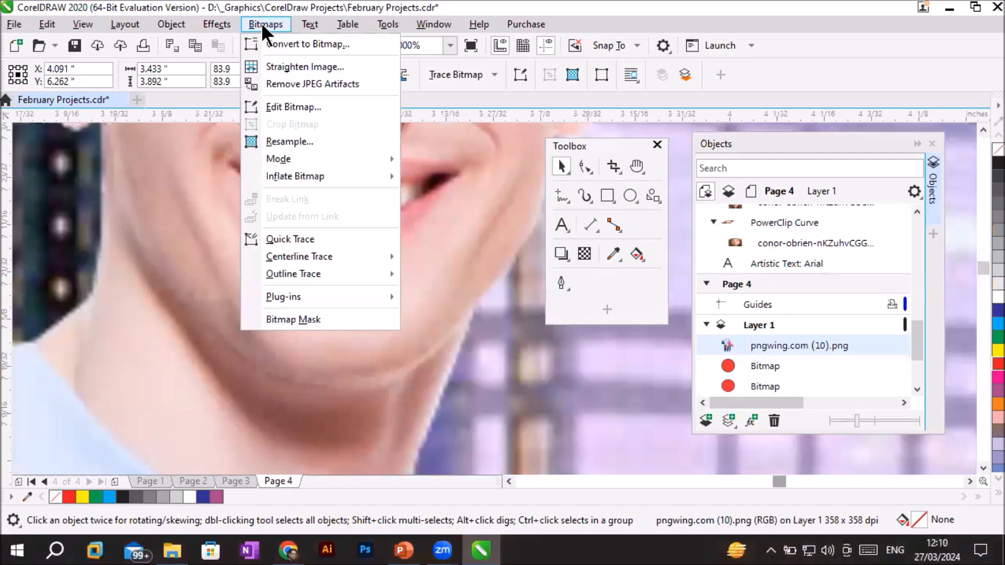
pyautogui.click(349, 85)
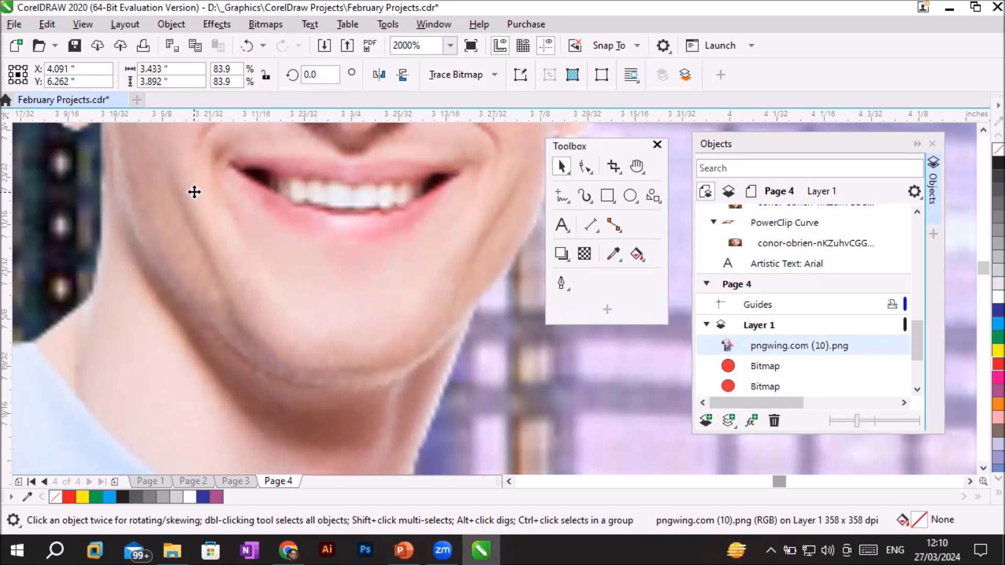
pyautogui.hotkey('ctrl', 'z')
# Step: Move the family PNG off the page, to the right of the city photo, at about X 11.97 and Y 5.15 inches
pyautogui.click(258, 22)
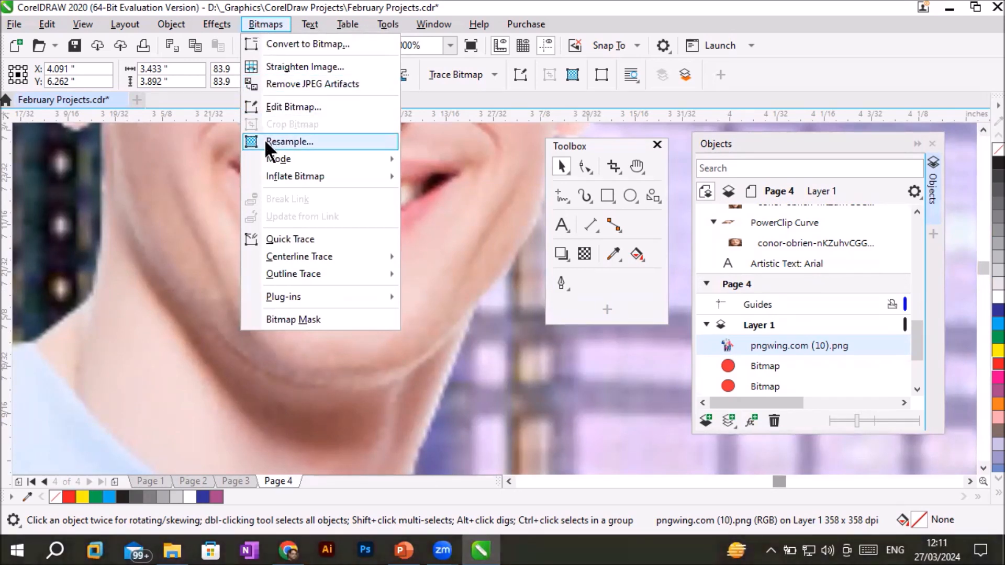
pyautogui.click(152, 198)
pyautogui.scroll(-4, 179, 199)
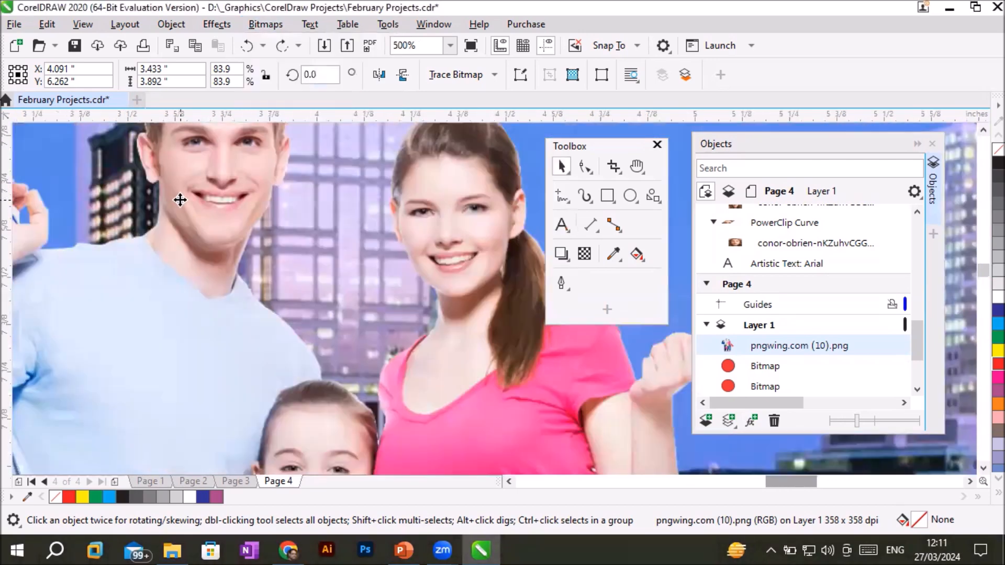
pyautogui.scroll(-1, 269, 252)
pyautogui.moveTo(250, 248); pyautogui.dragTo(559, 285)
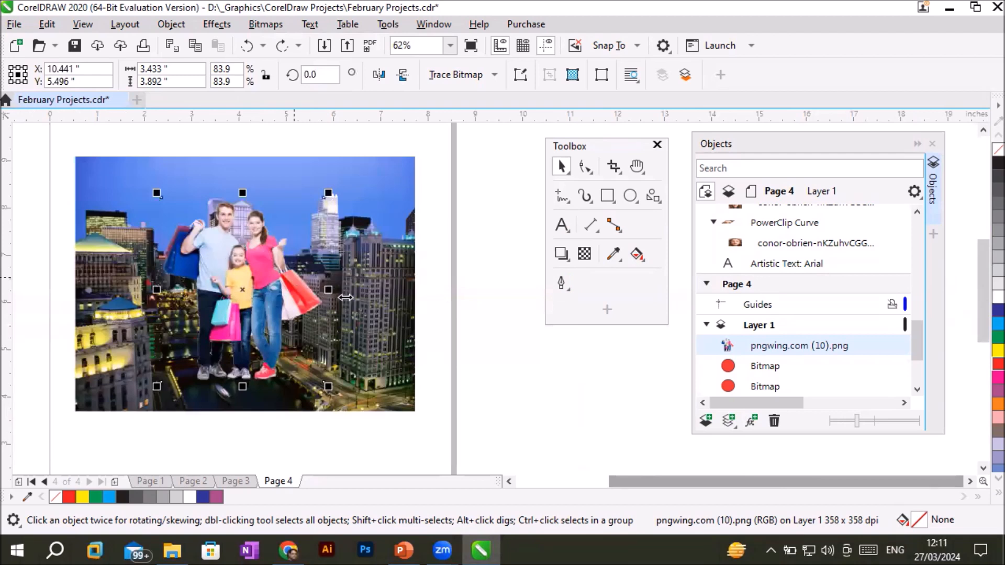
pyautogui.press('Escape')
pyautogui.moveTo(255, 306); pyautogui.dragTo(629, 357)
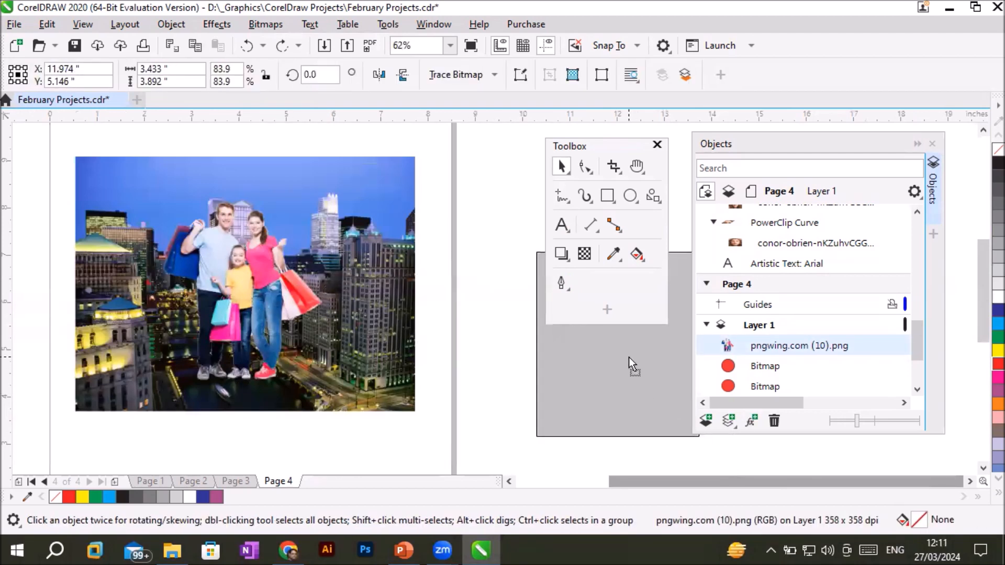
# Step: Select the city photo and examine its X and Y position values
pyautogui.click(293, 303)
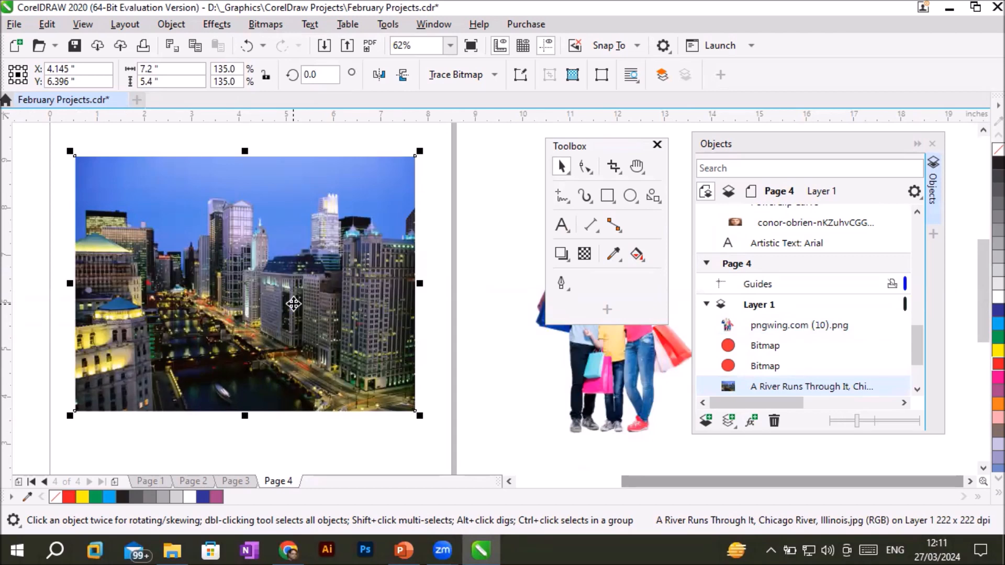
pyautogui.click(92, 68)
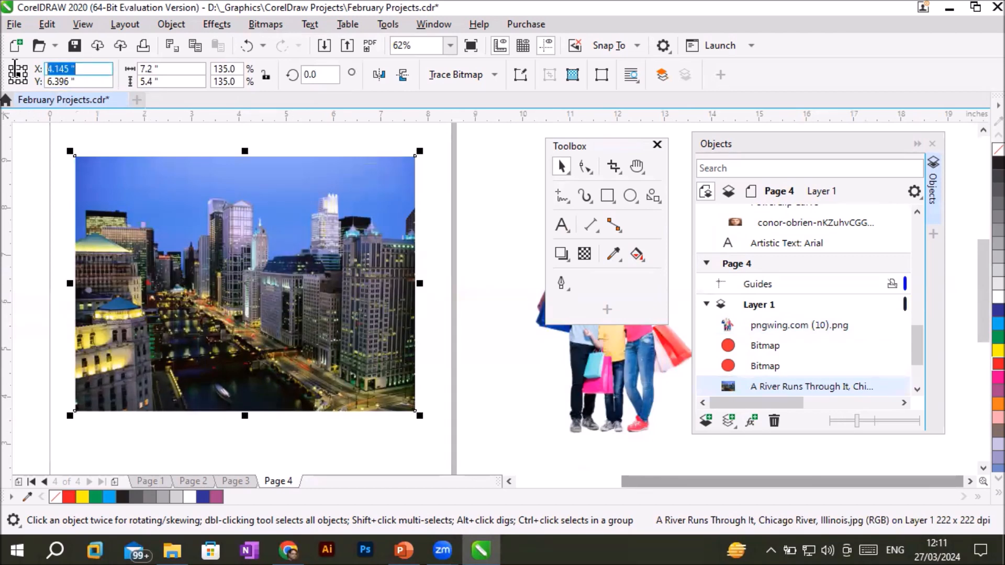
pyautogui.click(92, 81)
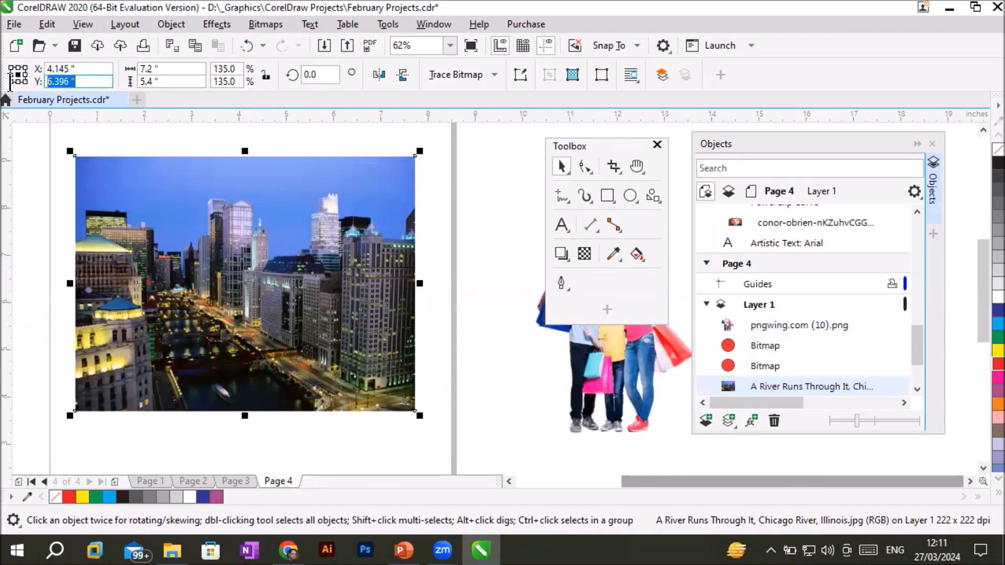
pyautogui.click(200, 257)
pyautogui.click(201, 257)
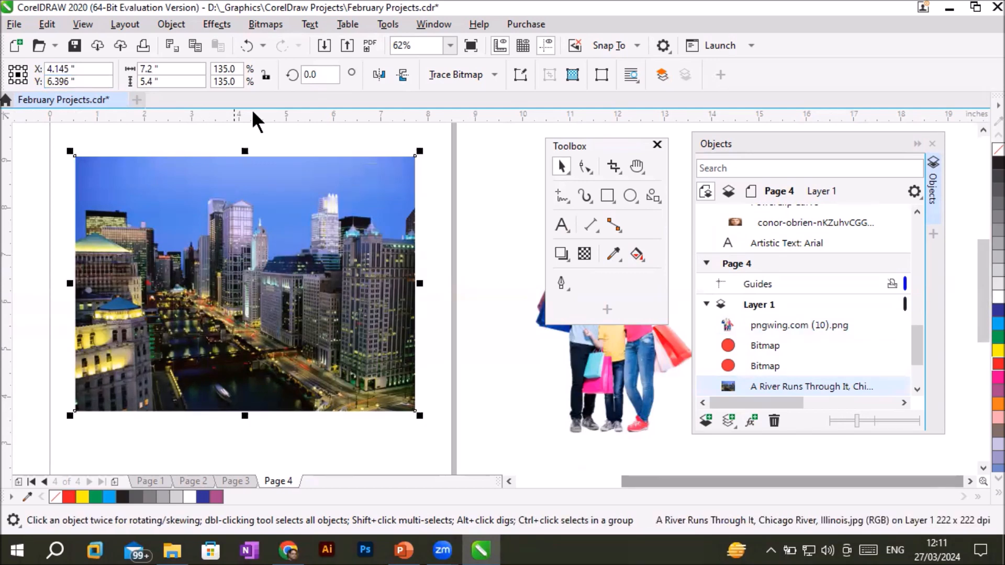
# Step: Open the Resample settings for the city photo and examine its width, height and resolution values
pyautogui.click(266, 22)
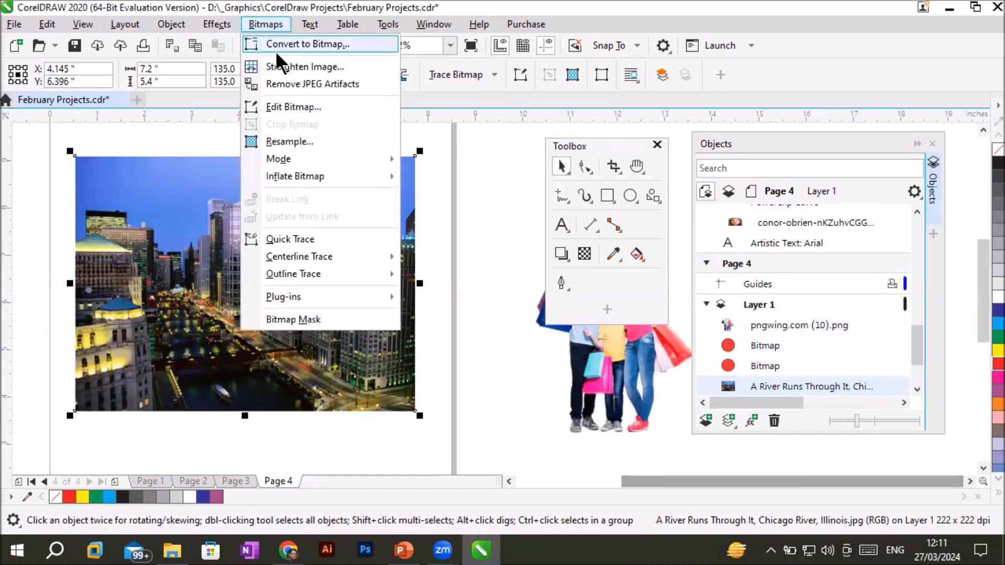
pyautogui.click(319, 143)
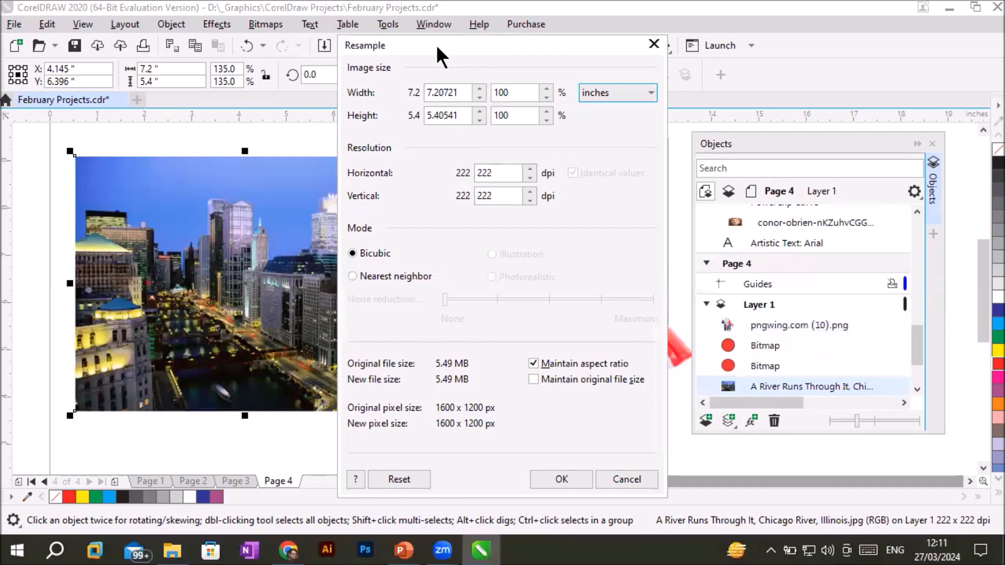
pyautogui.moveTo(435, 45); pyautogui.dragTo(573, 38)
pyautogui.click(577, 83)
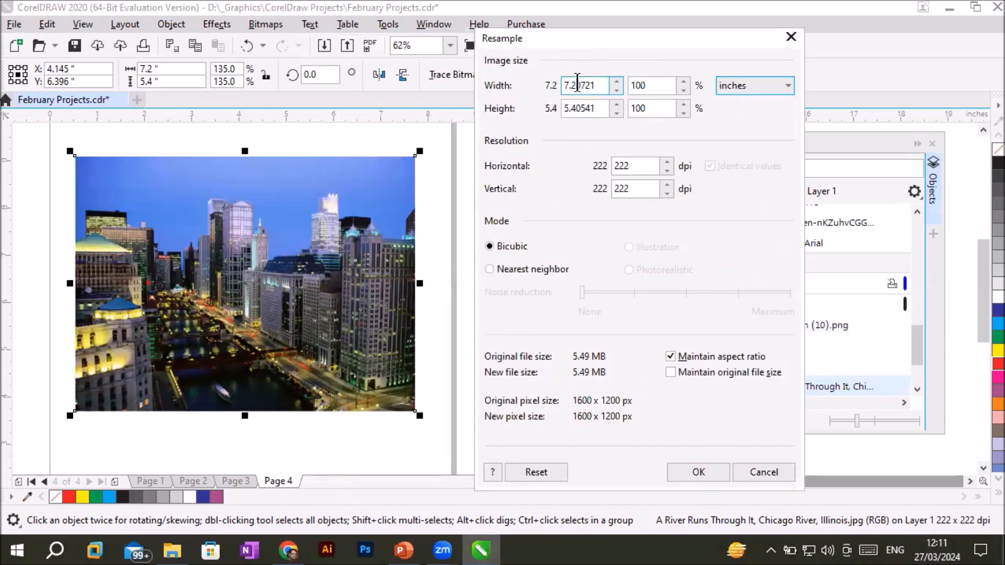
pyautogui.click(639, 166)
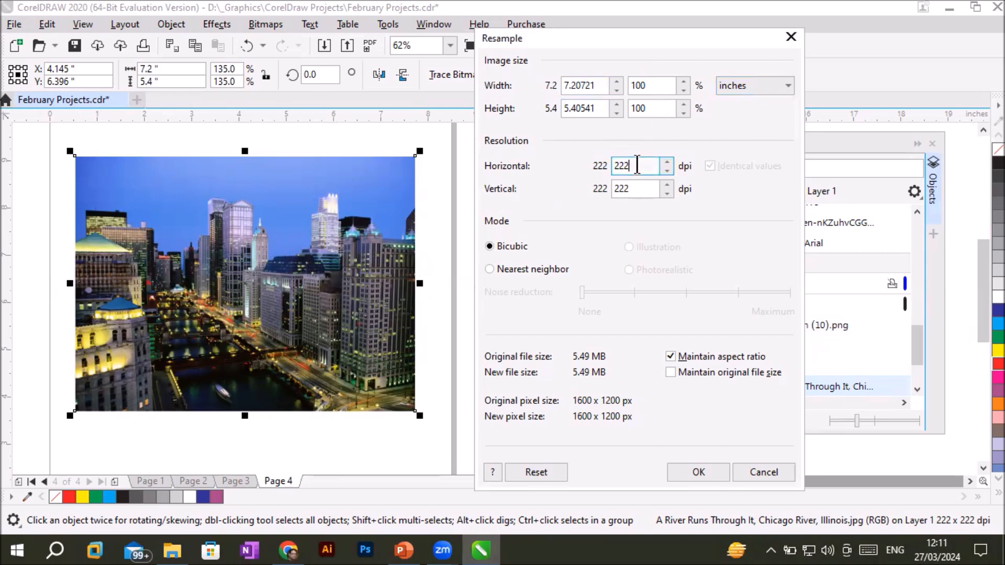
pyautogui.click(621, 188)
pyautogui.doubleClick(594, 85)
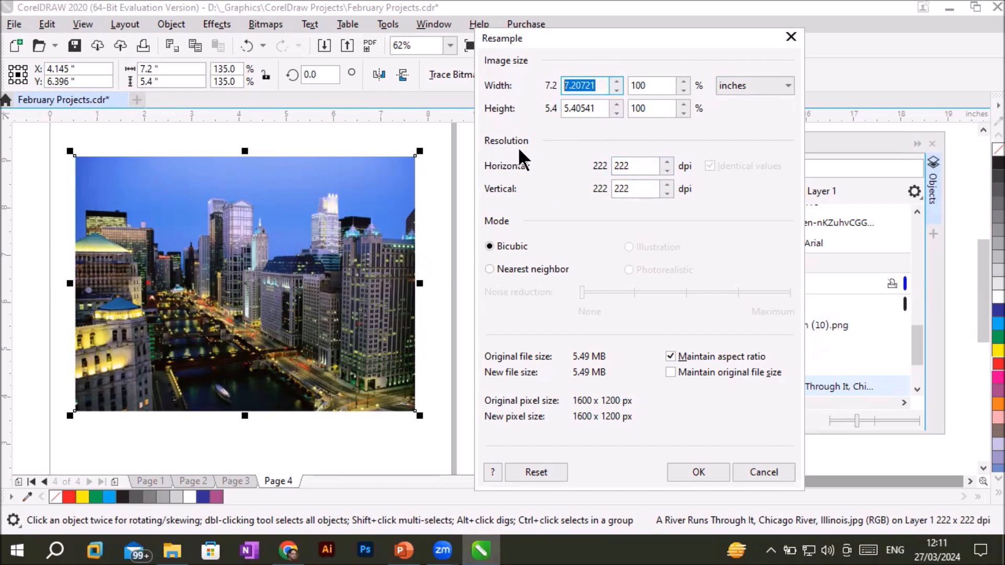
pyautogui.click(601, 86)
pyautogui.press('Tab')
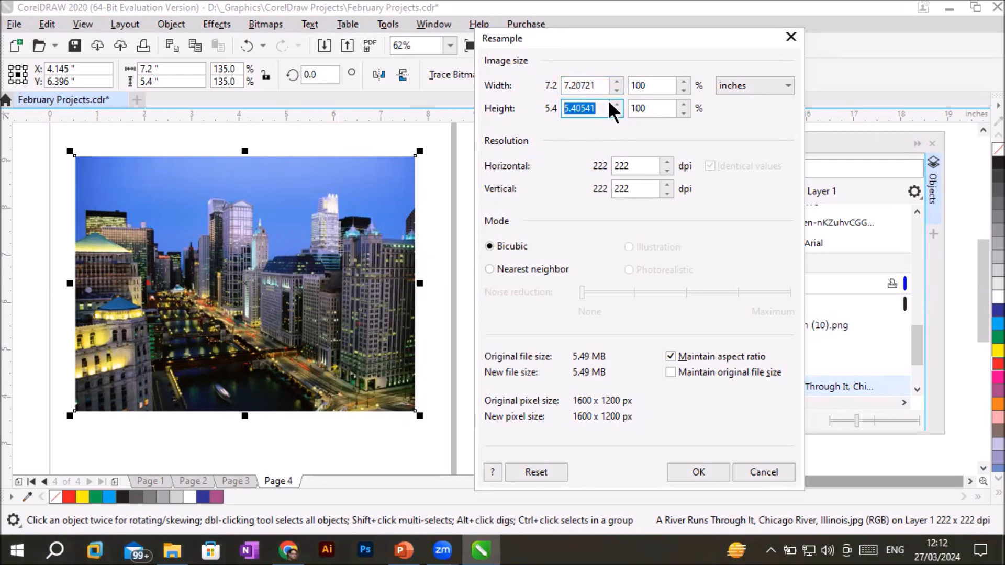
# Step: Turn Maintain aspect ratio off and back on in the resample settings
pyautogui.click(694, 351)
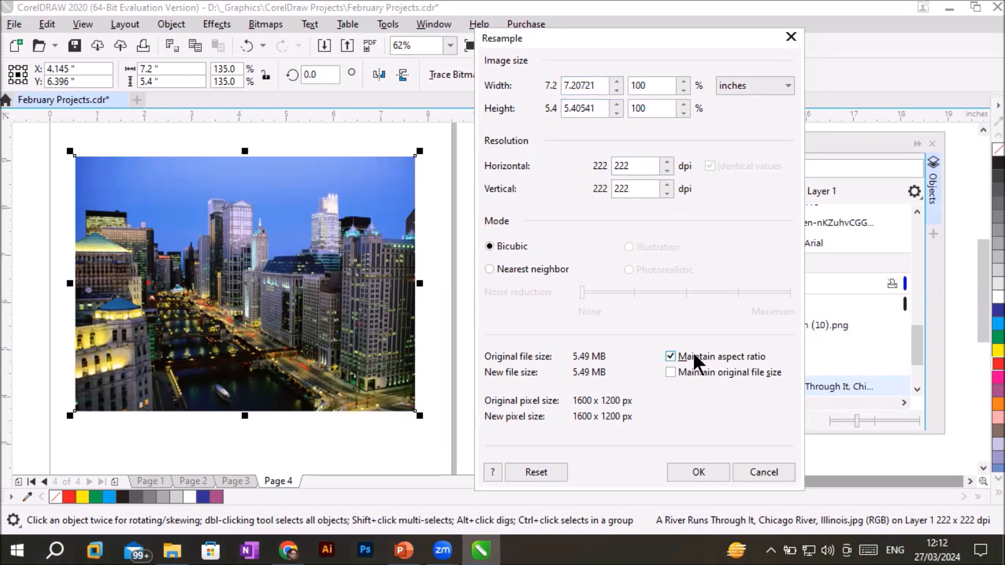
pyautogui.click(693, 352)
pyautogui.click(600, 90)
pyautogui.doubleClick(599, 86)
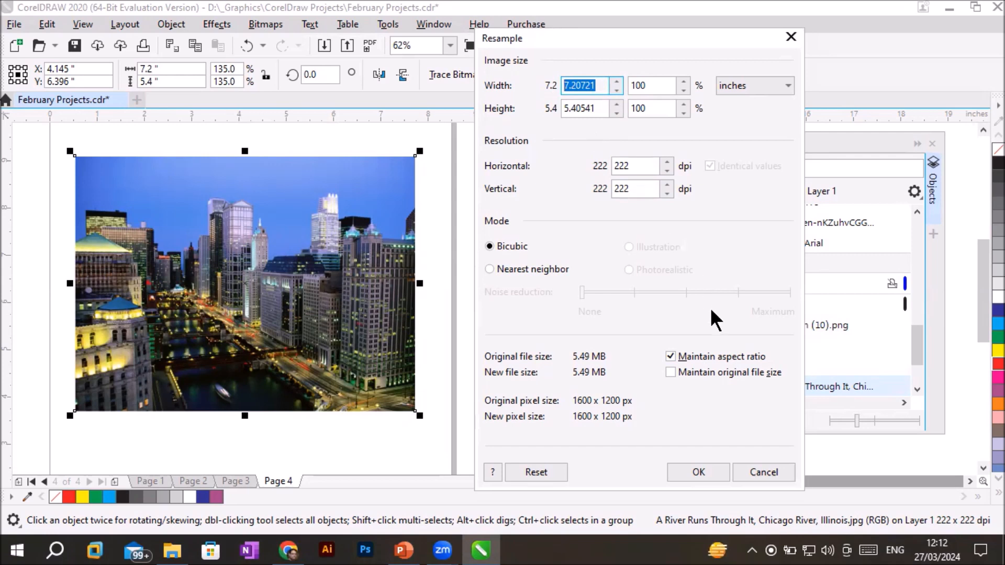
pyautogui.click(687, 356)
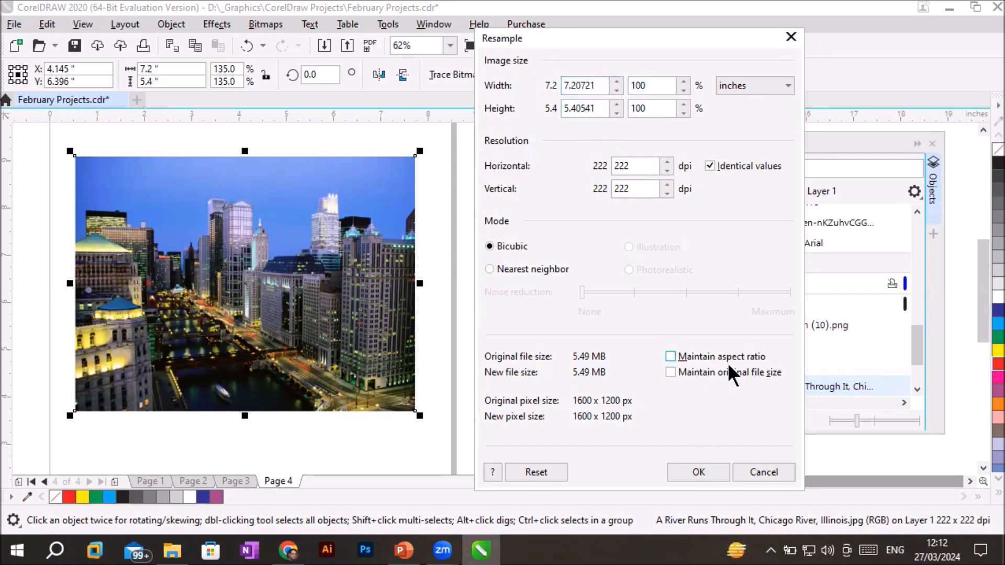
pyautogui.click(675, 358)
# Step: Set the resample width to 8 inches with the aspect ratio maintained
pyautogui.doubleClick(597, 86)
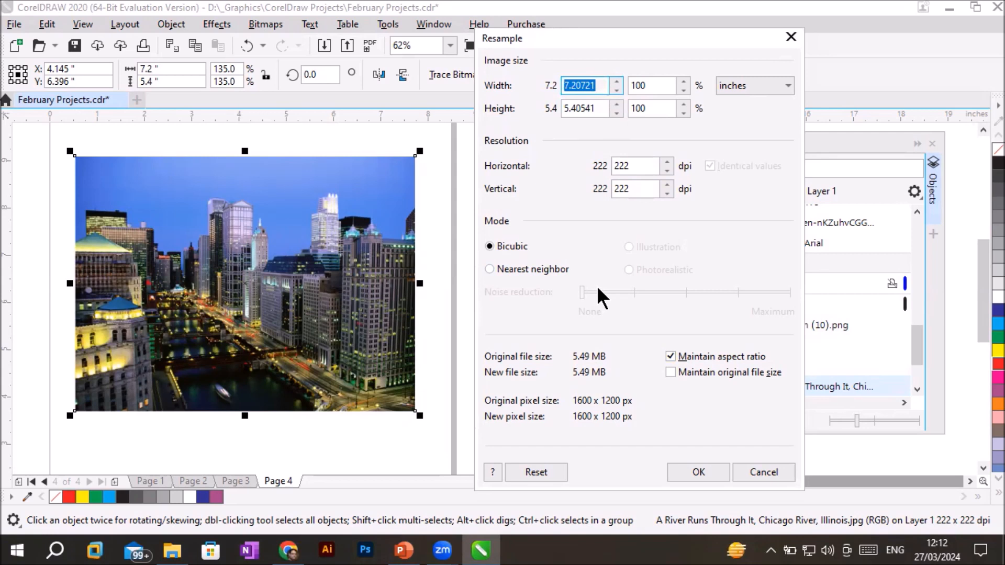
pyautogui.write('5')
pyautogui.press('BackSpace')
pyautogui.write('8')
pyautogui.click(595, 109)
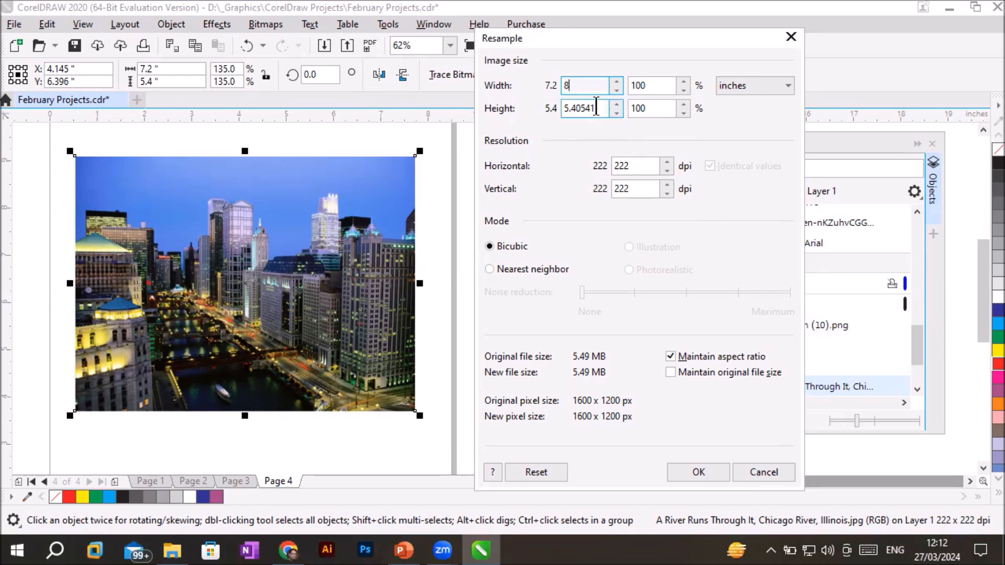
pyautogui.click(584, 109)
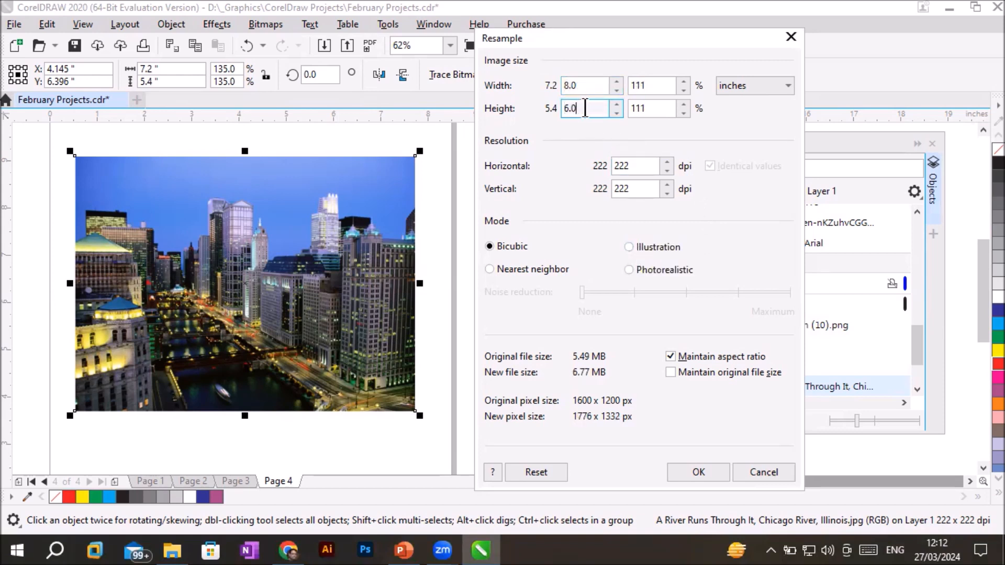
pyautogui.click(662, 85)
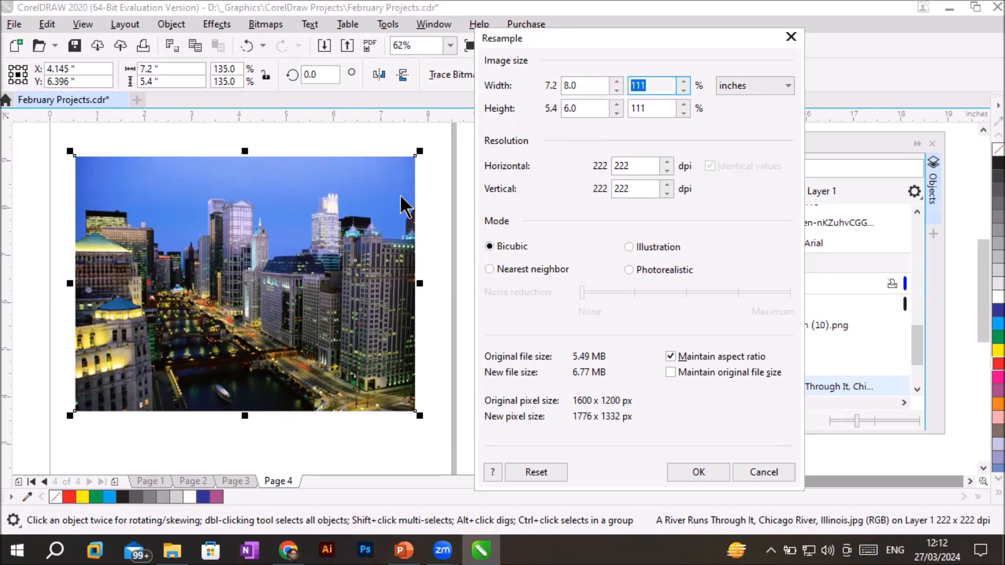
# Step: Set the resample resolution to 400 dpi and apply the resampling to the city photo
pyautogui.moveTo(638, 166); pyautogui.dragTo(603, 170)
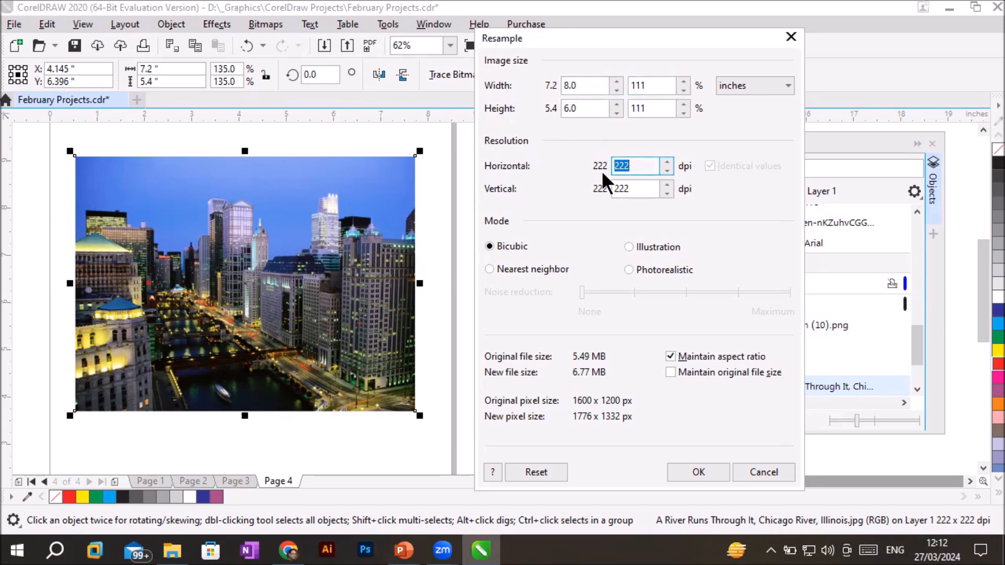
pyautogui.write('400')
pyautogui.click(648, 189)
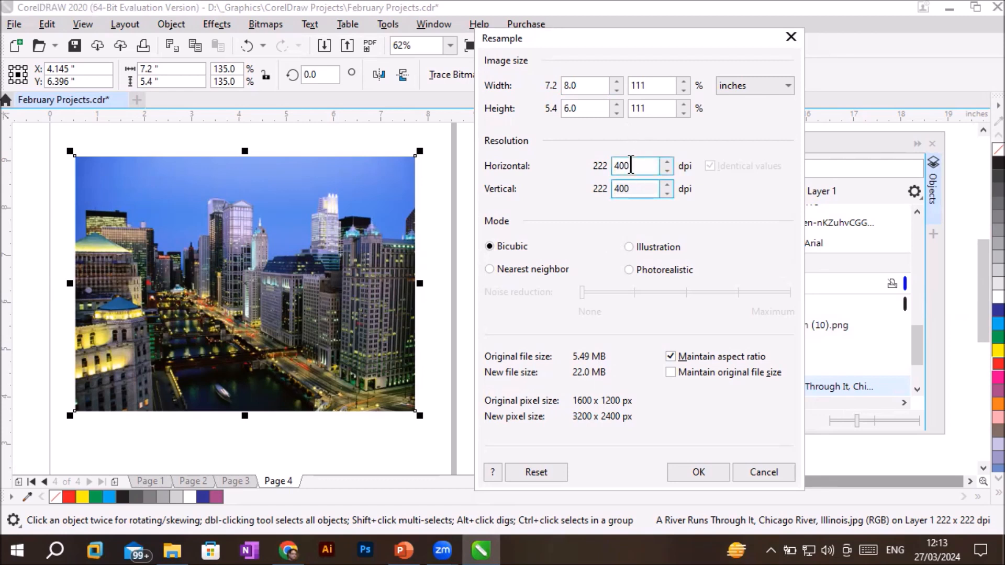
pyautogui.moveTo(641, 166); pyautogui.dragTo(567, 157)
pyautogui.moveTo(626, 188); pyautogui.dragTo(607, 207)
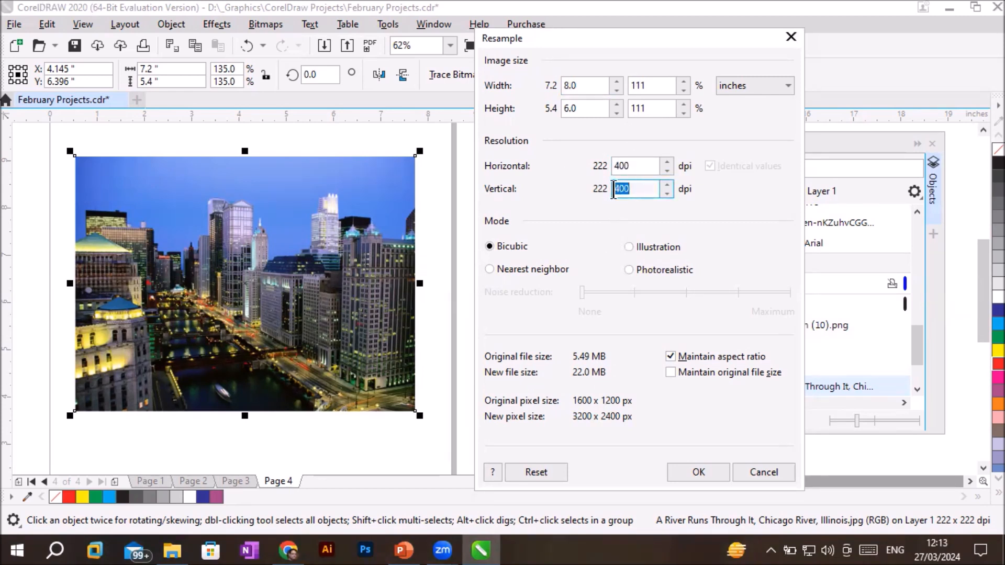
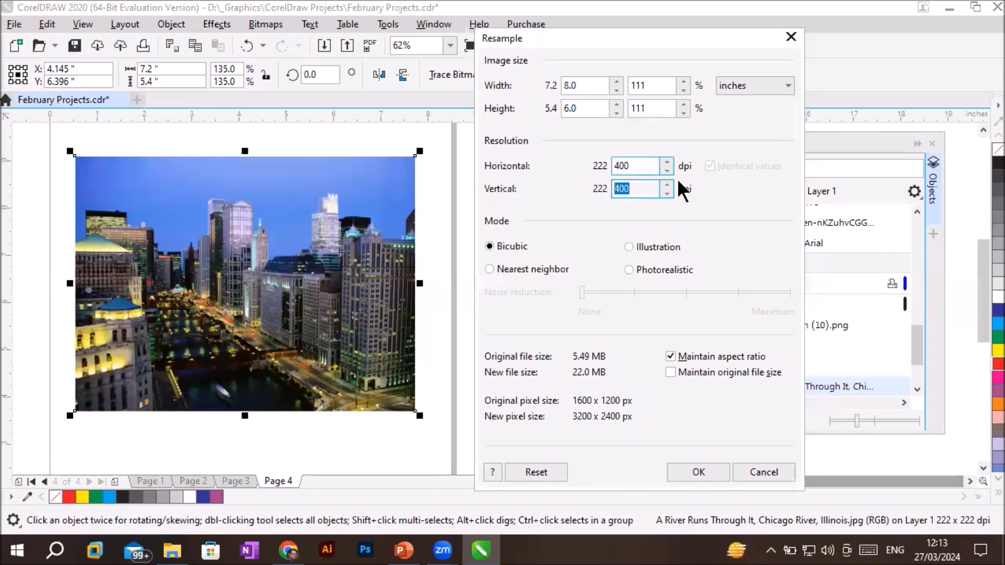
pyautogui.click(683, 467)
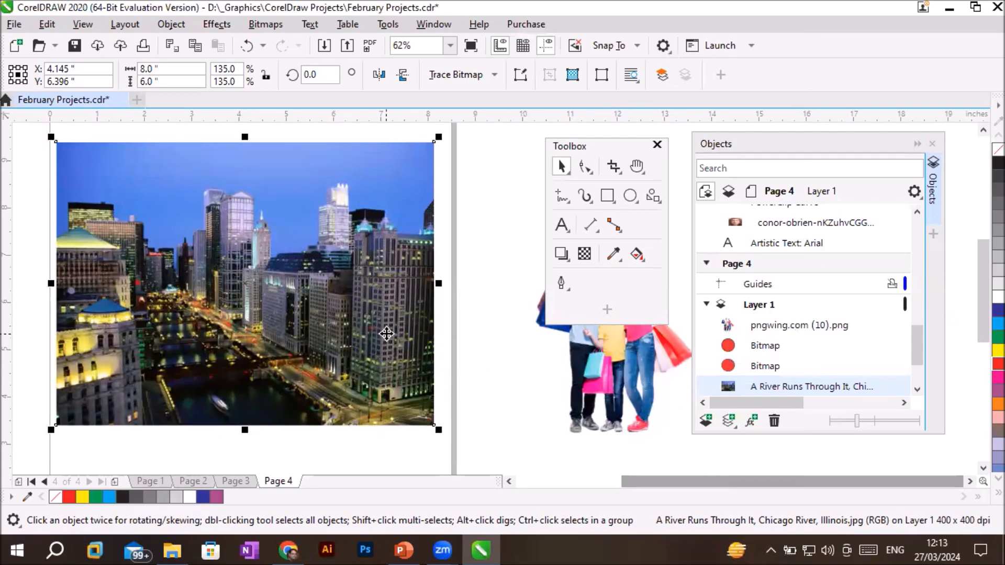
# Step: Examine the resampled city photo's detail around the dark-roofed building and sky at magnifications up to 2000% and beyond
pyautogui.scroll(1, 288, 228)
pyautogui.scroll(4, 288, 228)
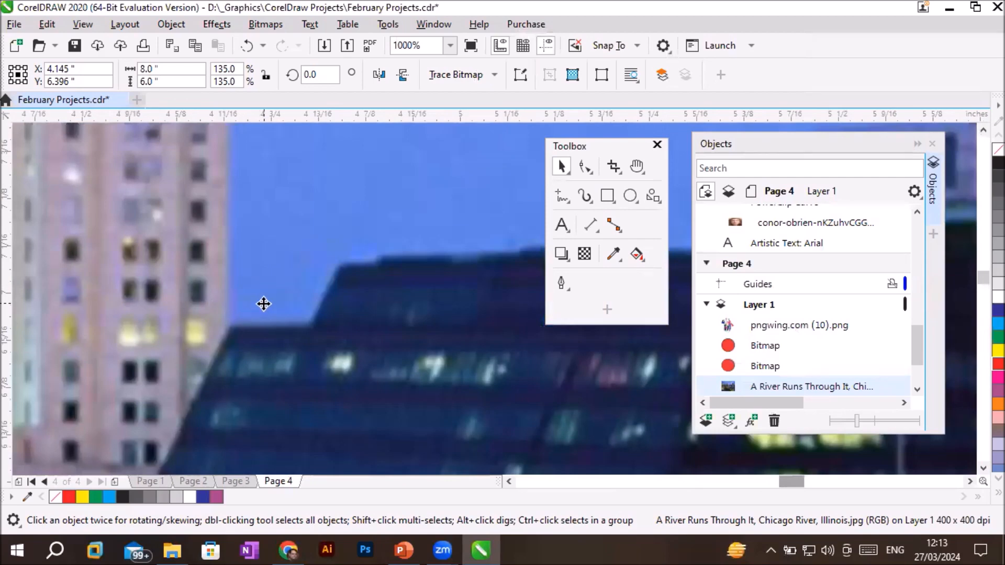
pyautogui.scroll(2, 261, 307)
pyautogui.scroll(-1, 268, 305)
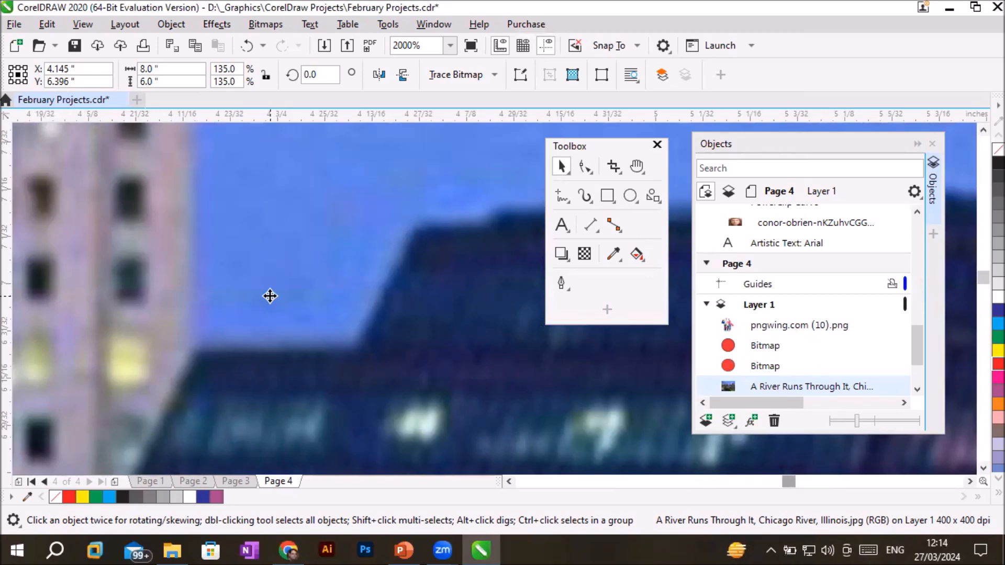
pyautogui.scroll(-3, 347, 283)
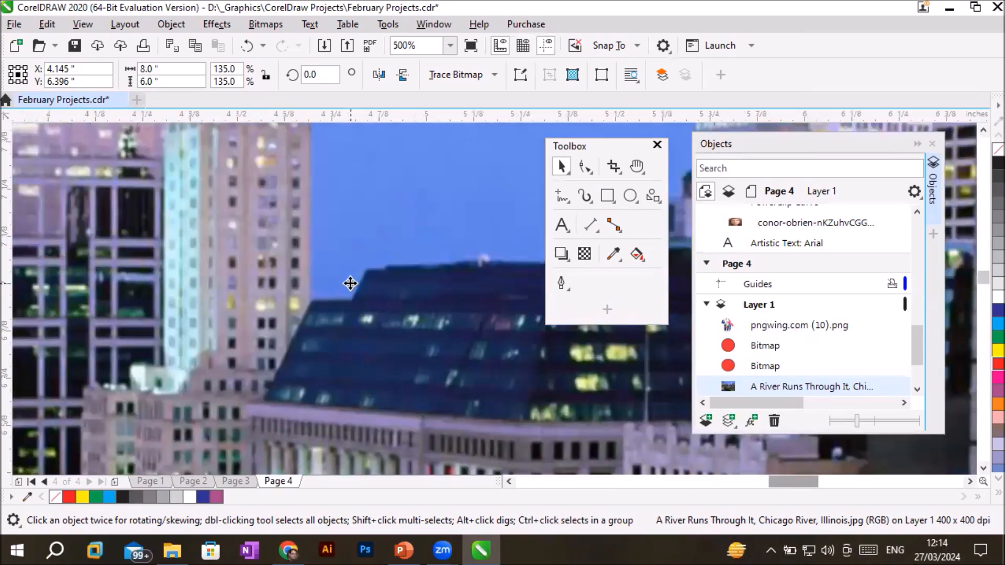
pyautogui.scroll(-1, 396, 301)
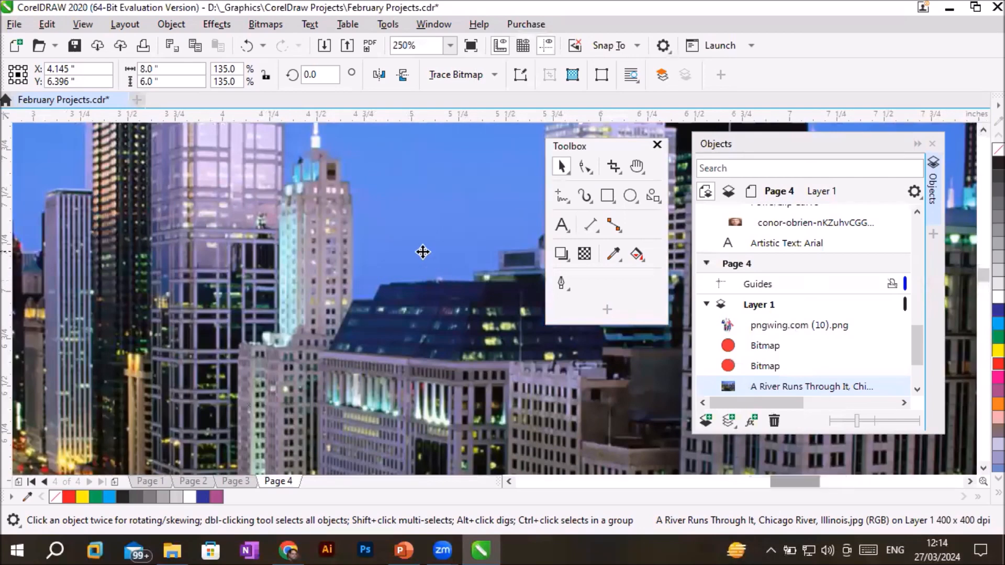
pyautogui.scroll(2, 421, 252)
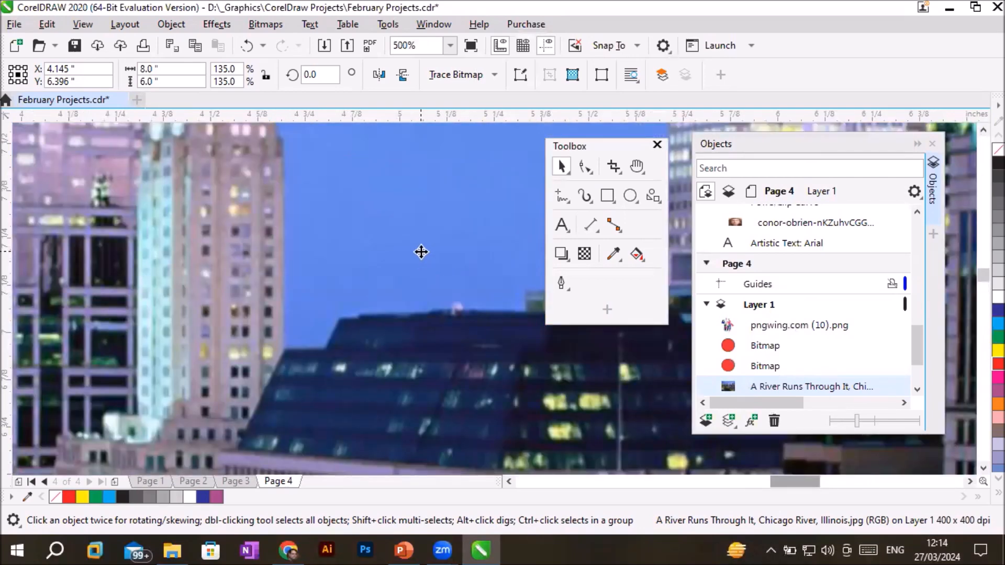
pyautogui.scroll(-2, 421, 252)
pyautogui.scroll(-1, 418, 253)
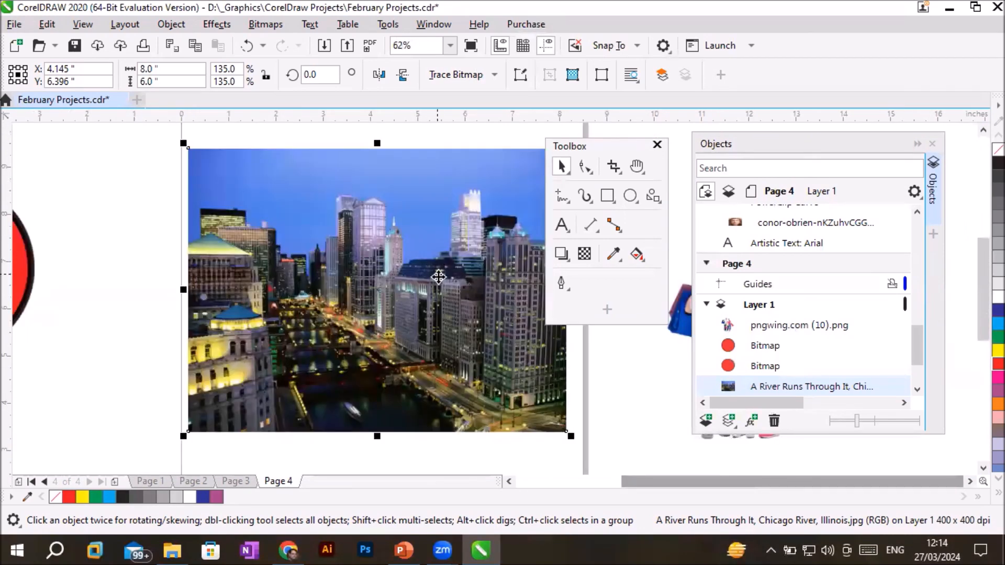
pyautogui.scroll(-1, 437, 275)
pyautogui.scroll(1, 481, 264)
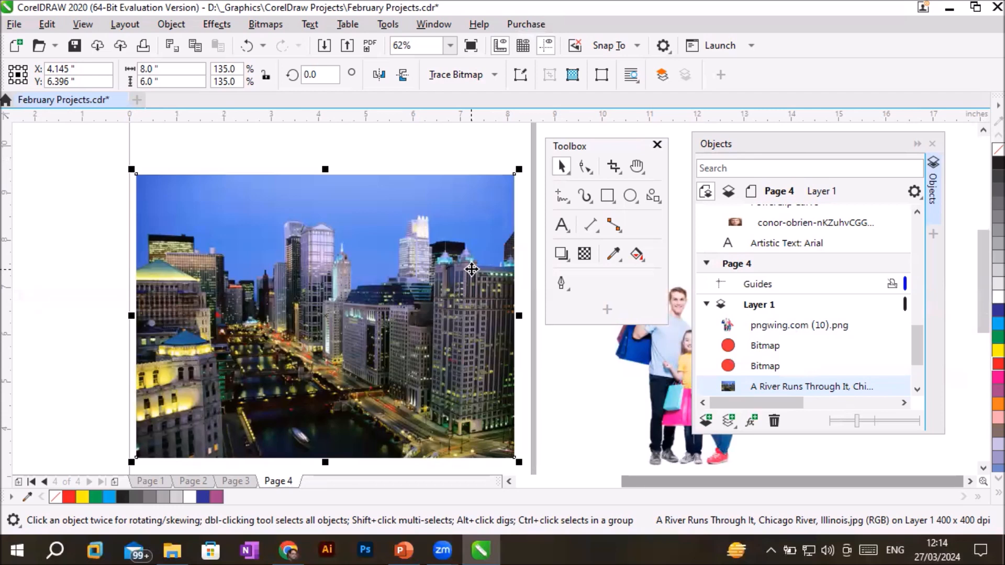
pyautogui.click(268, 26)
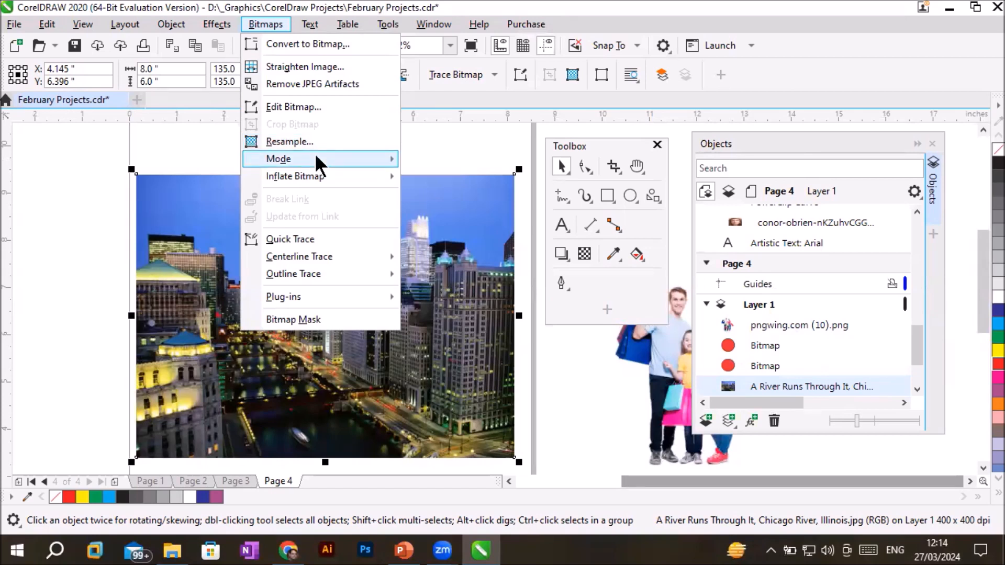
pyautogui.moveTo(316, 155)
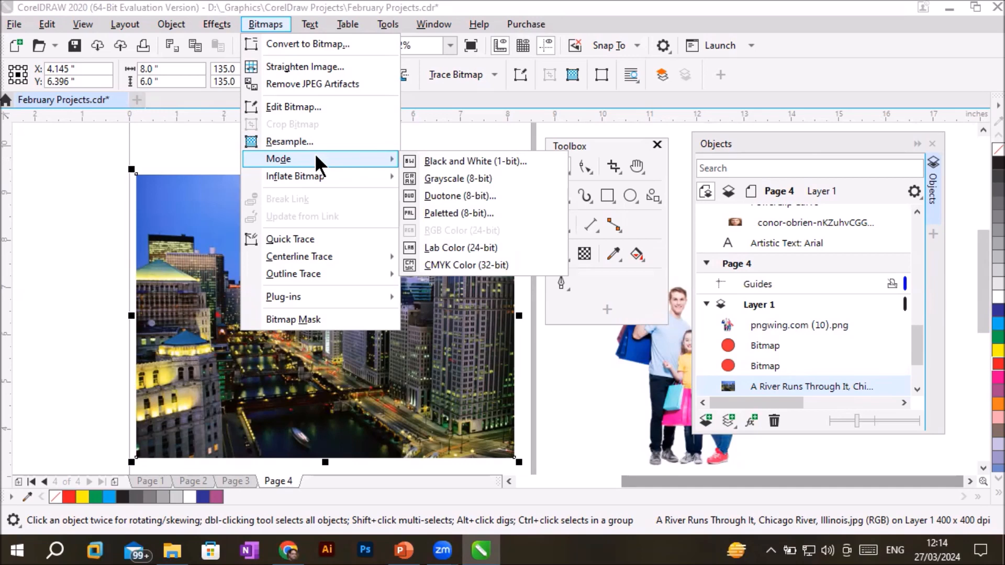
pyautogui.click(168, 184)
# Step: Shift the city photo up the page and place a duplicate directly below it, at about X 4.145 and Y 2.206 inches
pyautogui.scroll(-2, 182, 197)
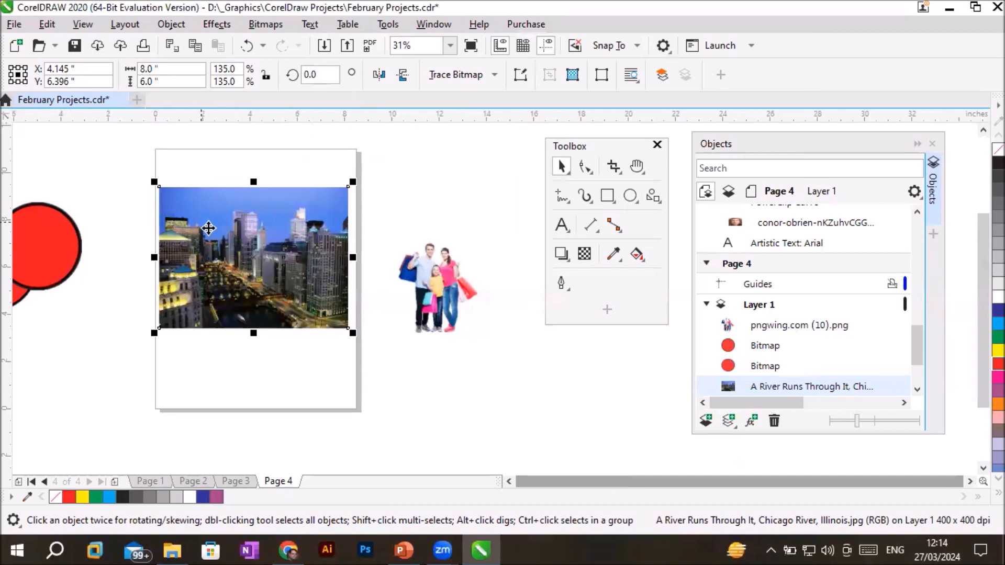
pyautogui.moveTo(215, 255); pyautogui.dragTo(218, 359)
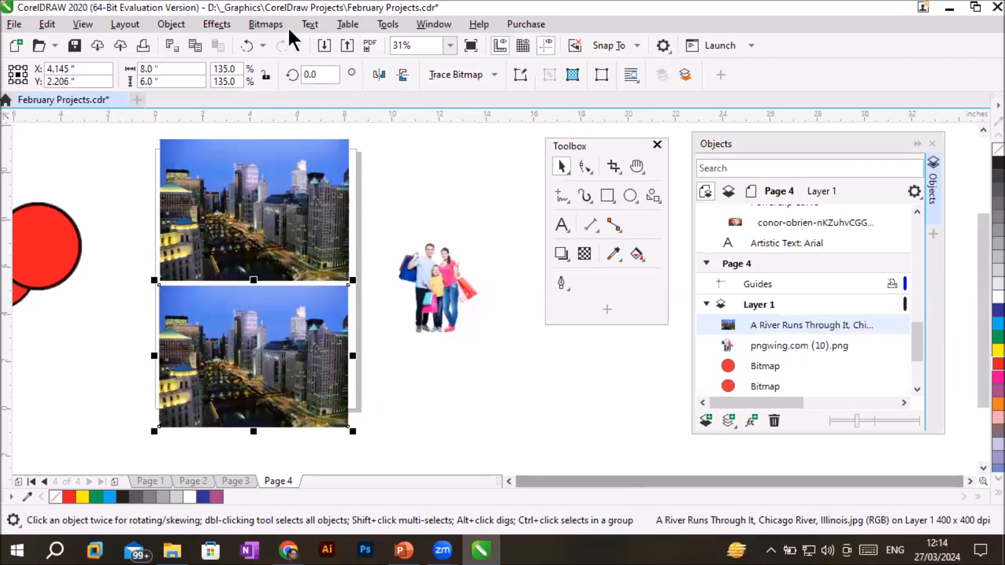
# Step: Open the Black and White (1-bit) mode conversion for the lower city photo and shift its dialog slightly upward
pyautogui.click(250, 26)
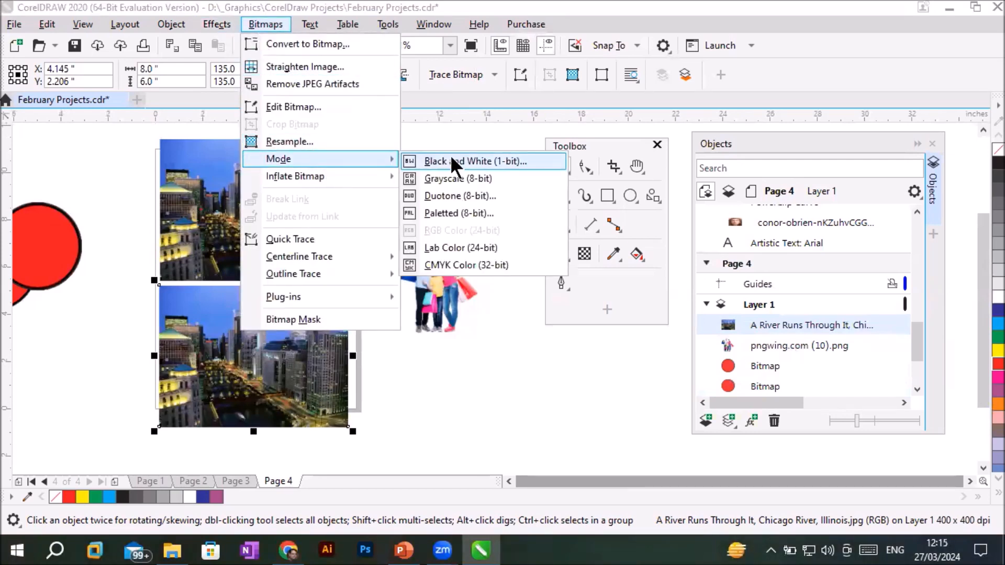
pyautogui.click(450, 157)
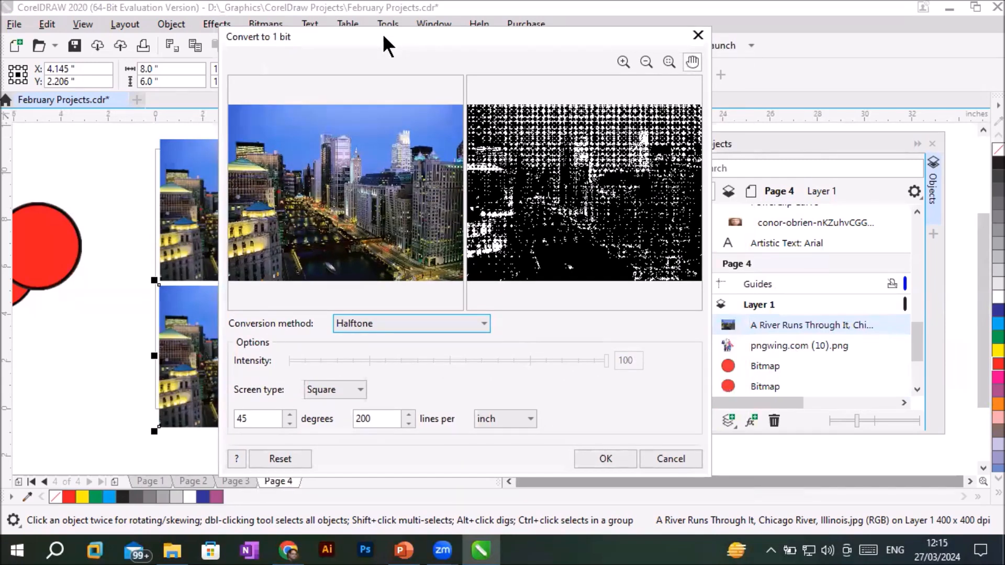
pyautogui.moveTo(379, 31); pyautogui.dragTo(366, 13)
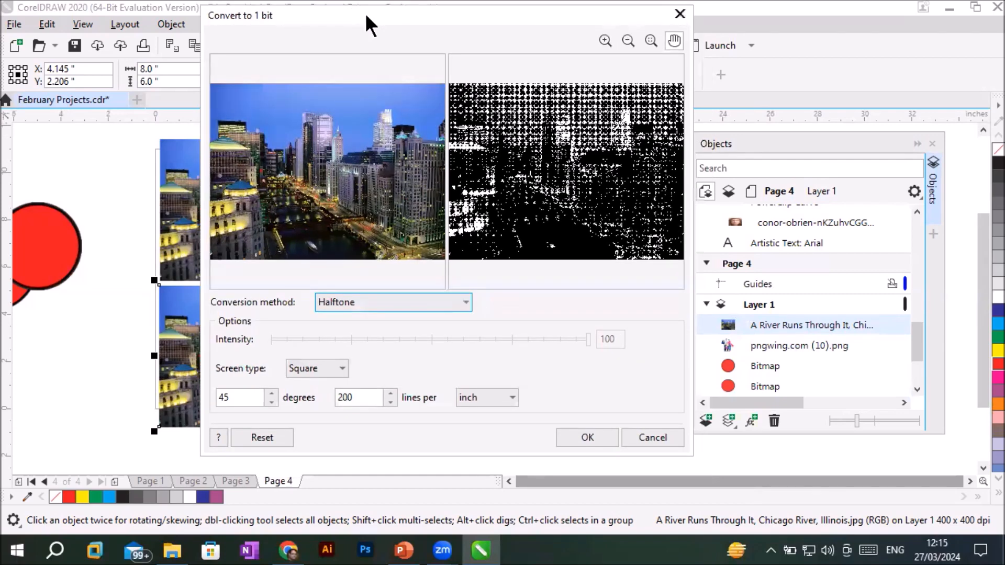
# Step: Preview the 1-bit conversion with the Line Art, Ordered and Jarvis methods in turn
pyautogui.click(459, 313)
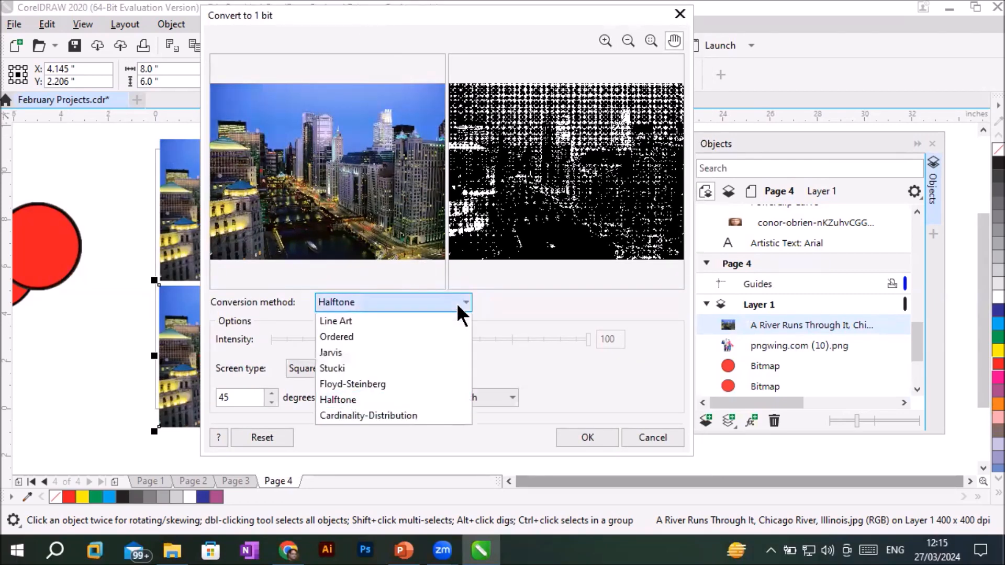
pyautogui.click(408, 323)
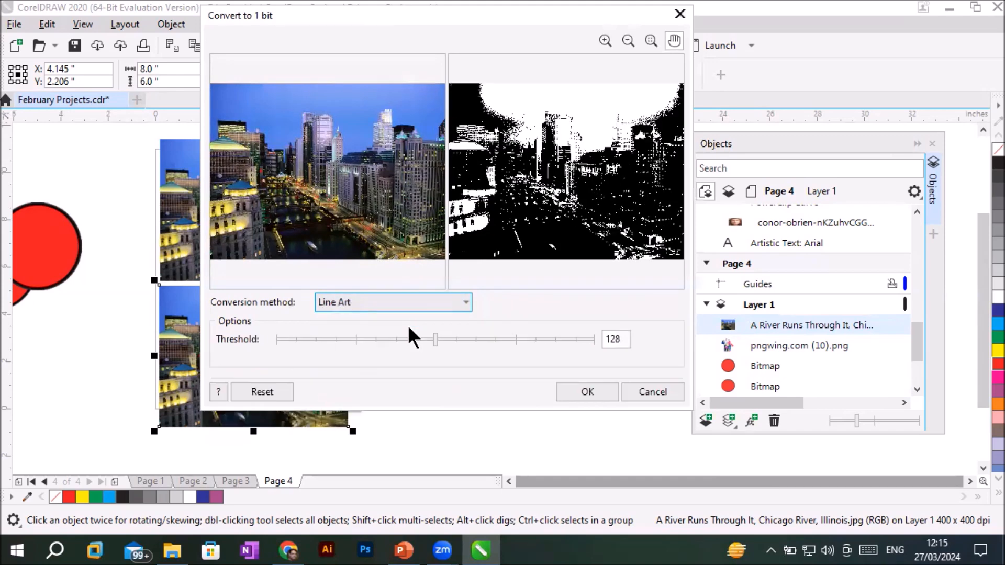
pyautogui.click(421, 301)
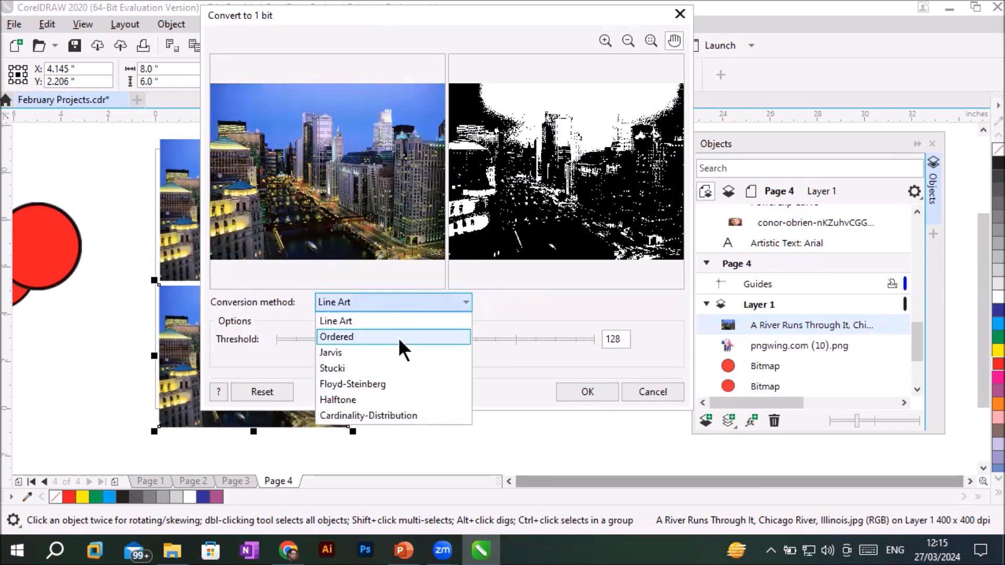
pyautogui.click(401, 338)
pyautogui.click(419, 302)
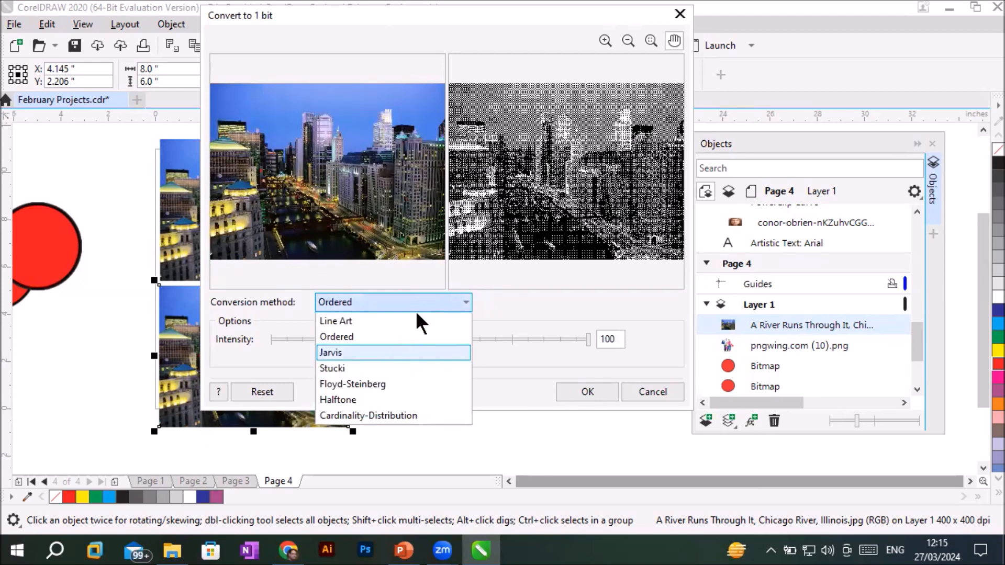
pyautogui.click(401, 354)
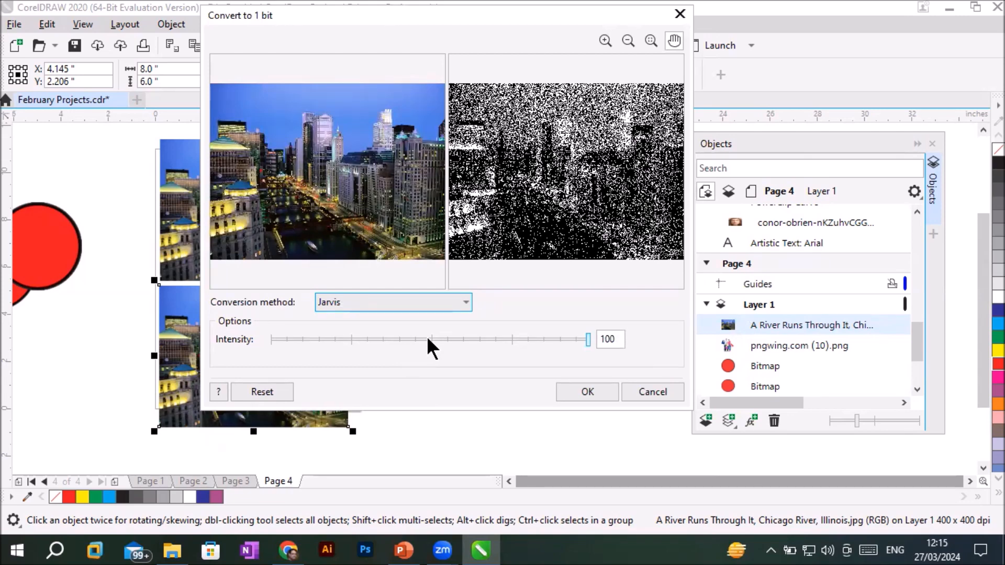
# Step: Preview the conversion with the Stucki method, followed by the Floyd-Steinberg method
pyautogui.click(432, 303)
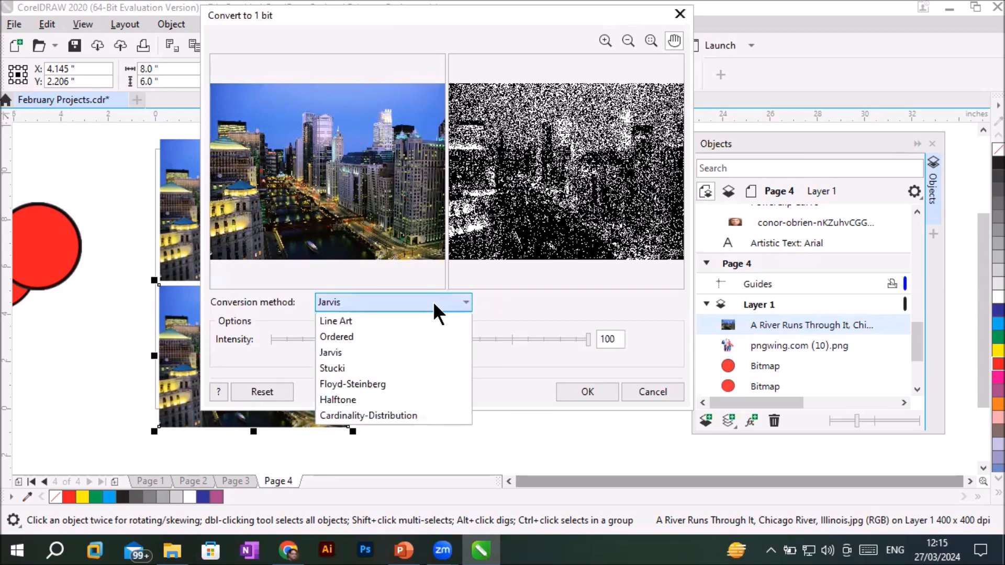
pyautogui.click(429, 369)
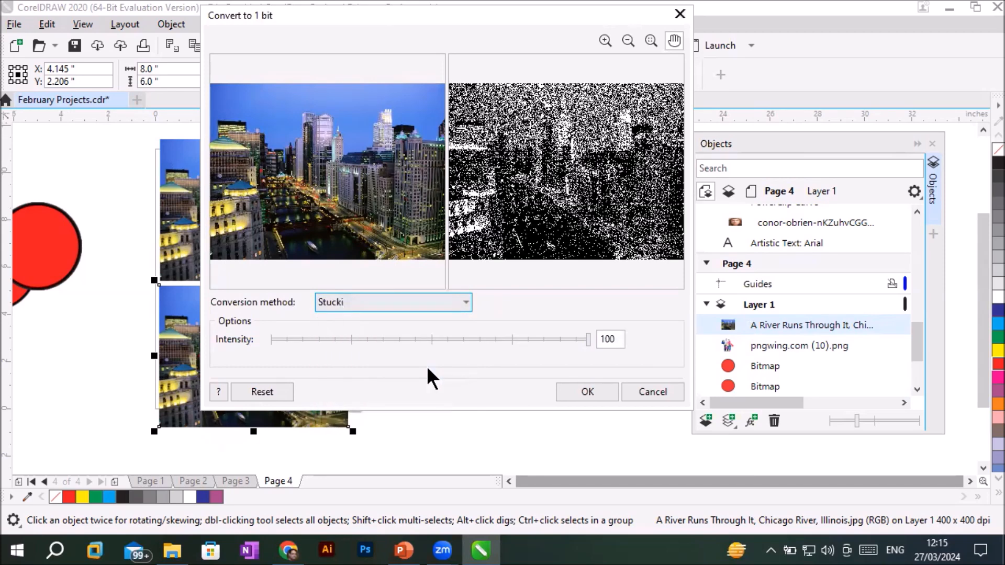
pyautogui.click(417, 299)
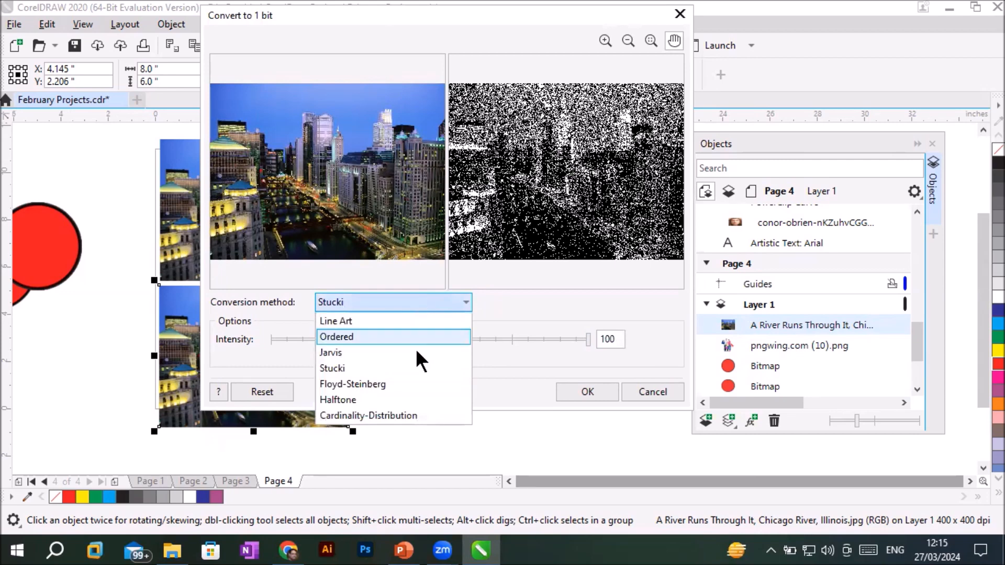
pyautogui.click(404, 383)
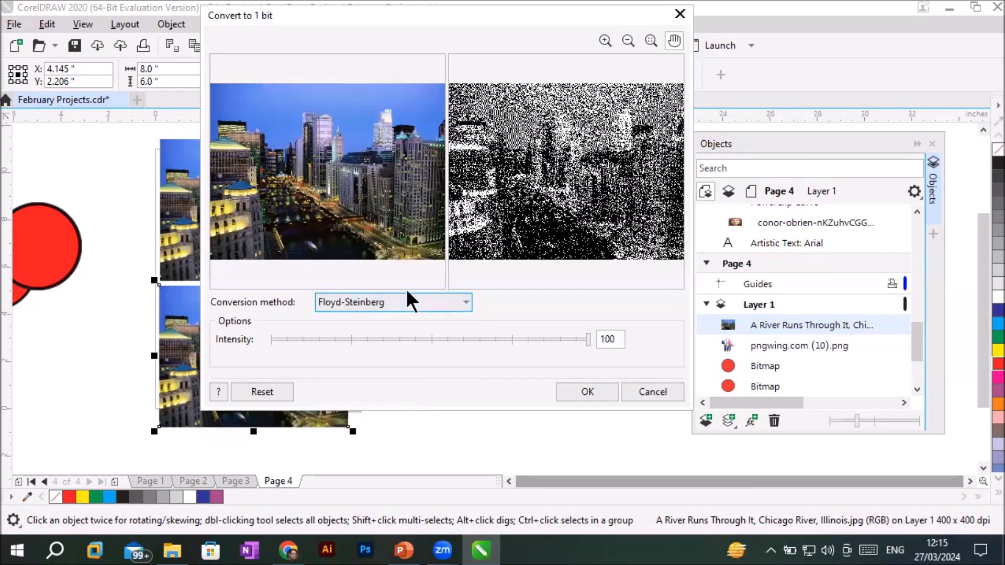
# Step: Set the conversion method to Halftone and magnify the preview around the towers in the city skyline
pyautogui.click(406, 302)
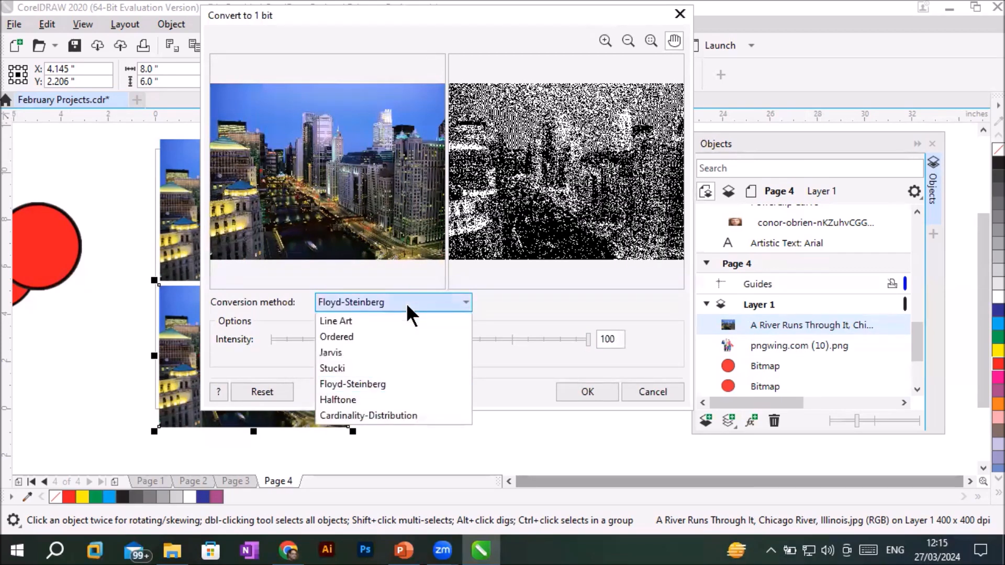
pyautogui.click(369, 398)
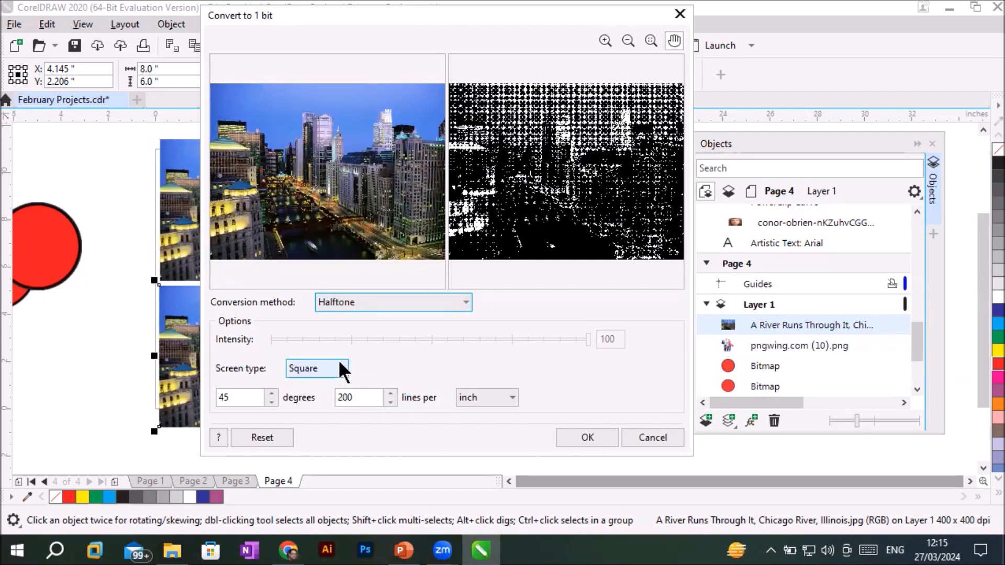
pyautogui.click(605, 40)
pyautogui.click(594, 124)
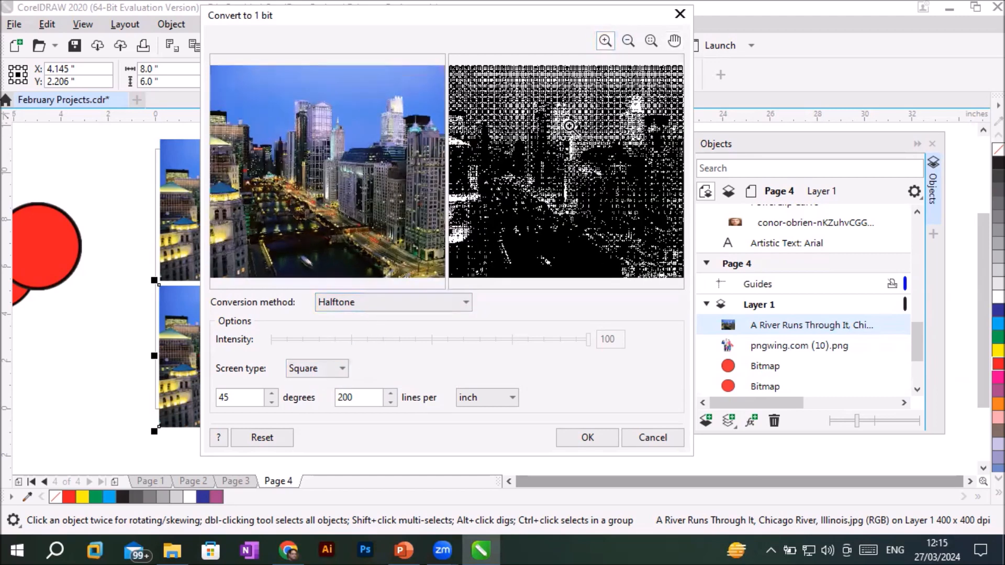
pyautogui.click(553, 127)
pyautogui.click(549, 110)
pyautogui.click(529, 129)
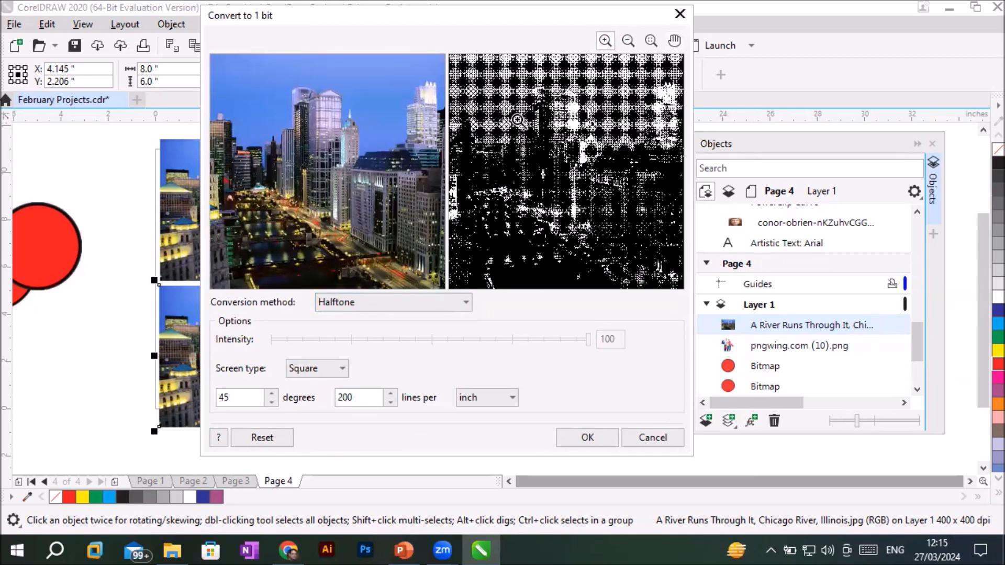
# Step: Try the Round, Line and Cross halftone screen types in turn, ending on Square
pyautogui.click(340, 370)
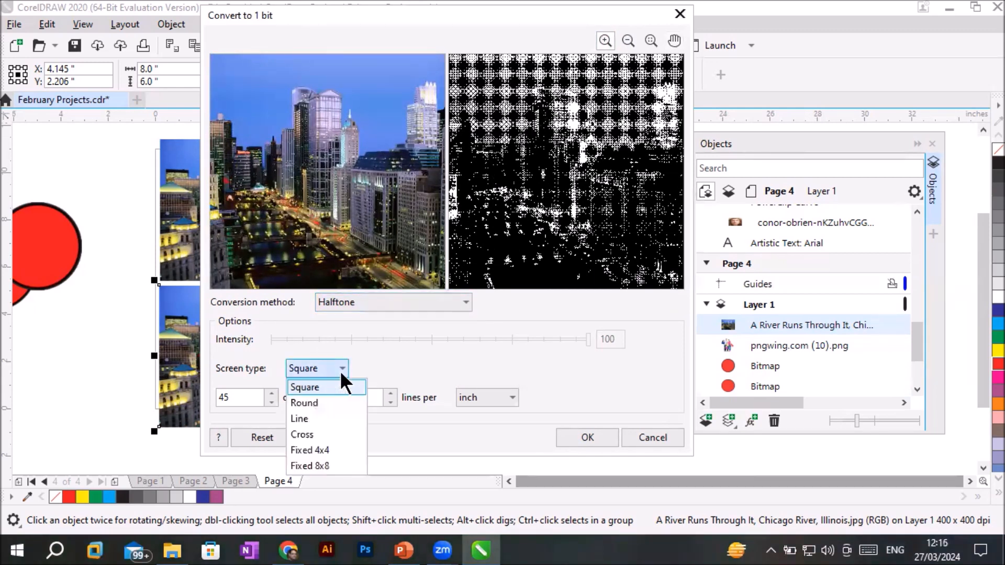
pyautogui.click(333, 402)
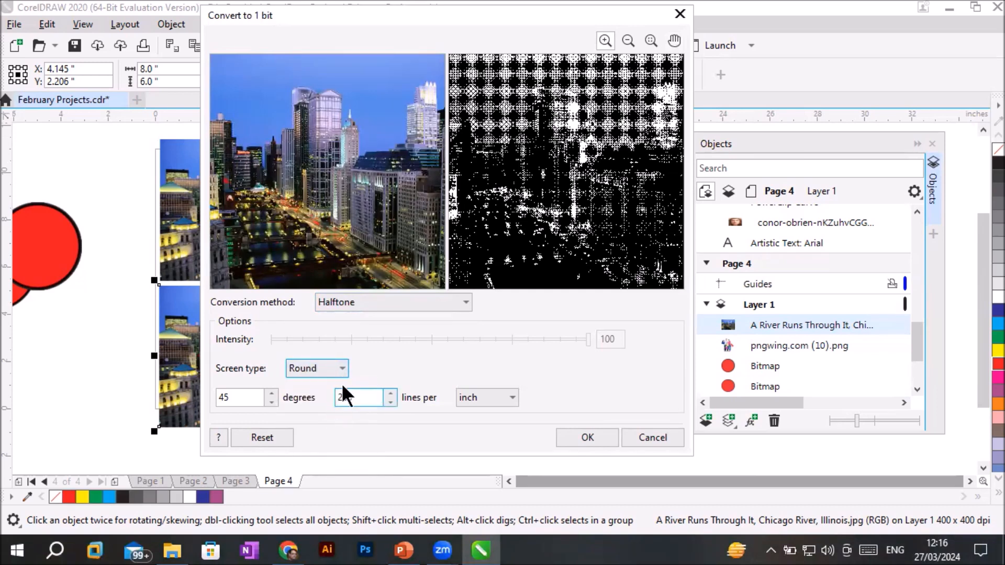
pyautogui.click(341, 368)
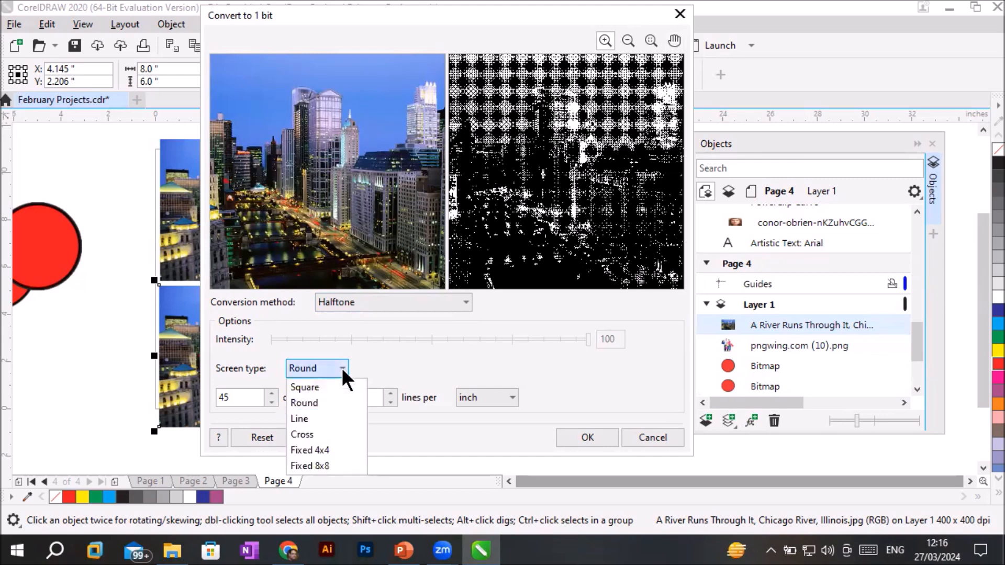
pyautogui.click(325, 420)
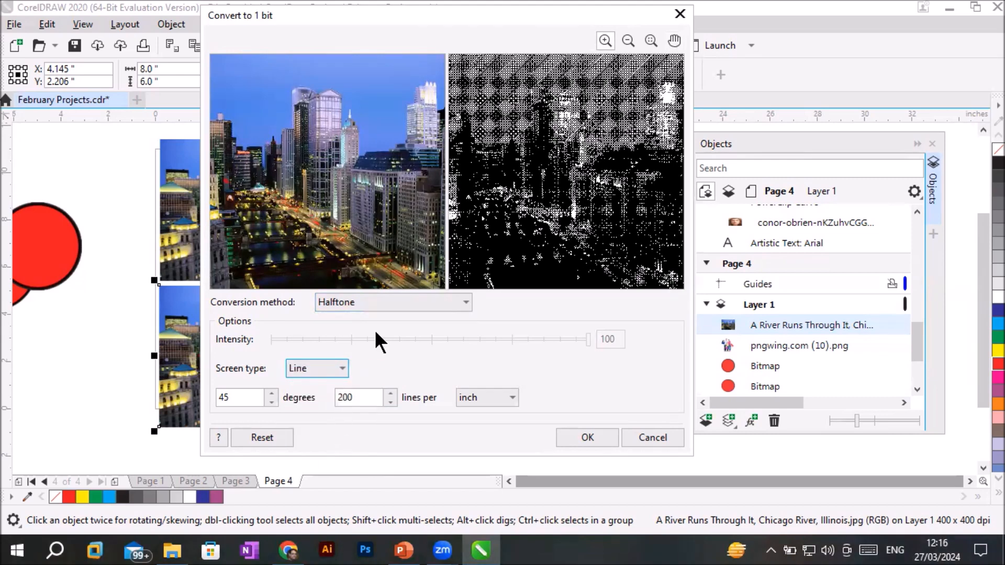
pyautogui.click(315, 369)
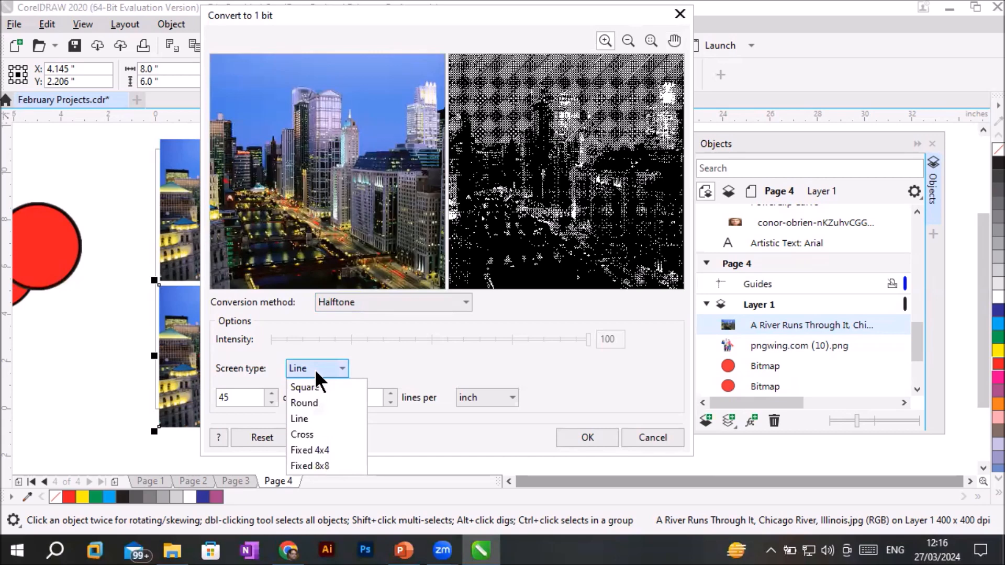
pyautogui.click(326, 433)
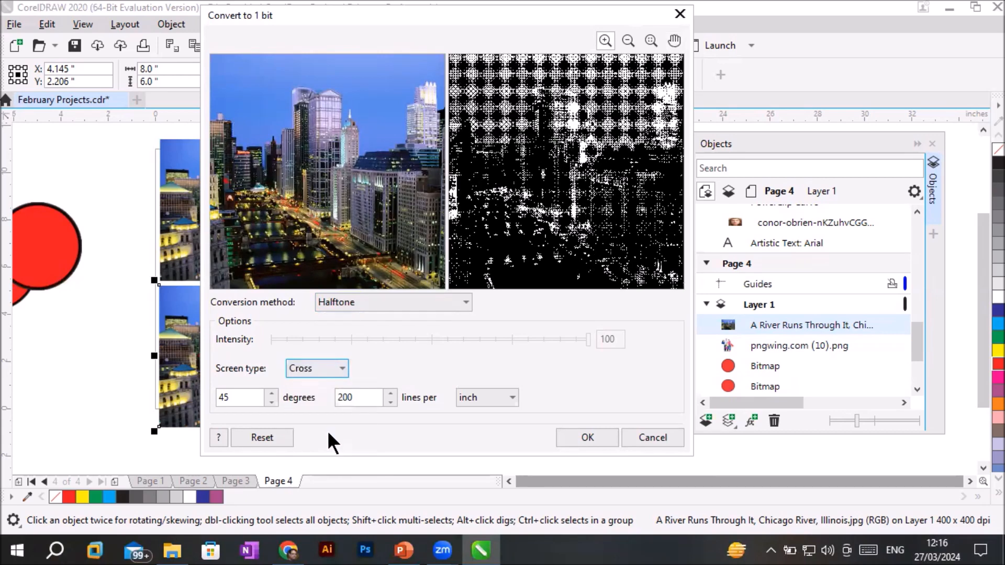
pyautogui.click(332, 369)
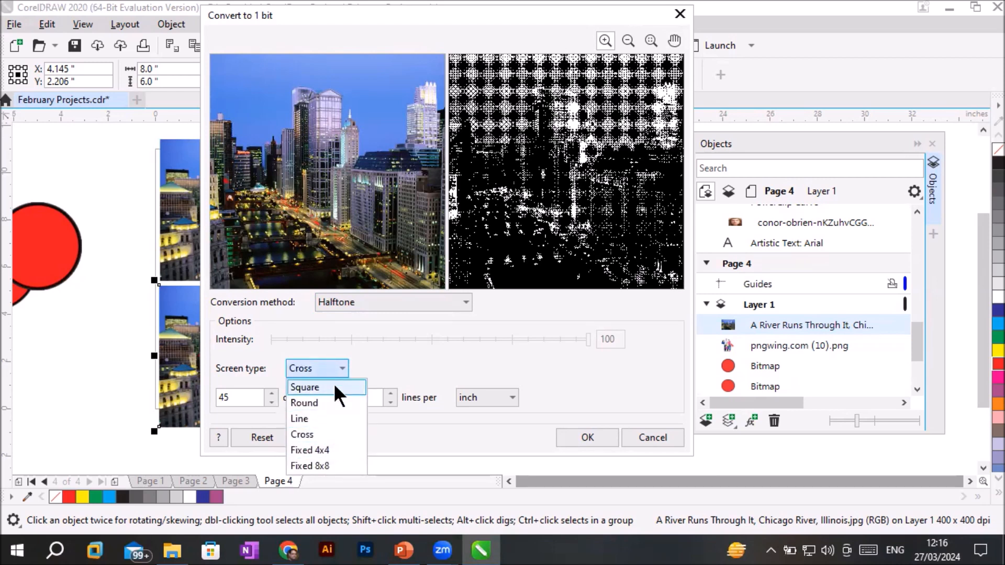
pyautogui.click(335, 388)
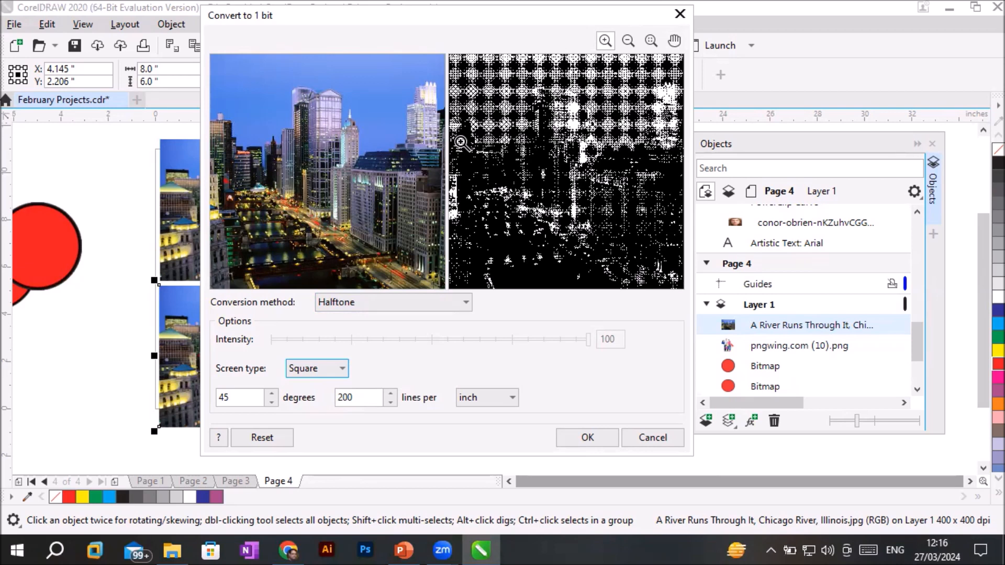
# Step: Raise the halftone screen angle to 51 degrees
pyautogui.click(274, 391)
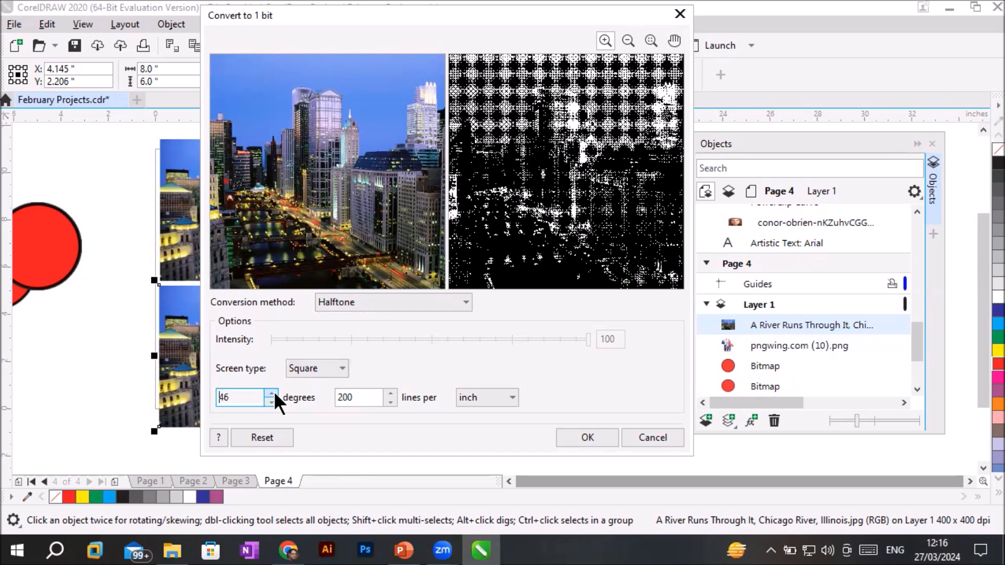
pyautogui.click(274, 391)
pyautogui.click(275, 391)
pyautogui.click(275, 391)
pyautogui.click(276, 391)
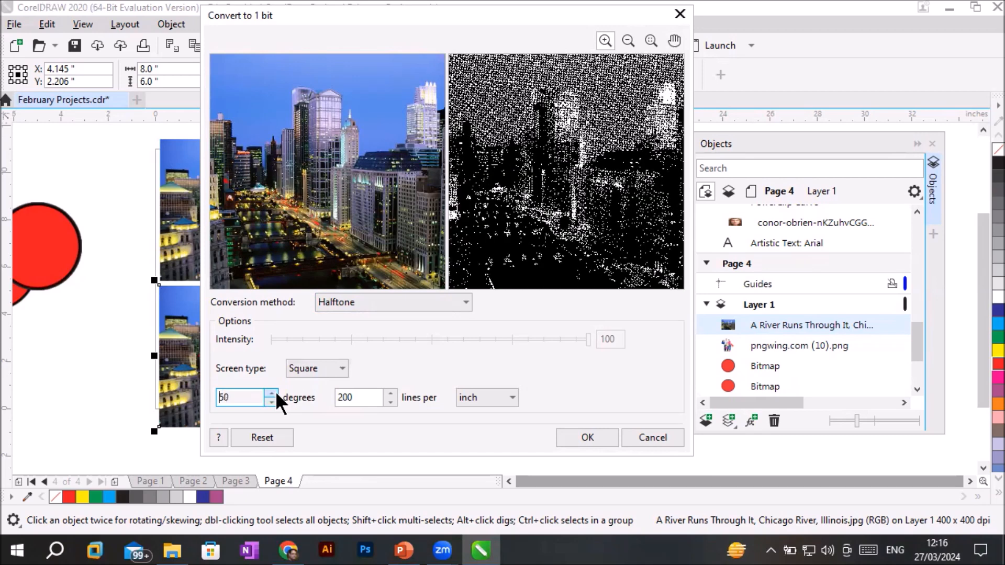
pyautogui.click(275, 391)
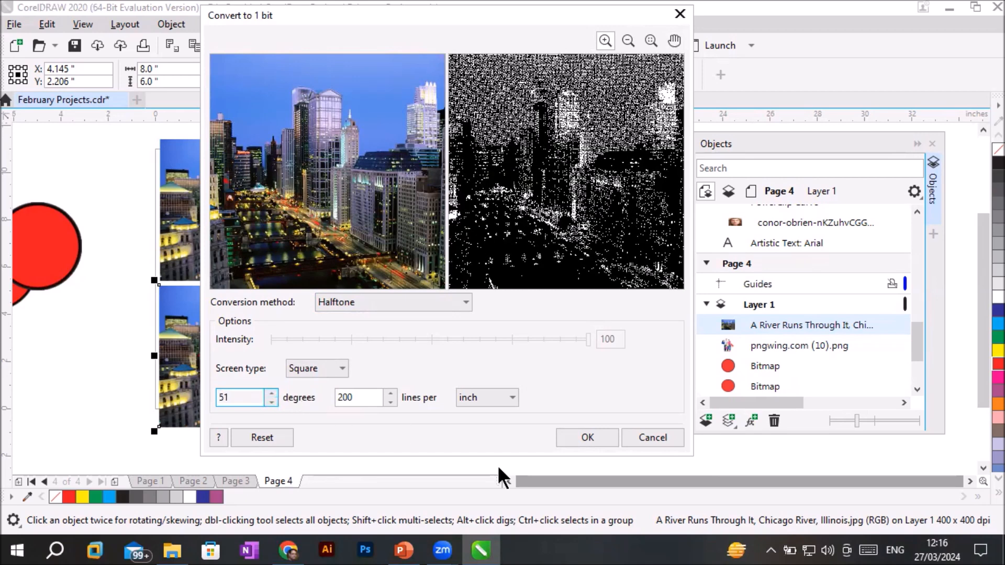
# Step: Apply the square halftone 1-bit conversion at 51 degrees and 200 lines per inch to the lower city photo and inspect its dot pattern
pyautogui.click(587, 437)
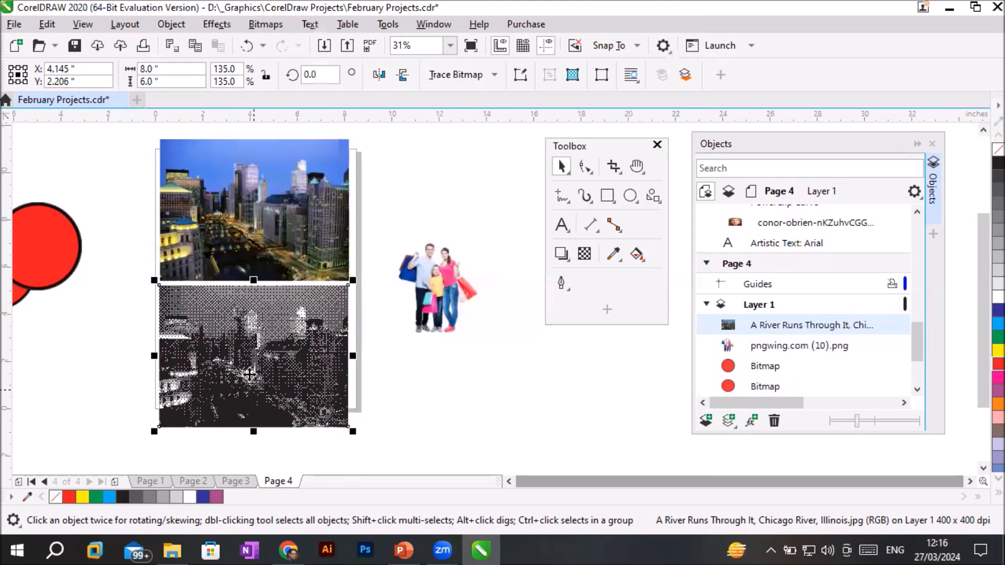
pyautogui.scroll(2, 249, 332)
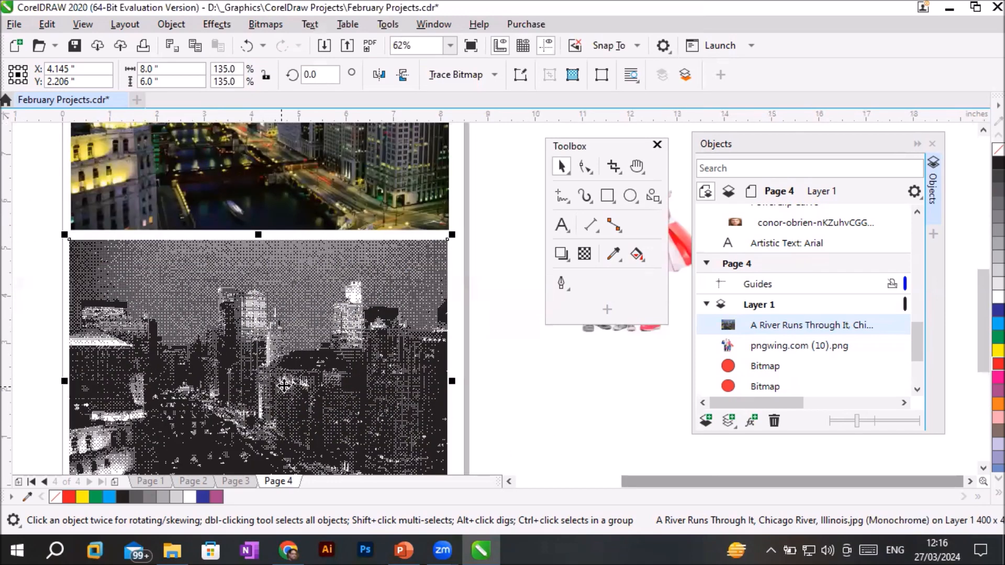
pyautogui.scroll(2, 317, 302)
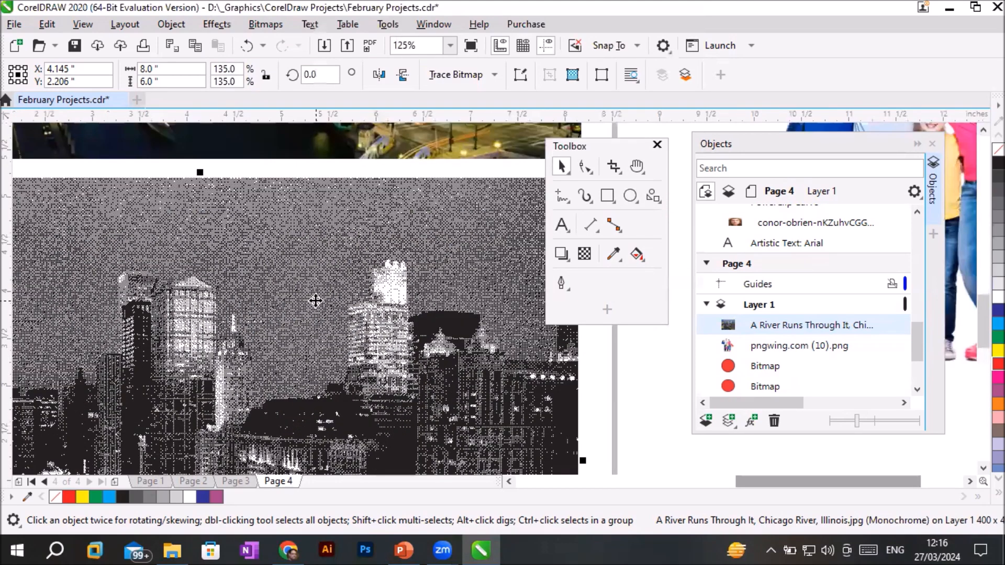
pyautogui.scroll(2, 186, 399)
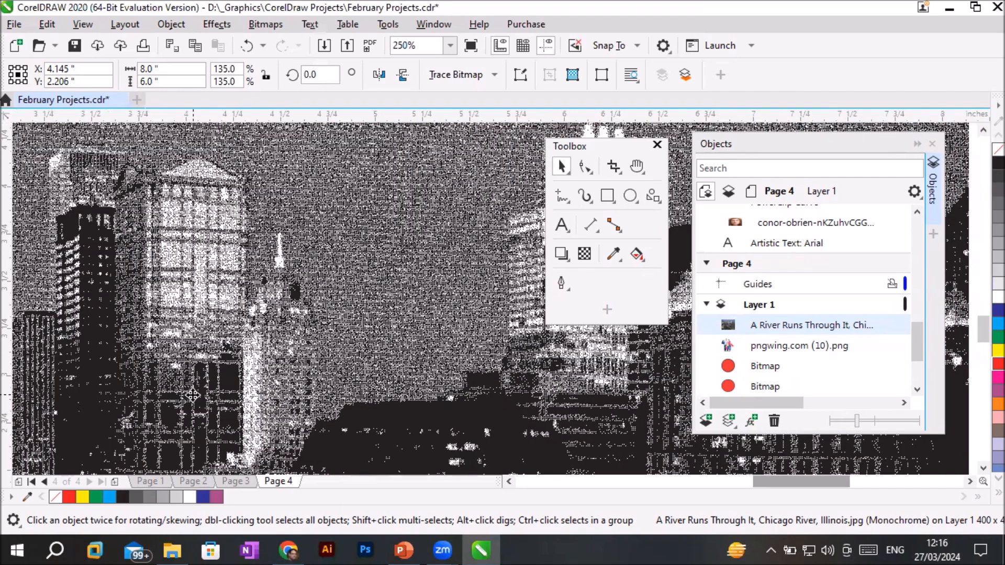
pyautogui.scroll(-2, 197, 390)
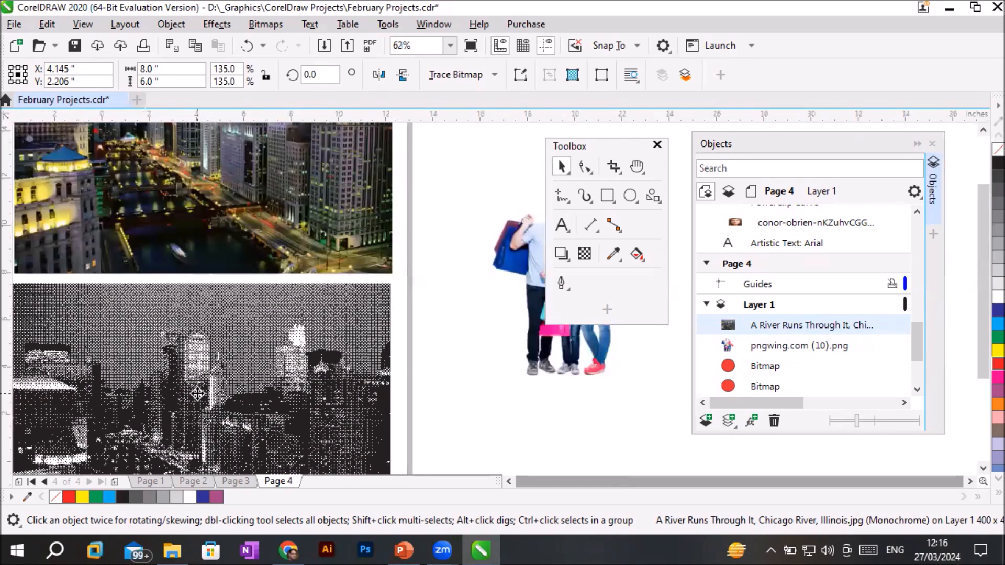
pyautogui.scroll(-1, 199, 391)
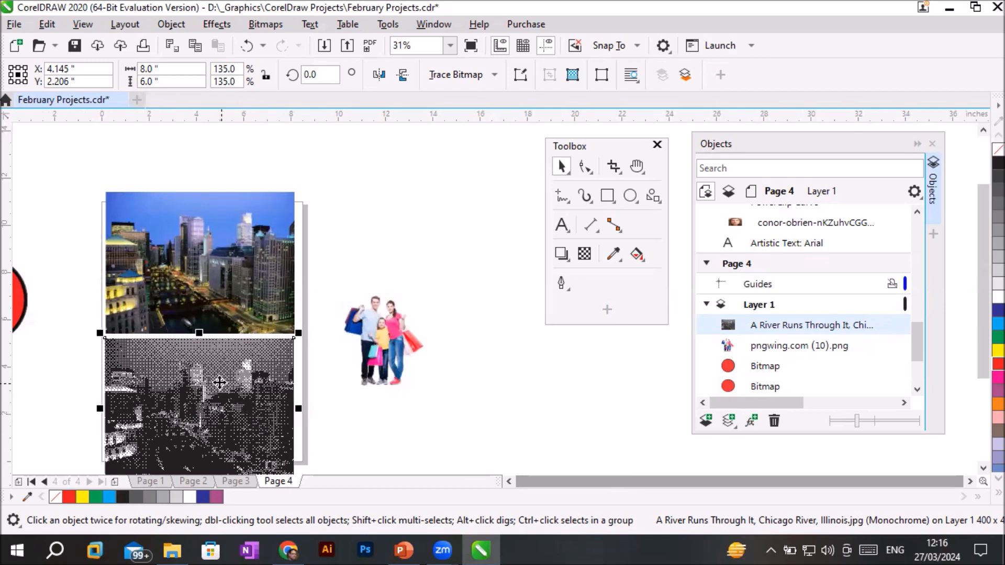
# Step: Move the halftone picture off the page to about X 18.8", Y 2.1" and place a copy of the colour city photo below the original
pyautogui.moveTo(211, 385); pyautogui.dragTo(554, 388)
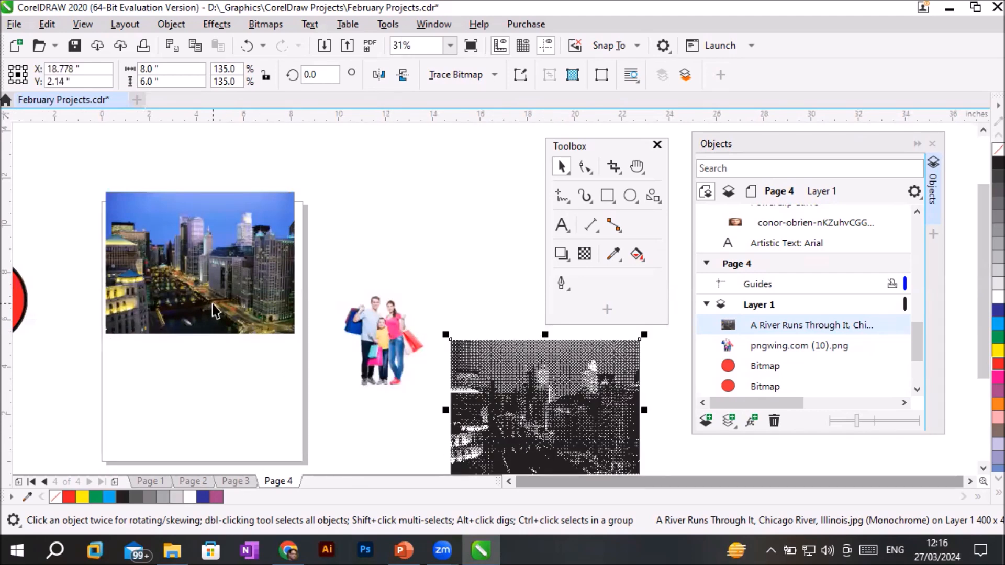
pyautogui.moveTo(212, 303); pyautogui.dragTo(211, 448)
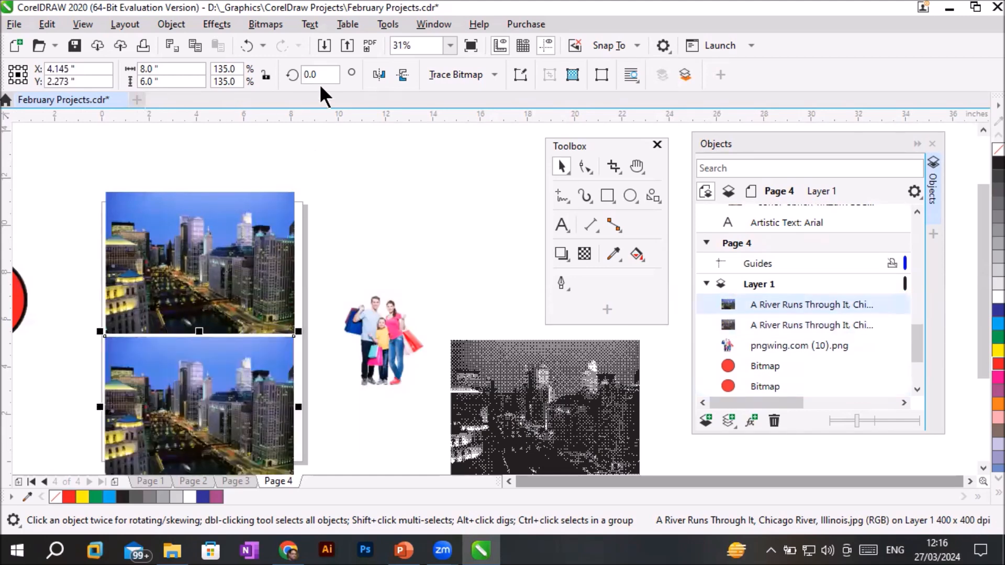
# Step: Convert the lower copy of the city photo to Grayscale (8-bit)
pyautogui.click(262, 24)
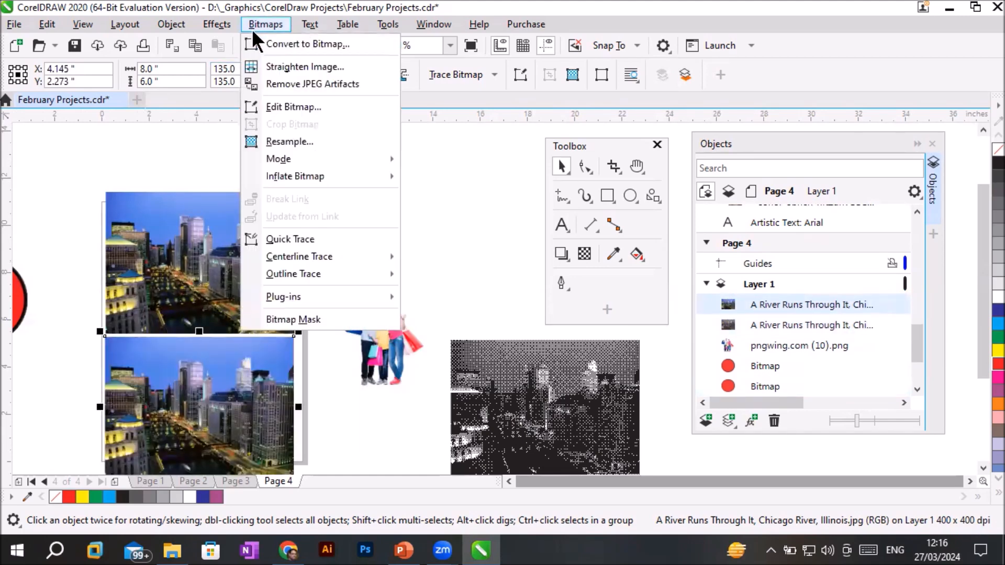
pyautogui.moveTo(302, 161)
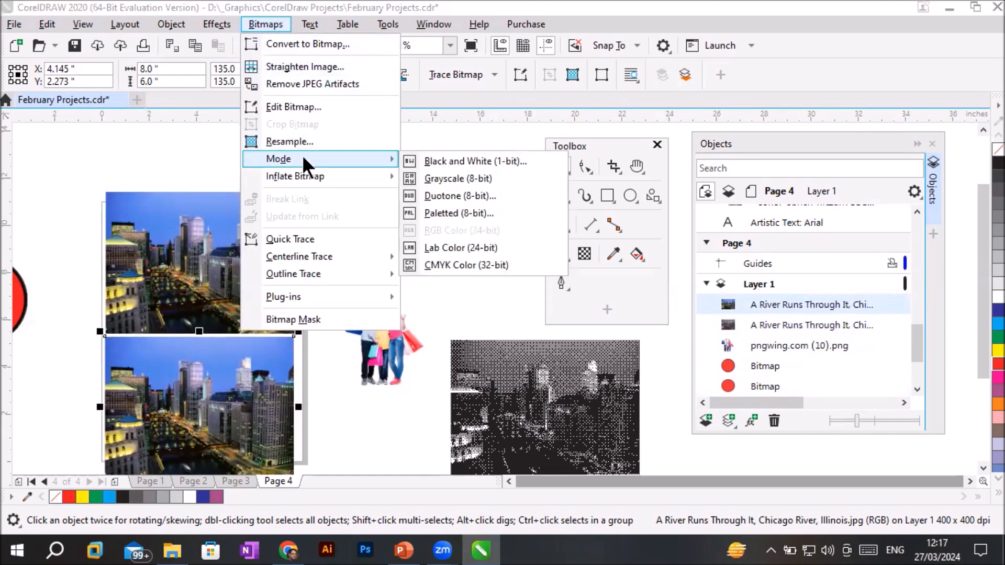
pyautogui.click(459, 181)
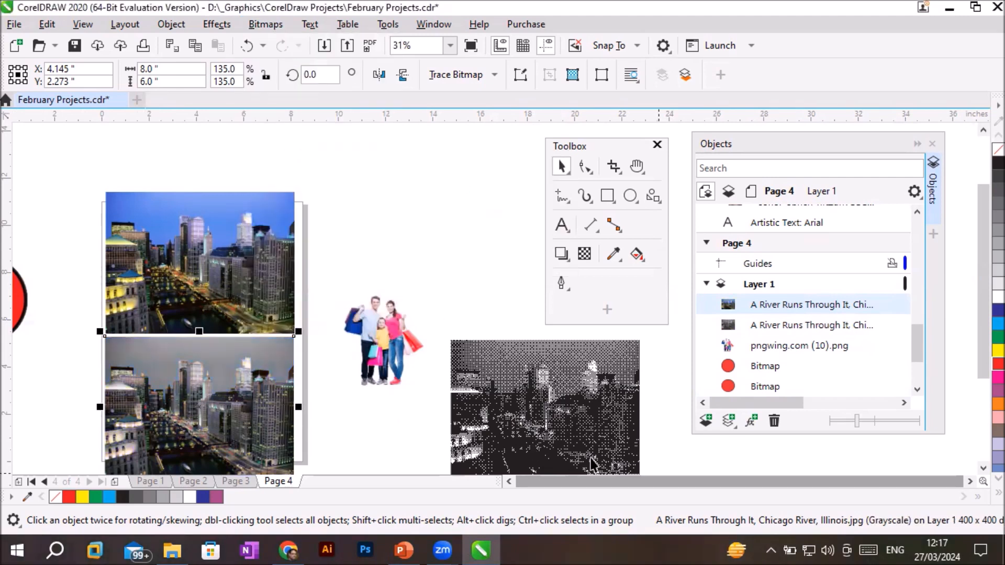
# Step: Examine the tones and building details of the grayscale city photo up close
pyautogui.click(982, 467)
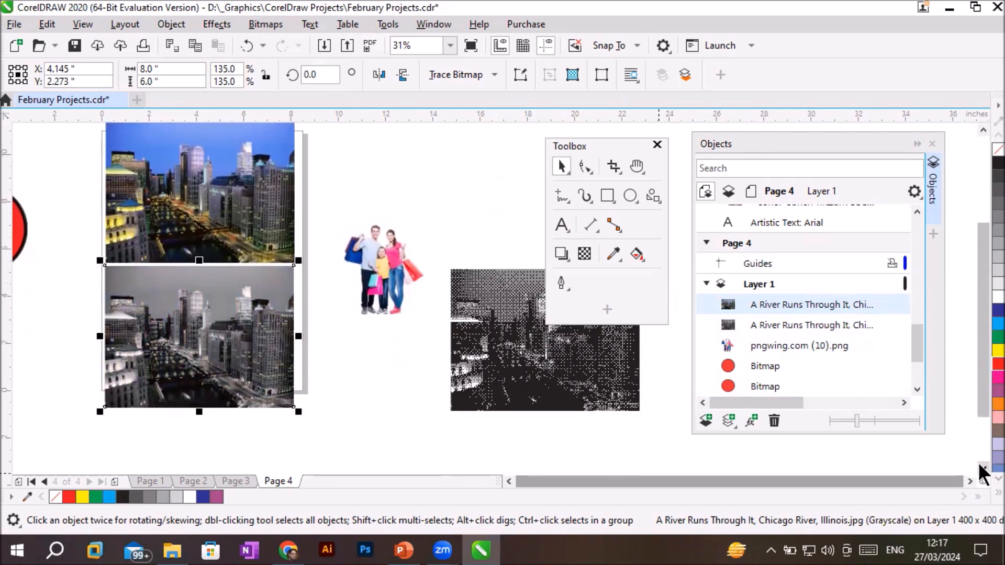
pyautogui.scroll(2, 203, 299)
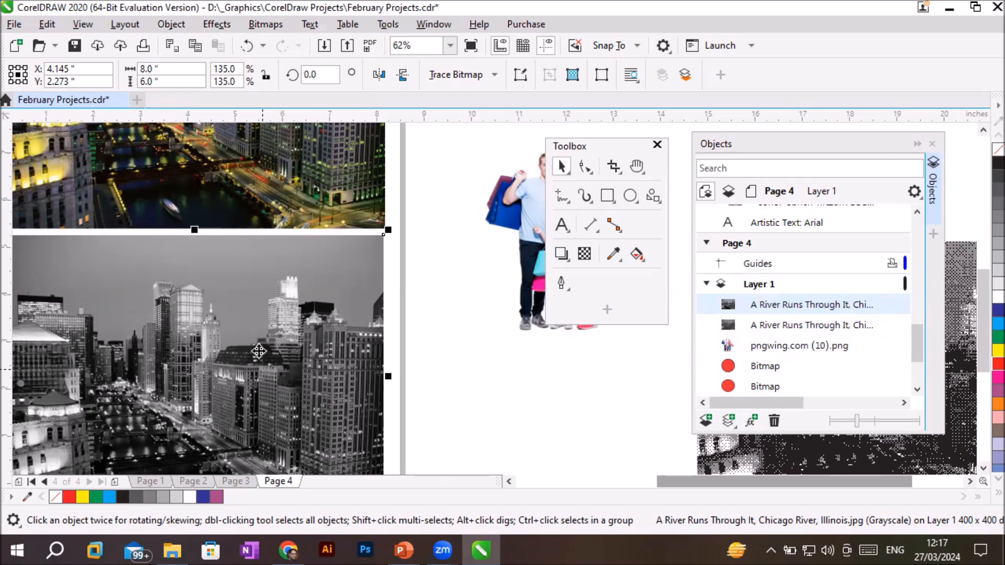
pyautogui.scroll(3, 335, 326)
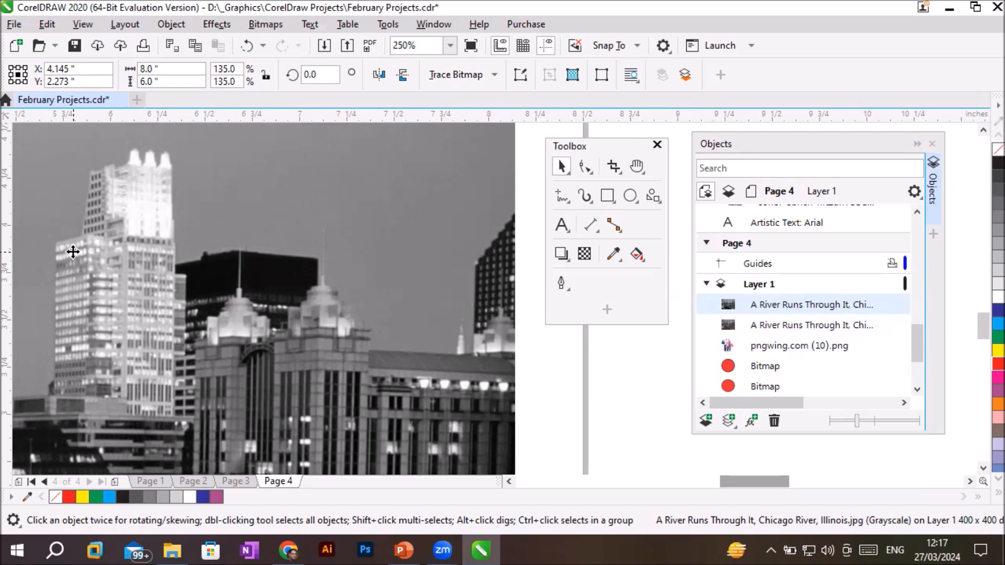
pyautogui.scroll(-4, 72, 252)
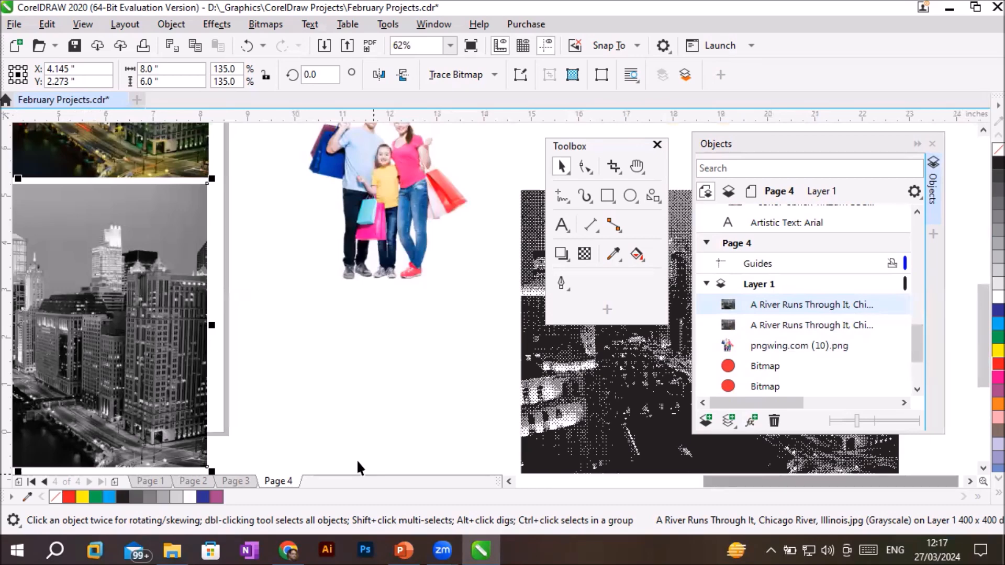
pyautogui.click(510, 480)
pyautogui.click(510, 480)
pyautogui.click(510, 480)
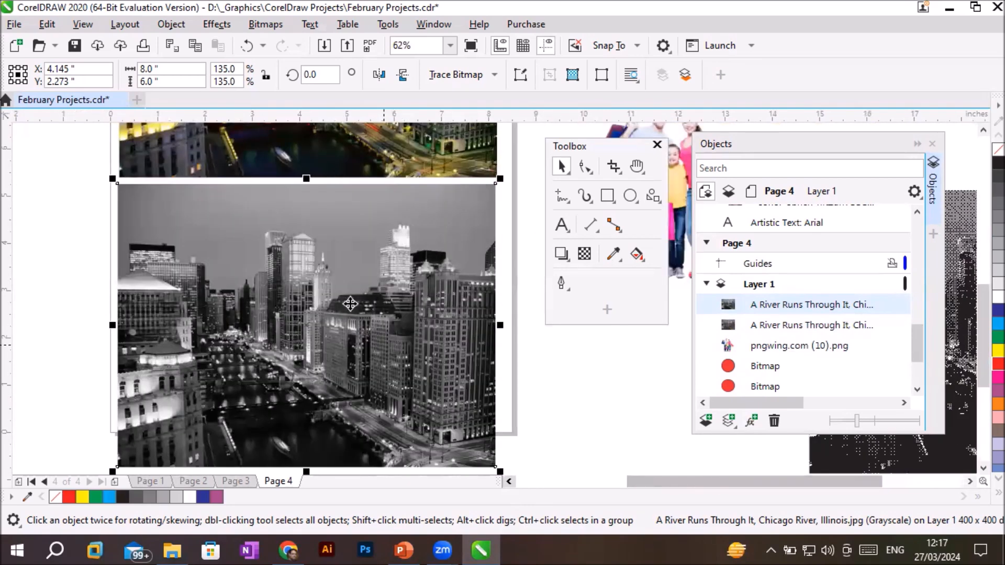
pyautogui.scroll(-1, 340, 292)
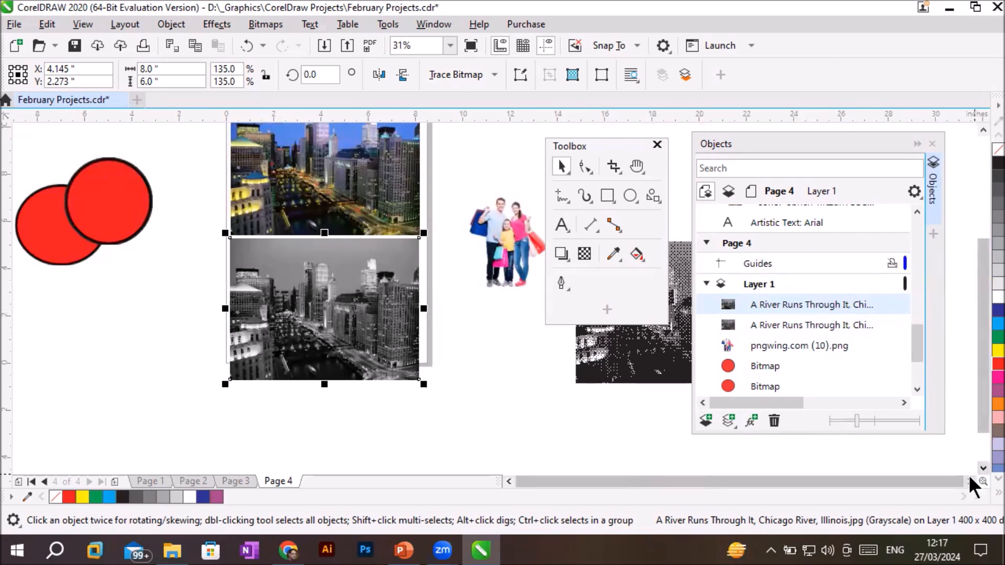
# Step: Move the grayscale picture off the page to about X 14.4", Y 9.6" and select the colour city photo
pyautogui.moveTo(982, 478); pyautogui.dragTo(621, 415)
pyautogui.moveTo(315, 347); pyautogui.dragTo(537, 164)
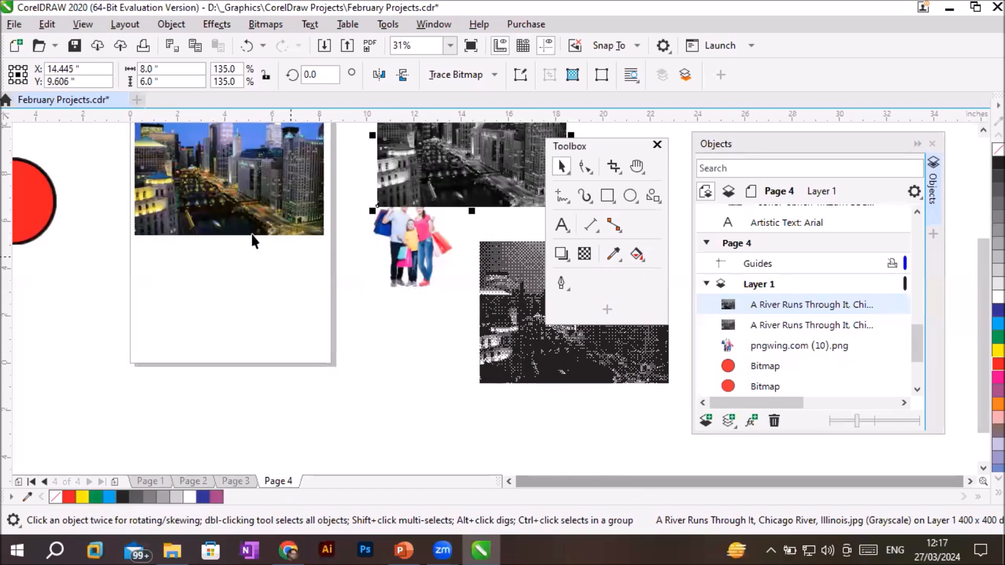
pyautogui.click(214, 202)
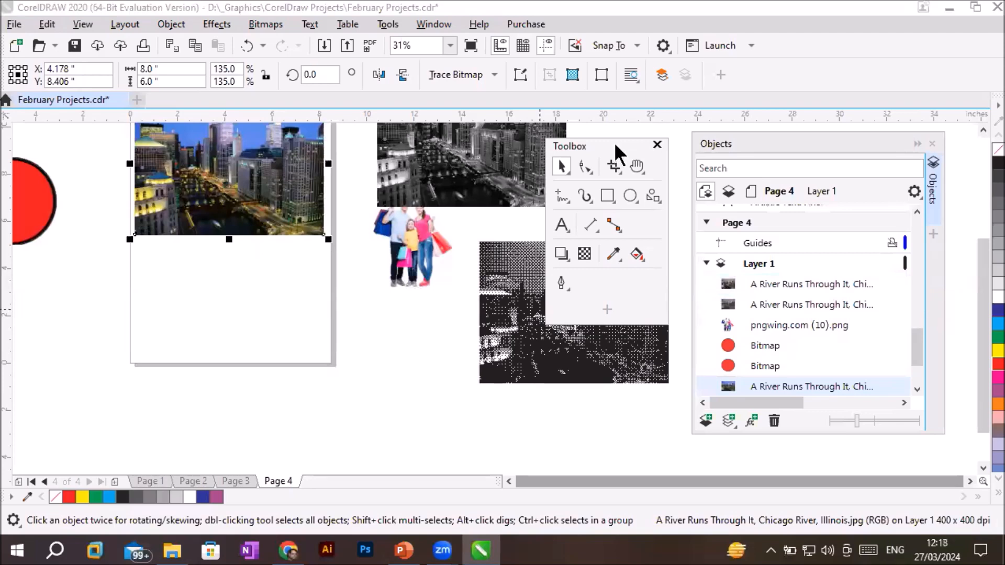
# Step: Collapse the Objects docker and park the floating Toolbox beside the drawing so the pictures are unobstructed
pyautogui.moveTo(623, 149); pyautogui.dragTo(768, 341)
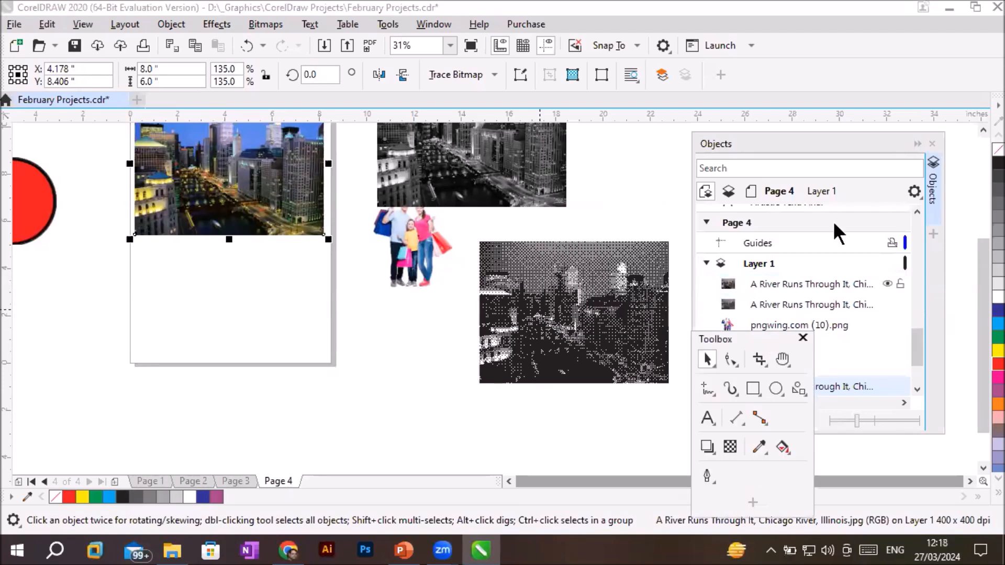
pyautogui.click(916, 144)
pyautogui.moveTo(756, 333); pyautogui.dragTo(885, 203)
# Step: Position the grayscale picture directly above the halftone one at about X 18.7", Y 8.4" and compare the two closely
pyautogui.moveTo(450, 147); pyautogui.dragTo(553, 174)
pyautogui.scroll(4, 572, 179)
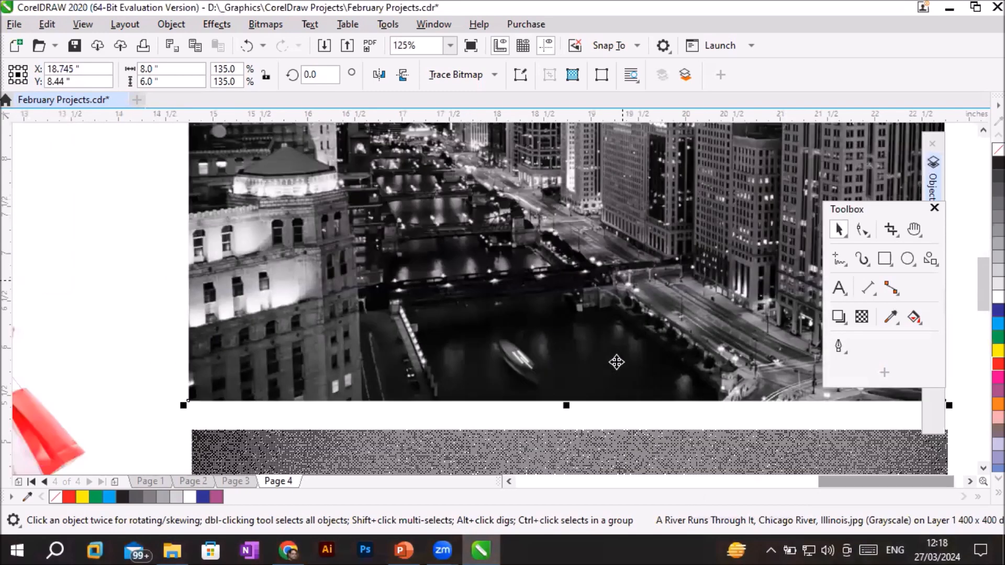
pyautogui.scroll(-2, 521, 378)
pyautogui.scroll(2, 547, 447)
pyautogui.scroll(-3, 546, 439)
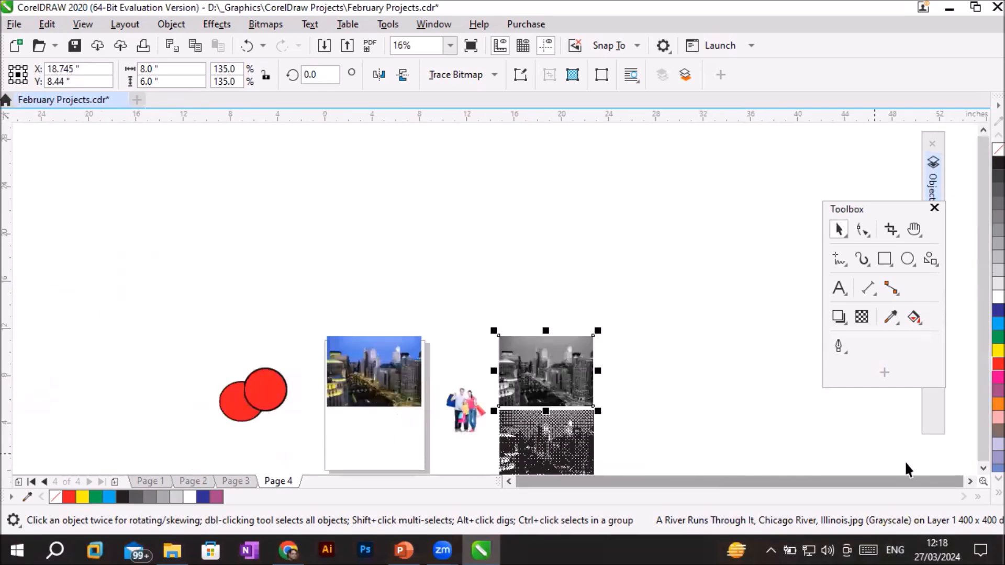
# Step: Place a new copy of the colour city photo directly below the original on the page, at about X 4.3", Y 2.3"
pyautogui.click(912, 233)
pyautogui.click(914, 246)
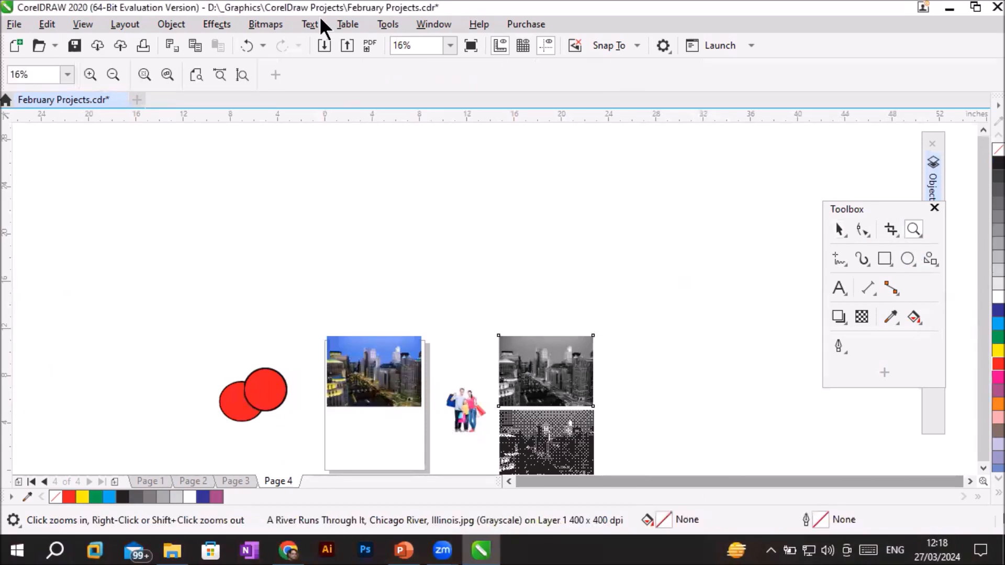
pyautogui.click(243, 75)
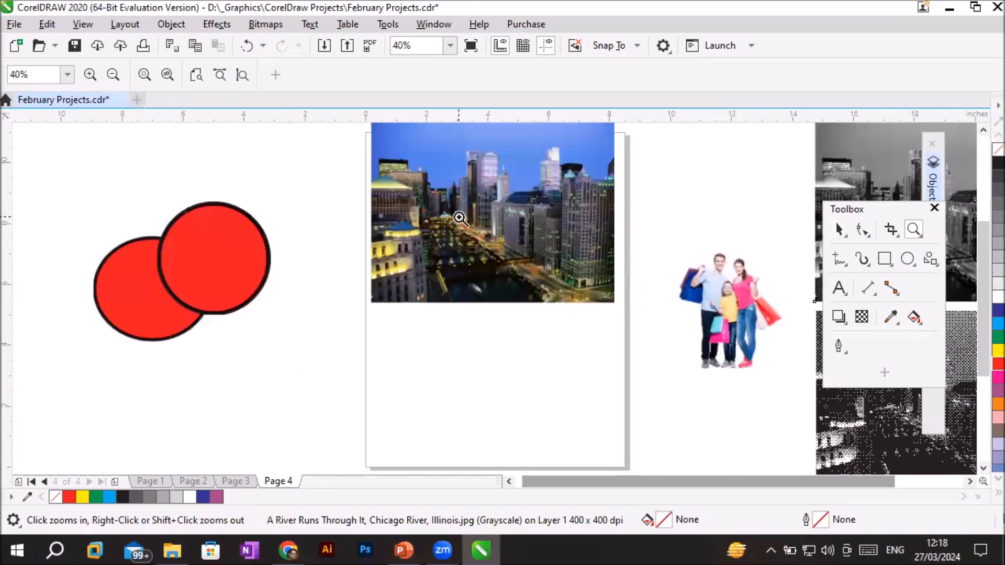
pyautogui.click(839, 228)
pyautogui.moveTo(481, 266); pyautogui.dragTo(485, 437)
pyautogui.rightClick(485, 437)
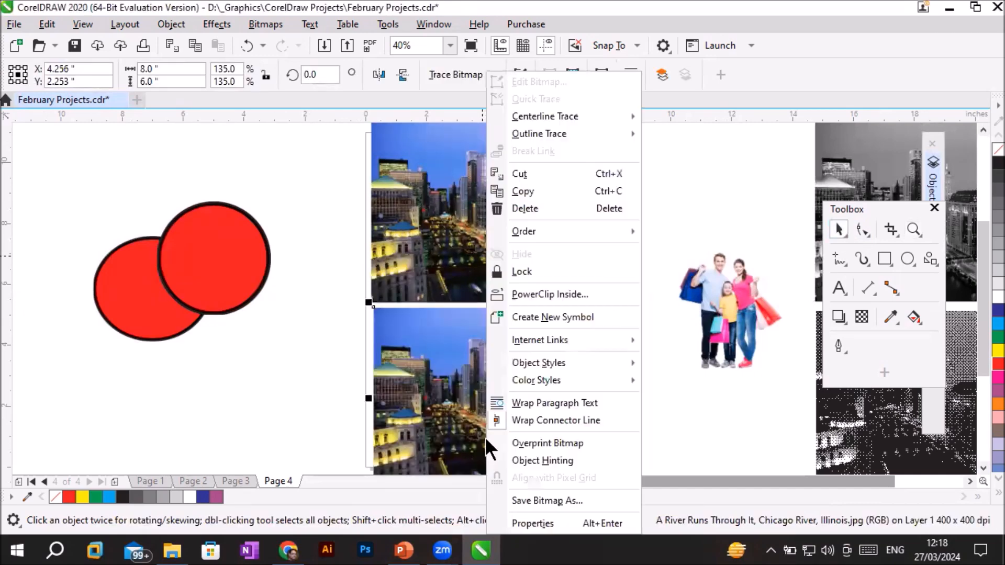
pyautogui.click(462, 358)
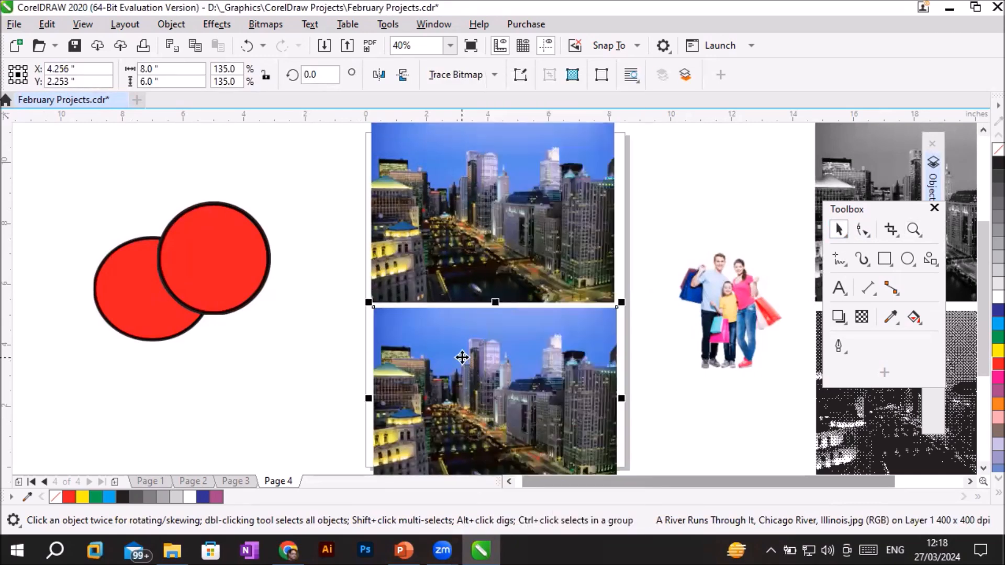
# Step: Start a Duotone (8-bit) conversion of the lower city photo and set its type to Duotone
pyautogui.click(259, 24)
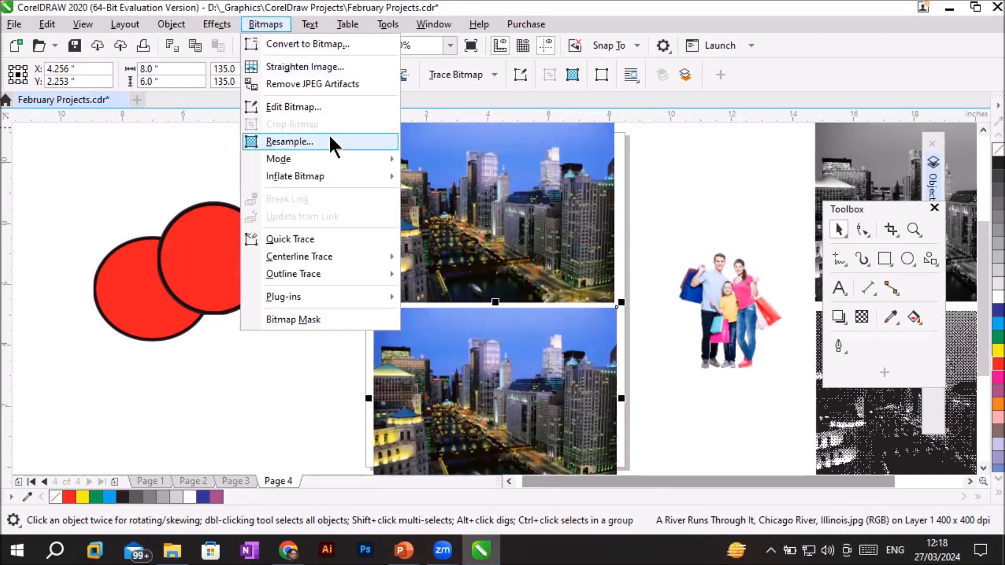
pyautogui.moveTo(320, 161)
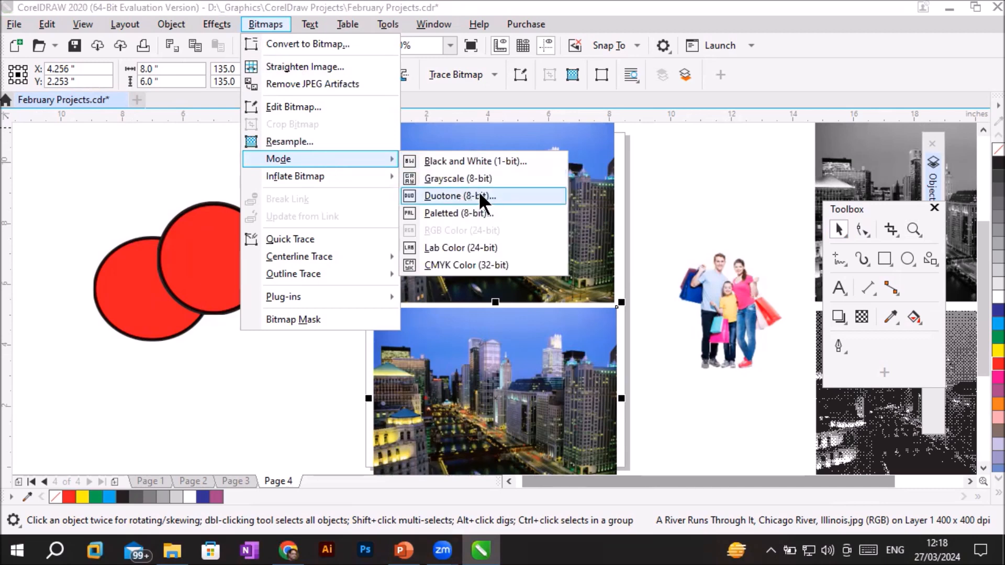
pyautogui.click(472, 195)
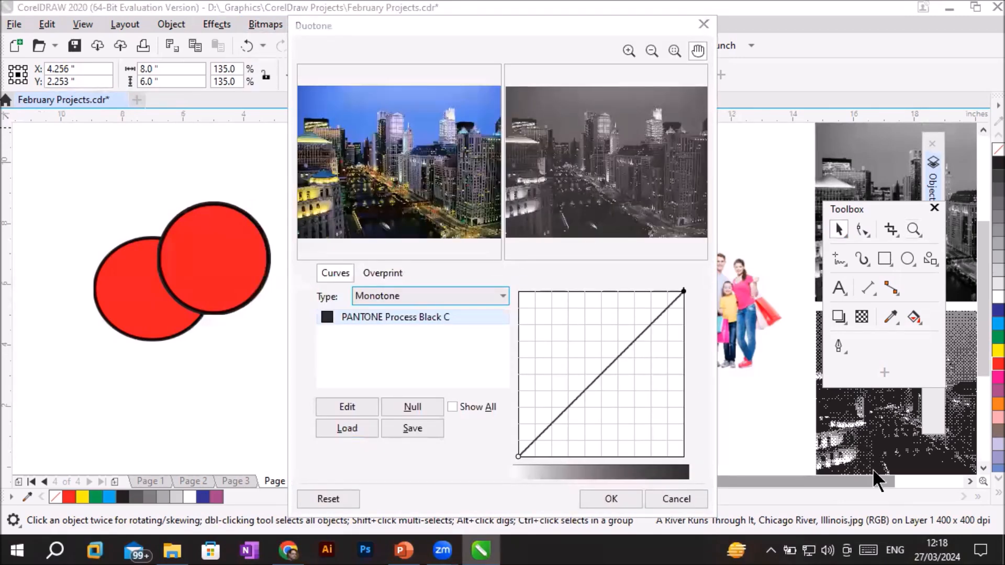
pyautogui.click(441, 296)
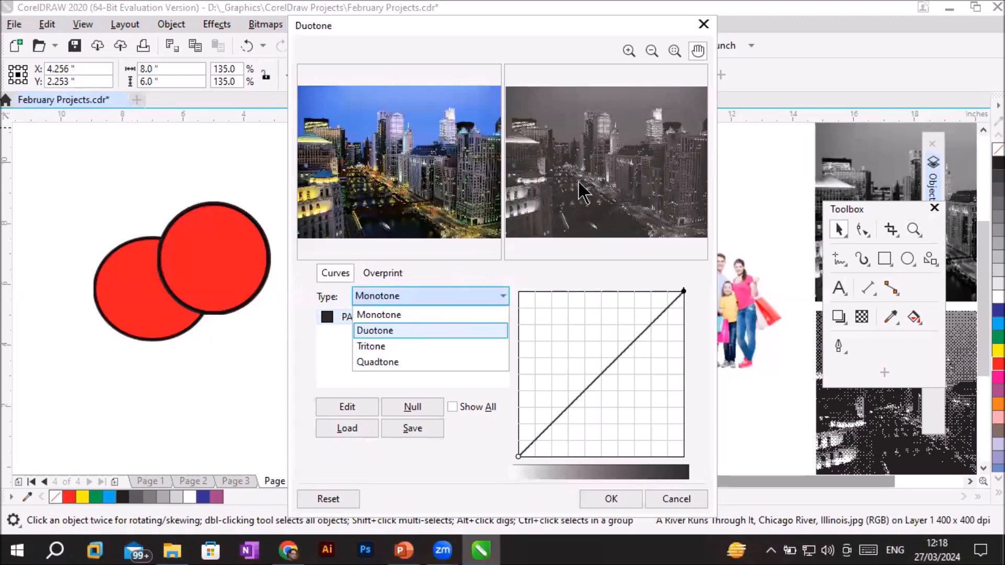
pyautogui.click(388, 331)
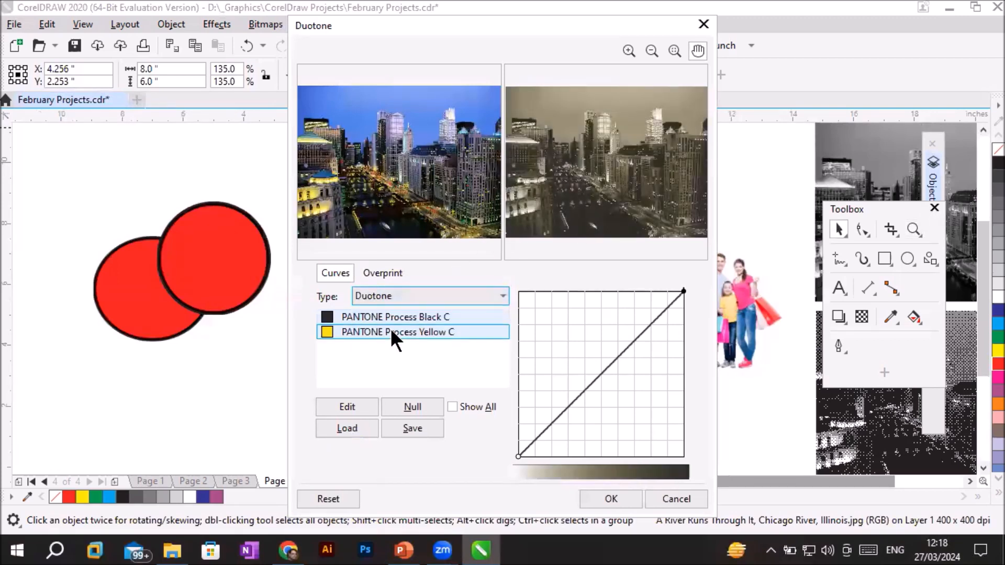
# Step: Try the Tritone type, check its yellow and magenta ink curves, and set the type back to Duotone
pyautogui.click(451, 298)
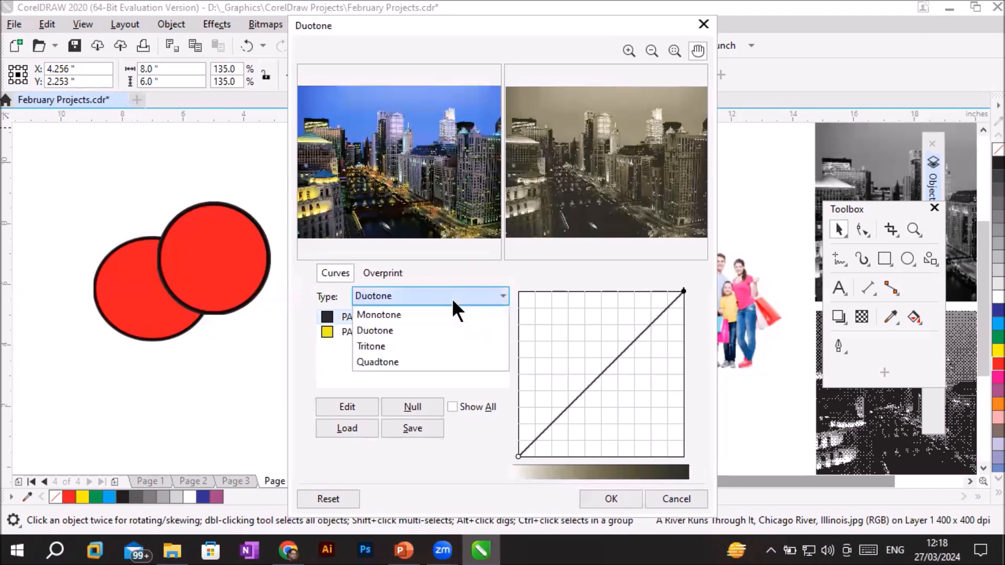
pyautogui.click(394, 345)
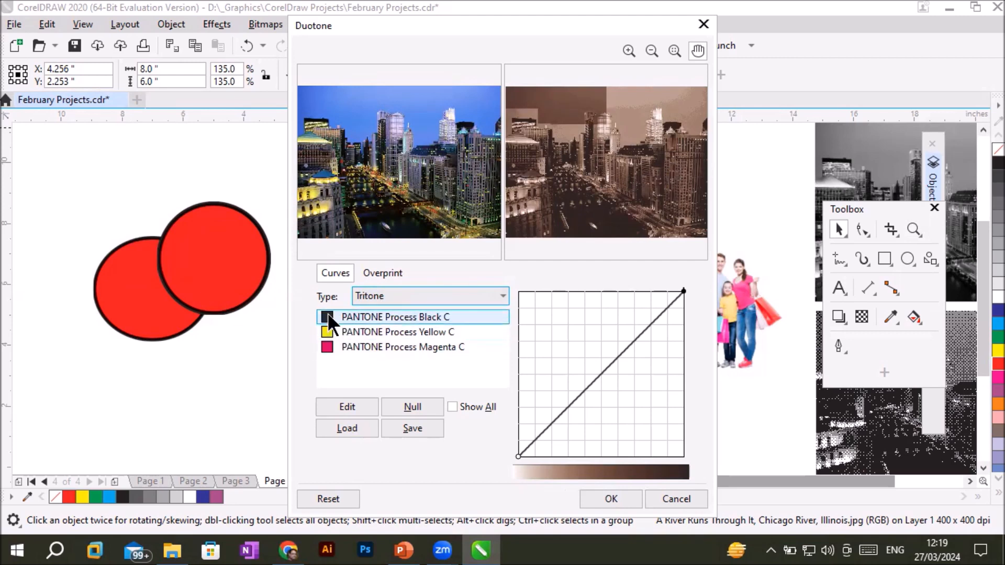
pyautogui.click(343, 331)
pyautogui.click(344, 345)
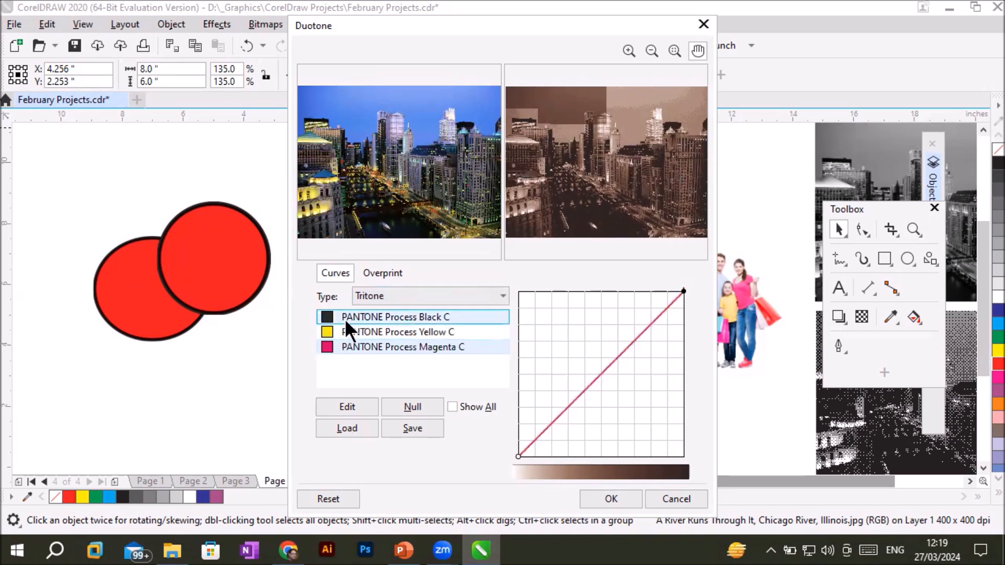
pyautogui.click(372, 295)
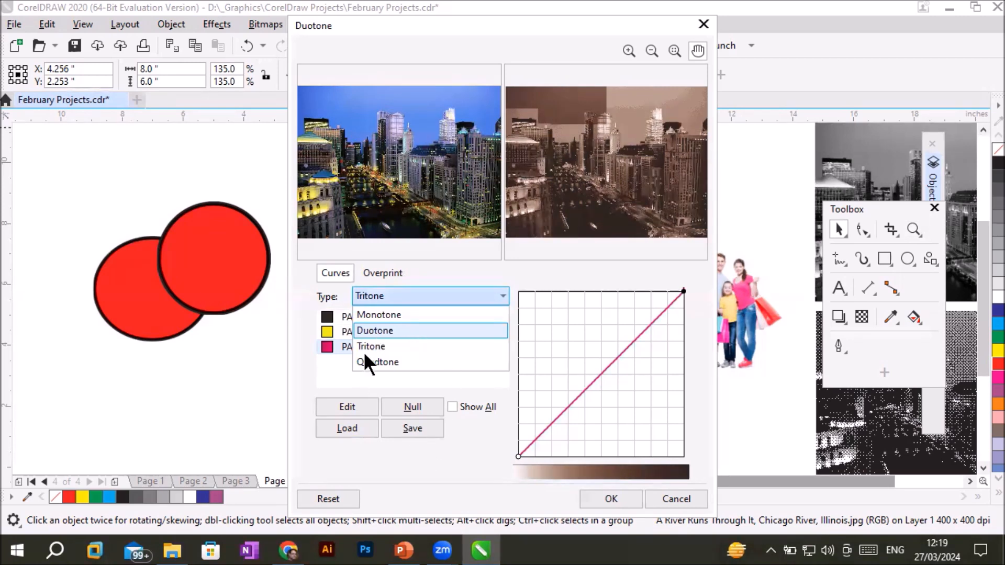
pyautogui.click(378, 330)
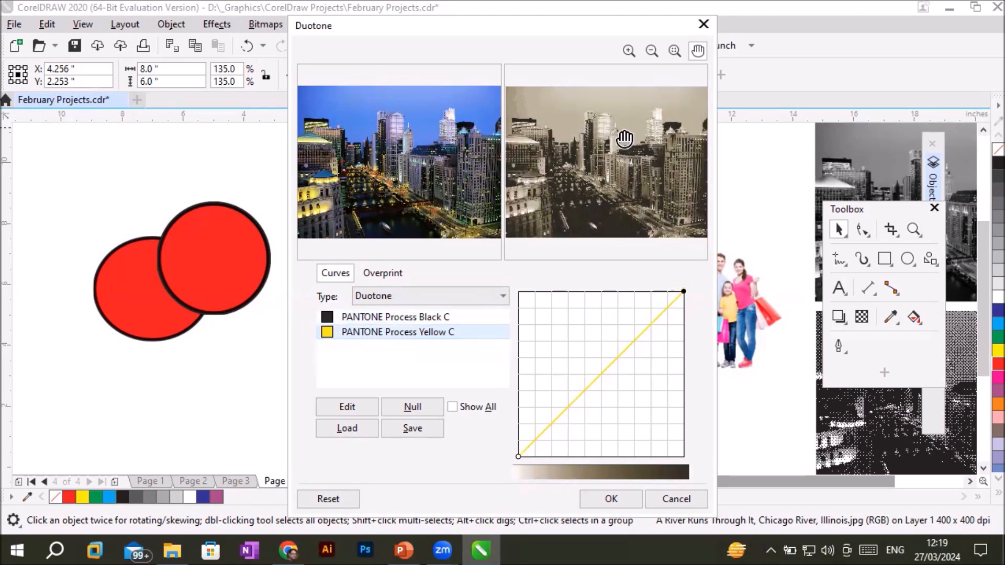
# Step: Enlarge the duotone preview several times to examine the tinted skyline and buildings closely
pyautogui.click(652, 50)
pyautogui.click(629, 51)
pyautogui.click(607, 128)
pyautogui.click(593, 166)
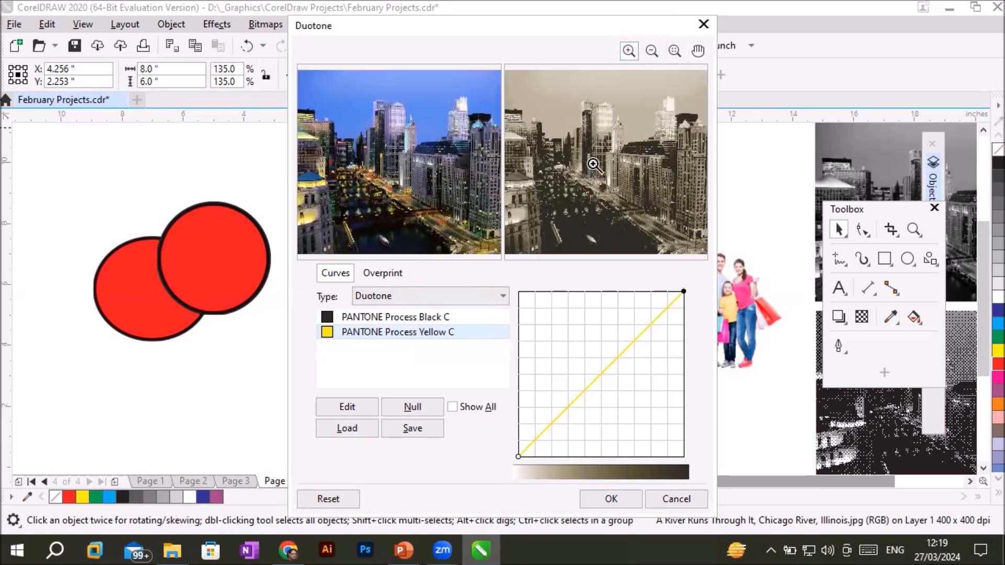
pyautogui.click(578, 110)
pyautogui.click(568, 100)
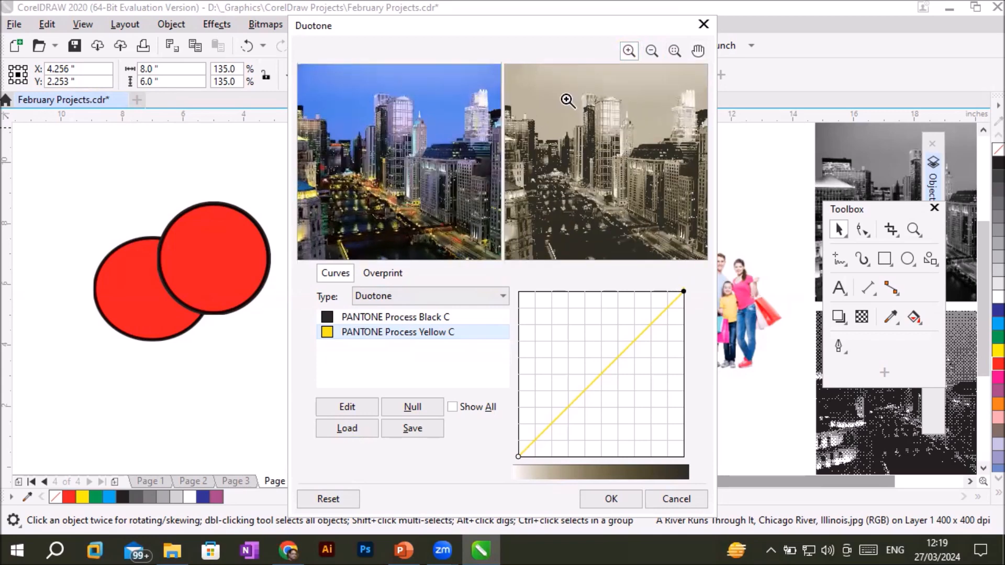
pyautogui.click(568, 100)
pyautogui.click(568, 103)
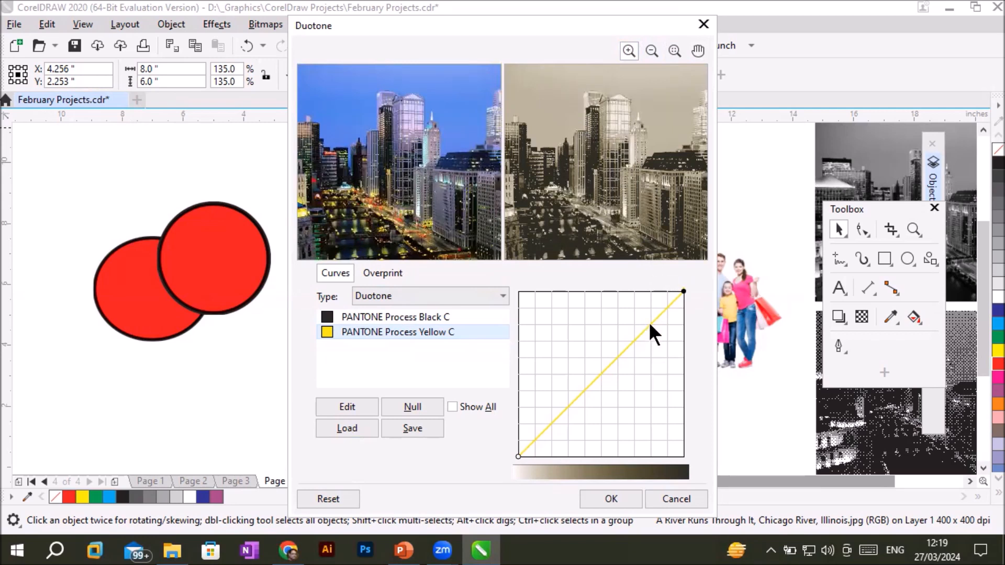
# Step: Reshape the yellow ink's tone curve into an uneven wave and change that ink to PANTONE Red 032 C
pyautogui.moveTo(685, 291); pyautogui.dragTo(679, 357)
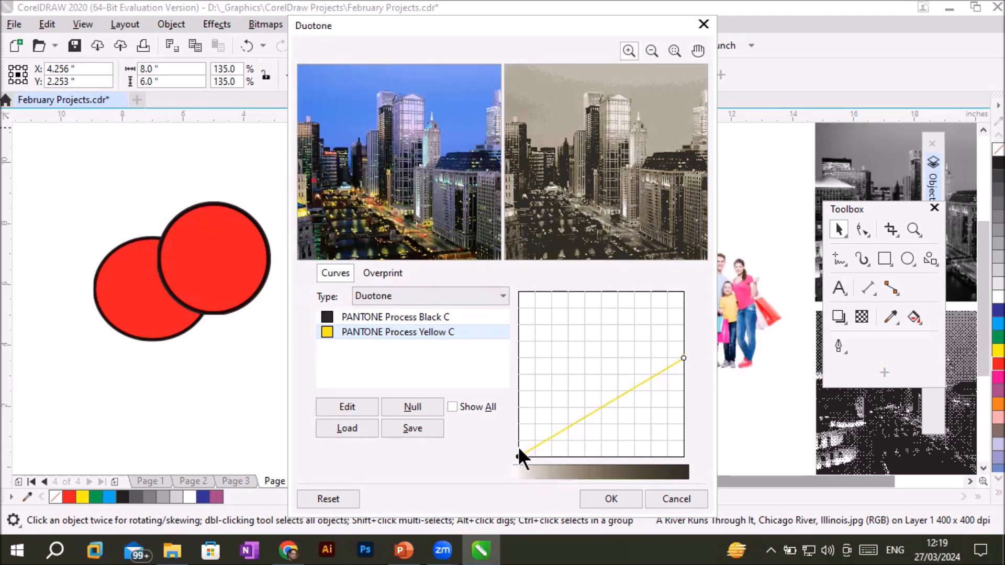
pyautogui.moveTo(518, 454); pyautogui.dragTo(518, 398)
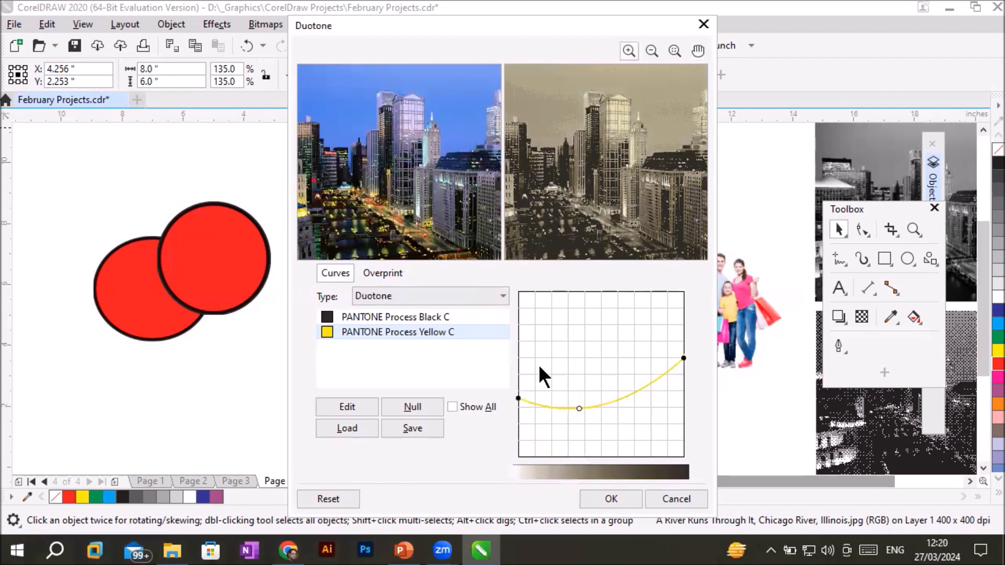
pyautogui.click(359, 333)
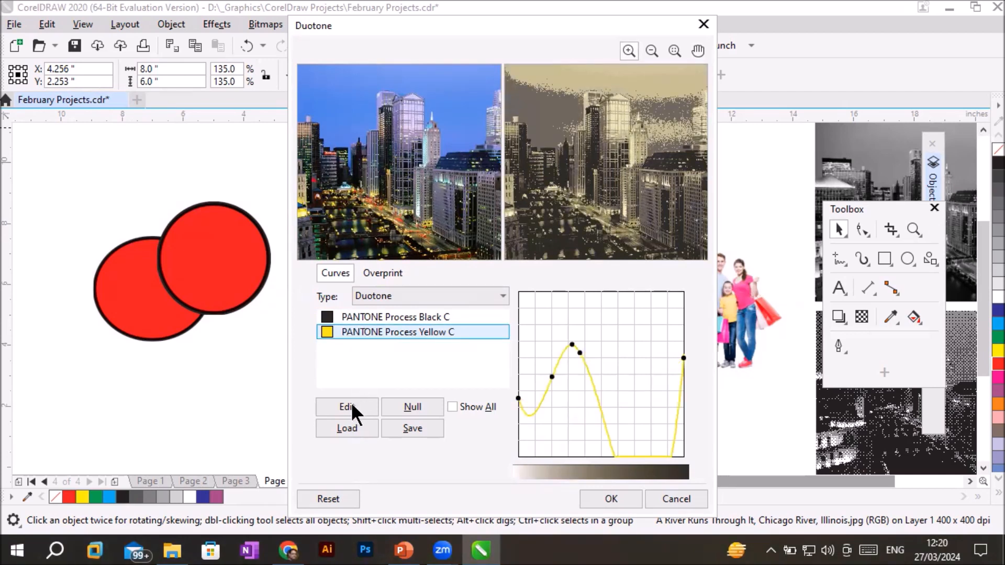
pyautogui.click(350, 406)
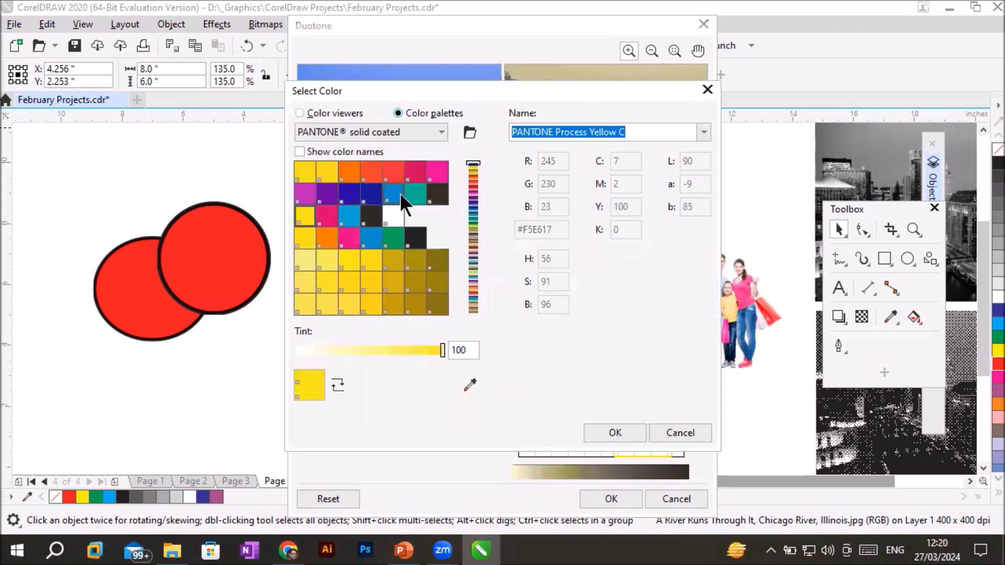
pyautogui.click(388, 173)
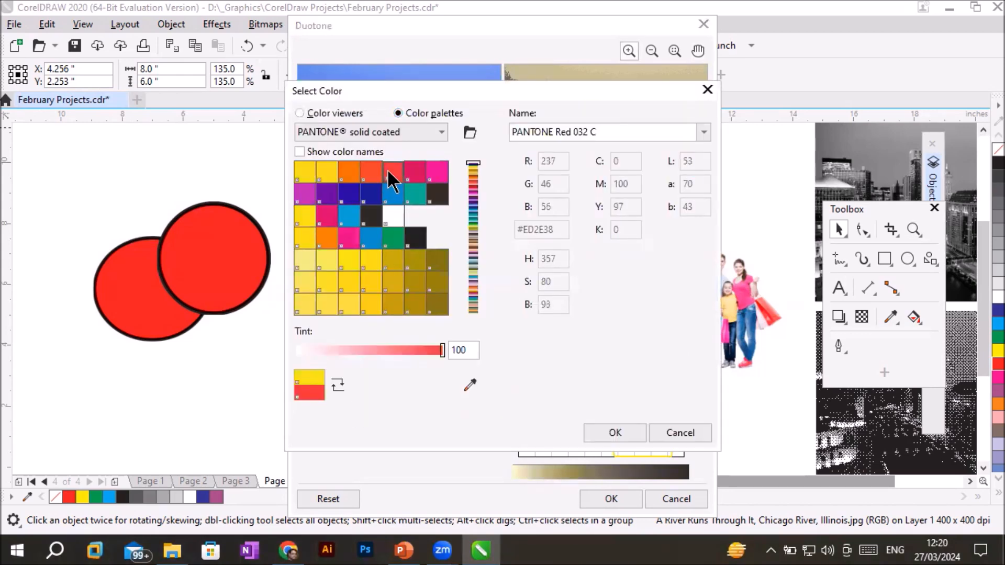
pyautogui.click(620, 433)
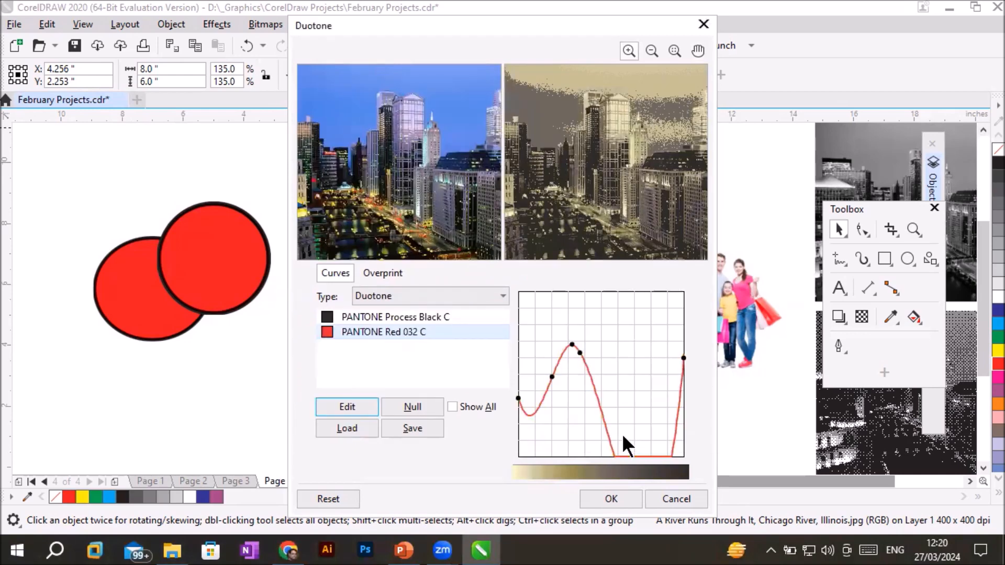
# Step: Compare the tone curves of the PANTONE Process Black C and PANTONE Red 032 C inks
pyautogui.click(394, 317)
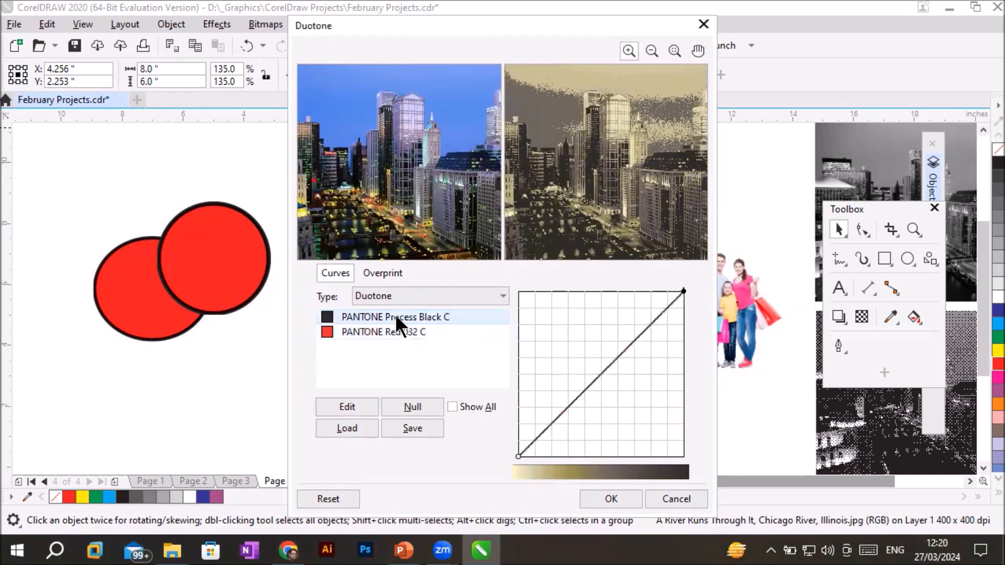
pyautogui.click(394, 314)
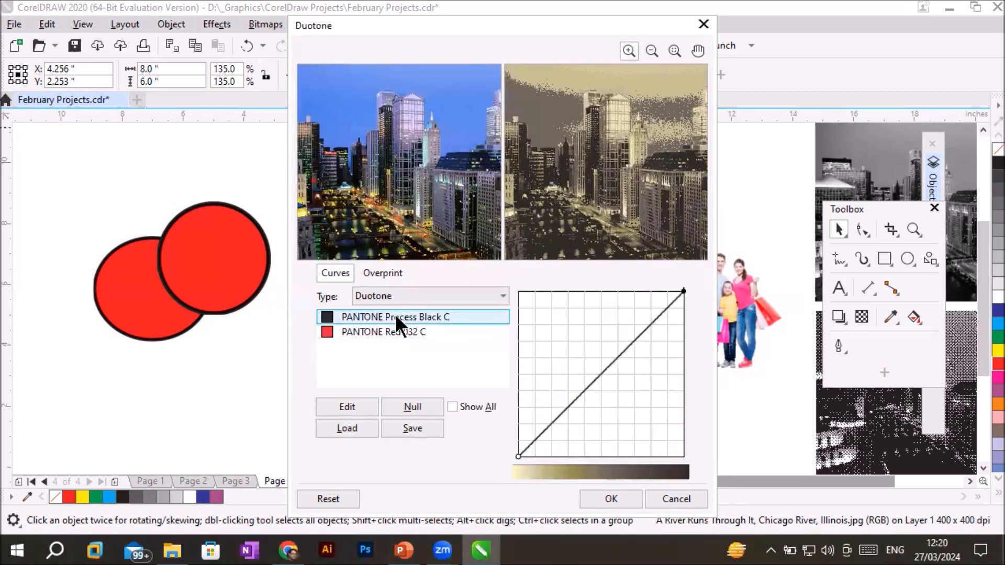
pyautogui.click(375, 333)
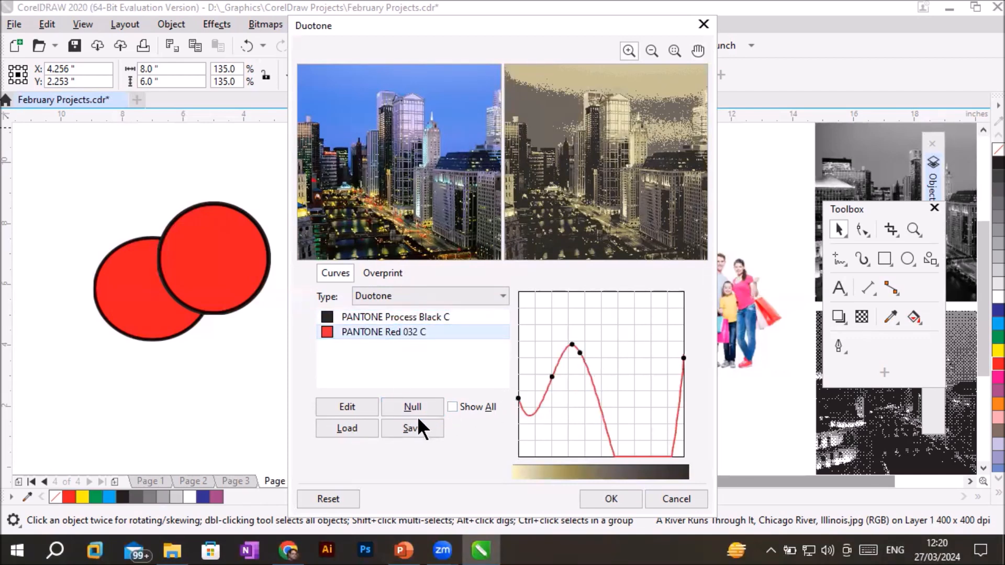
# Step: Try the Monotone type for the lower city photo and abandon the conversion without applying it
pyautogui.click(431, 295)
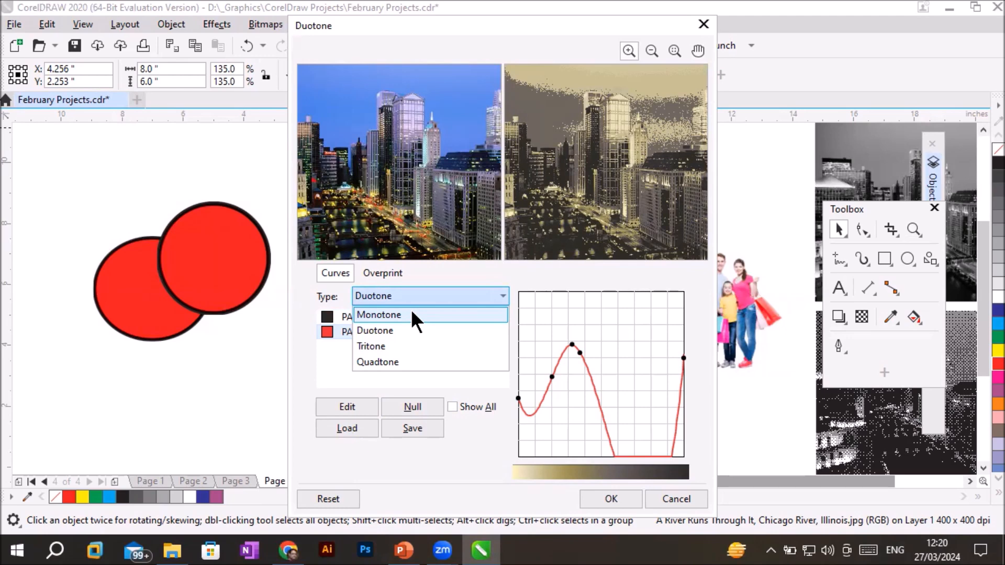
pyautogui.click(412, 314)
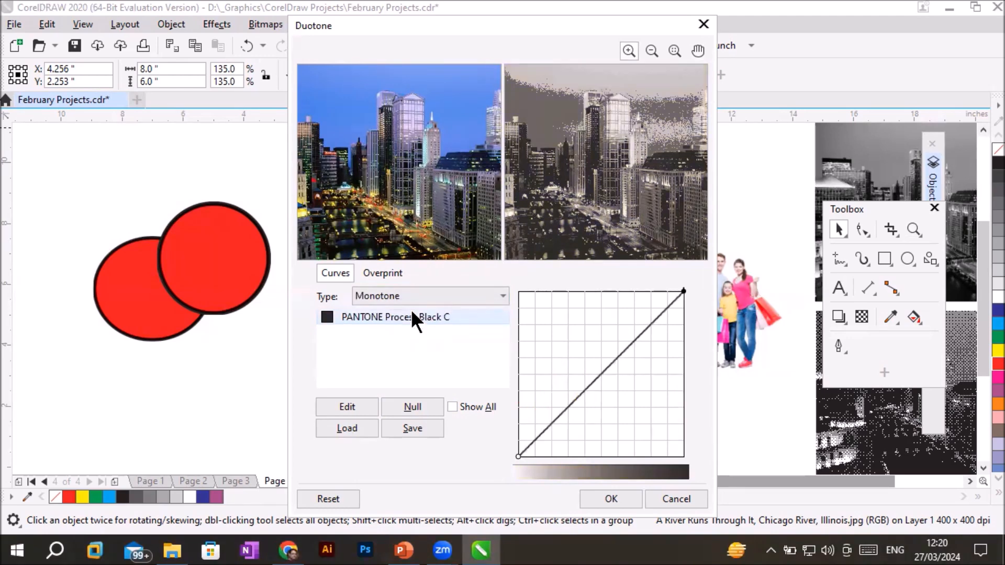
pyautogui.click(702, 25)
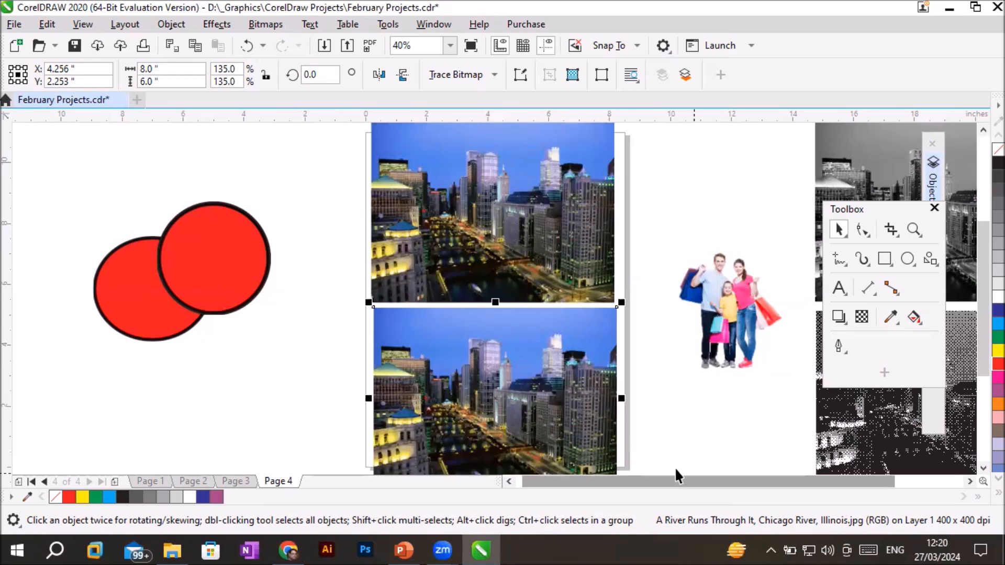
# Step: Start a new Duotone (8-bit) conversion of the lower city photo and move its dialog clear of the picture
pyautogui.hscroll(3, 676, 474)
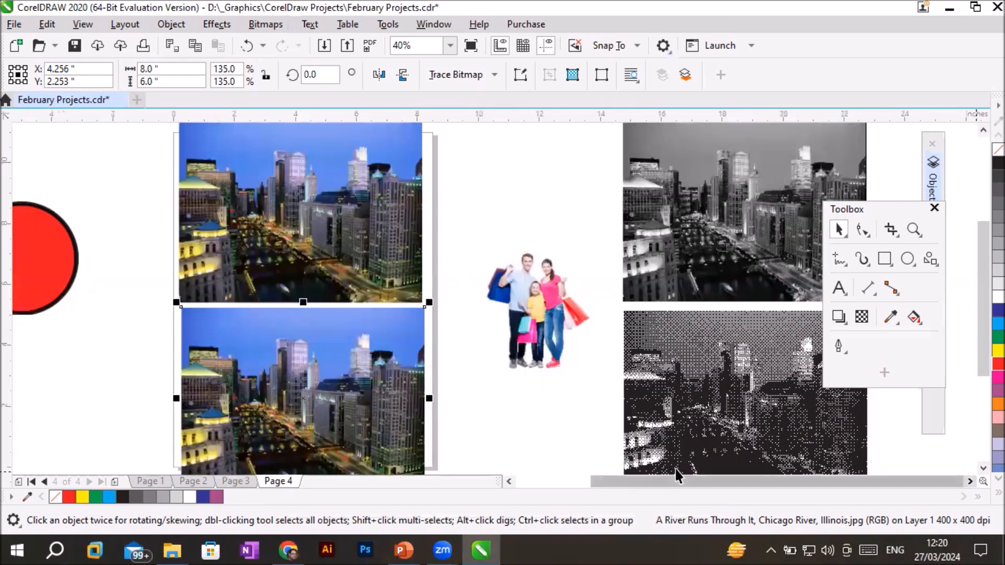
pyautogui.scroll(3, 359, 387)
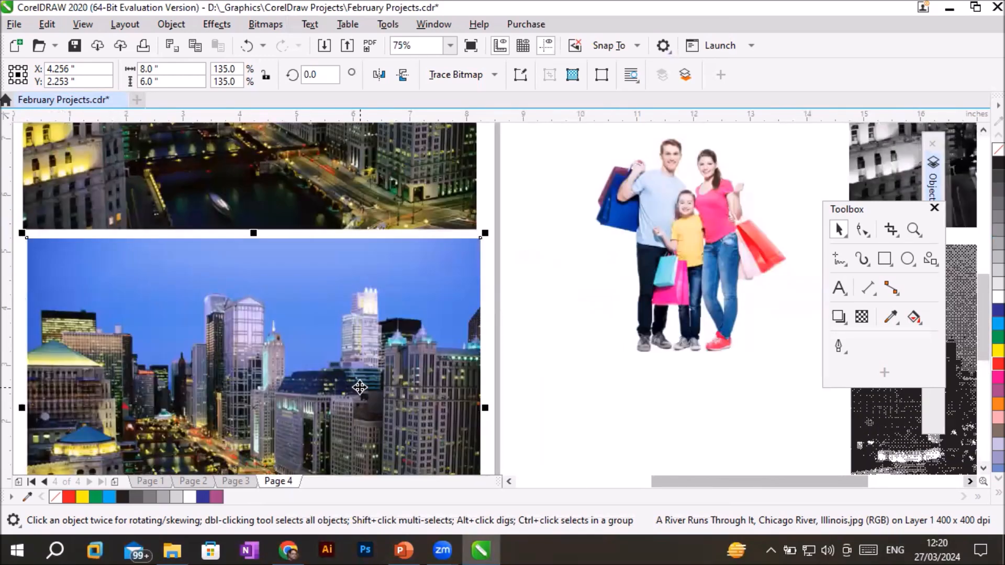
pyautogui.click(262, 24)
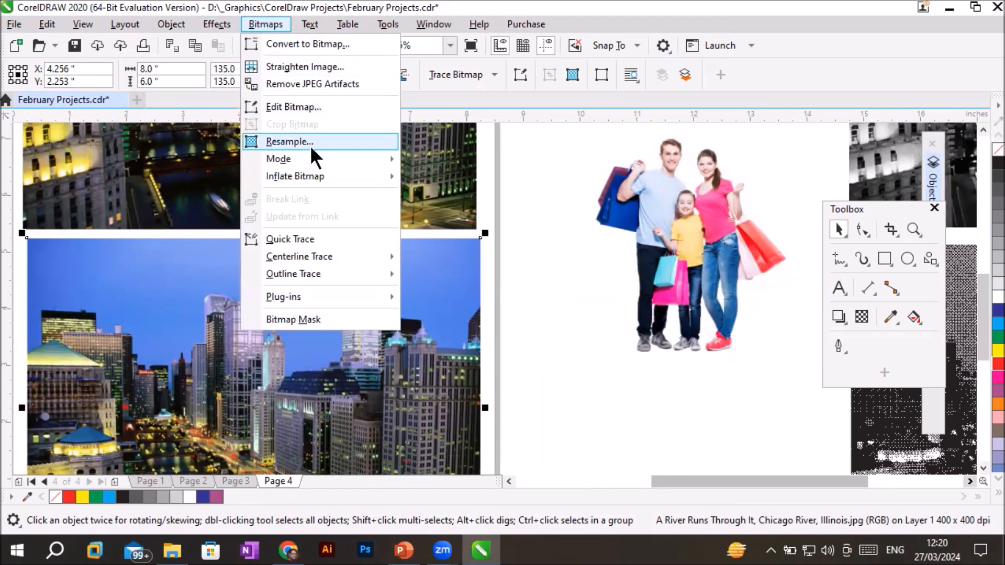
pyautogui.moveTo(307, 158)
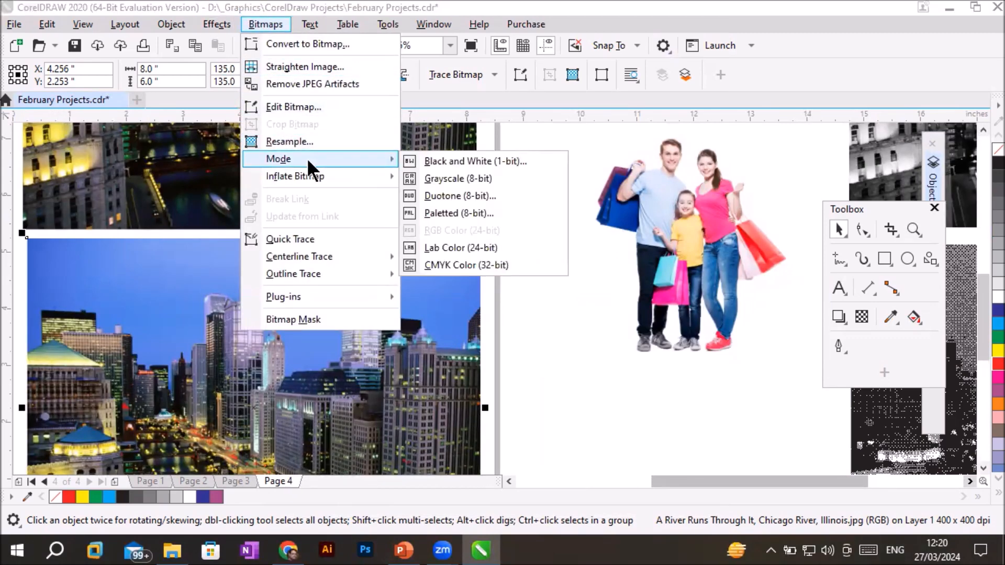
pyautogui.click(482, 197)
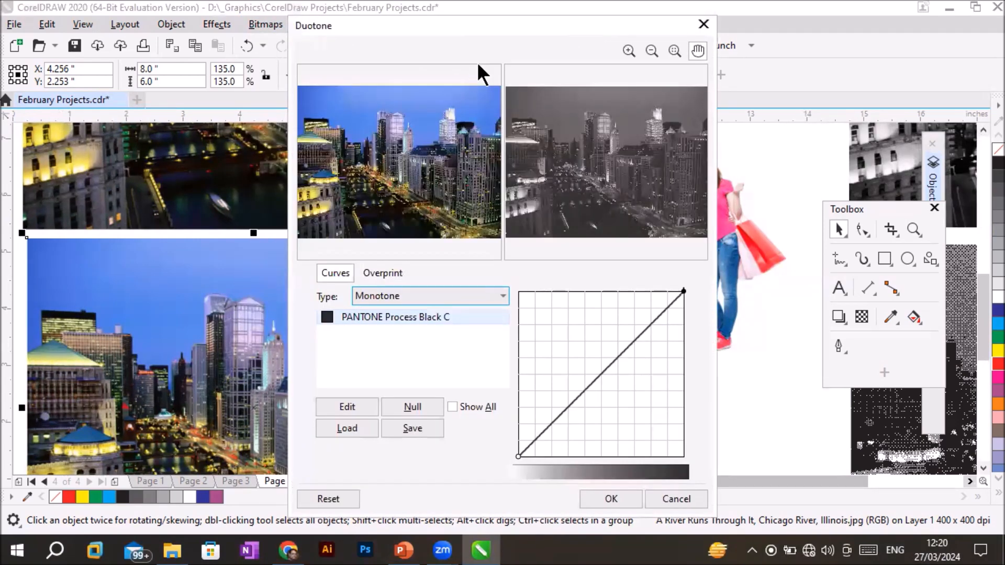
pyautogui.moveTo(484, 27); pyautogui.dragTo(654, 12)
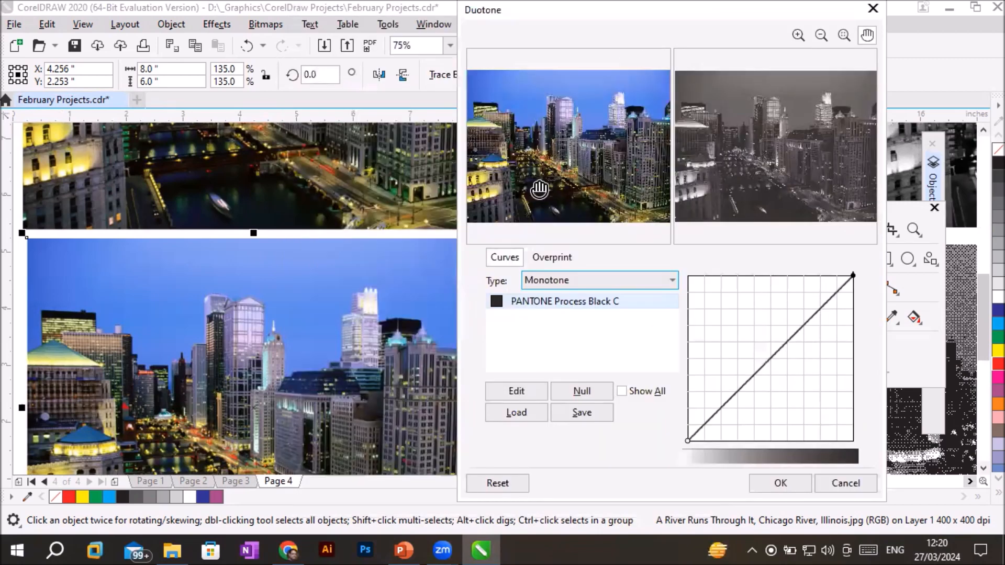
# Step: Change the monotone ink to PANTONE Warm Red C and apply the conversion to the lower city photo
pyautogui.click(514, 301)
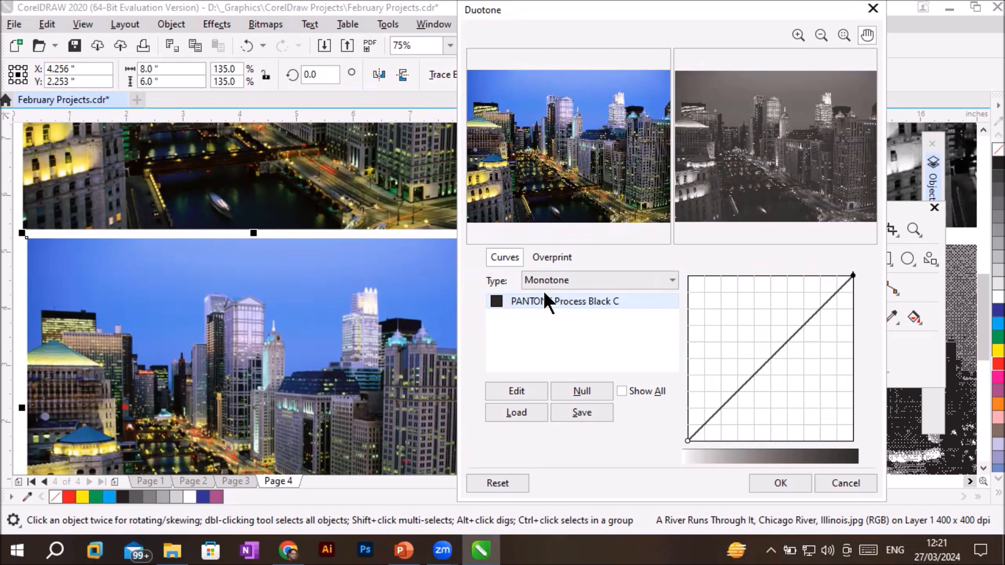
pyautogui.click(523, 390)
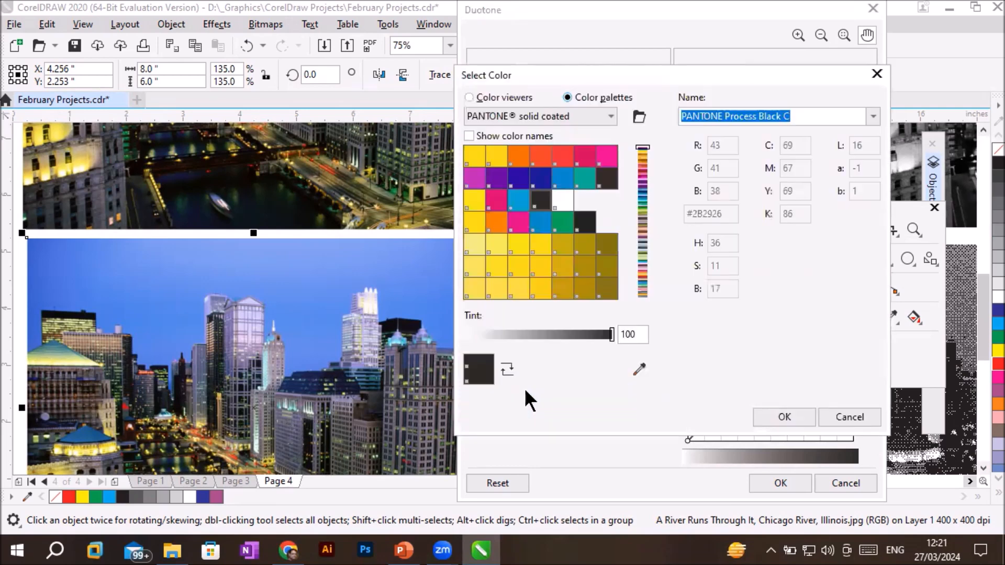
pyautogui.click(542, 160)
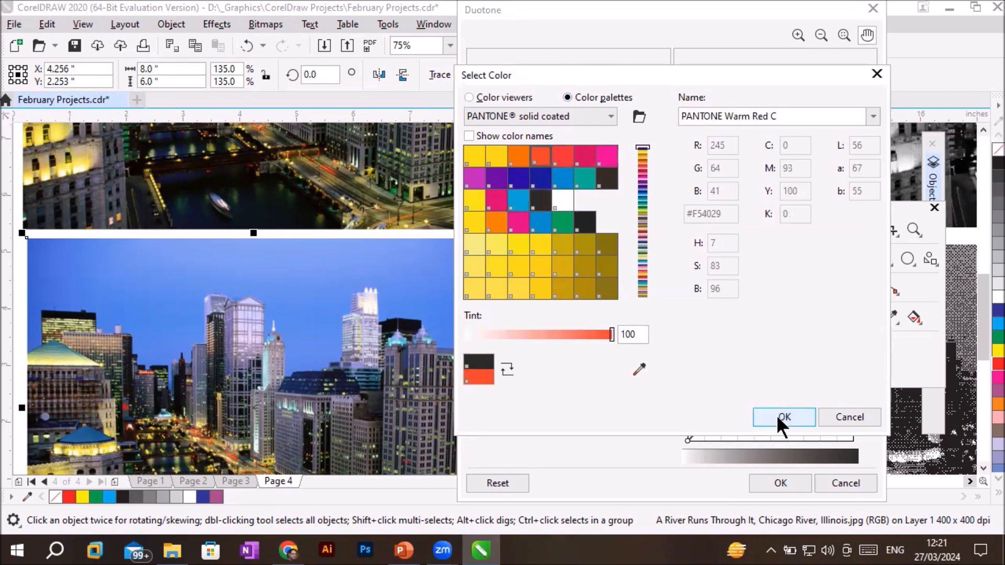
pyautogui.click(781, 416)
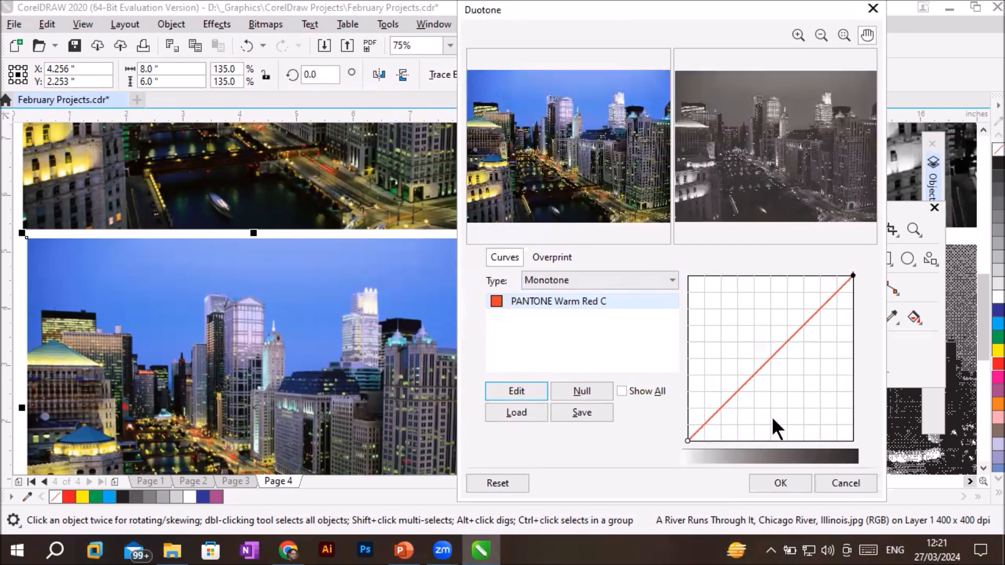
pyautogui.click(774, 477)
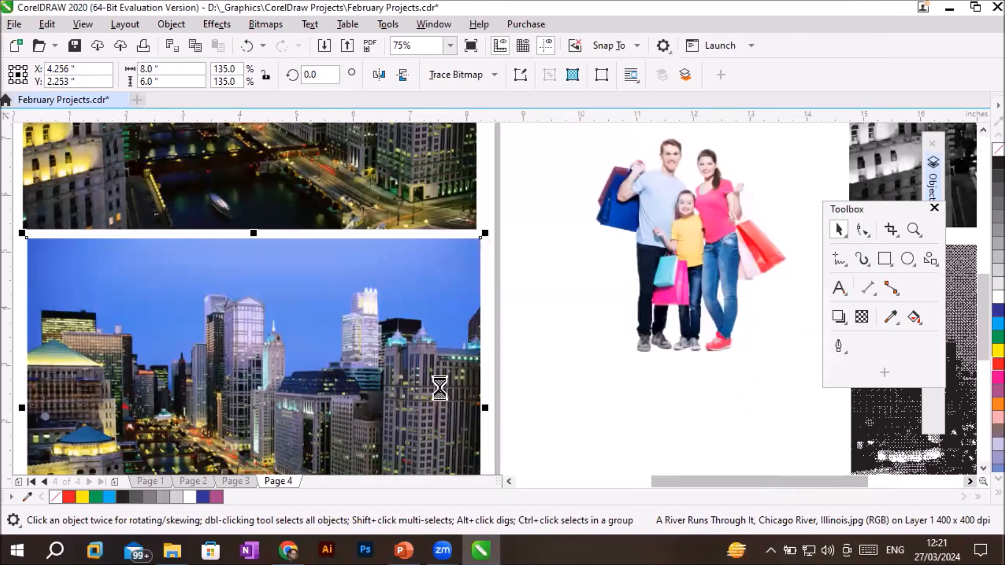
# Step: View more of the red monotone picture and undo its conversion
pyautogui.click(983, 469)
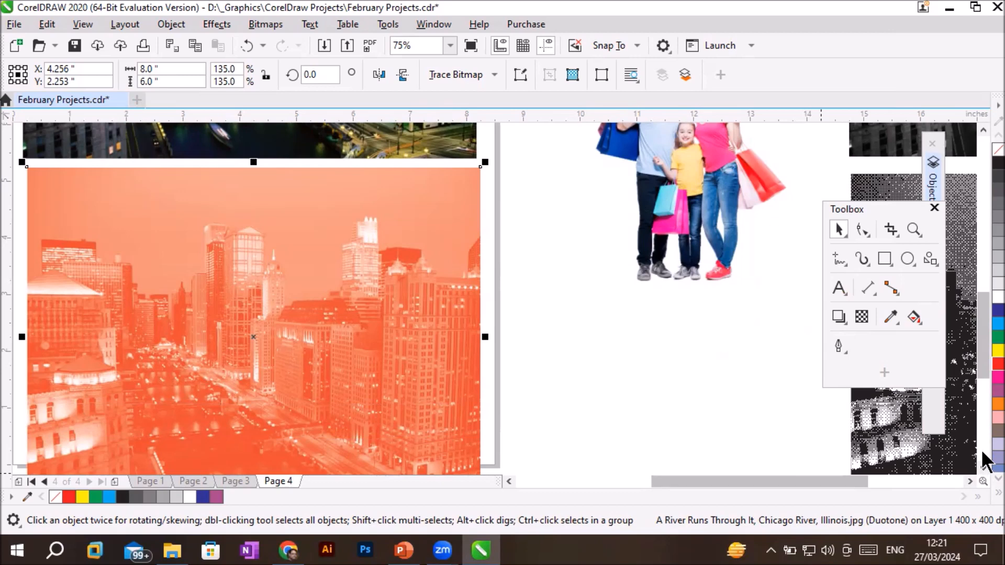
pyautogui.hotkey('ctrl', 'z')
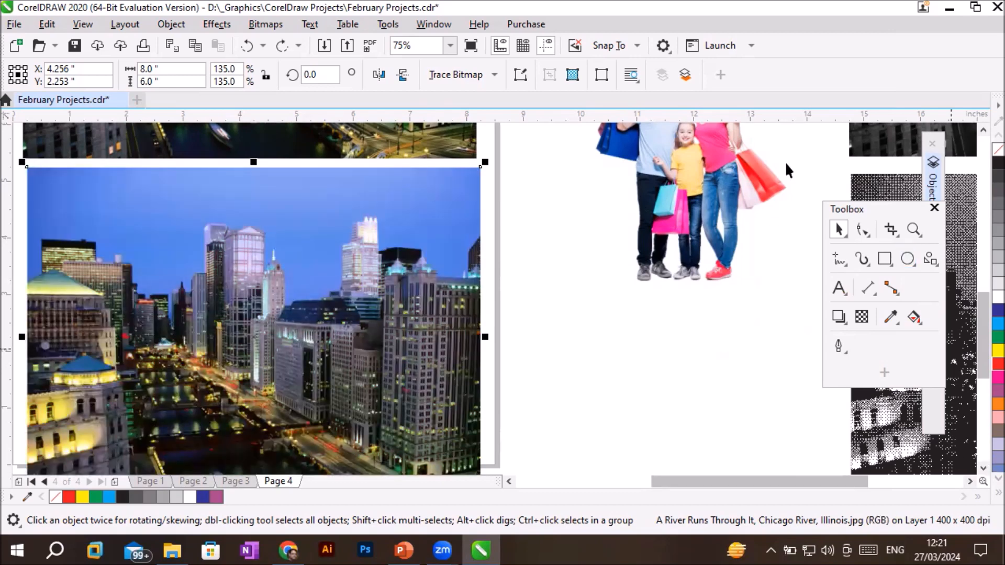
# Step: Start another Duotone (8-bit) conversion of the lower city photo and choose the Duotone type for it
pyautogui.click(257, 26)
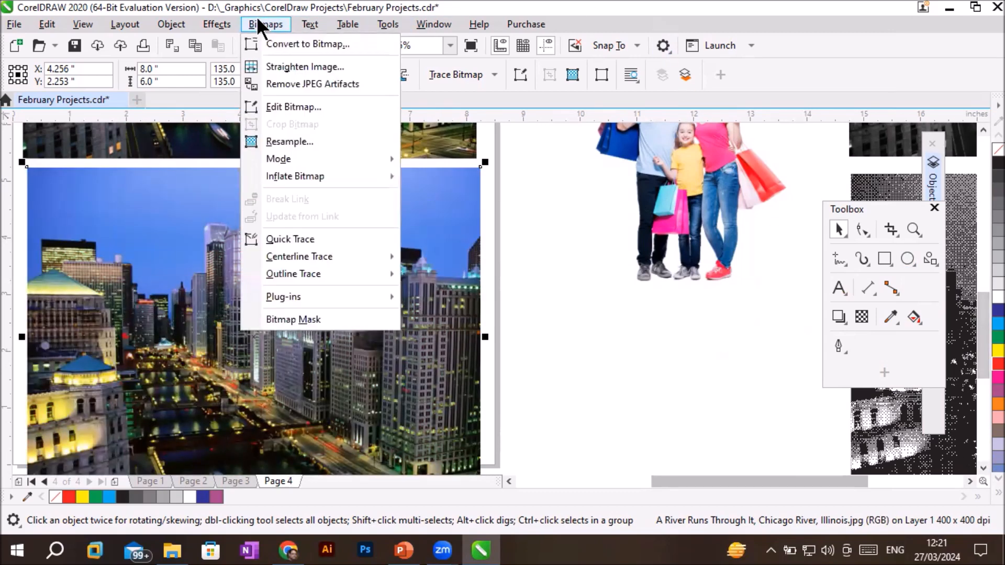
pyautogui.moveTo(331, 165)
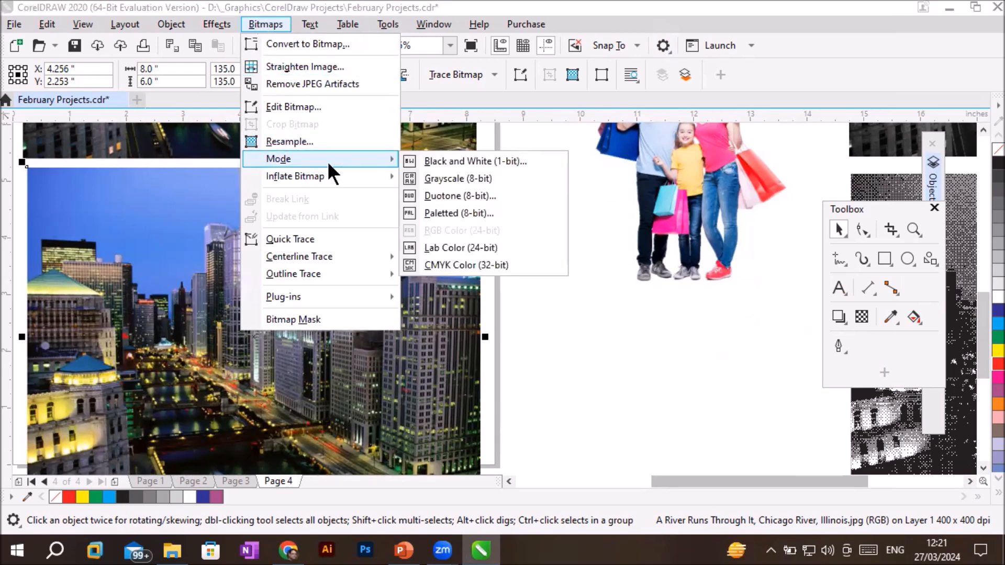
pyautogui.click(489, 196)
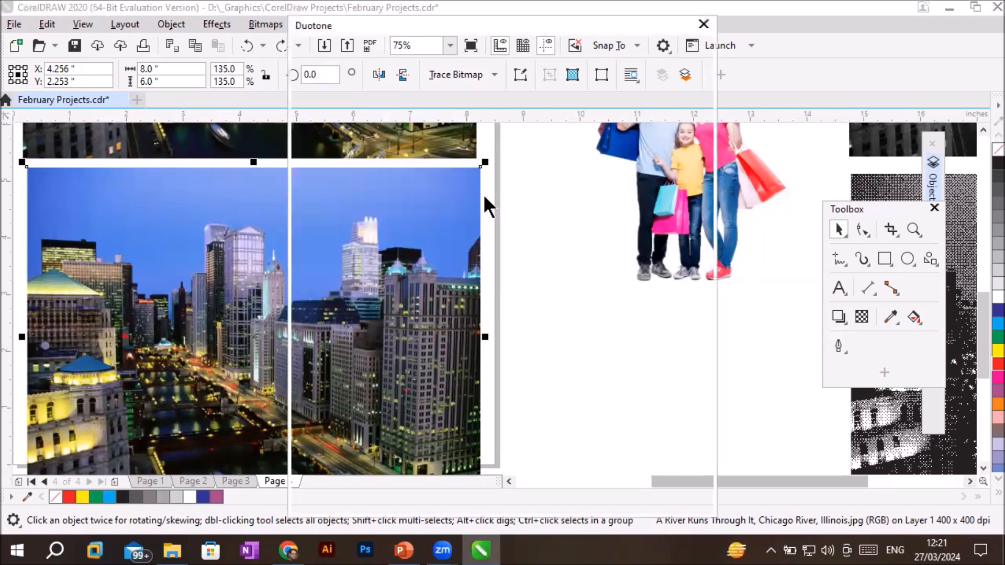
pyautogui.moveTo(455, 22); pyautogui.dragTo(614, 38)
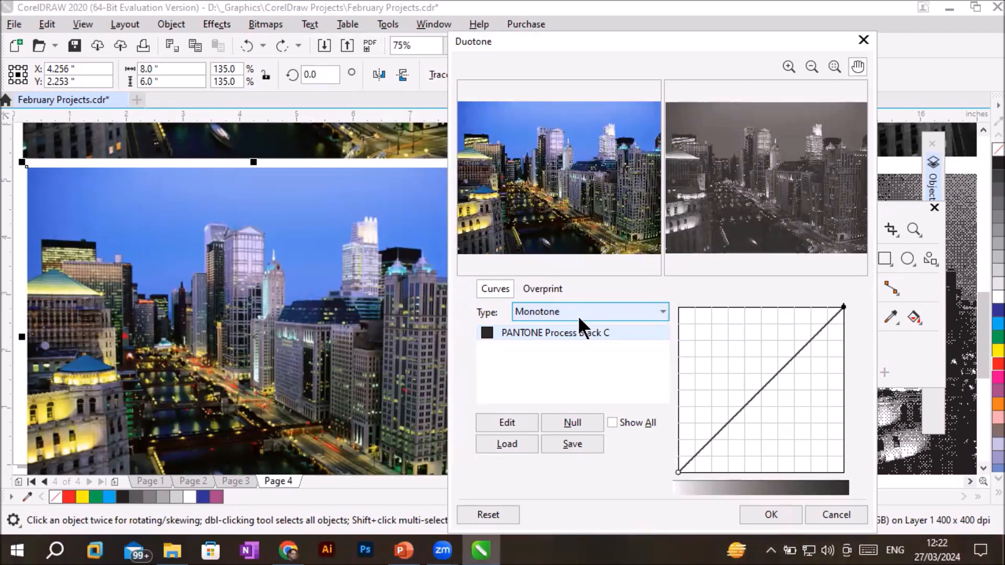
pyautogui.click(559, 333)
pyautogui.click(573, 309)
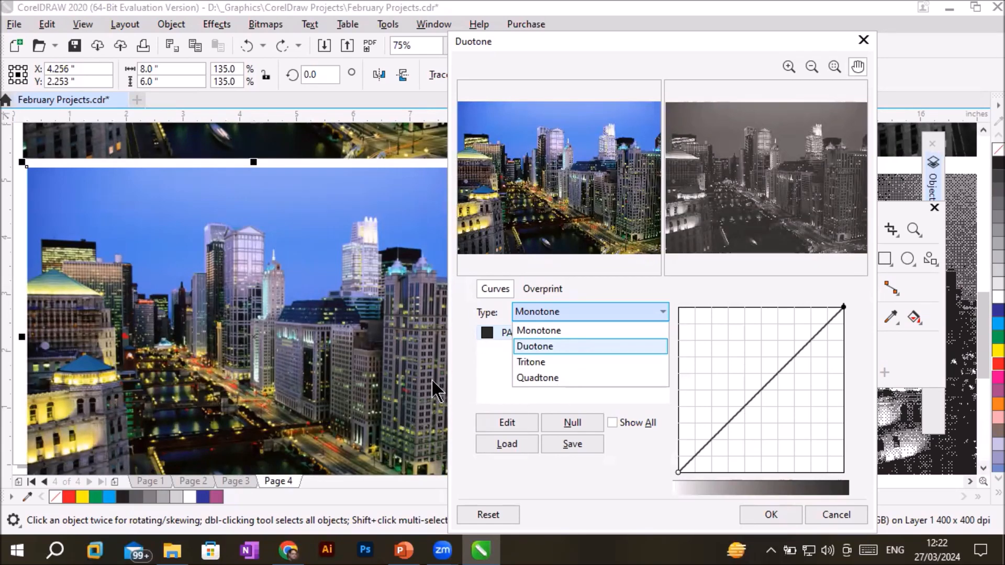
pyautogui.press('Return')
pyautogui.click(510, 330)
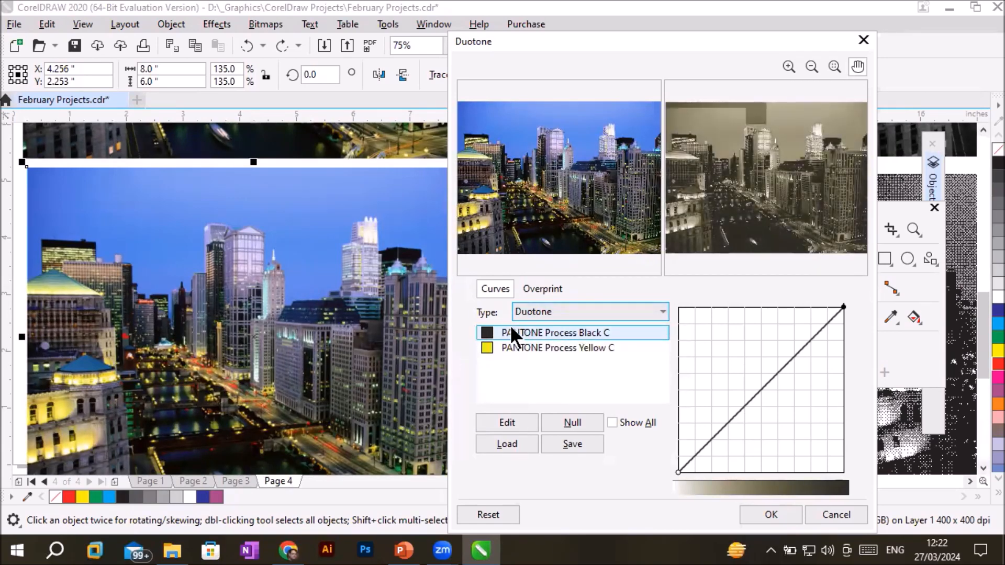
pyautogui.click(511, 350)
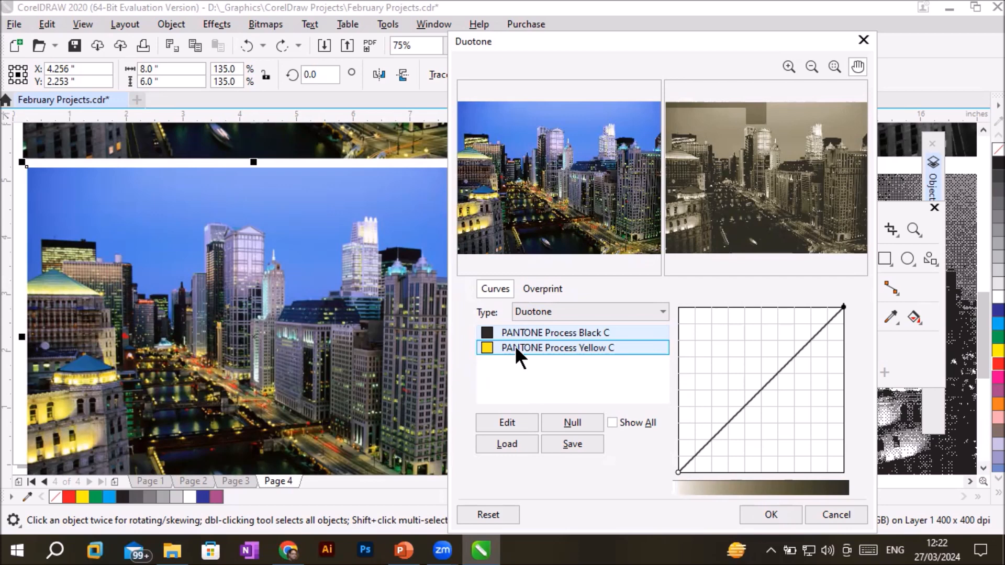
# Step: Change the first ink of the duotone to PANTONE Hexachrome Cyan C
pyautogui.click(528, 333)
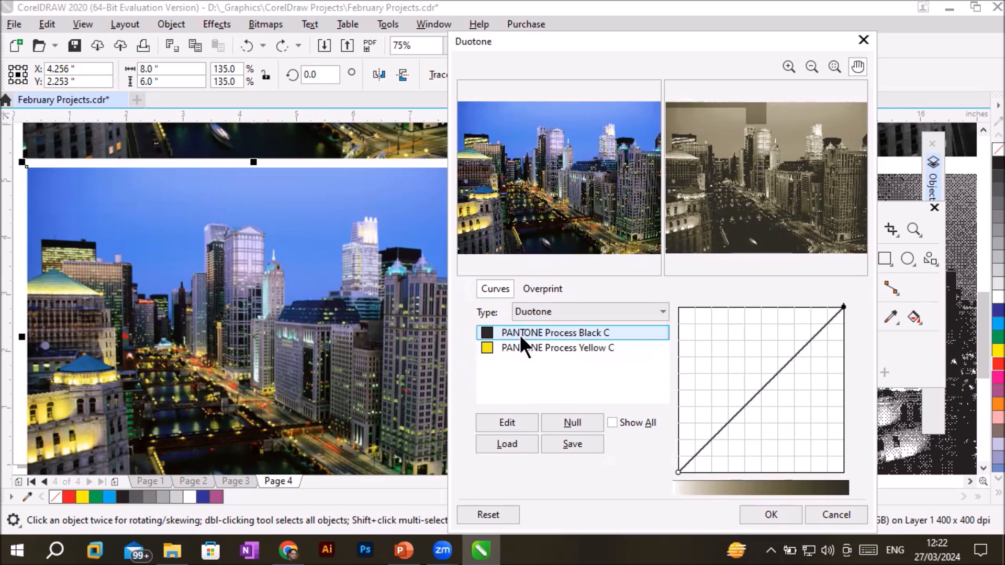
pyautogui.click(510, 419)
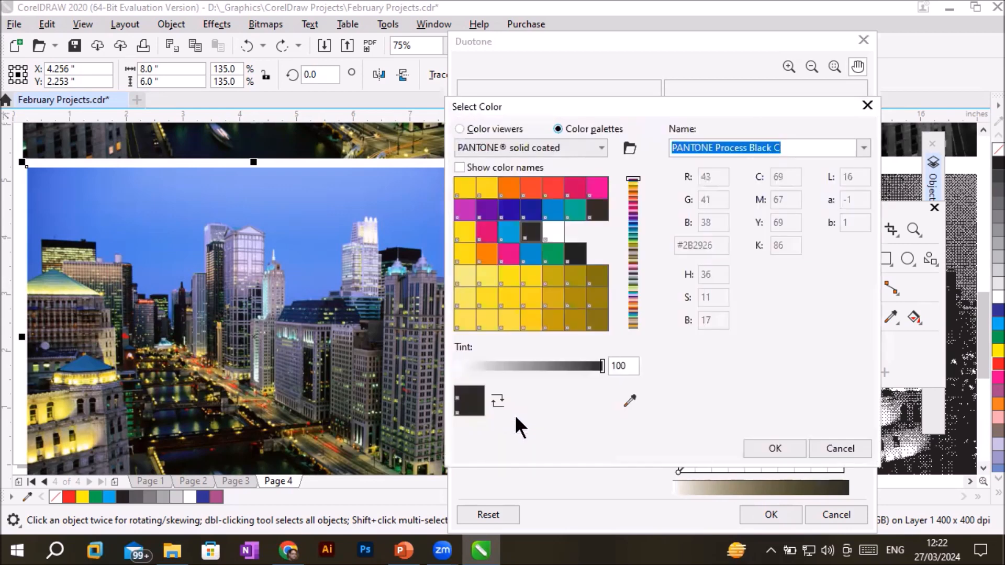
pyautogui.click(528, 256)
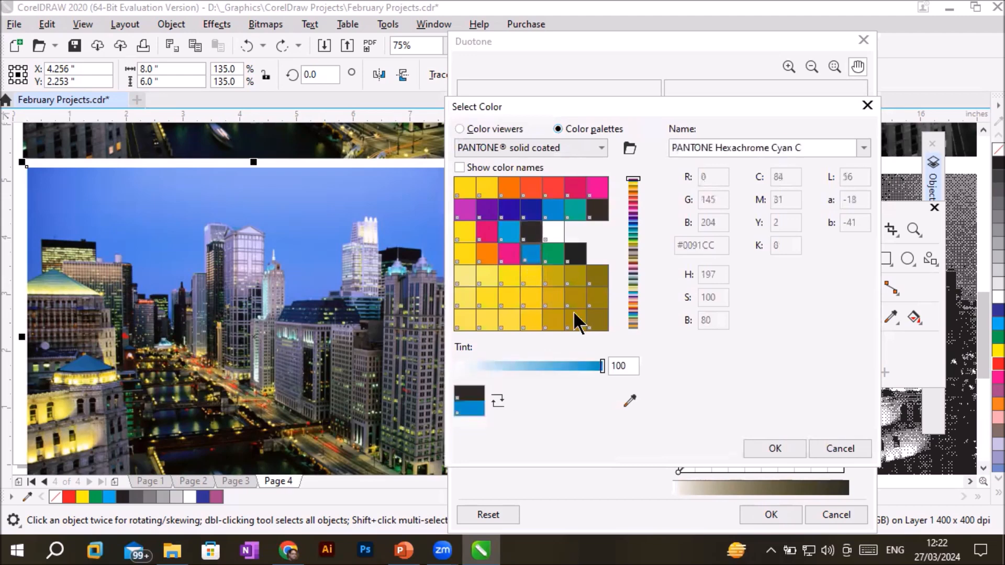
pyautogui.click(777, 453)
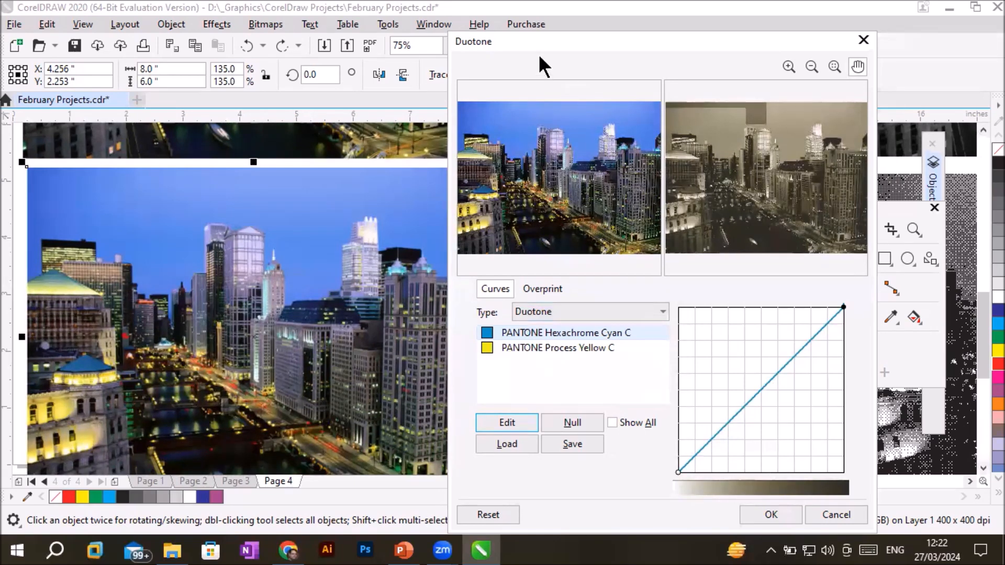
# Step: Apply the two-ink conversion to the lower city photo, view the picture, and undo the conversion
pyautogui.moveTo(535, 39); pyautogui.dragTo(515, 8)
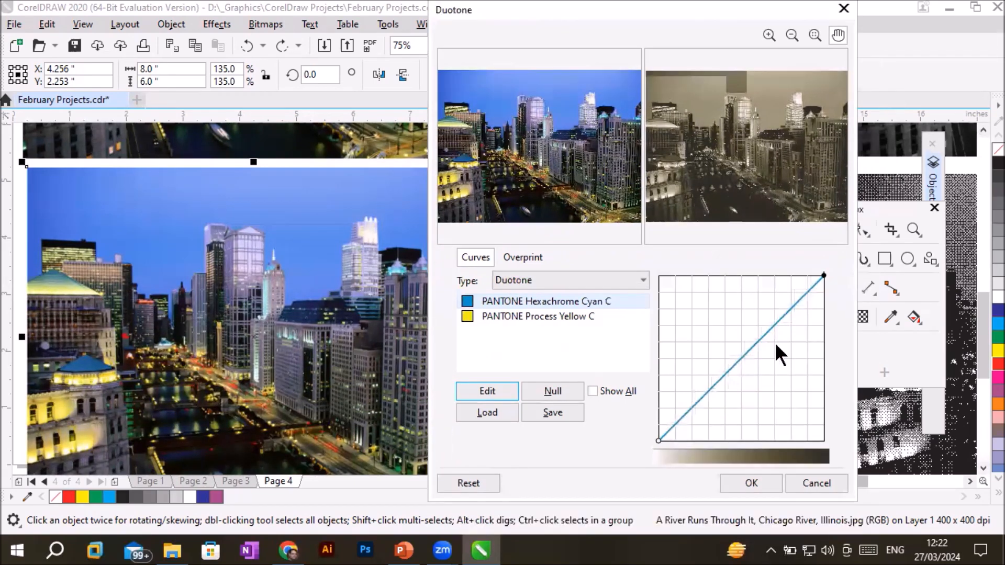
pyautogui.click(751, 468)
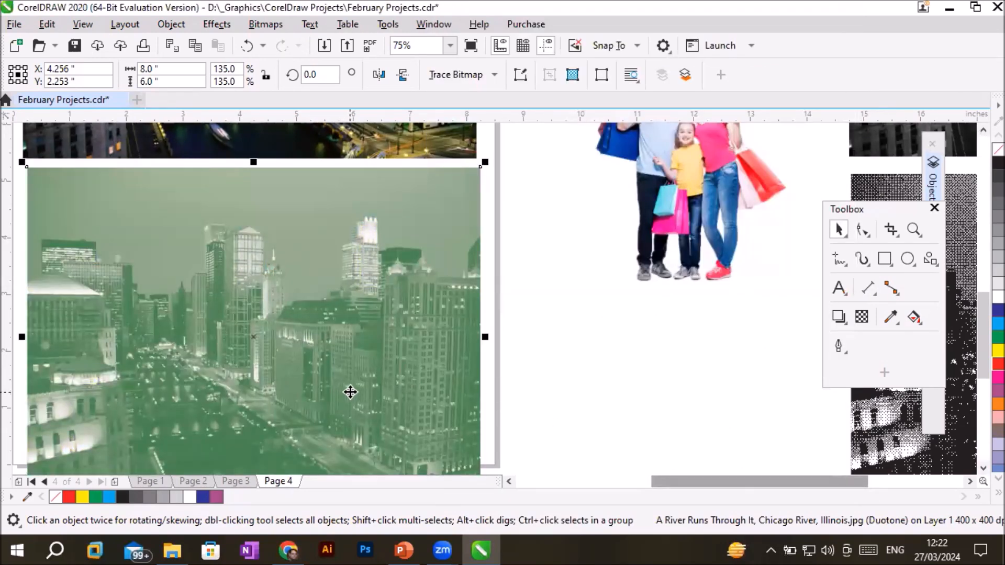
pyautogui.scroll(-2, 350, 392)
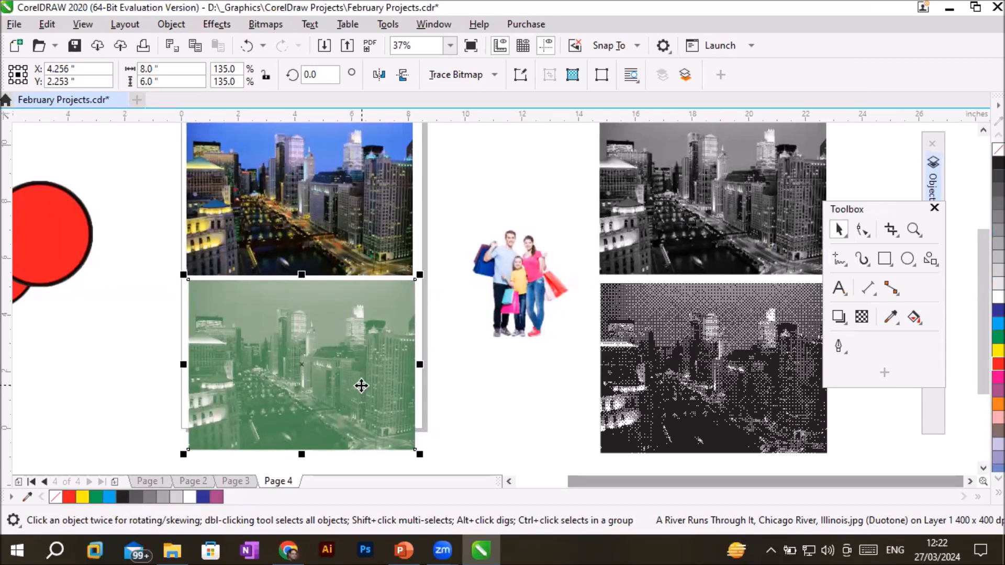
pyautogui.hotkey('ctrl', 'z')
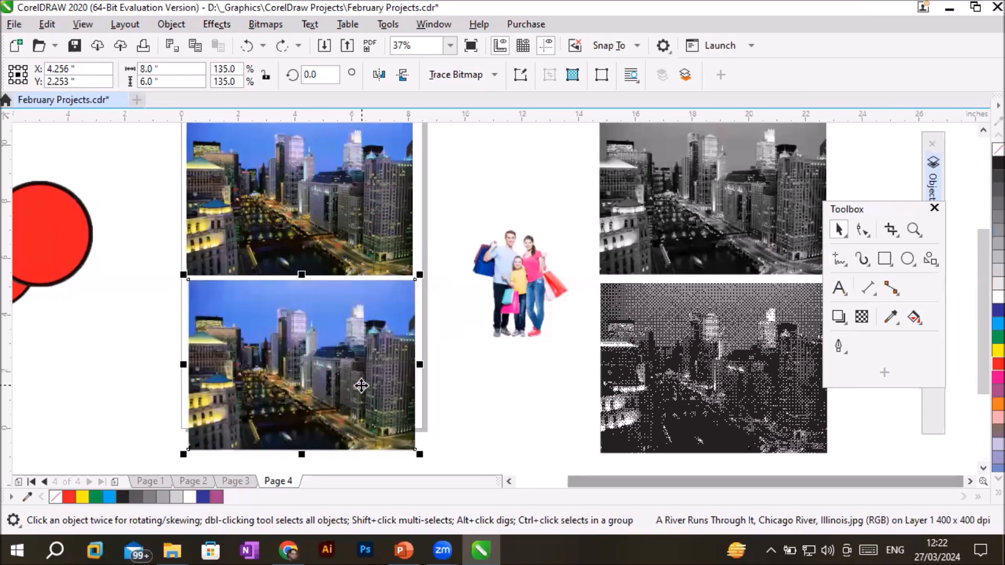
# Step: Start a Duotone (8-bit) conversion of the lower city photo with the Quadtone type
pyautogui.click(259, 21)
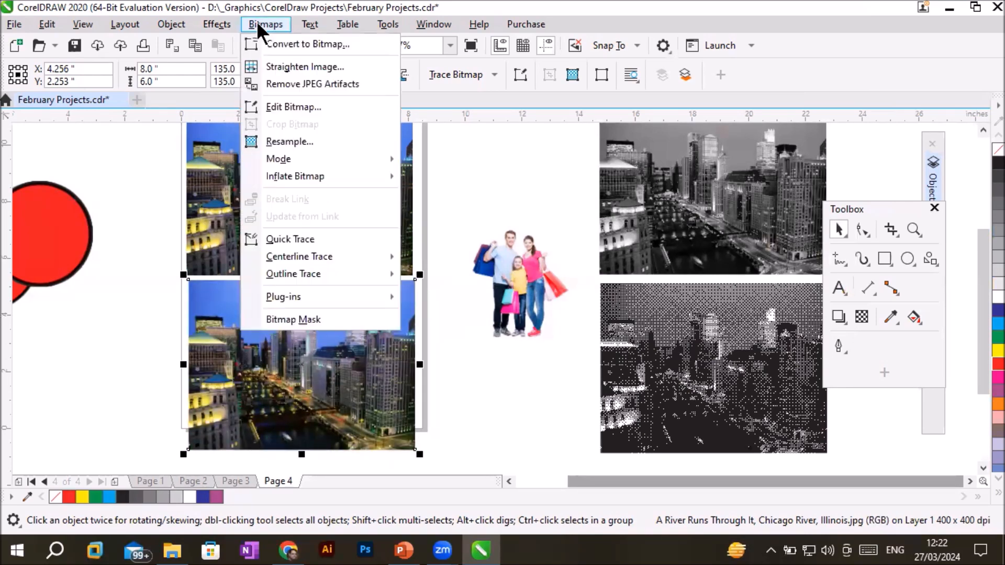
pyautogui.moveTo(316, 162)
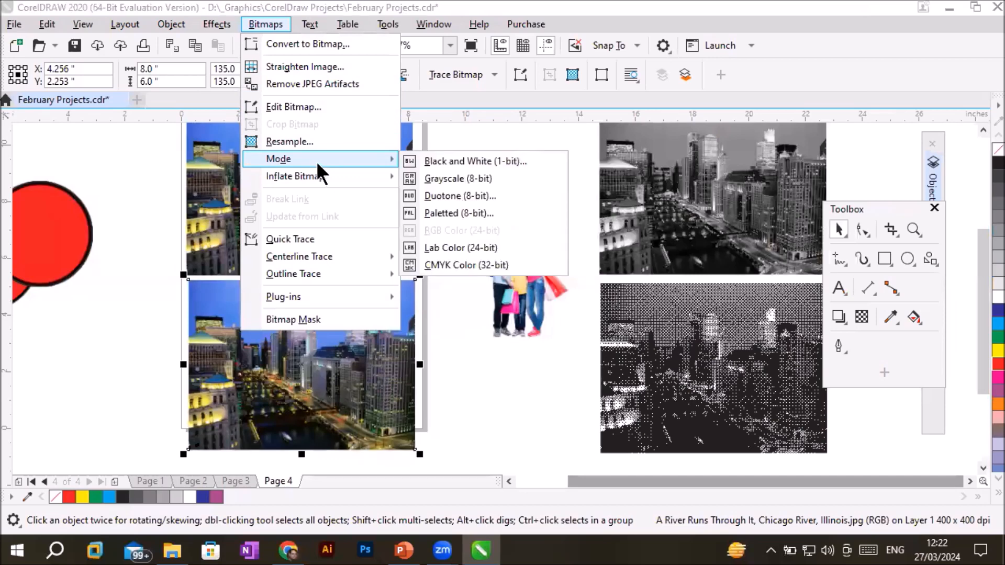
pyautogui.click(469, 195)
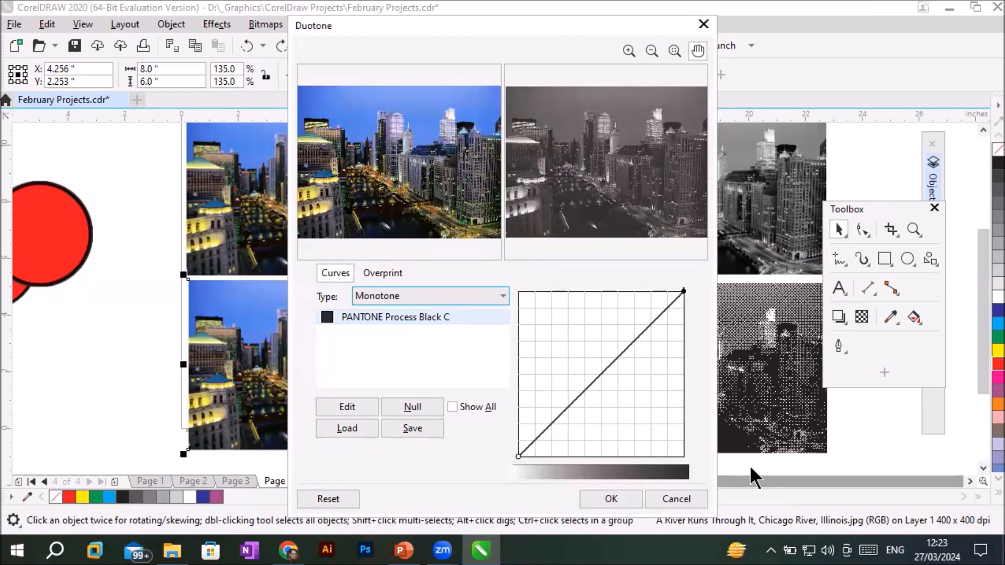
pyautogui.click(454, 295)
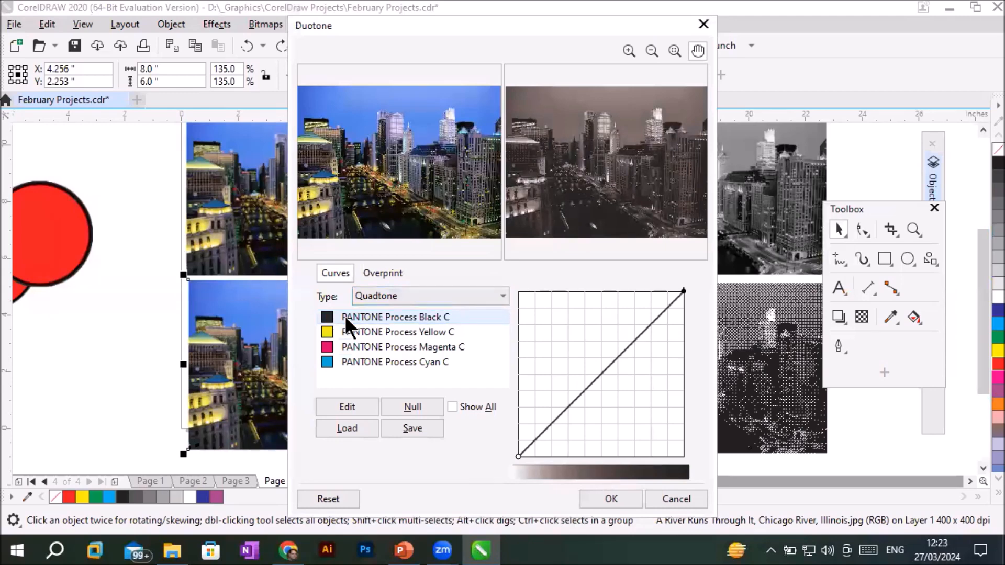
# Step: Change the first quadtone ink to PANTONE Trans. White and apply the conversion to the lower city photo
pyautogui.click(346, 404)
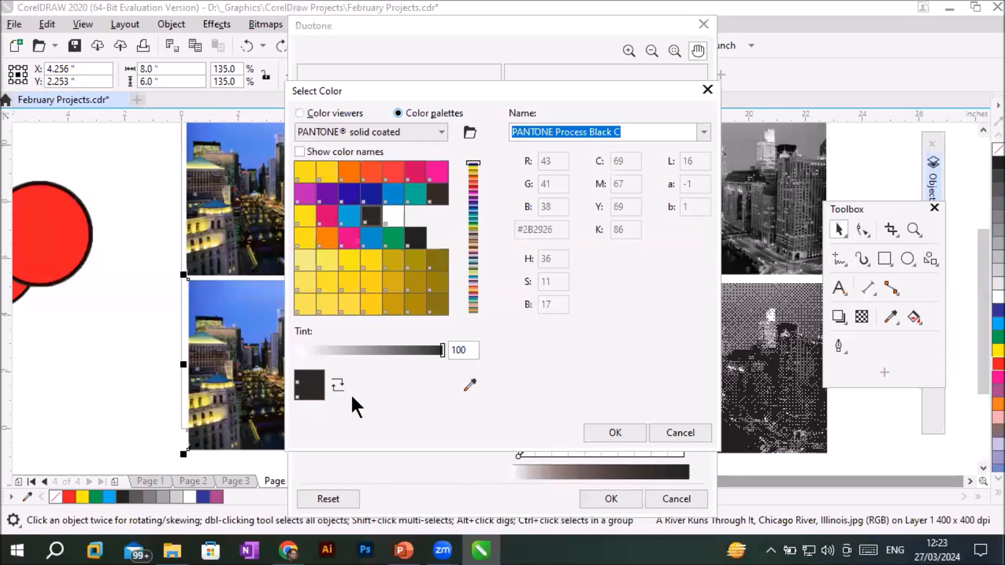
pyautogui.click(396, 215)
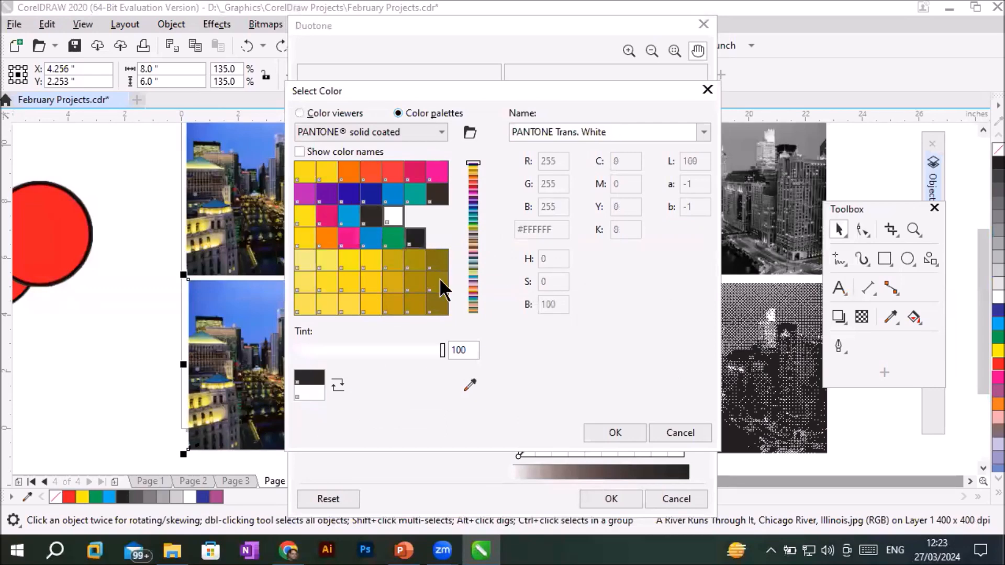
pyautogui.click(603, 431)
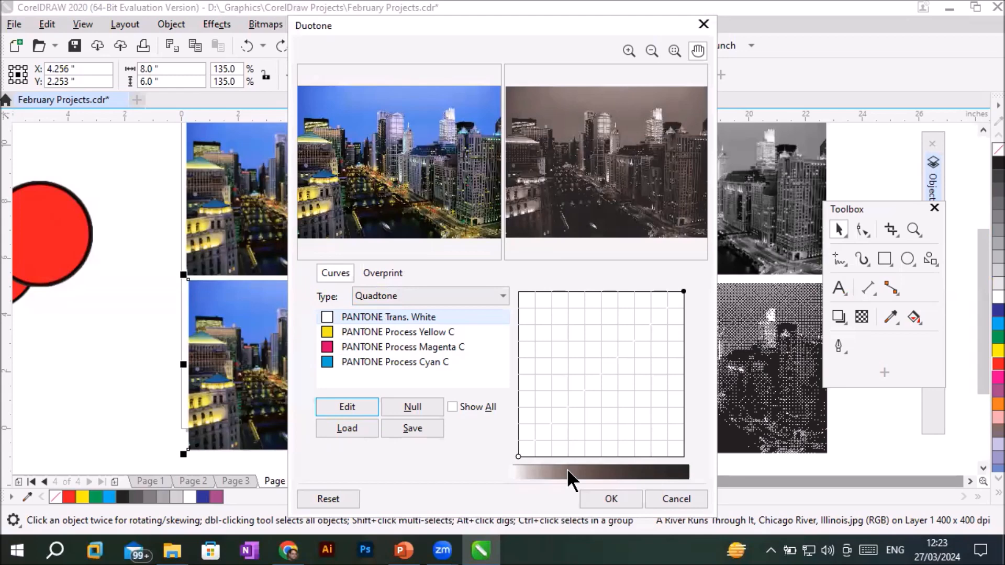
pyautogui.click(610, 500)
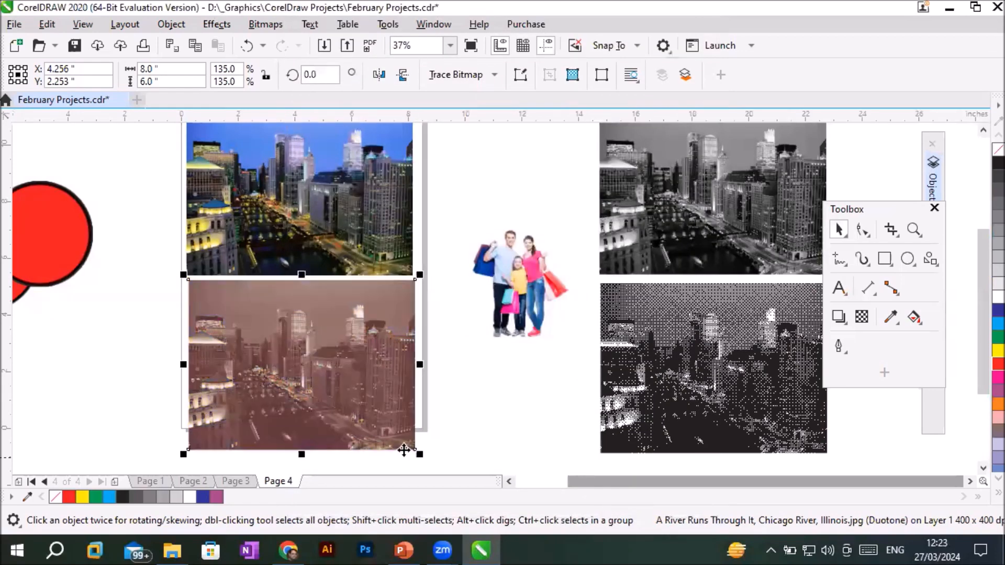
# Step: Delete the converted quadtone picture and place a duplicate of the upper colour city photo in its spot
pyautogui.scroll(2, 308, 406)
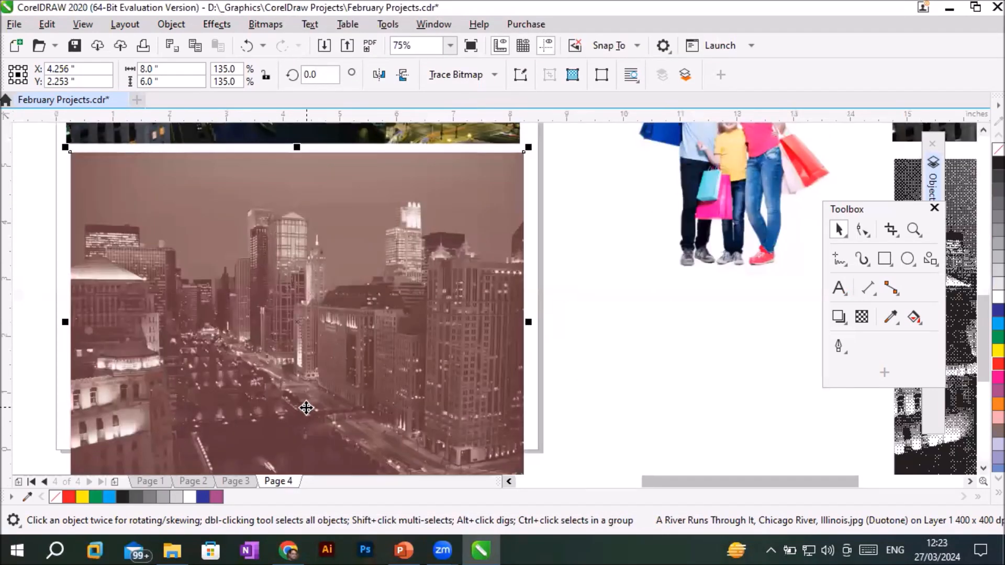
pyautogui.scroll(2, 307, 406)
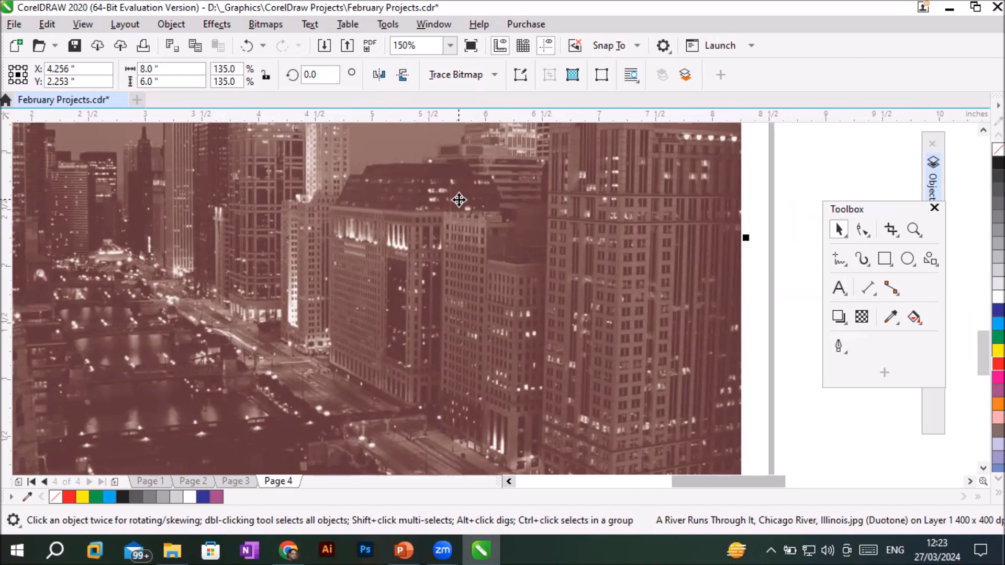
pyautogui.scroll(-2, 458, 203)
pyautogui.scroll(-2, 460, 212)
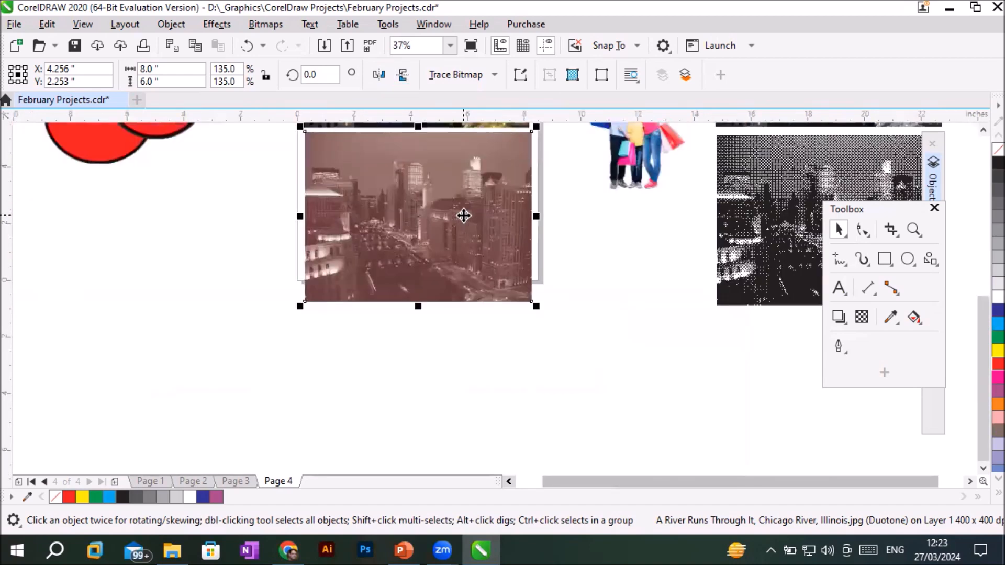
pyautogui.click(982, 131)
pyautogui.click(983, 131)
pyautogui.click(982, 131)
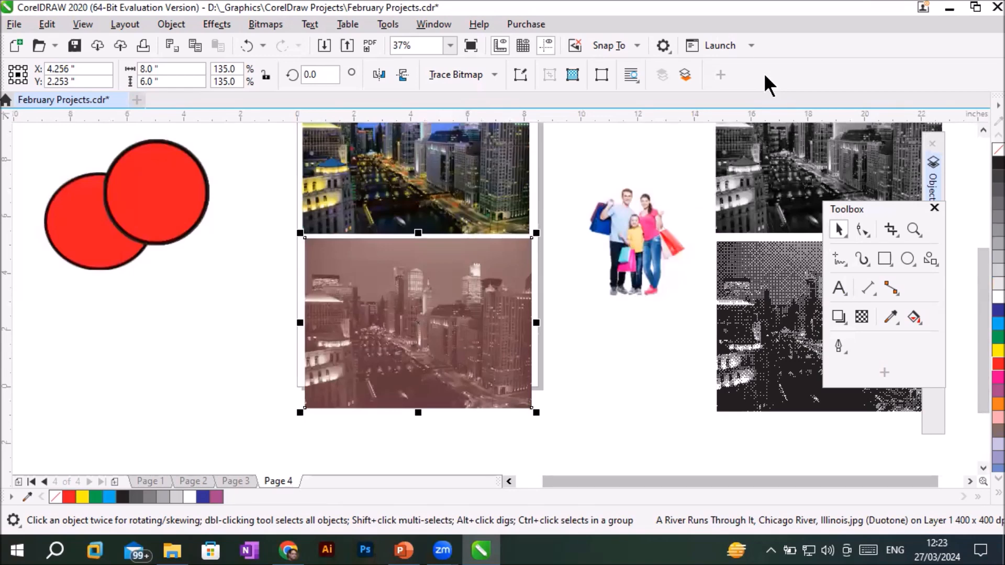
pyautogui.click(437, 317)
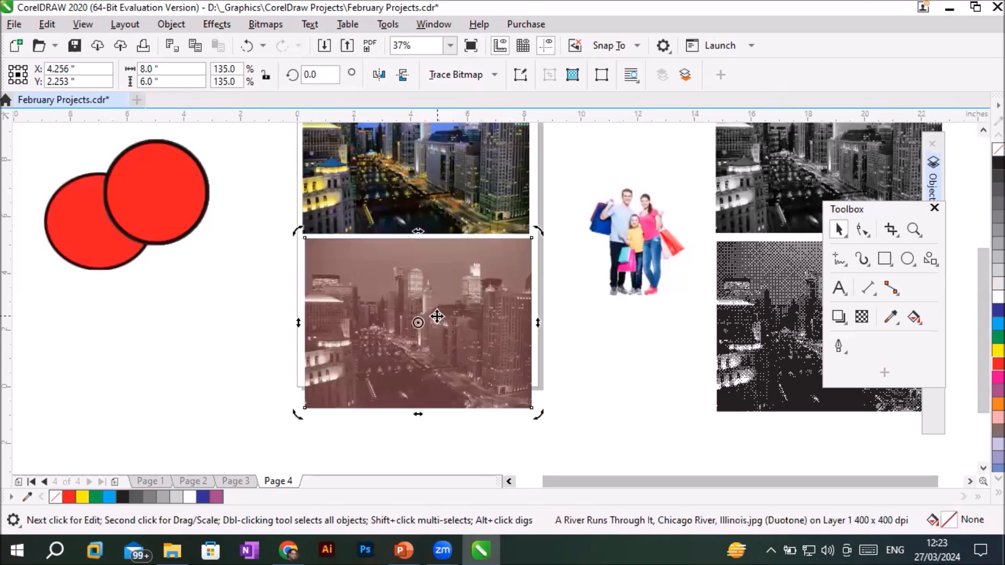
pyautogui.press('Delete')
pyautogui.moveTo(388, 207); pyautogui.dragTo(394, 376)
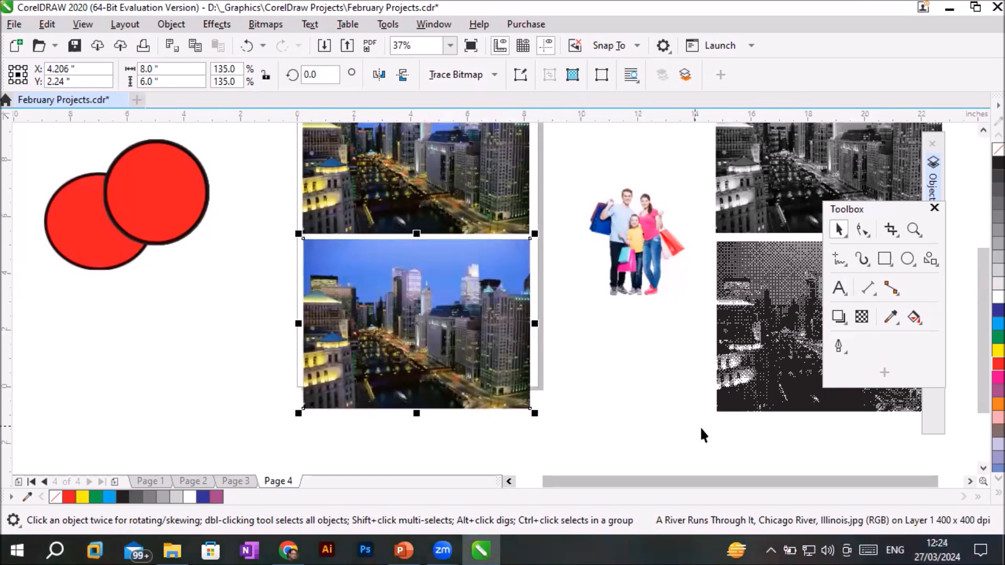
# Step: Start a manual inflation of the lower city photo and move the dialog off the picture's centre
pyautogui.scroll(2, 481, 343)
pyautogui.click(265, 23)
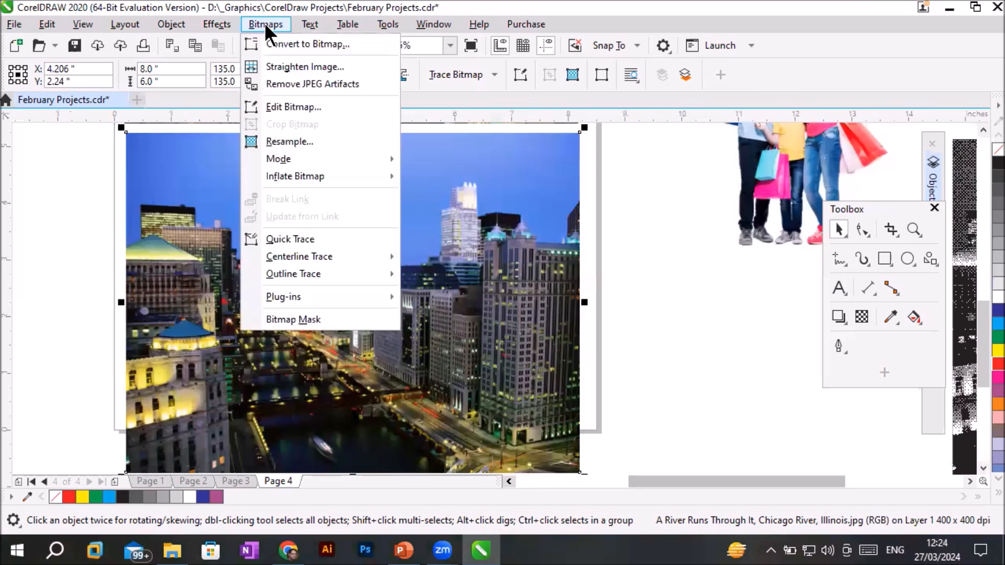
pyautogui.moveTo(304, 163)
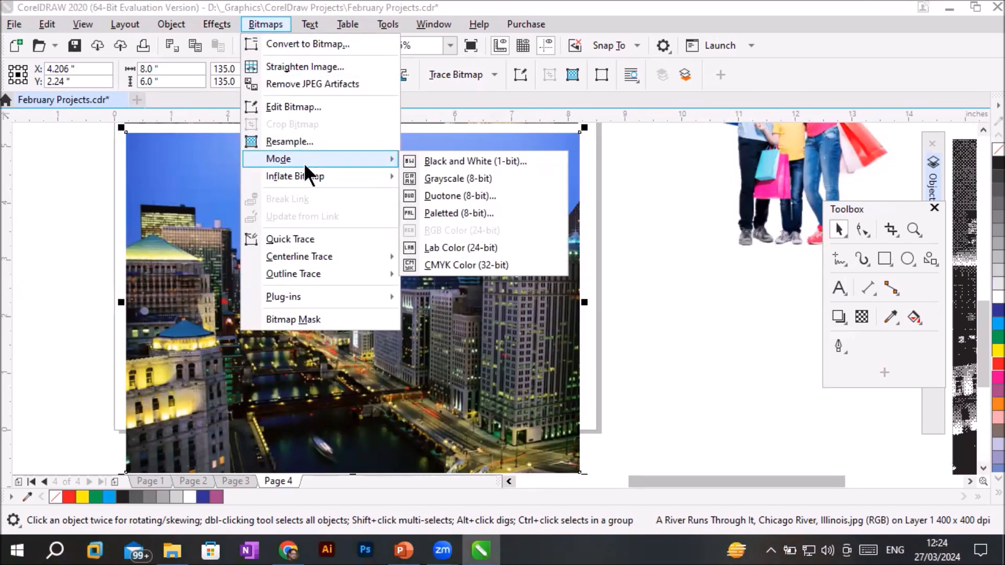
pyautogui.moveTo(313, 181)
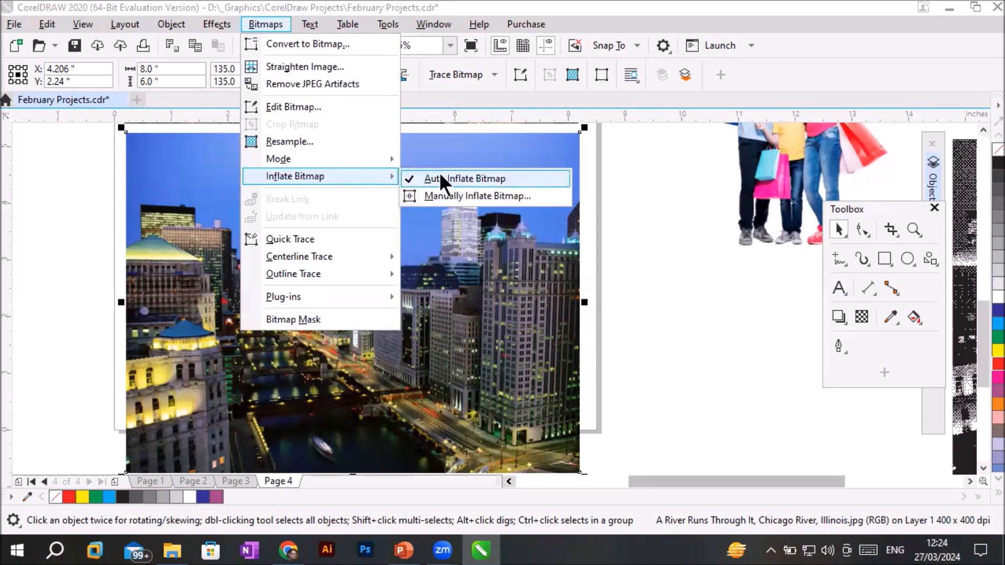
pyautogui.click(501, 196)
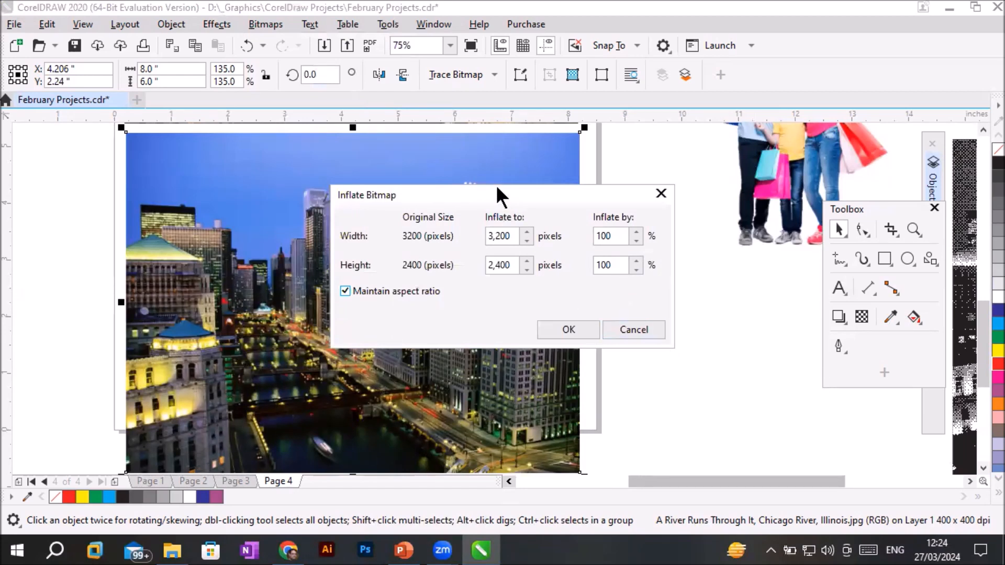
pyautogui.moveTo(497, 195); pyautogui.dragTo(548, 185)
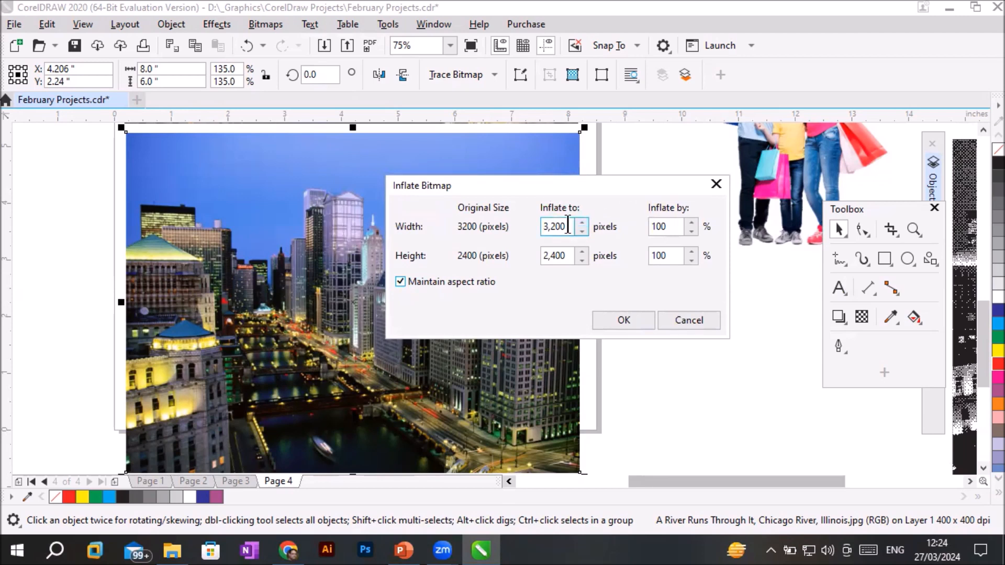
# Step: Inflate the lower city photo to a width of 4,000 pixels with the aspect ratio maintained
pyautogui.moveTo(568, 226); pyautogui.dragTo(507, 217)
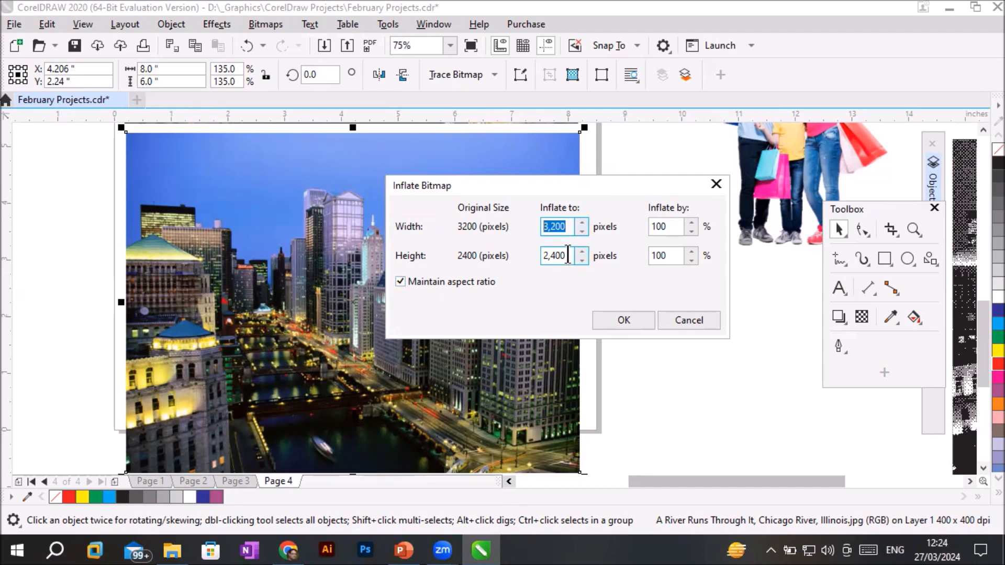
pyautogui.moveTo(567, 255); pyautogui.dragTo(487, 262)
pyautogui.moveTo(567, 226); pyautogui.dragTo(436, 218)
pyautogui.click(566, 227)
pyautogui.moveTo(567, 225); pyautogui.dragTo(459, 235)
pyautogui.write('400')
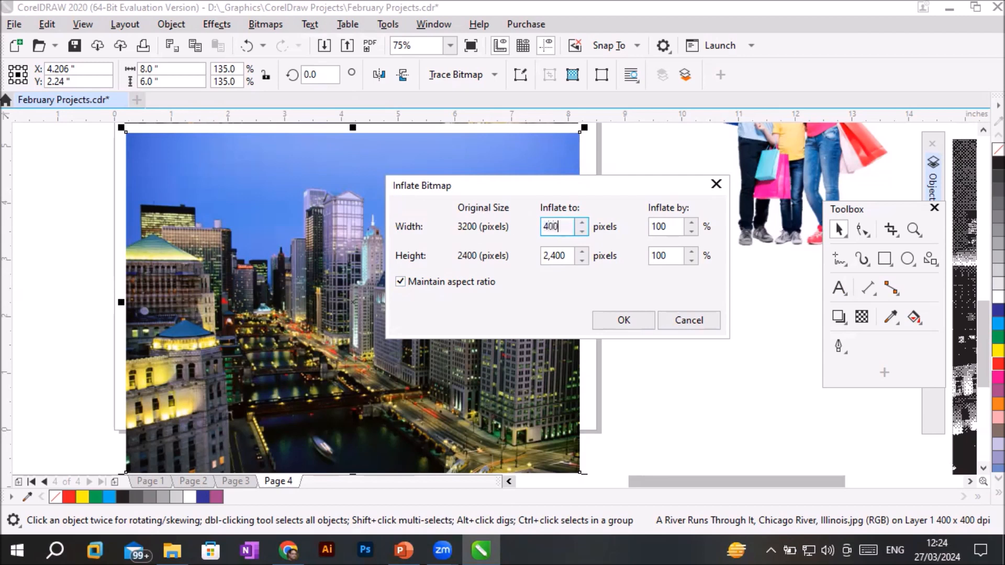
pyautogui.write('0')
pyautogui.click(561, 256)
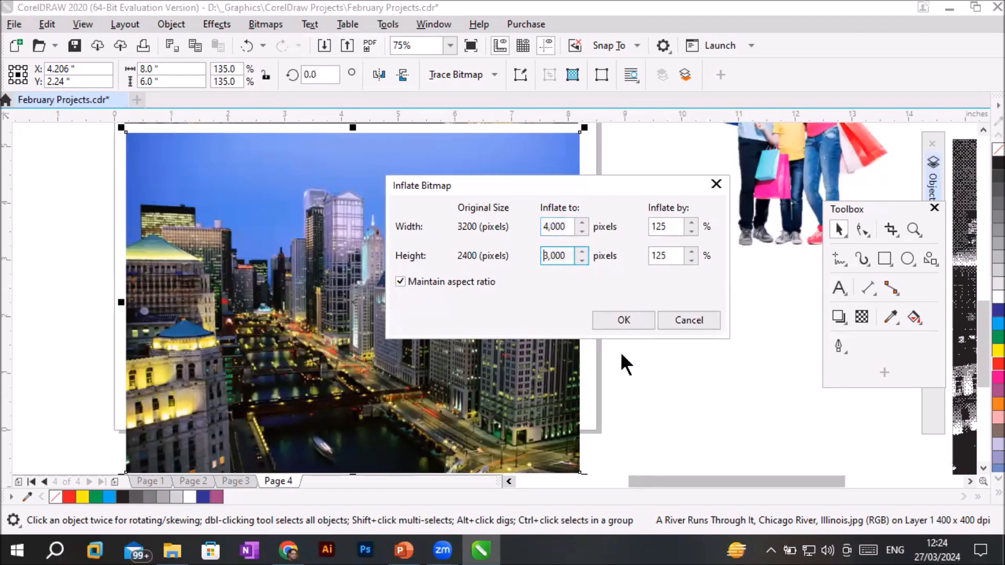
pyautogui.click(635, 318)
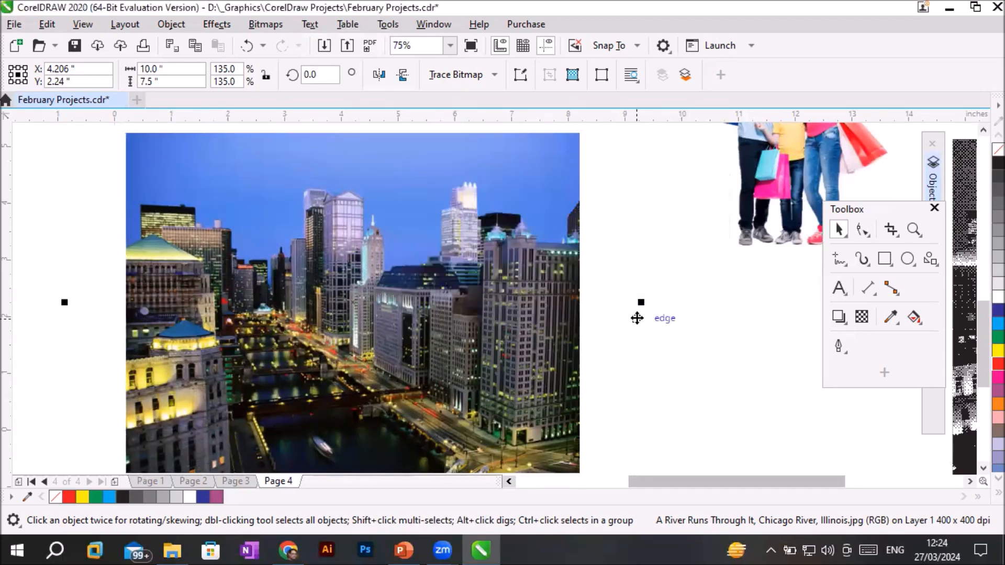
# Step: Move the upper city photo off the page below the red circles and place the inflated photo in the middle of the page
pyautogui.scroll(-2, 638, 315)
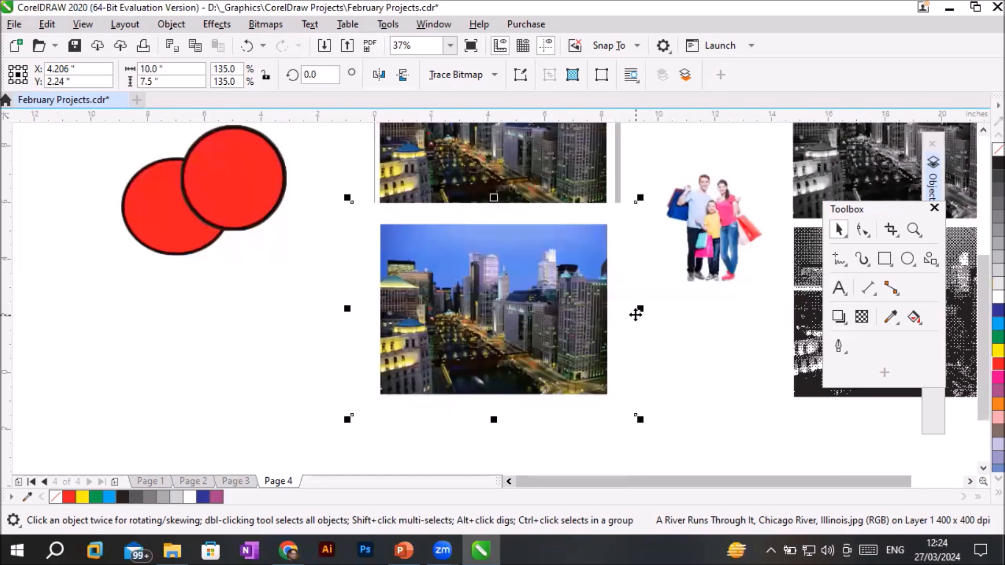
pyautogui.click(983, 130)
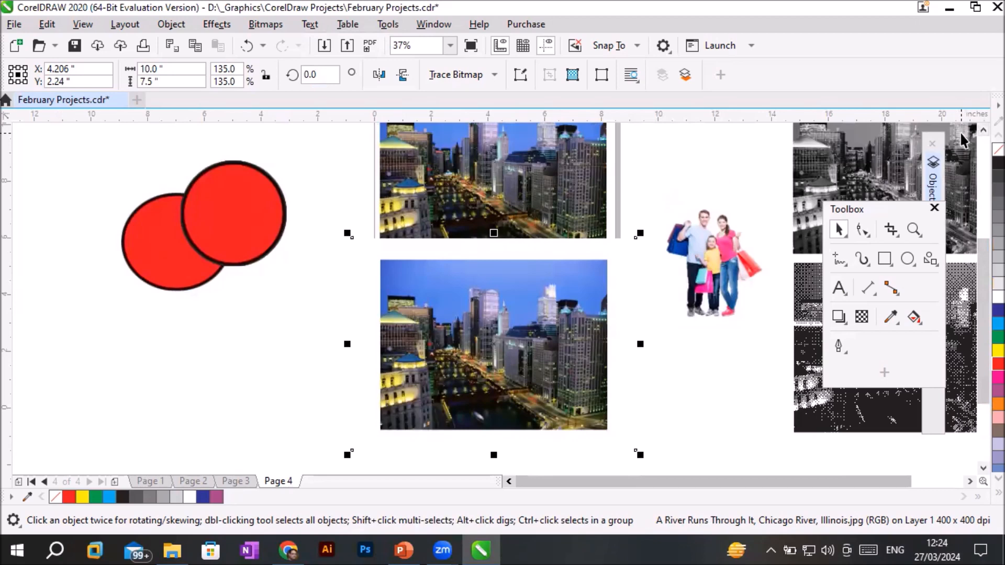
pyautogui.click(981, 127)
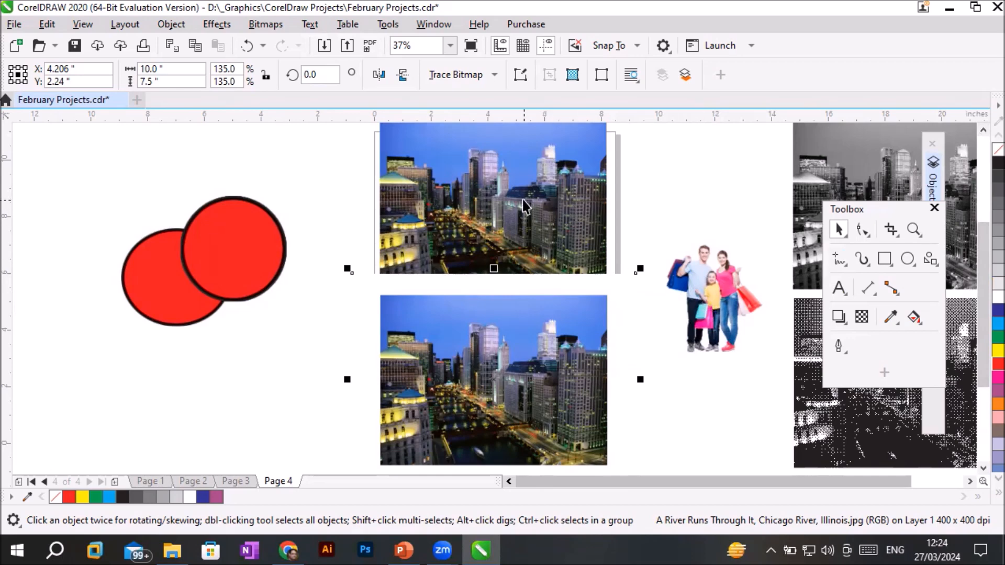
pyautogui.scroll(-2, 599, 208)
pyautogui.moveTo(547, 190); pyautogui.dragTo(409, 306)
pyautogui.moveTo(530, 296); pyautogui.dragTo(534, 241)
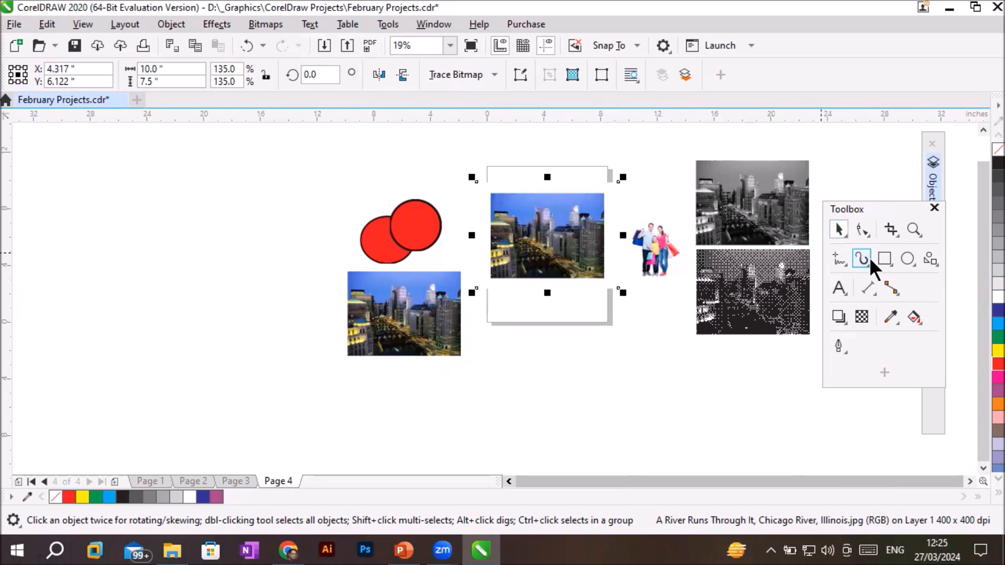
# Step: Add a cyan-filled page frame rectangle behind the inflated photo and widen it on both sides to about 11.6 inches
pyautogui.click(883, 258)
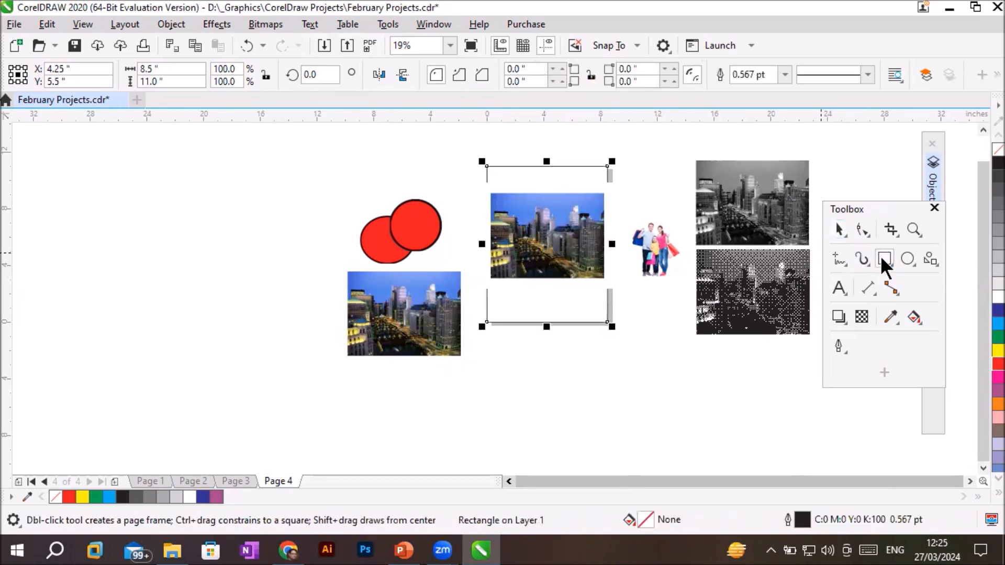
pyautogui.click(997, 322)
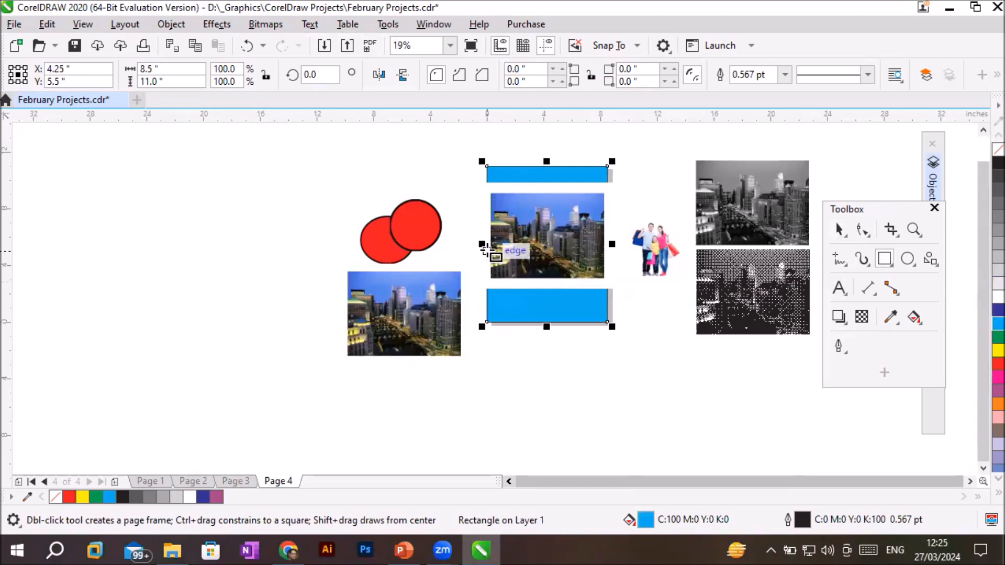
pyautogui.moveTo(482, 244); pyautogui.dragTo(463, 244)
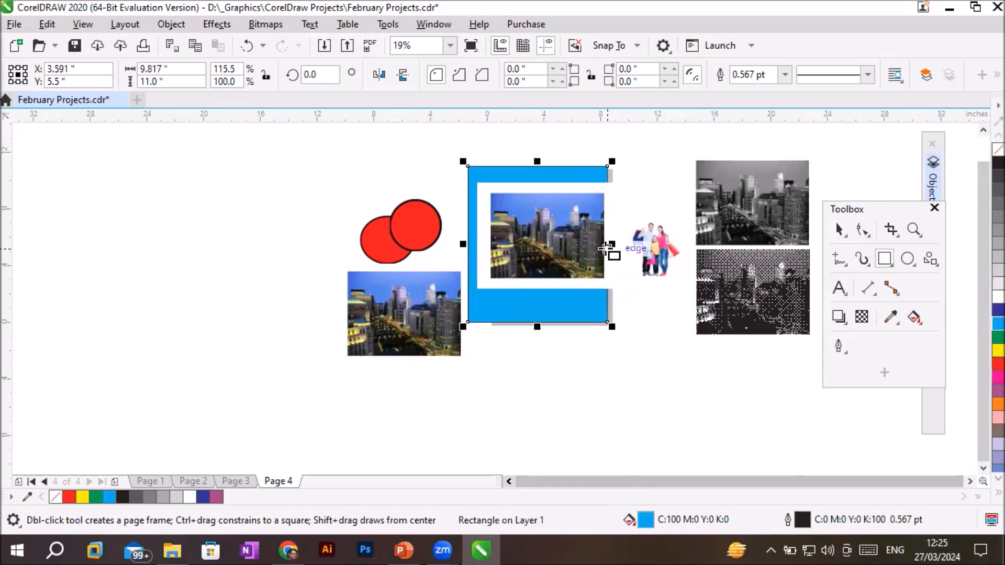
pyautogui.moveTo(611, 244); pyautogui.dragTo(637, 244)
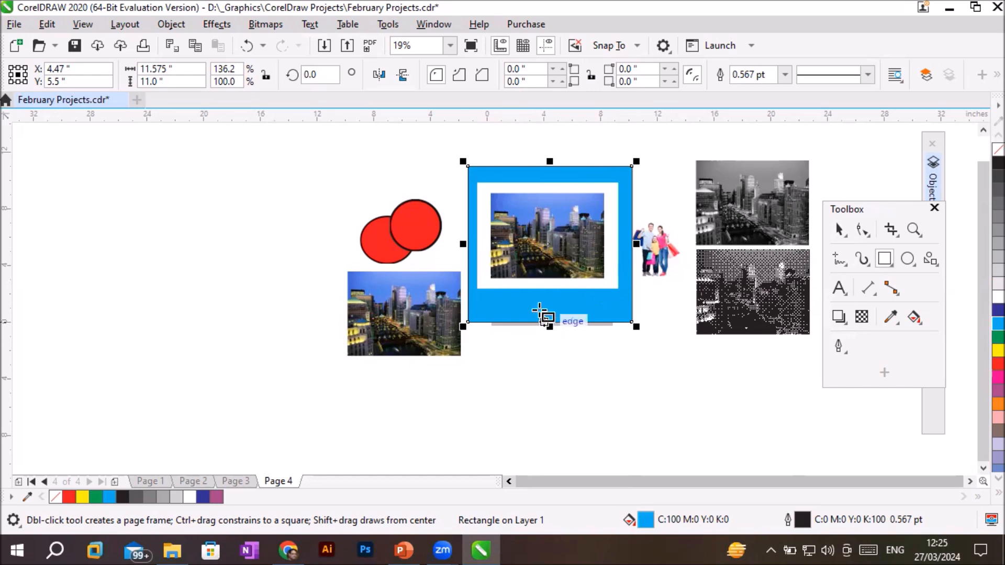
# Step: Undo the cyan rectangle, the photo moves and the bitmap inflation
pyautogui.scroll(2, 525, 246)
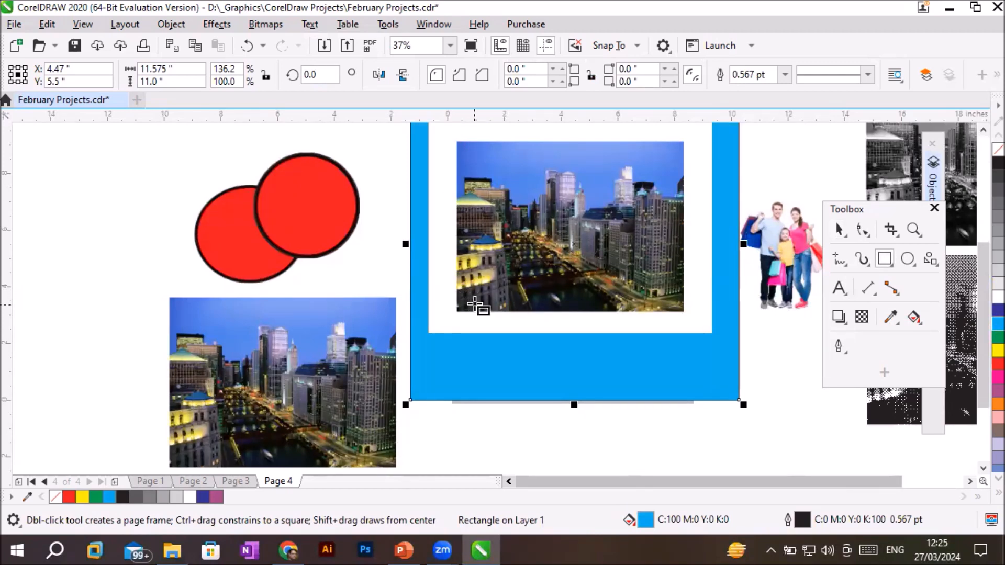
pyautogui.scroll(-2, 474, 306)
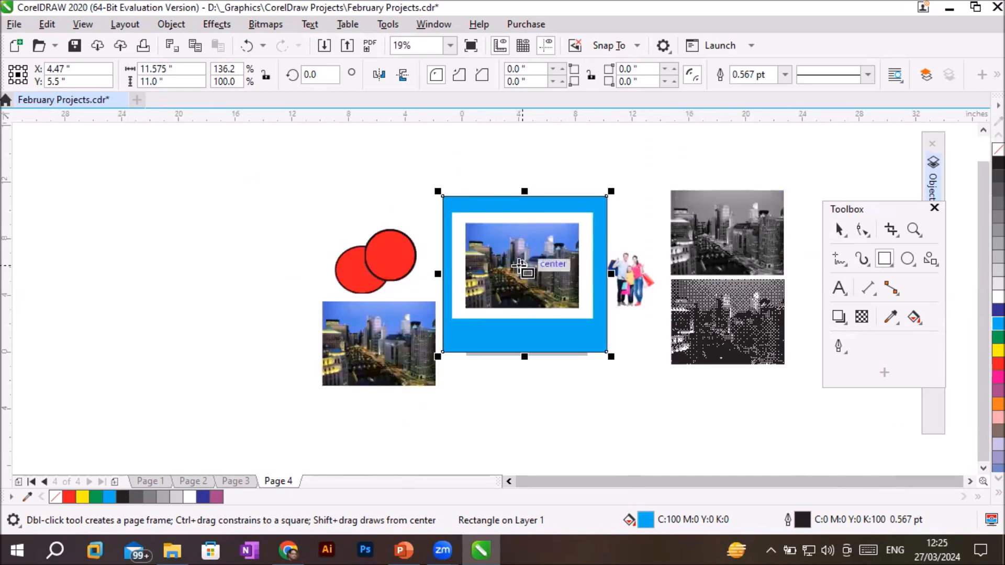
pyautogui.hotkey('ctrl', 'z')
pyautogui.hotkey('ctrl', 'z')
pyautogui.hotkey('ctrl', 'z')
pyautogui.hotkey('ctrl', 'z')
pyautogui.hotkey('ctrl', 'z')
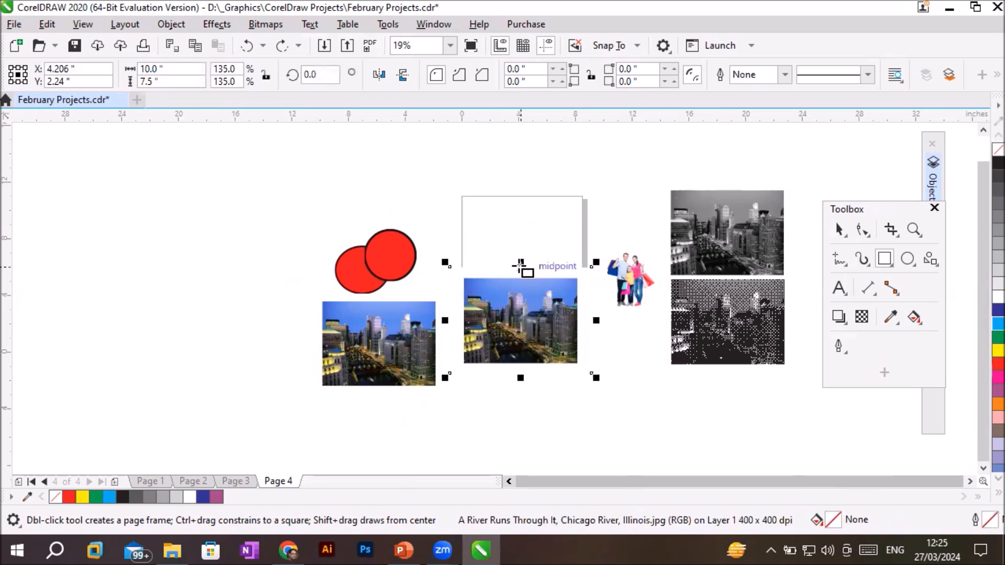
pyautogui.hotkey('ctrl', 'z')
pyautogui.hotkey('ctrl', 'z')
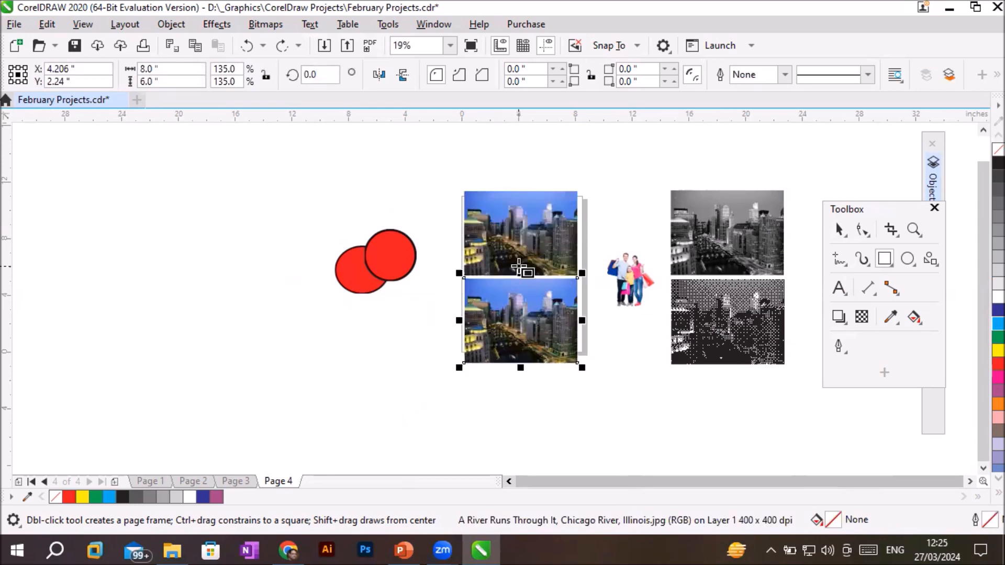
# Step: Open the lower city photo for bitmap editing in Corel PHOTO-PAINT and reposition its window over the drawing
pyautogui.scroll(2, 576, 356)
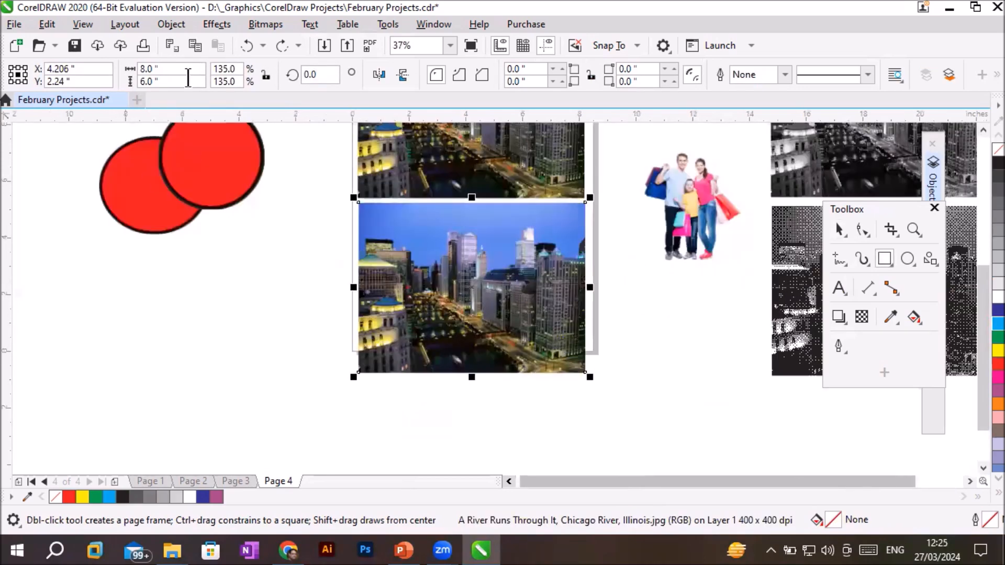
pyautogui.click(256, 26)
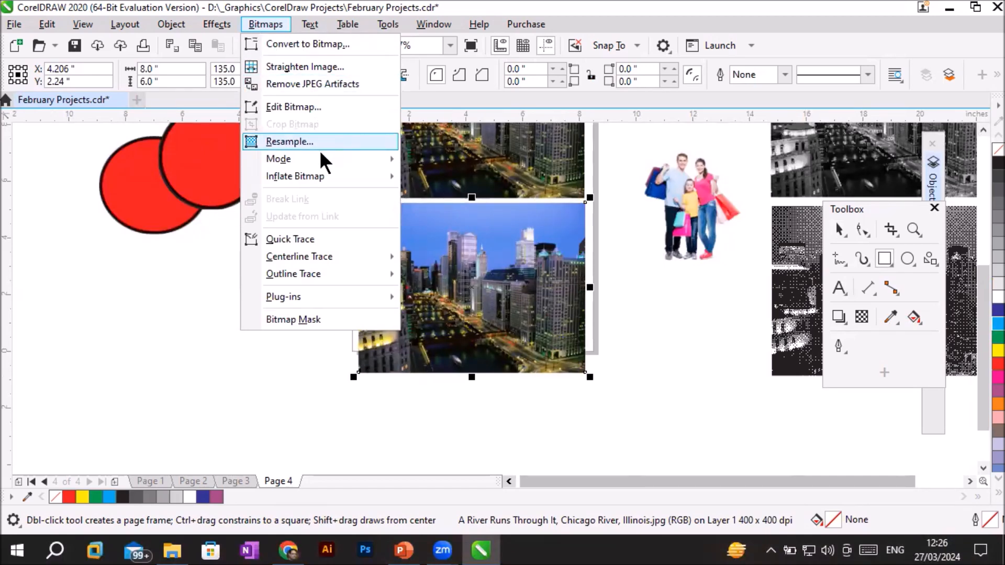
pyautogui.moveTo(298, 171)
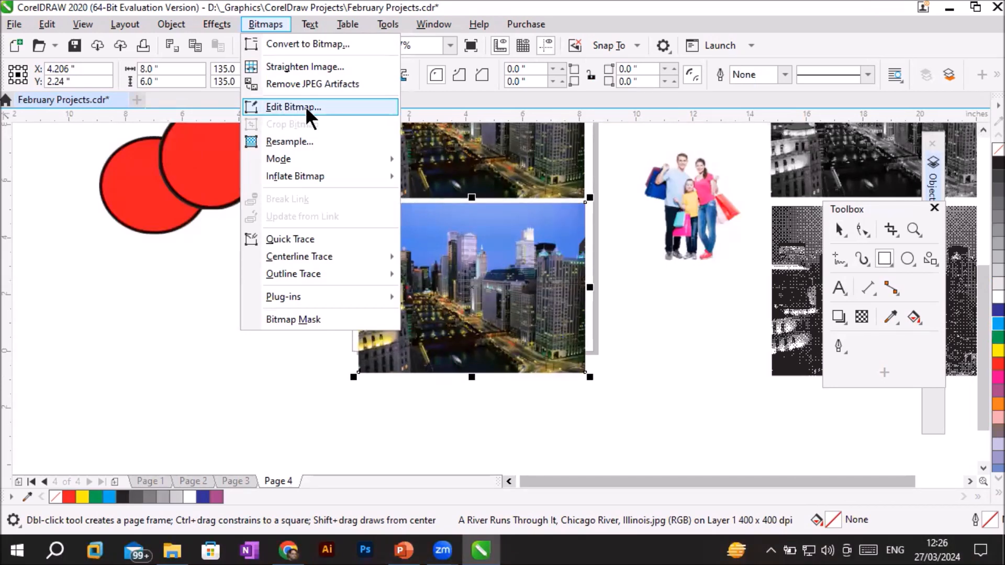
pyautogui.click(306, 106)
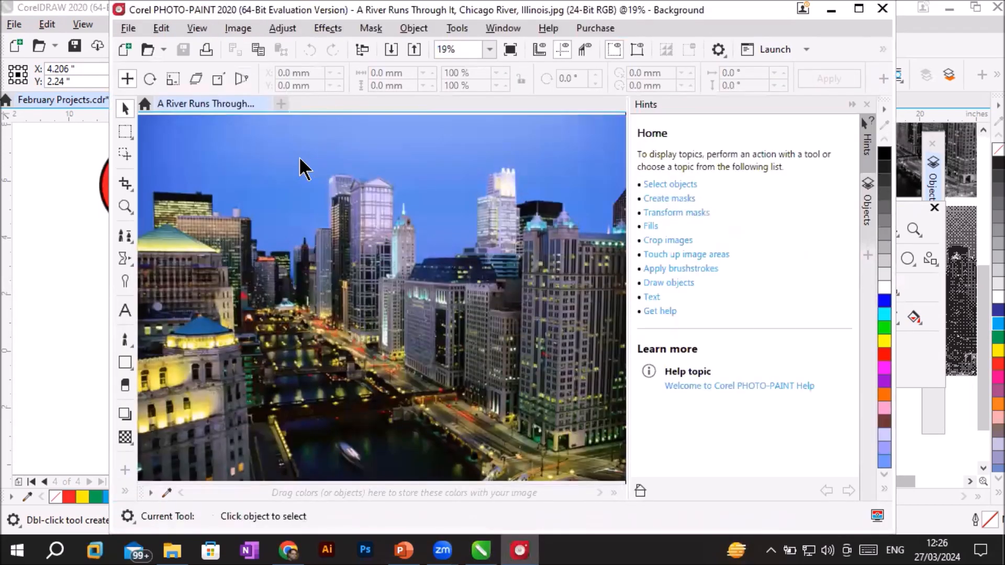
pyautogui.doubleClick(234, 21)
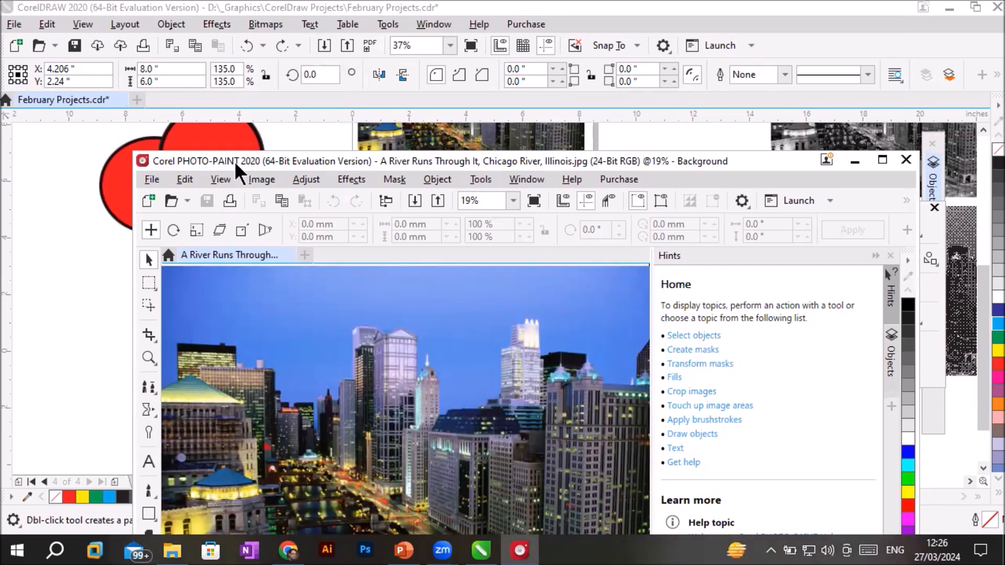
pyautogui.moveTo(234, 161); pyautogui.dragTo(203, 130)
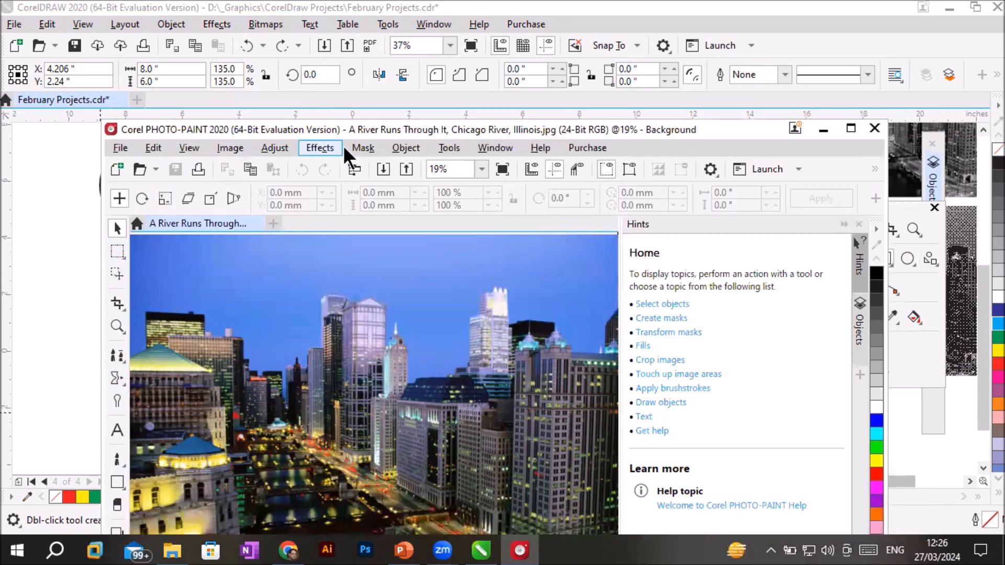
pyautogui.click(361, 147)
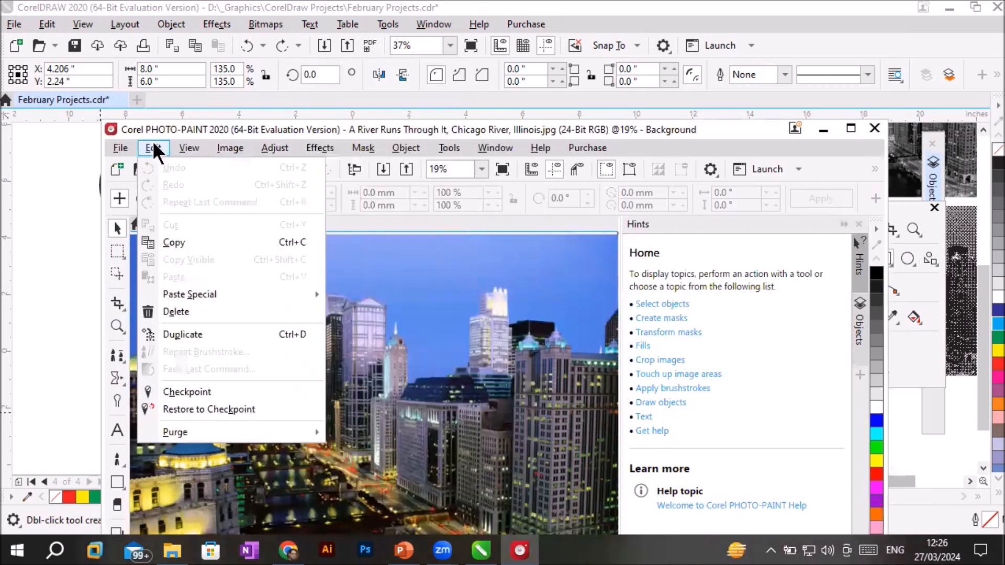
pyautogui.click(234, 148)
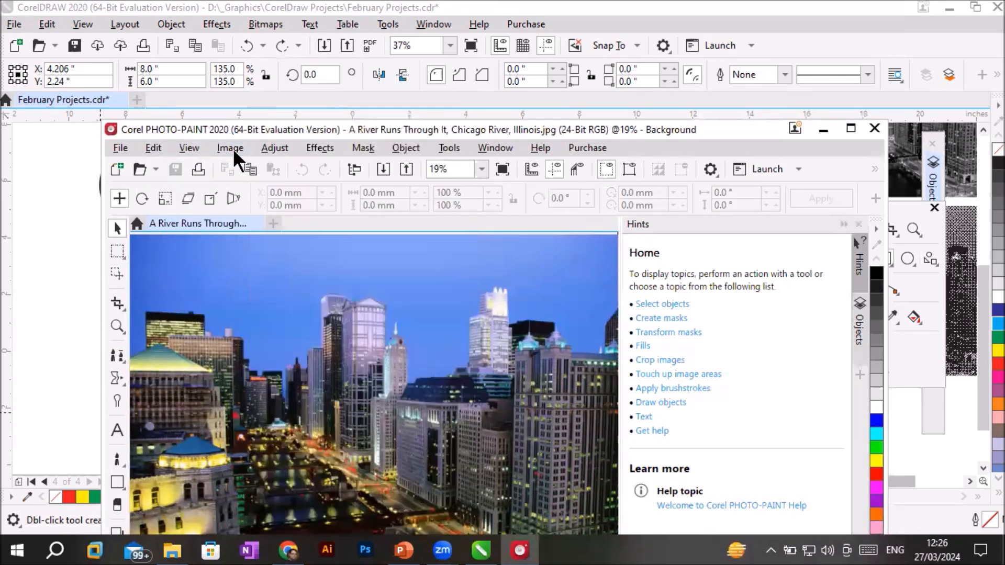
pyautogui.click(289, 148)
pyautogui.click(288, 147)
pyautogui.click(309, 149)
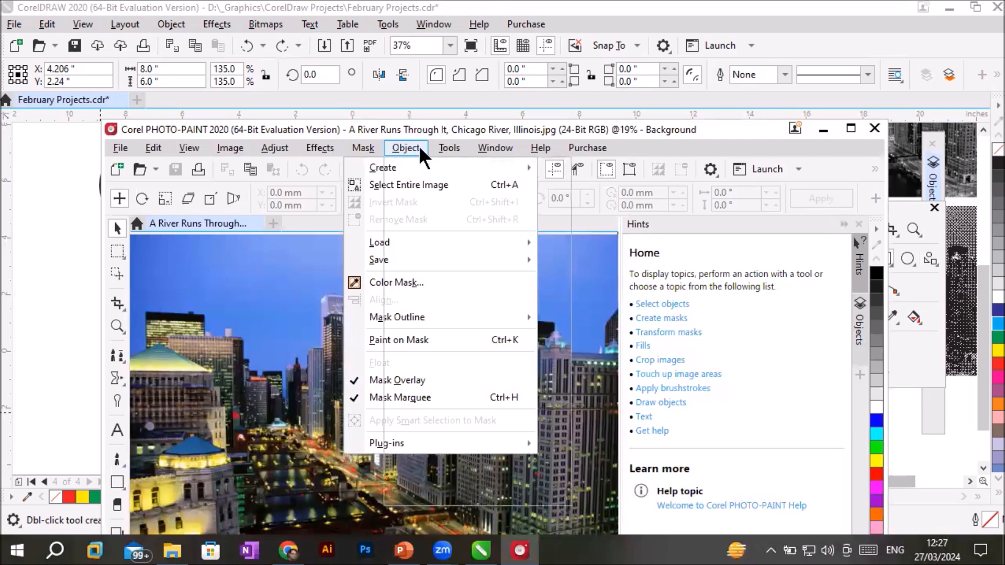
pyautogui.moveTo(443, 152)
pyautogui.moveTo(214, 148)
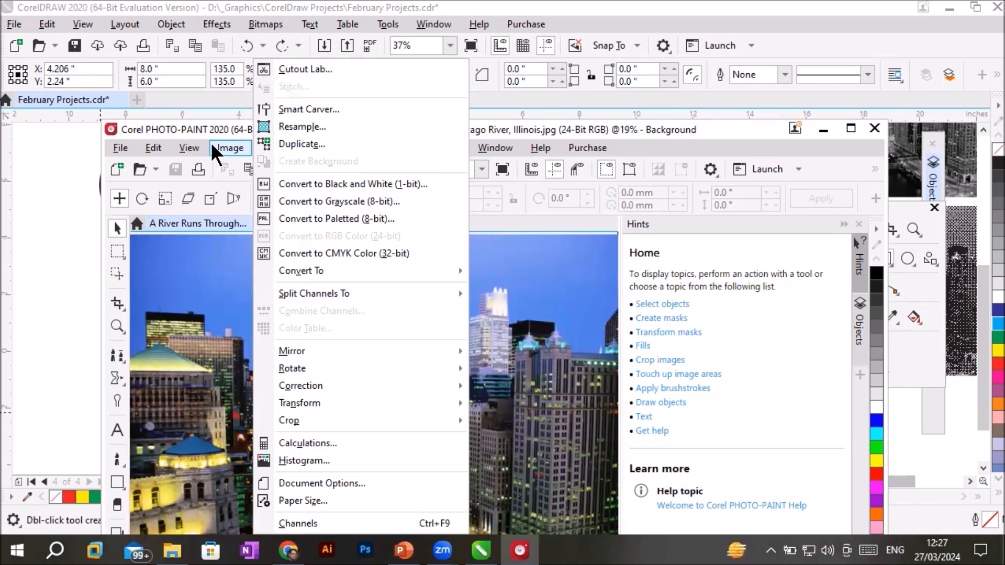
pyautogui.click(223, 131)
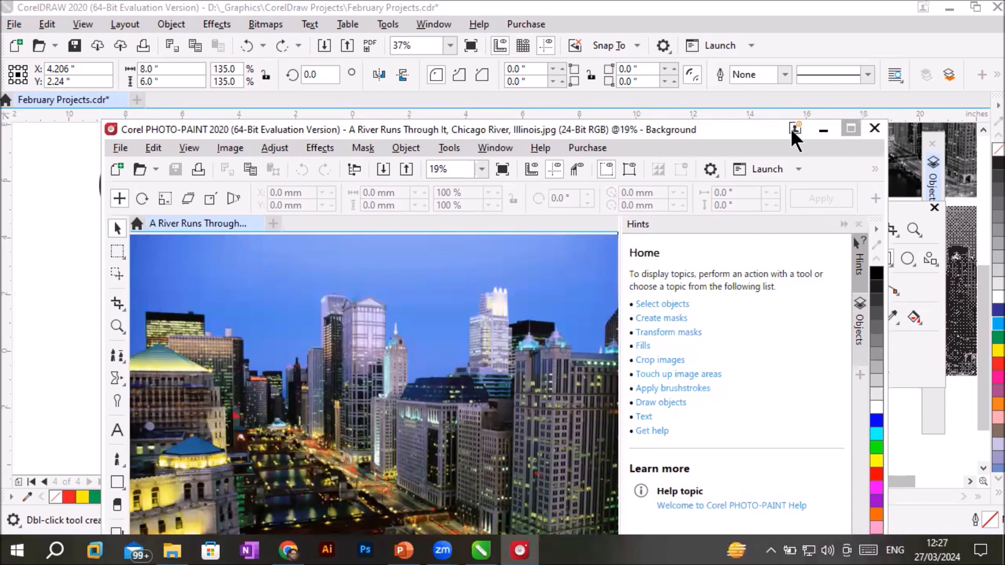
# Step: Preview a Zig Zag effect around the photo's centre with 49 waves, strength -97 and damping 16
pyautogui.click(329, 150)
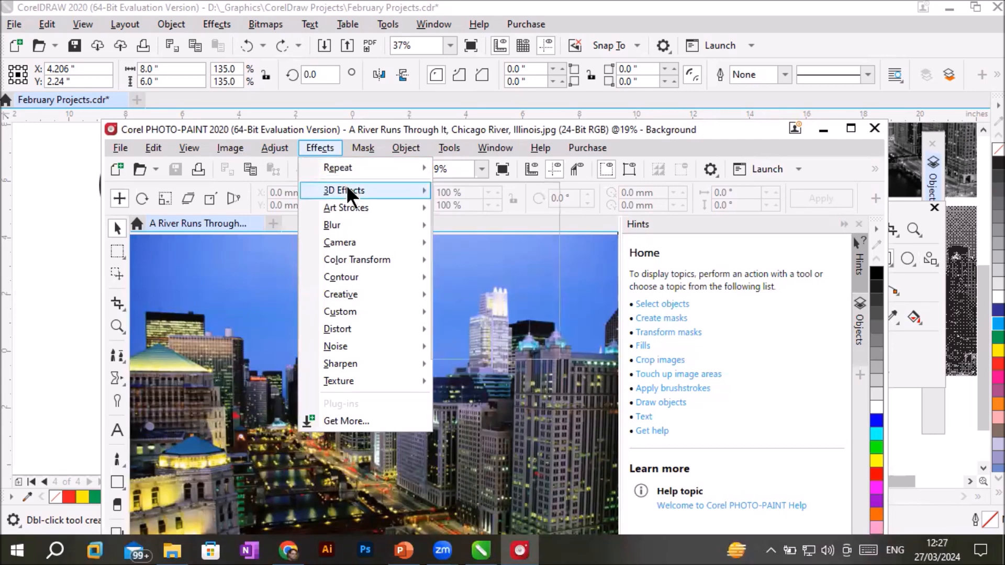
pyautogui.moveTo(347, 189)
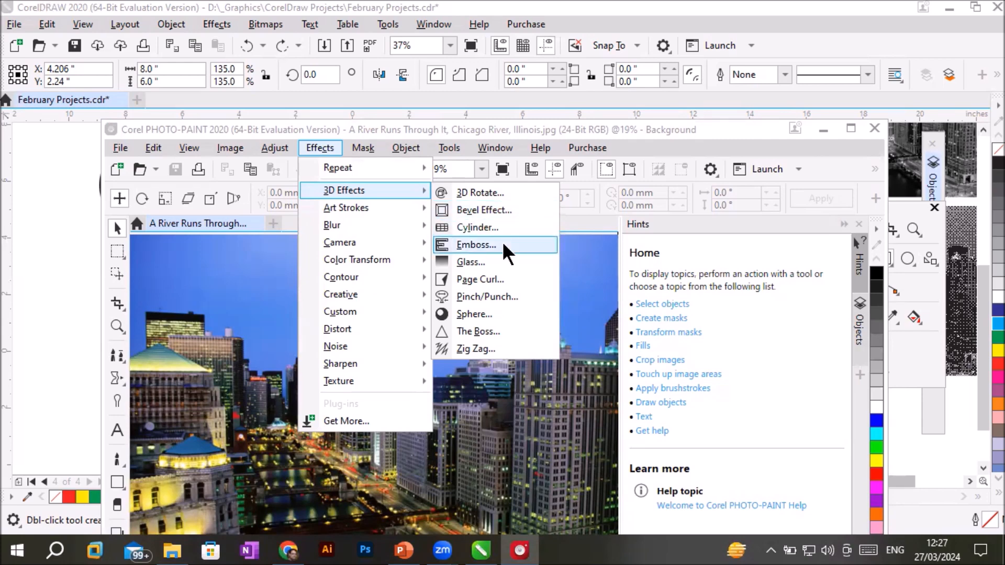
pyautogui.click(482, 348)
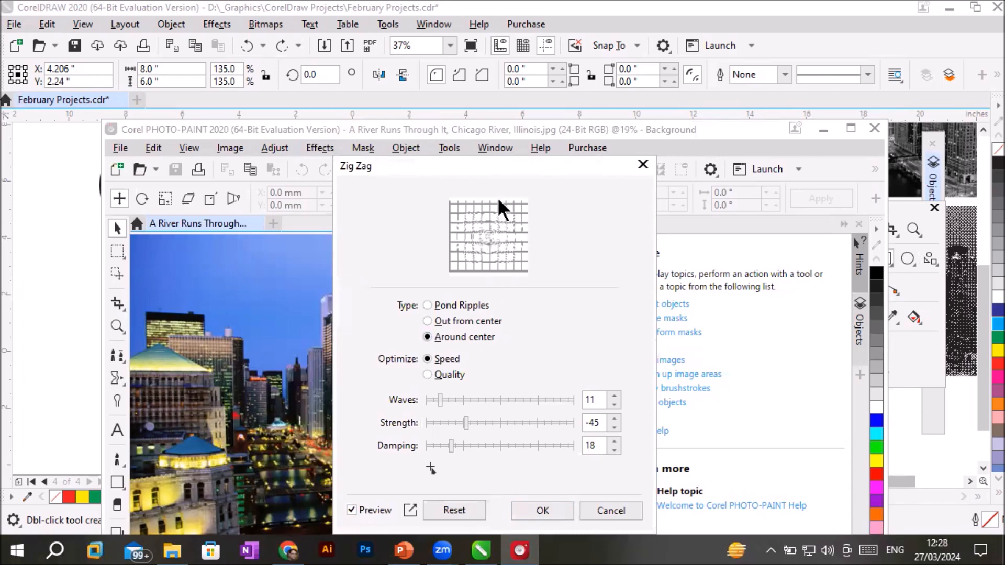
pyautogui.moveTo(507, 164); pyautogui.dragTo(702, 44)
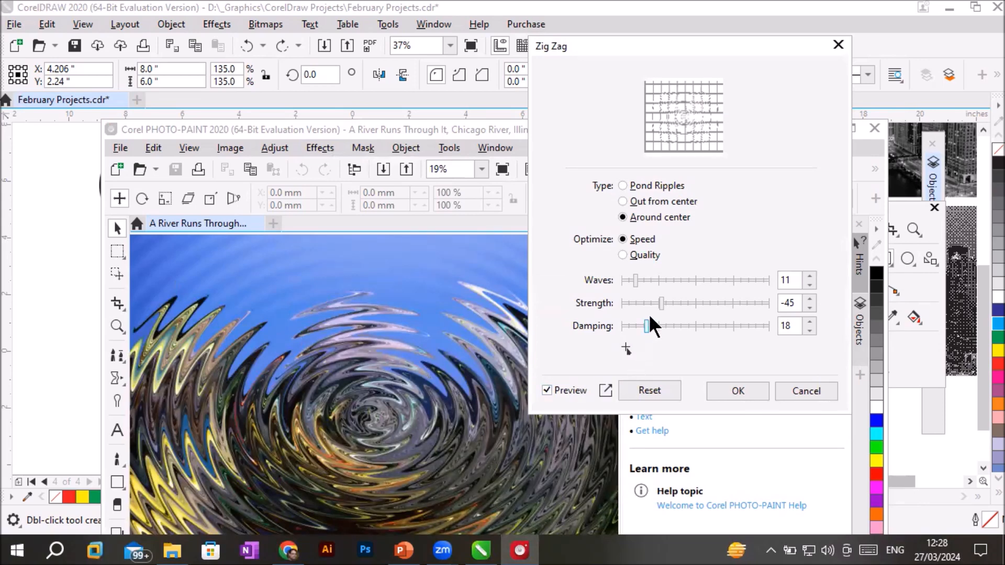
pyautogui.moveTo(660, 299); pyautogui.dragTo(649, 304)
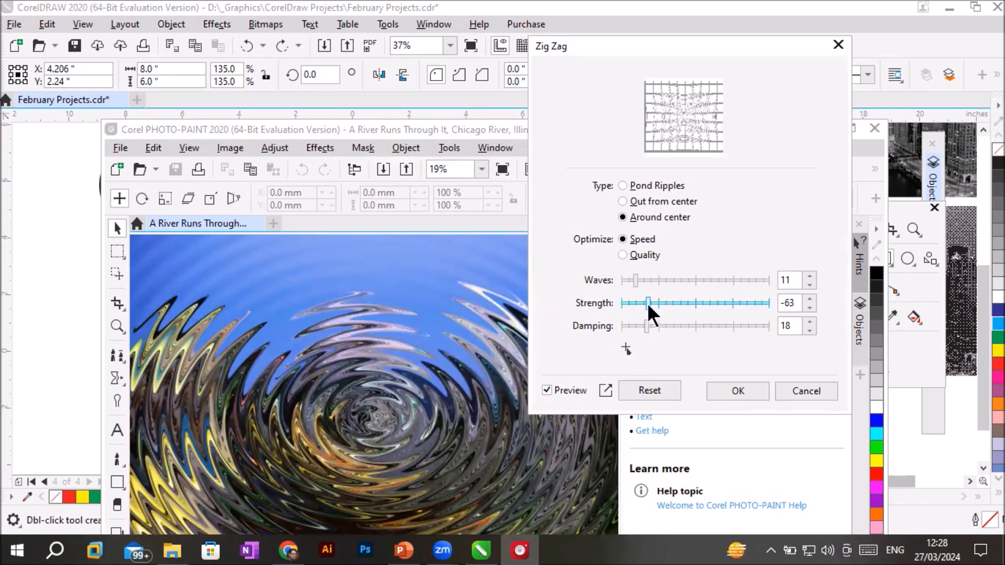
pyautogui.moveTo(646, 302); pyautogui.dragTo(635, 303)
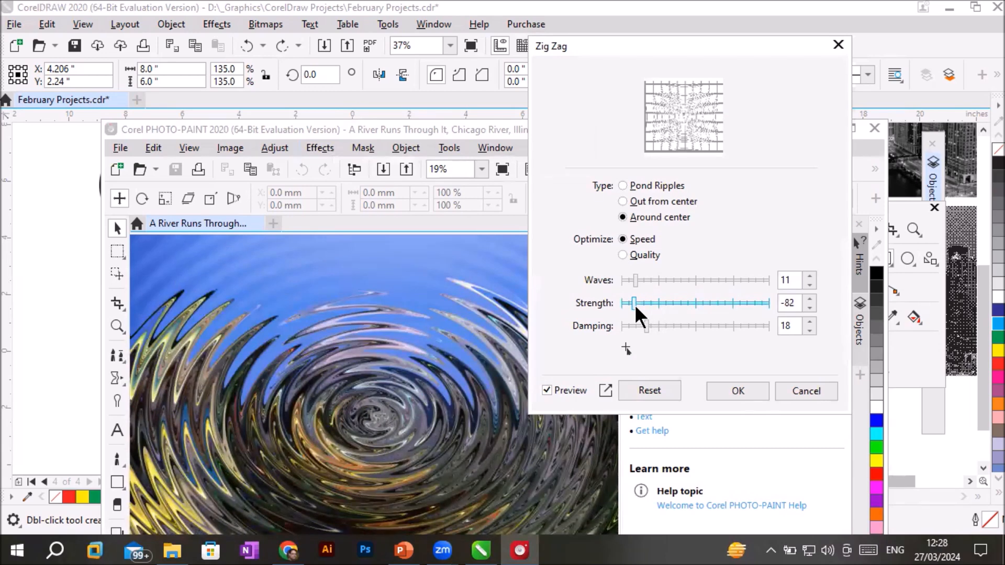
pyautogui.moveTo(634, 303); pyautogui.dragTo(643, 325)
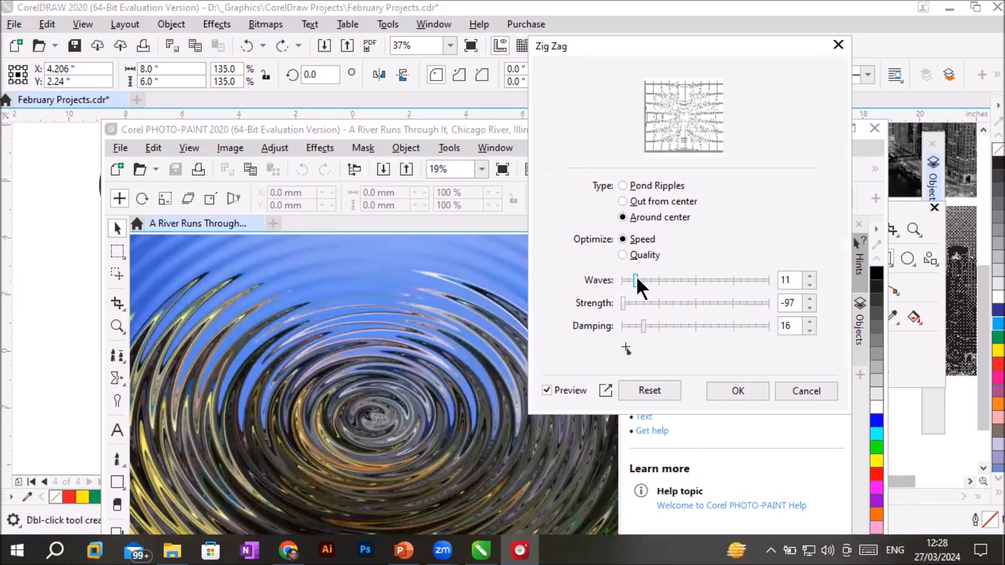
pyautogui.moveTo(635, 275); pyautogui.dragTo(707, 282)
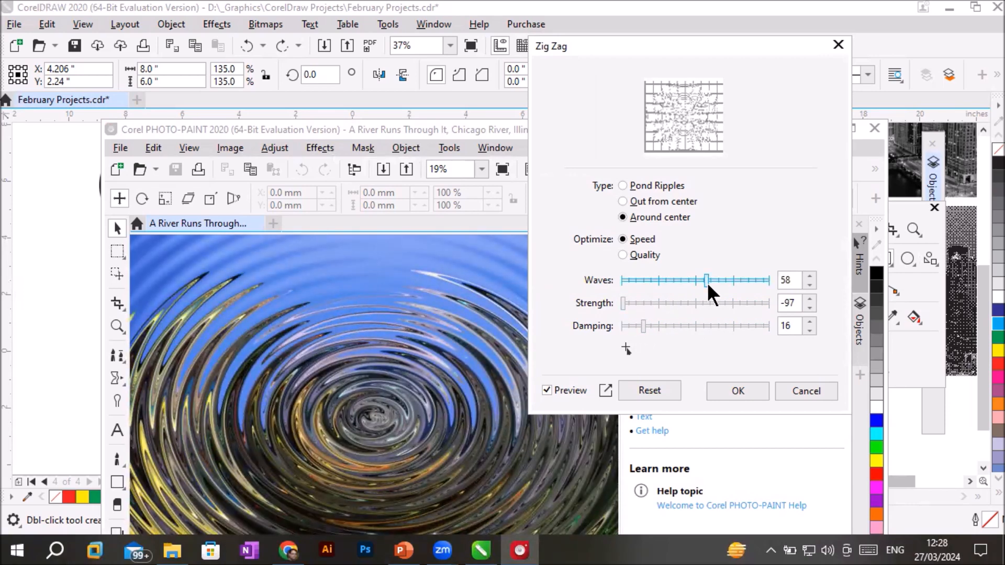
pyautogui.moveTo(707, 279)
pyautogui.mouseDown()
pyautogui.moveTo(734, 281)
pyautogui.moveTo(693, 283)
pyautogui.mouseUp()
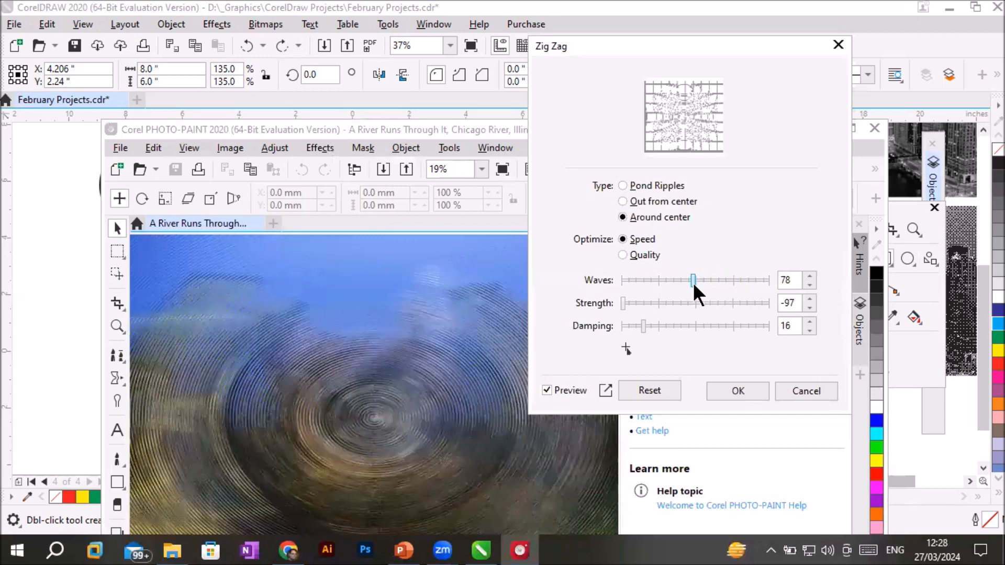
# Step: Switch the Zig Zag type to Pond Ripples, reduce the waves to 1, optimize for quality and apply the effect
pyautogui.click(658, 187)
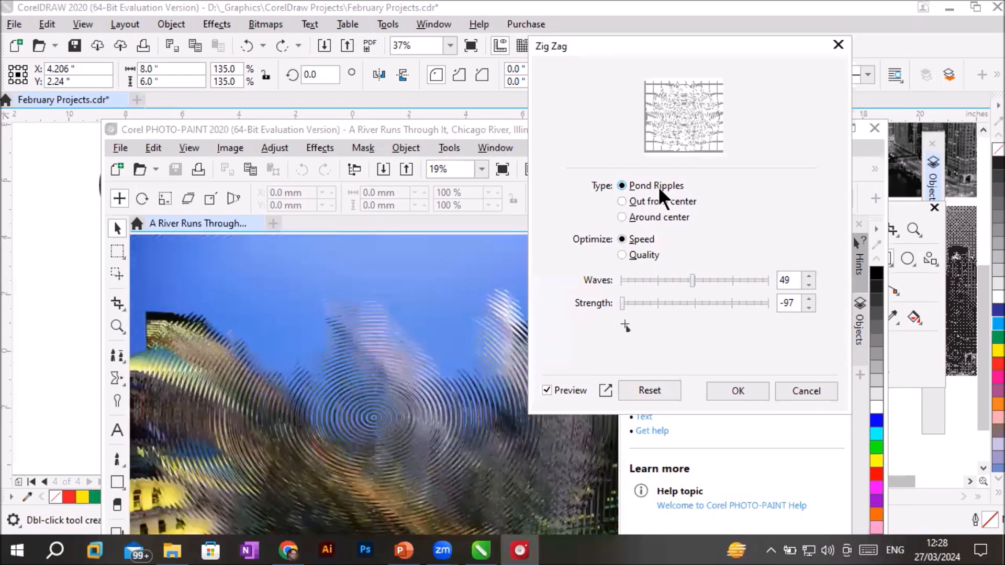
pyautogui.moveTo(690, 280); pyautogui.dragTo(624, 280)
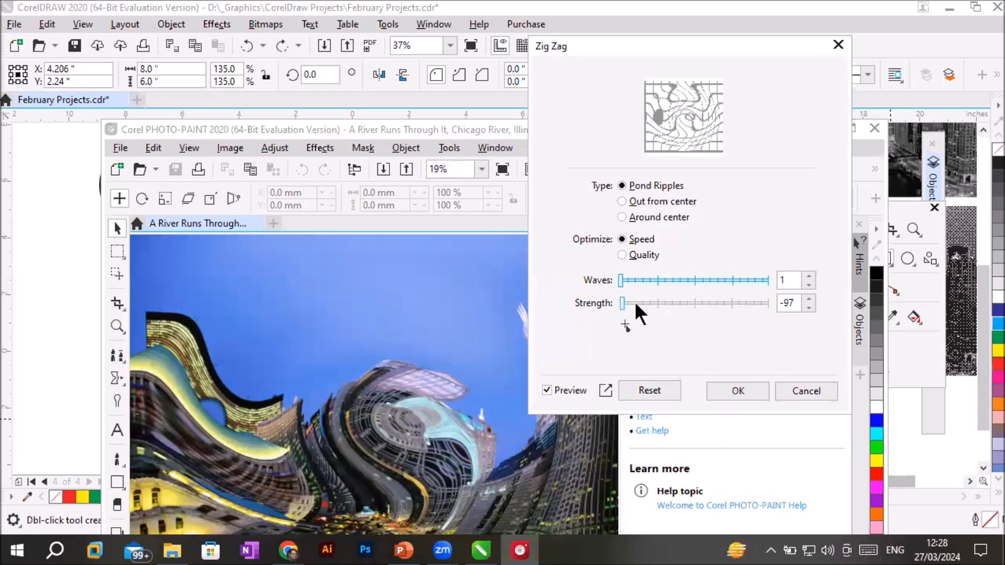
pyautogui.click(620, 302)
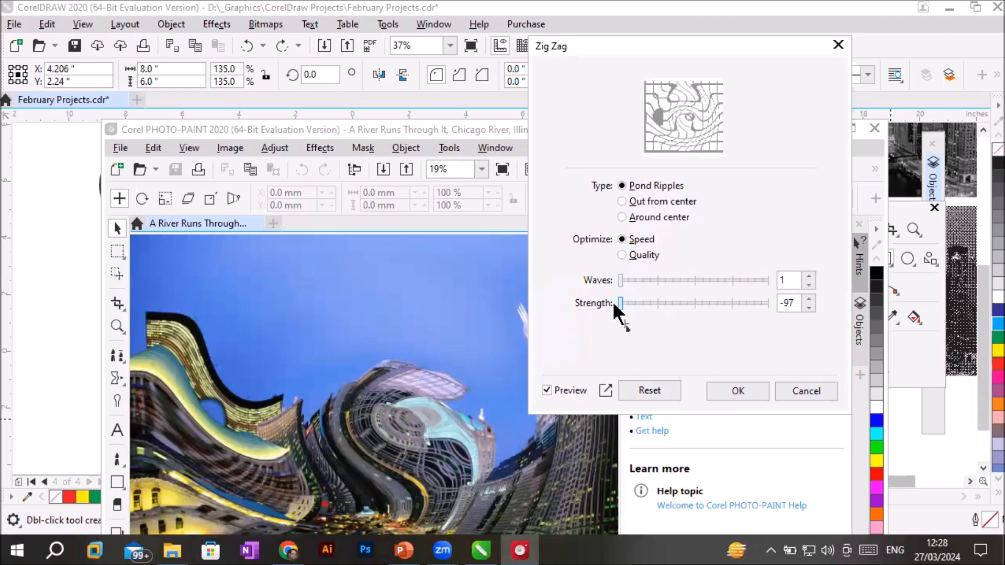
pyautogui.click(628, 255)
pyautogui.click(733, 385)
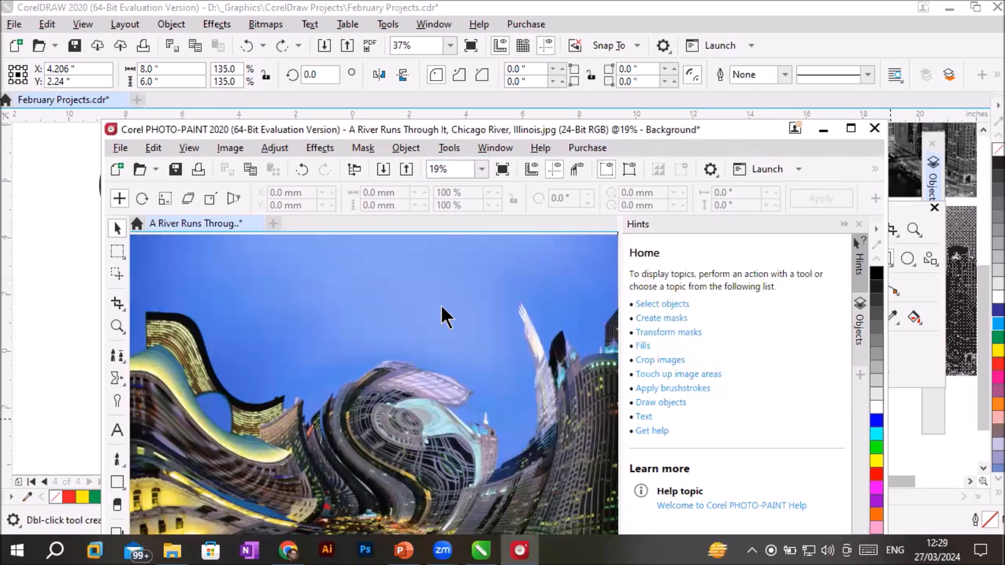
# Step: Close Corel PHOTO-PAINT and save the rippled photo back to the CorelDRAW page
pyautogui.click(871, 130)
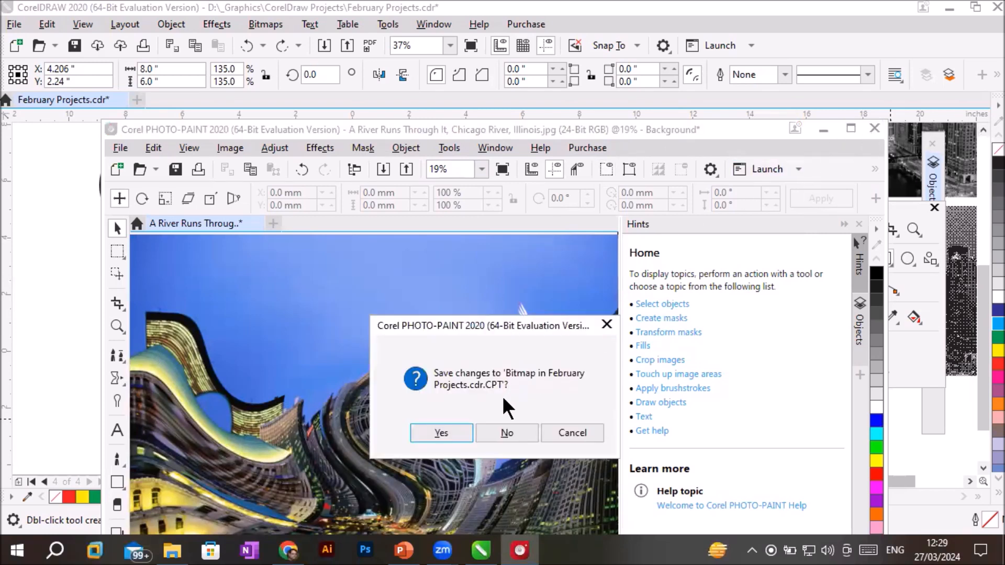
pyautogui.click(428, 437)
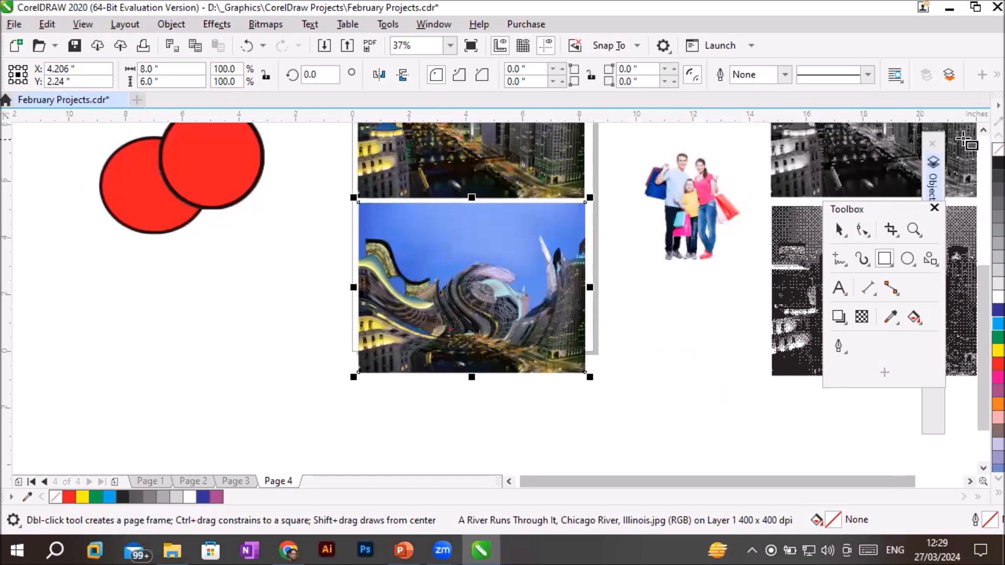
pyautogui.click(982, 134)
pyautogui.click(983, 133)
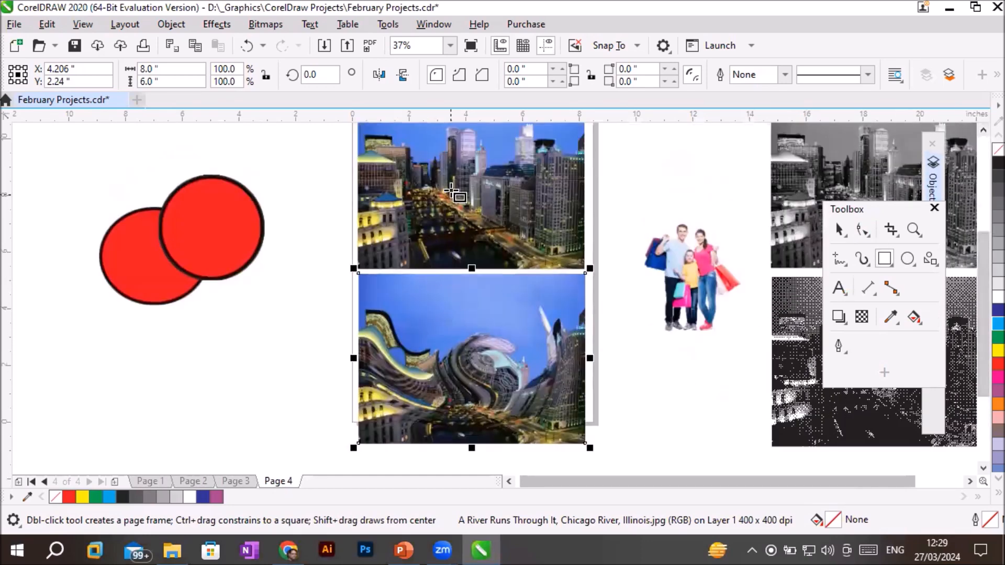
# Step: Select the lower city photo and undo its Zig Zag edit
pyautogui.click(838, 229)
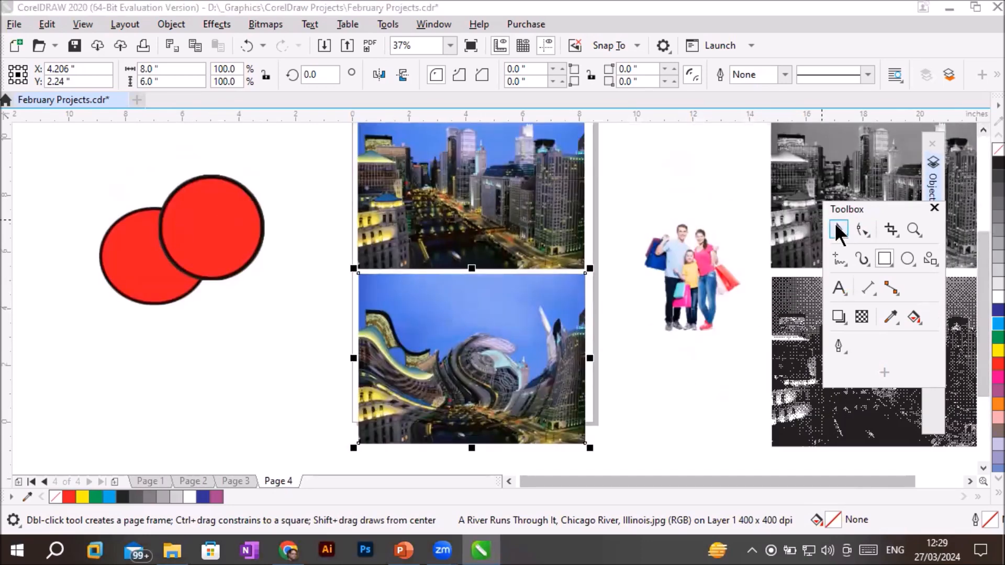
pyautogui.click(482, 190)
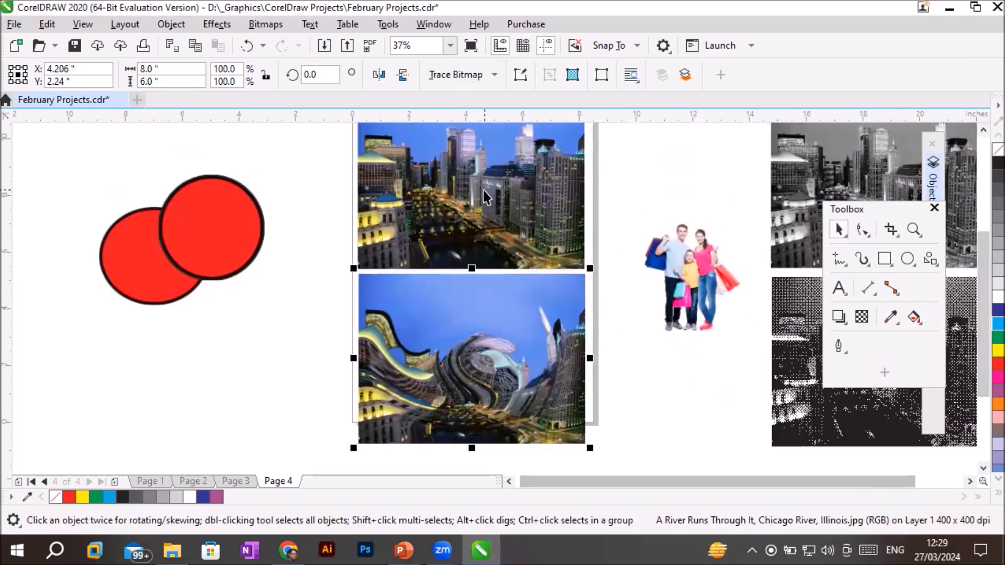
pyautogui.click(474, 326)
pyautogui.hotkey('ctrl', 'z')
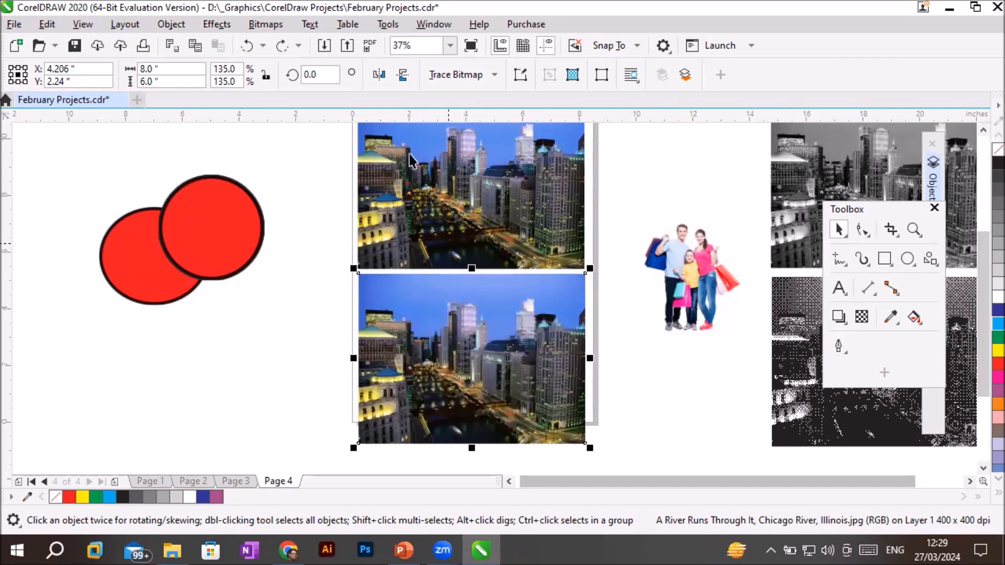
# Step: Reopen the lower city photo in Corel PHOTO-PAINT and close the editor without making changes
pyautogui.click(265, 24)
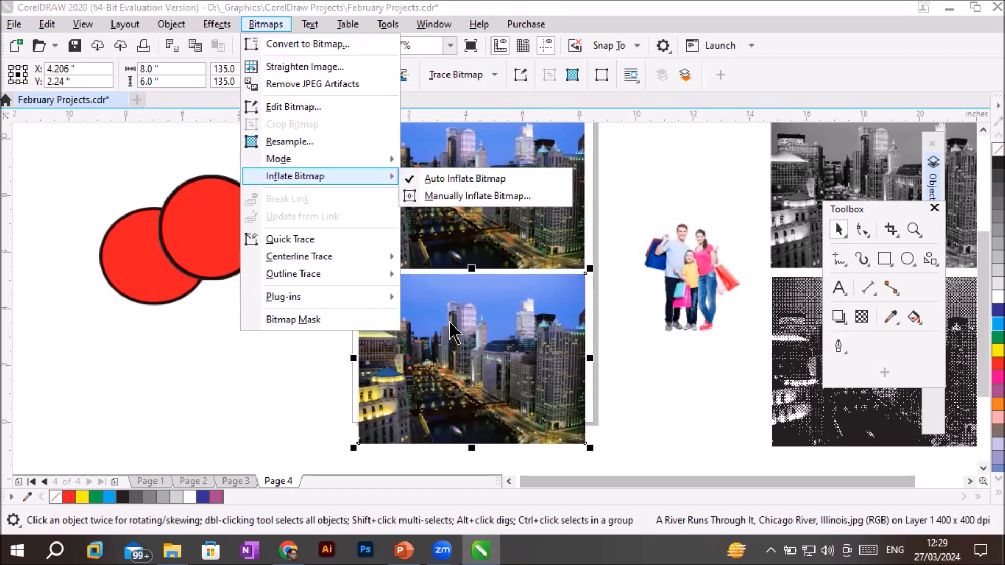
pyautogui.click(468, 348)
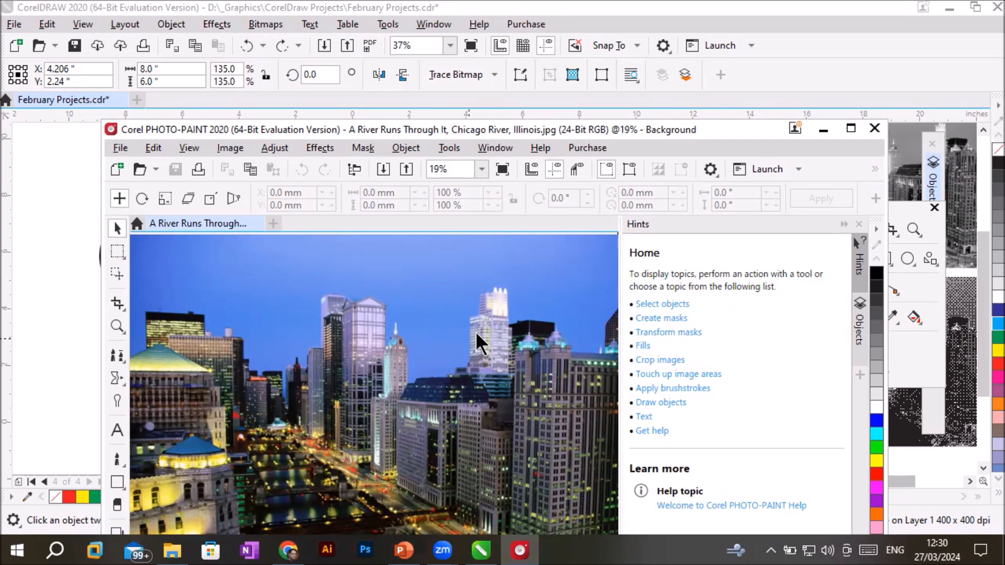
pyautogui.click(875, 128)
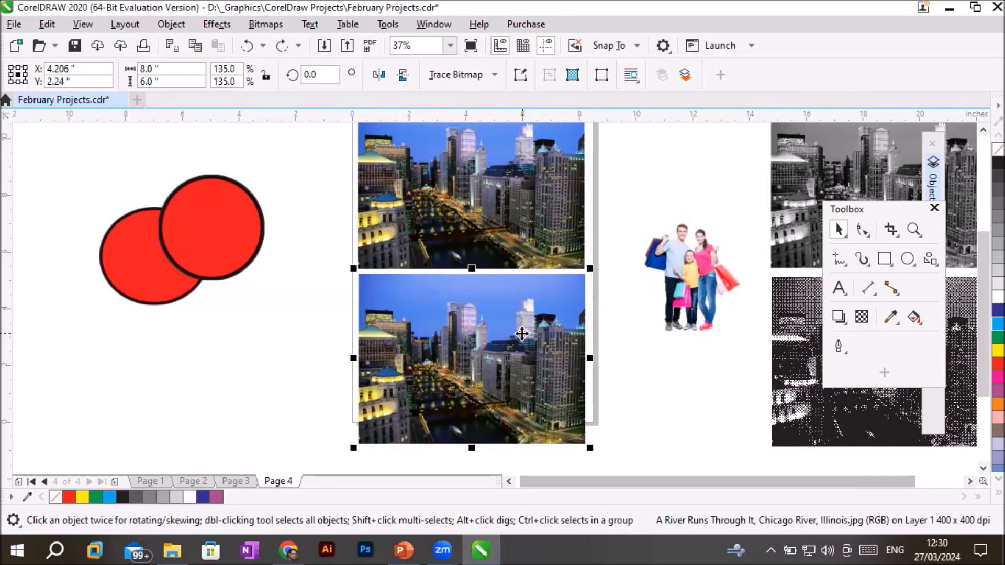
# Step: Examine the PowerTRACE and Edit pages of the CorelDRAW options for the setting that opens bitmaps in Corel PHOTO-PAINT
pyautogui.click(662, 45)
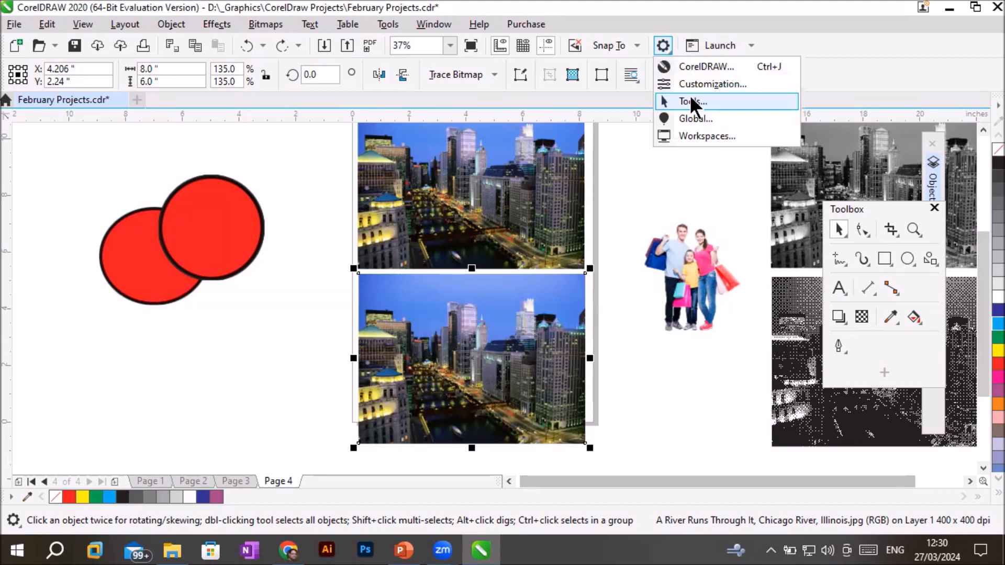
pyautogui.click(706, 66)
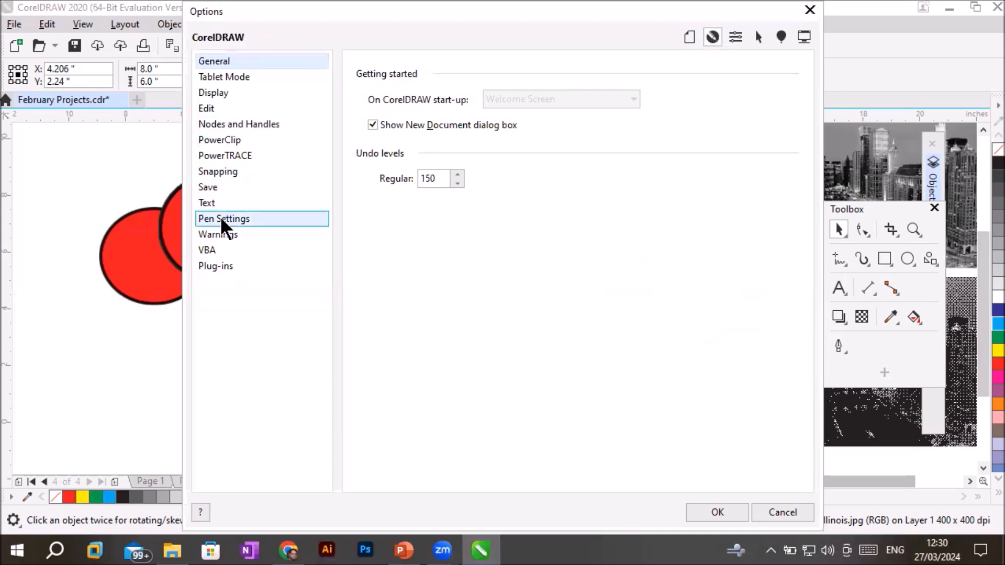
pyautogui.click(235, 155)
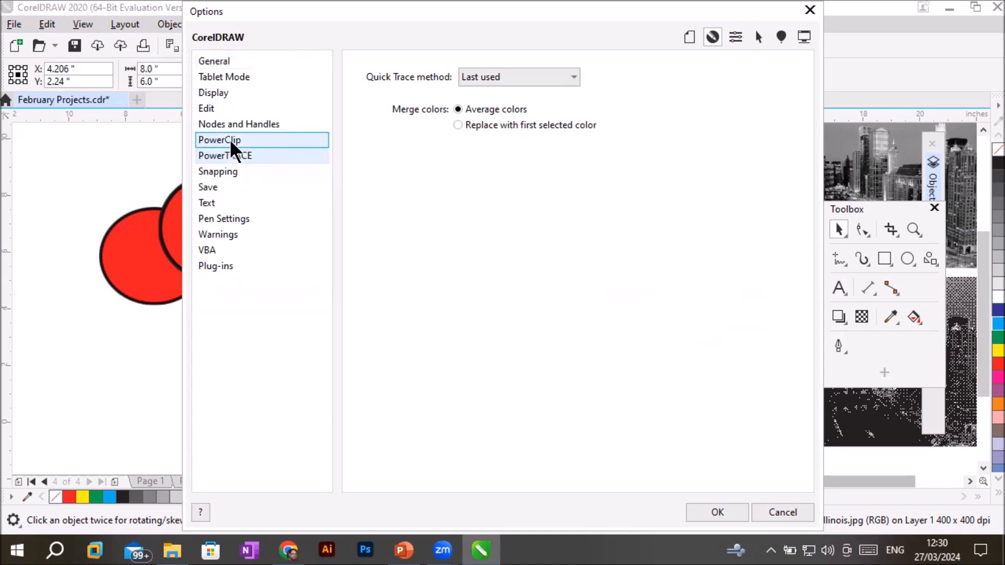
pyautogui.click(226, 109)
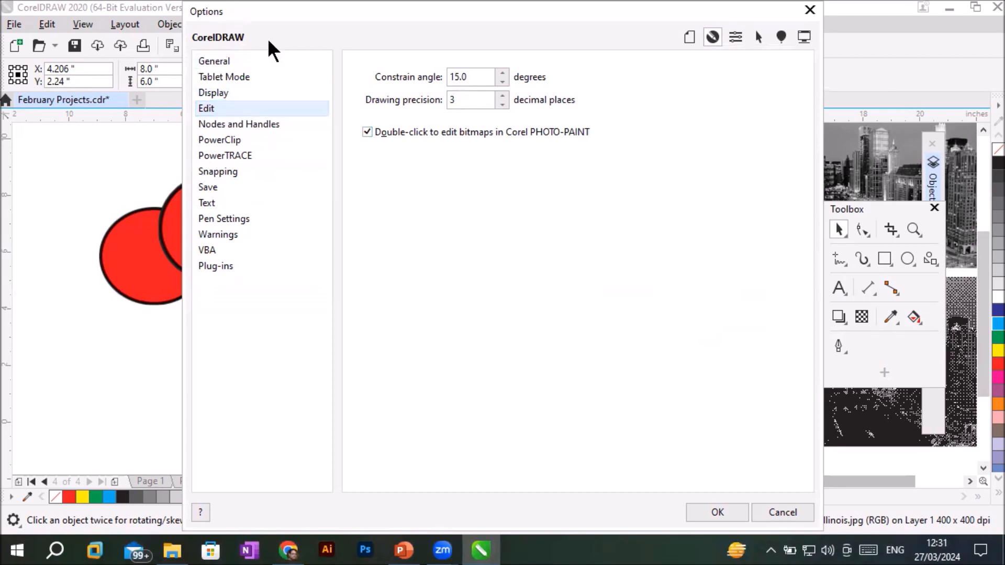
pyautogui.click(809, 9)
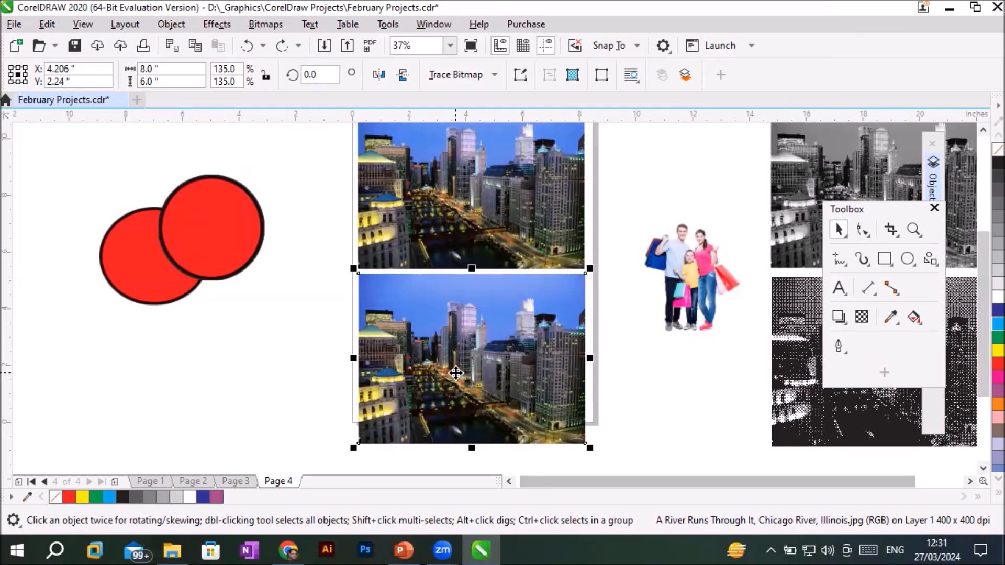
# Step: Delete the lower city photo from Page 4
pyautogui.click(259, 22)
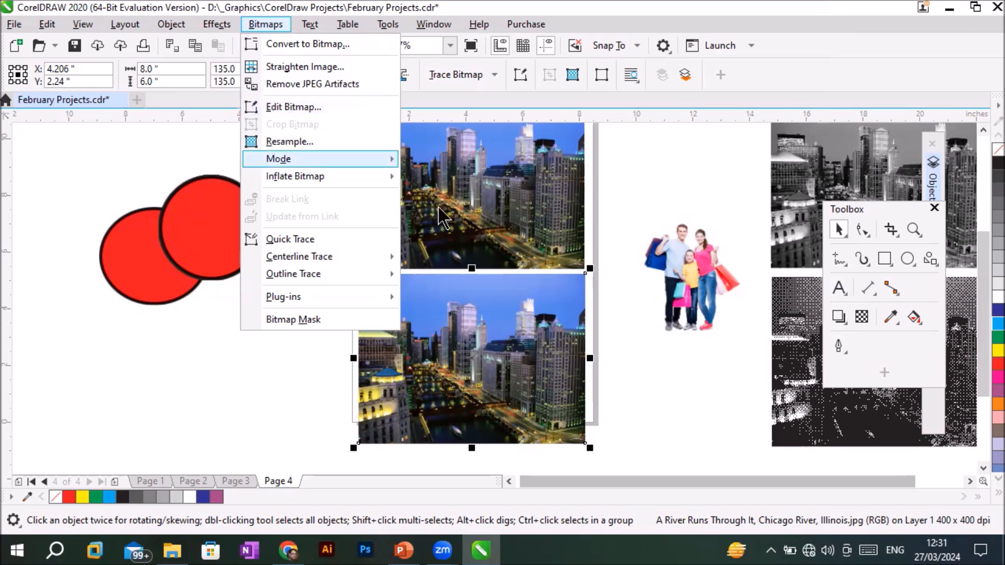
pyautogui.moveTo(293, 176)
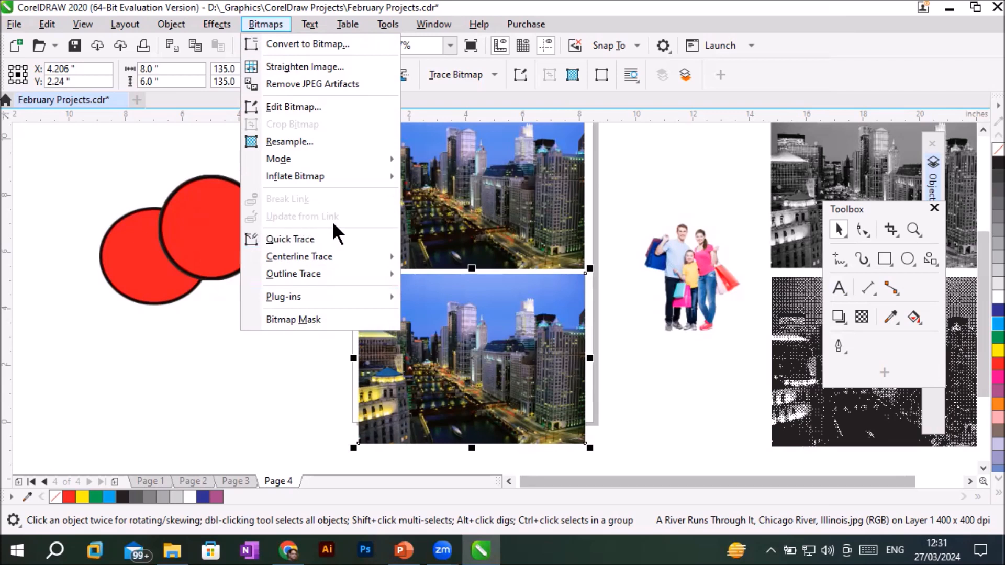
pyautogui.click(619, 328)
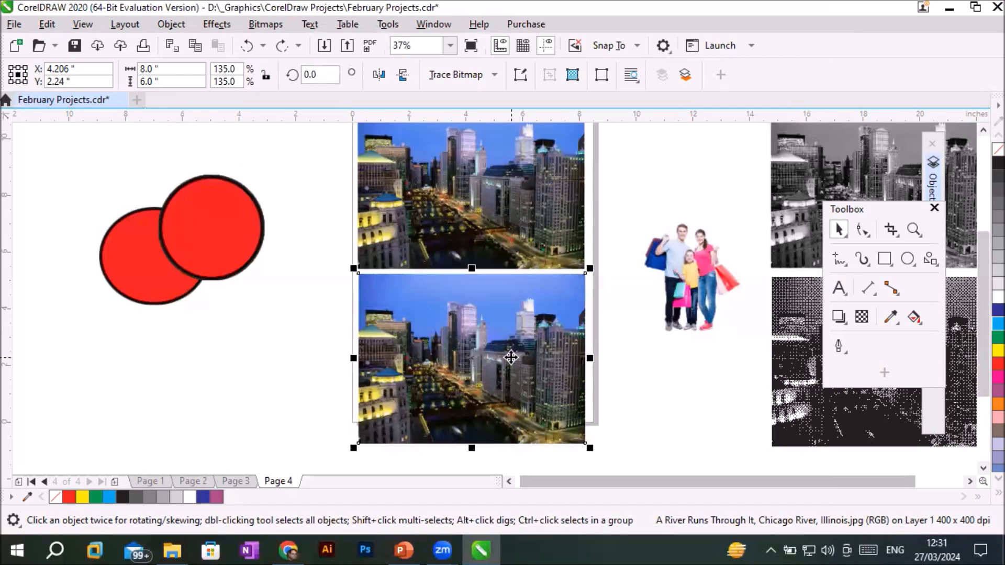
pyautogui.press('Delete')
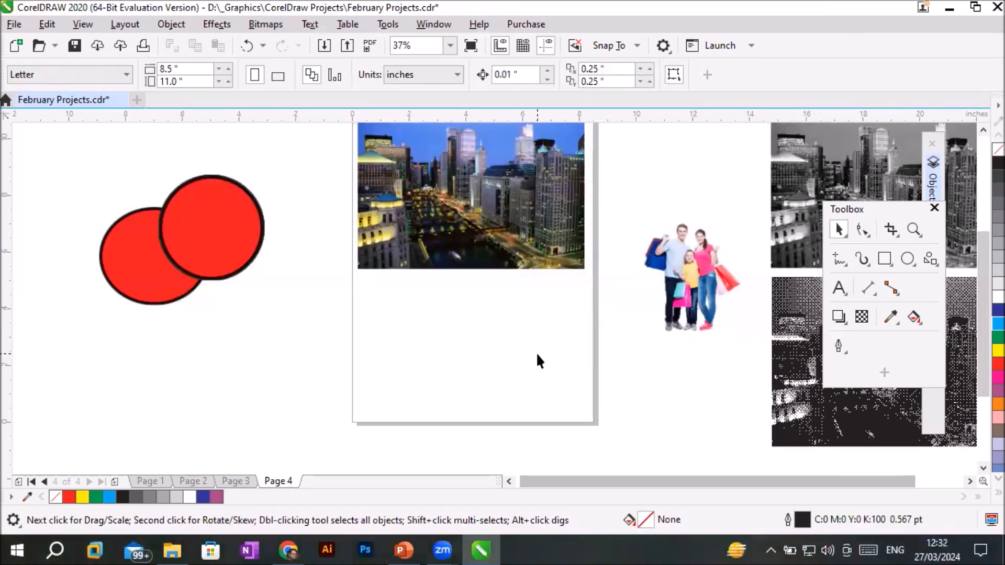
# Step: Switch to File Explorer and open the Images folder inside _Graphics on drive D
pyautogui.moveTo(174, 552)
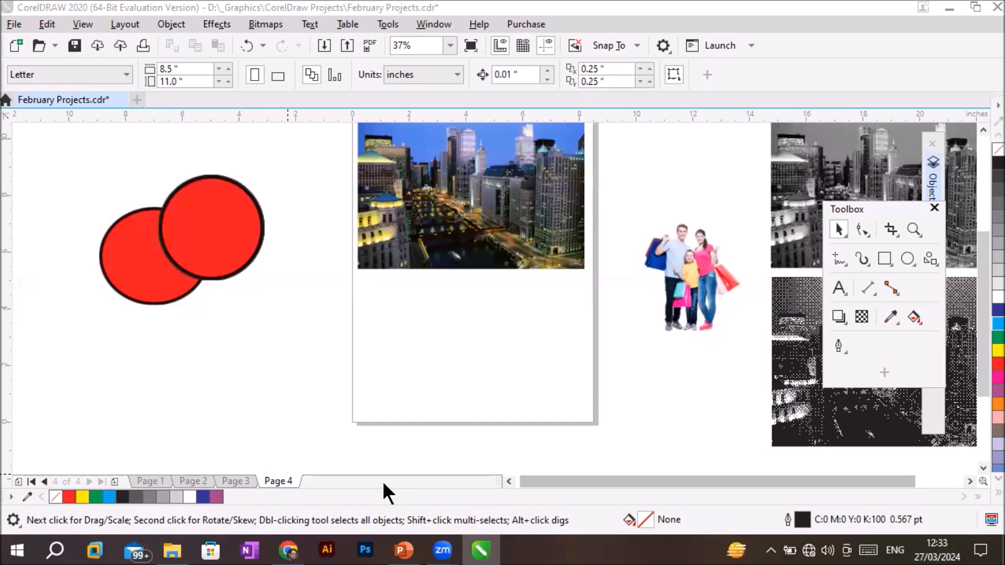
pyautogui.click(173, 548)
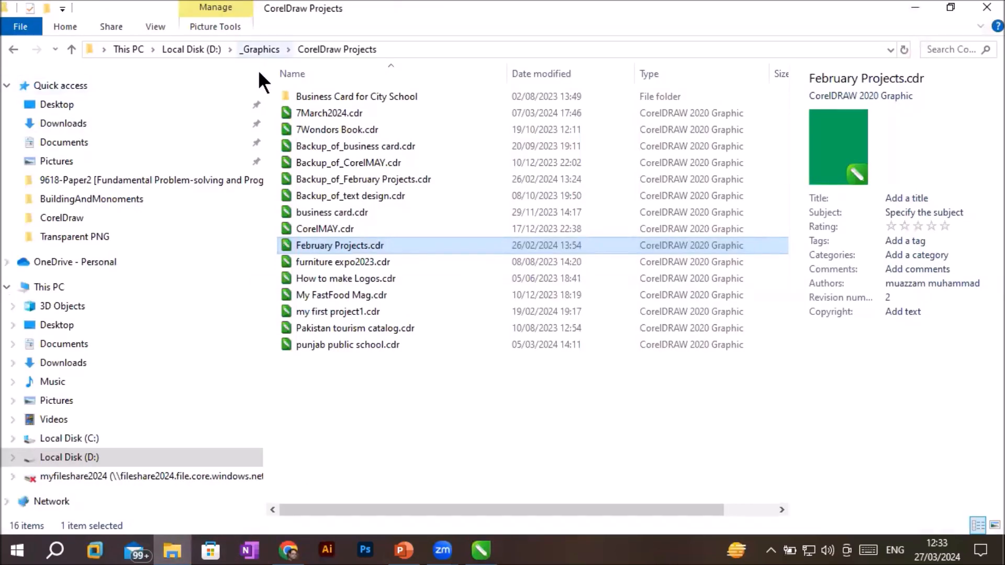
pyautogui.click(261, 49)
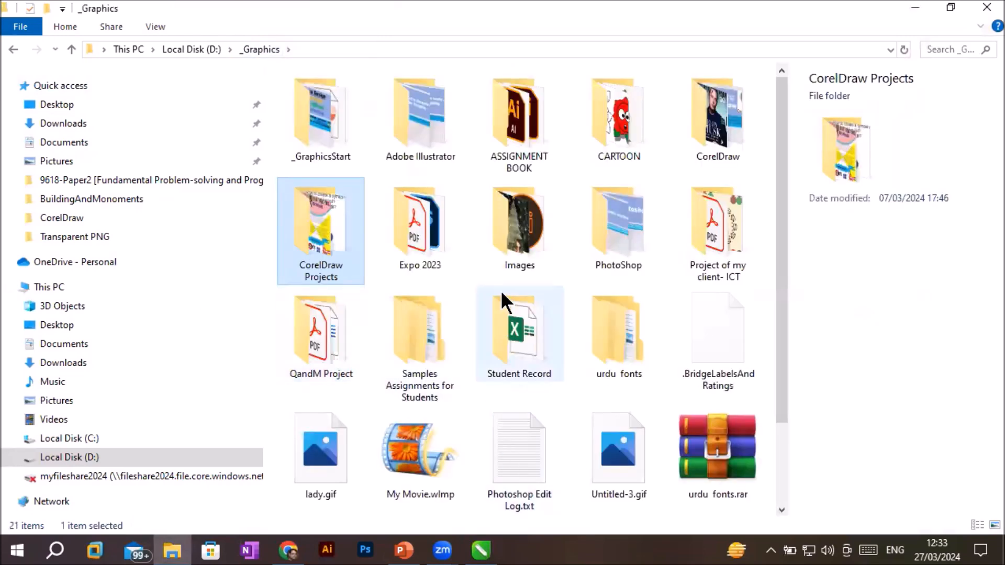
pyautogui.doubleClick(508, 241)
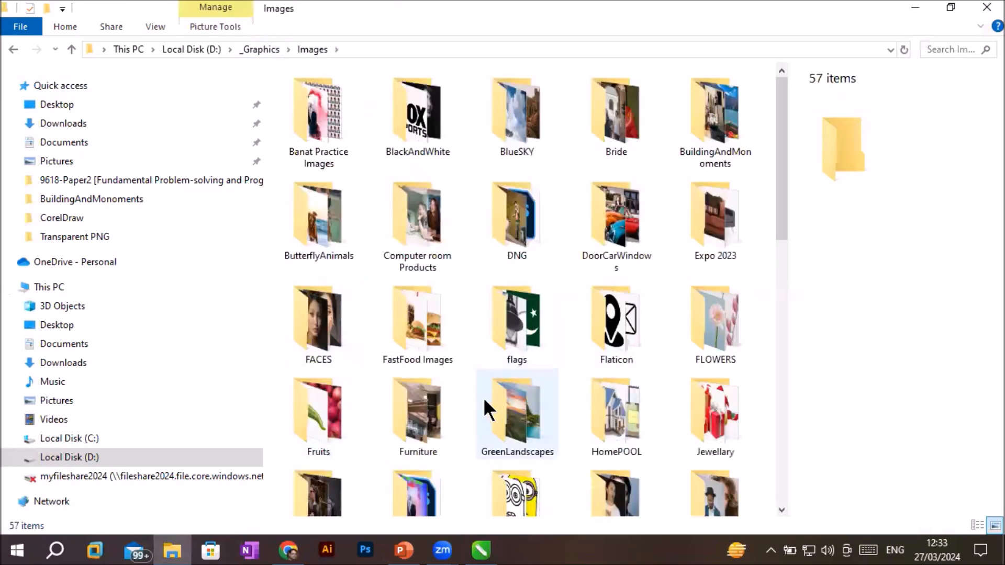
# Step: Open the FACES folder and duplicate the curly-haired woman's portrait and the dark-red-background portrait in the same folder
pyautogui.click(325, 343)
pyautogui.doubleClick(325, 335)
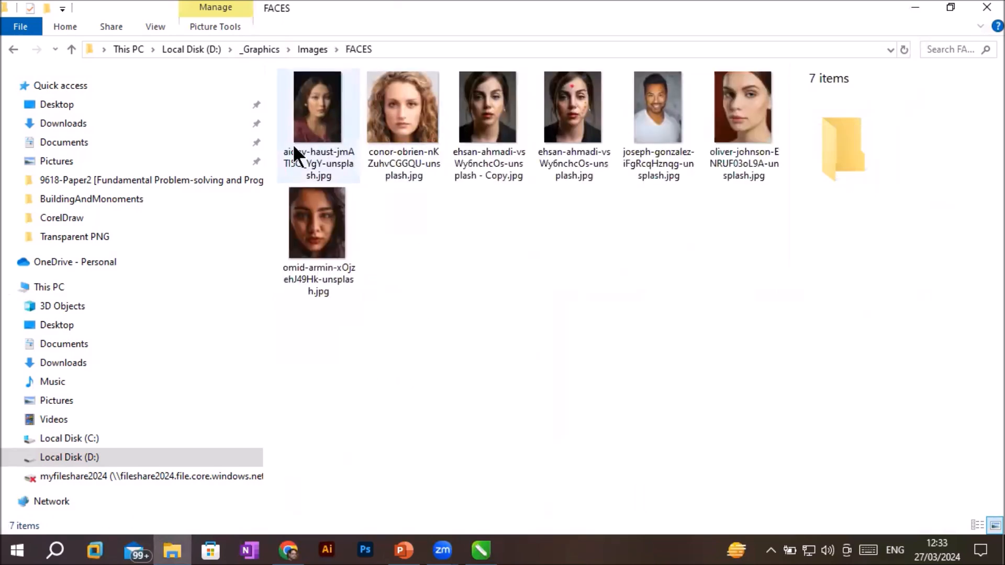
pyautogui.moveTo(413, 135)
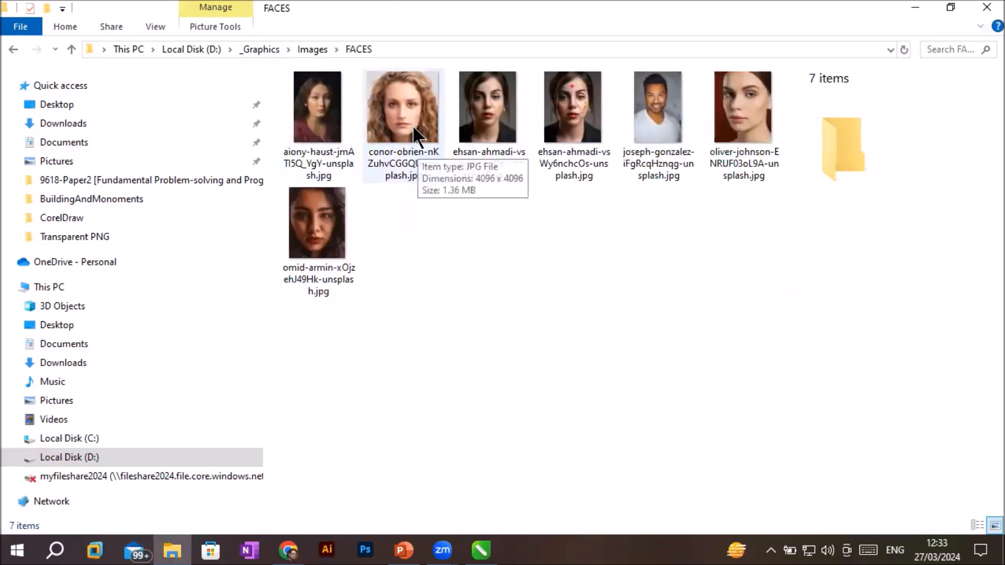
pyautogui.click(748, 110)
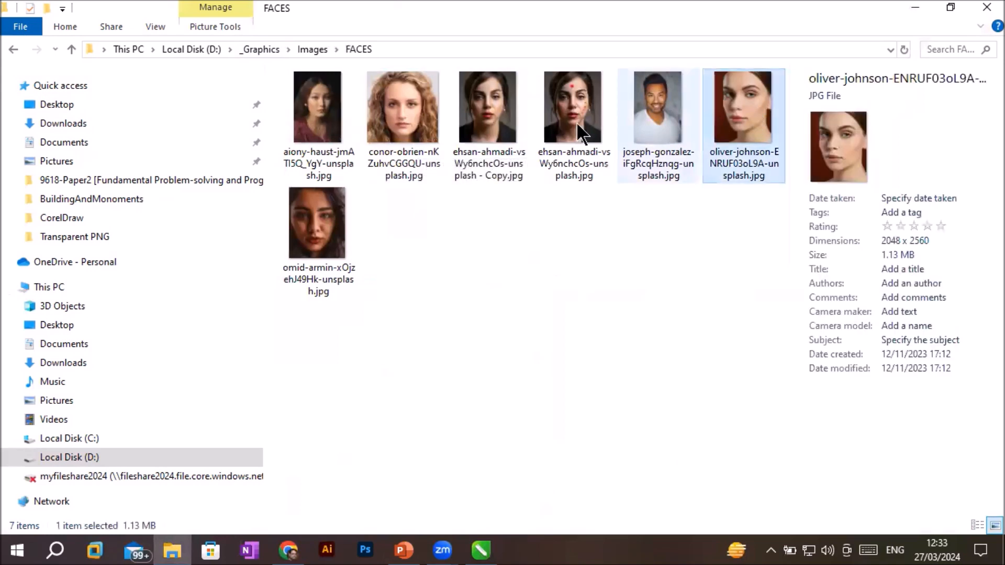
pyautogui.keyDown('ctrl'); pyautogui.click(392, 123); pyautogui.keyUp('ctrl')
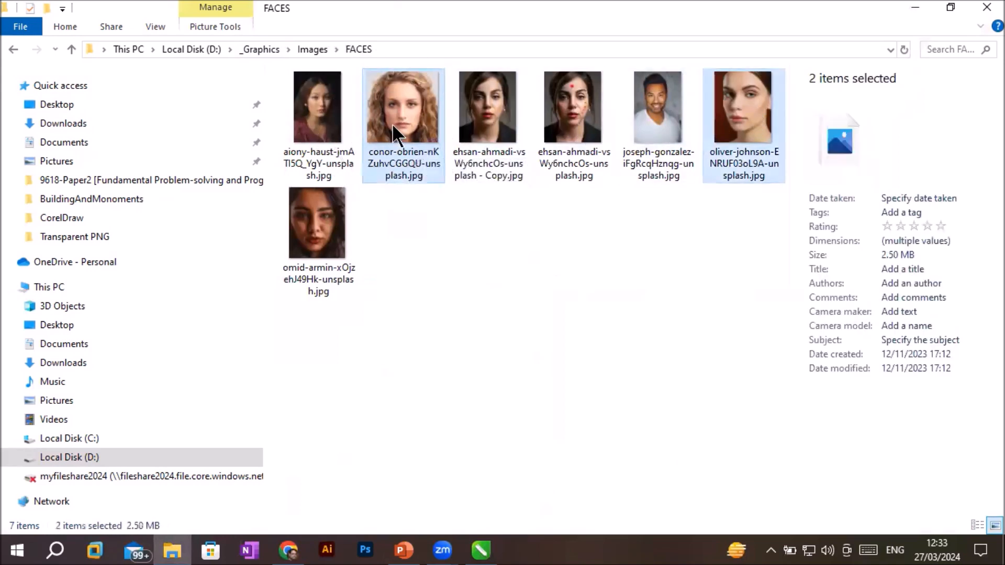
pyautogui.rightClick(391, 124)
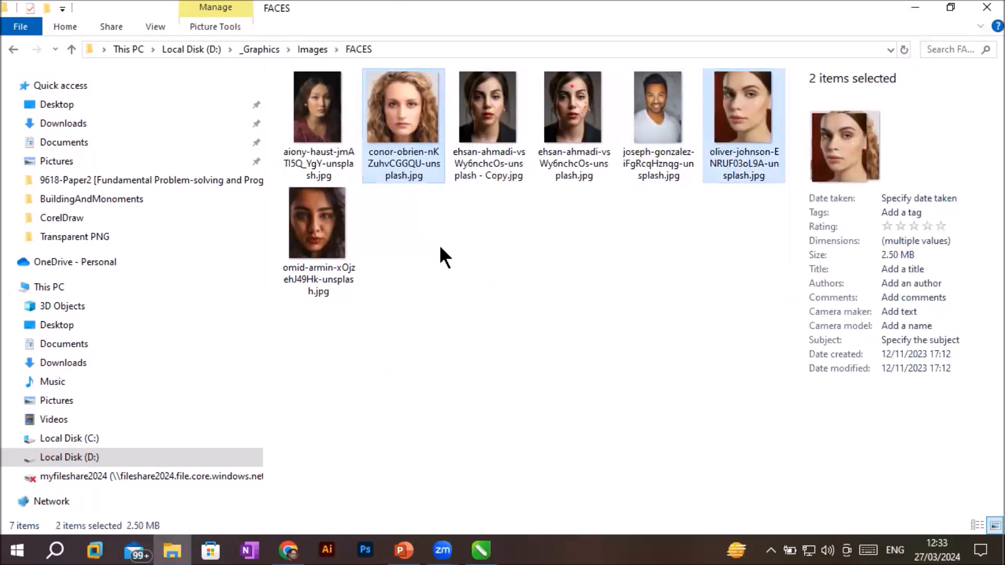
pyautogui.click(445, 439)
pyautogui.rightClick(494, 324)
pyautogui.click(570, 192)
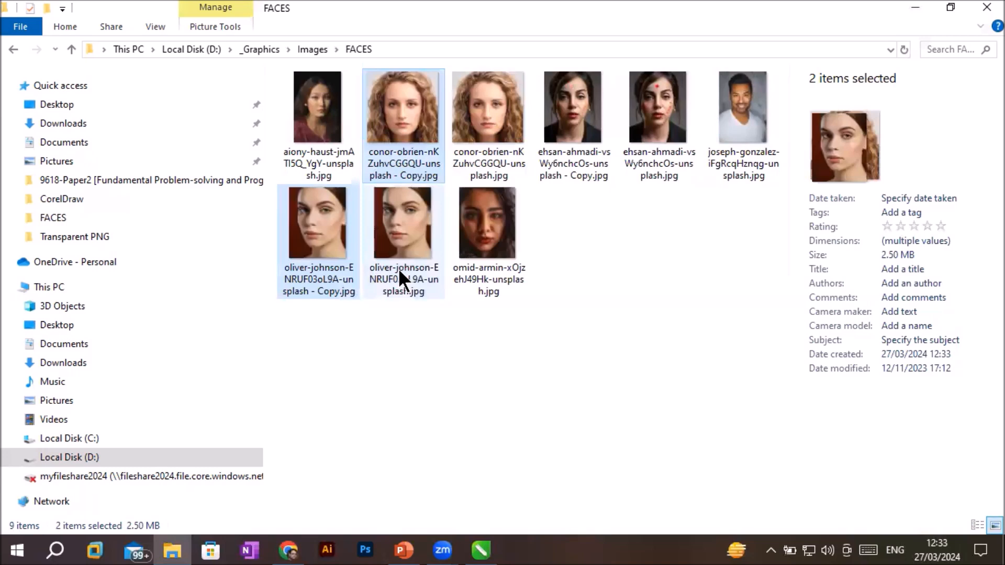
# Step: Rename the original portrait with the dark red background as Model1.jpg
pyautogui.click(399, 269)
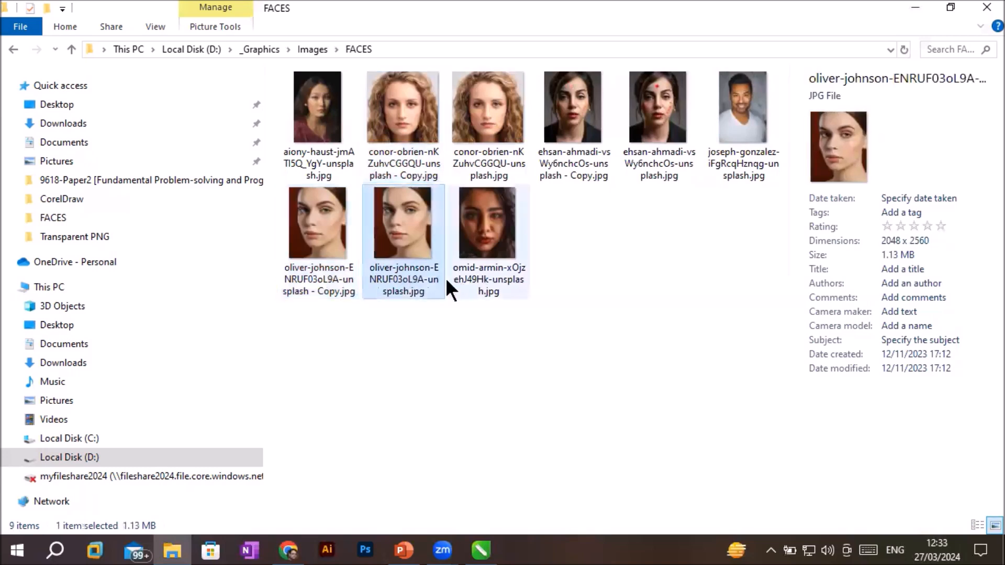
pyautogui.click(402, 270)
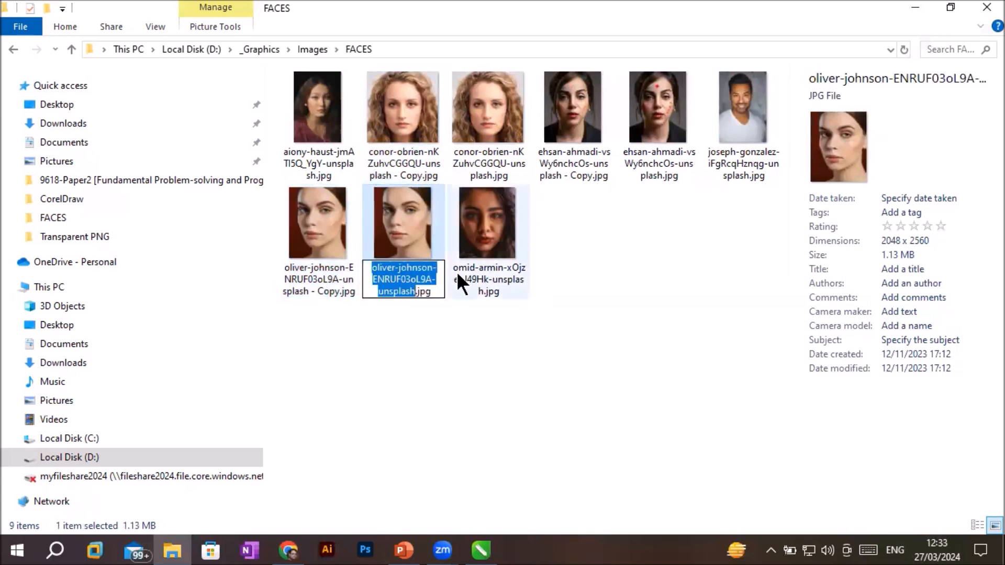
pyautogui.write('Mode')
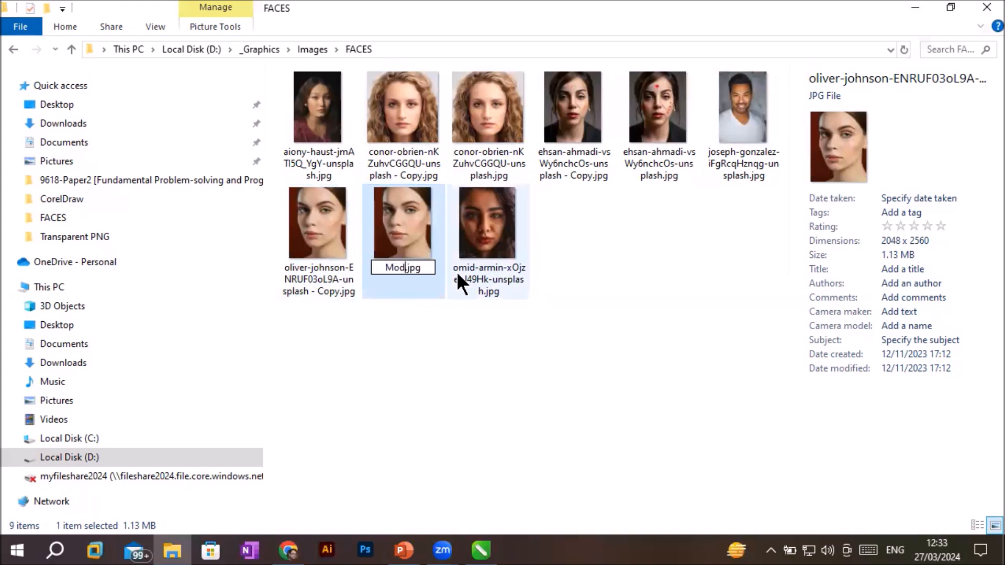
pyautogui.write('l1')
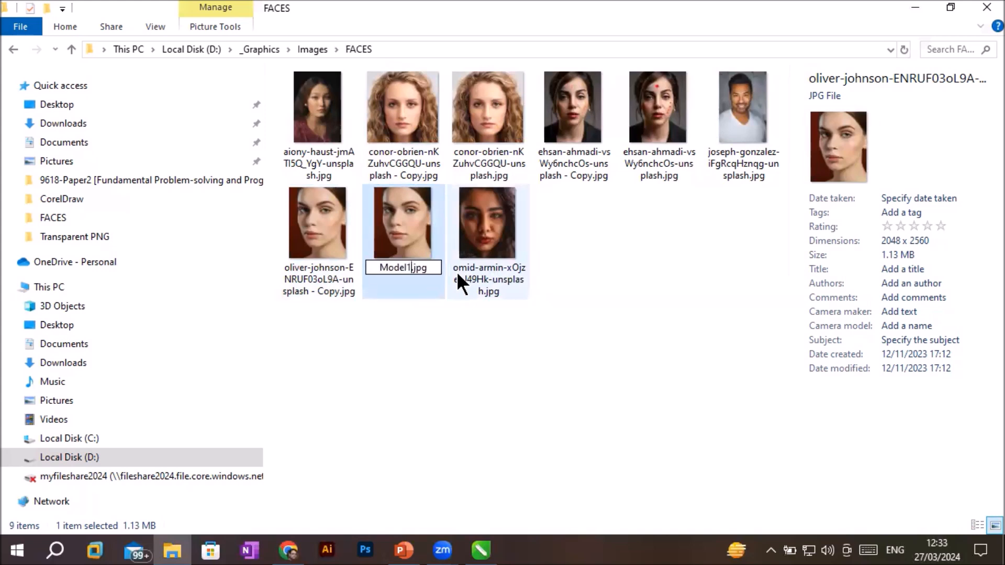
pyautogui.press('Return')
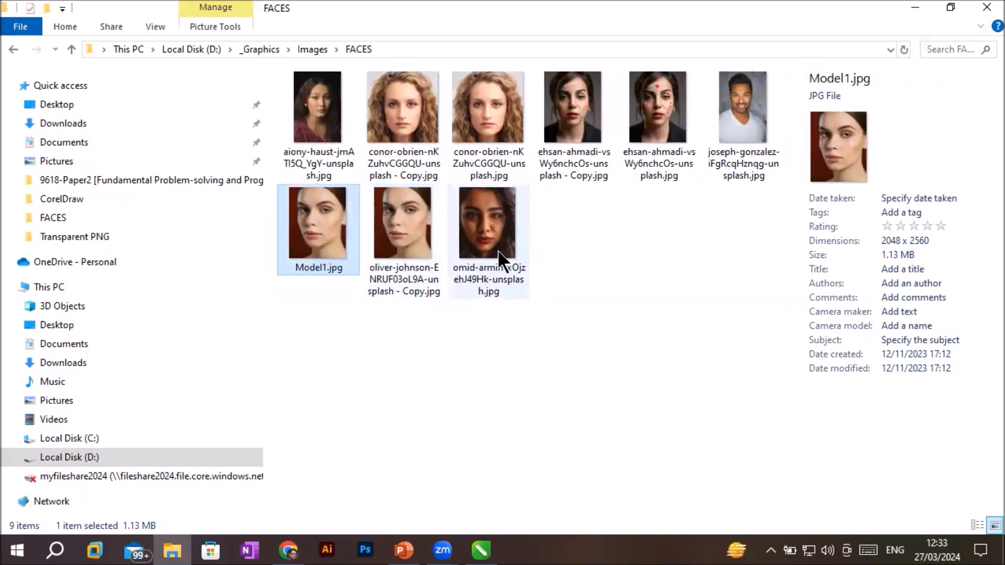
pyautogui.click(497, 277)
pyautogui.click(495, 278)
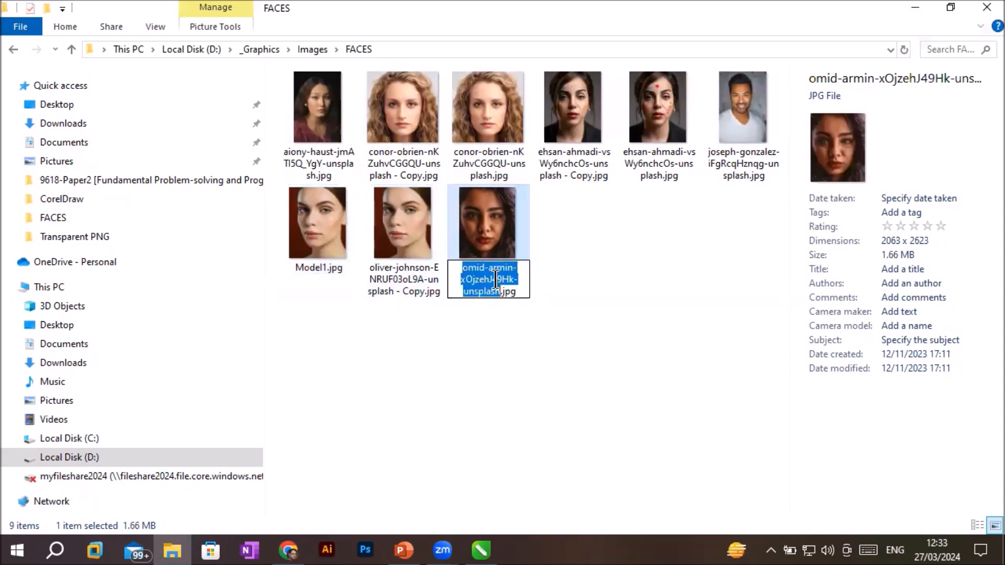
pyautogui.write('Model')
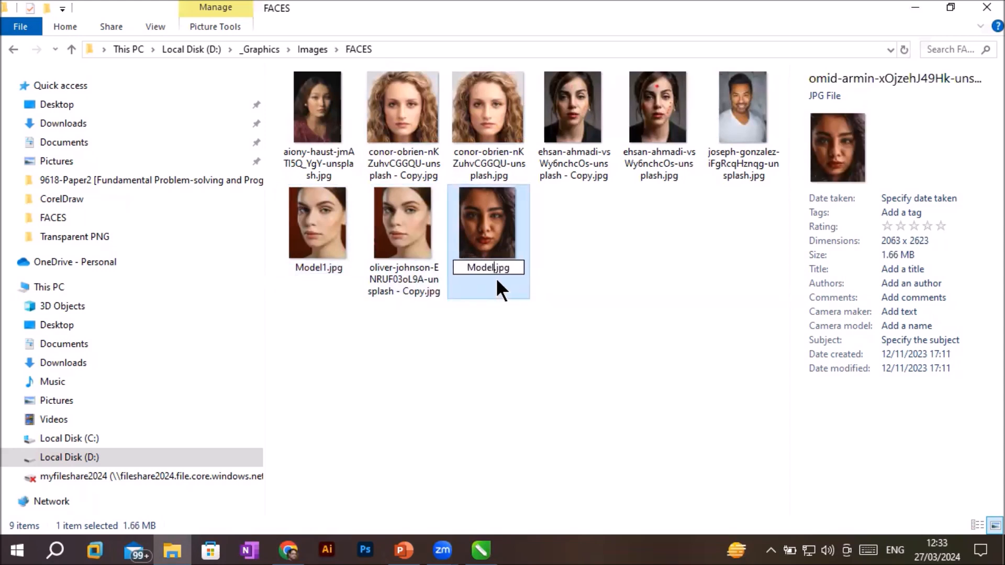
pyautogui.write('2')
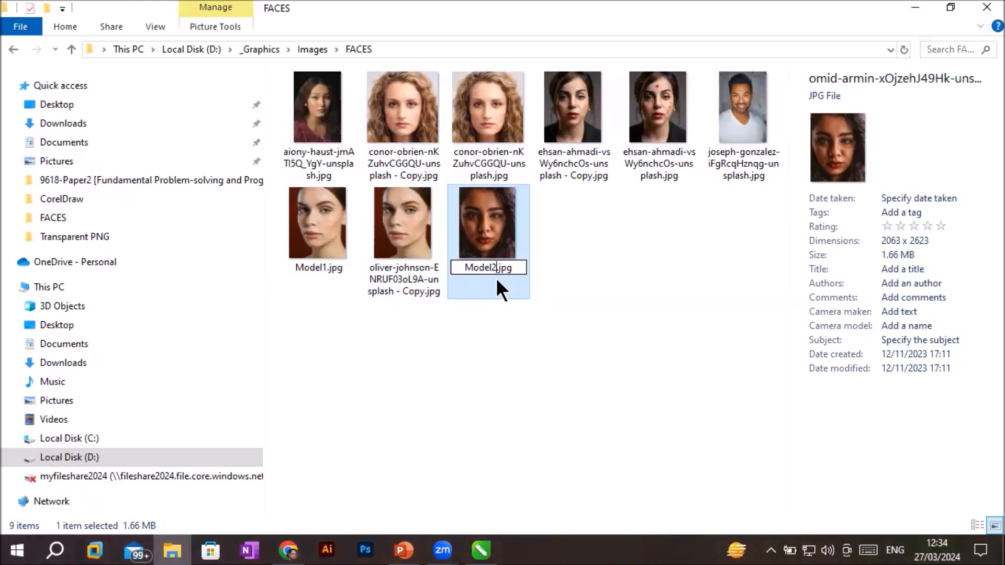
pyautogui.press('Escape')
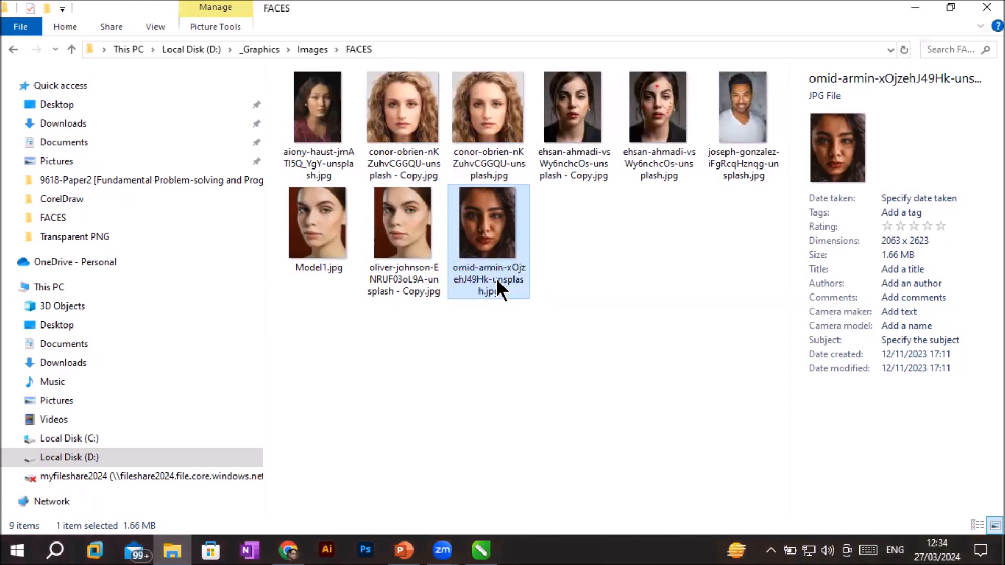
# Step: Rename the duplicate of the curly-haired woman's portrait as Model2.jpg
pyautogui.click(414, 271)
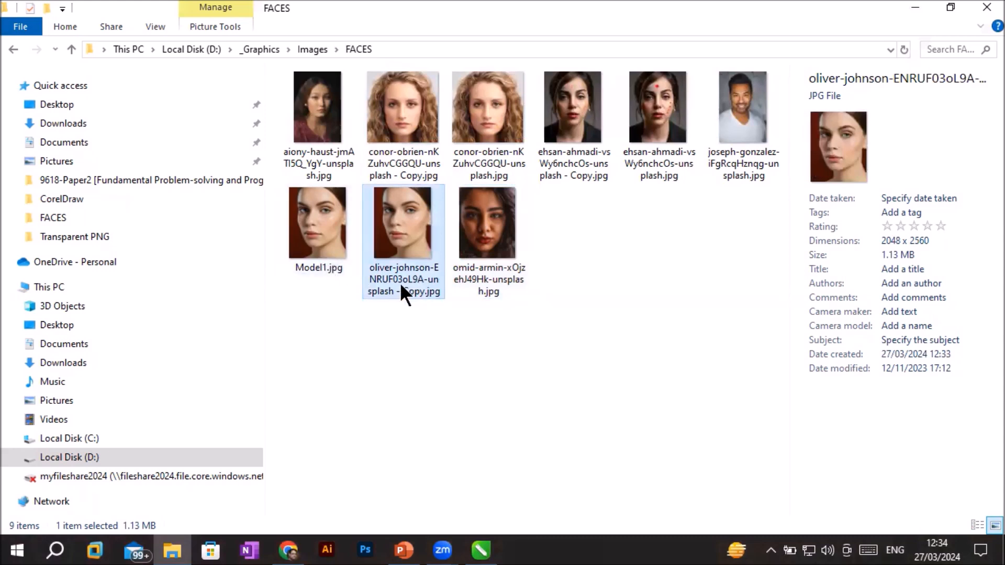
pyautogui.click(476, 152)
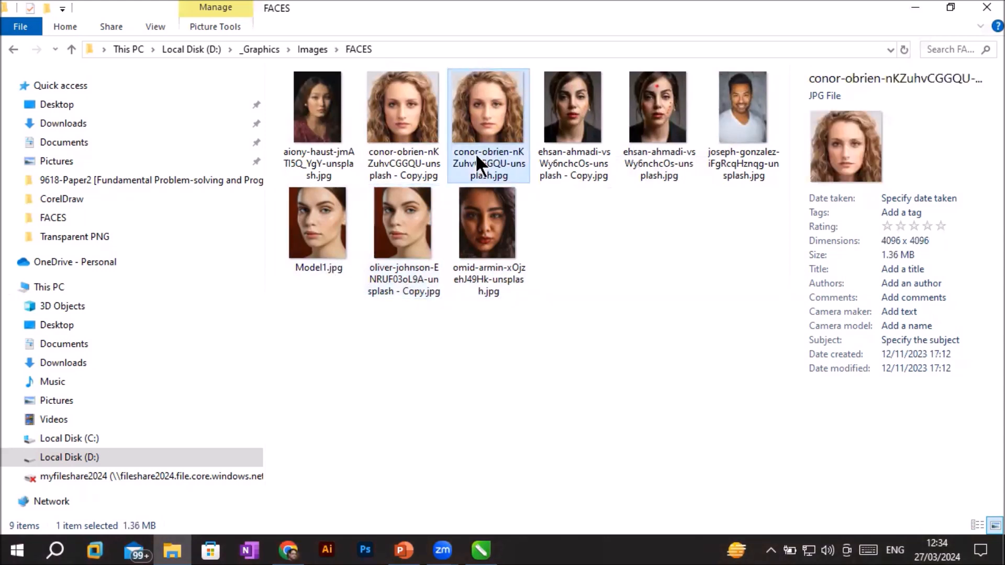
pyautogui.click(390, 146)
pyautogui.click(416, 146)
pyautogui.write('Model')
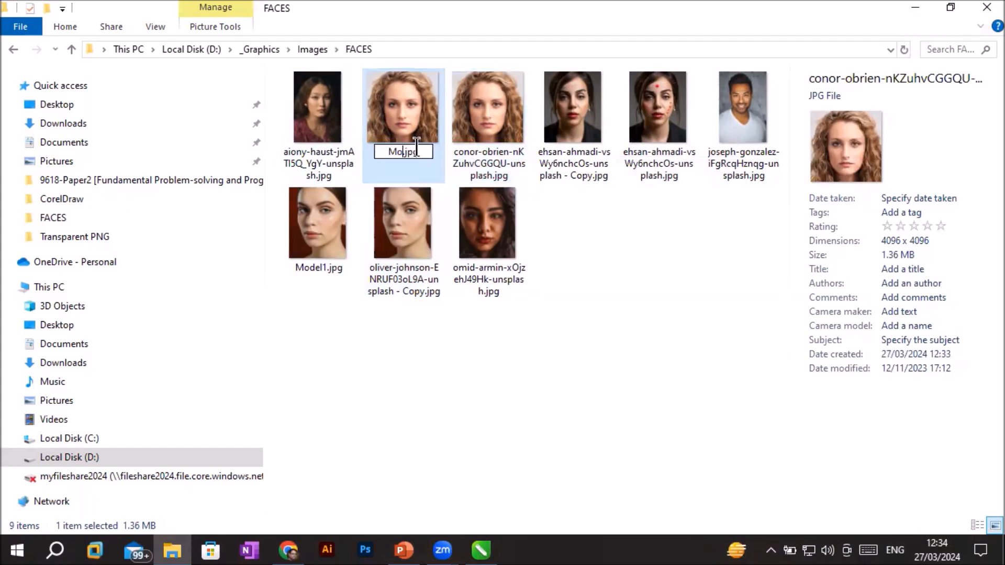
pyautogui.write('2')
pyautogui.press('Return')
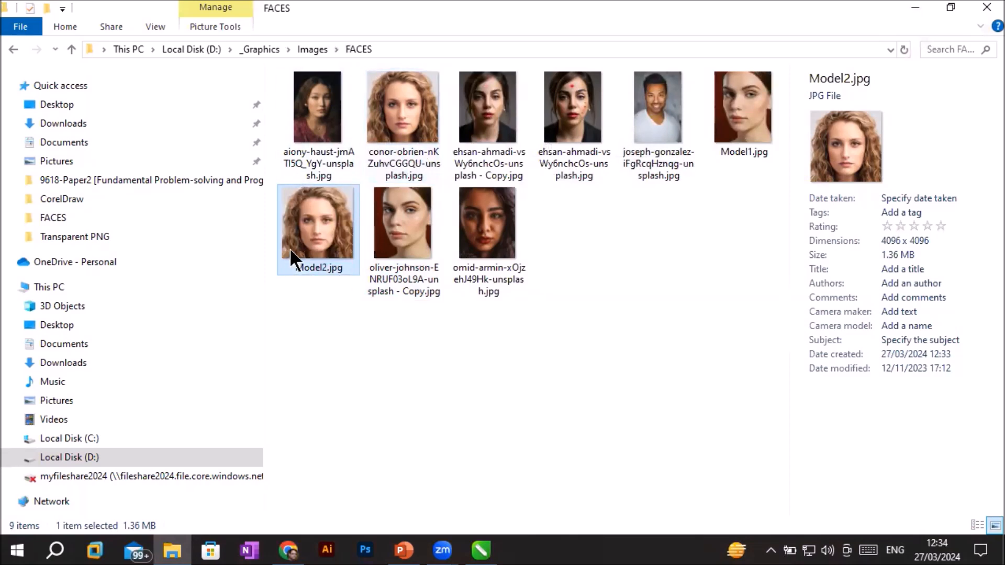
# Step: Switch to CorelDRAW and start an import from the FACES folder inside Images
pyautogui.click(479, 550)
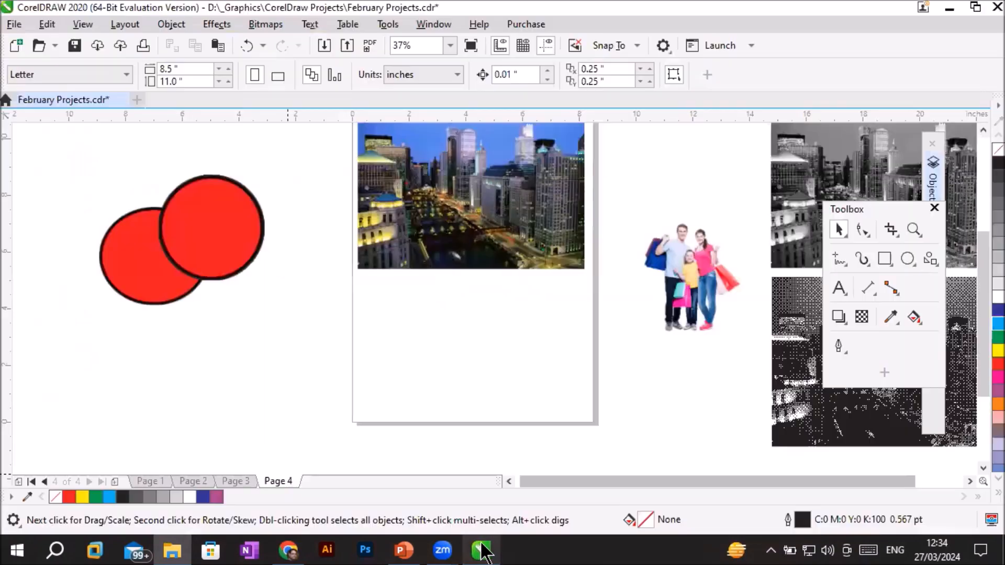
pyautogui.click(15, 25)
pyautogui.click(51, 285)
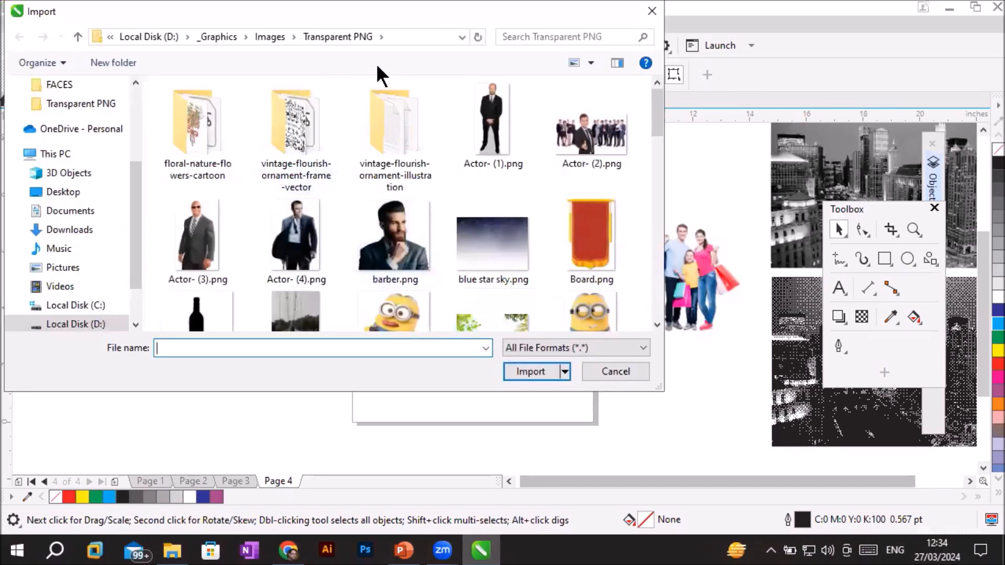
pyautogui.click(269, 36)
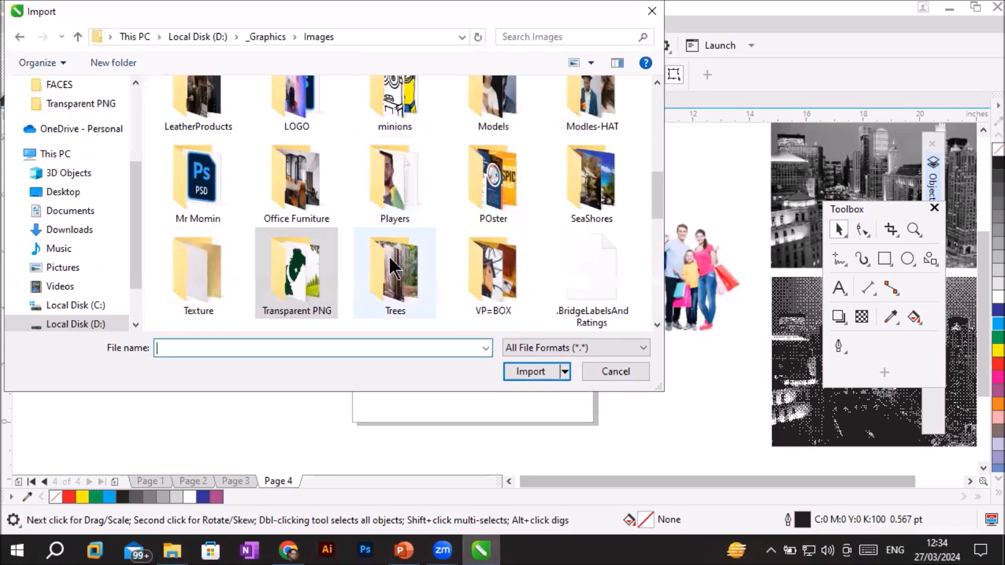
pyautogui.scroll(1, 285, 225)
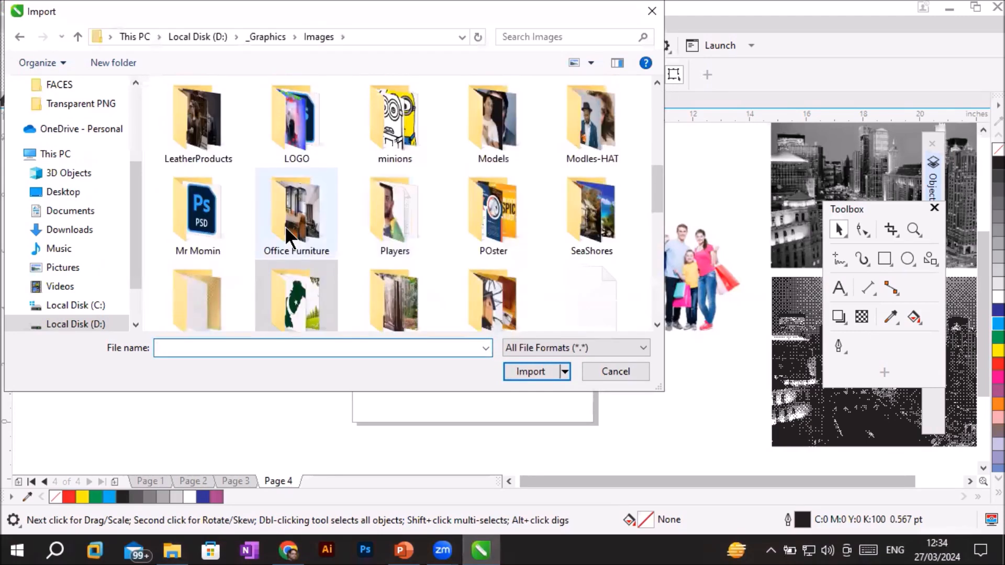
pyautogui.scroll(1, 448, 197)
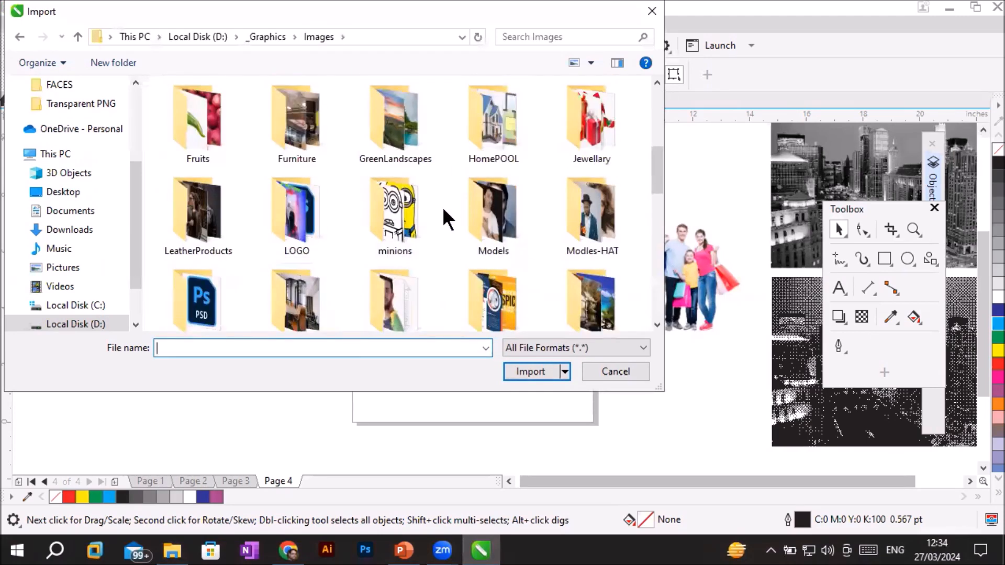
pyautogui.scroll(1, 442, 209)
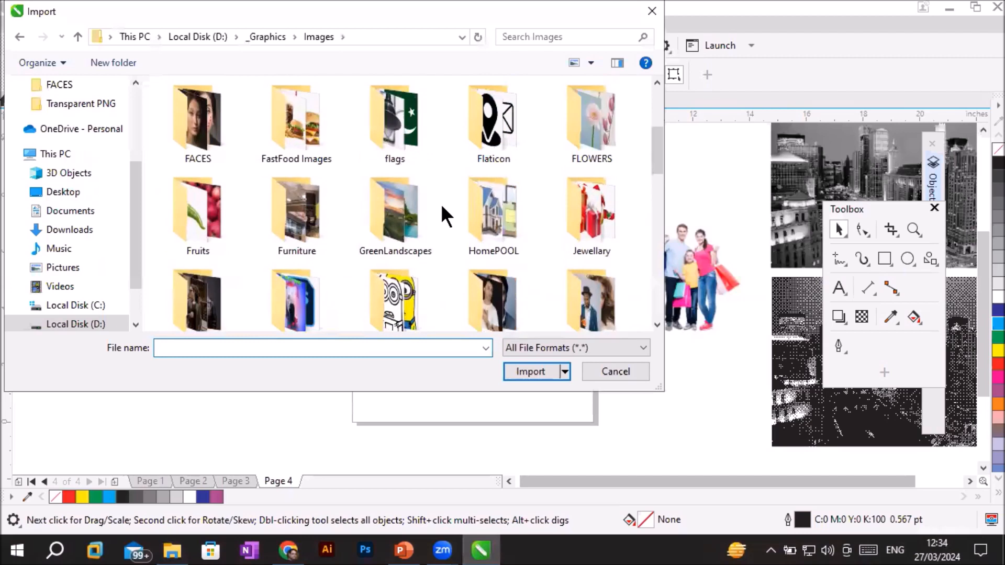
pyautogui.doubleClick(214, 132)
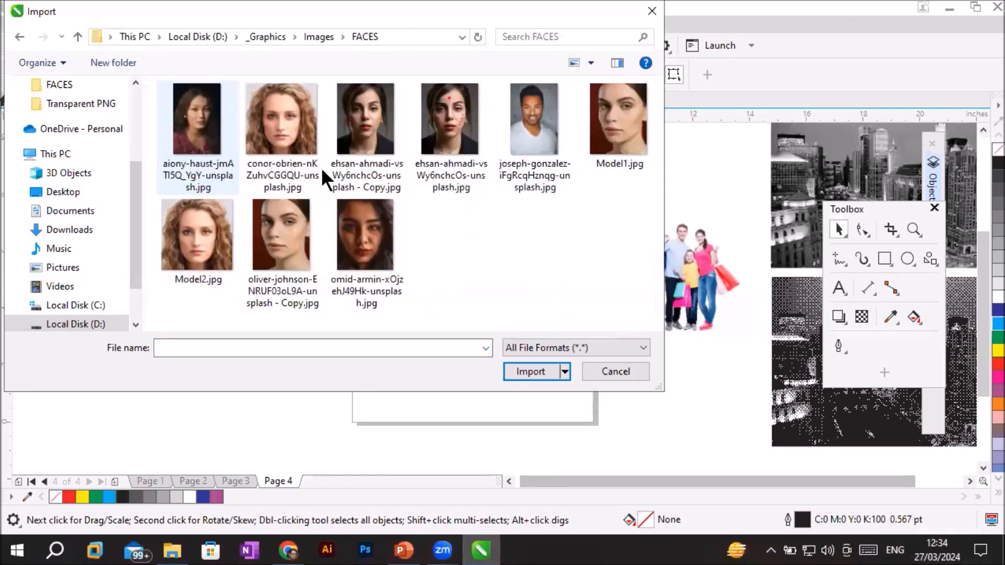
pyautogui.click(215, 251)
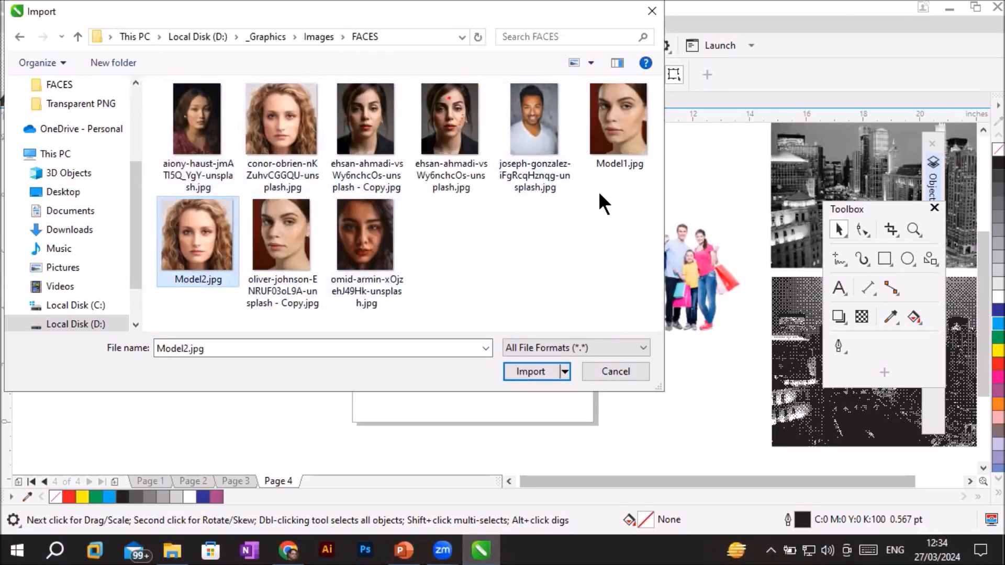
pyautogui.keyDown('ctrl'); pyautogui.click(608, 139); pyautogui.keyUp('ctrl')
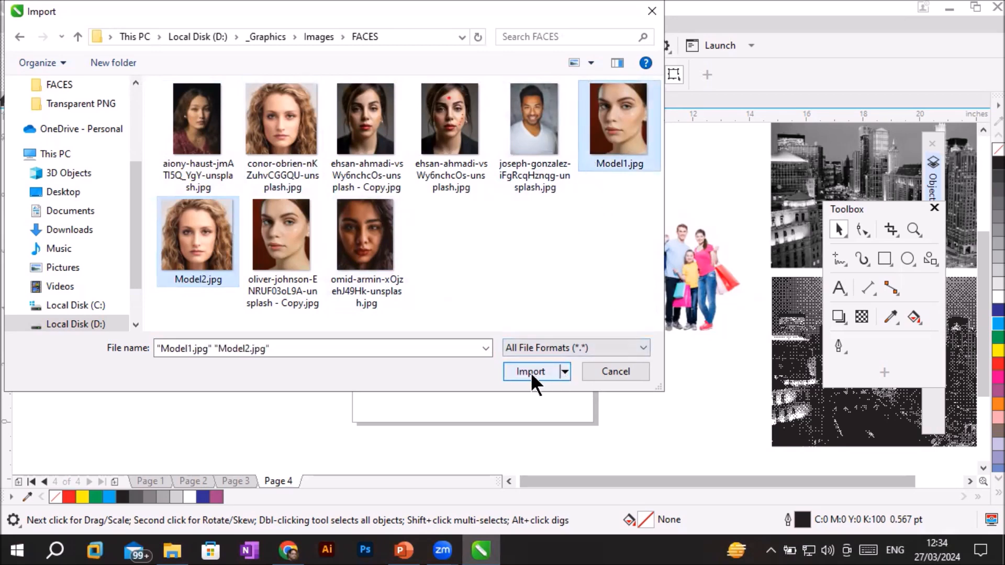
pyautogui.click(565, 372)
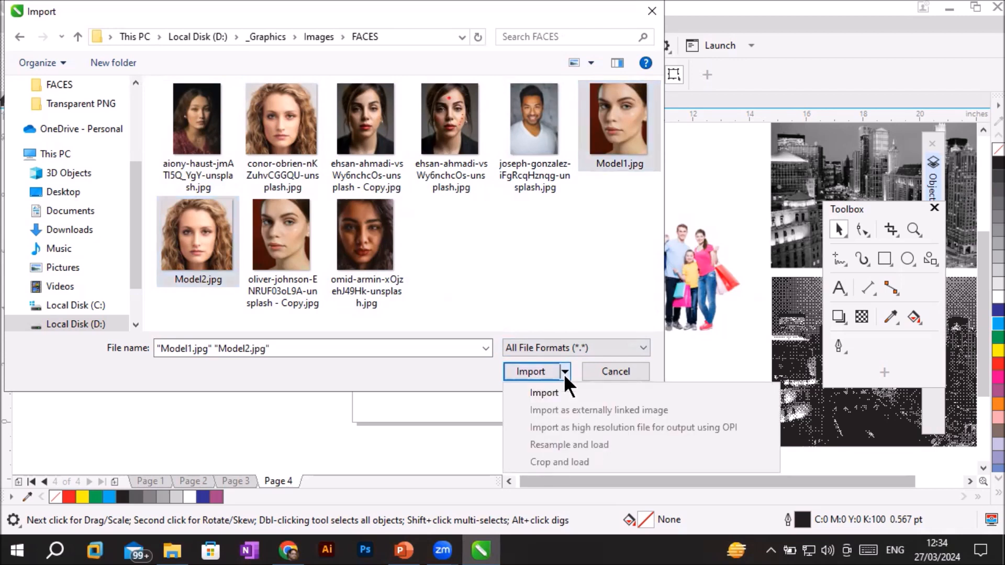
pyautogui.click(611, 290)
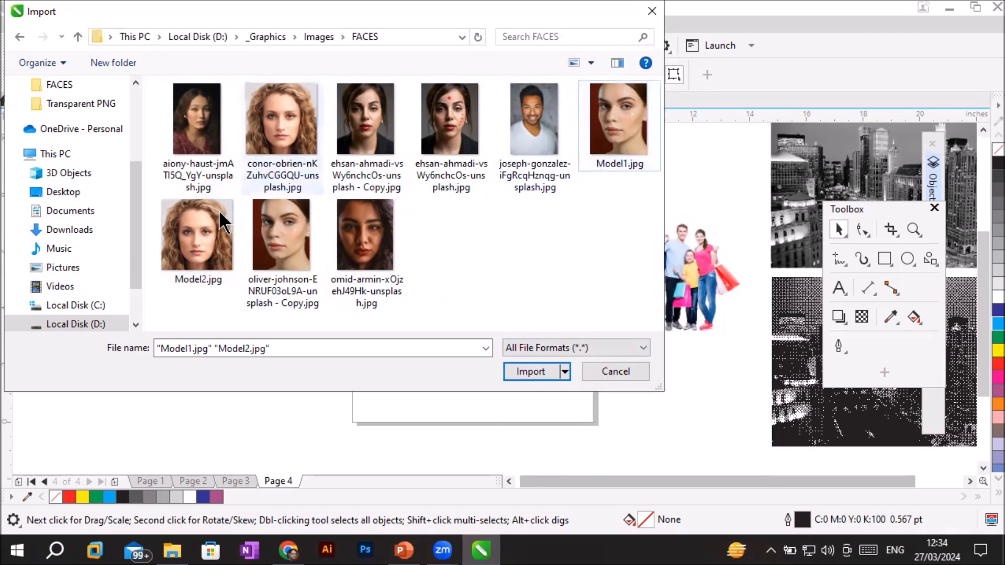
# Step: Import Model1.jpg as an externally linked image and place it about 2.87 by 3.58 inches below the city photo on Page 4
pyautogui.click(601, 163)
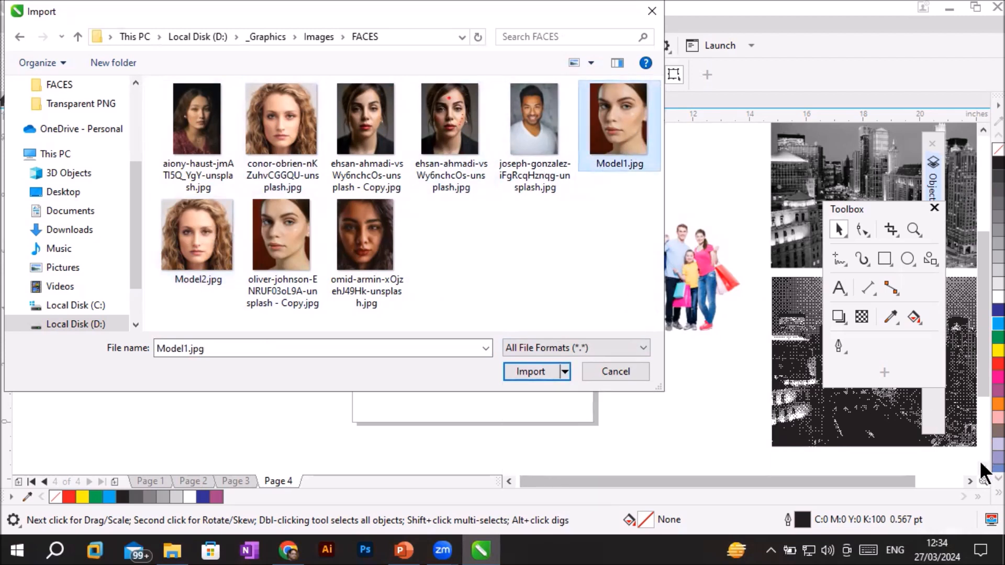
pyautogui.click(565, 371)
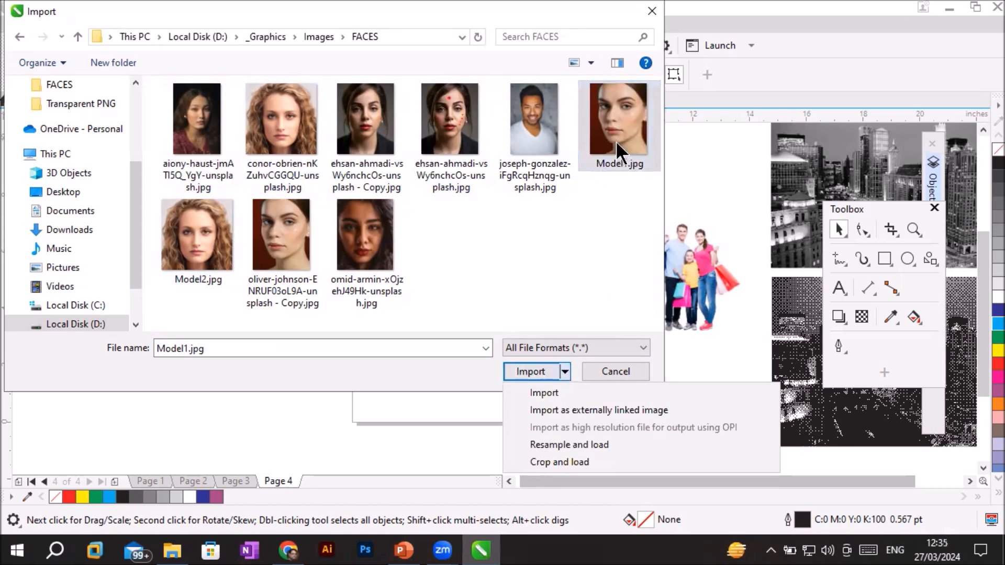
pyautogui.click(692, 410)
pyautogui.moveTo(398, 285); pyautogui.dragTo(516, 385)
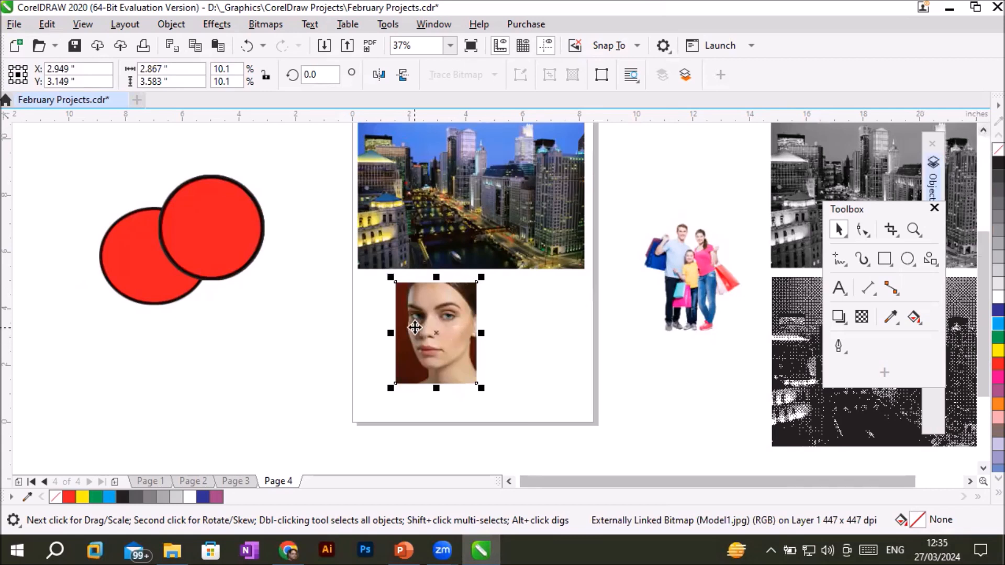
pyautogui.moveTo(436, 337); pyautogui.dragTo(413, 338)
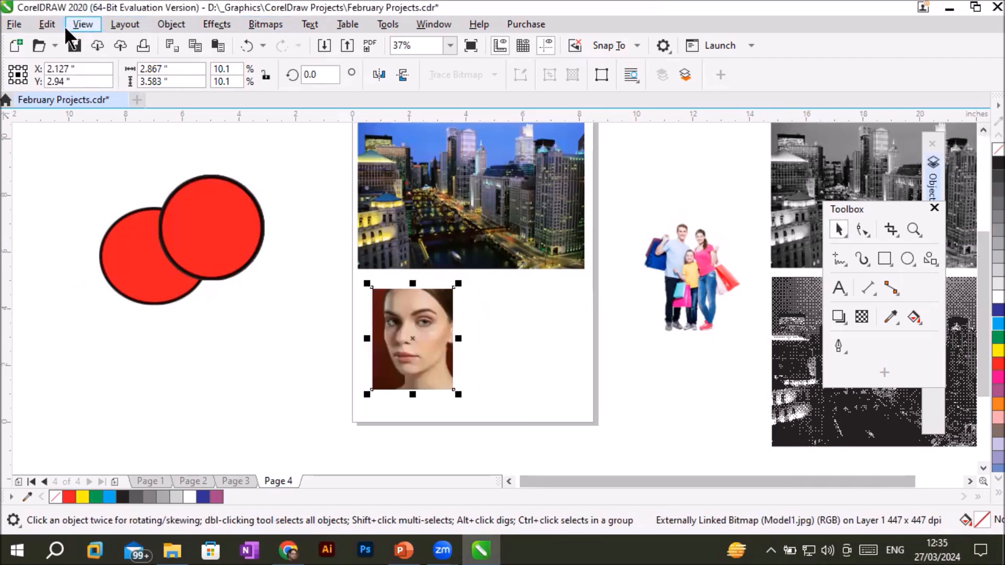
# Step: Import Model2.jpg as an externally linked image and place it about 3.5 by 3.5 inches beside the first portrait on Page 4
pyautogui.click(14, 24)
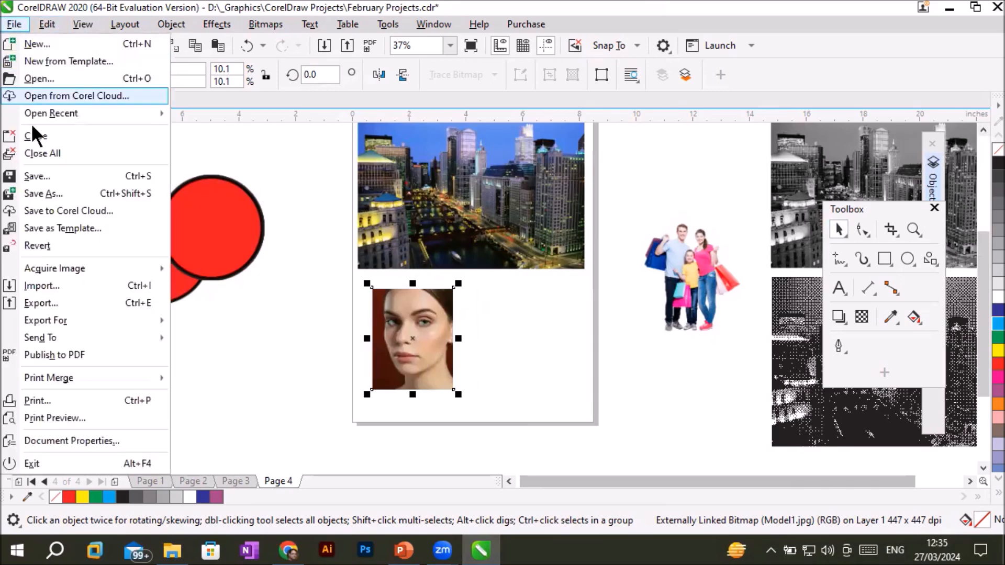
pyautogui.click(100, 283)
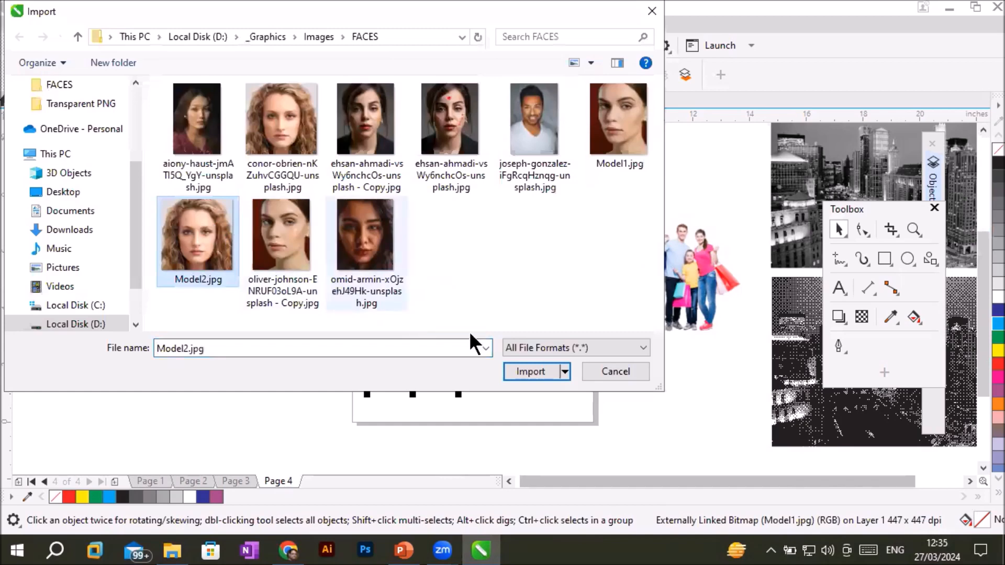
pyautogui.click(564, 372)
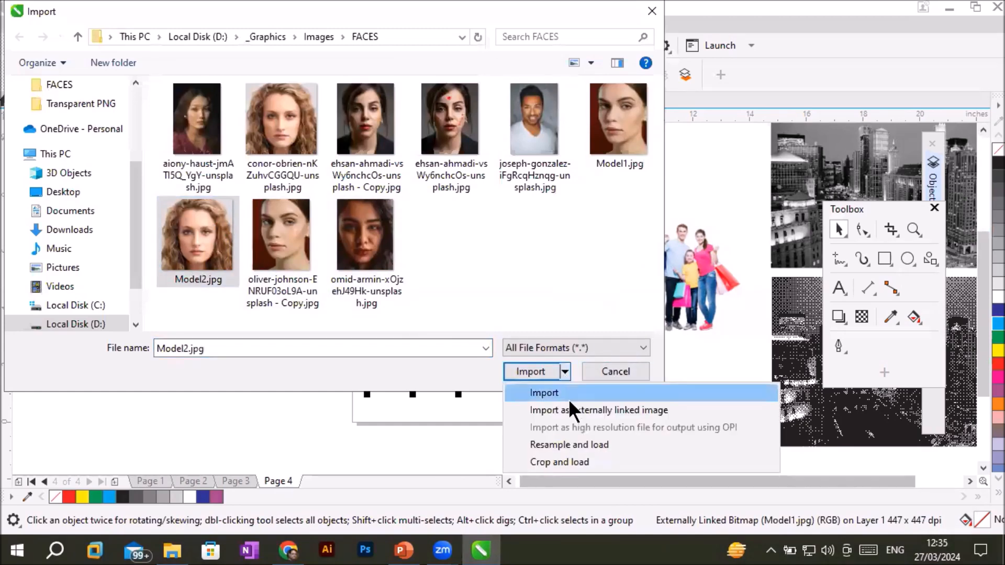
pyautogui.click(636, 410)
pyautogui.moveTo(492, 287); pyautogui.dragTo(557, 404)
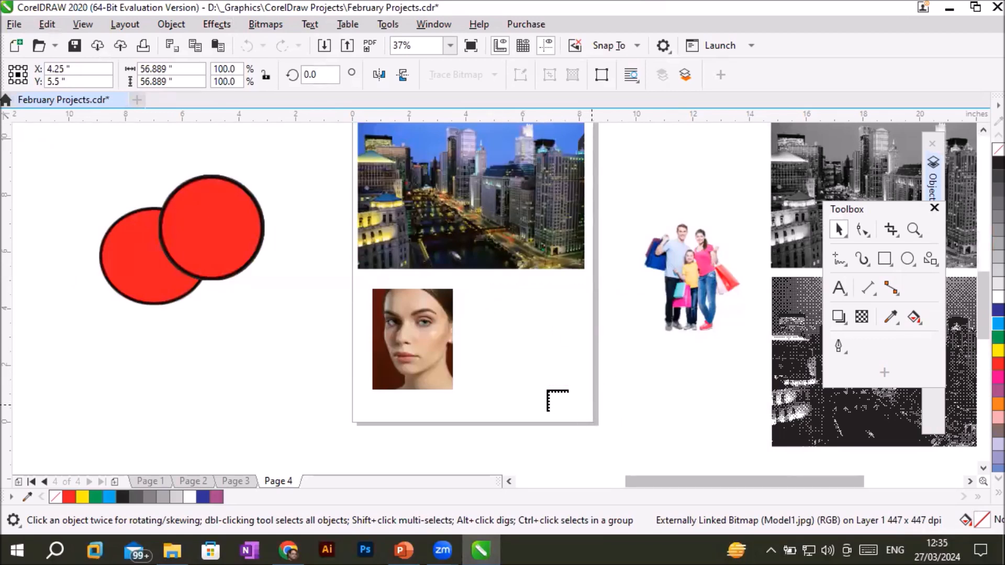
pyautogui.moveTo(531, 332)
pyautogui.mouseDown()
pyautogui.moveTo(523, 331)
pyautogui.moveTo(529, 341)
pyautogui.moveTo(514, 334)
pyautogui.mouseUp()
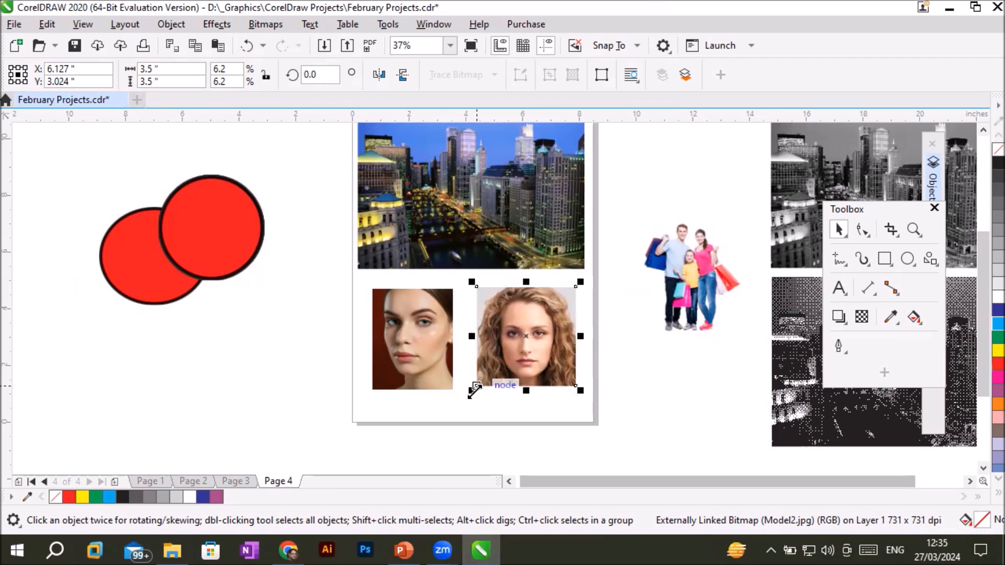
pyautogui.click(450, 416)
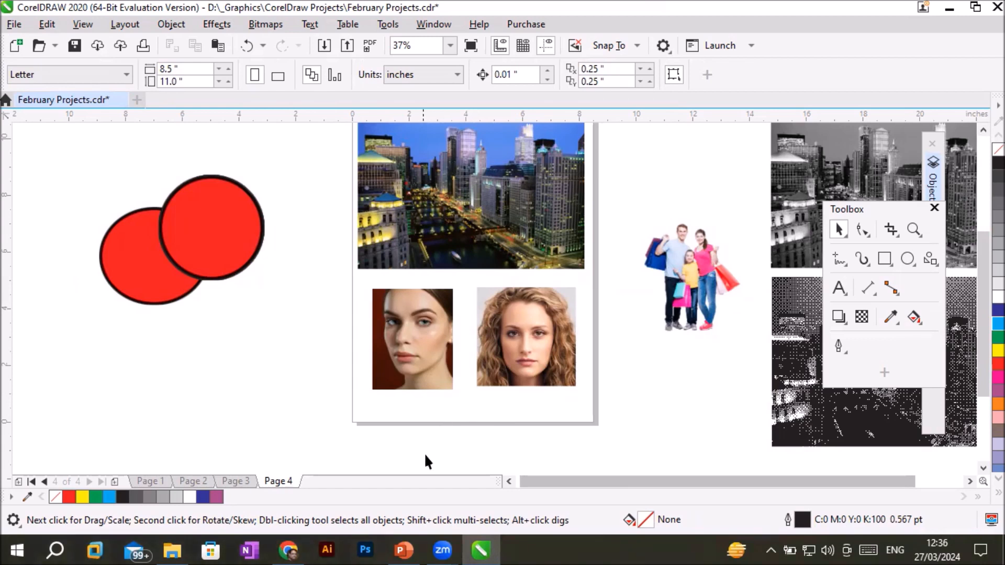
# Step: Switch to File Explorer and open Model2.jpg from the FACES folder in Adobe Photoshop 2021
pyautogui.click(172, 549)
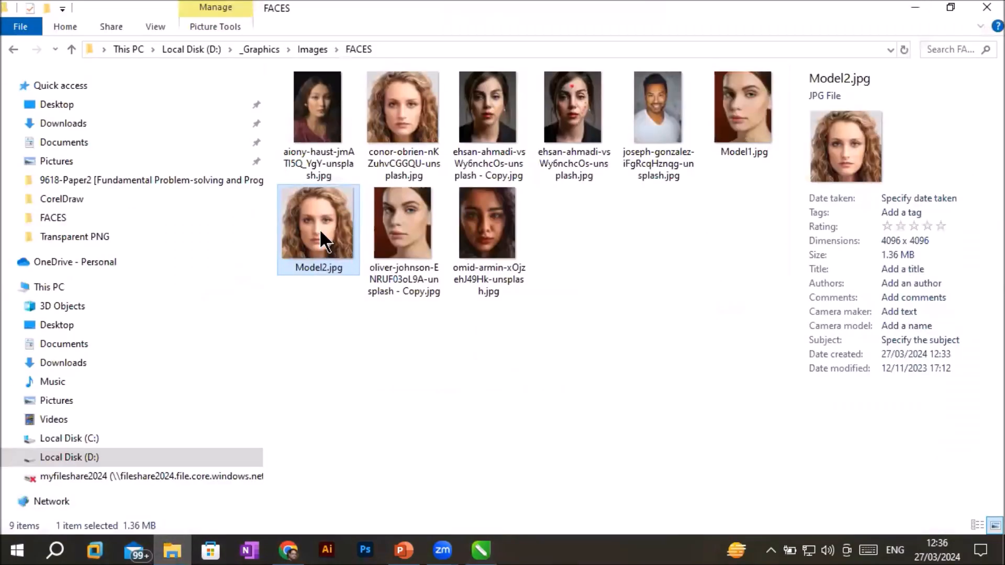
pyautogui.rightClick(318, 231)
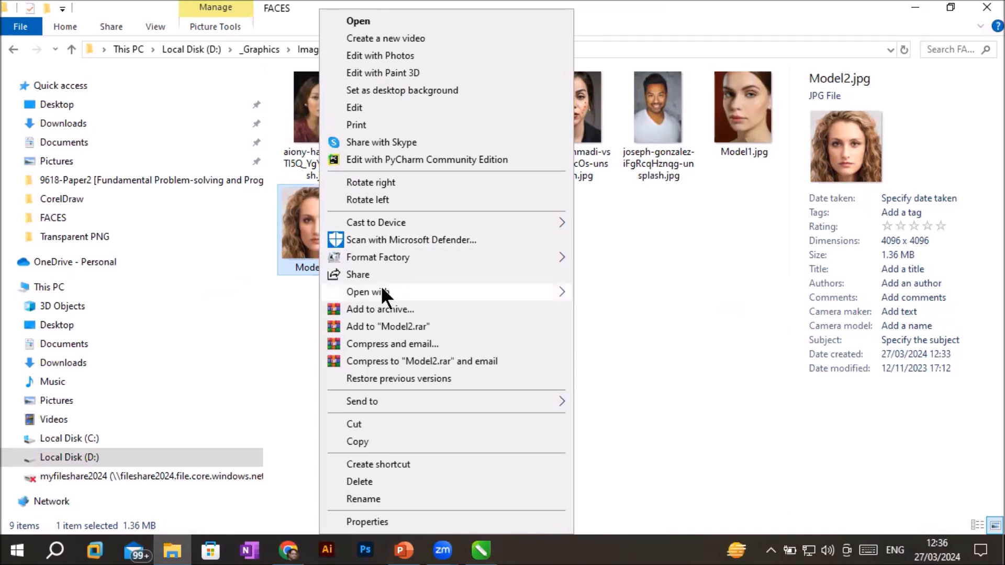
pyautogui.moveTo(386, 296)
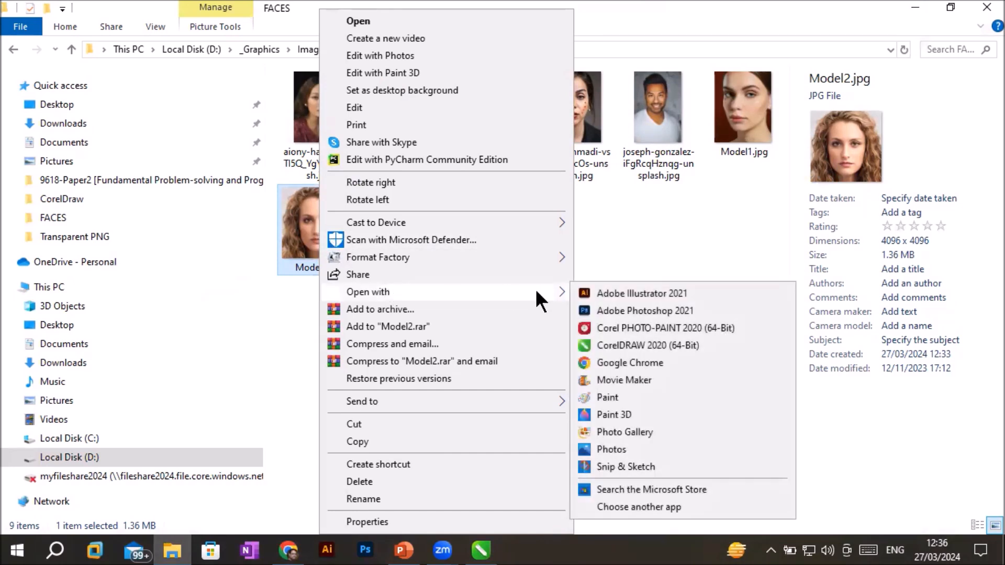
pyautogui.click(623, 310)
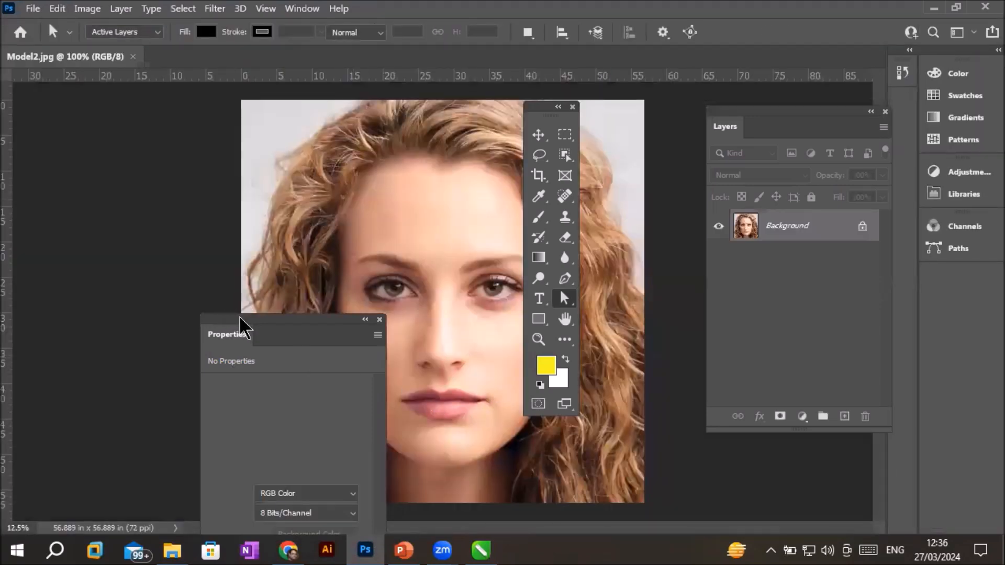
# Step: Move the floating panels off the face and crop the portrait to the eye area, about 28.56 by 13.33 inches
pyautogui.moveTo(207, 320); pyautogui.dragTo(56, 258)
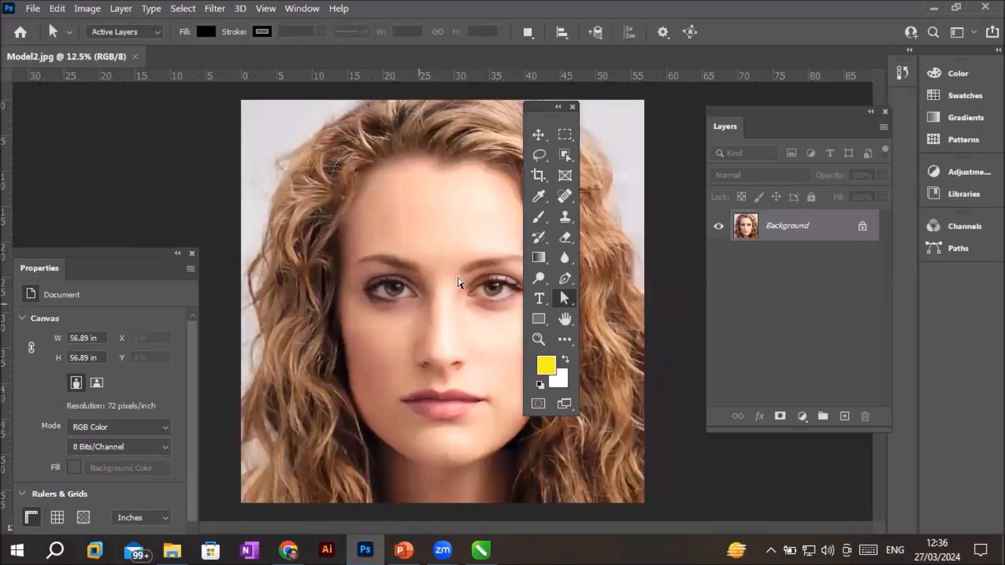
pyautogui.moveTo(539, 107); pyautogui.dragTo(618, 195)
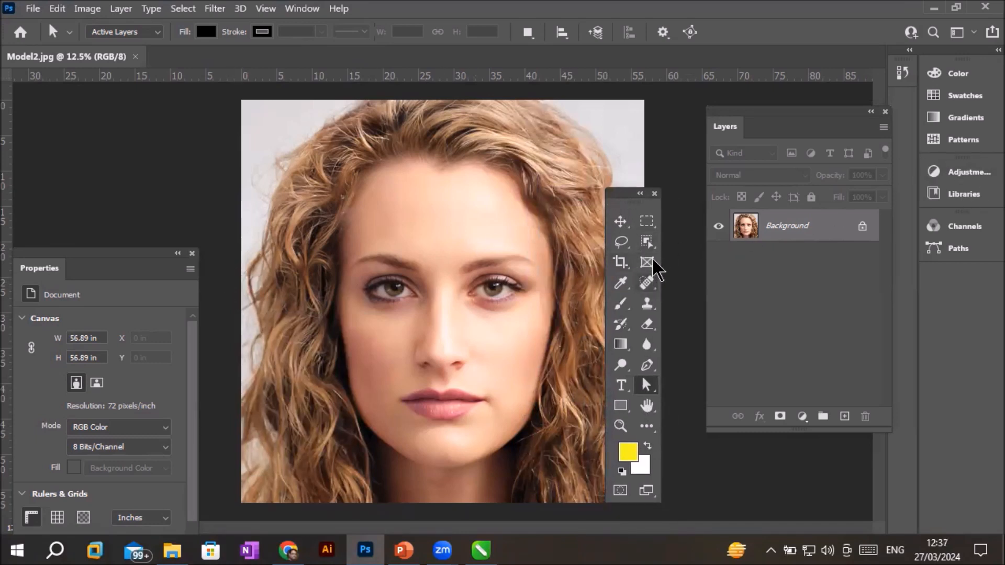
pyautogui.click(622, 263)
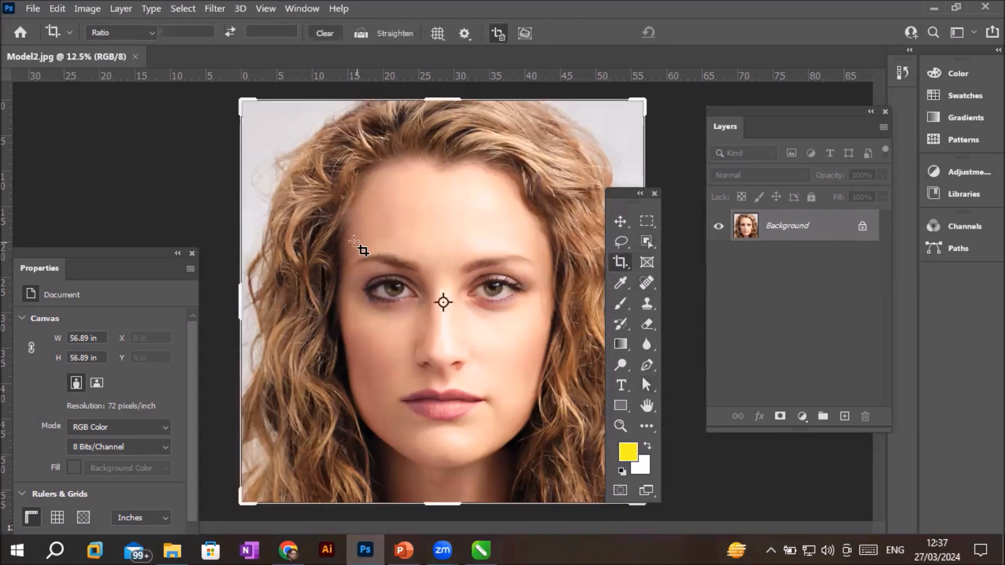
pyautogui.moveTo(341, 237); pyautogui.dragTo(544, 348)
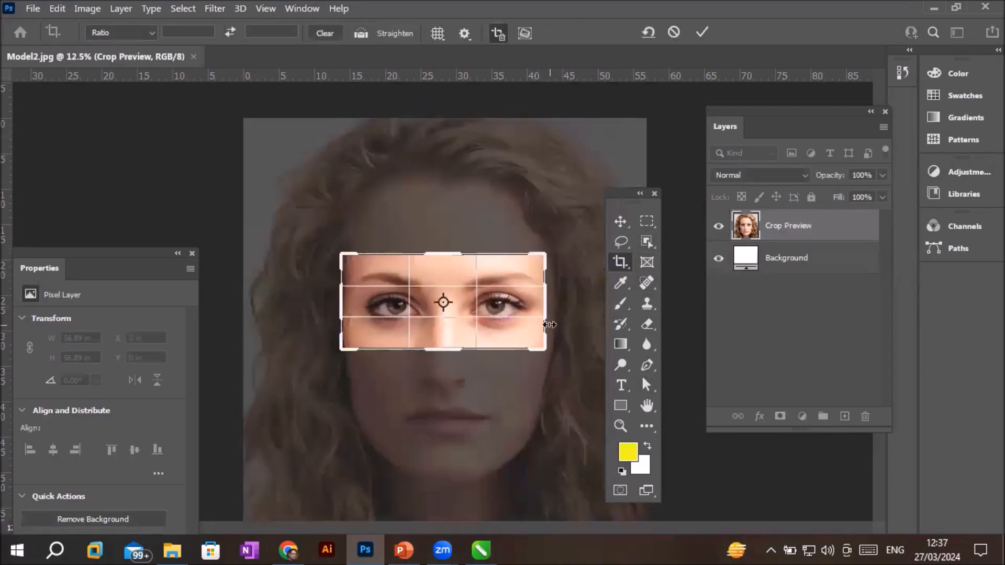
pyautogui.press('Return')
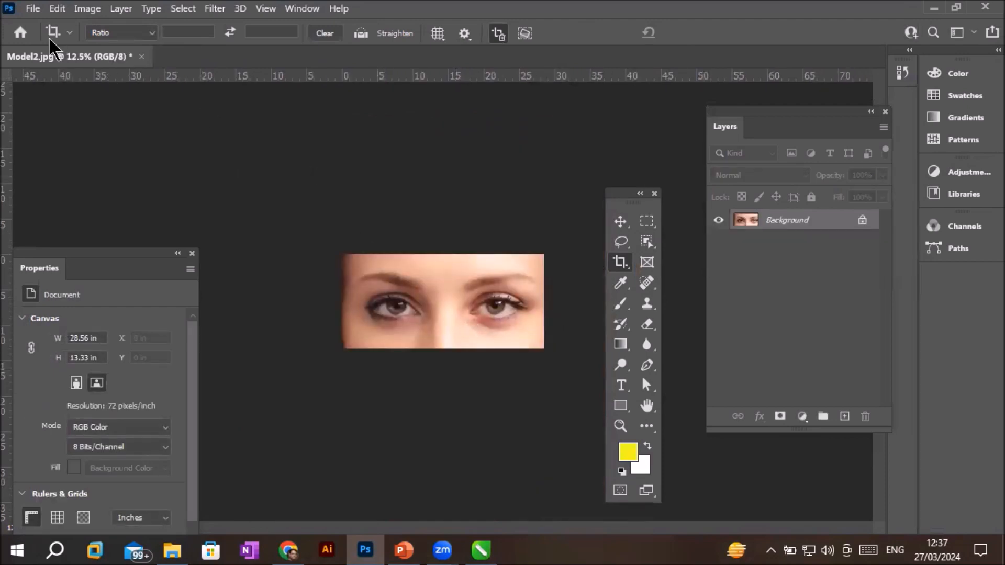
# Step: Save the cropped image over Model2.jpg as a progressive JPEG at quality 8, High
pyautogui.click(32, 9)
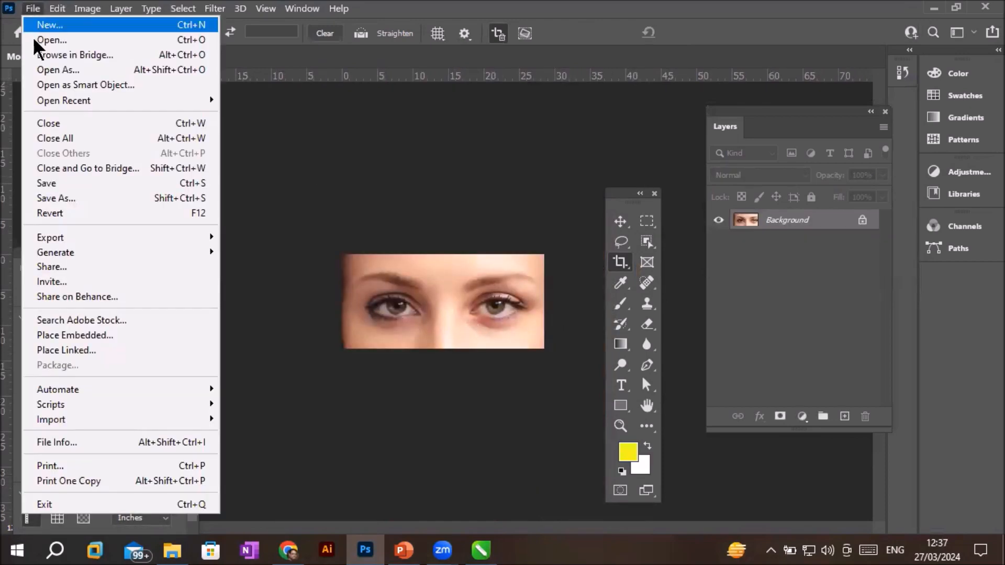
pyautogui.click(66, 184)
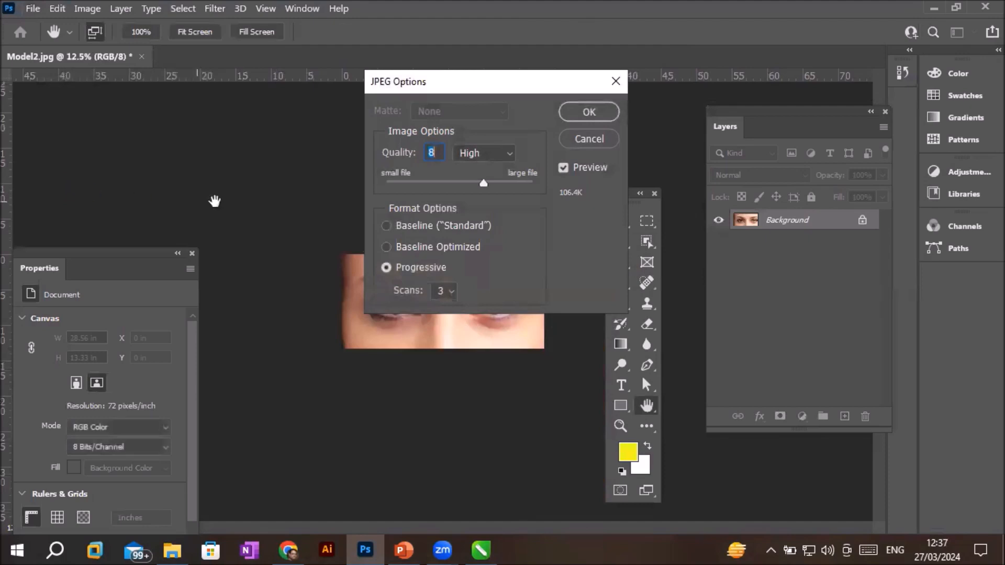
pyautogui.click(580, 117)
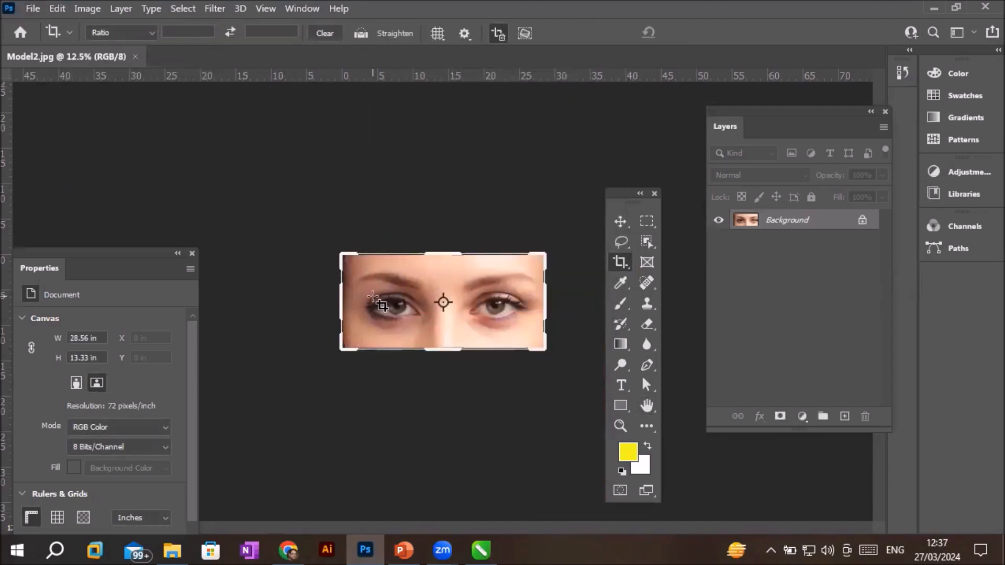
# Step: Switch to CorelDRAW and update the curly-haired woman's portrait on Page 4 from its linked file
pyautogui.click(480, 550)
pyautogui.scroll(2, 610, 325)
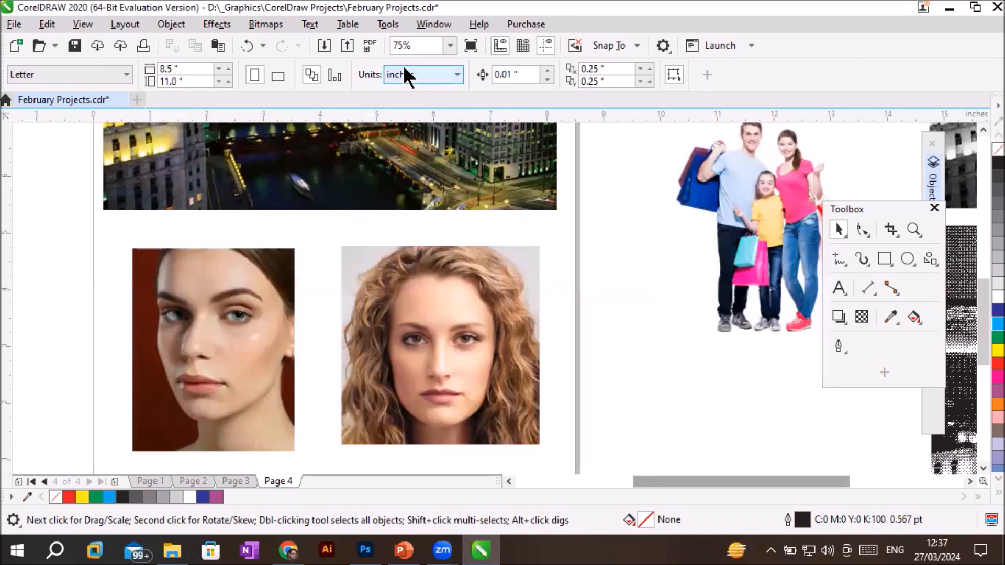
pyautogui.click(265, 24)
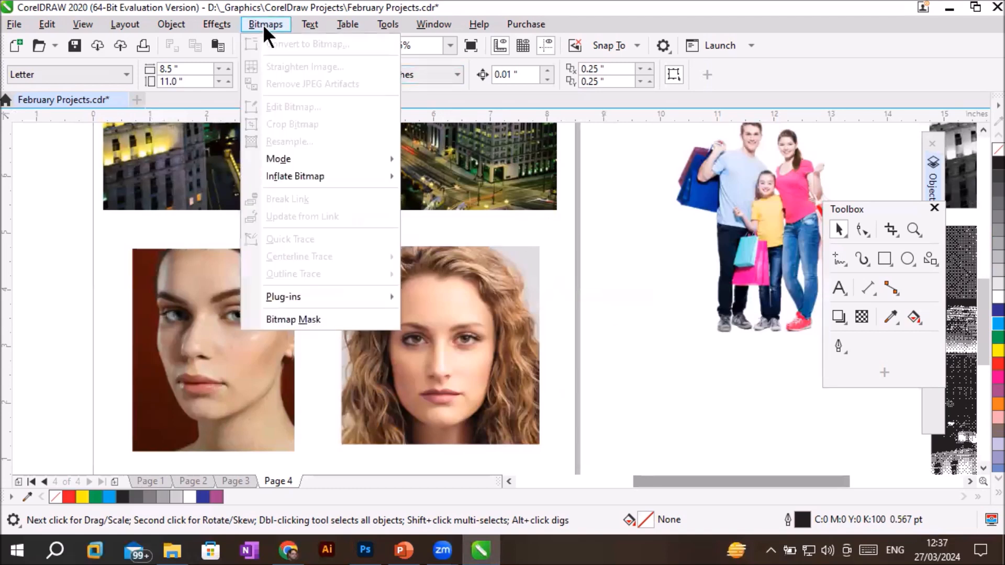
pyautogui.click(502, 324)
pyautogui.click(465, 325)
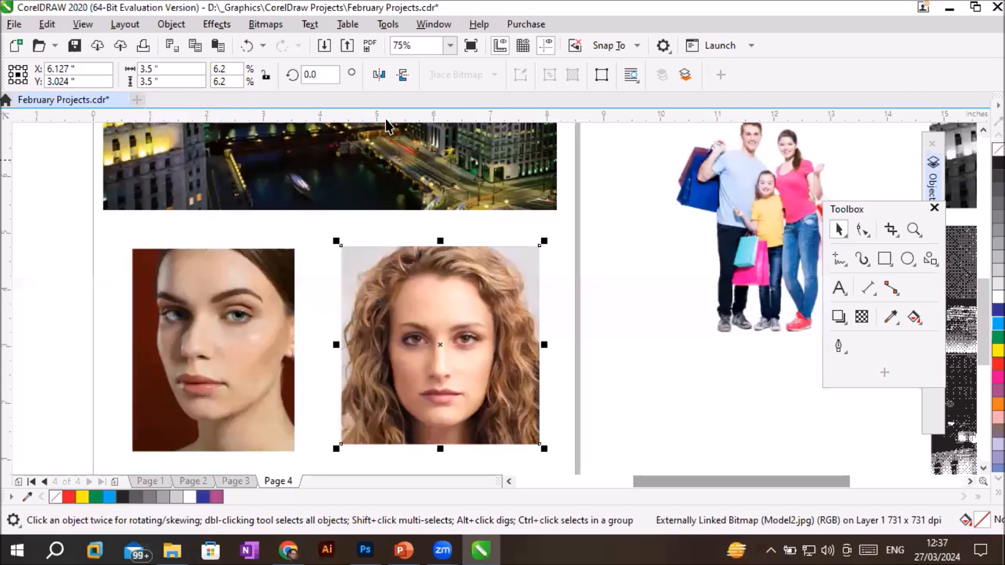
pyautogui.click(258, 25)
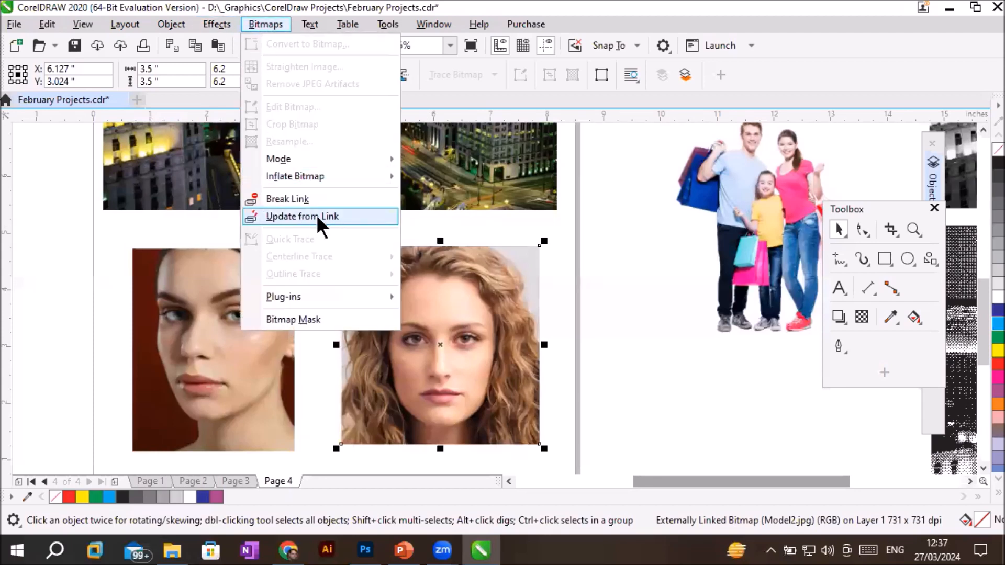
pyautogui.click(353, 217)
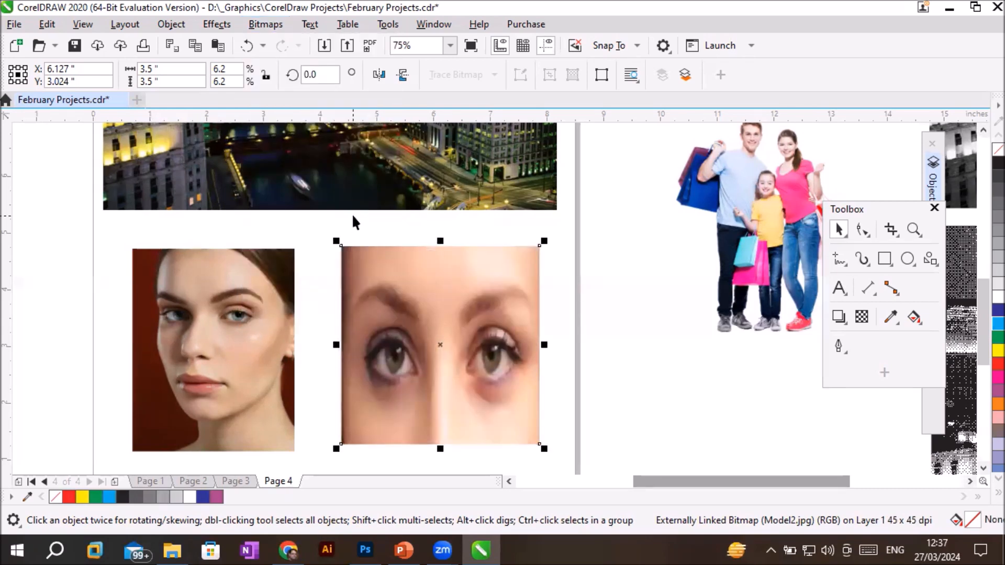
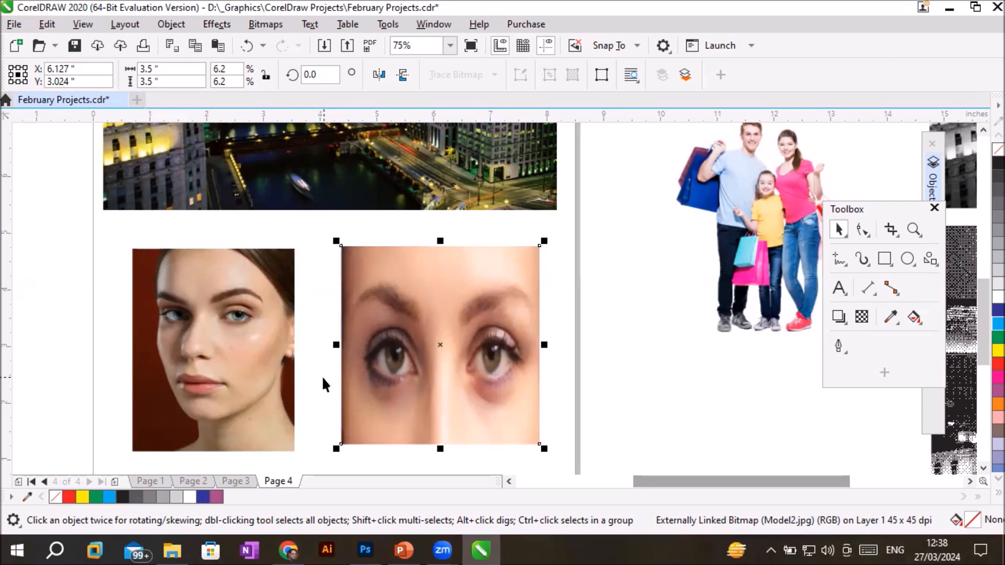
# Step: Break the external link of the cropped eyes image and check which bitmap commands it offers
pyautogui.click(254, 24)
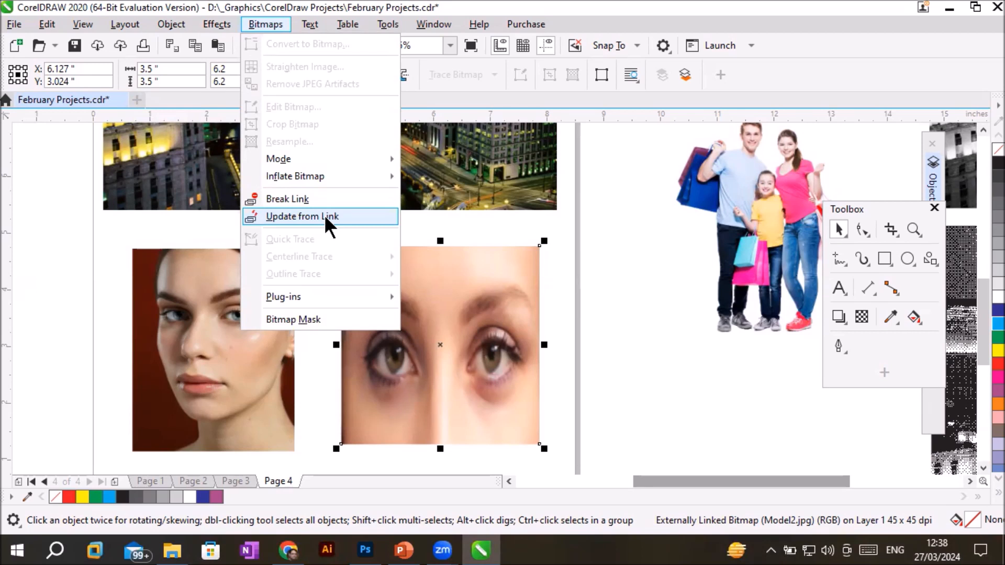
pyautogui.click(317, 201)
pyautogui.click(582, 331)
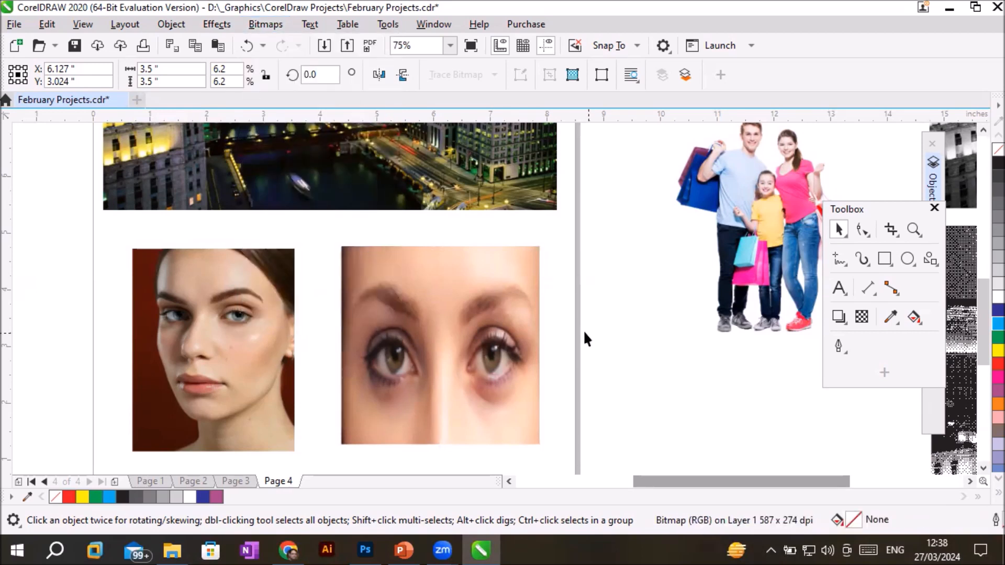
pyautogui.click(458, 335)
pyautogui.click(262, 24)
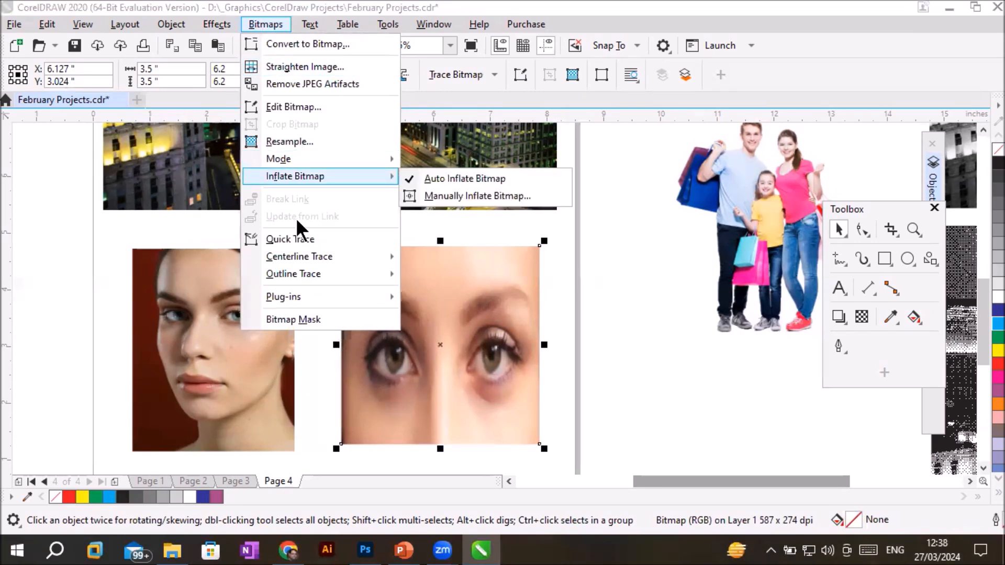
pyautogui.moveTo(314, 274)
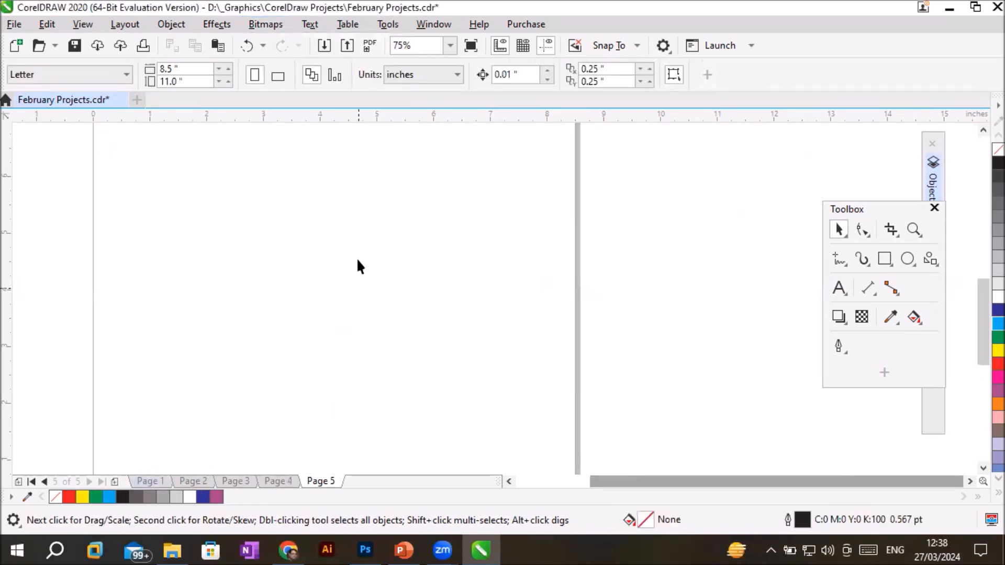
# Step: Add the artistic text "Bitmap Mask" in Arial near the top of the blank Page 5
pyautogui.click(982, 129)
pyautogui.click(983, 130)
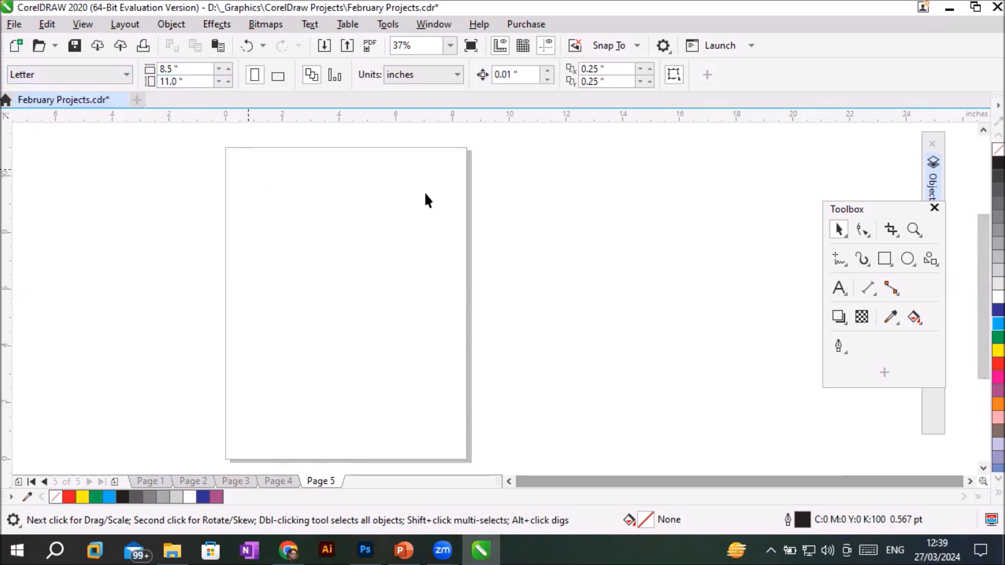
pyautogui.click(840, 288)
pyautogui.click(289, 174)
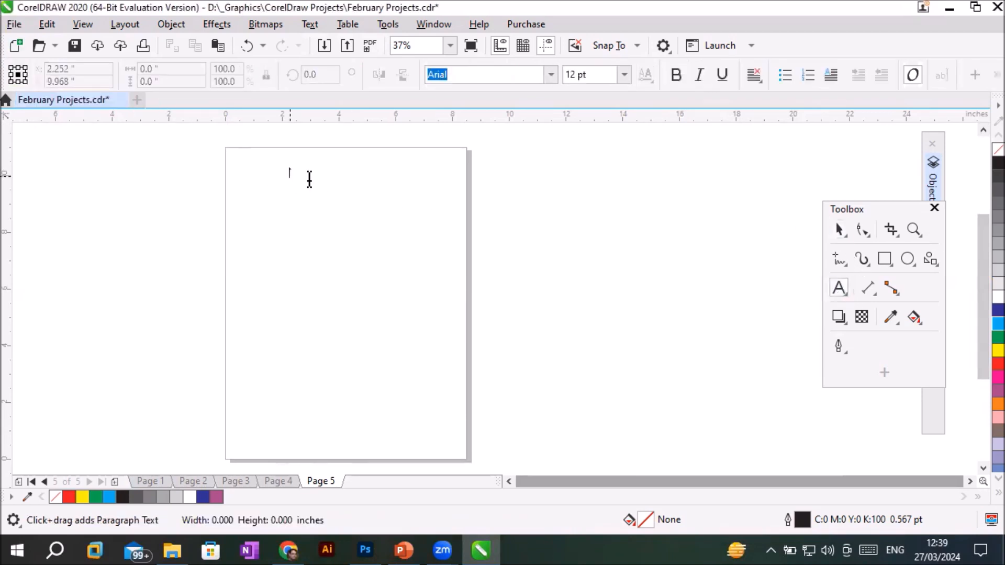
pyautogui.write('Bitmap ')
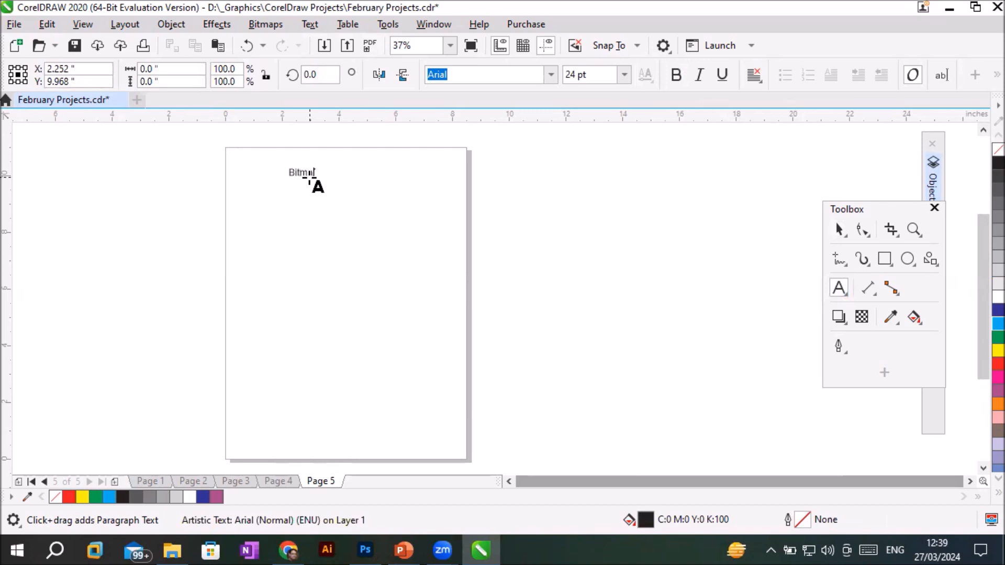
pyautogui.write('Mask')
pyautogui.press('Escape')
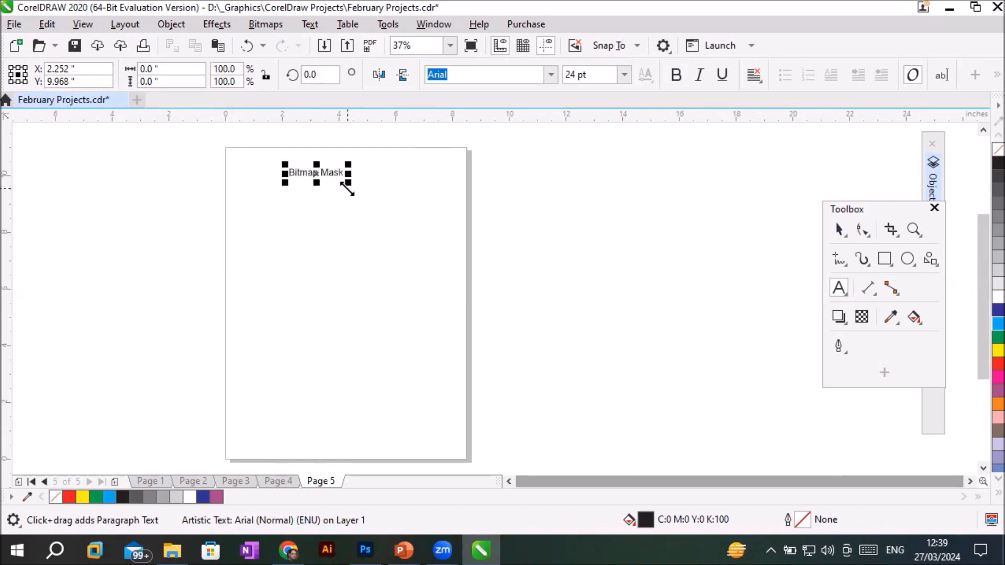
# Step: Enlarge the "Bitmap Mask" title to about 65 pt and move it to the top edge of Page 5
pyautogui.moveTo(347, 187); pyautogui.dragTo(388, 212)
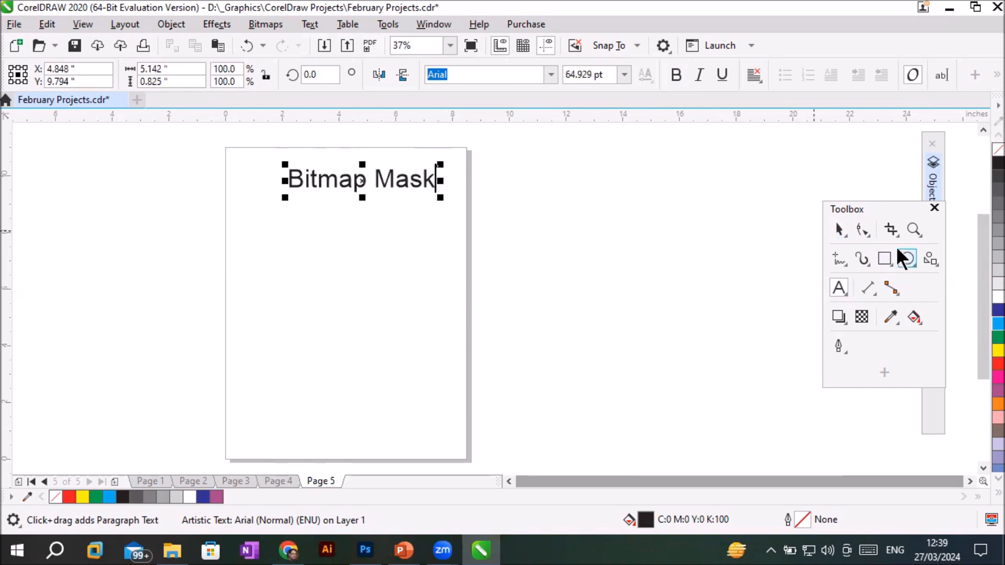
pyautogui.click(836, 230)
pyautogui.moveTo(408, 191); pyautogui.dragTo(381, 176)
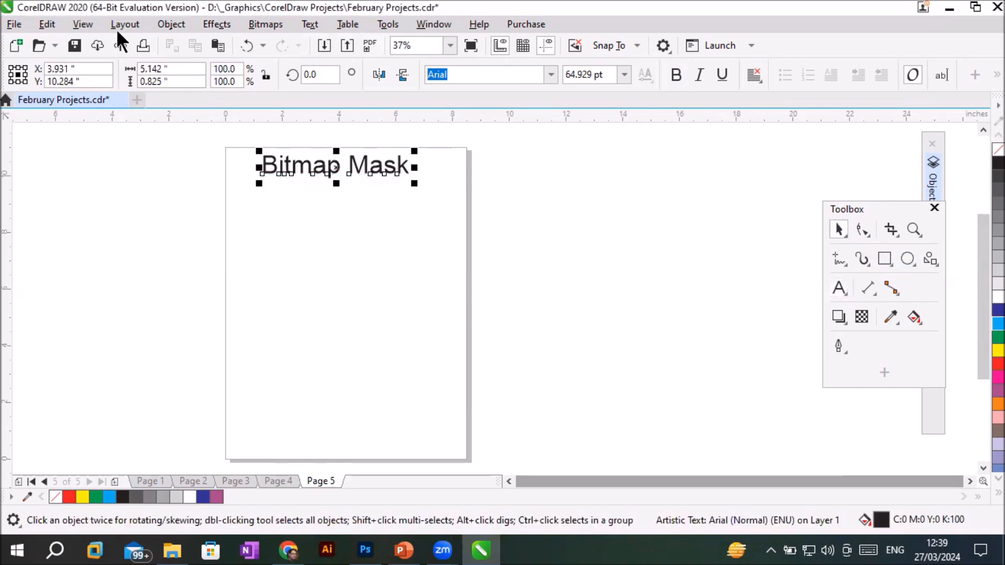
# Step: Import mickeymouse.jpg from the Images folder and place it about 5.25 by 7.39 inches, centred below the "Bitmap Mask" title on Page 5
pyautogui.click(15, 24)
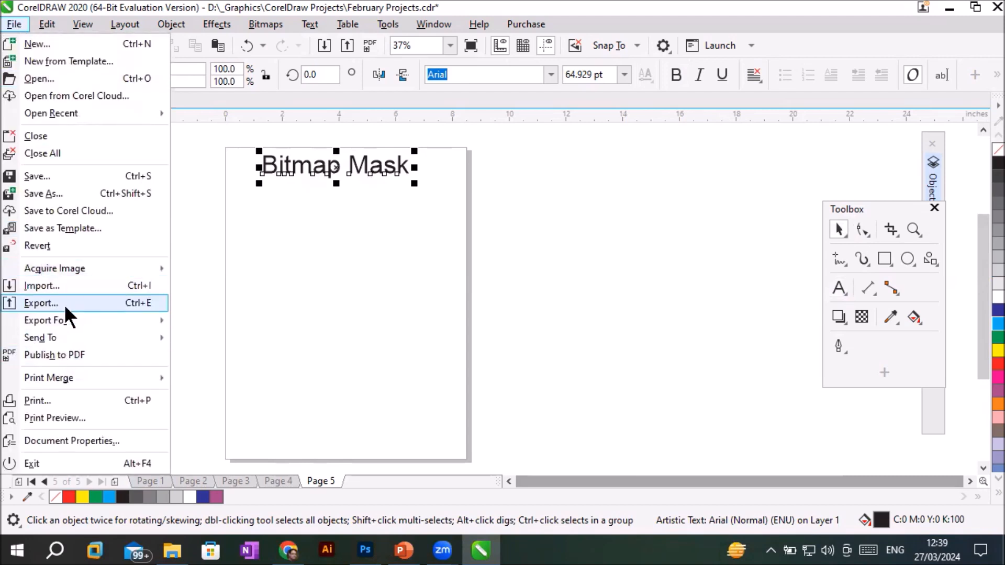
pyautogui.click(65, 287)
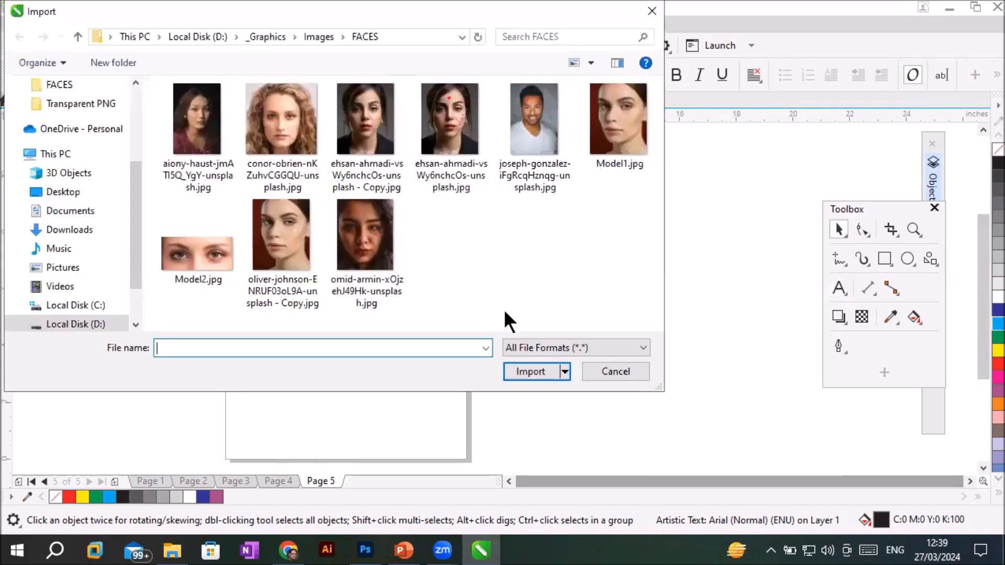
pyautogui.click(313, 35)
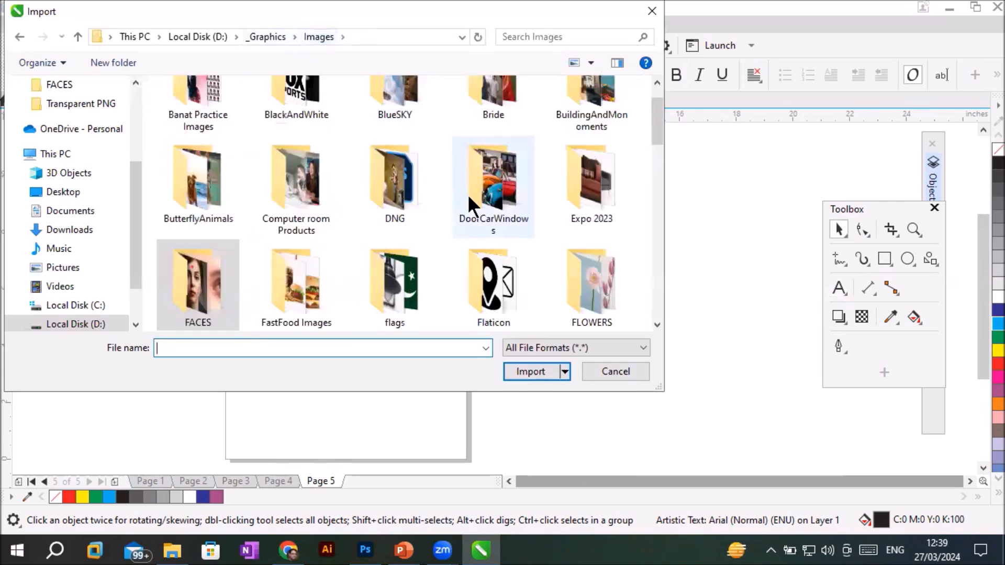
pyautogui.scroll(-15, 467, 193)
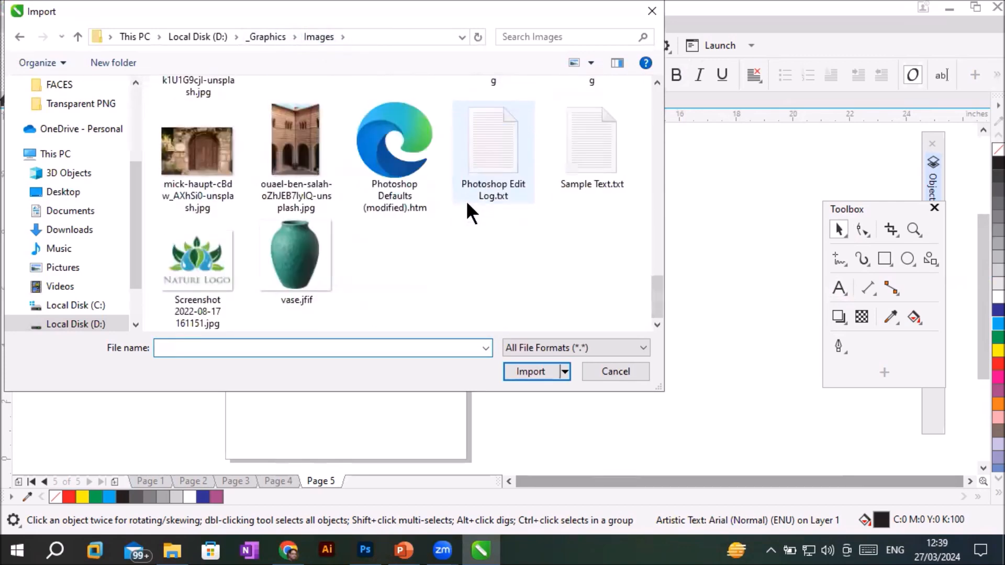
pyautogui.scroll(2, 467, 204)
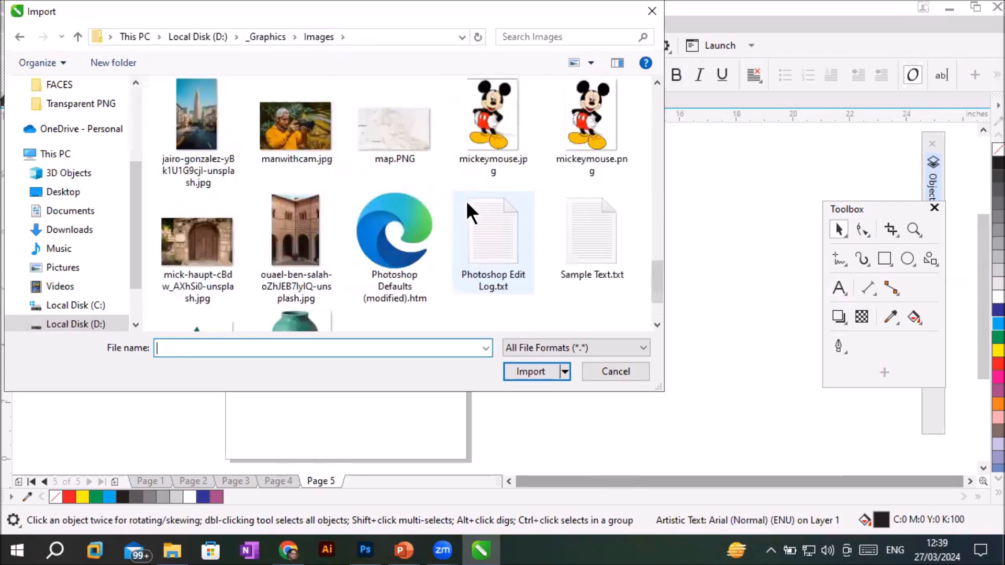
pyautogui.click(511, 131)
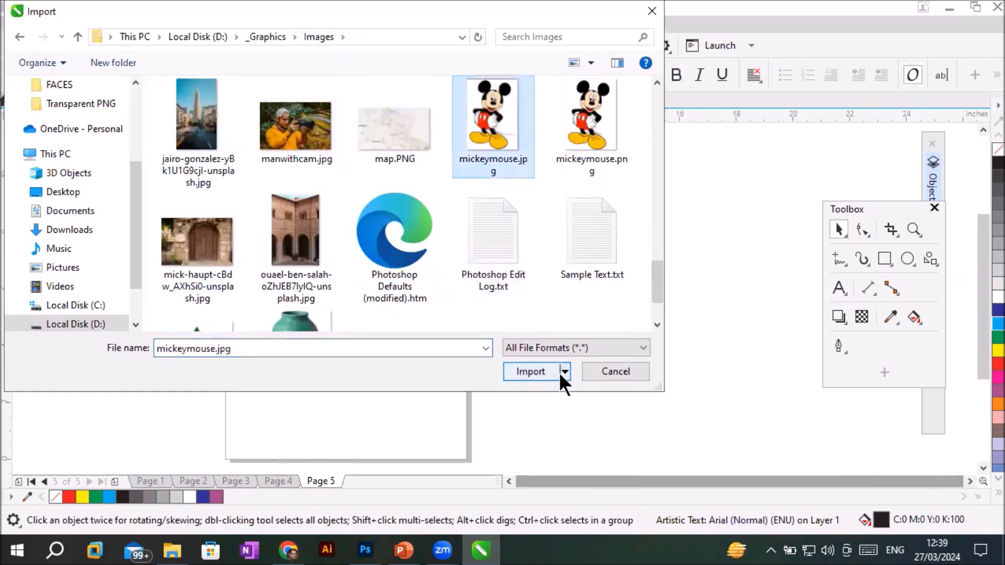
pyautogui.click(543, 372)
pyautogui.moveTo(246, 207); pyautogui.dragTo(523, 429)
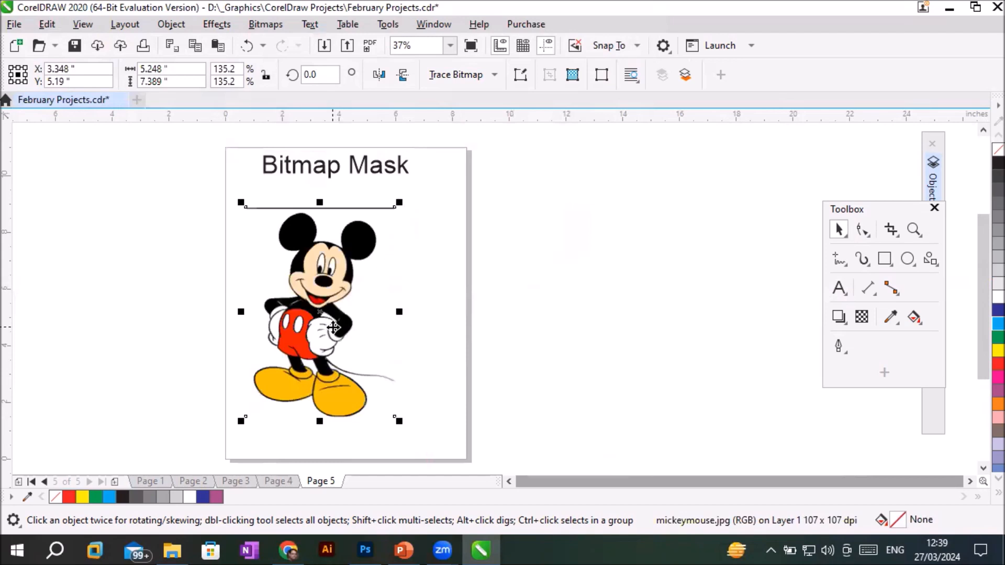
pyautogui.moveTo(314, 320); pyautogui.dragTo(343, 319)
# Step: Open the Bitmap Mask settings for the Mickey Mouse image and move the floating Toolbox clear of them
pyautogui.scroll(2, 349, 330)
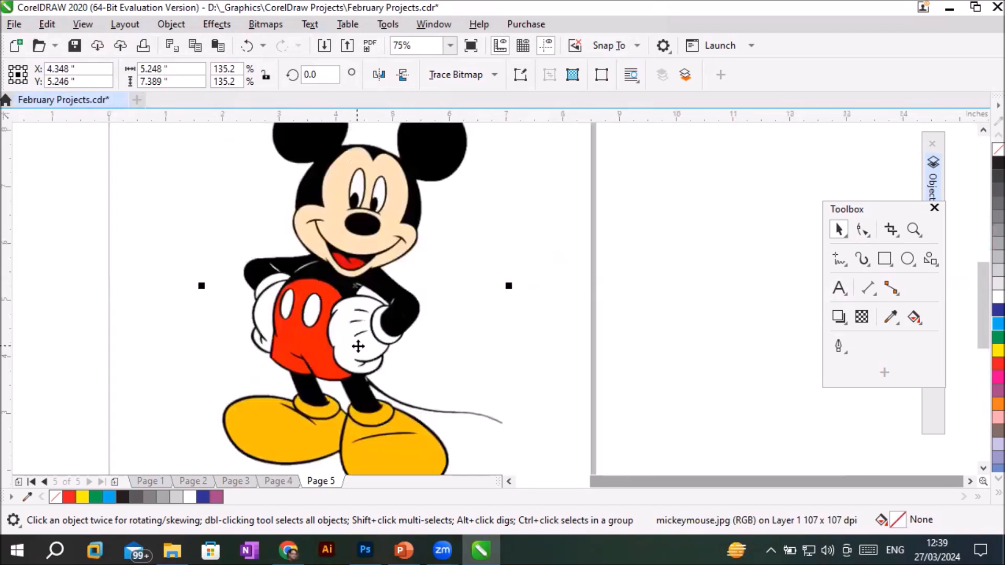
pyautogui.scroll(-2, 390, 350)
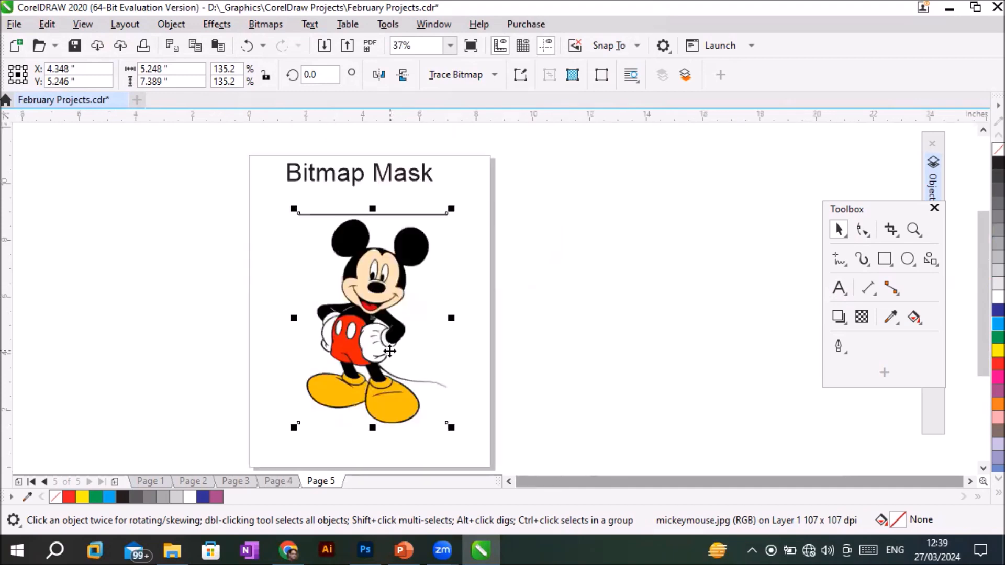
pyautogui.click(253, 25)
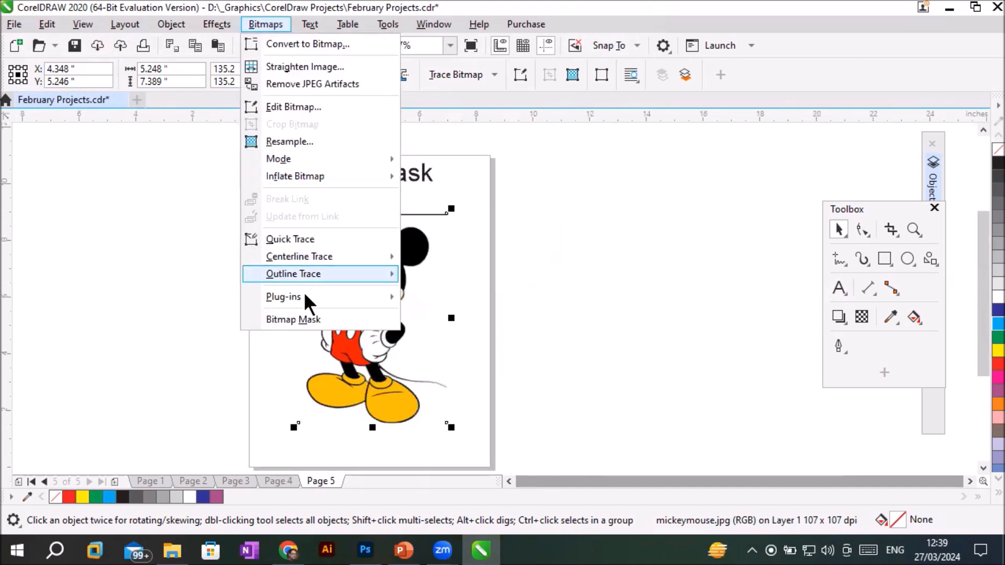
pyautogui.click(306, 319)
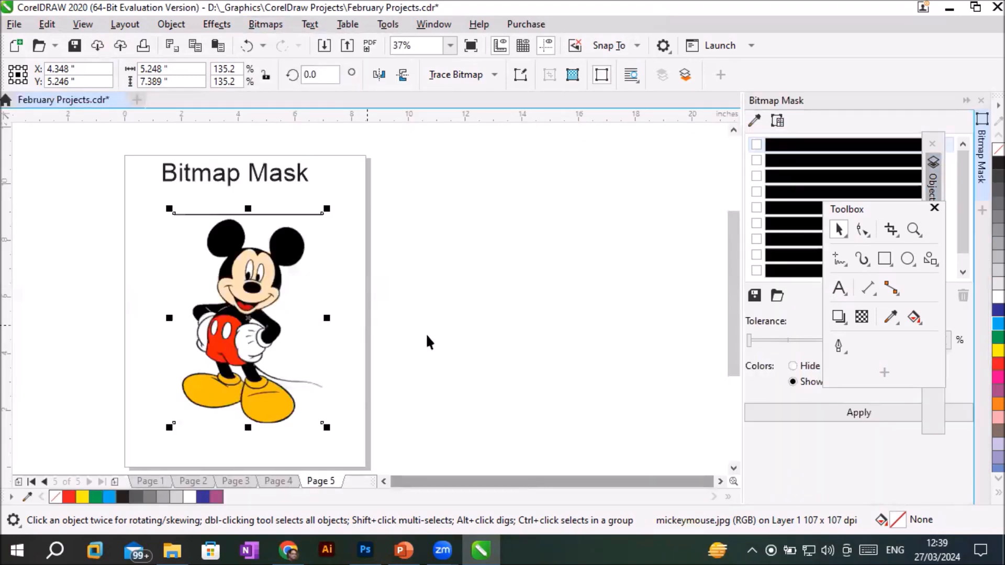
pyautogui.click(881, 205)
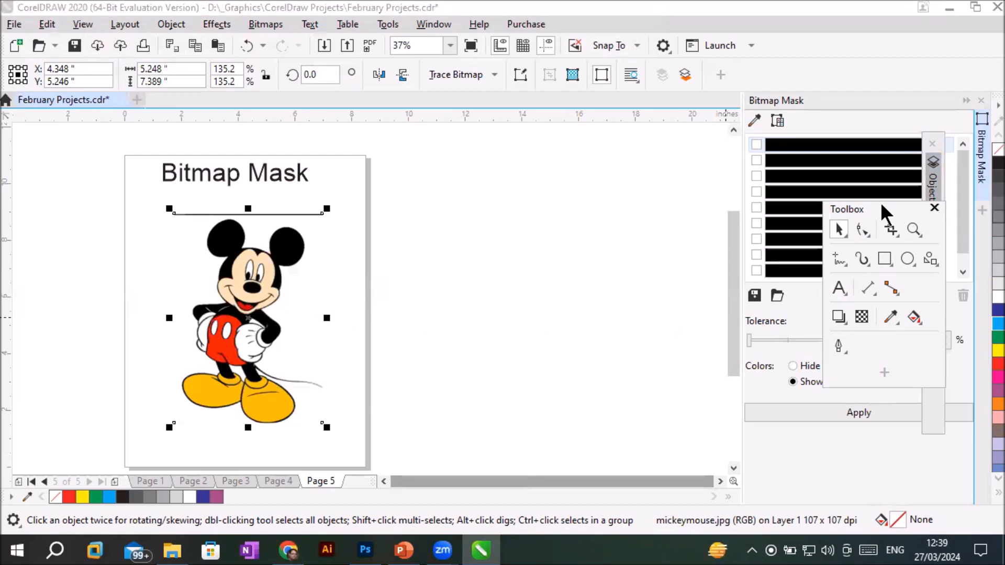
pyautogui.moveTo(881, 209); pyautogui.dragTo(582, 187)
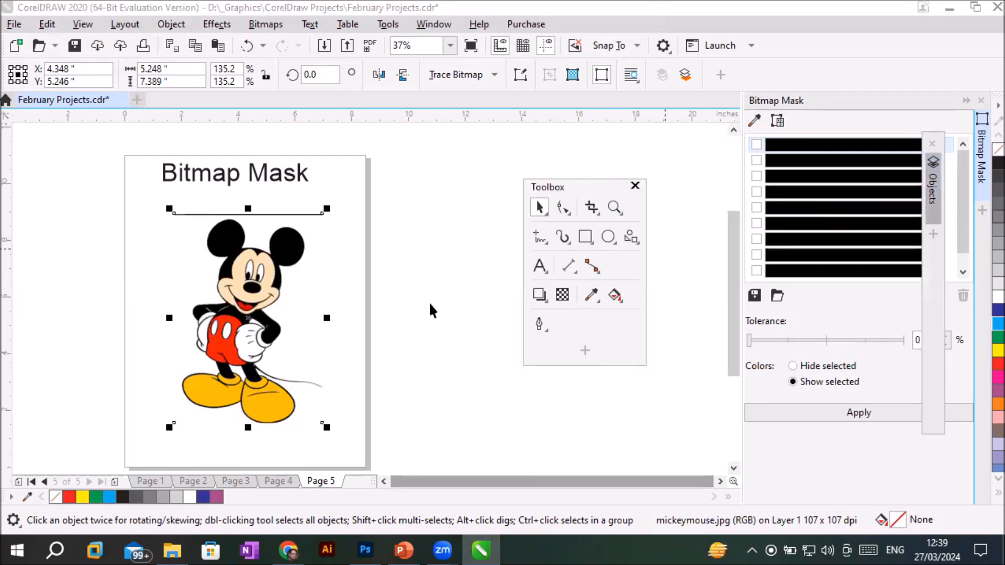
# Step: Sample the red of Mickey's shorts into the first mask colour and apply the mask with Hide selected
pyautogui.scroll(2, 225, 340)
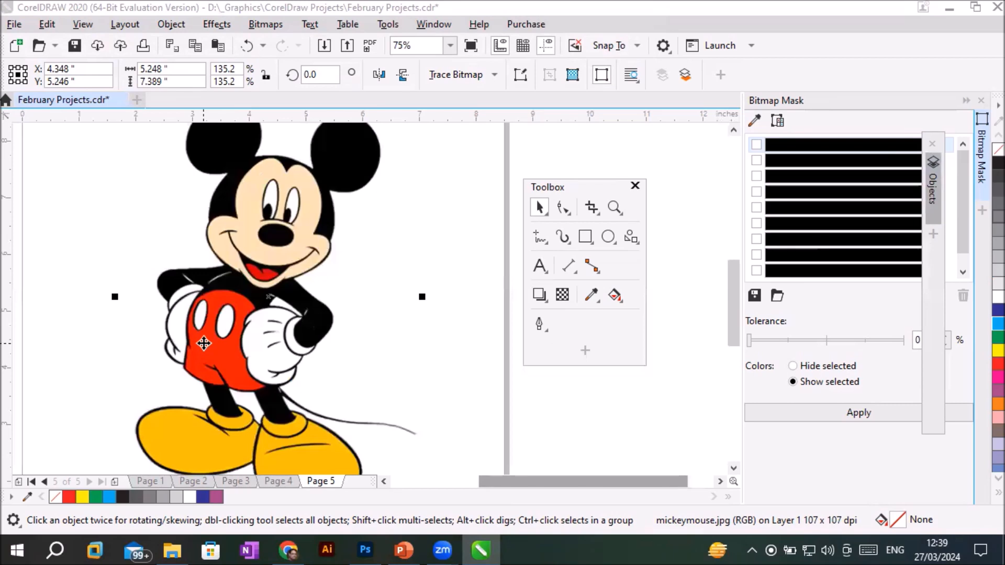
pyautogui.scroll(4, 256, 269)
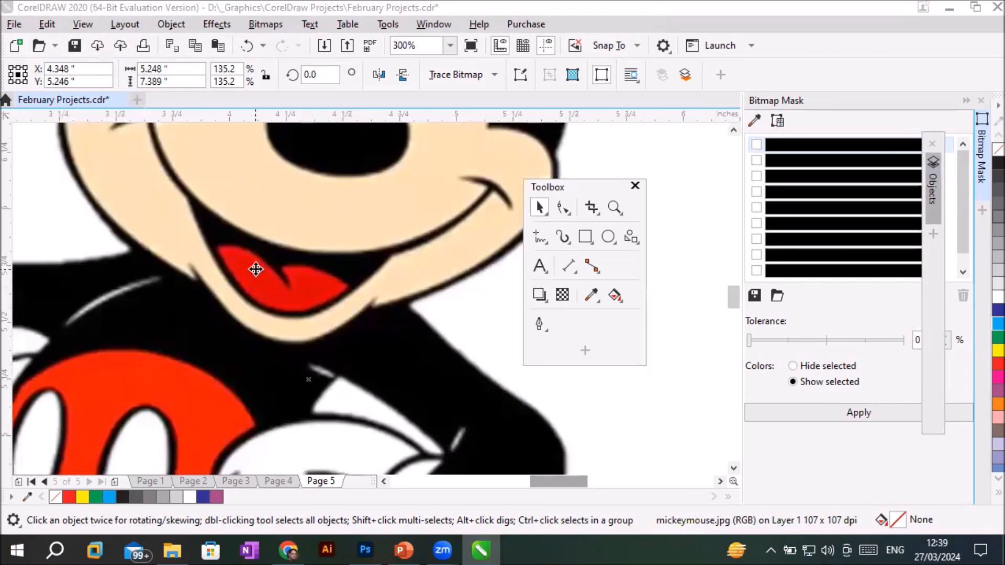
pyautogui.scroll(-4, 256, 269)
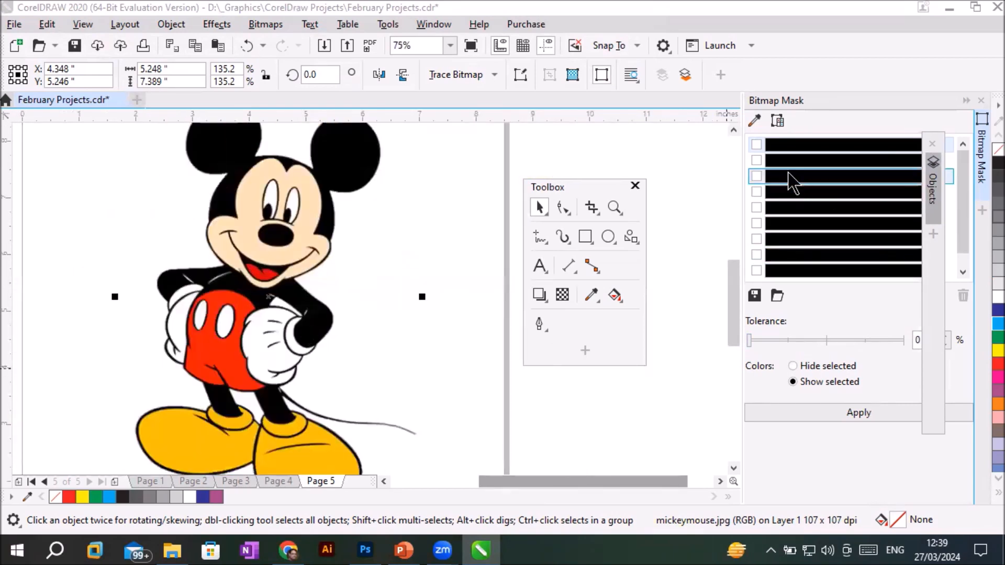
pyautogui.click(756, 144)
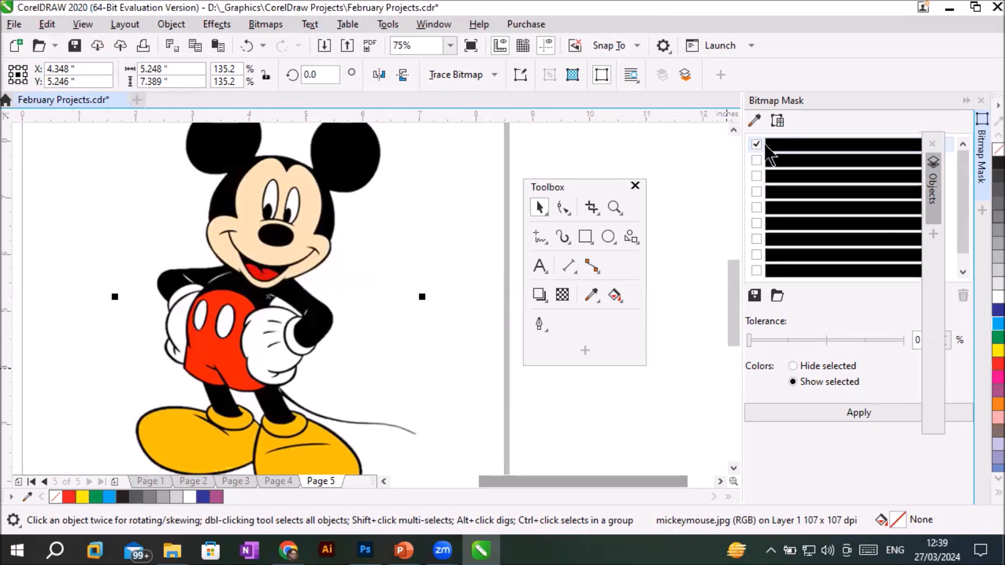
pyautogui.click(753, 120)
pyautogui.click(230, 342)
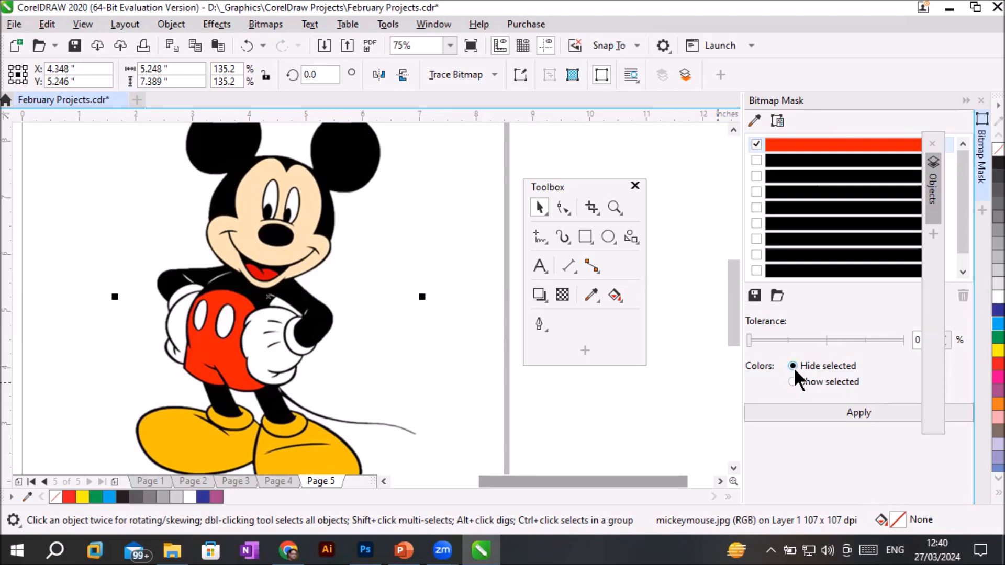
pyautogui.click(821, 410)
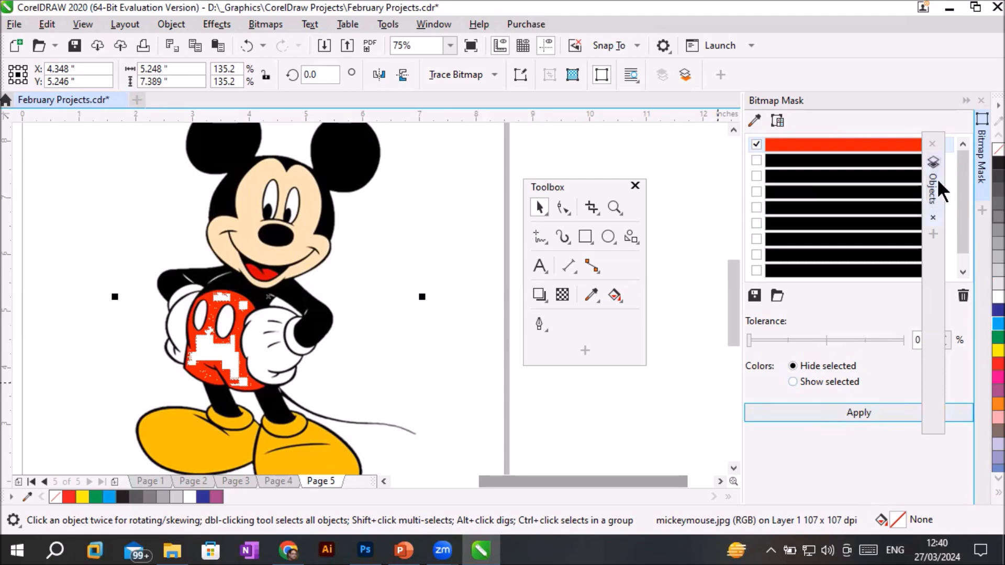
# Step: Undock the Bitmap Mask settings, raise the red mask colour's tolerance to 57% and reapply the mask
pyautogui.moveTo(838, 98); pyautogui.dragTo(765, 105)
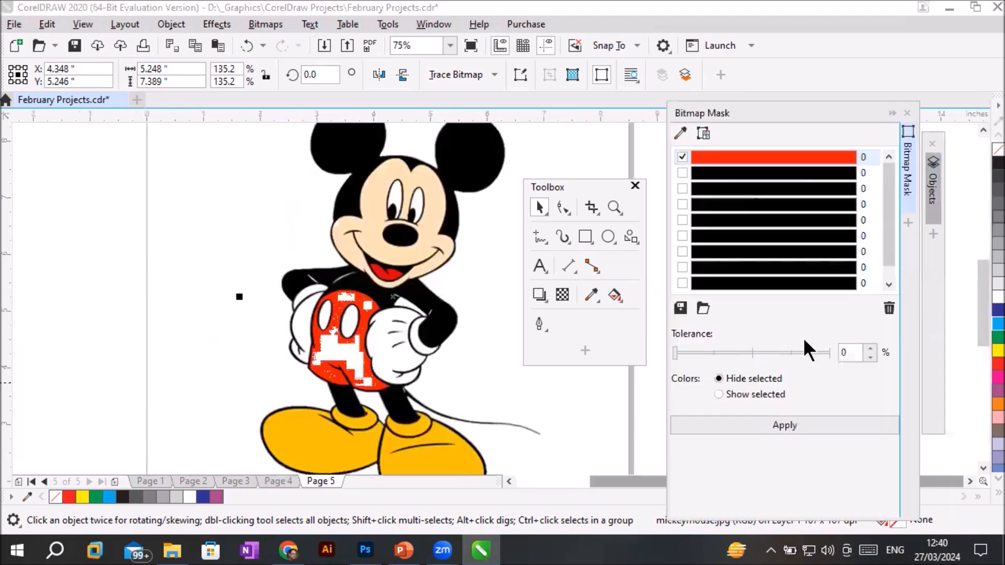
pyautogui.moveTo(676, 353); pyautogui.dragTo(732, 350)
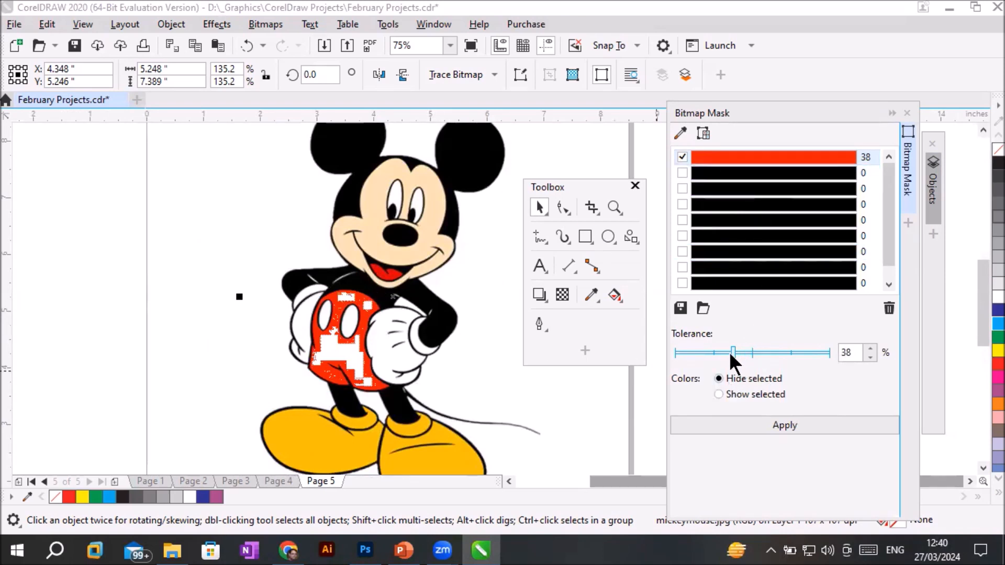
pyautogui.click(736, 393)
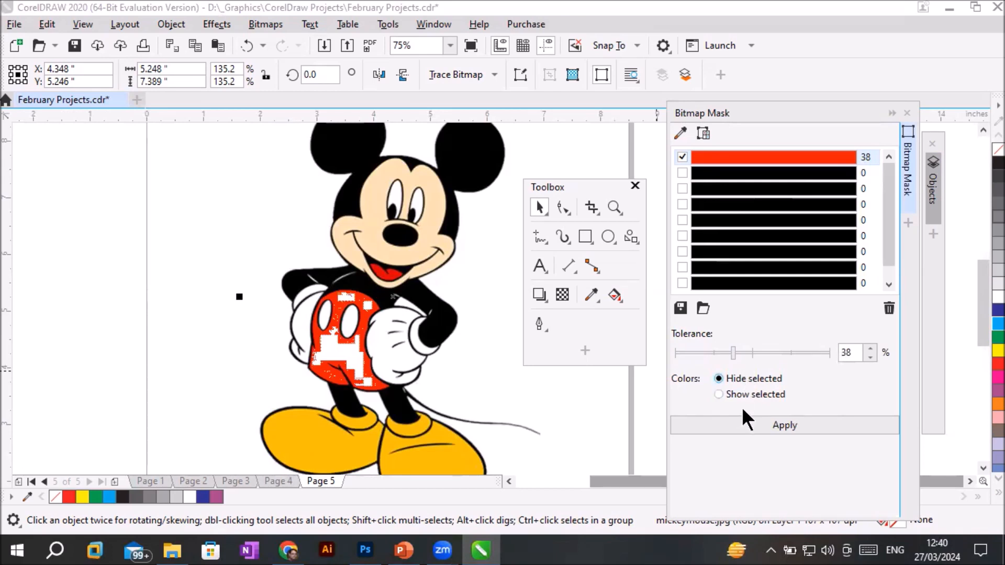
pyautogui.moveTo(732, 350); pyautogui.dragTo(764, 354)
pyautogui.click(762, 423)
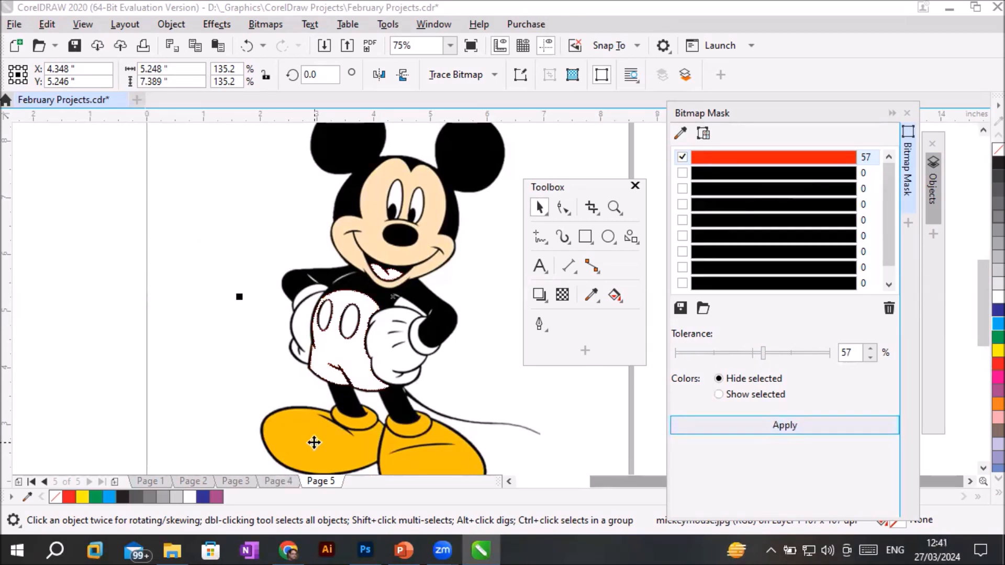
# Step: Enable the second mask colour, sample the yellow of Mickey's shoe, set its tolerance to 38% and apply the mask
pyautogui.click(716, 174)
pyautogui.click(682, 173)
pyautogui.click(681, 133)
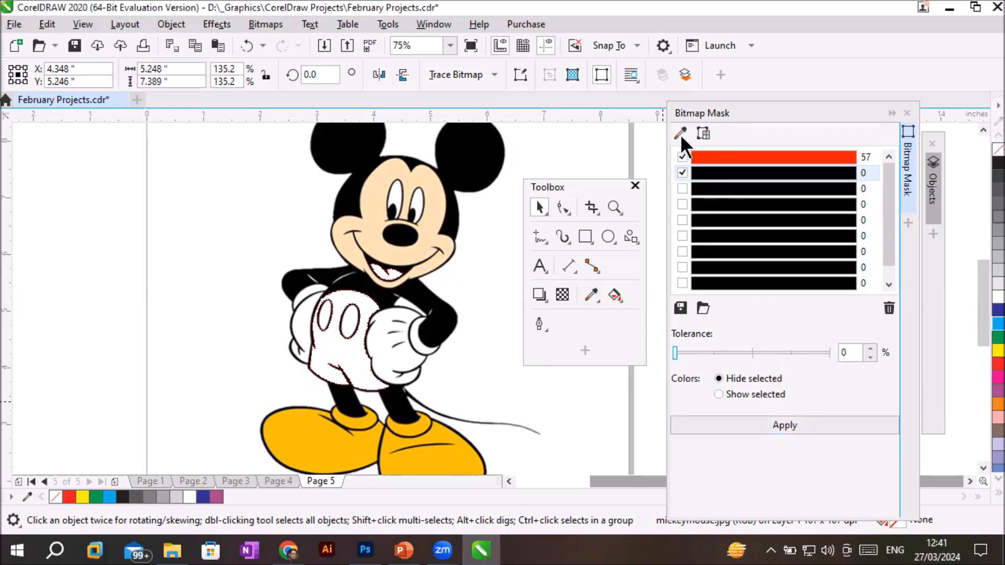
pyautogui.click(316, 425)
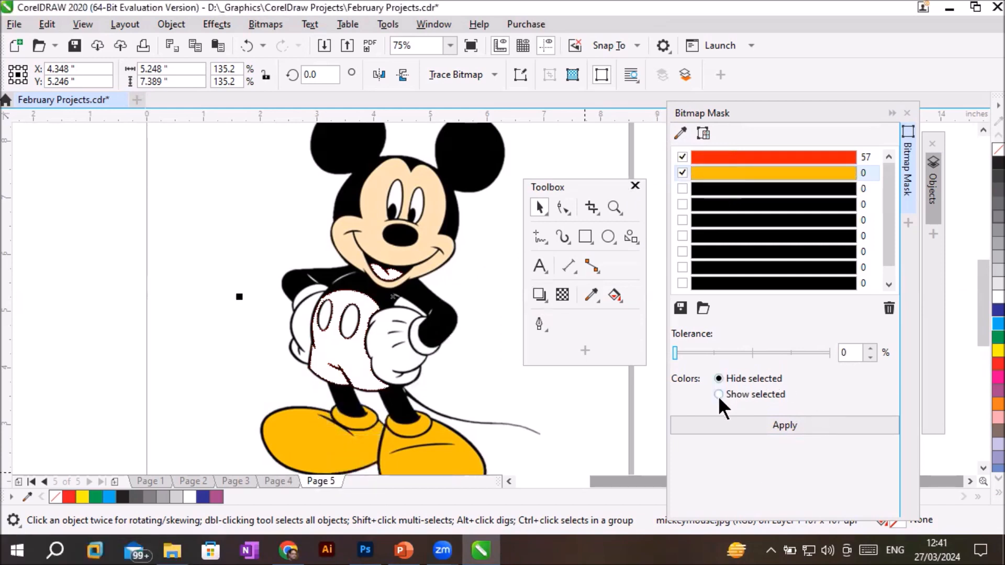
pyautogui.moveTo(675, 355); pyautogui.dragTo(732, 355)
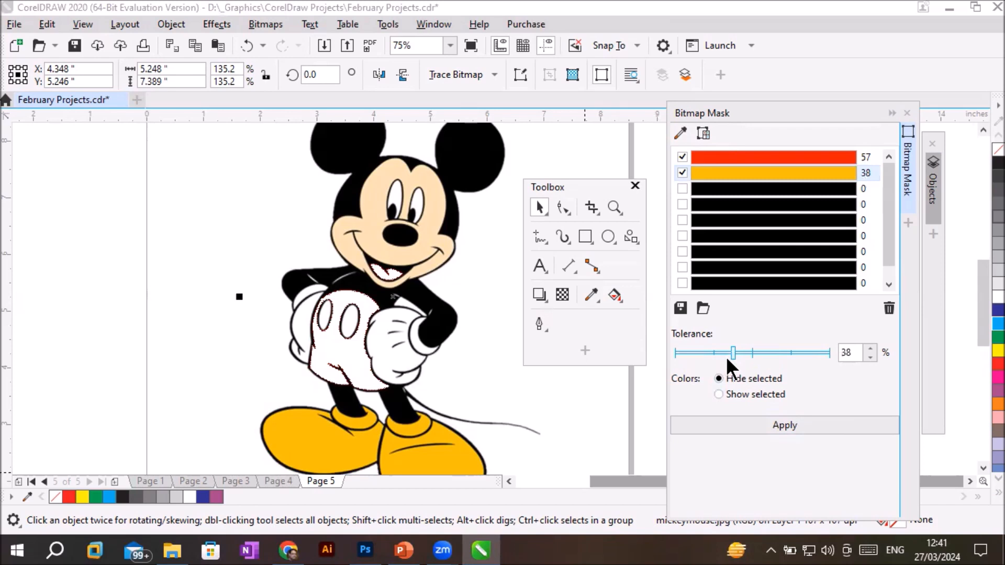
pyautogui.click(740, 420)
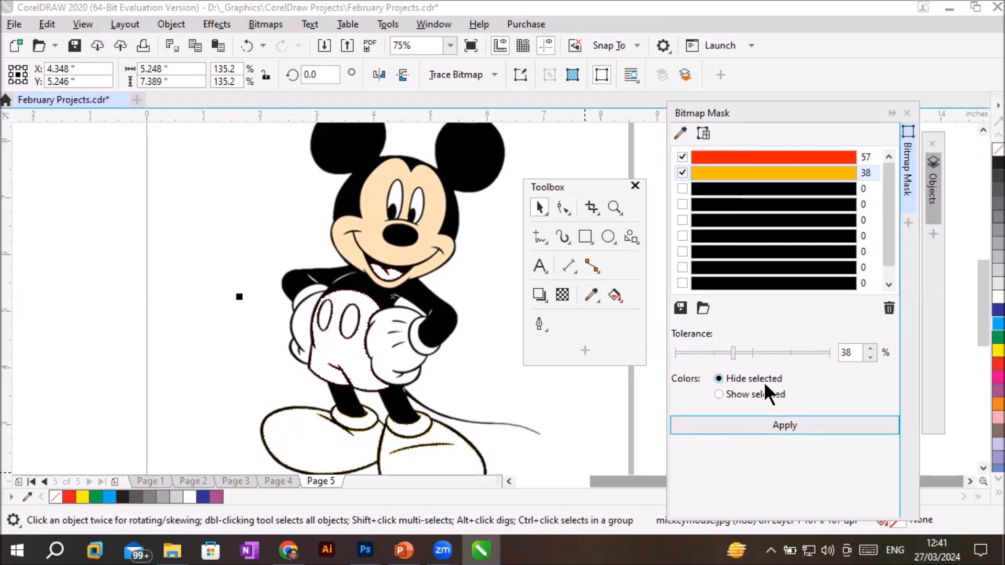
# Step: Enable the third mask colour, sample the black of Mickey's ear, set its tolerance to 48% and apply the mask
pyautogui.click(712, 190)
pyautogui.click(682, 188)
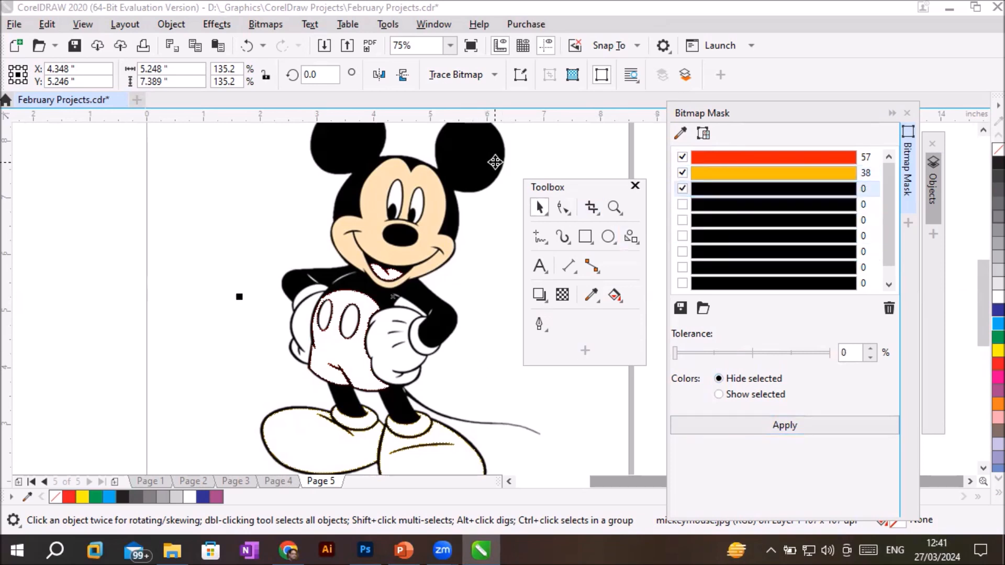
pyautogui.click(679, 134)
pyautogui.click(480, 149)
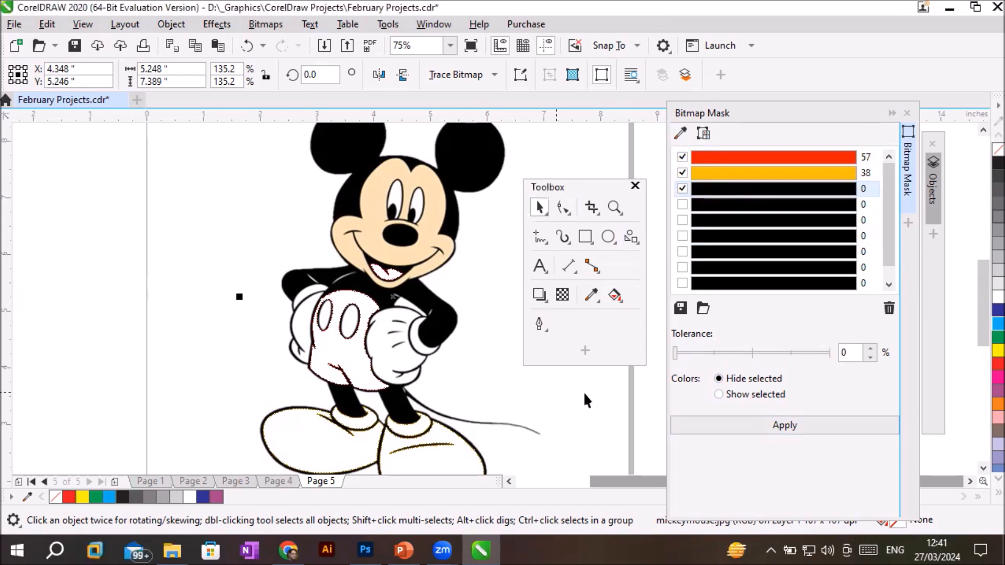
pyautogui.click(751, 351)
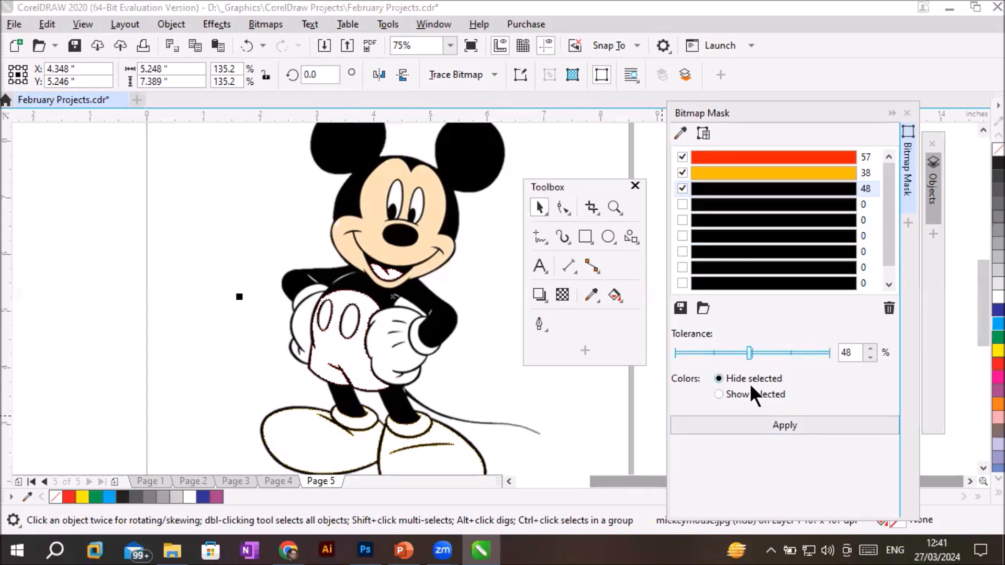
pyautogui.click(771, 421)
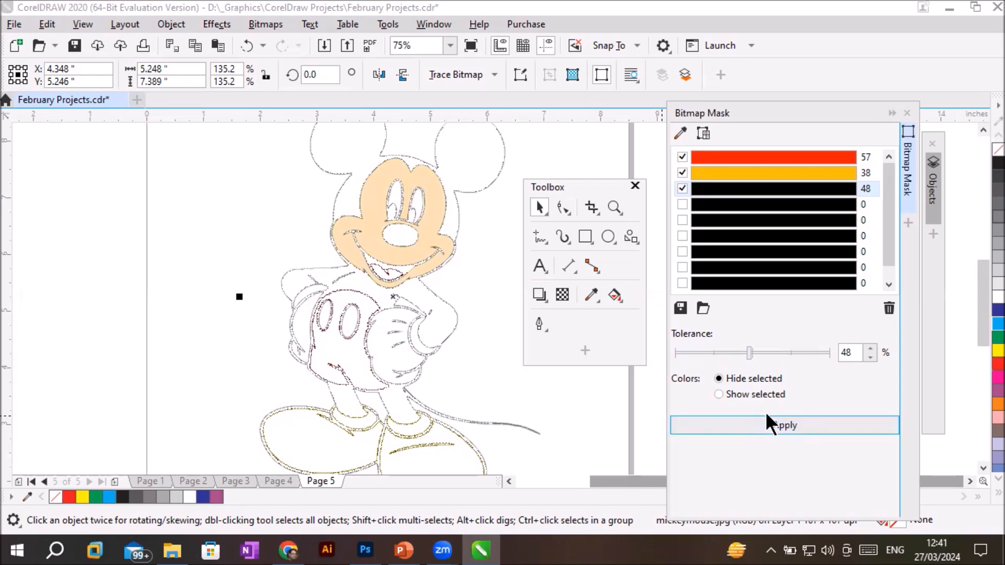
# Step: Enable the fourth mask colour, sample the skin tone of Mickey's face, set its tolerance to 25% and apply the mask
pyautogui.scroll(2, 413, 223)
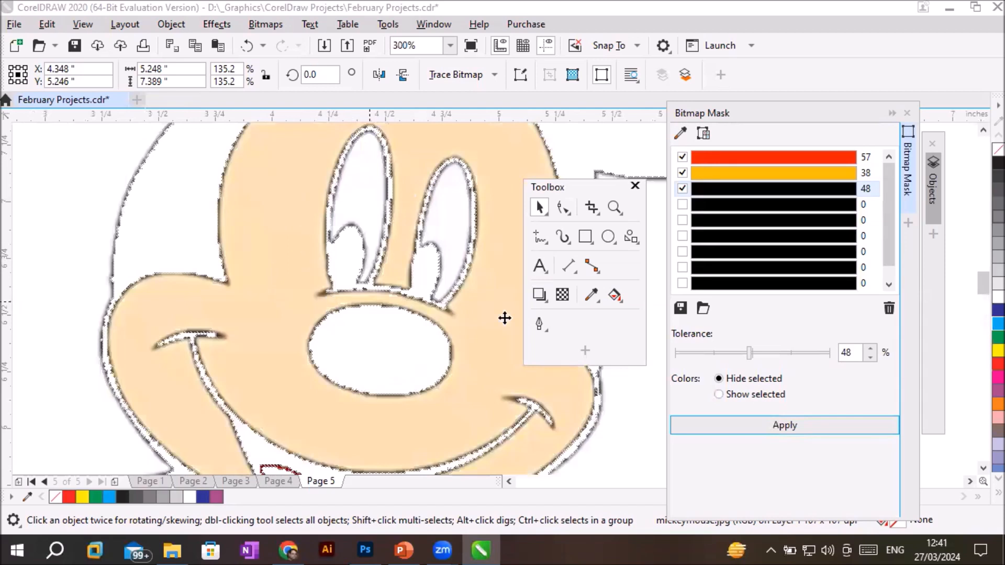
pyautogui.click(682, 204)
pyautogui.click(681, 135)
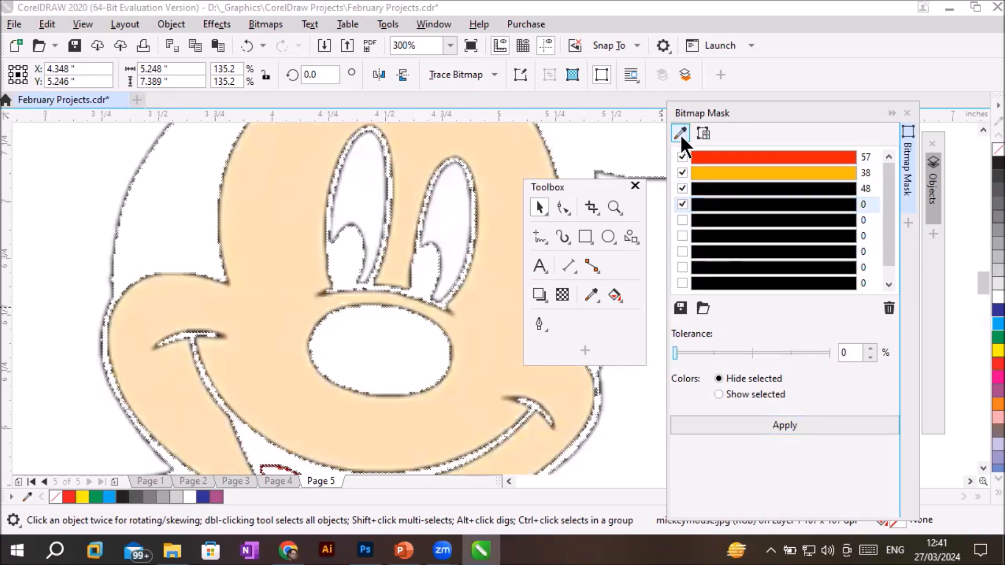
pyautogui.click(494, 325)
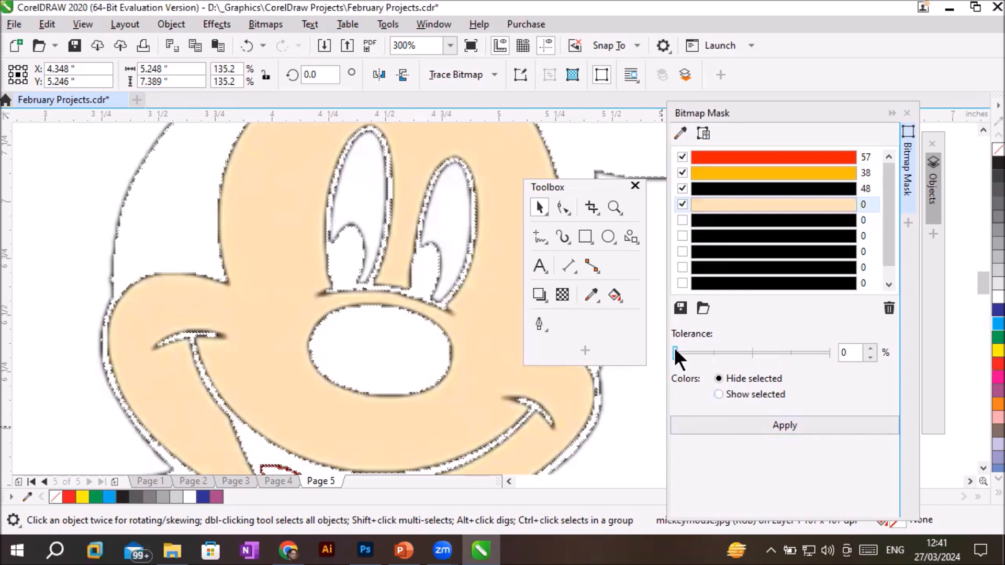
pyautogui.moveTo(675, 348); pyautogui.dragTo(714, 349)
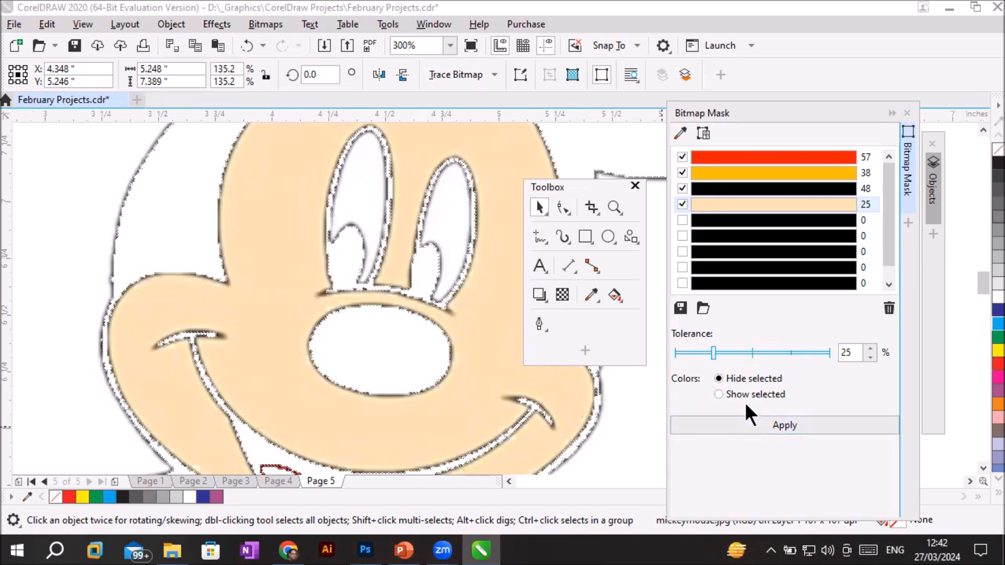
pyautogui.click(765, 425)
pyautogui.scroll(-2, 453, 352)
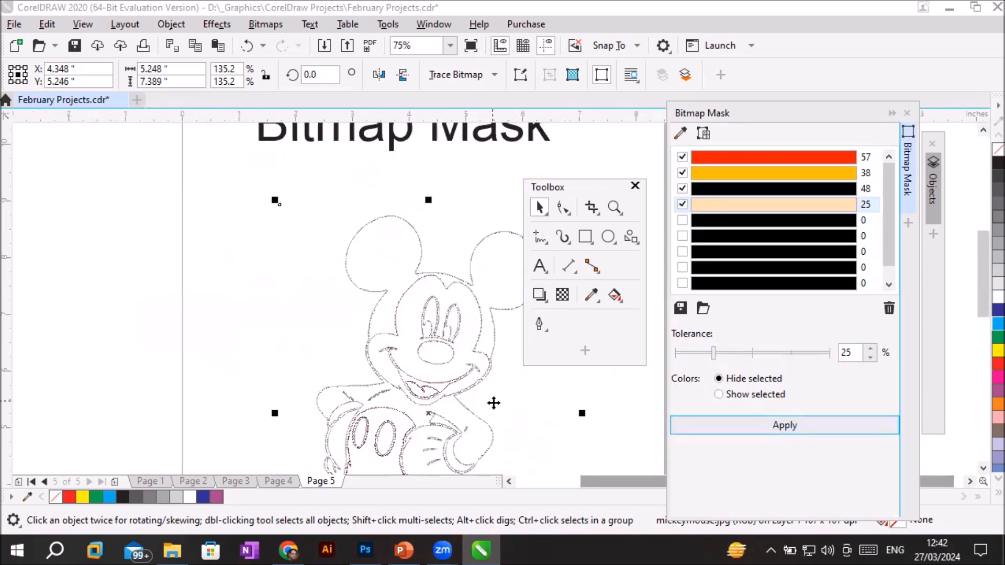
pyautogui.click(983, 469)
pyautogui.click(982, 469)
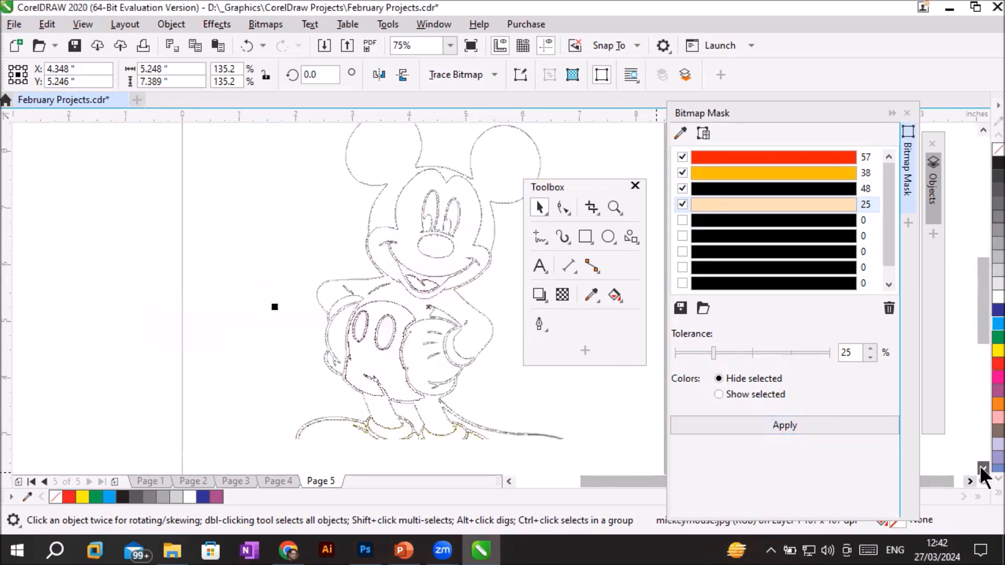
pyautogui.click(781, 424)
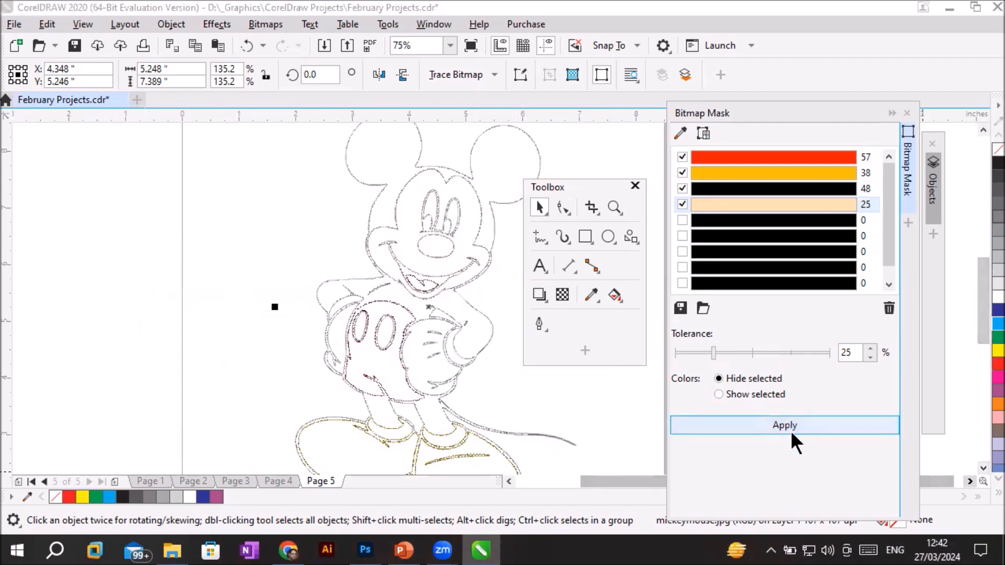
# Step: Try to fill the masked image's right ear with green using Smart Fill, and undo the fill
pyautogui.scroll(-1, 439, 313)
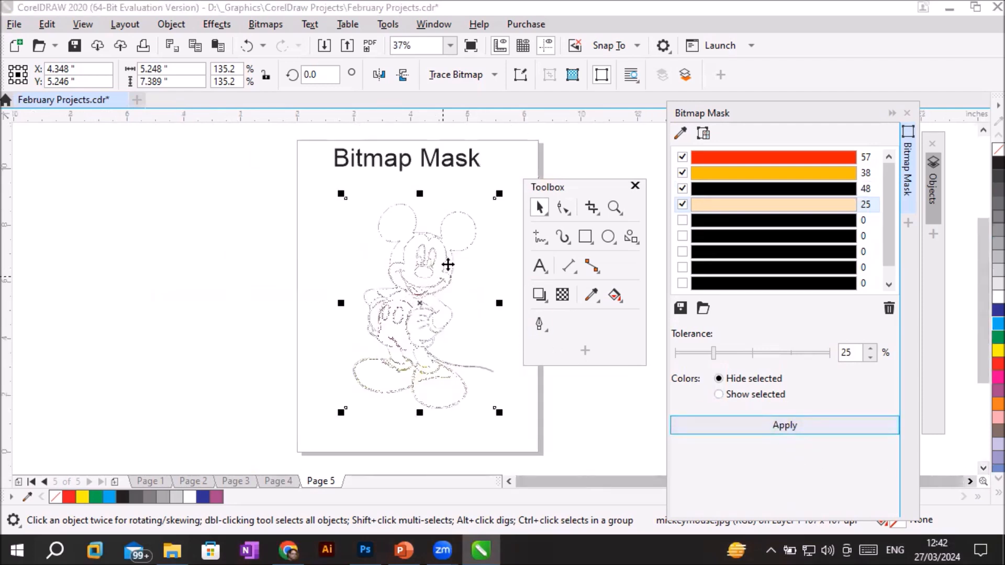
pyautogui.scroll(1, 471, 293)
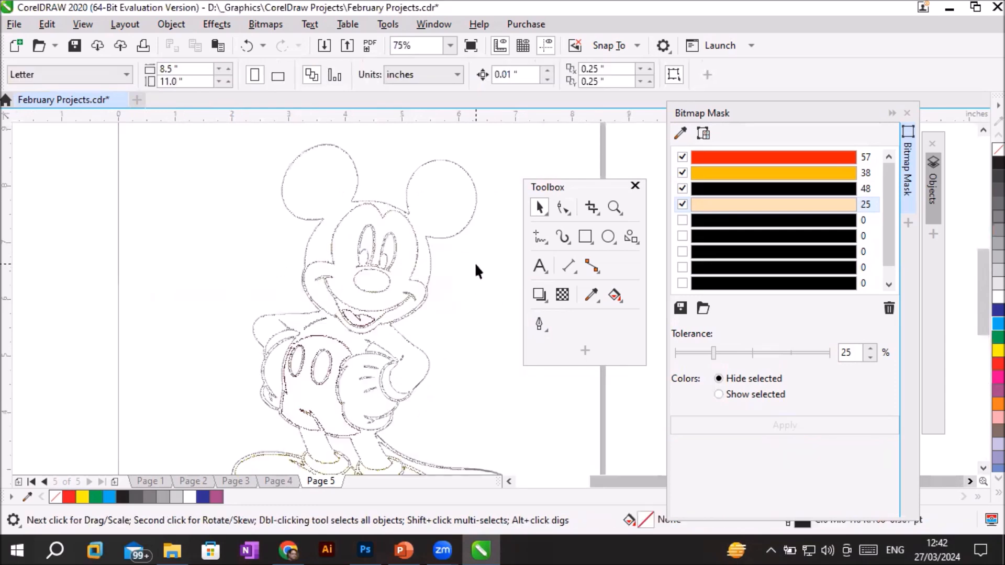
pyautogui.scroll(1, 460, 273)
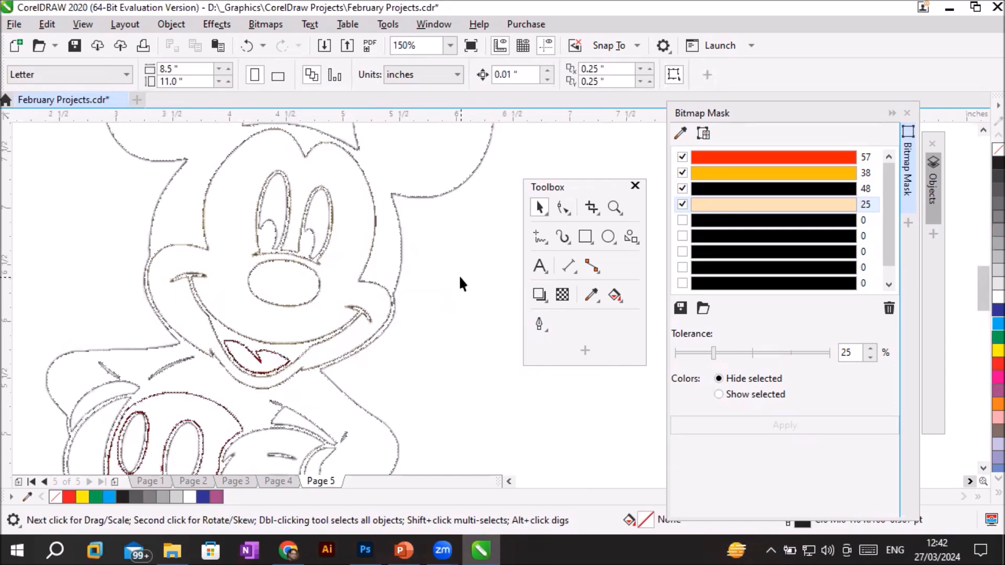
pyautogui.scroll(-1, 458, 275)
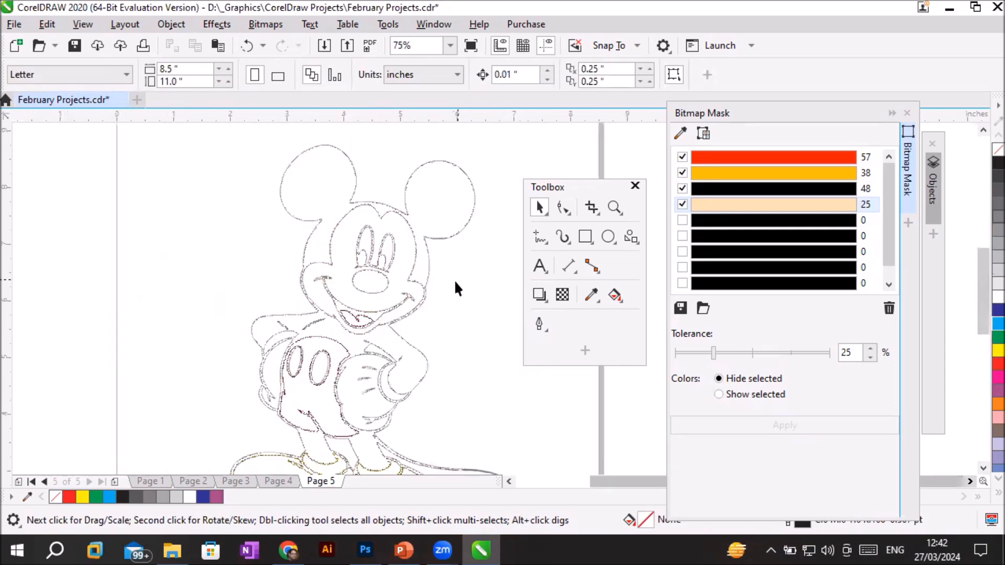
pyautogui.click(607, 295)
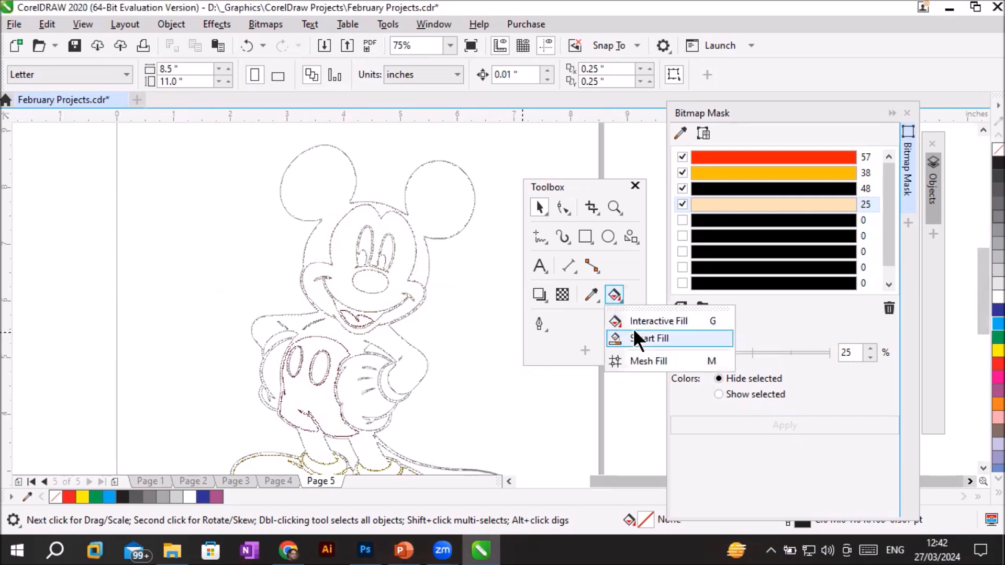
pyautogui.click(433, 208)
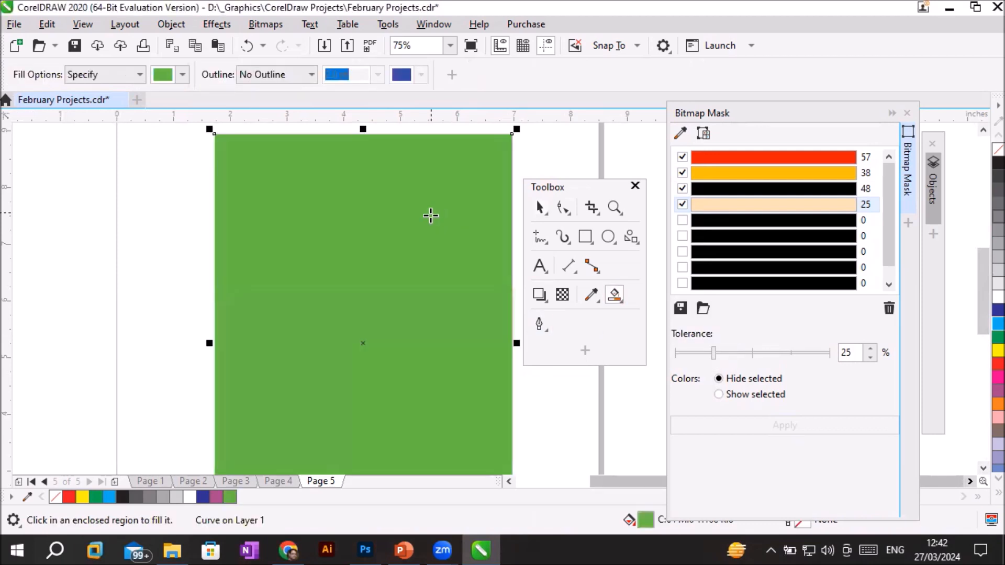
pyautogui.hotkey('ctrl', 'z')
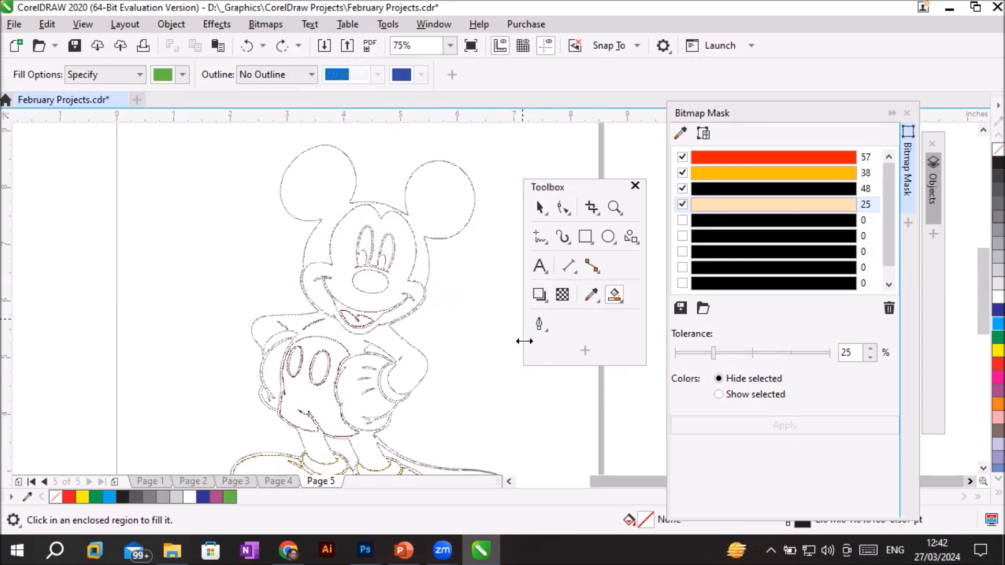
# Step: Undo the stray green Smart Fill, reselect the Mickey image and apply the four-colour mask with Show selected
pyautogui.scroll(-1, 503, 354)
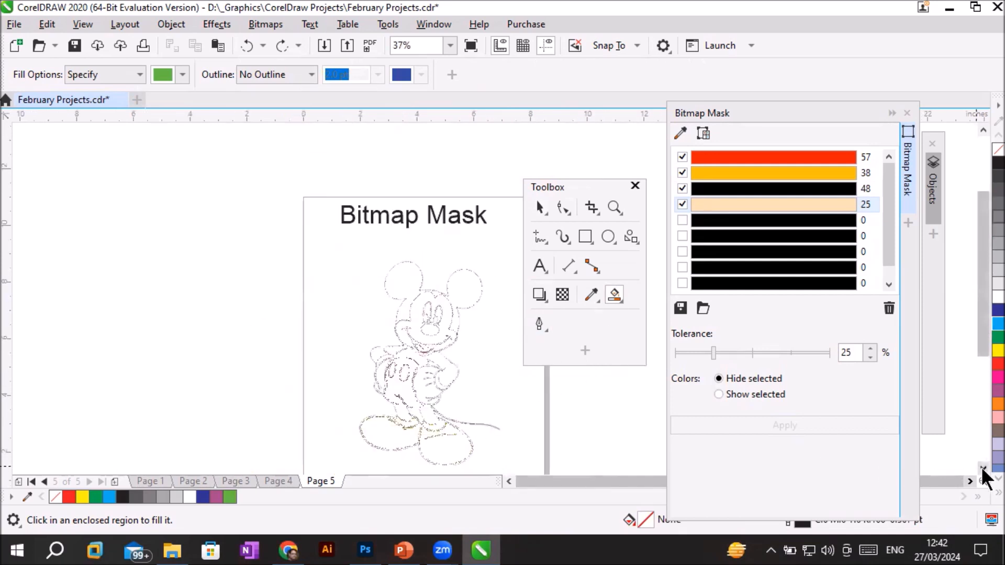
pyautogui.scroll(2, 478, 328)
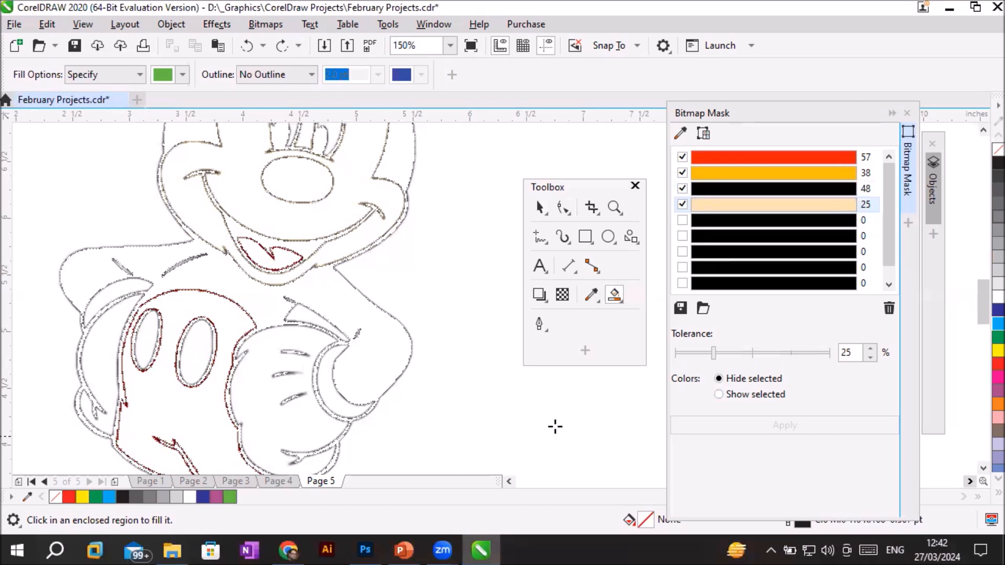
pyautogui.click(749, 157)
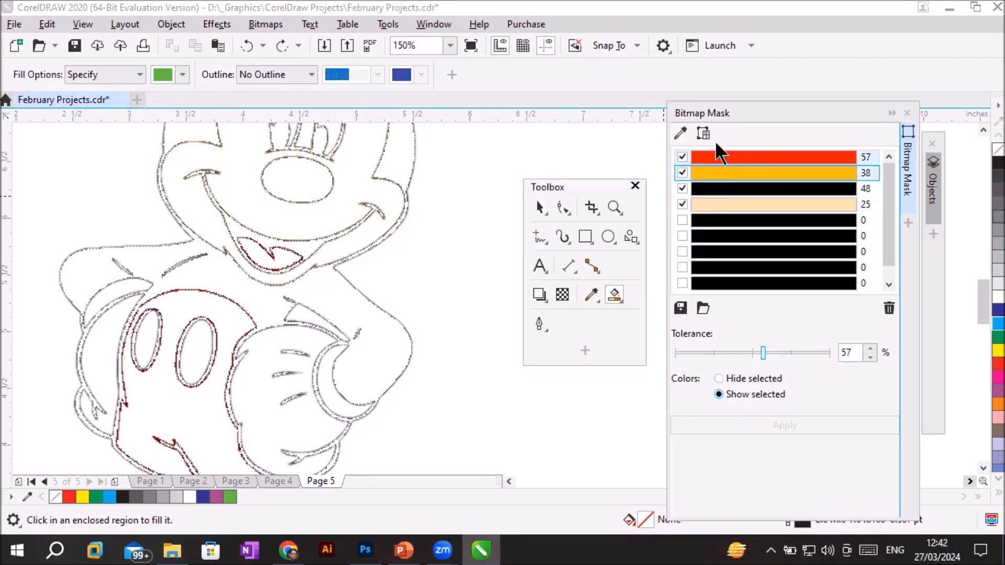
pyautogui.click(272, 214)
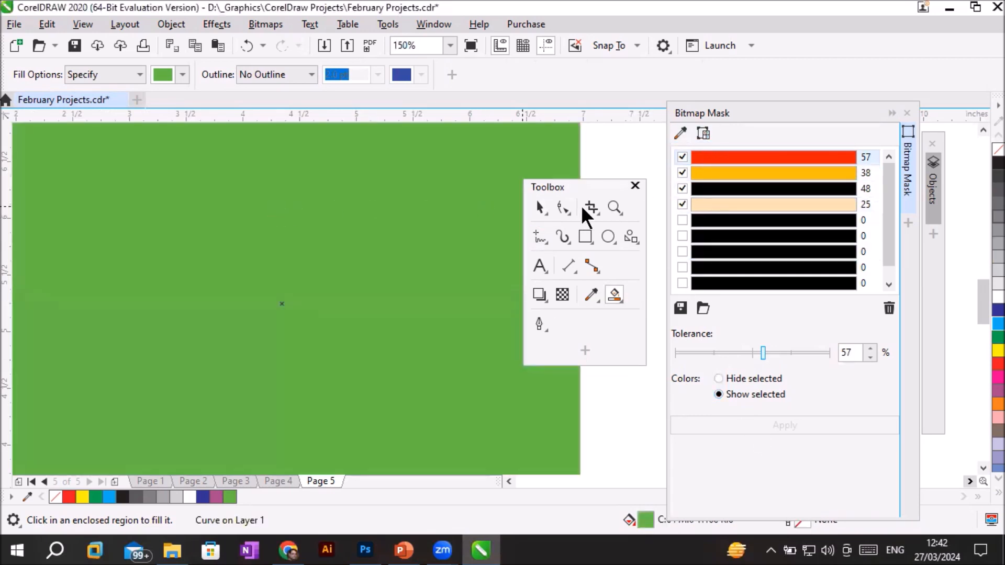
pyautogui.hotkey('ctrl', 'z')
pyautogui.click(539, 208)
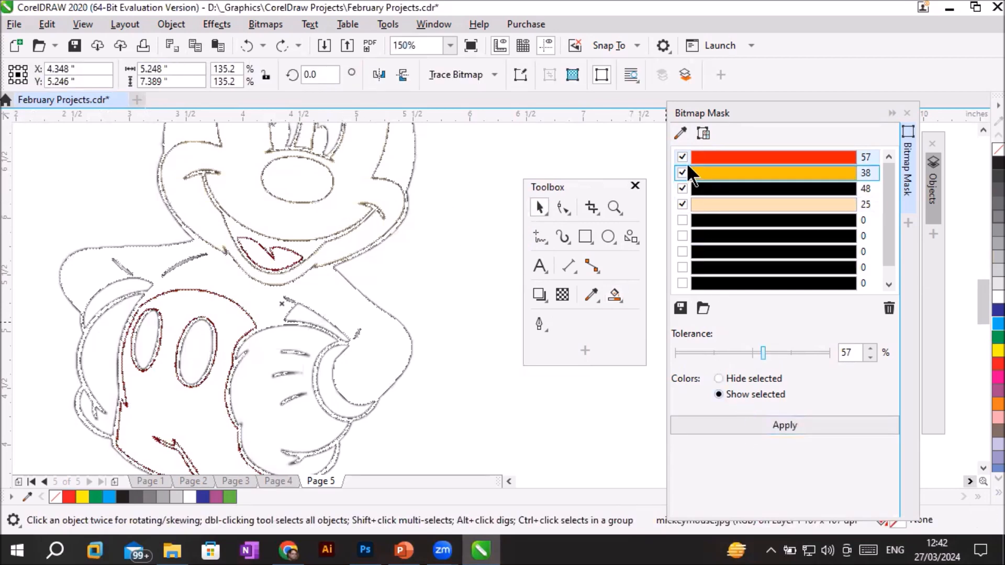
pyautogui.click(733, 158)
pyautogui.click(759, 426)
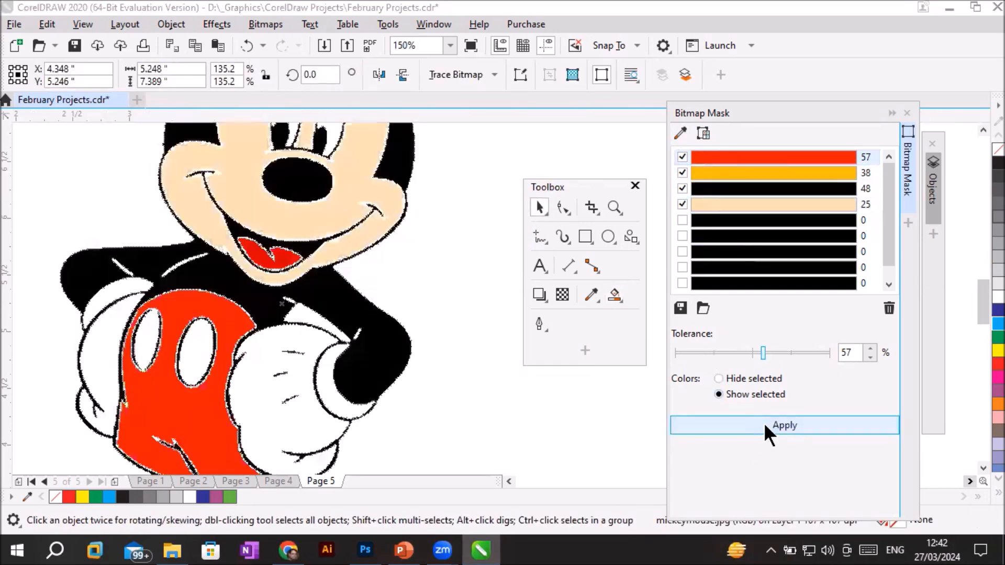
pyautogui.scroll(-1, 447, 374)
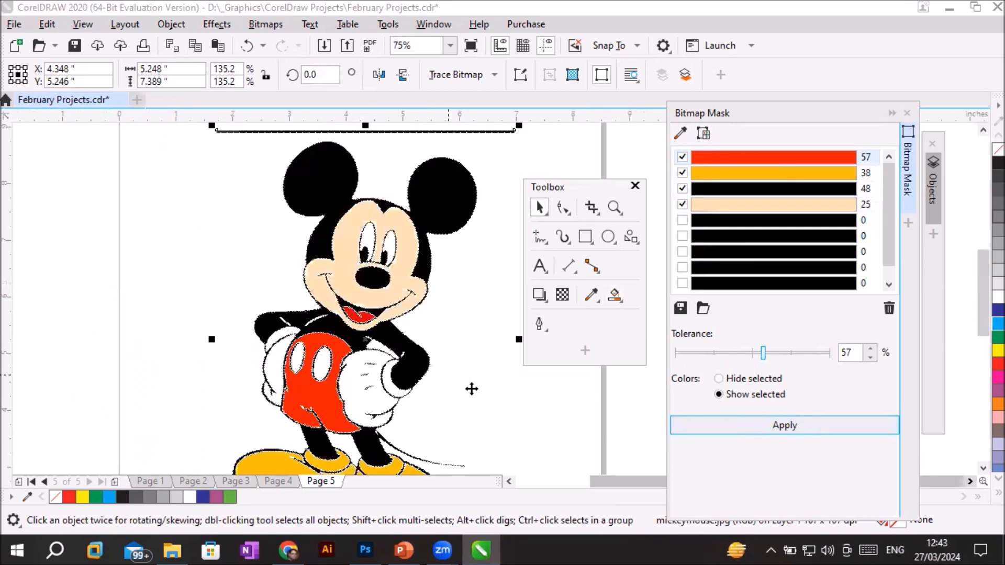
# Step: Disable the yellow, black and skin mask colours and apply the mask to show only the red areas
pyautogui.click(737, 158)
pyautogui.click(681, 173)
pyautogui.click(681, 187)
pyautogui.click(681, 204)
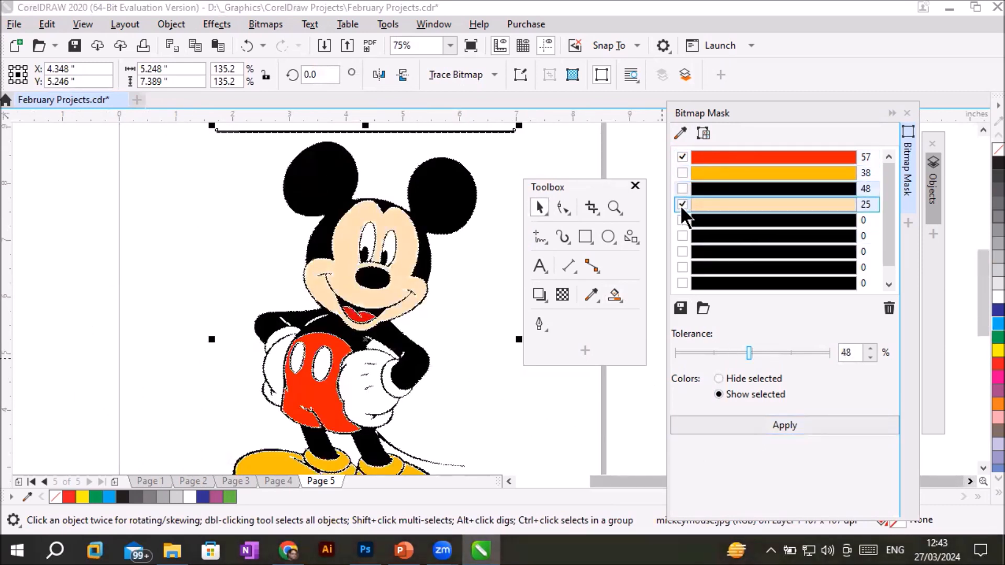
pyautogui.click(749, 419)
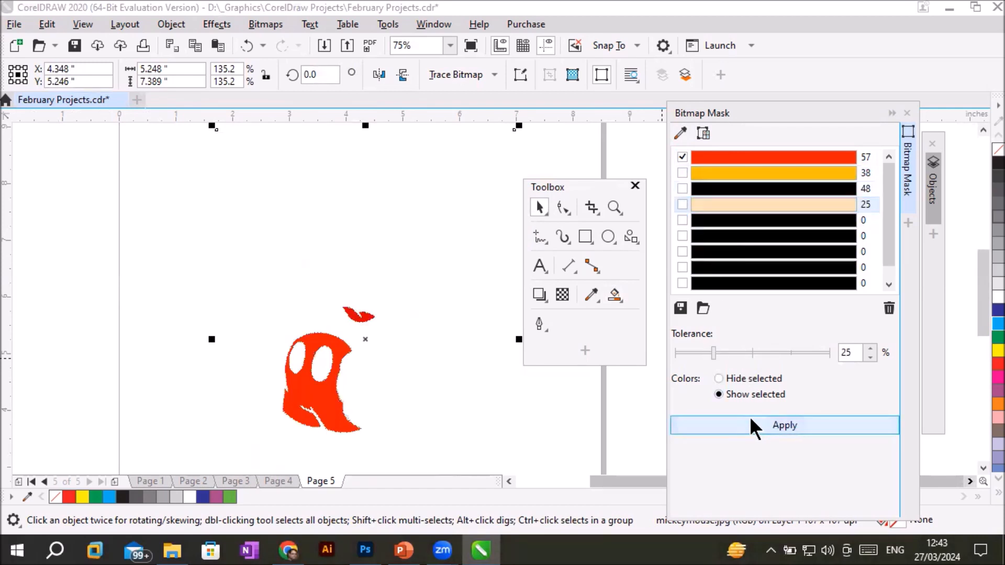
pyautogui.scroll(-1, 442, 395)
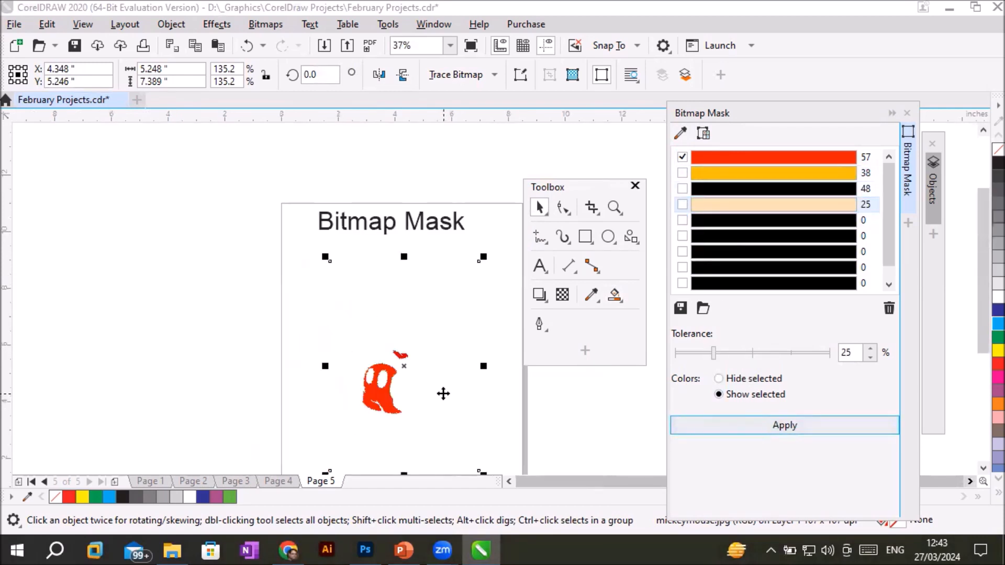
pyautogui.scroll(1, 448, 425)
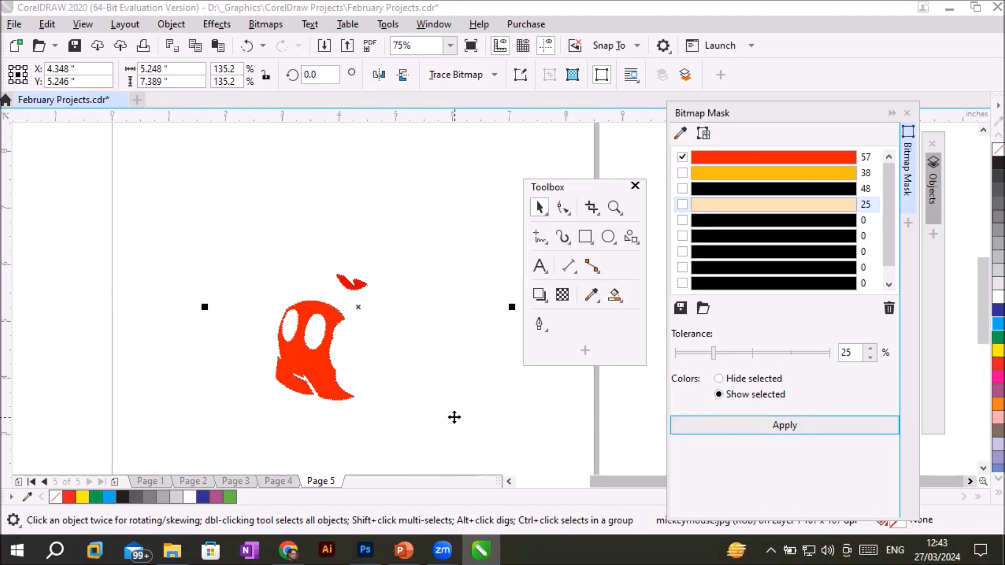
# Step: Re-enable the yellow, black and skin mask colours one at a time, applying the mask after each
pyautogui.click(681, 173)
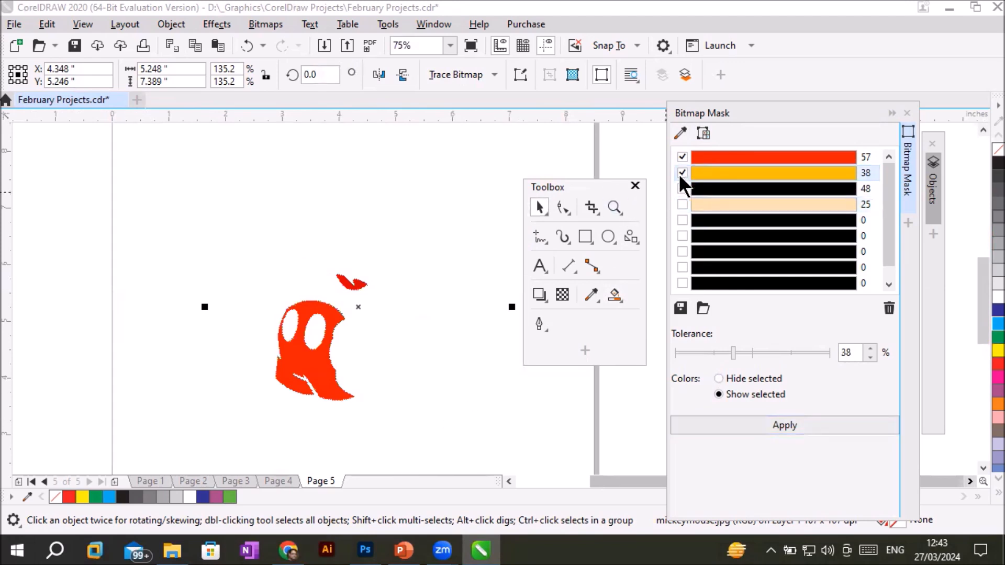
pyautogui.click(751, 428)
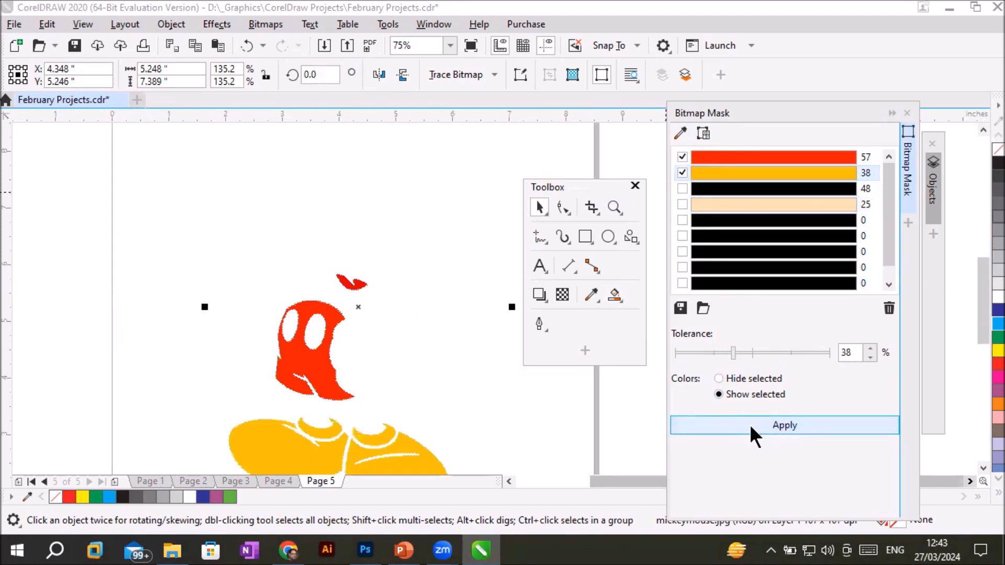
pyautogui.click(682, 188)
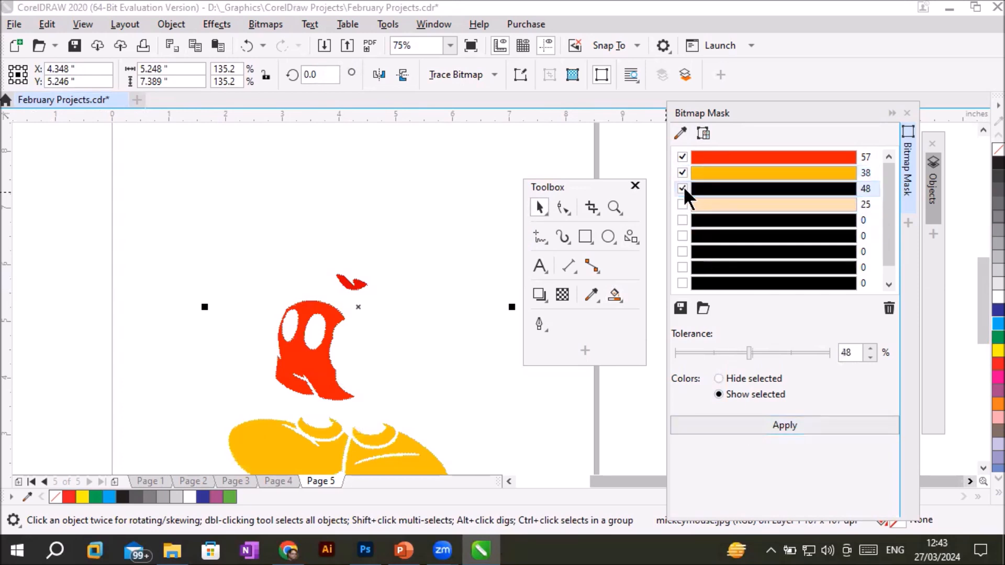
pyautogui.click(757, 424)
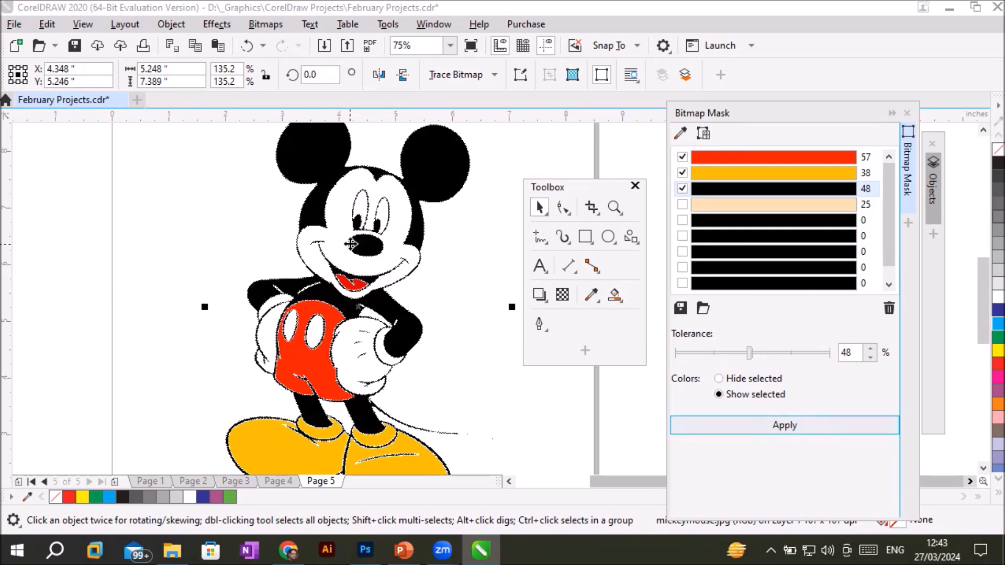
pyautogui.click(683, 205)
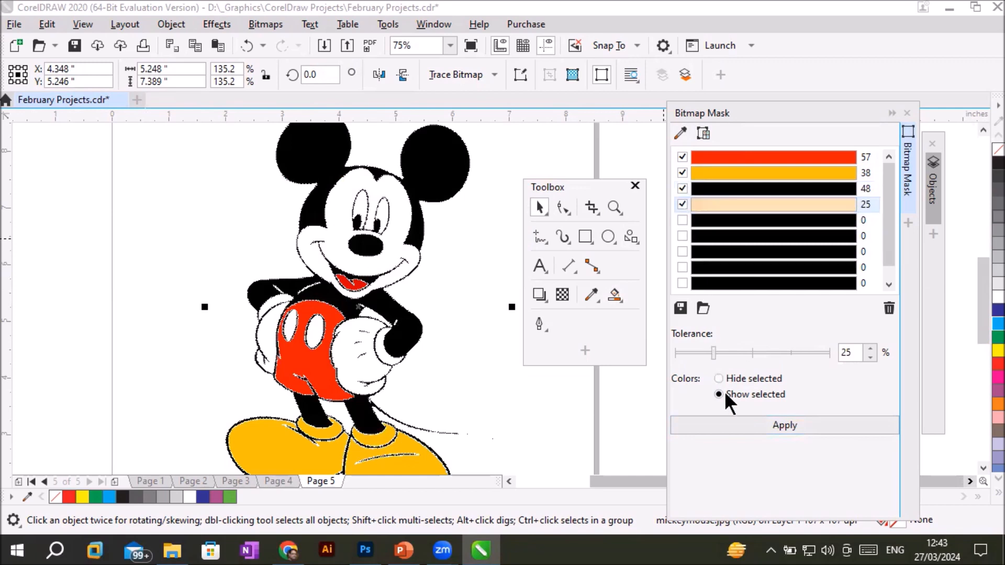
pyautogui.click(734, 425)
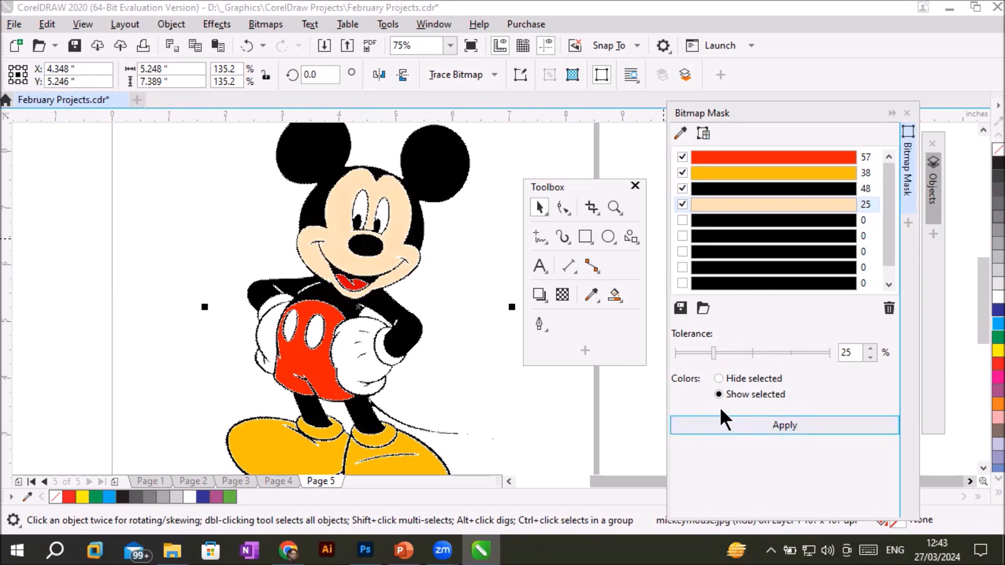
# Step: Switch the mask back to Hide selected and apply it with all four colours enabled
pyautogui.click(718, 156)
pyautogui.click(740, 378)
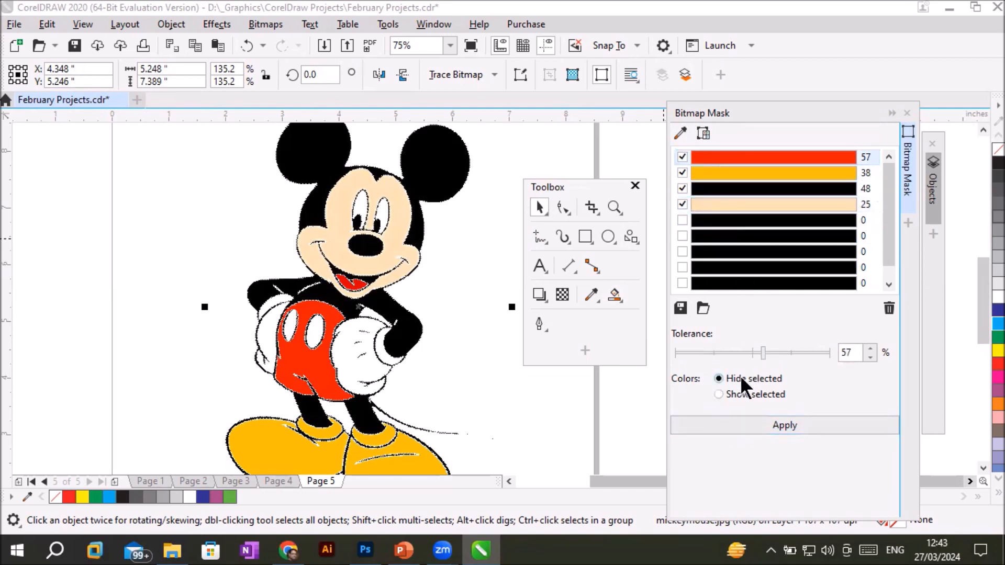
pyautogui.click(768, 424)
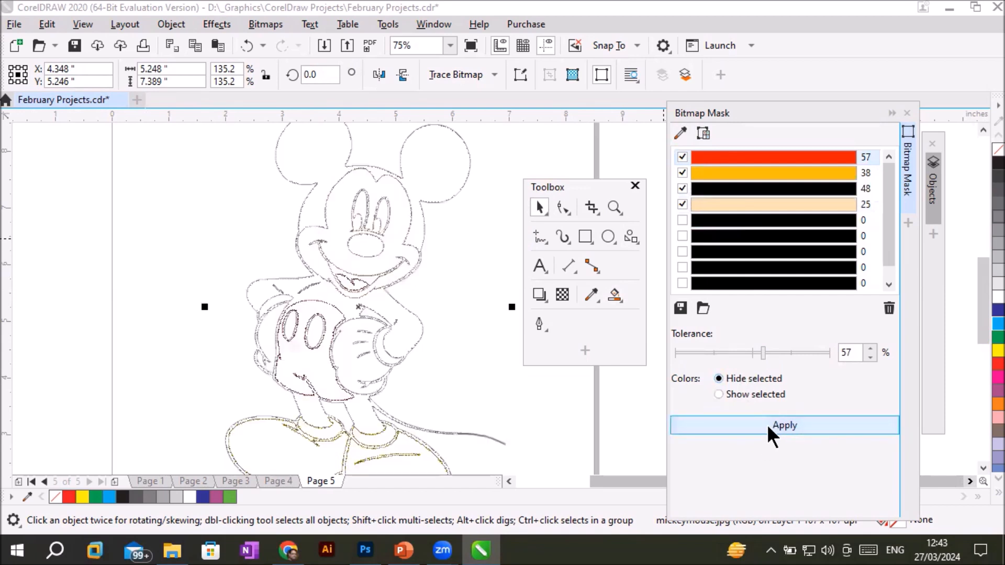
# Step: Apply the bitmap mask with Show selected to the Mickey Mouse picture, and delete the masked picture from the page
pyautogui.click(740, 392)
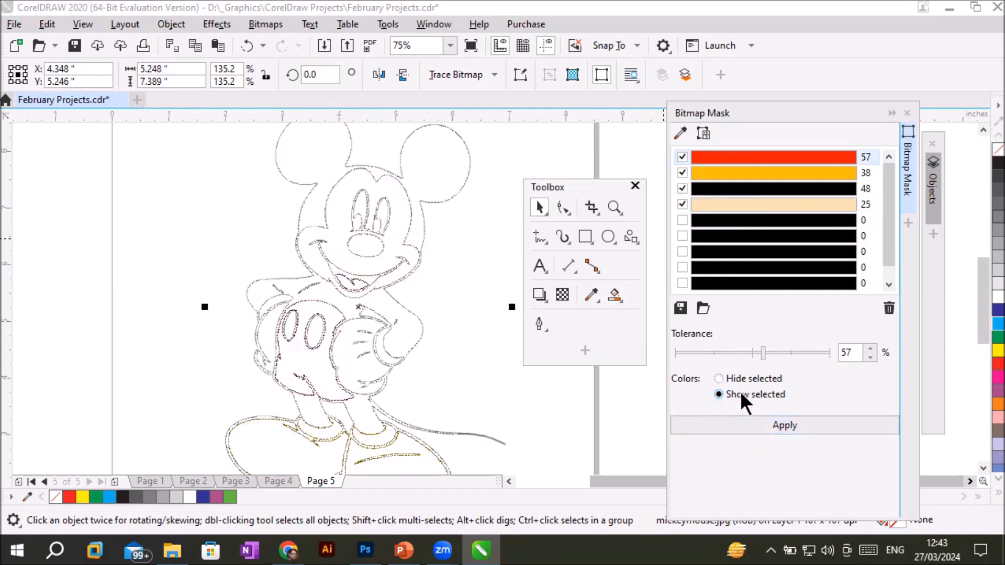
pyautogui.click(759, 419)
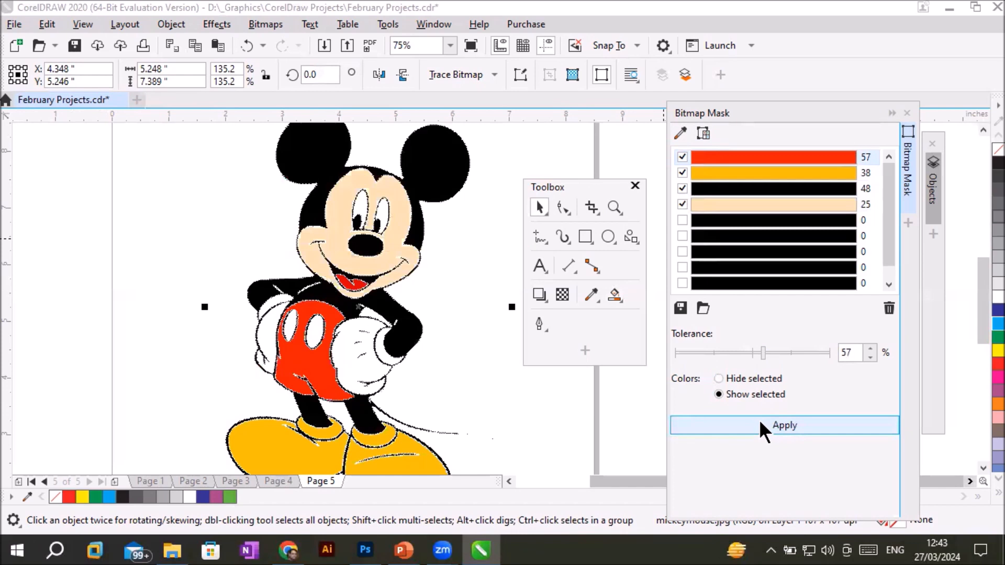
pyautogui.click(495, 396)
pyautogui.scroll(-2, 502, 396)
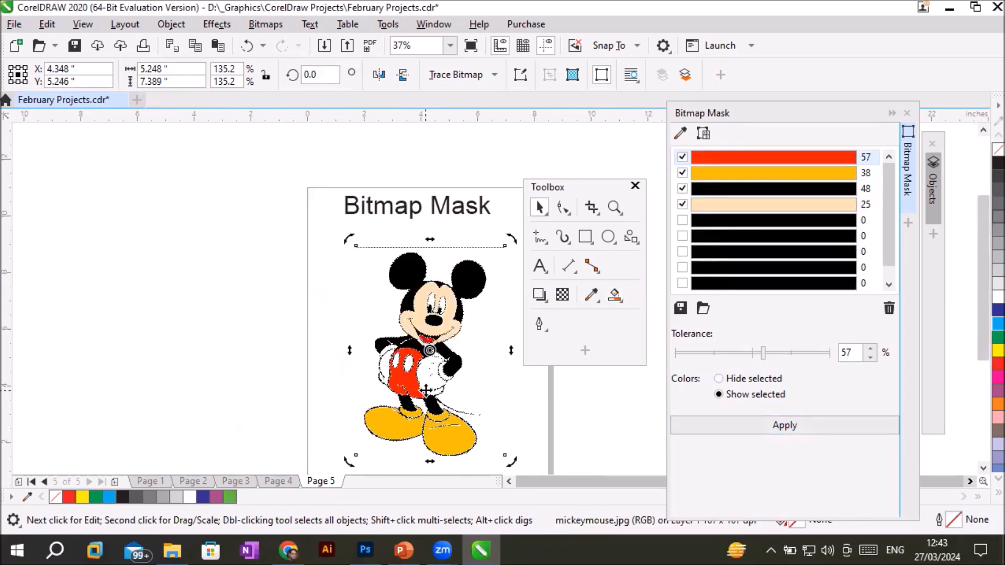
pyautogui.press('Delete')
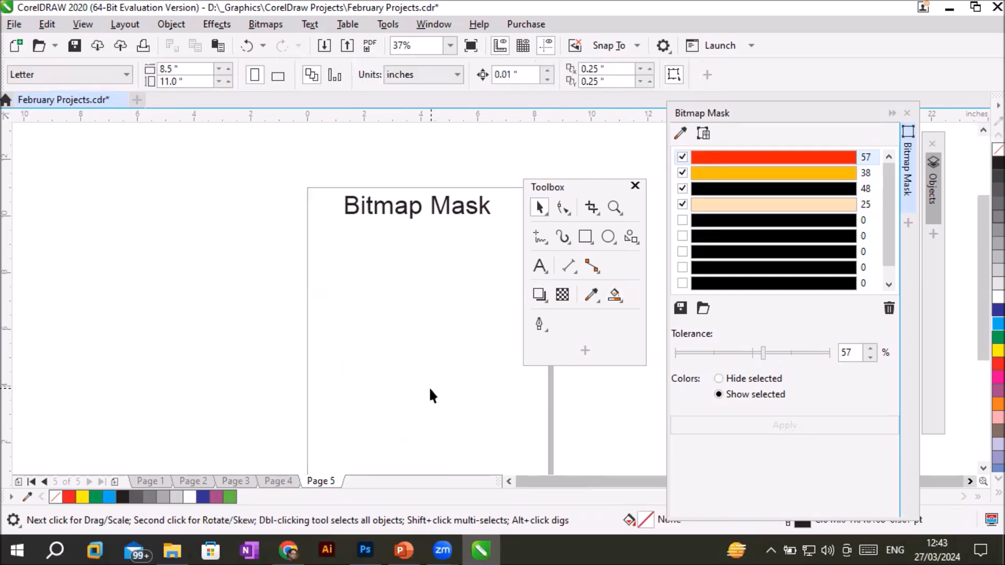
pyautogui.click(256, 23)
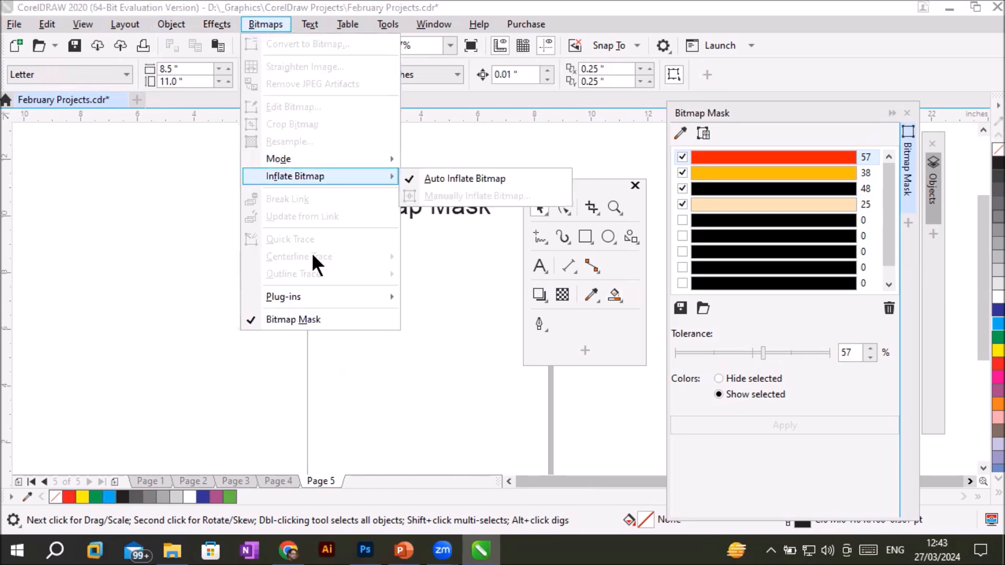
pyautogui.click(338, 379)
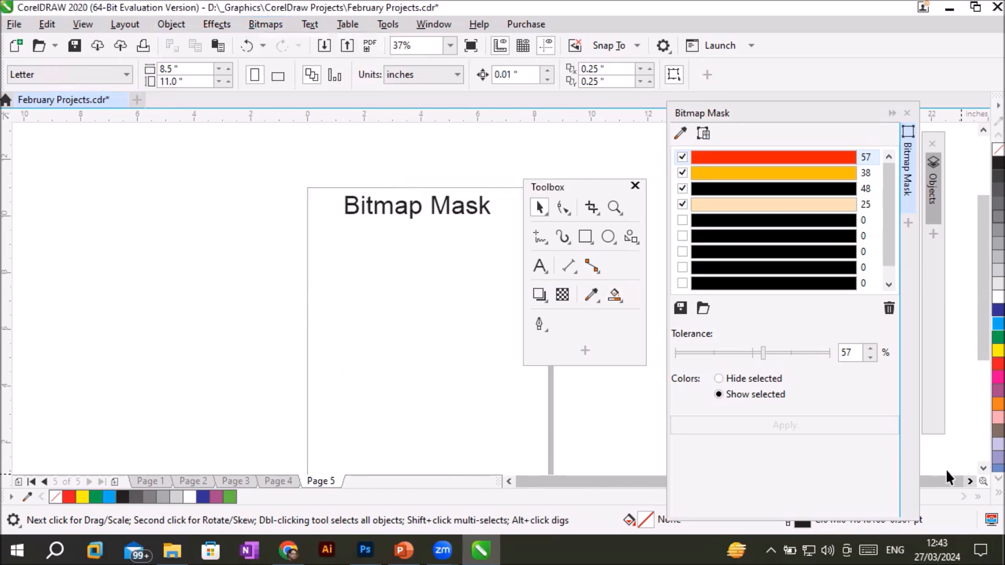
pyautogui.hscroll(3, 945, 469)
pyautogui.scroll(-2, 427, 359)
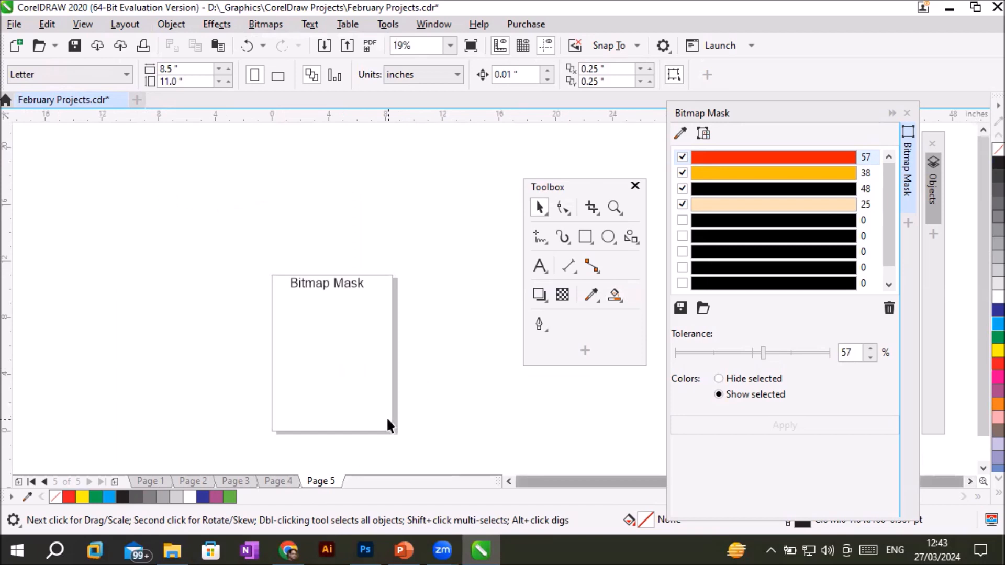
pyautogui.scroll(2, 386, 416)
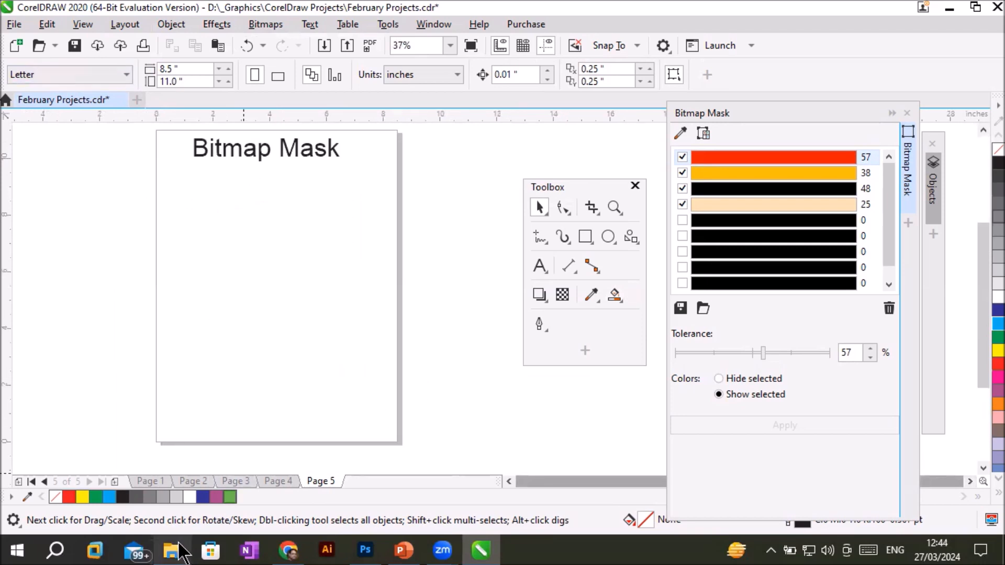
# Step: Browse to the Images folder in File Explorer, try to open mickeymouse.jpg for viewing, and close the folder window
pyautogui.moveTo(177, 549)
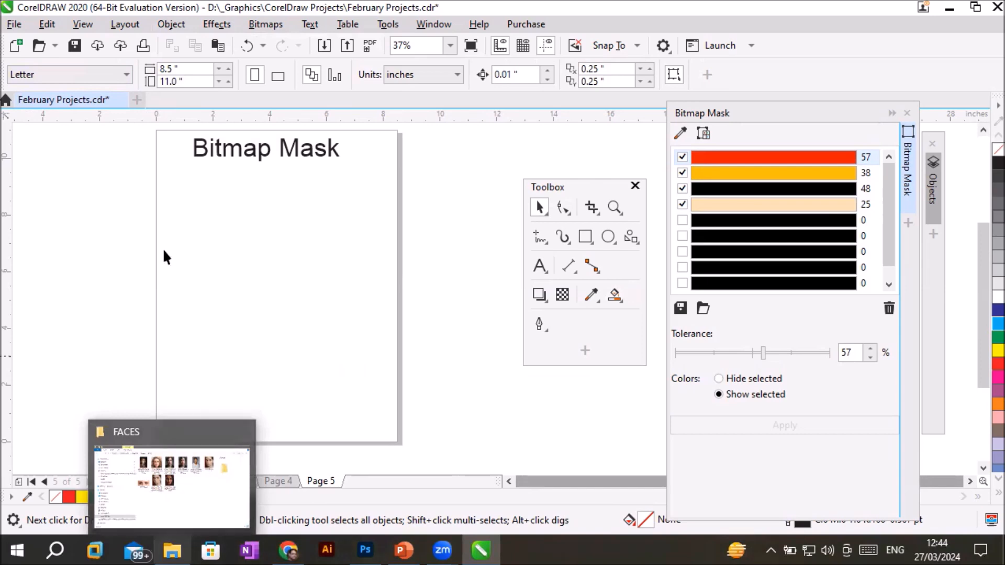
pyautogui.click(168, 466)
pyautogui.click(311, 50)
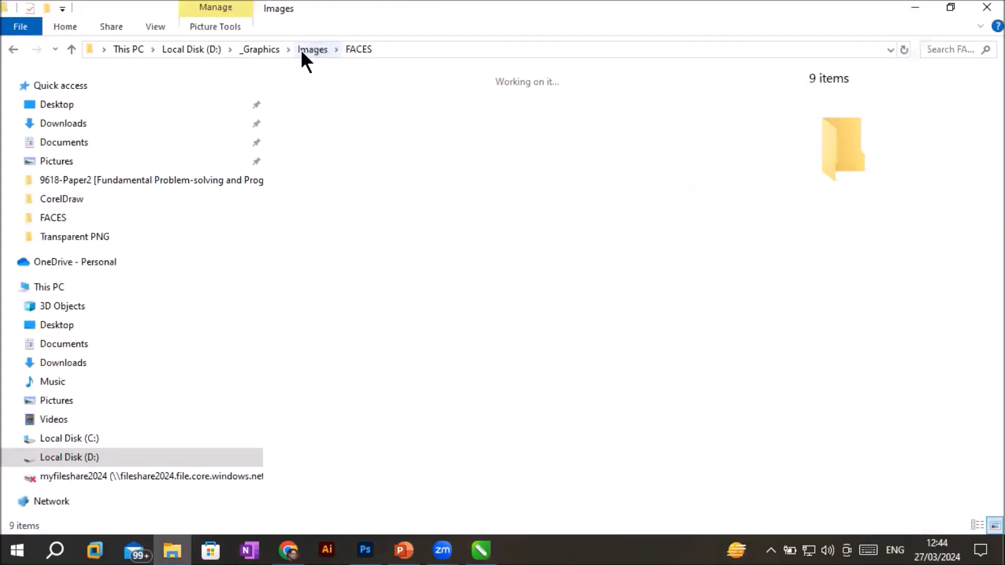
pyautogui.scroll(-3, 562, 231)
pyautogui.scroll(-5, 562, 228)
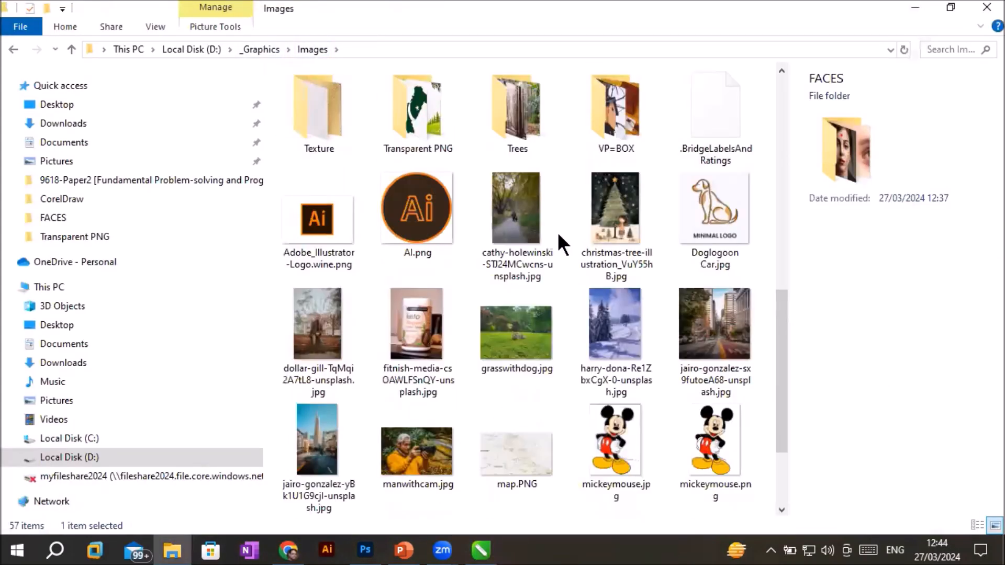
pyautogui.click(617, 430)
pyautogui.doubleClick(618, 432)
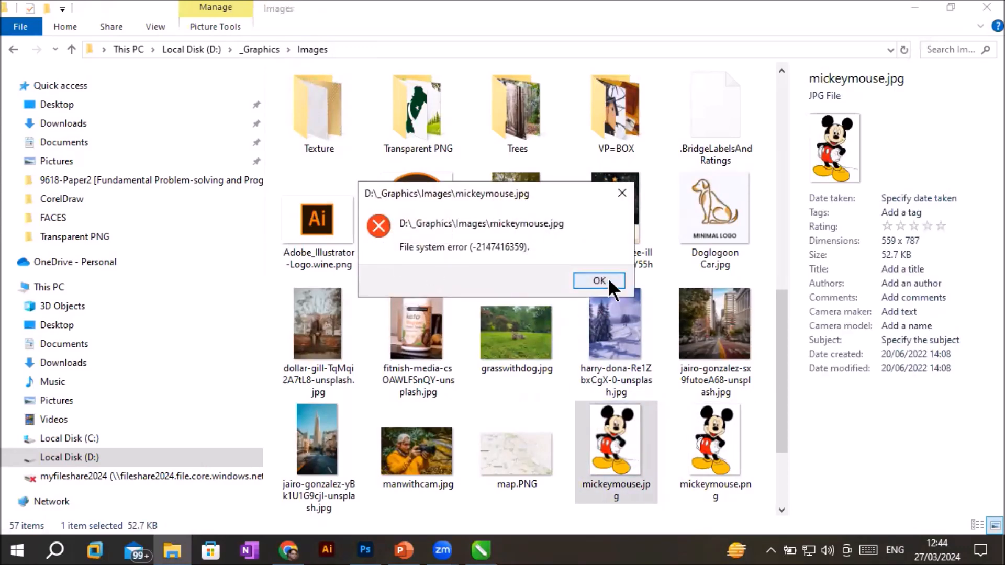
pyautogui.click(607, 278)
pyautogui.scroll(-3, 605, 299)
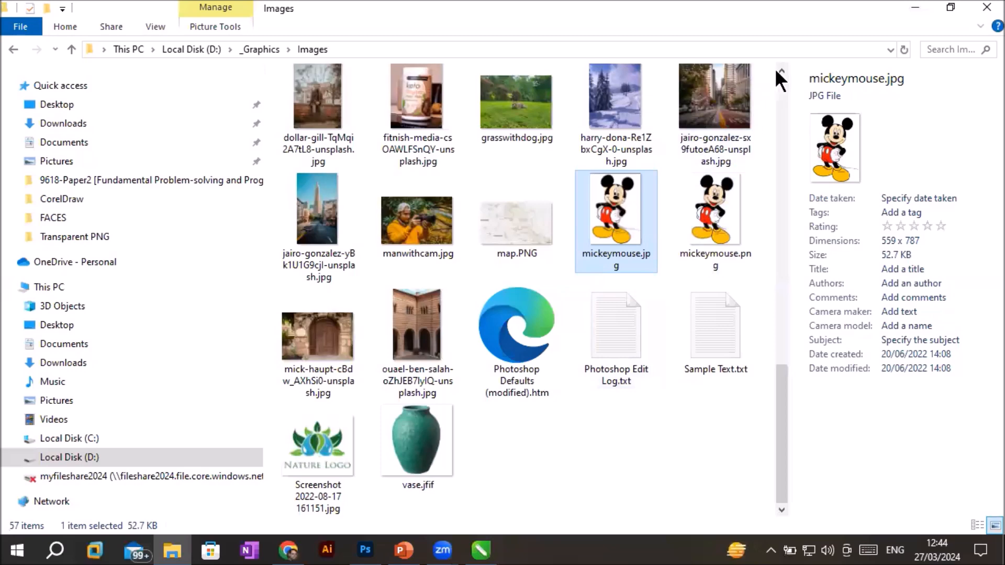
pyautogui.click(987, 7)
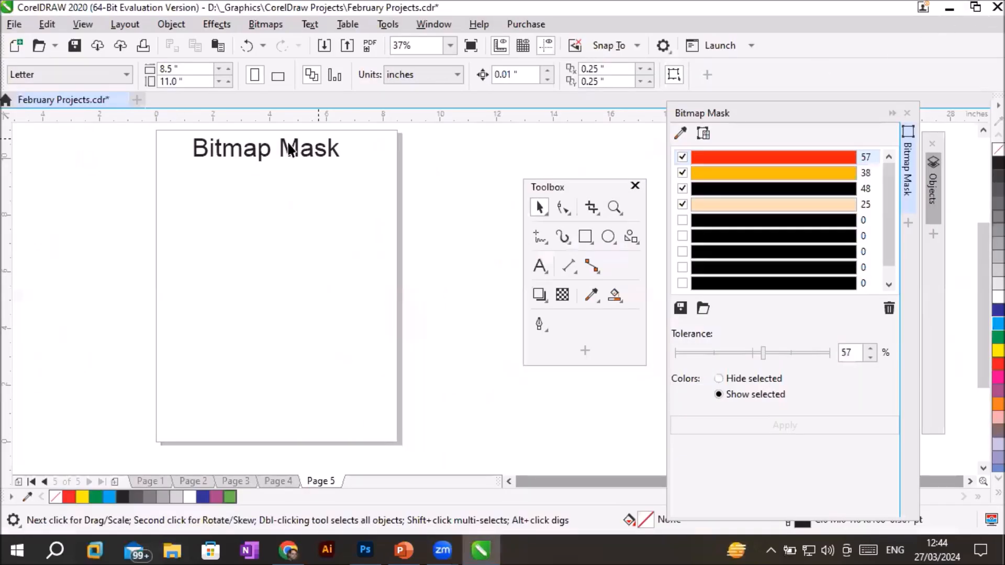
# Step: Import mickeymouse.jpg from the Images folder and place it below the Bitmap Mask heading, about 5.8 in wide and 8.2 in high
pyautogui.hotkey('ctrl', 'i')
pyautogui.scroll(-2, 488, 264)
pyautogui.scroll(-10, 490, 268)
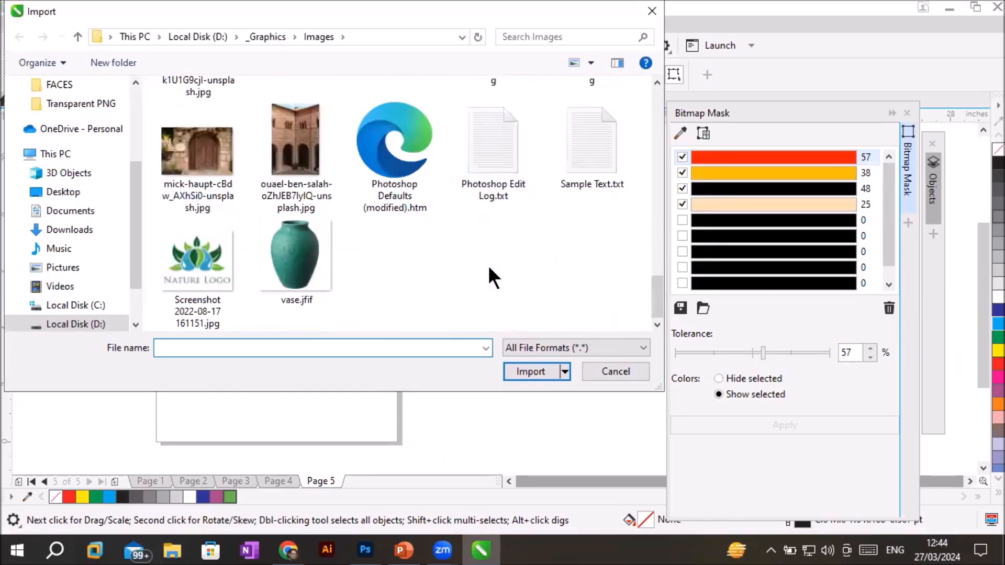
pyautogui.scroll(2, 488, 265)
pyautogui.click(495, 117)
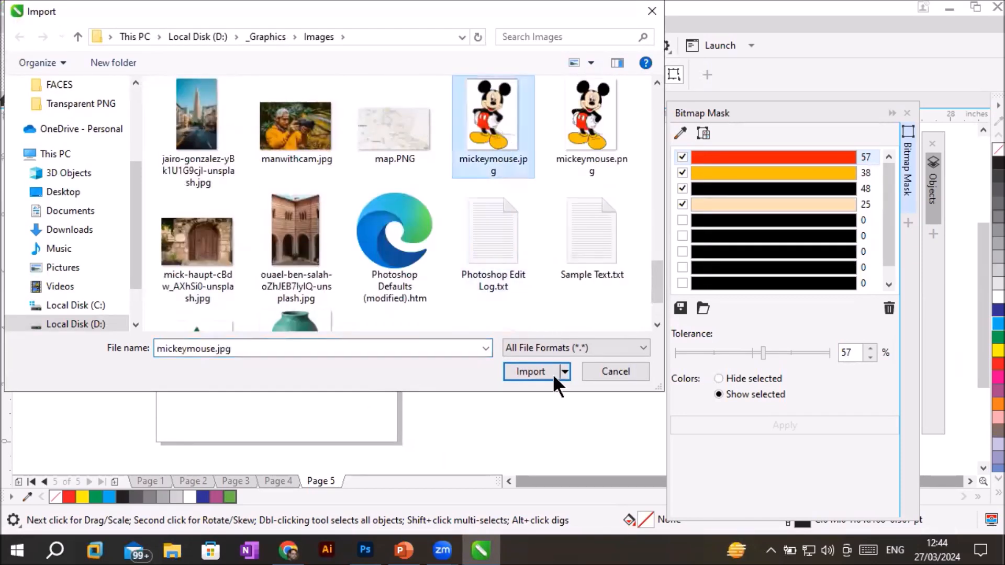
pyautogui.click(532, 372)
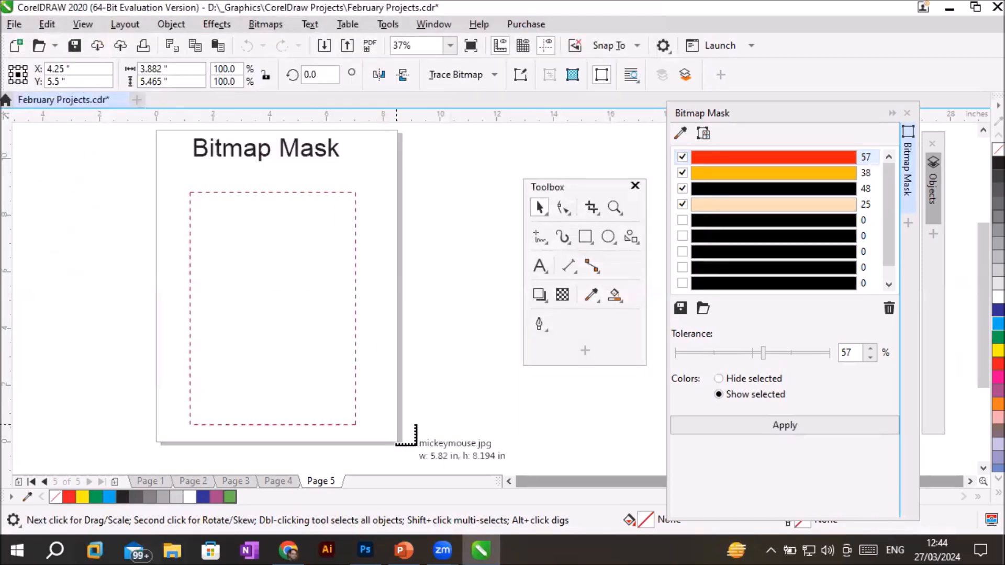
pyautogui.click(416, 445)
# Step: Convert the imported Mickey Mouse bitmap to vector shapes with Quick Trace
pyautogui.scroll(2, 235, 345)
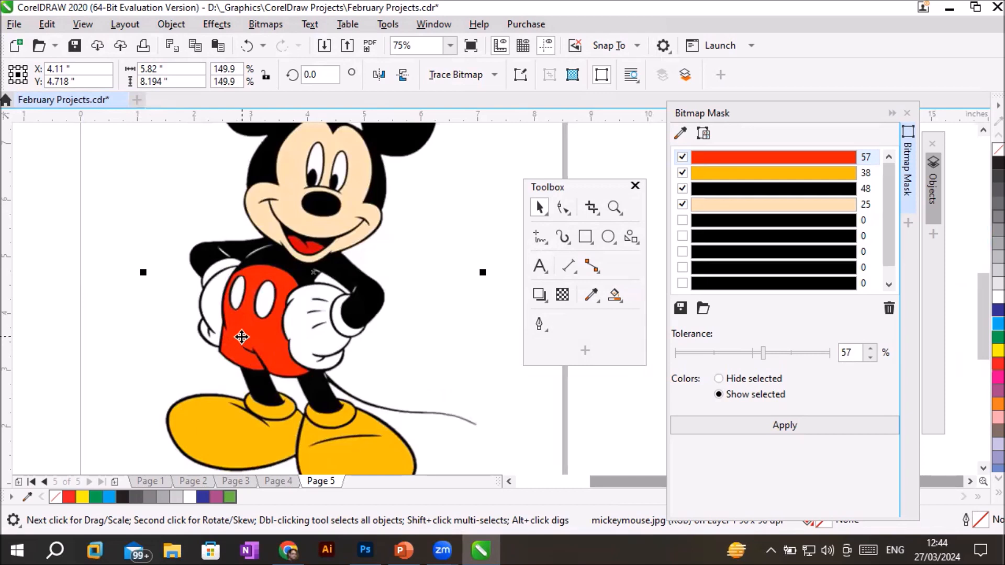
pyautogui.scroll(-2, 339, 458)
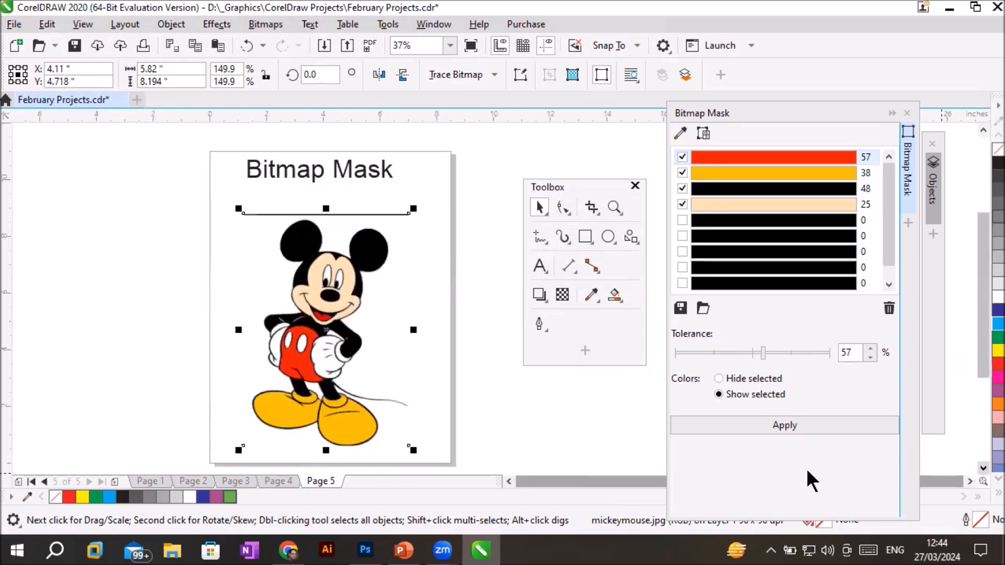
pyautogui.scroll(2, 424, 414)
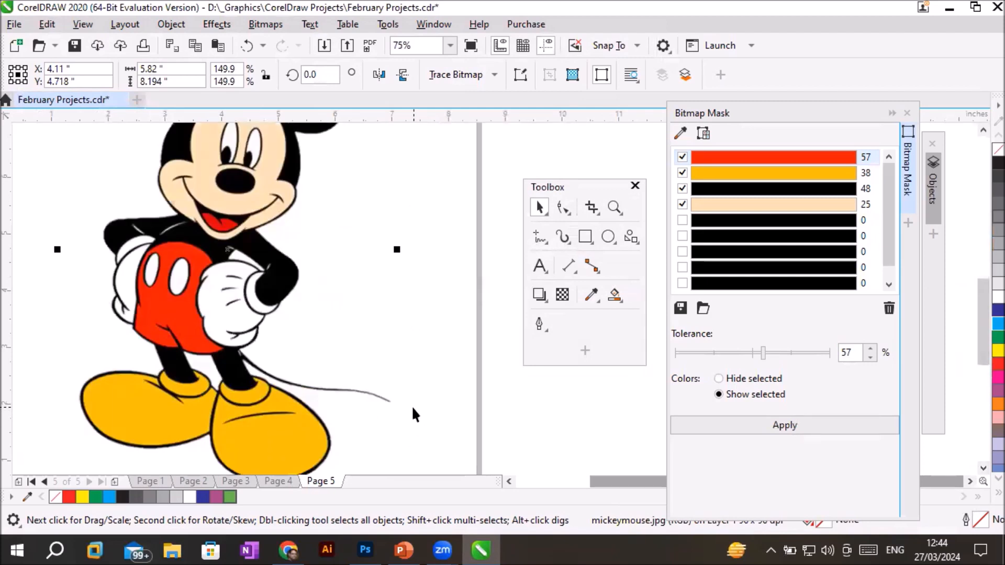
pyautogui.scroll(-2, 412, 408)
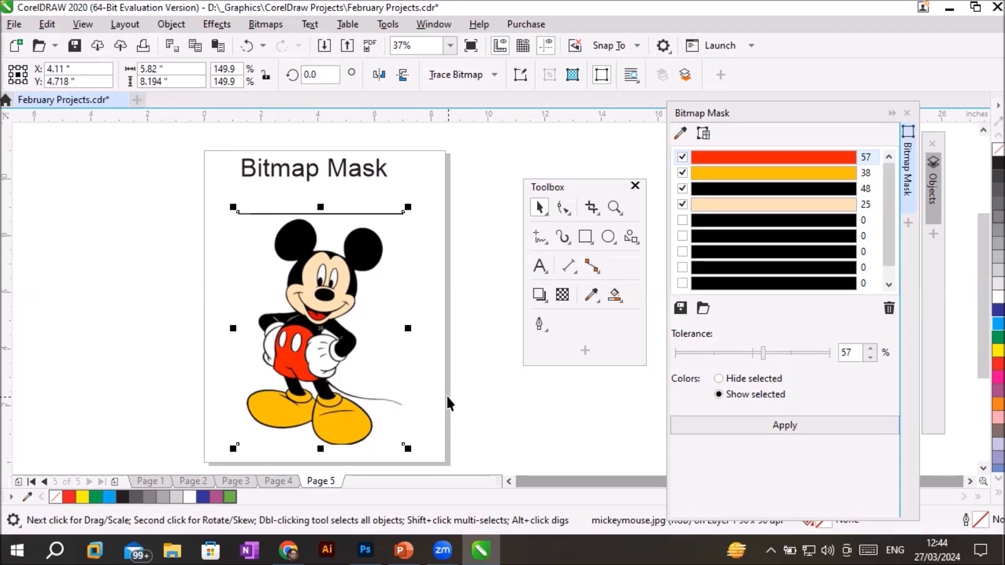
pyautogui.click(266, 24)
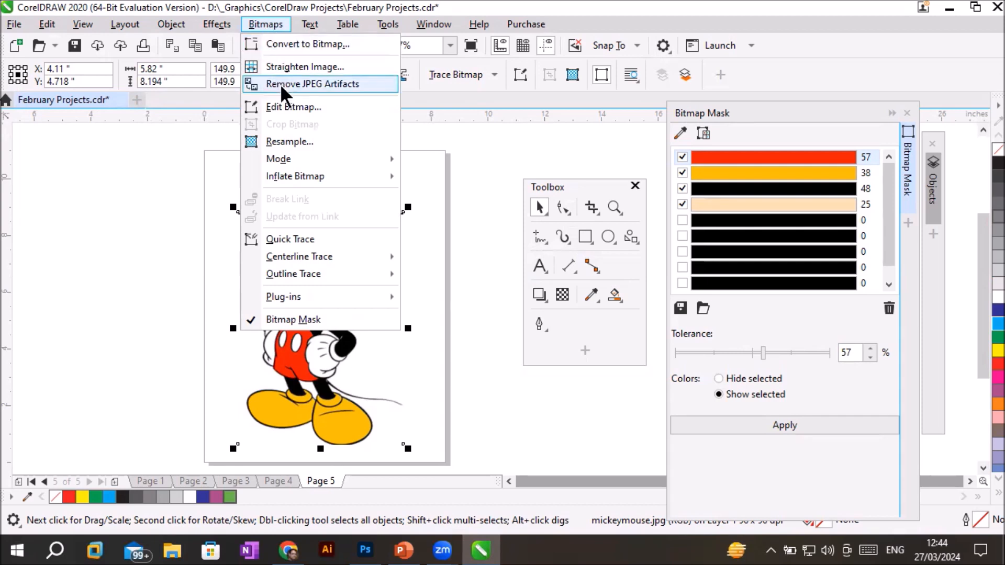
pyautogui.click(297, 239)
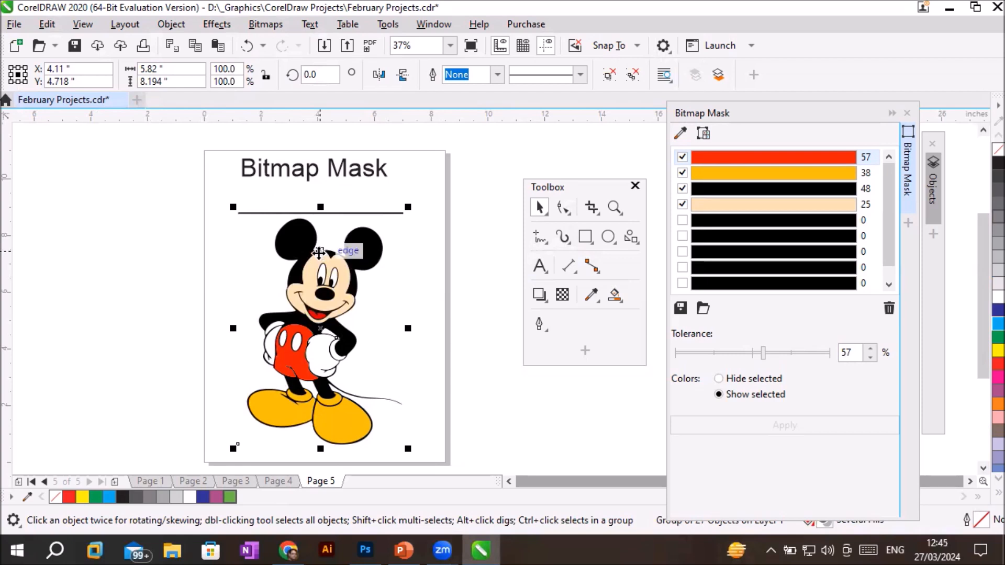
# Step: Separate the traced group from the original by moving it beyond the page's left edge, and shift the bitmap slightly right
pyautogui.moveTo(313, 276)
pyautogui.mouseDown()
pyautogui.moveTo(143, 272)
pyautogui.moveTo(165, 272)
pyautogui.mouseUp()
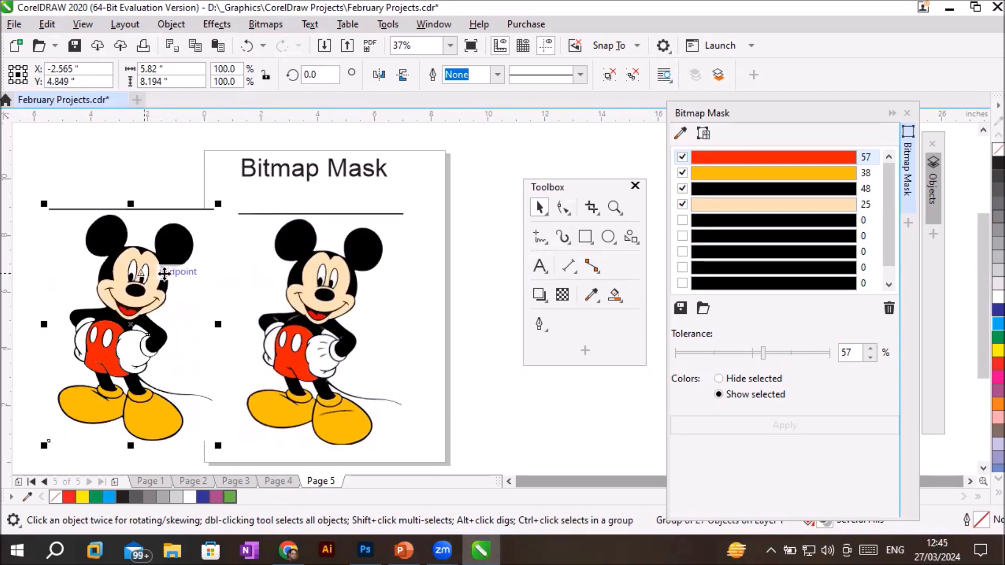
pyautogui.click(333, 271)
pyautogui.moveTo(333, 271)
pyautogui.mouseDown()
pyautogui.moveTo(357, 271)
pyautogui.moveTo(347, 271)
pyautogui.mouseUp()
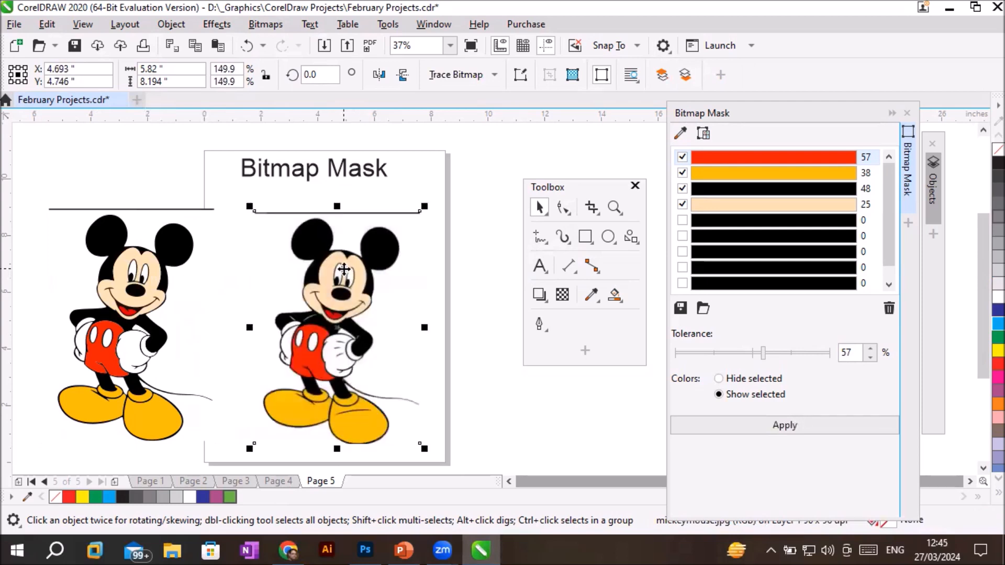
# Step: Examine which commands are offered for the original bitmap compared with the traced vector group
pyautogui.rightClick(343, 269)
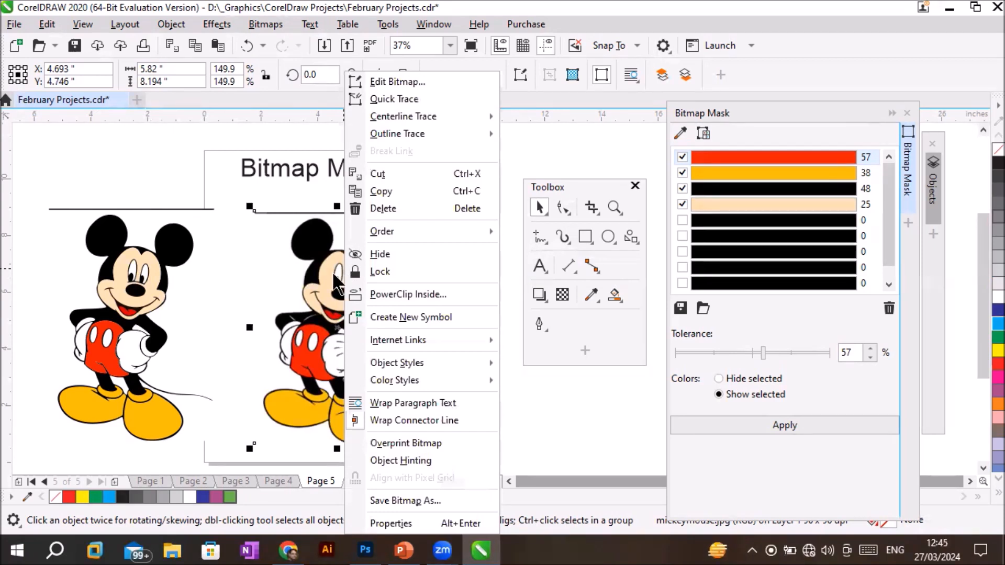
pyautogui.click(334, 272)
pyautogui.click(172, 269)
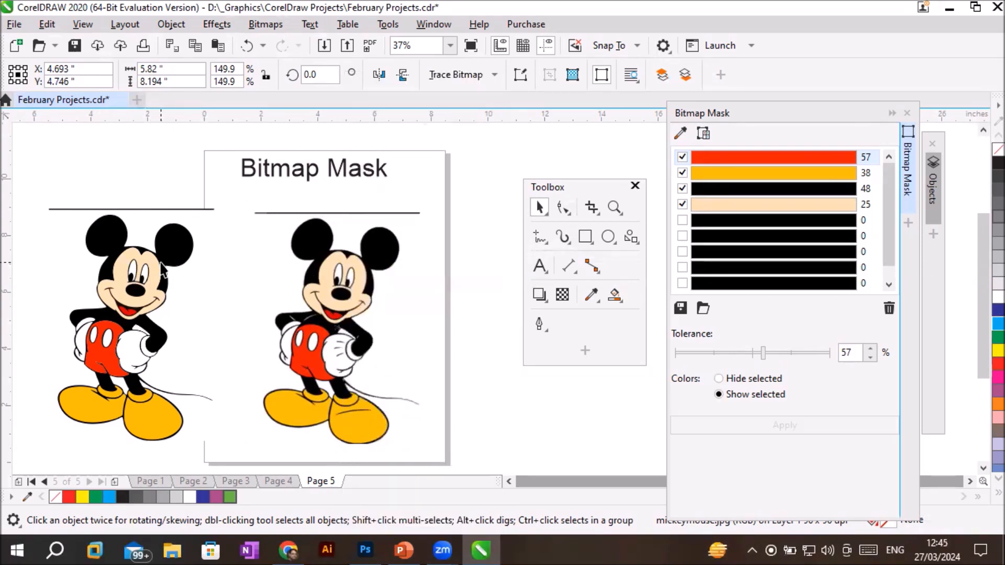
pyautogui.rightClick(146, 295)
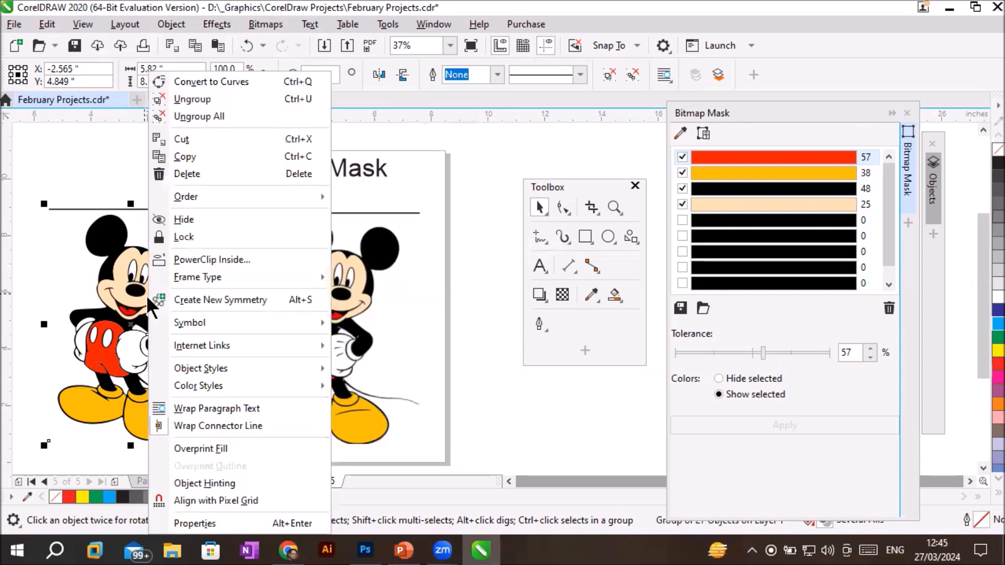
# Step: Move the original bitmap right, past the page edge, and place the traced group on the page below the heading
pyautogui.click(350, 299)
pyautogui.moveTo(350, 298)
pyautogui.mouseDown()
pyautogui.moveTo(480, 309)
pyautogui.moveTo(467, 298)
pyautogui.mouseUp()
pyautogui.moveTo(121, 295); pyautogui.dragTo(269, 294)
# Step: Ungroup all objects in the traced Mickey Mouse and clear the selection
pyautogui.rightClick(269, 294)
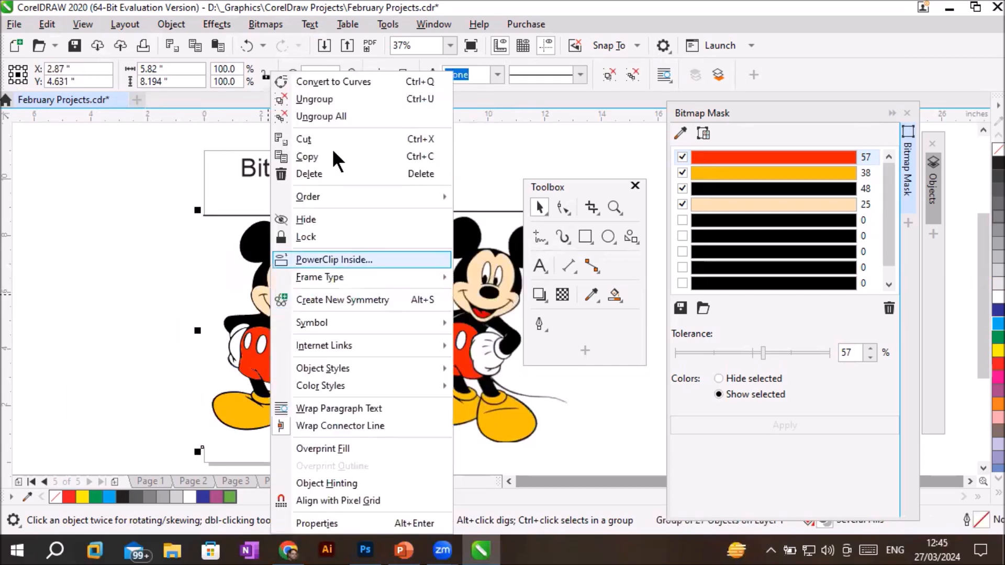
pyautogui.click(322, 116)
pyautogui.click(152, 272)
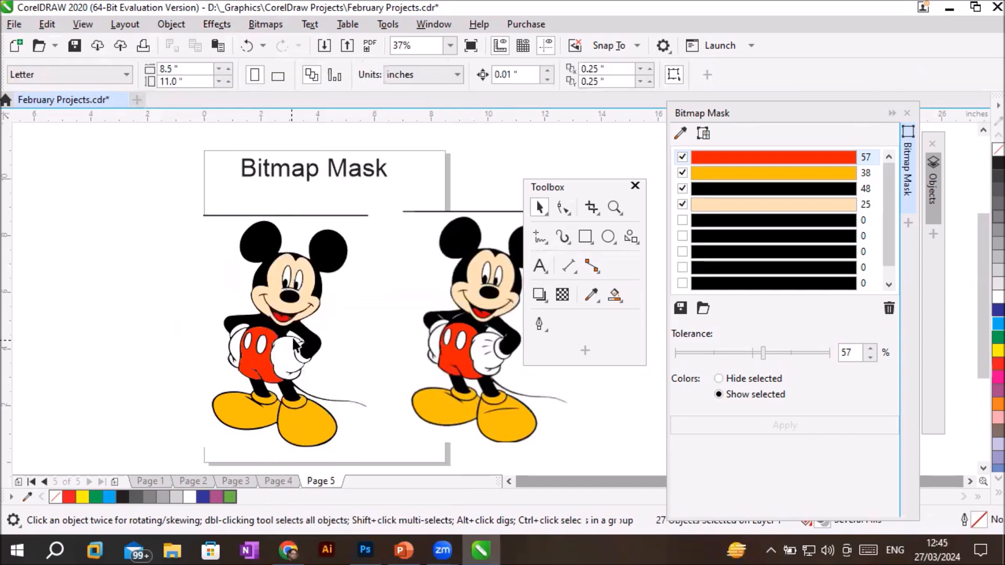
# Step: Check that the traced face parts are selectable separately, and fill the shorts with Cyan
pyautogui.click(309, 292)
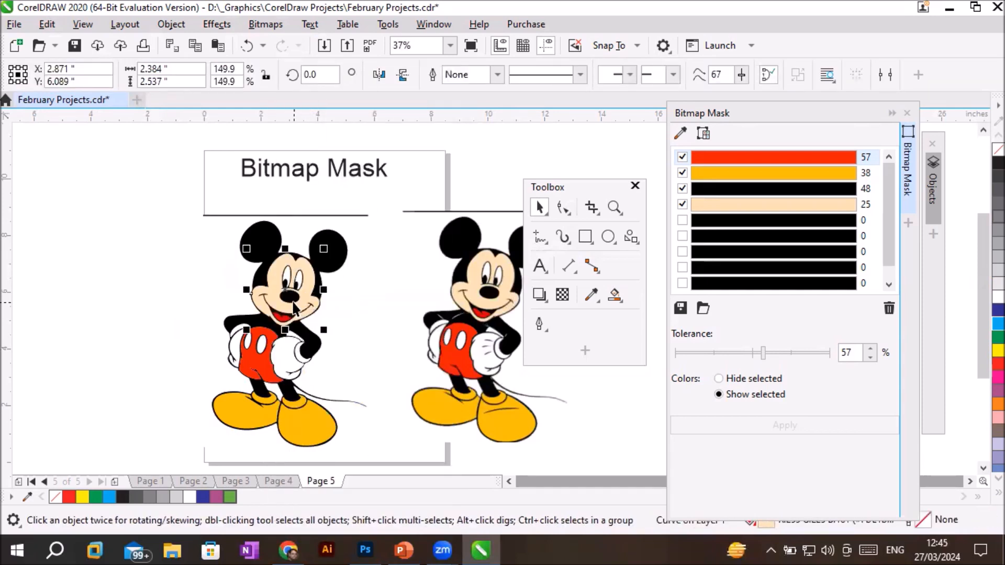
pyautogui.click(292, 298)
pyautogui.click(258, 361)
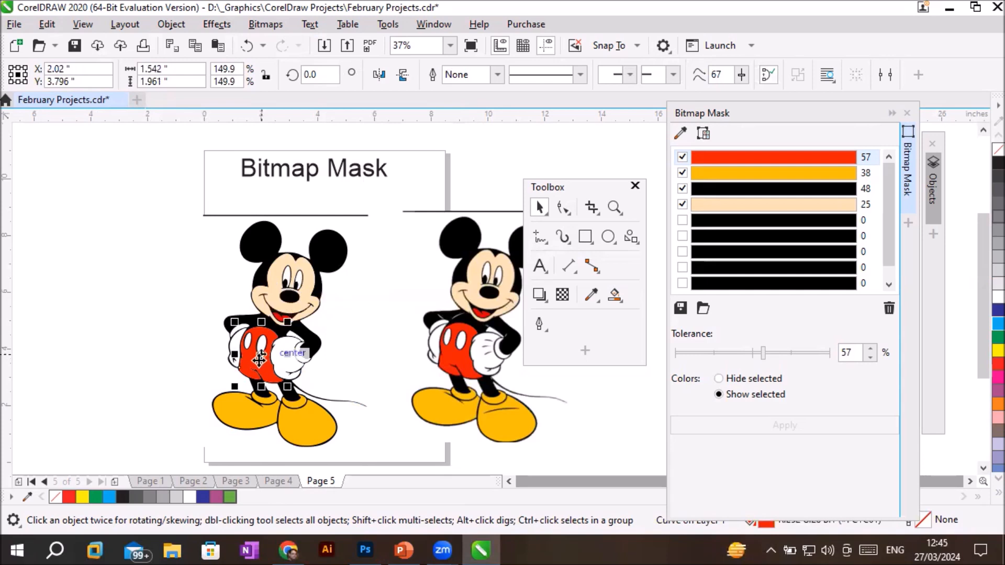
pyautogui.scroll(1, 262, 361)
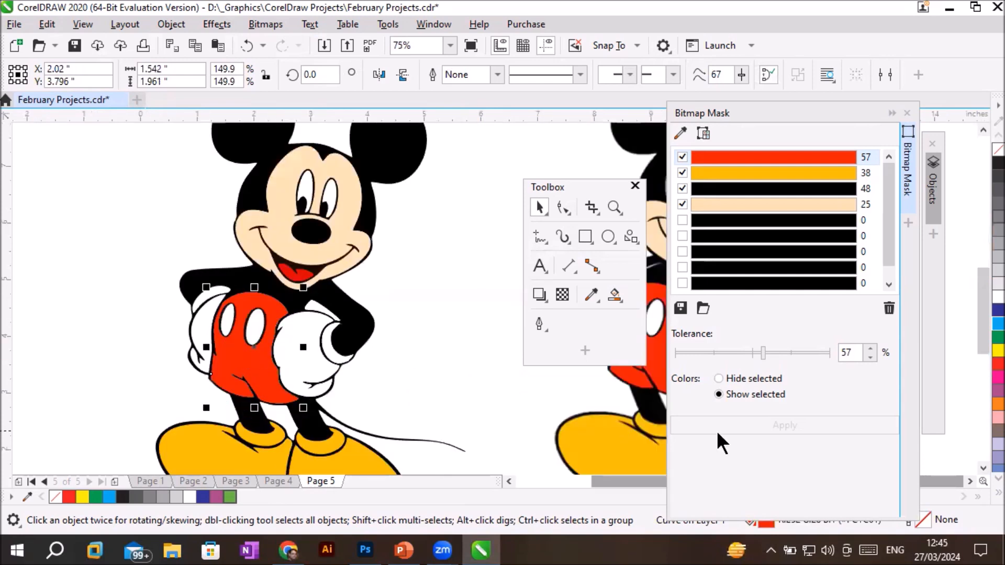
pyautogui.click(983, 324)
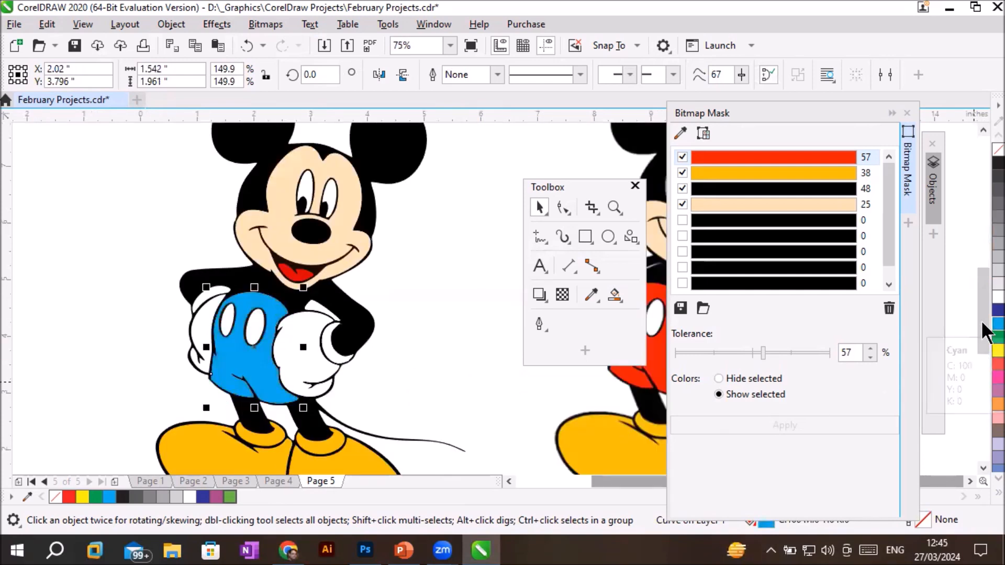
# Step: Fill the traced Mickey Mouse's nose and both shoes with Red
pyautogui.click(314, 234)
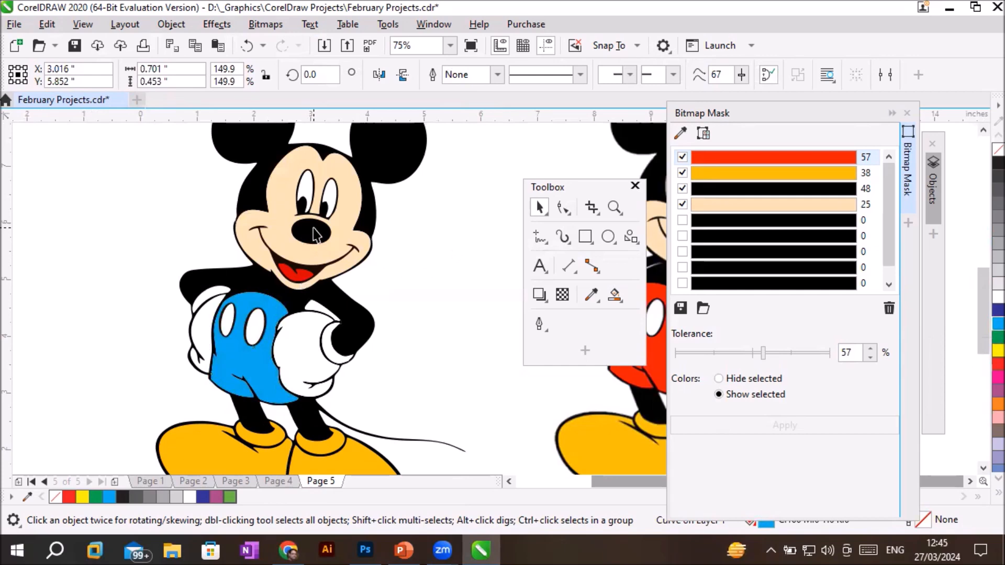
pyautogui.click(985, 366)
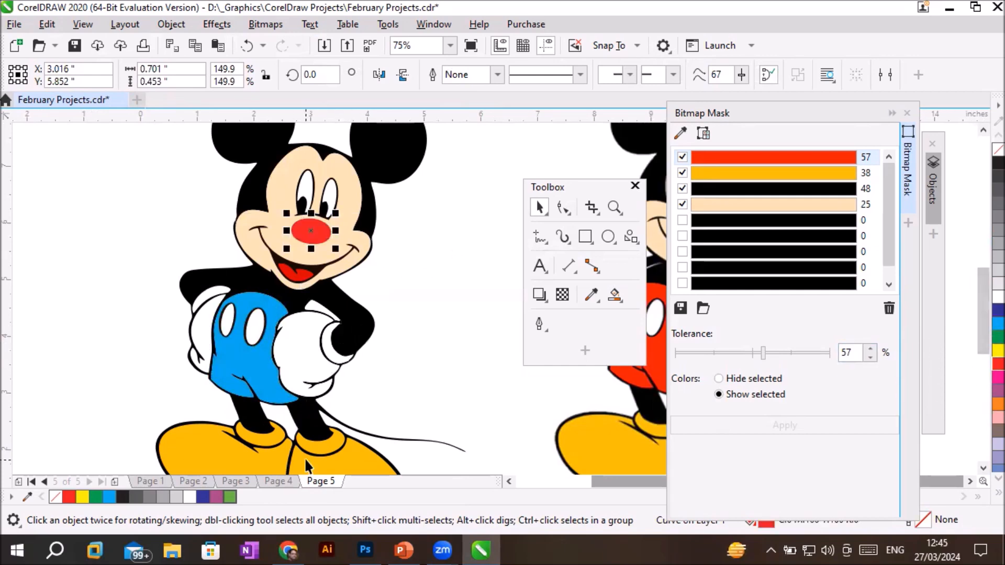
pyautogui.scroll(-2, 403, 410)
pyautogui.scroll(-1, 382, 440)
pyautogui.scroll(4, 300, 375)
pyautogui.click(291, 355)
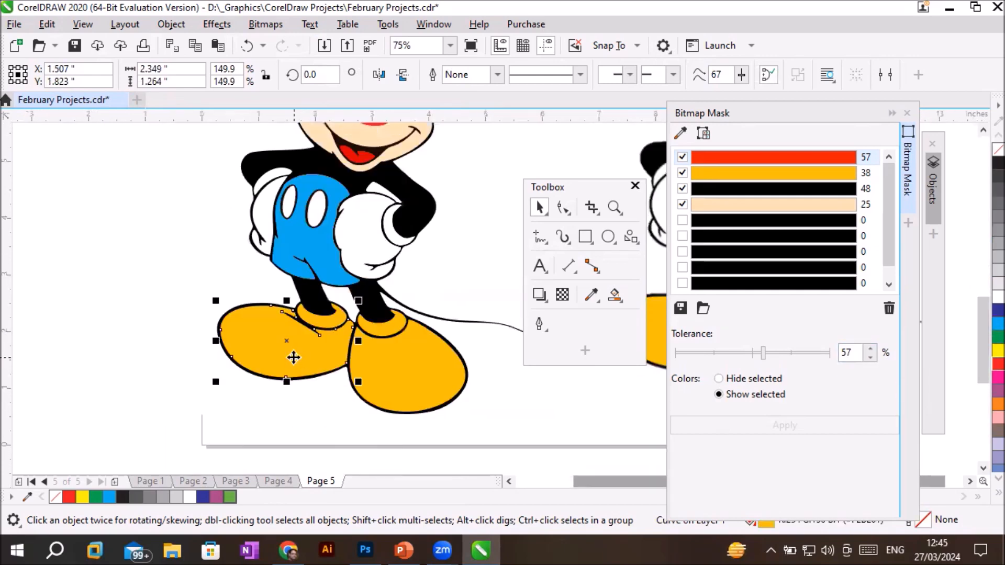
pyautogui.keyDown('shift'); pyautogui.click(438, 359); pyautogui.keyUp('shift')
pyautogui.click(985, 366)
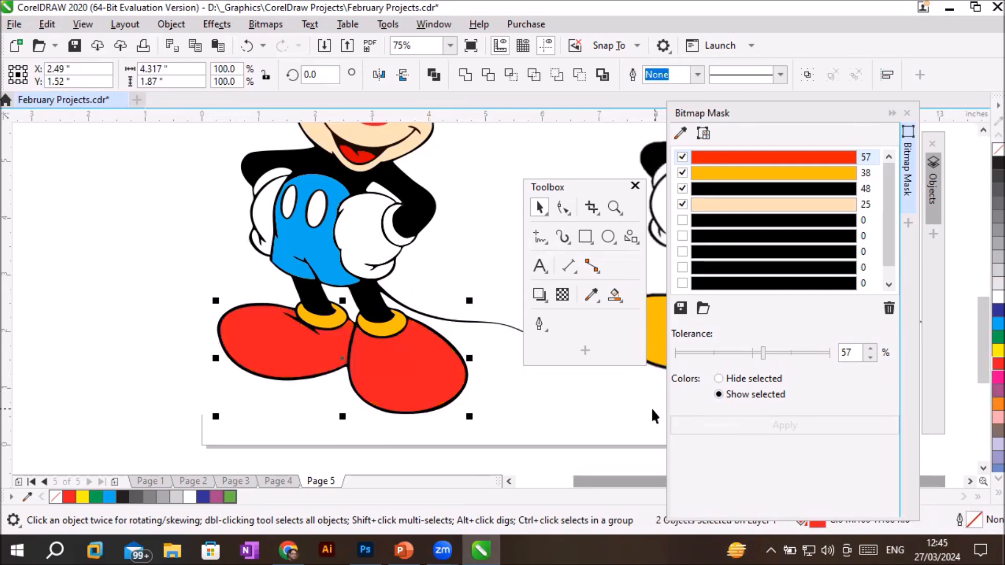
# Step: Select both shoe cuffs of the traced figure, try a Cyan fill, and settle on Yellow
pyautogui.click(381, 330)
pyautogui.keyDown('shift'); pyautogui.click(321, 321); pyautogui.keyUp('shift')
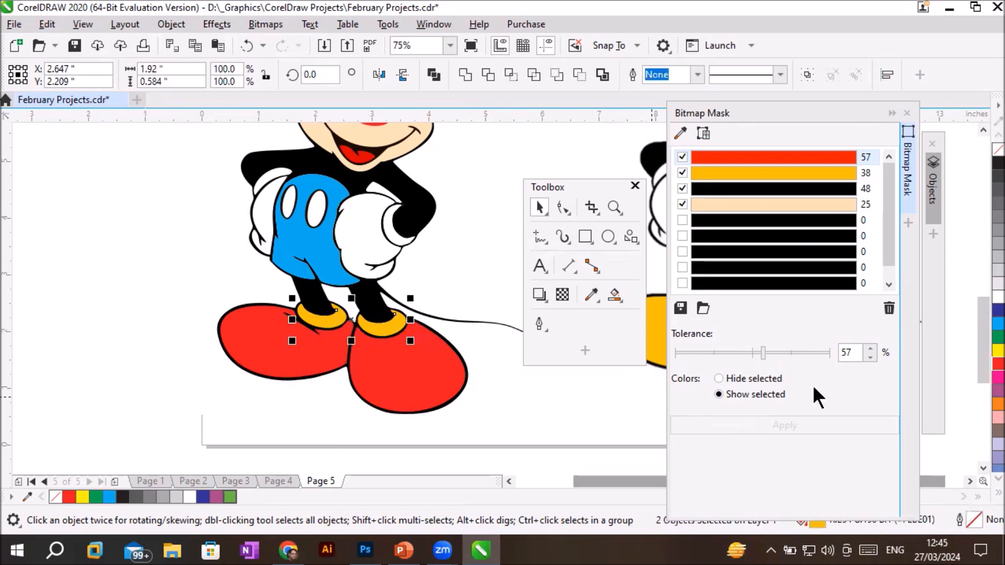
pyautogui.click(997, 324)
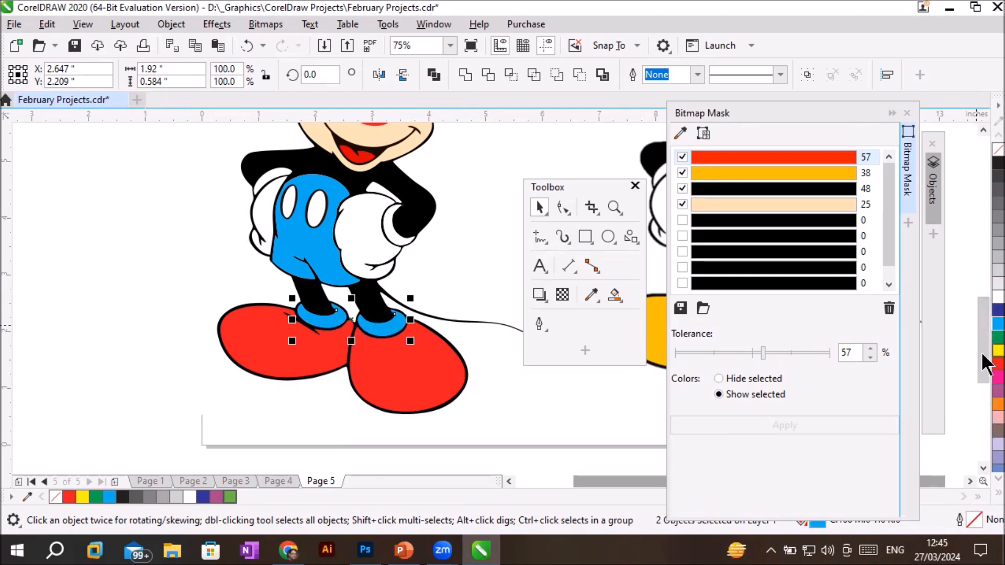
pyautogui.click(997, 349)
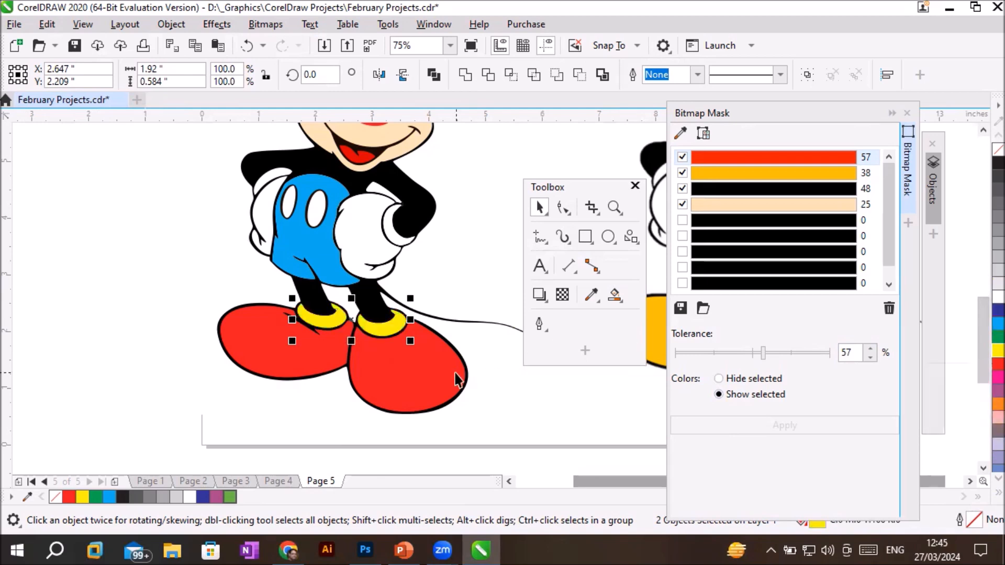
# Step: Fill the tongue in the traced Mickey Mouse's mouth with Yellow
pyautogui.click(352, 235)
pyautogui.scroll(-2, 427, 307)
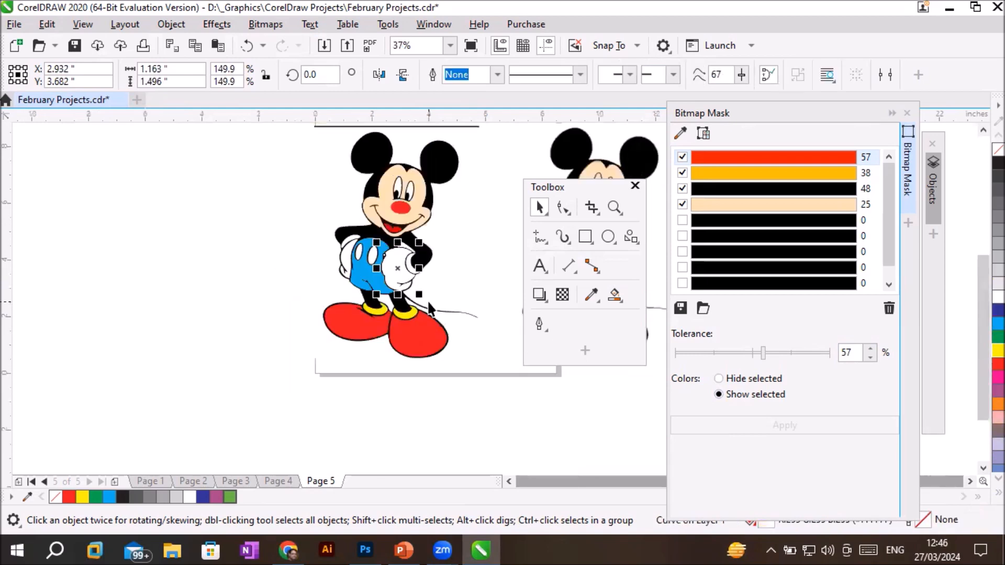
pyautogui.scroll(2, 407, 168)
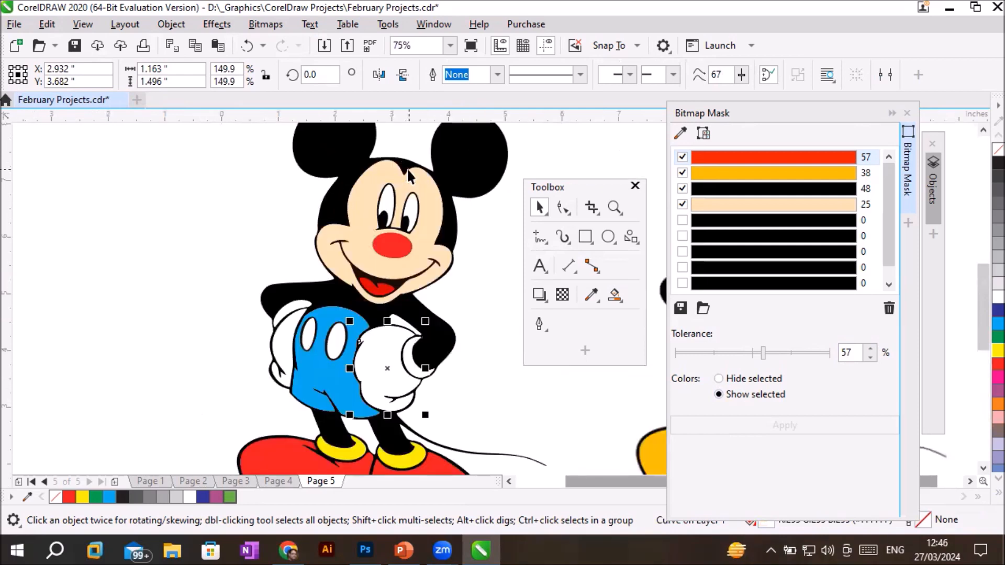
pyautogui.click(383, 291)
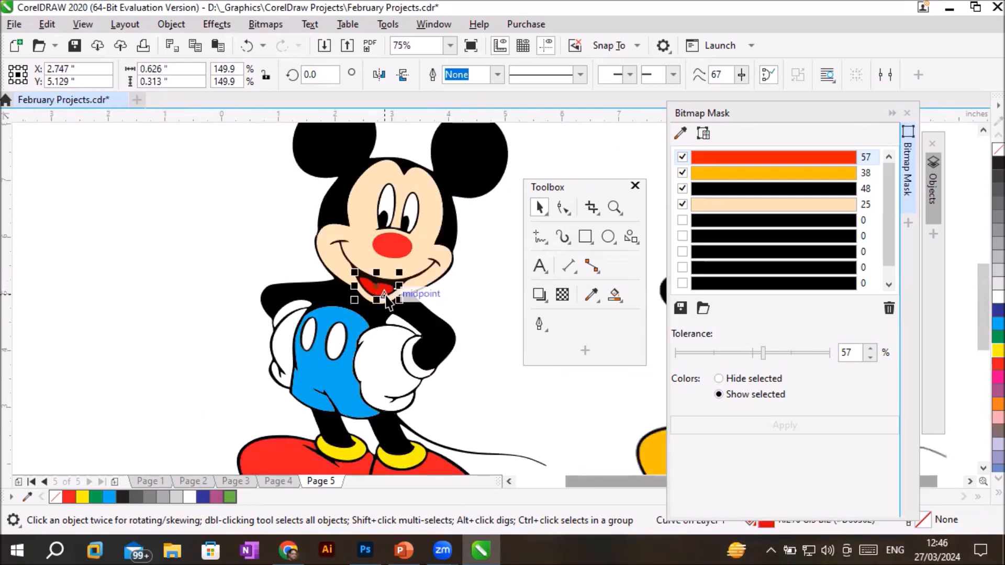
pyautogui.click(997, 350)
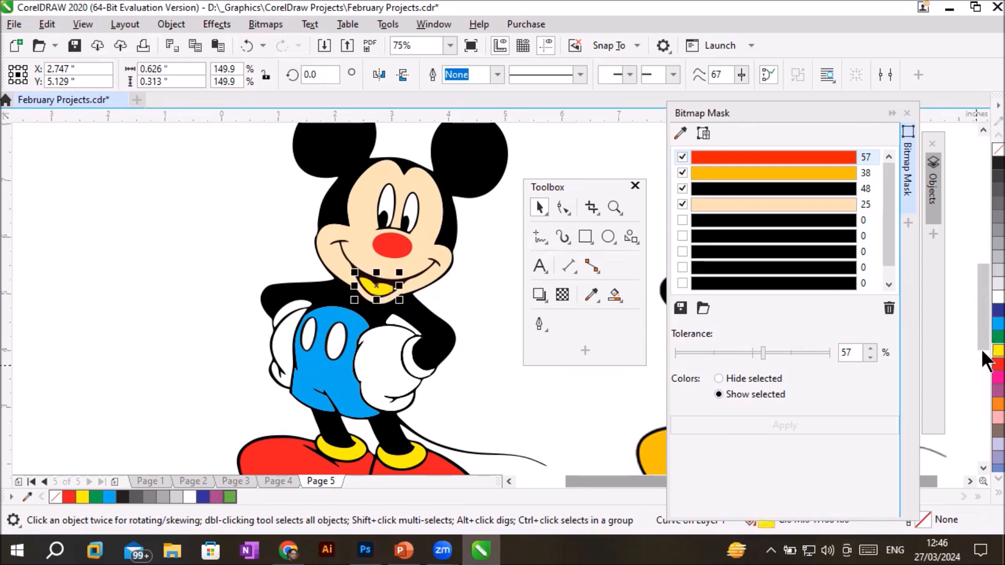
# Step: Select the two oval buttons on the shorts, try a purple fill, and settle on Green
pyautogui.click(240, 306)
pyautogui.click(312, 330)
pyautogui.keyDown('shift'); pyautogui.click(344, 344); pyautogui.keyUp('shift')
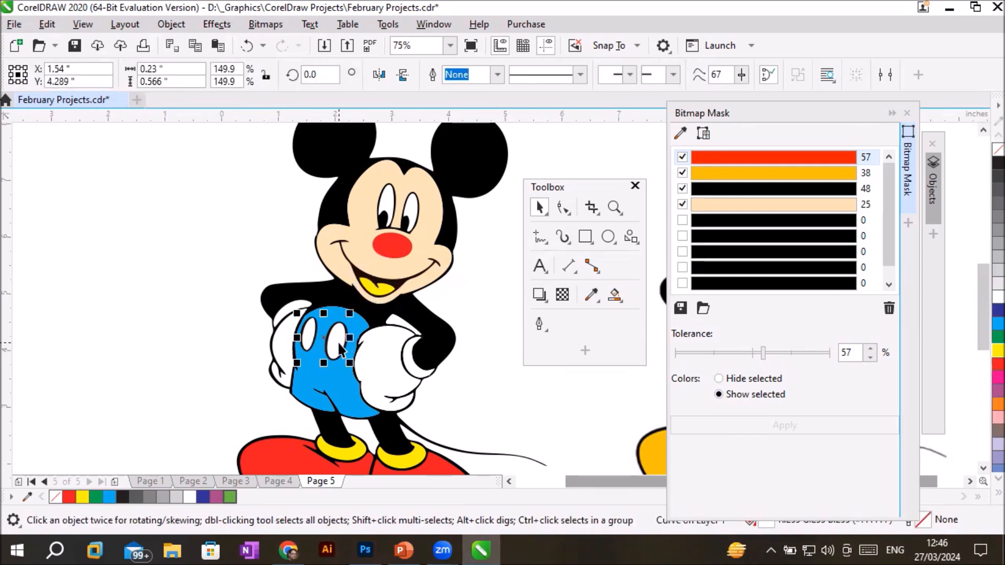
pyautogui.click(995, 391)
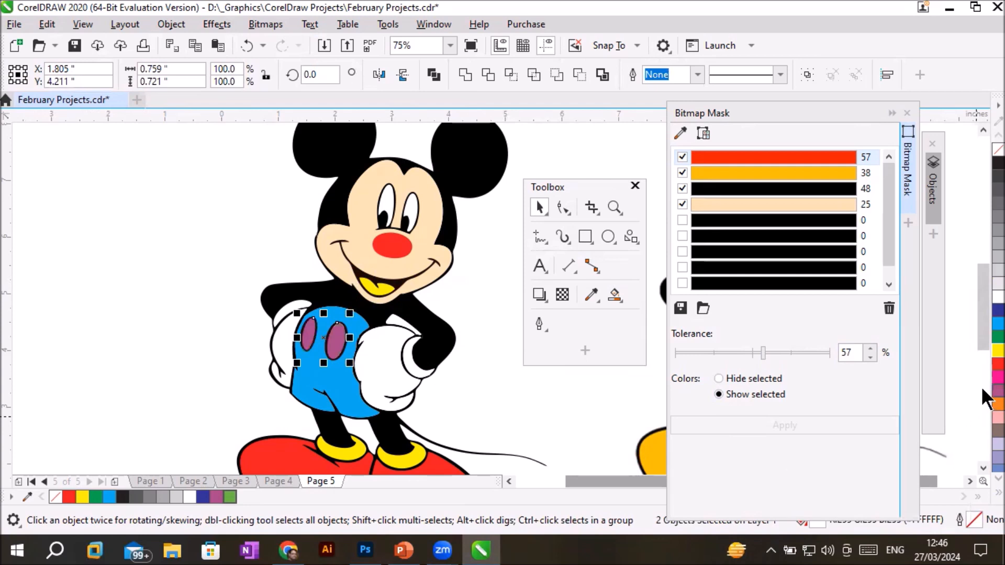
pyautogui.click(997, 336)
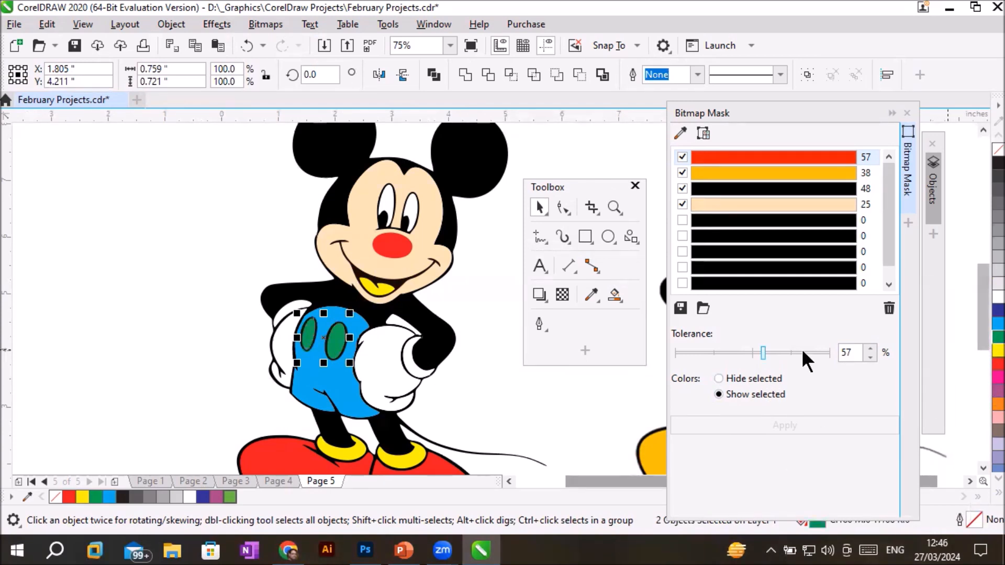
pyautogui.click(518, 390)
# Step: Examine the edge quality around the mouth of the original Mickey Mouse bitmap at very high magnification
pyautogui.scroll(-1, 518, 391)
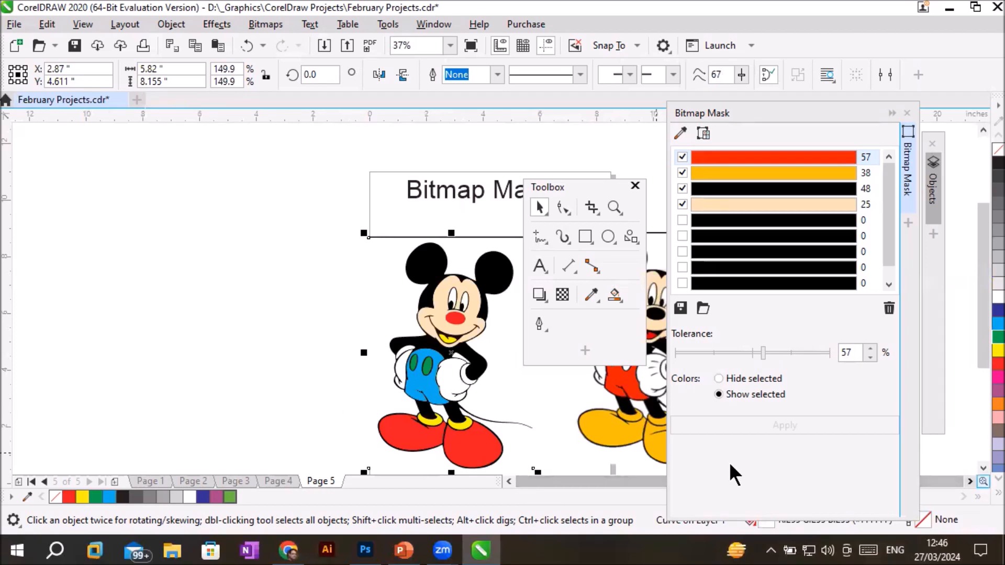
pyautogui.hotkey('alt', 'Right')
pyautogui.hotkey('alt', 'Right')
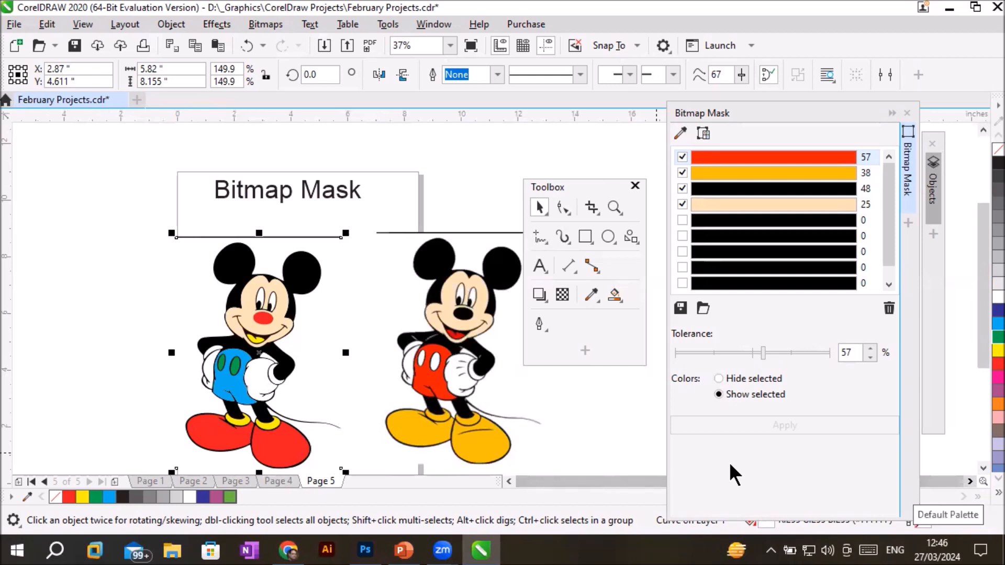
pyautogui.click(479, 347)
pyautogui.scroll(4, 479, 343)
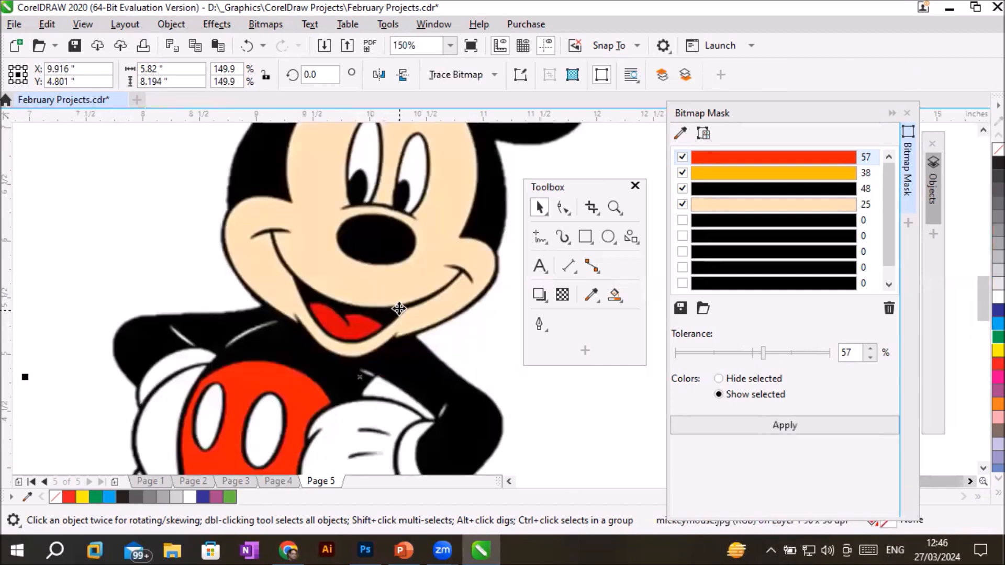
pyautogui.scroll(6, 402, 314)
pyautogui.scroll(2, 316, 356)
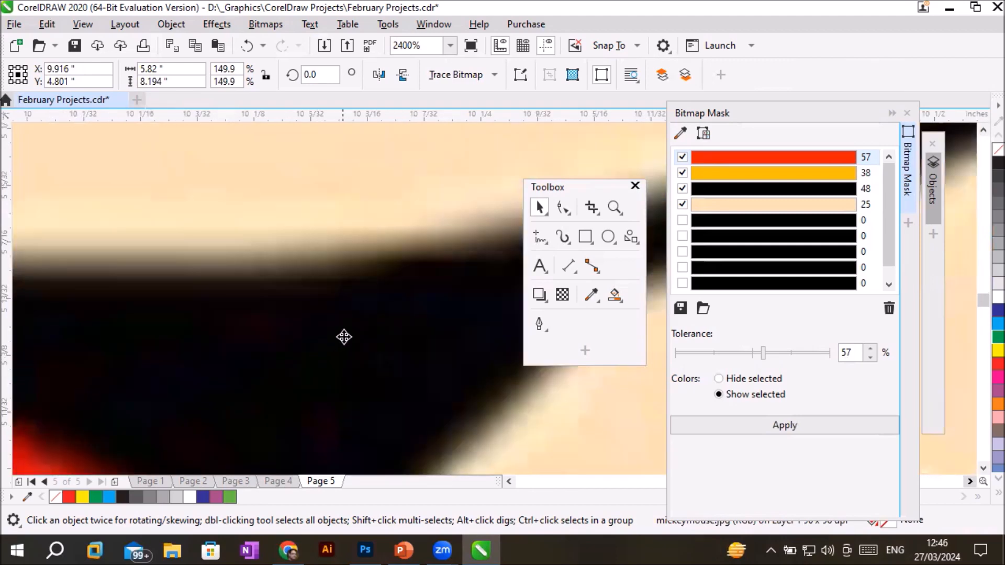
pyautogui.scroll(-2, 341, 354)
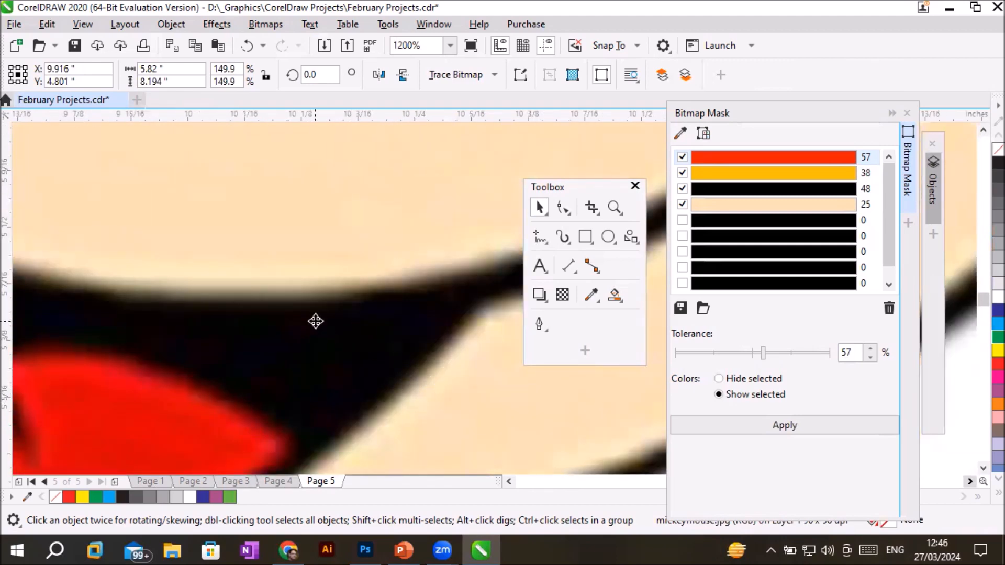
pyautogui.scroll(2, 319, 308)
pyautogui.scroll(2, 325, 300)
pyautogui.scroll(-6, 326, 282)
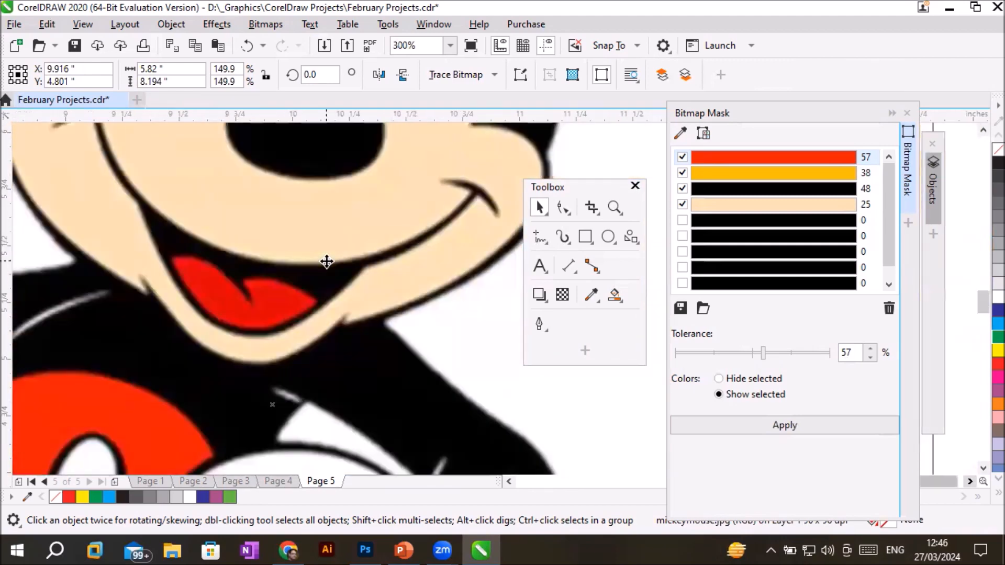
# Step: Examine the sharpness of the traced vector's mouth outline at 4800% magnification and compare it with the bitmap
pyautogui.scroll(-5, 327, 261)
pyautogui.scroll(3, 222, 268)
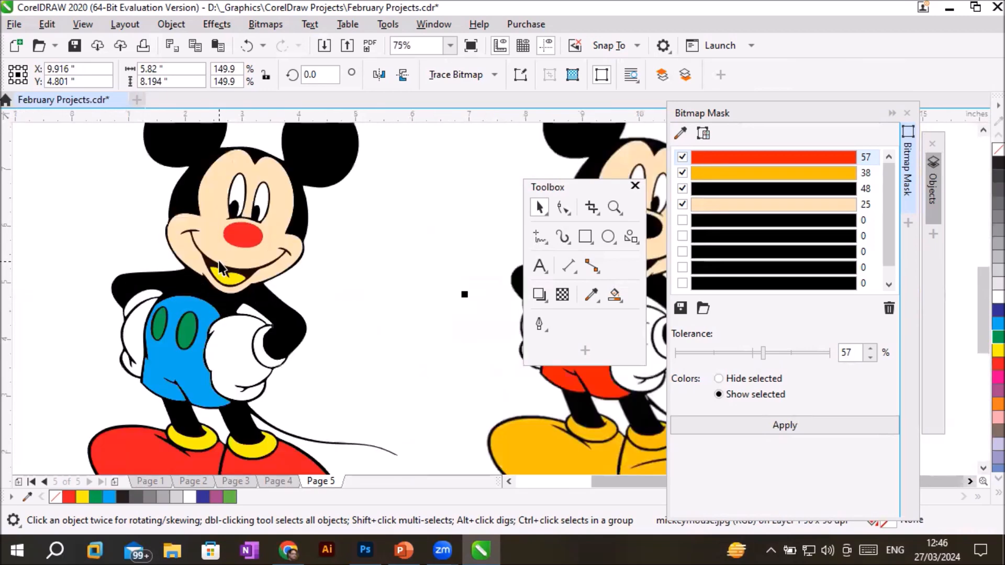
pyautogui.scroll(4, 222, 268)
pyautogui.scroll(6, 183, 242)
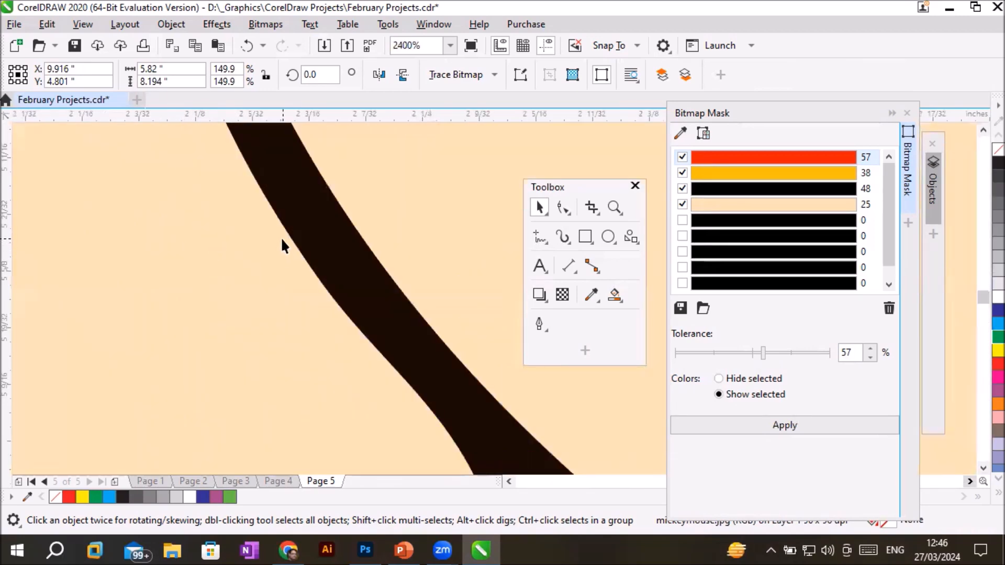
pyautogui.scroll(2, 281, 239)
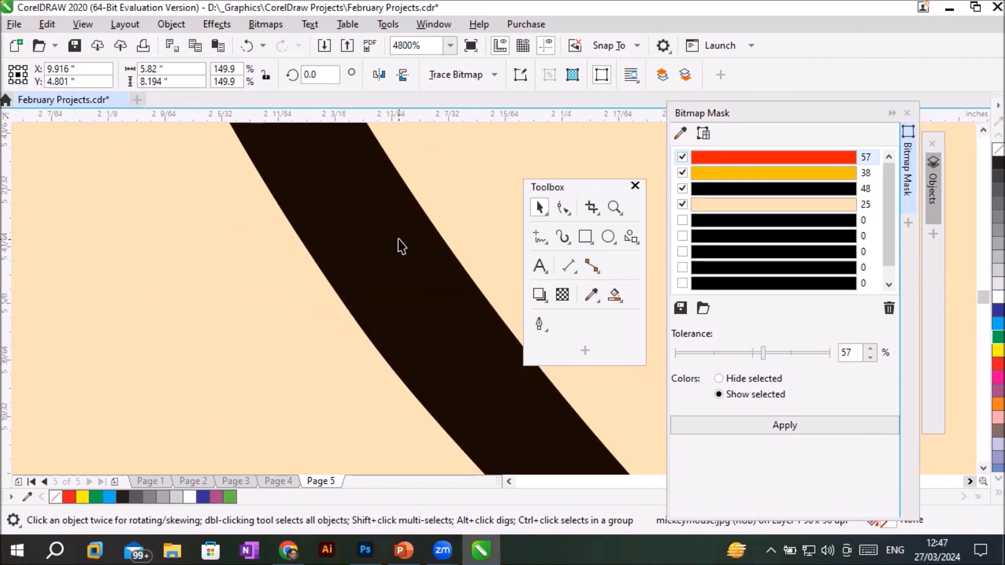
pyautogui.scroll(-5, 398, 239)
pyautogui.scroll(-6, 398, 238)
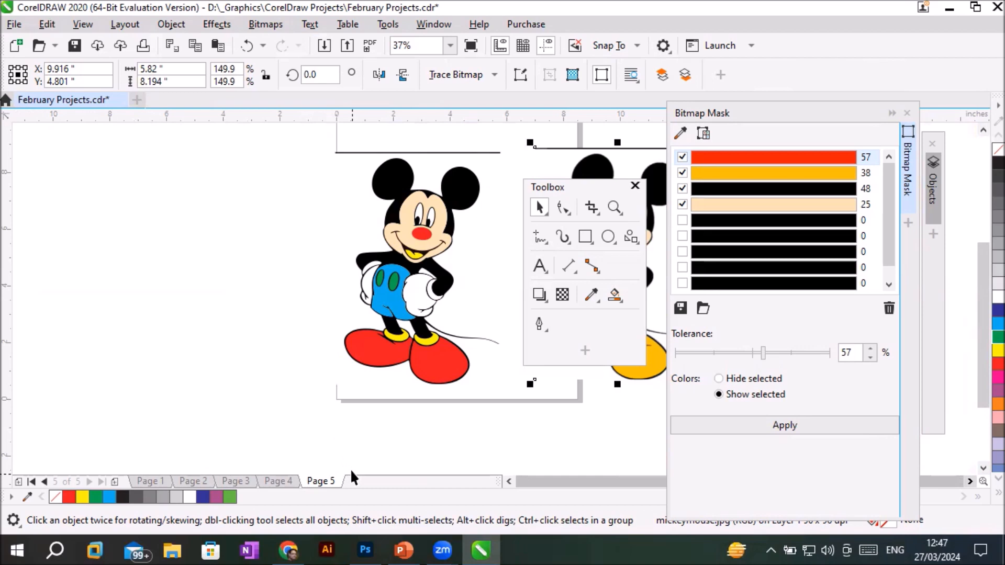
# Step: Try to reshape the traced figure's front shoe by moving its upper-right edge outward with the Shape tool
pyautogui.moveTo(371, 551)
pyautogui.scroll(4, 456, 352)
pyautogui.click(448, 352)
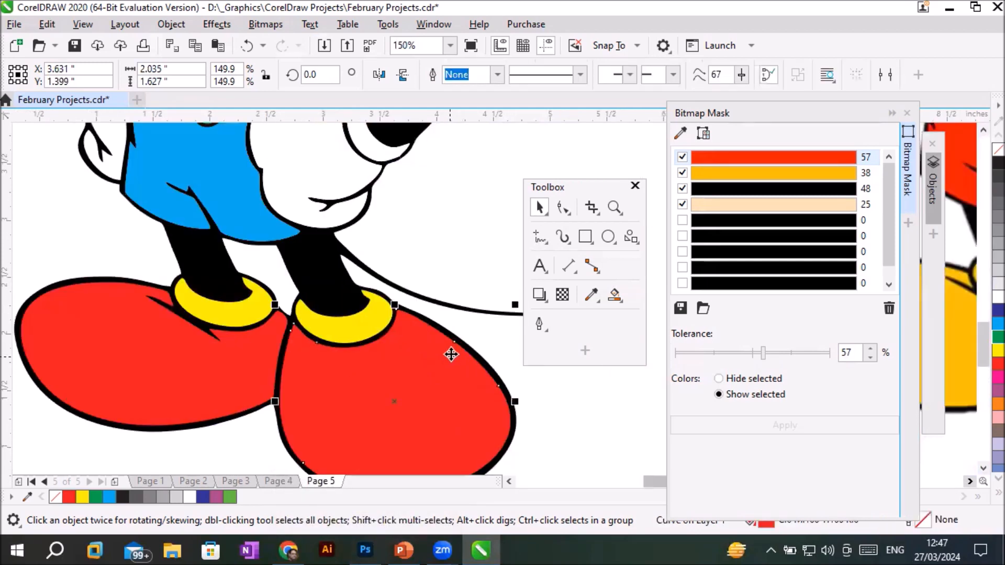
pyautogui.click(561, 209)
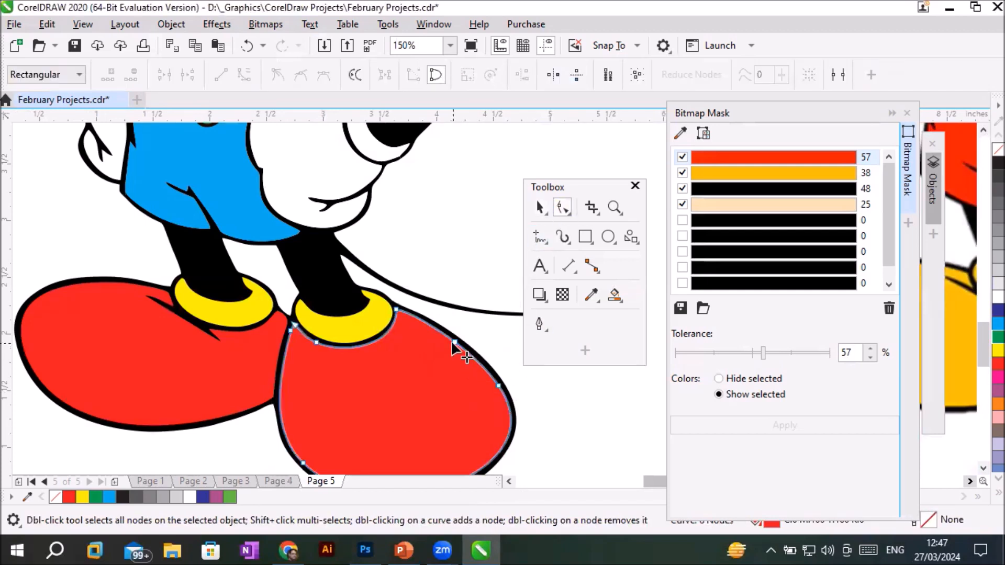
pyautogui.moveTo(454, 342); pyautogui.dragTo(480, 327)
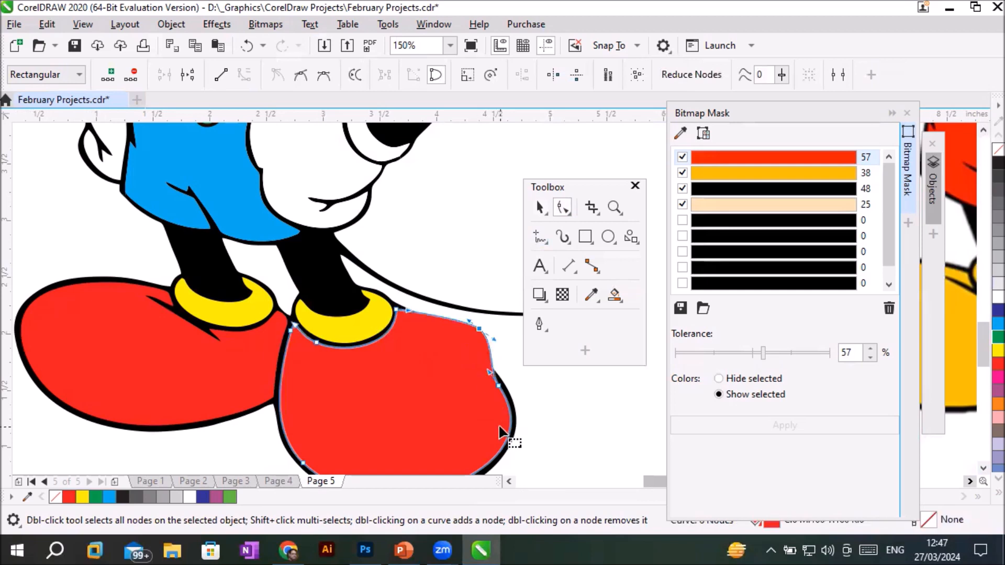
pyautogui.moveTo(505, 426); pyautogui.dragTo(534, 431)
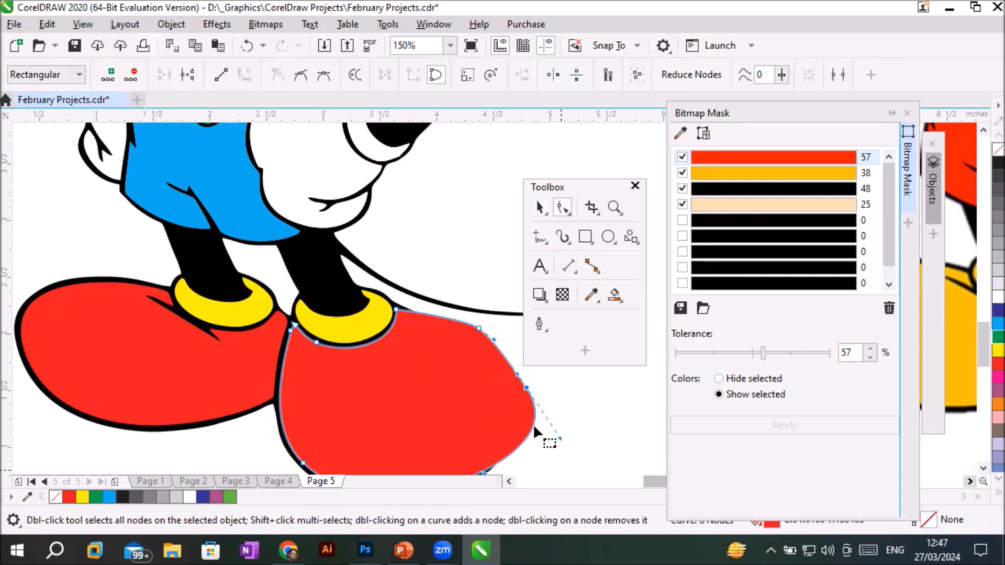
pyautogui.scroll(-4, 386, 323)
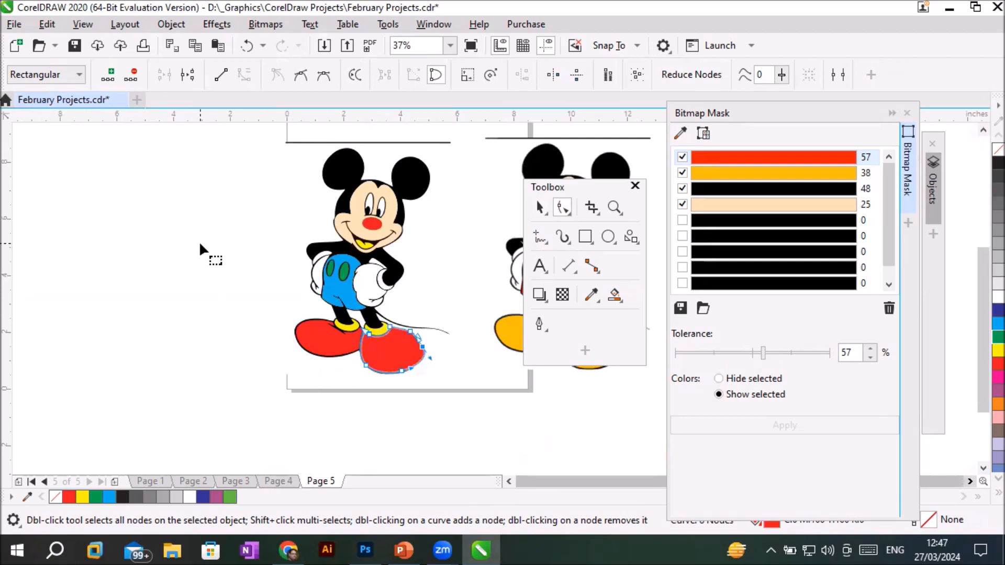
# Step: Undo the node edits on the front shoe
pyautogui.hotkey('ctrl', 'z')
pyautogui.hotkey('ctrl', 'z')
pyautogui.hotkey('ctrl', 'z')
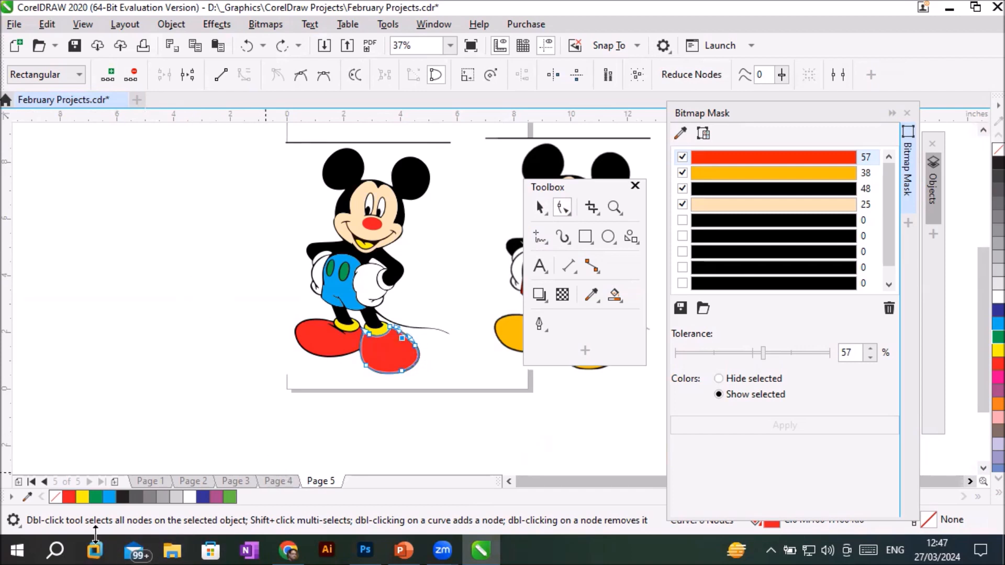
# Step: Switch to File Explorer and open the Images folder inside _Graphics on Local Disk (D:)
pyautogui.click(179, 544)
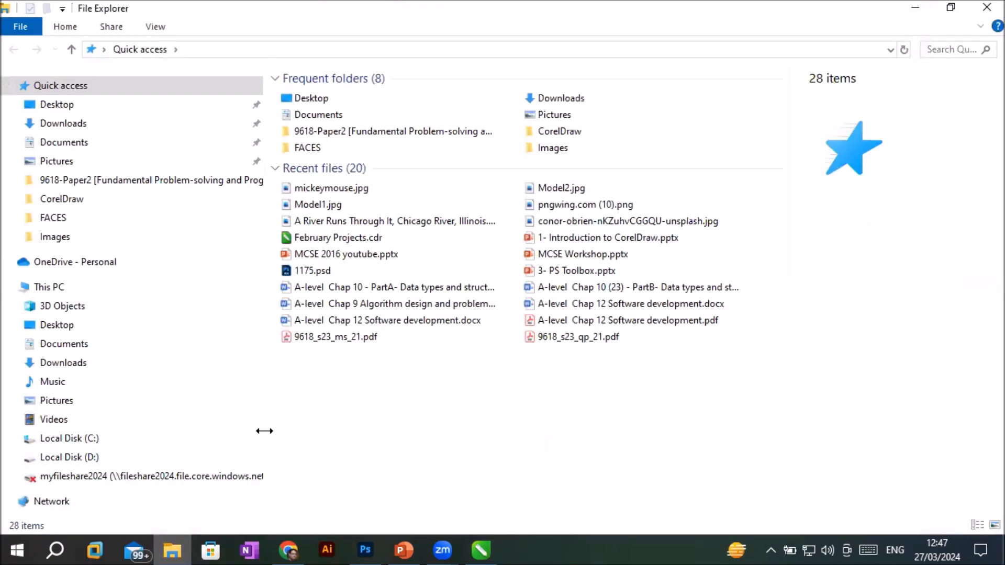
pyautogui.click(55, 289)
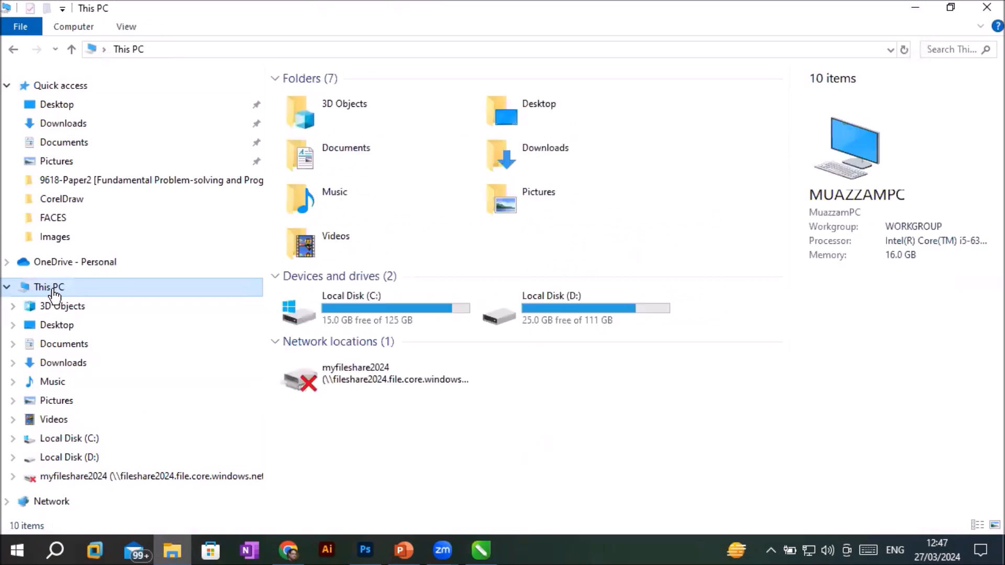
pyautogui.doubleClick(531, 303)
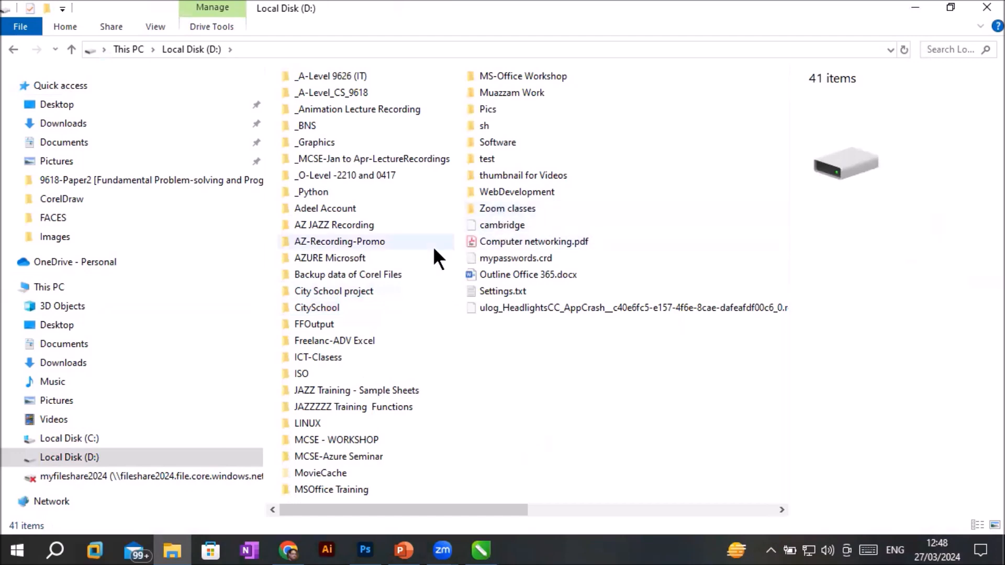
pyautogui.doubleClick(317, 142)
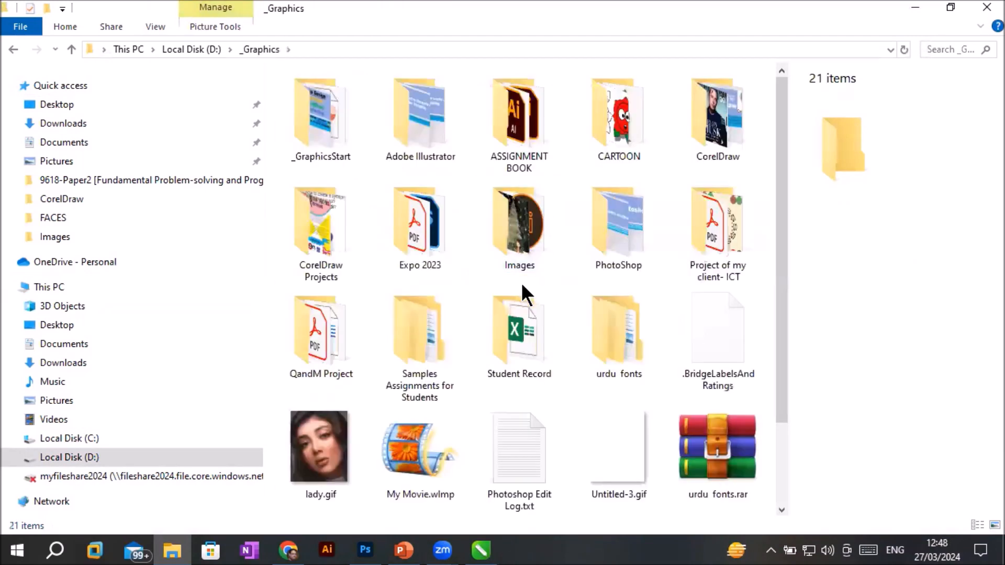
pyautogui.scroll(-2, 521, 285)
pyautogui.doubleClick(519, 118)
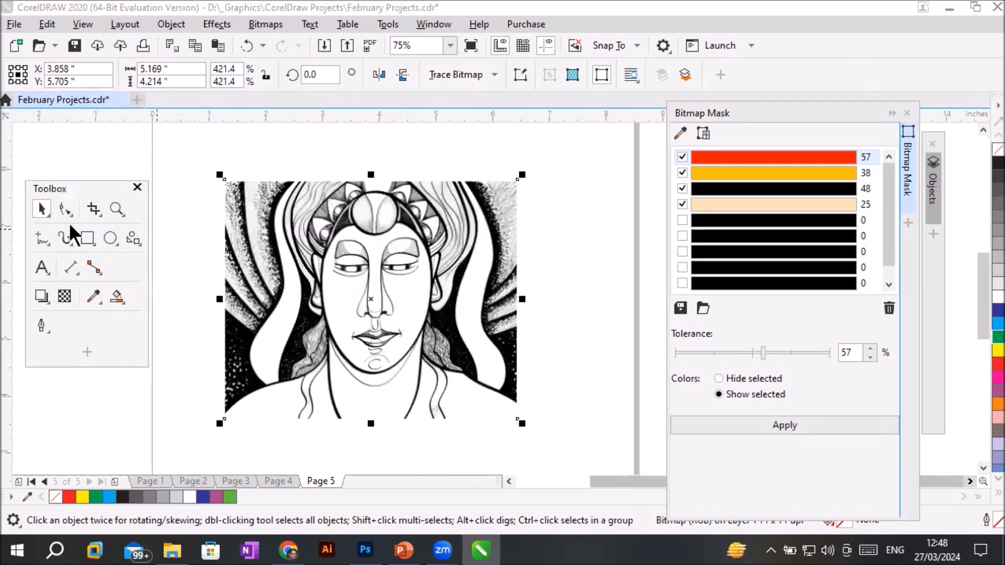
# Step: Start an Outline Trace of the portrait bitmap using the Line Art image type
pyautogui.click(255, 26)
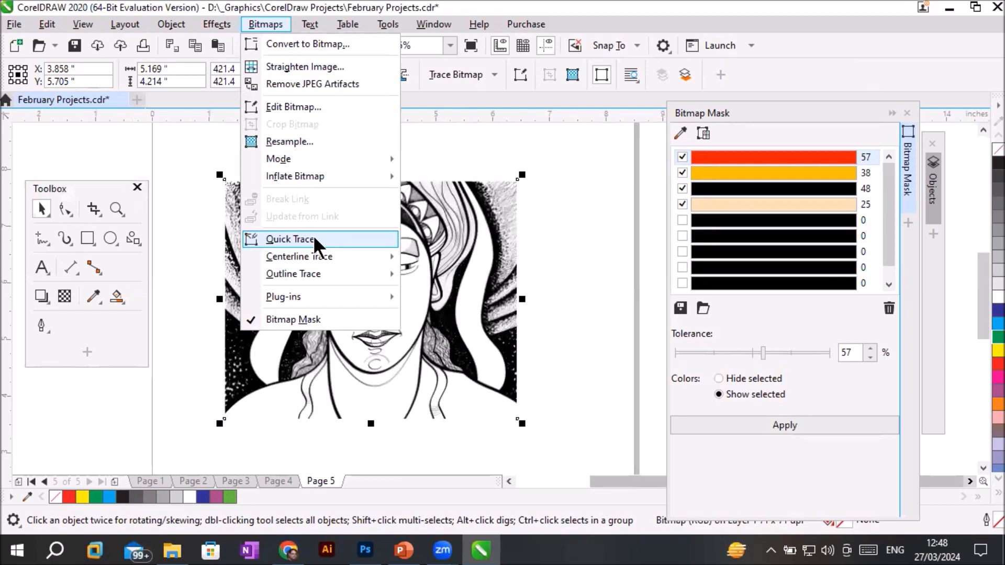
pyautogui.moveTo(312, 259)
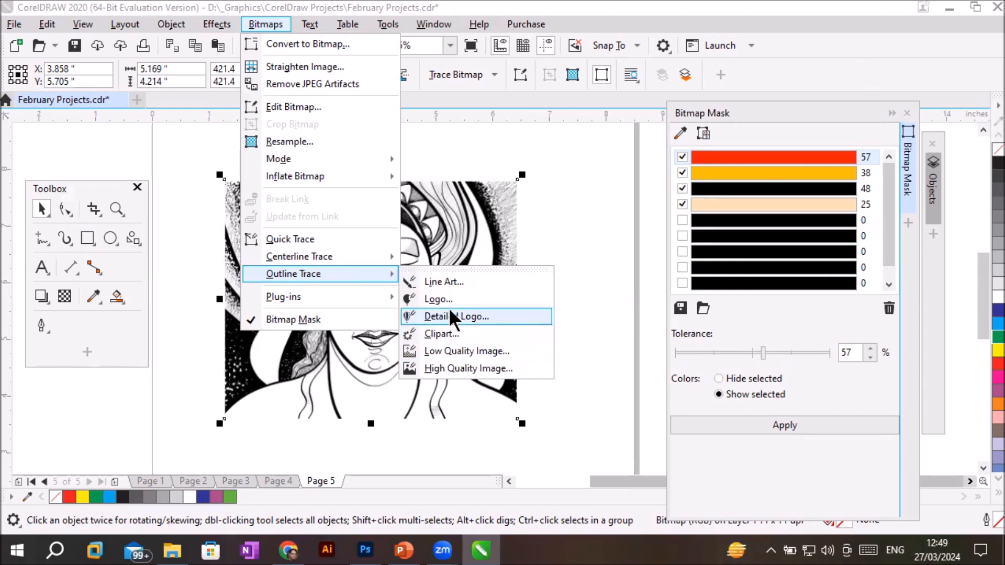
pyautogui.click(459, 281)
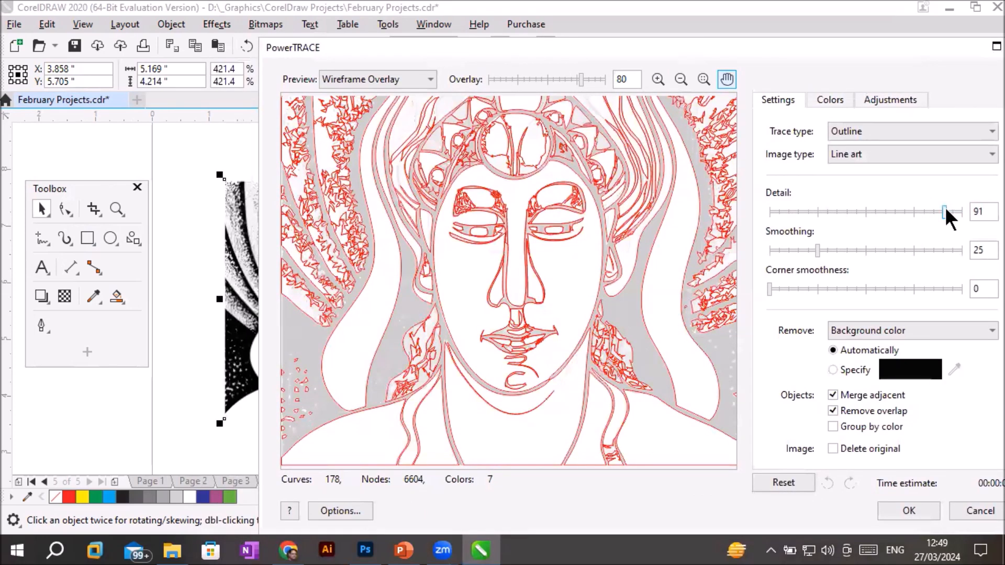
# Step: Try lower trace detail levels down to 0, and finish with the detail set to 97
pyautogui.moveTo(945, 210); pyautogui.dragTo(828, 210)
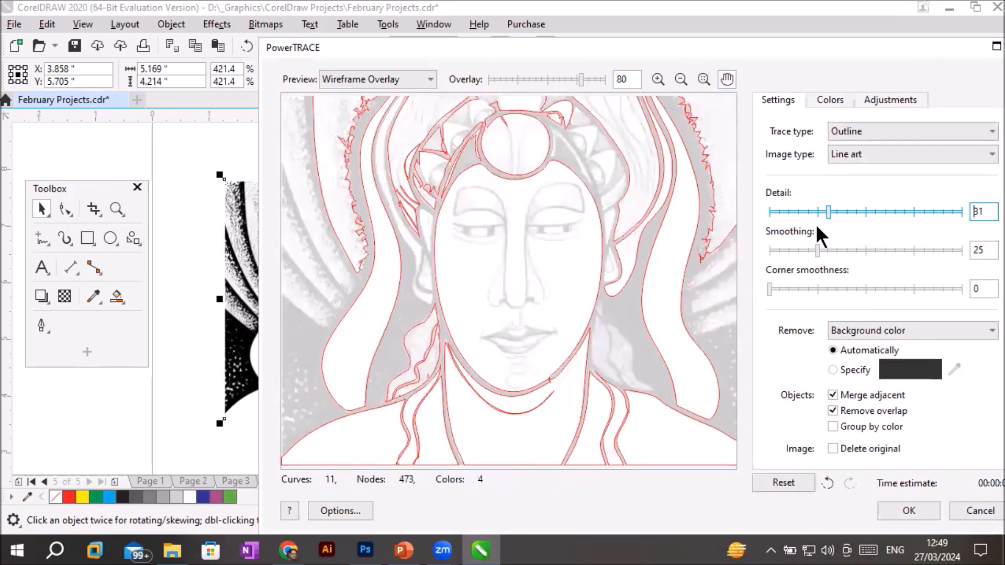
pyautogui.moveTo(829, 210); pyautogui.dragTo(764, 208)
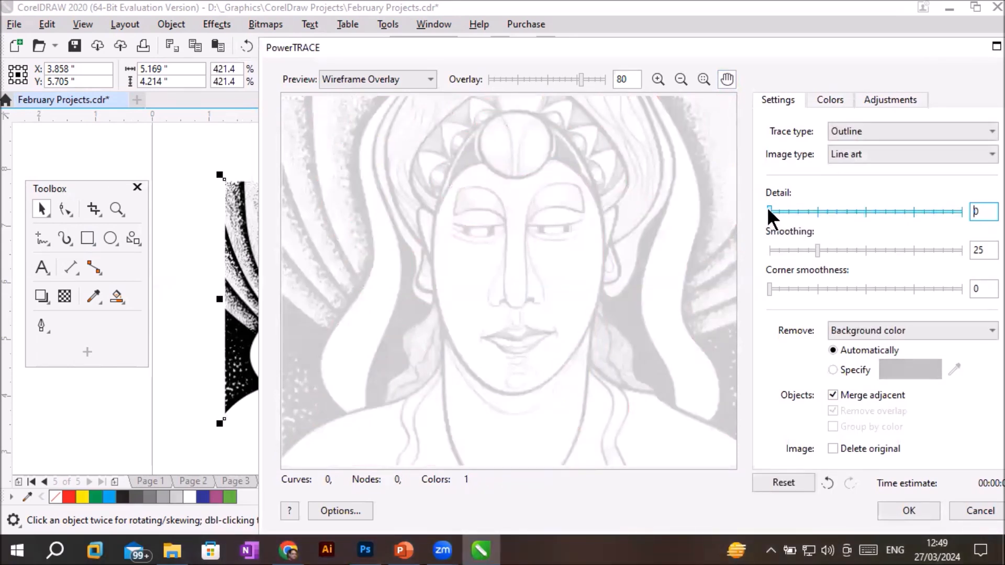
pyautogui.moveTo(772, 208); pyautogui.dragTo(893, 212)
pyautogui.moveTo(953, 218); pyautogui.dragTo(955, 219)
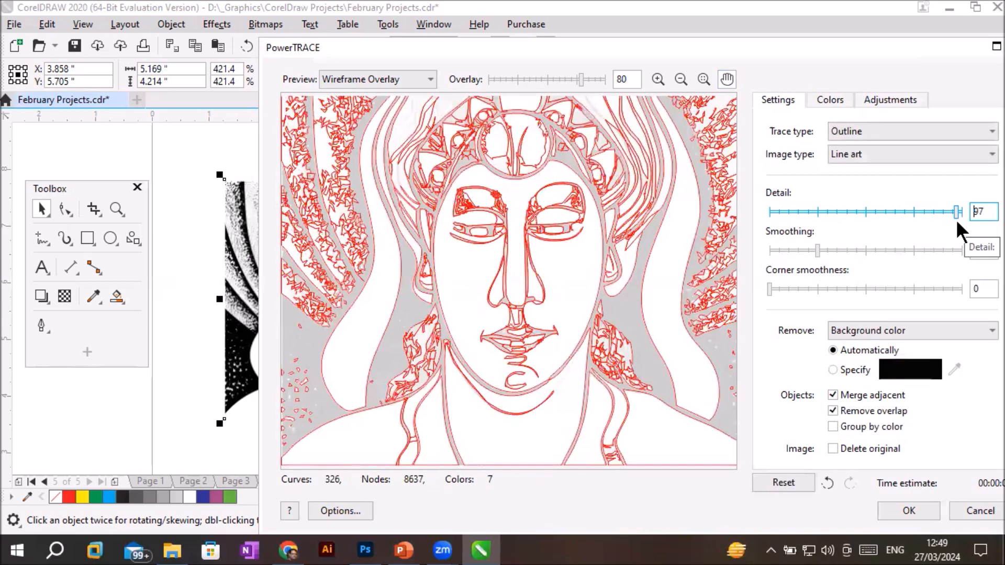
# Step: Set the trace's smoothing to 4 and its corner smoothness to 51
pyautogui.moveTo(816, 249); pyautogui.dragTo(908, 249)
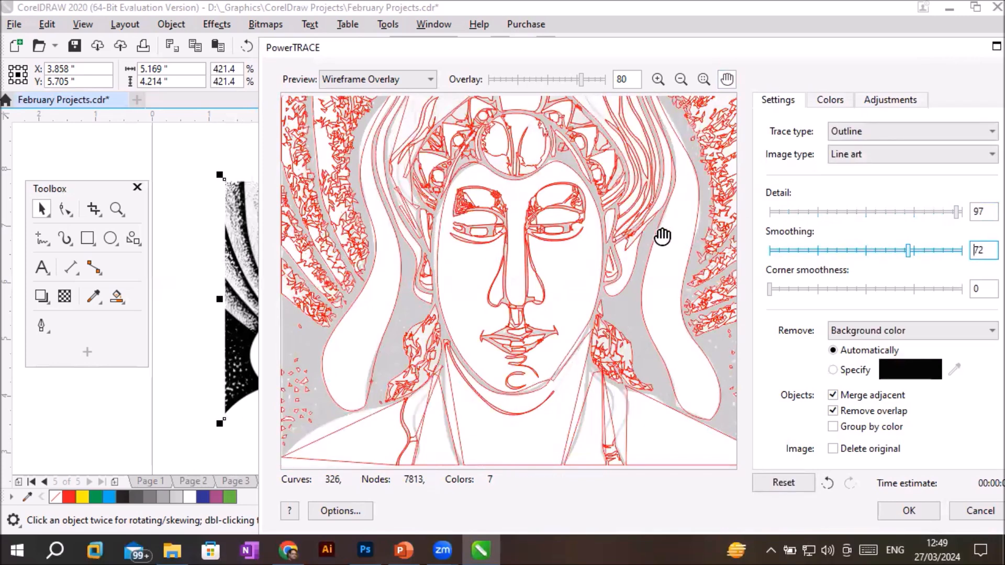
pyautogui.moveTo(909, 246); pyautogui.dragTo(780, 242)
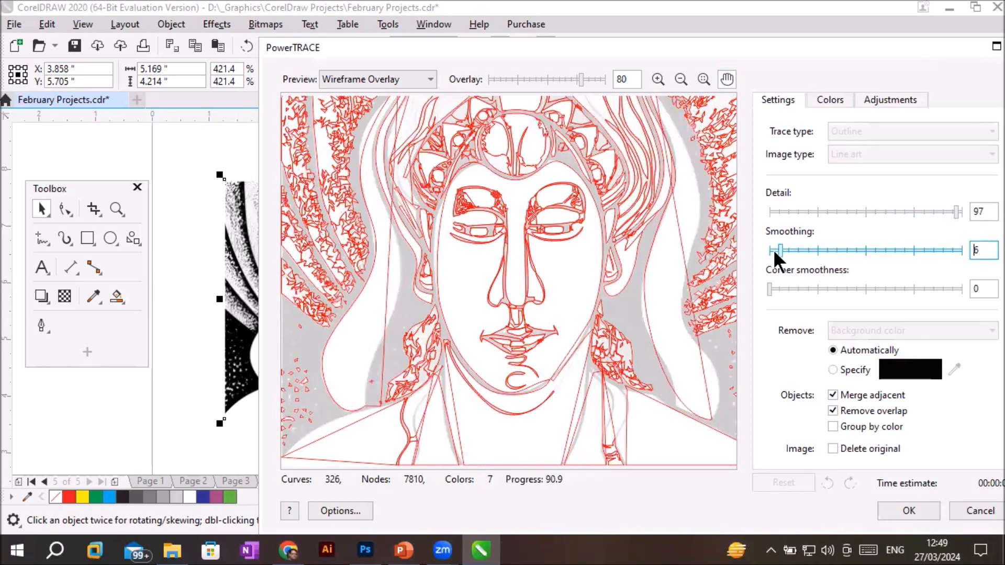
pyautogui.click(775, 250)
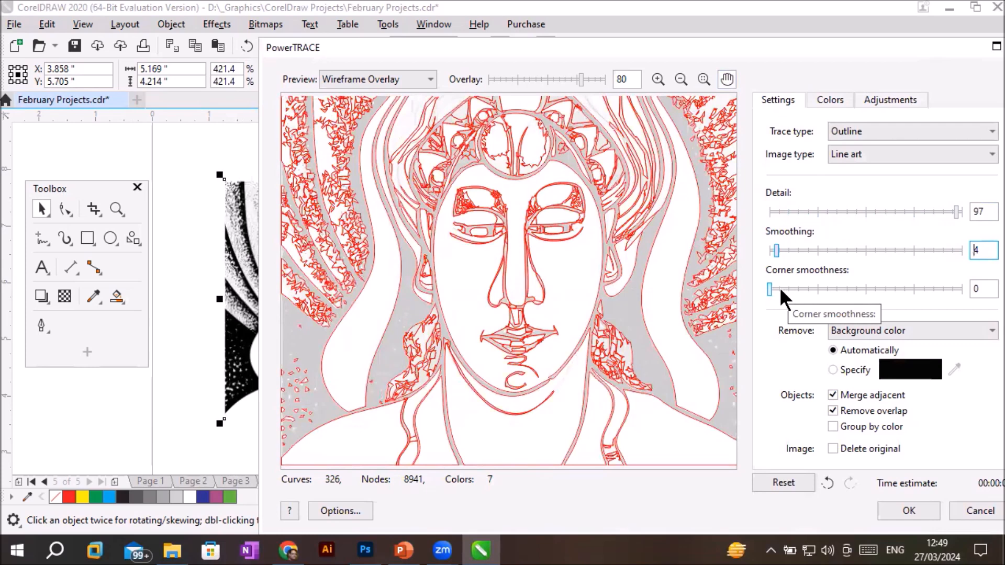
pyautogui.moveTo(770, 290); pyautogui.dragTo(869, 291)
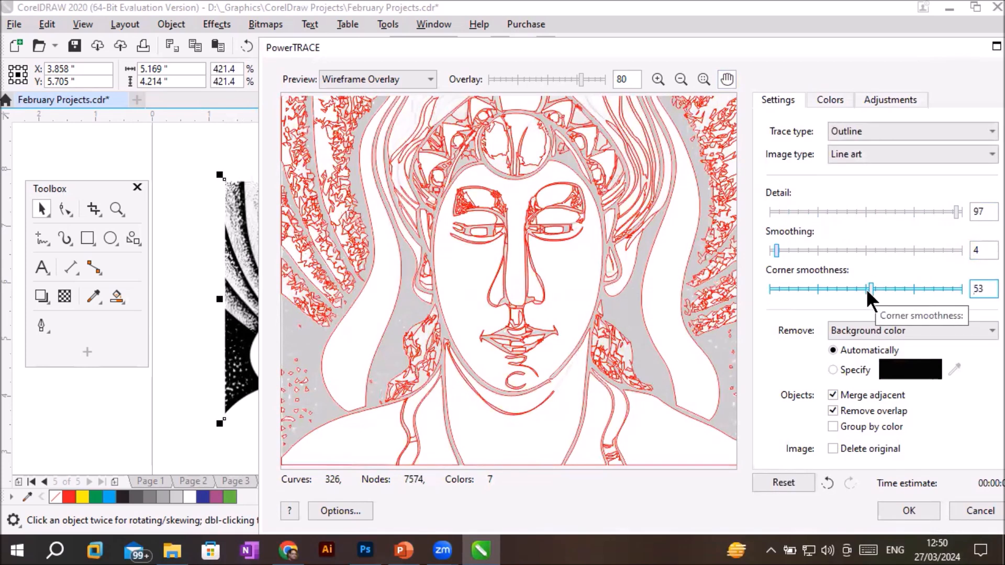
pyautogui.click(867, 289)
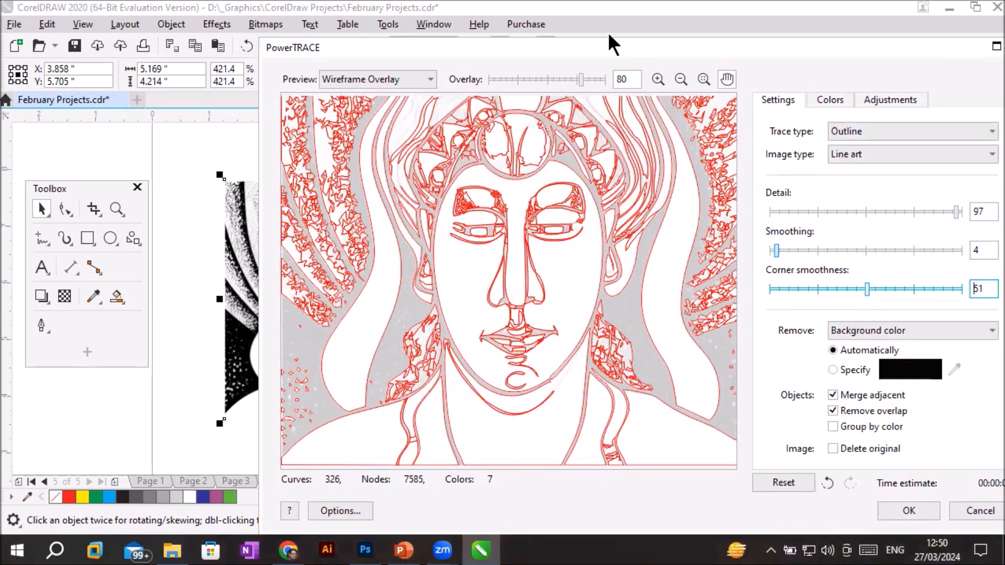
# Step: Enable grouping by color and deletion of the original image, keep background color removal, and apply the trace
pyautogui.doubleClick(578, 45)
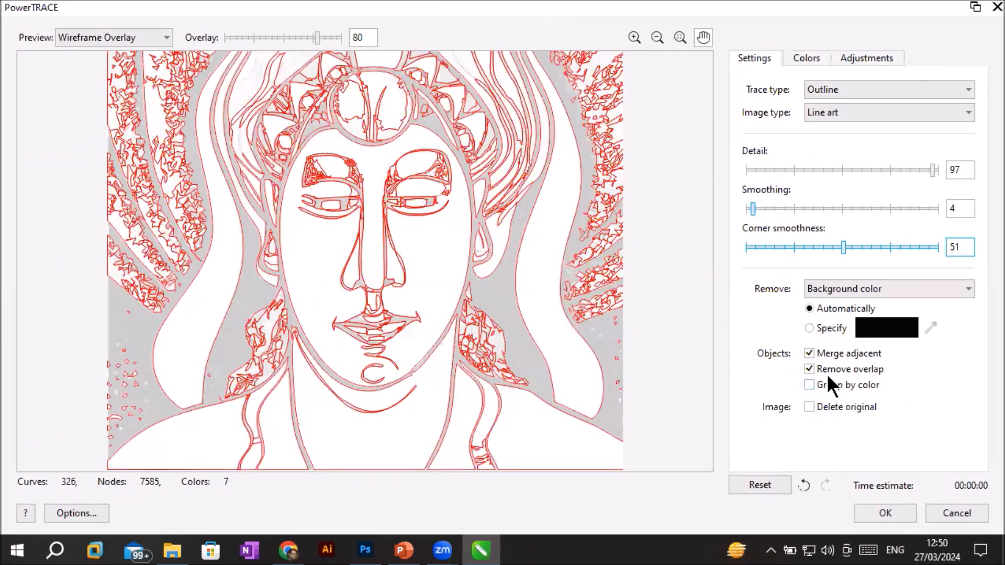
pyautogui.click(853, 289)
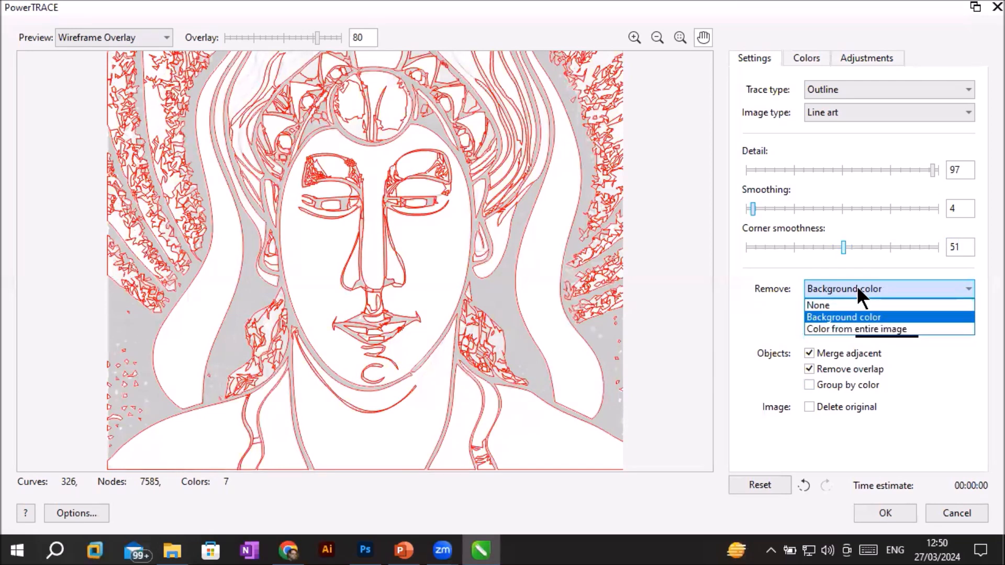
pyautogui.click(856, 286)
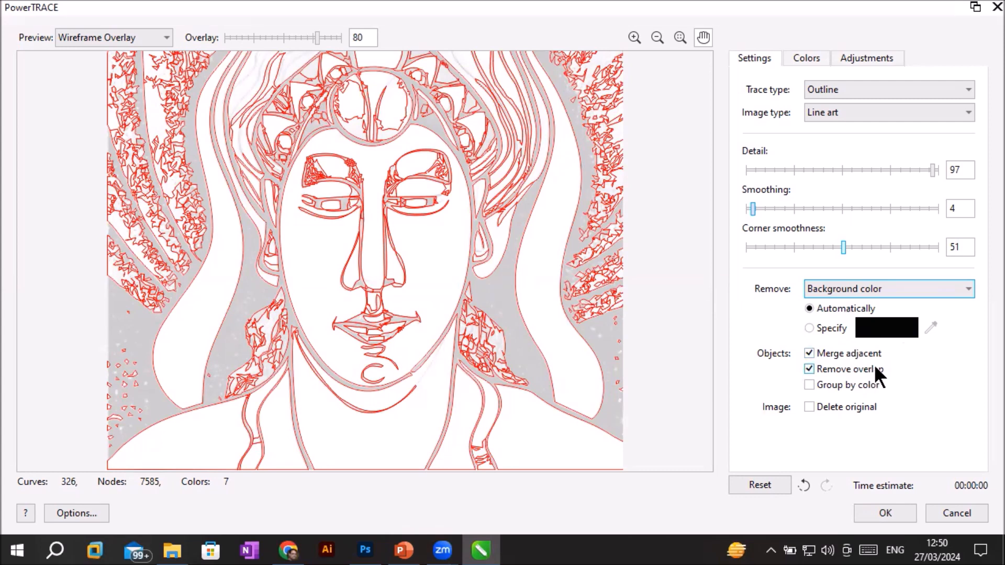
pyautogui.click(823, 407)
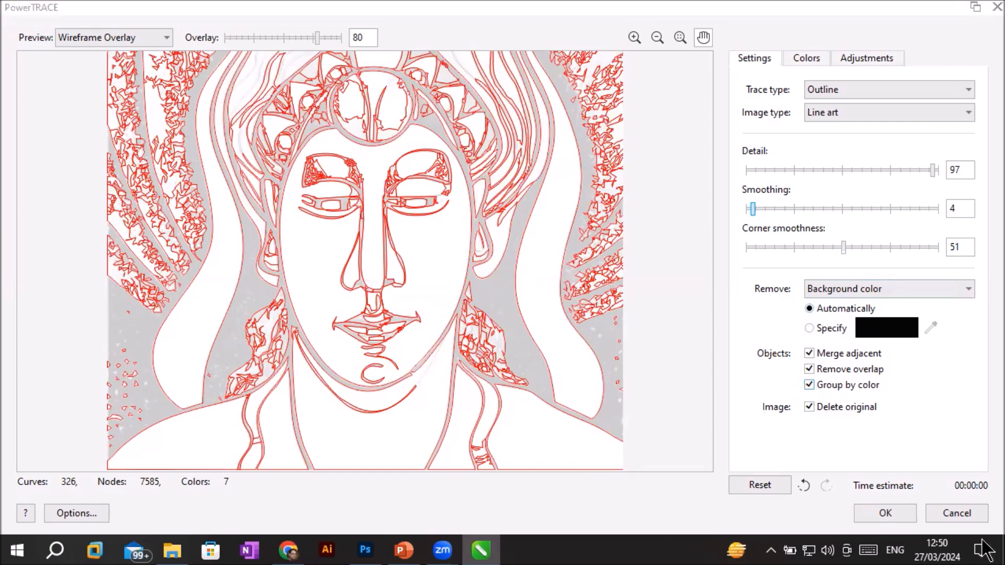
pyautogui.click(883, 513)
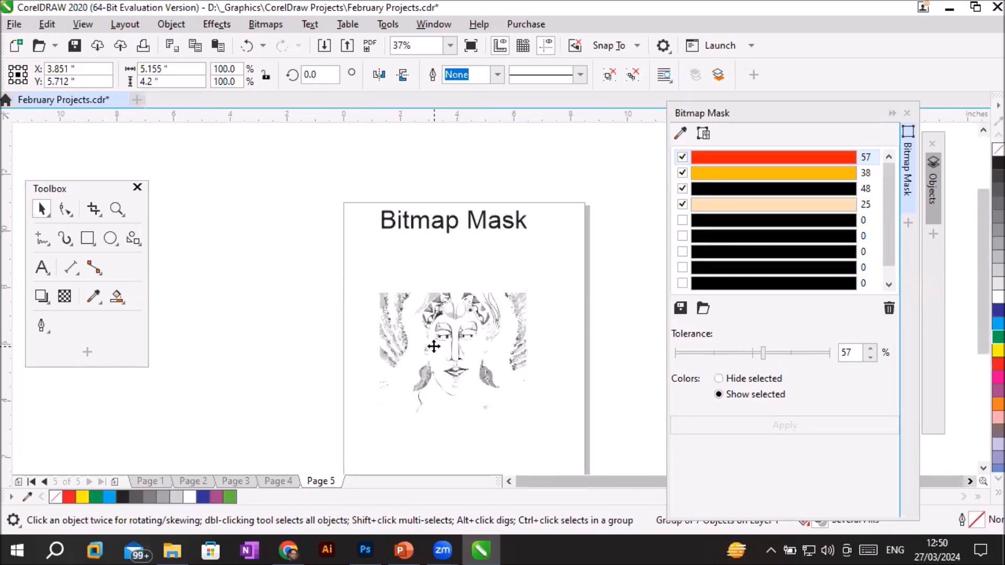
# Step: Move the traced portrait group off the page and back to about X 4.242, Y 5.655 inches
pyautogui.moveTo(430, 350); pyautogui.dragTo(236, 276)
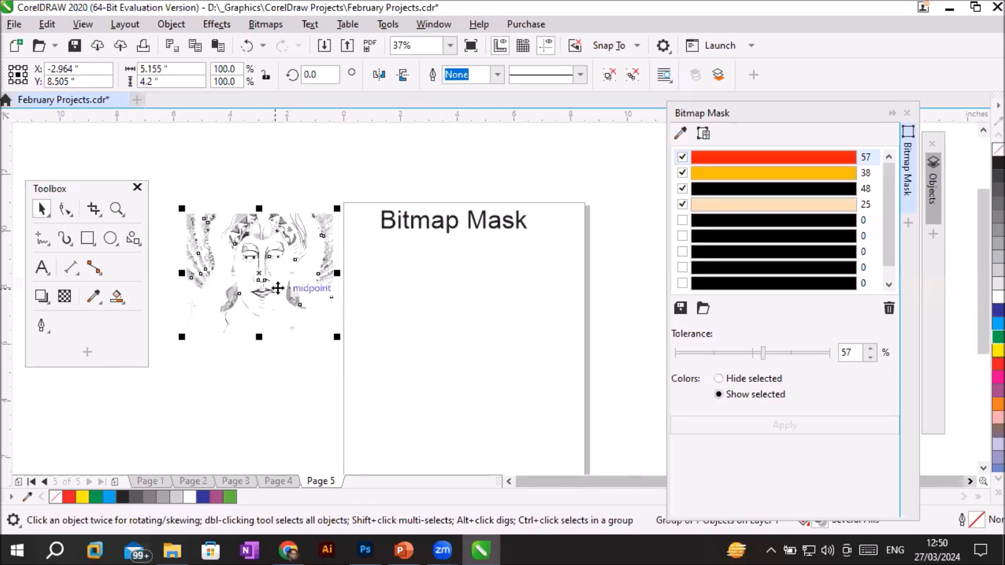
pyautogui.moveTo(340, 316); pyautogui.dragTo(539, 362)
pyautogui.scroll(1, 539, 357)
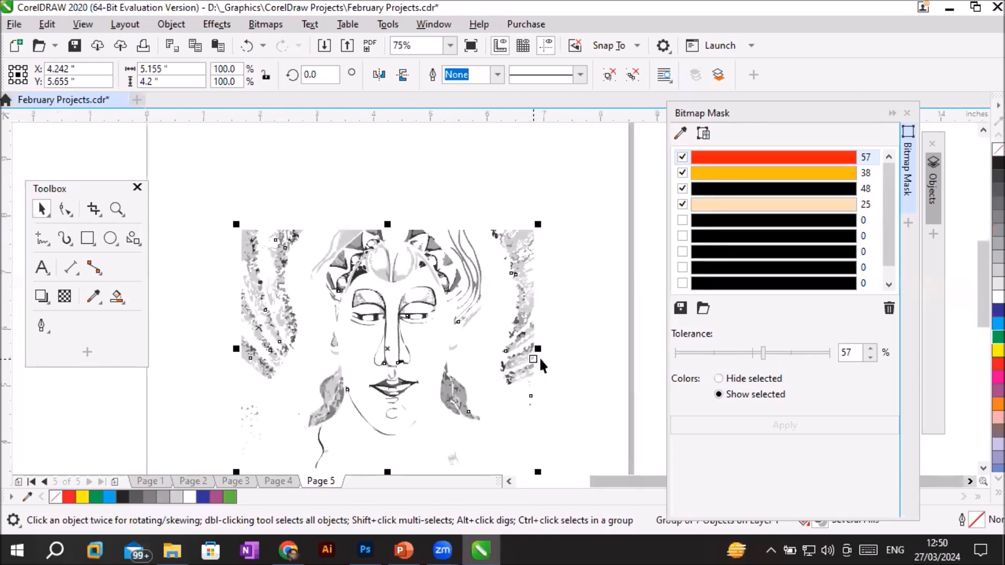
pyautogui.rightClick(413, 336)
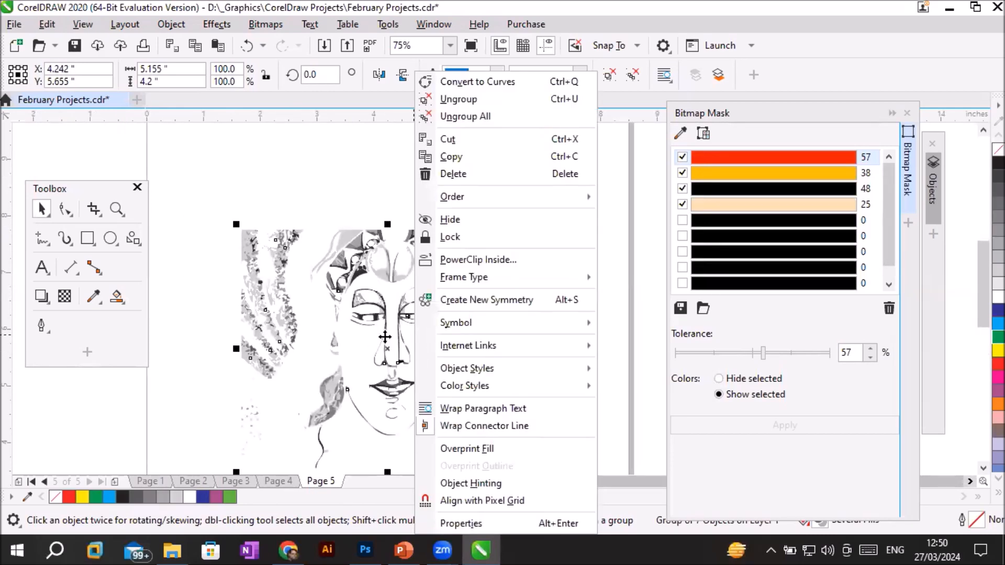
pyautogui.click(384, 337)
pyautogui.rightClick(388, 338)
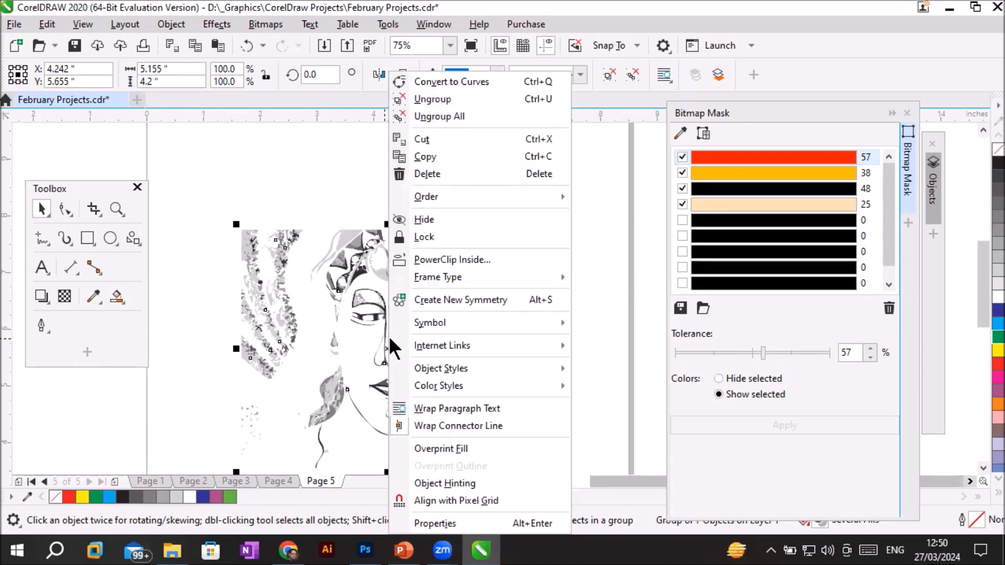
pyautogui.click(369, 339)
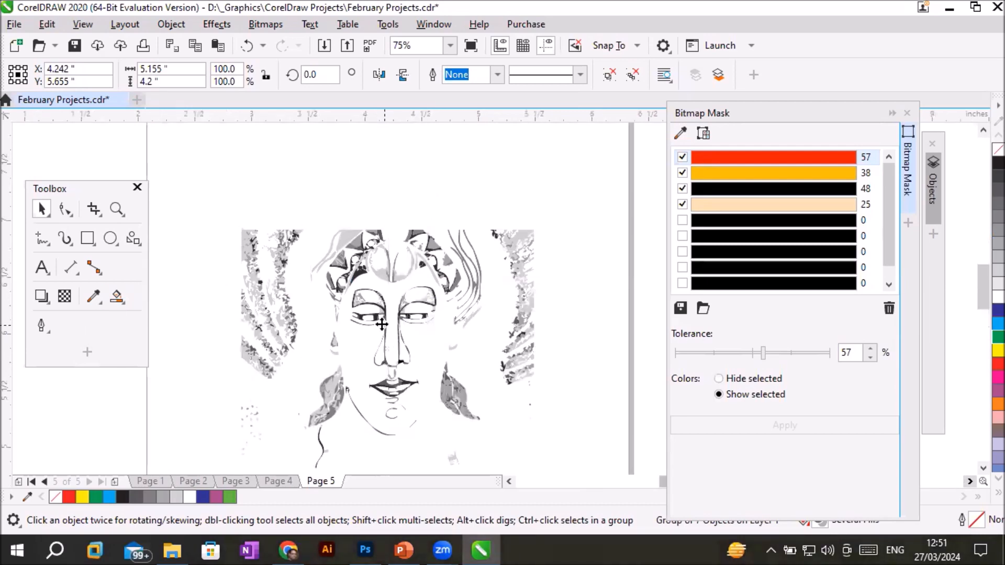
# Step: Try green Smart Fill on the portrait's eye areas, undo the fills covering the face, and keep only the left upper eyelid filled
pyautogui.scroll(3, 367, 320)
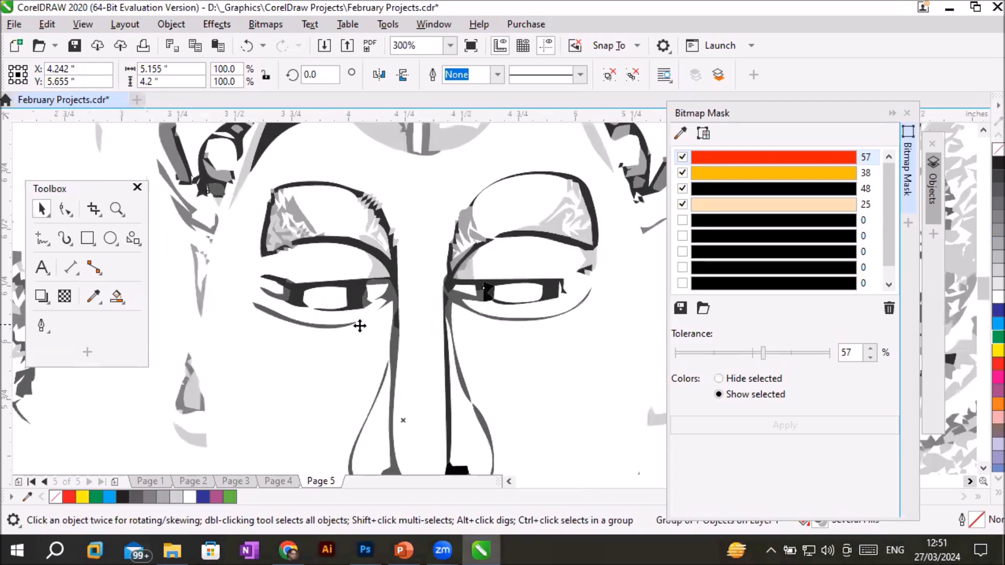
pyautogui.click(115, 296)
pyautogui.click(327, 298)
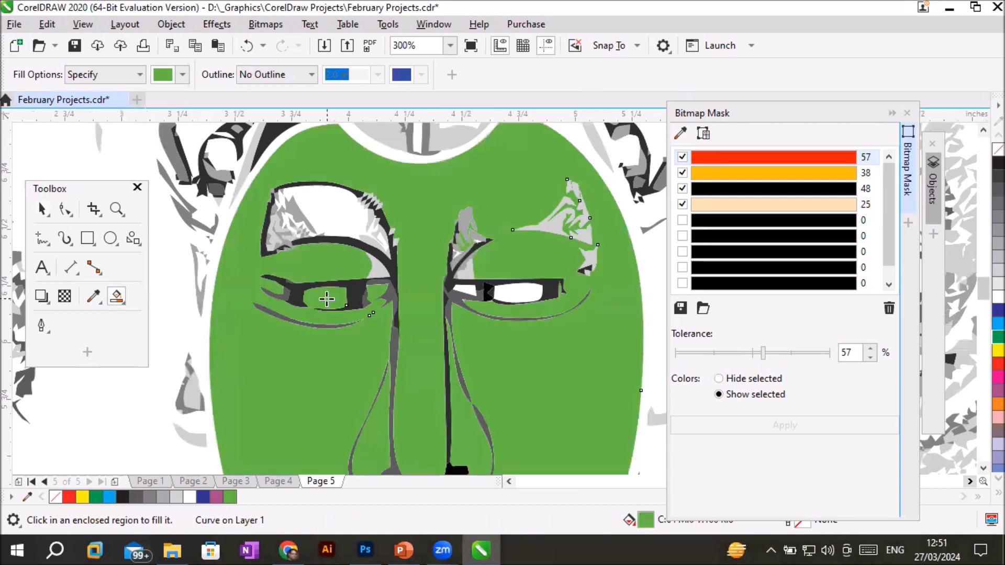
pyautogui.hotkey('ctrl', 'z')
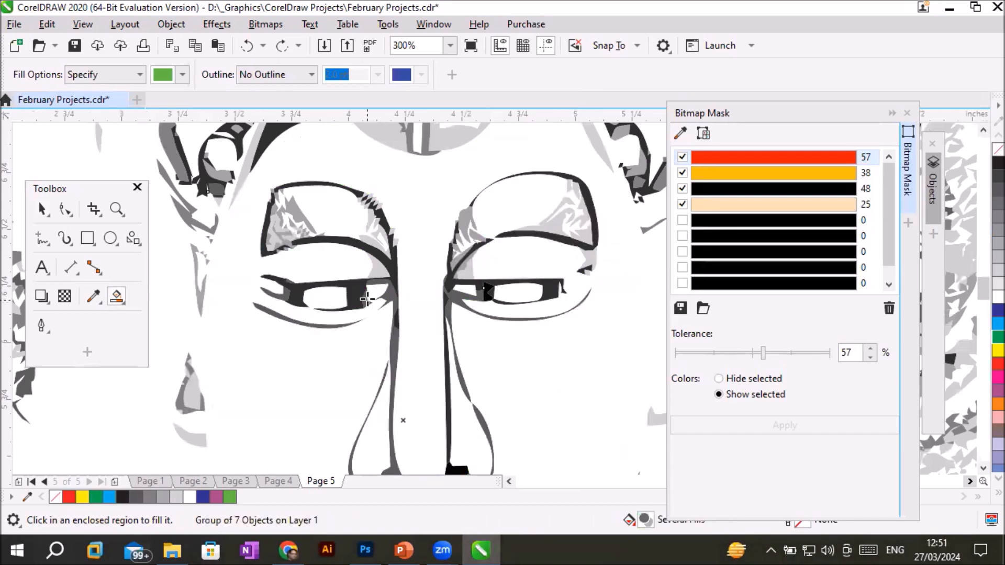
pyautogui.click(333, 207)
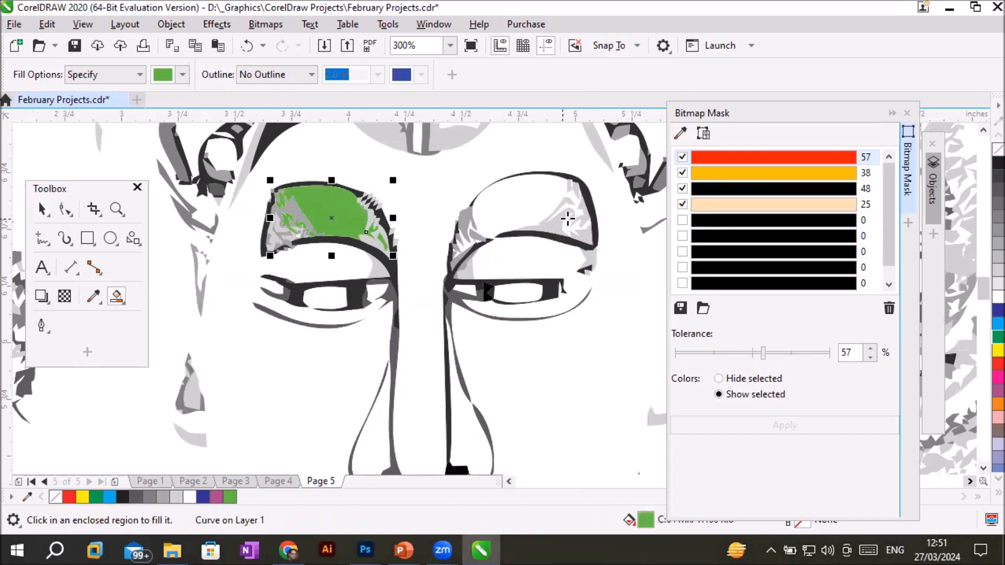
pyautogui.click(540, 338)
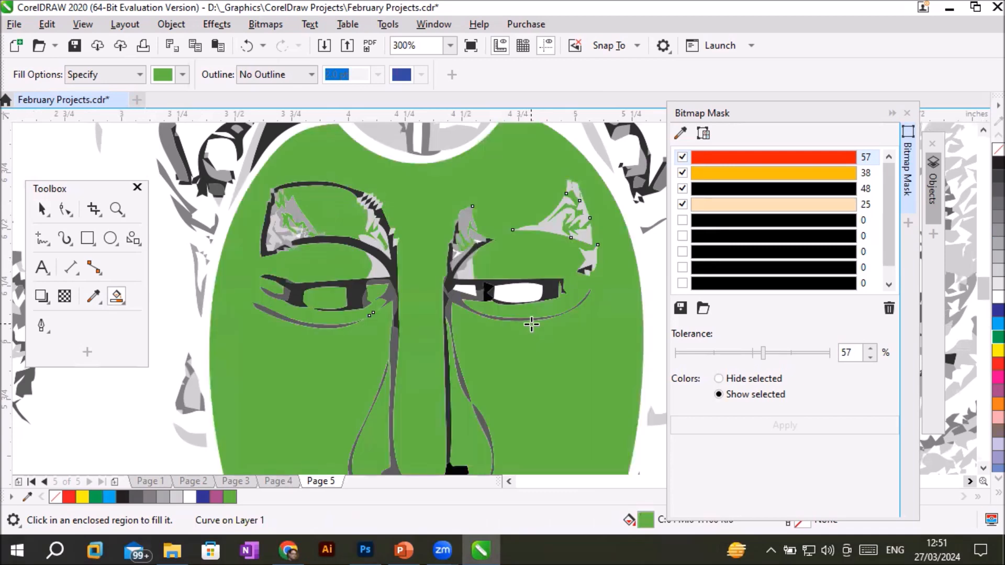
pyautogui.hotkey('ctrl', 'z')
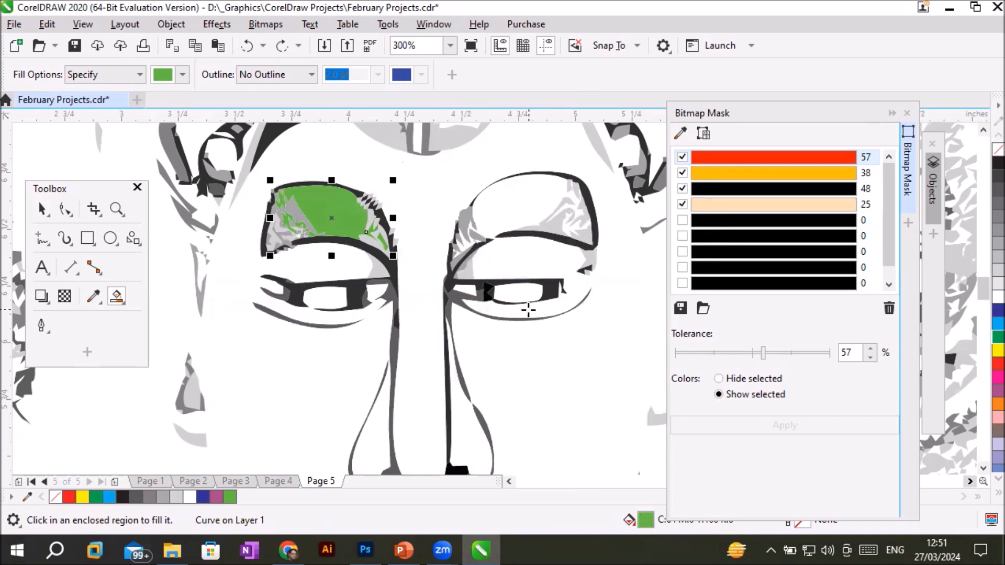
# Step: Move the traced portrait group about 2.8 inches to the left, leaving the green eyelid shape in place
pyautogui.scroll(-2, 526, 310)
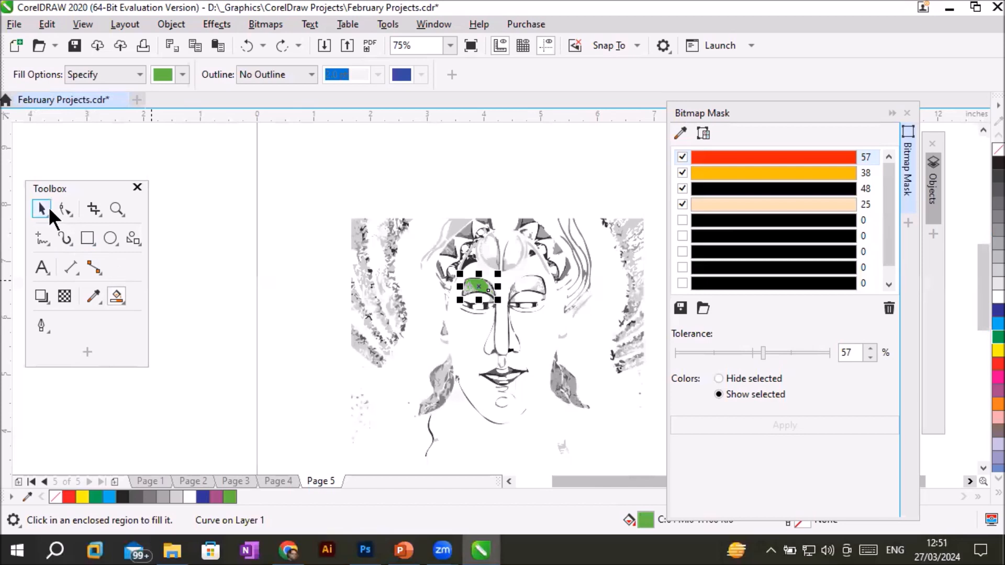
pyautogui.click(62, 208)
pyautogui.click(383, 262)
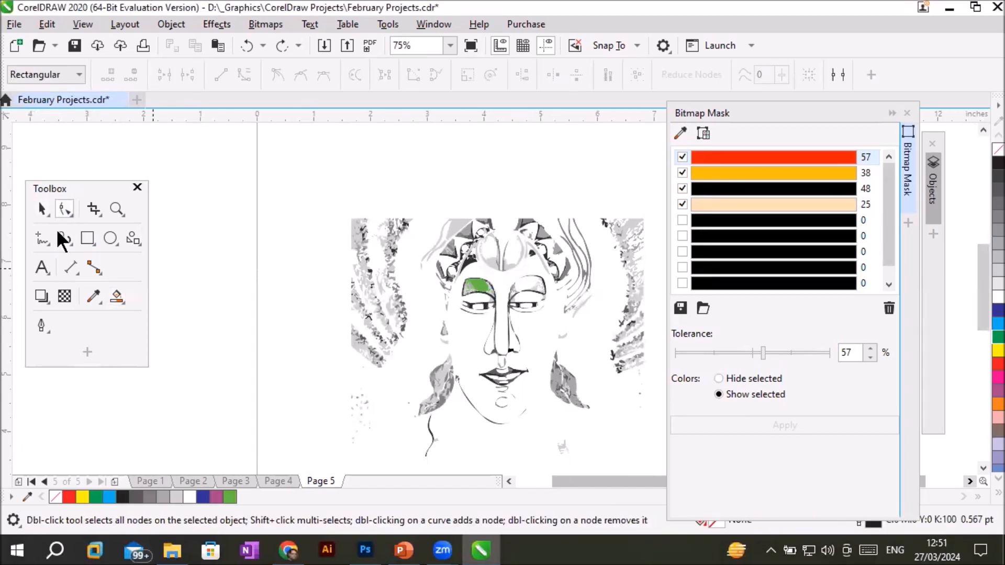
pyautogui.click(42, 210)
pyautogui.moveTo(557, 280); pyautogui.dragTo(399, 283)
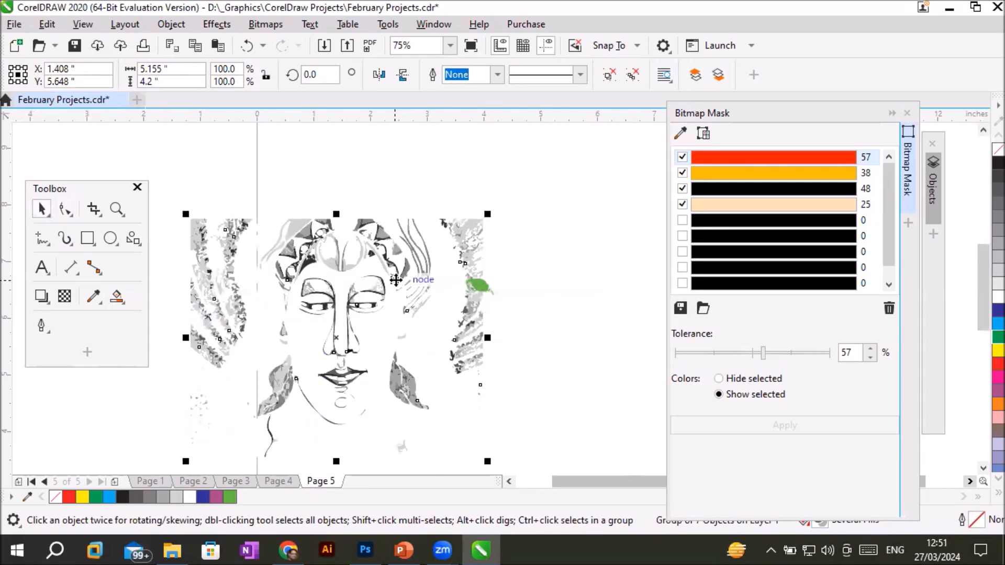
# Step: Ungroup all objects of the traced portrait and select a single curve at its right eye
pyautogui.rightClick(395, 281)
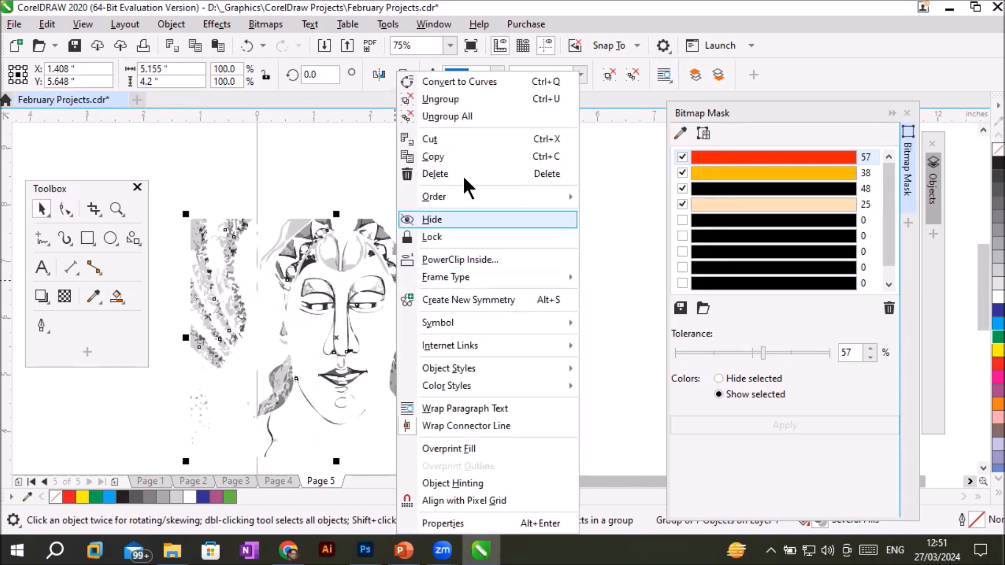
pyautogui.click(388, 232)
pyautogui.rightClick(385, 231)
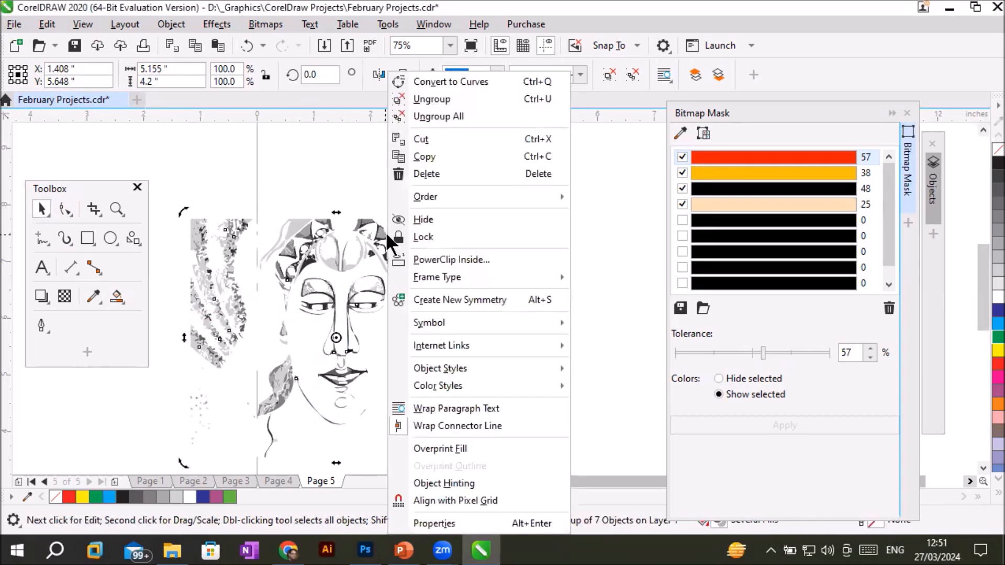
pyautogui.click(333, 270)
pyautogui.rightClick(332, 271)
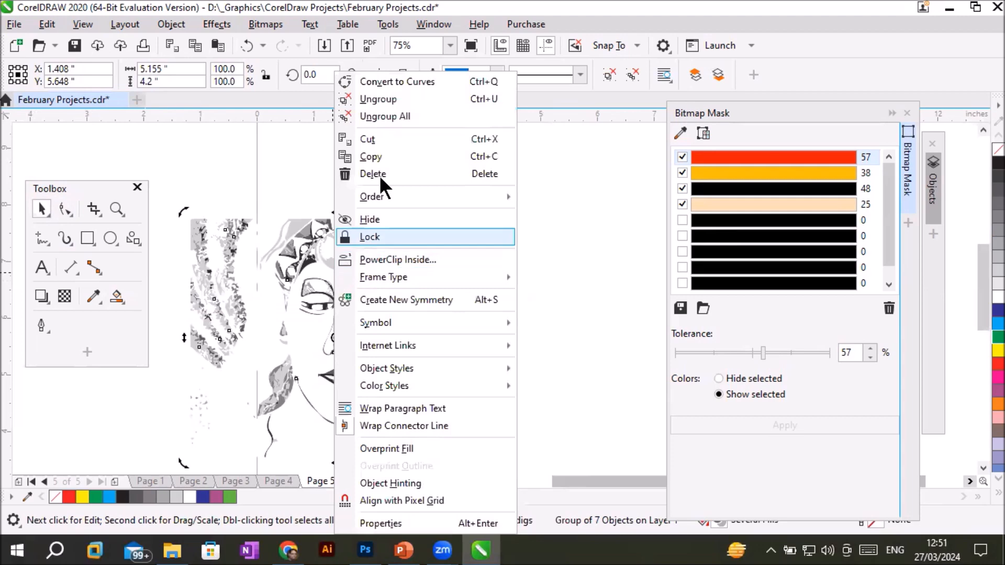
pyautogui.click(402, 112)
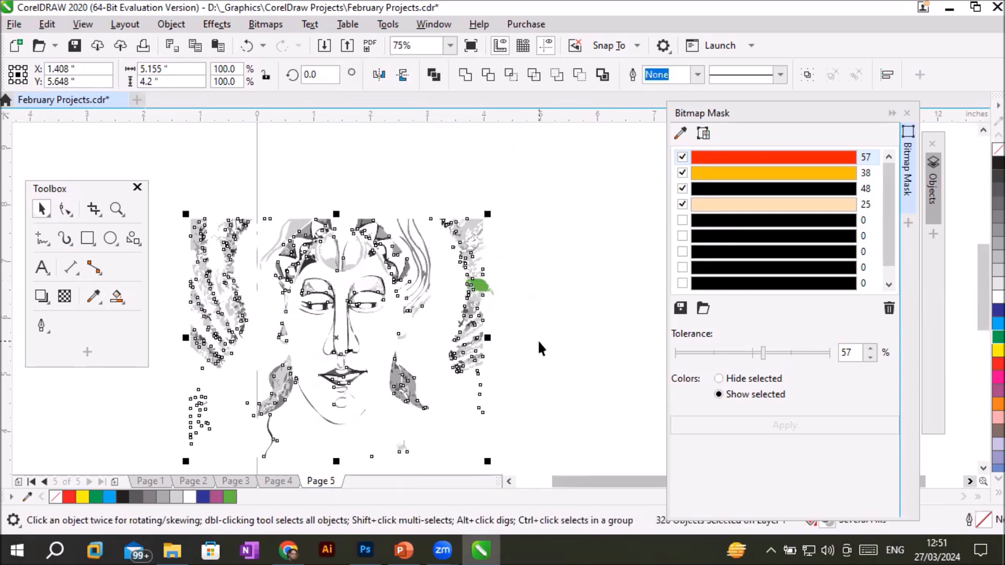
pyautogui.click(535, 342)
pyautogui.click(364, 308)
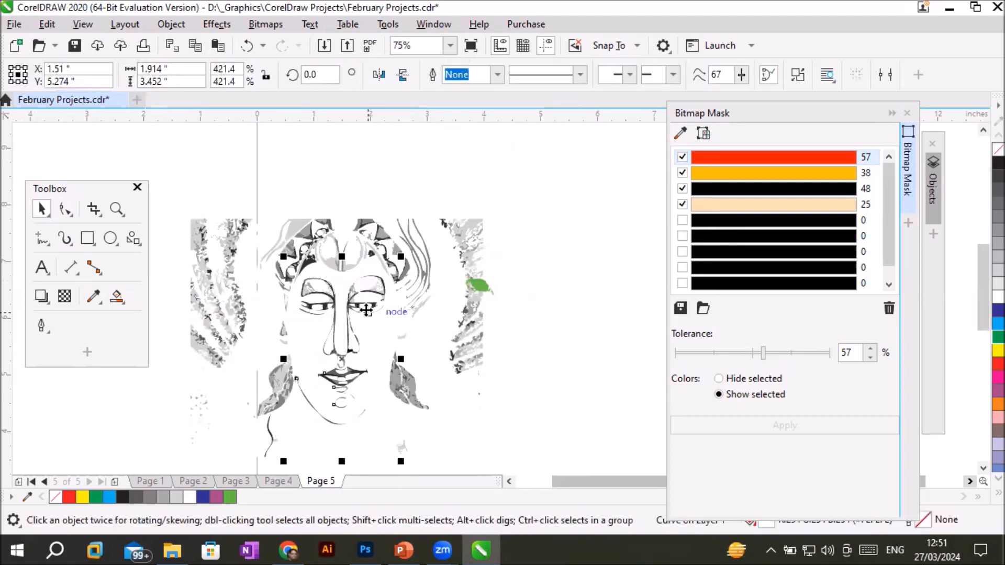
# Step: Select individual curves of the ungrouped portrait around the hair, earrings, face and eyes to examine how the trace is divided
pyautogui.click(474, 340)
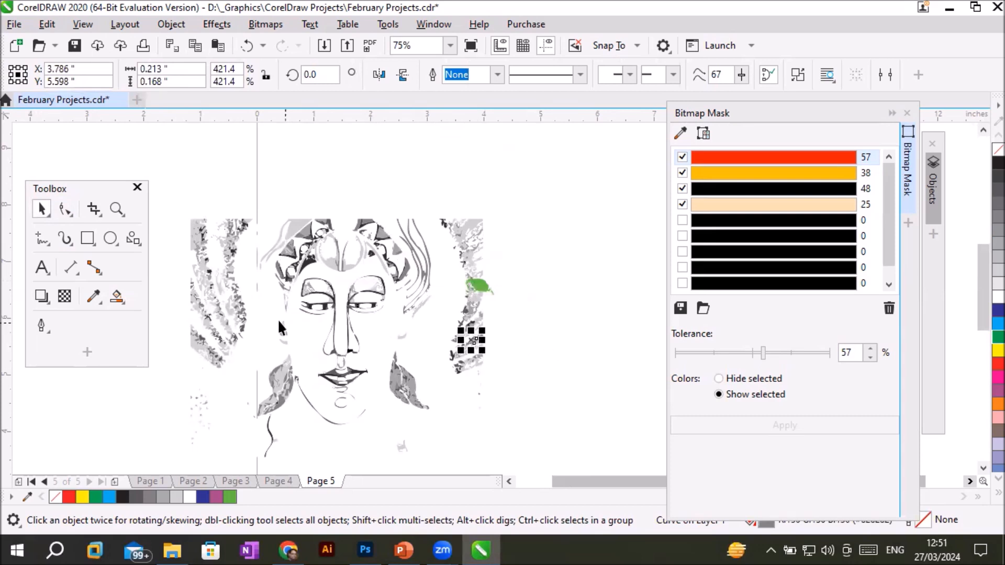
pyautogui.click(238, 298)
pyautogui.click(291, 380)
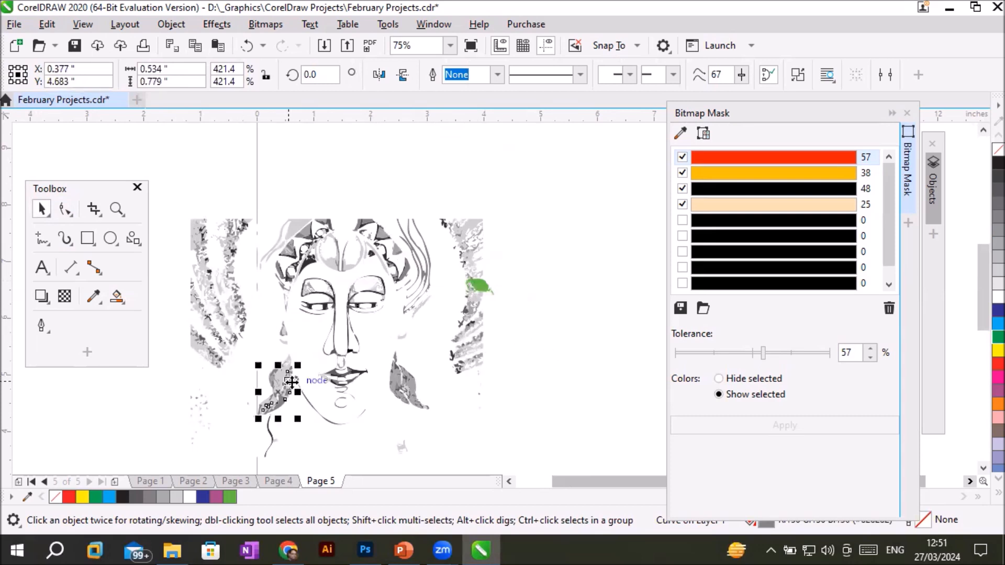
pyautogui.click(310, 401)
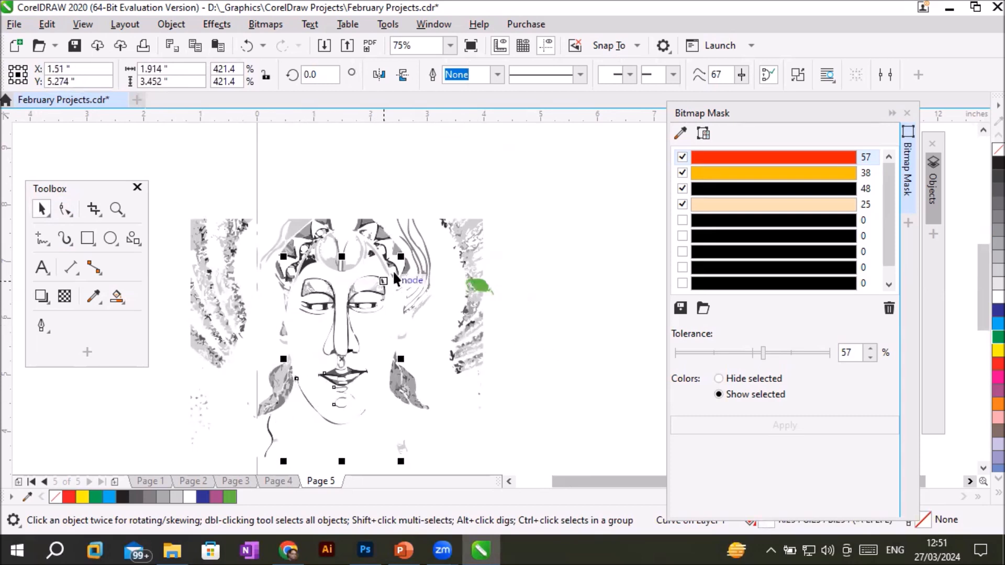
pyautogui.click(398, 270)
pyautogui.click(357, 307)
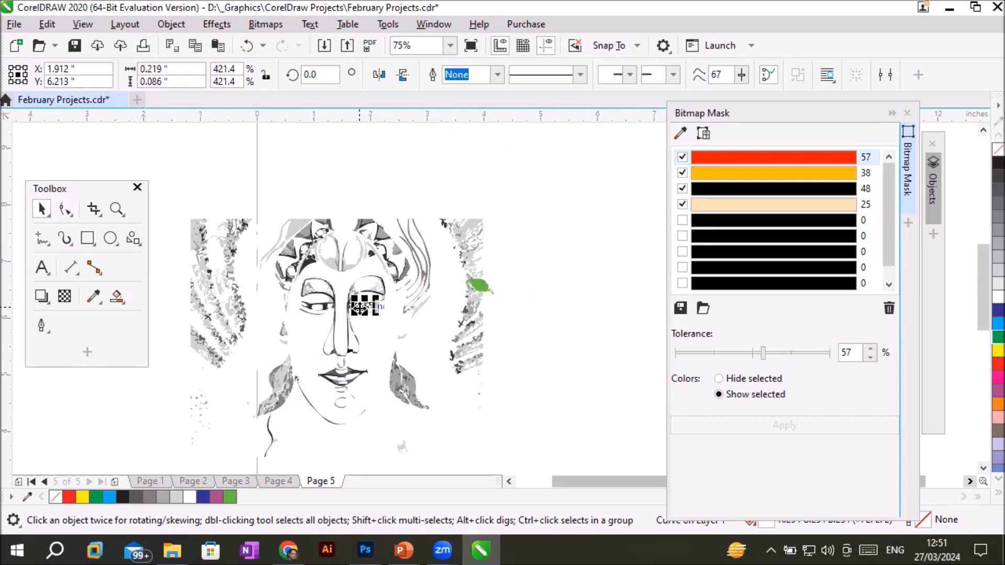
pyautogui.click(311, 308)
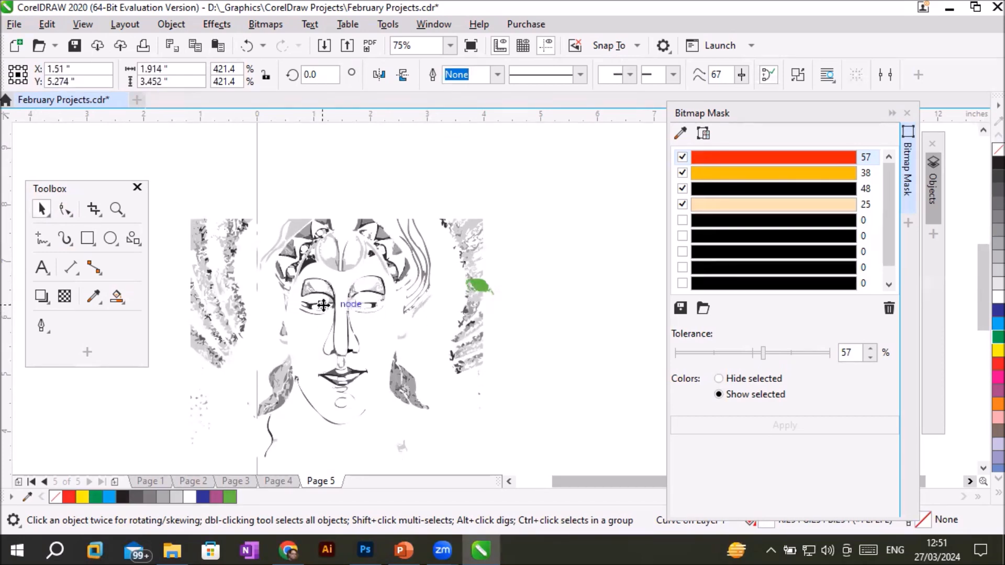
# Step: Examine the curves around the eyes, the hair strands and the small grey earring shape beside the right cheek
pyautogui.scroll(2, 346, 321)
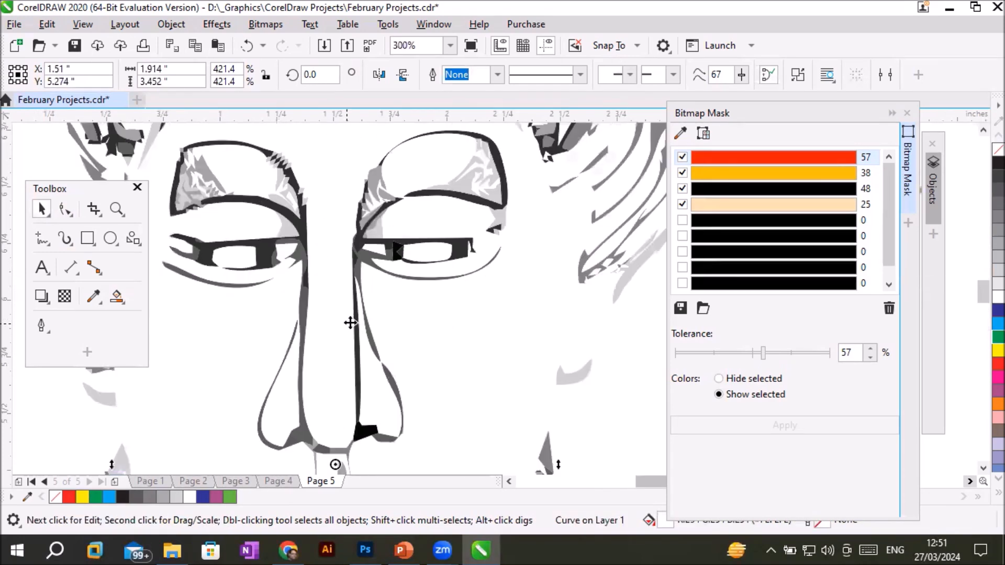
pyautogui.click(520, 344)
pyautogui.click(579, 372)
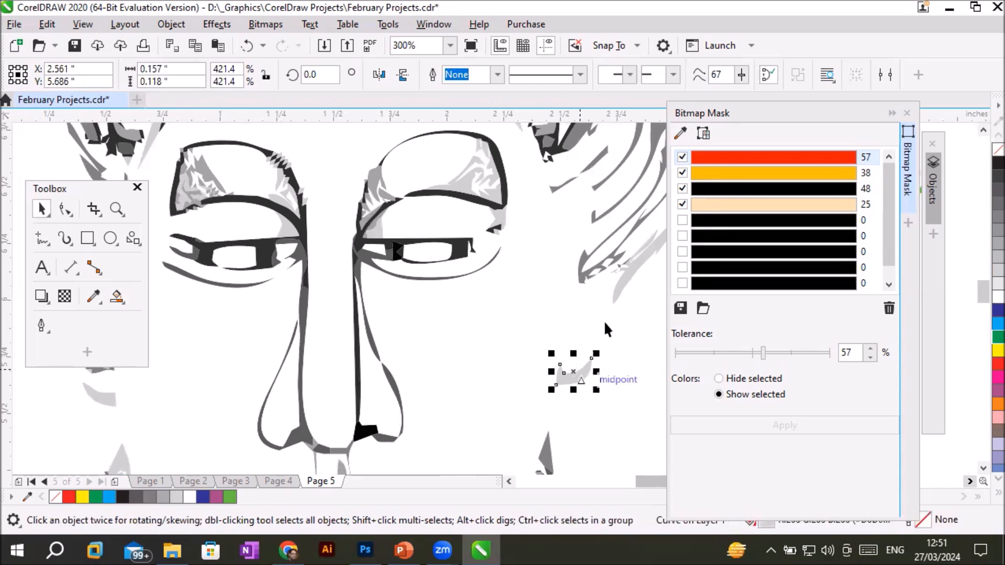
pyautogui.click(618, 292)
pyautogui.click(611, 210)
pyautogui.click(445, 195)
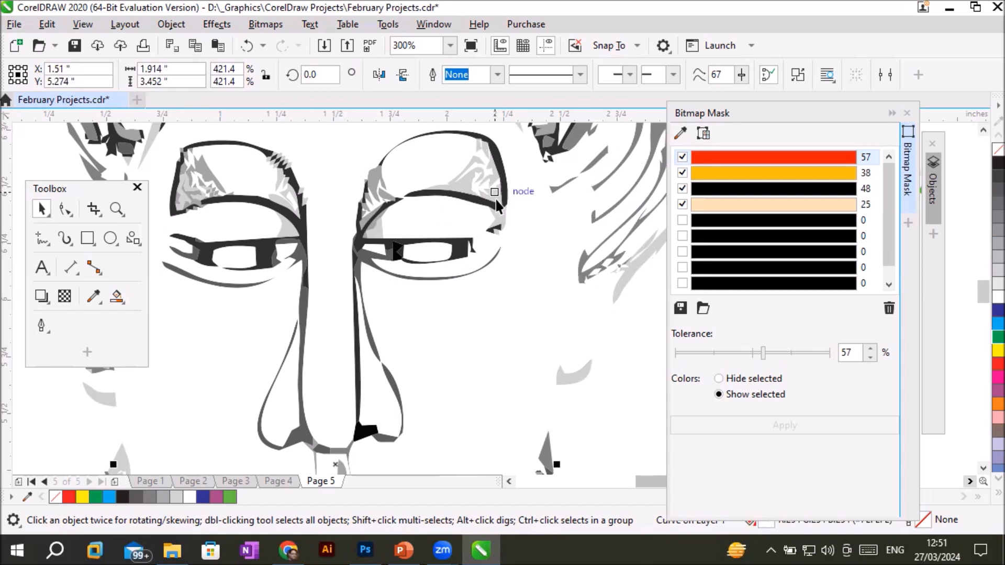
pyautogui.click(445, 336)
pyautogui.click(577, 370)
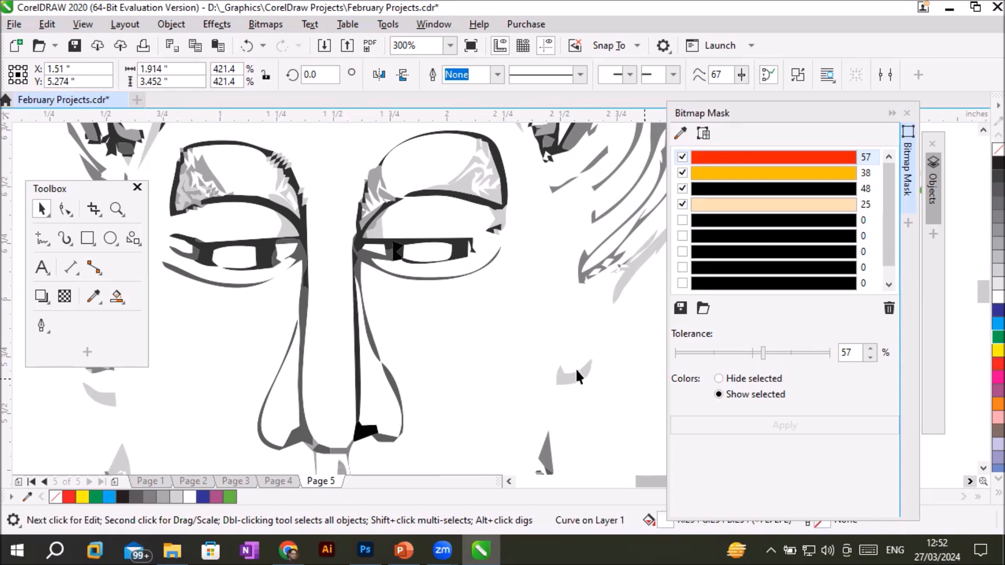
pyautogui.click(564, 375)
pyautogui.click(623, 281)
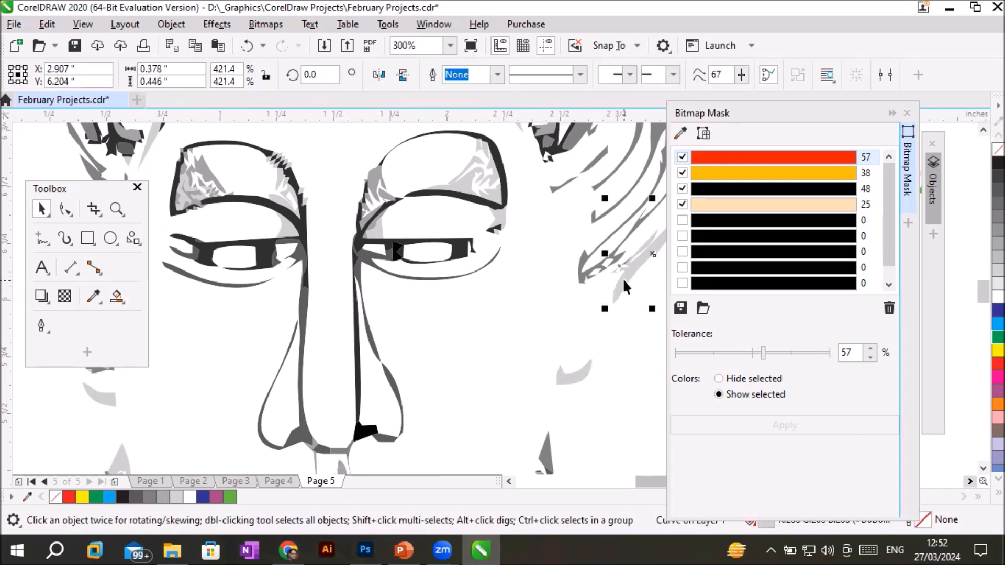
# Step: Fill the white drop-shaped curve of the right earring with red and the grey curve beneath it with green
pyautogui.click(573, 374)
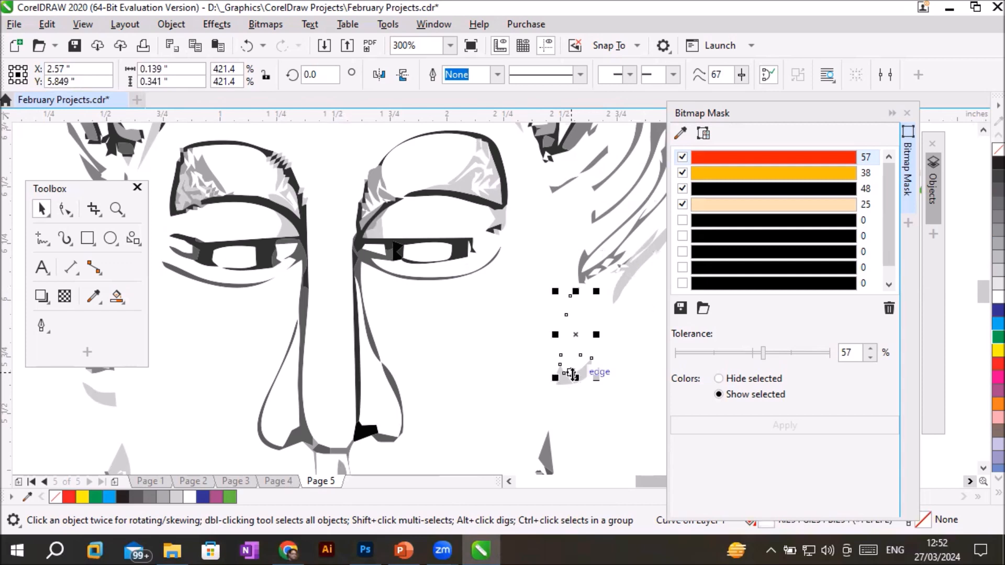
pyautogui.click(997, 364)
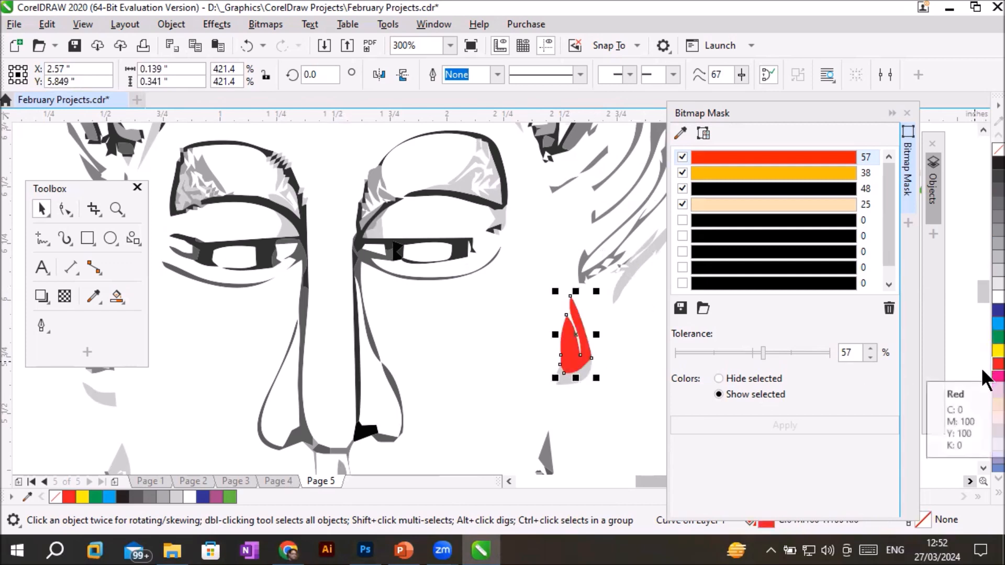
pyautogui.click(539, 393)
pyautogui.click(562, 381)
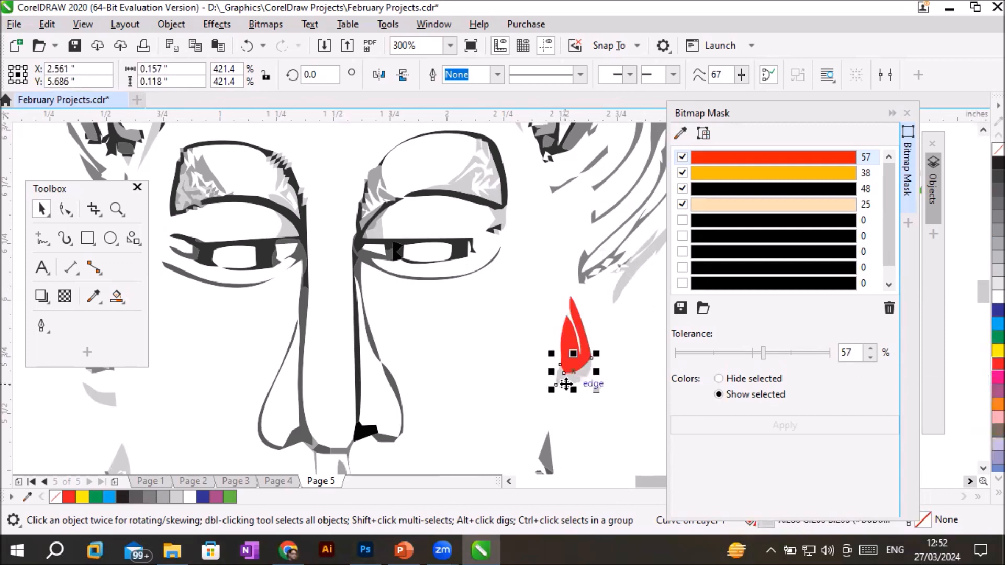
pyautogui.click(997, 336)
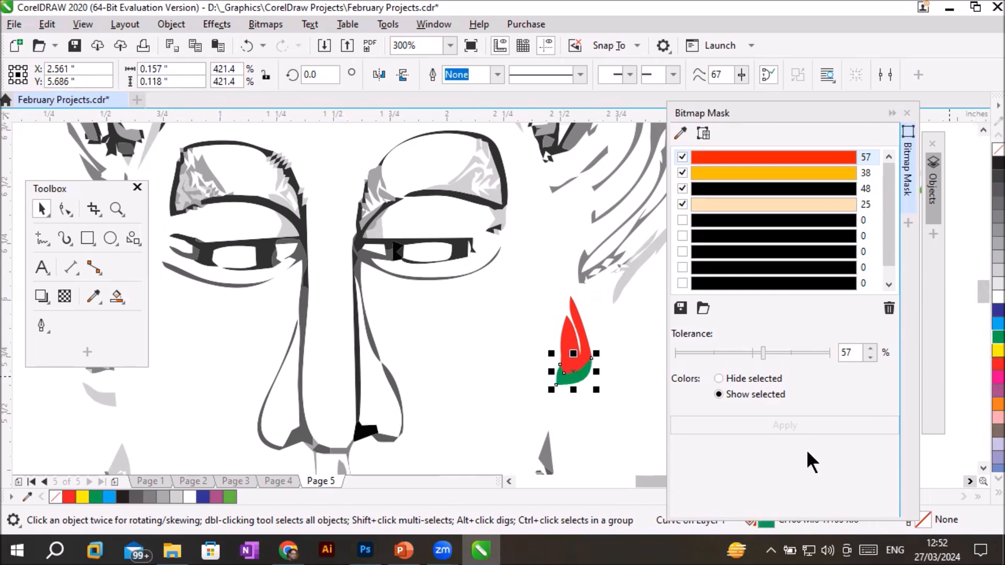
pyautogui.click(319, 407)
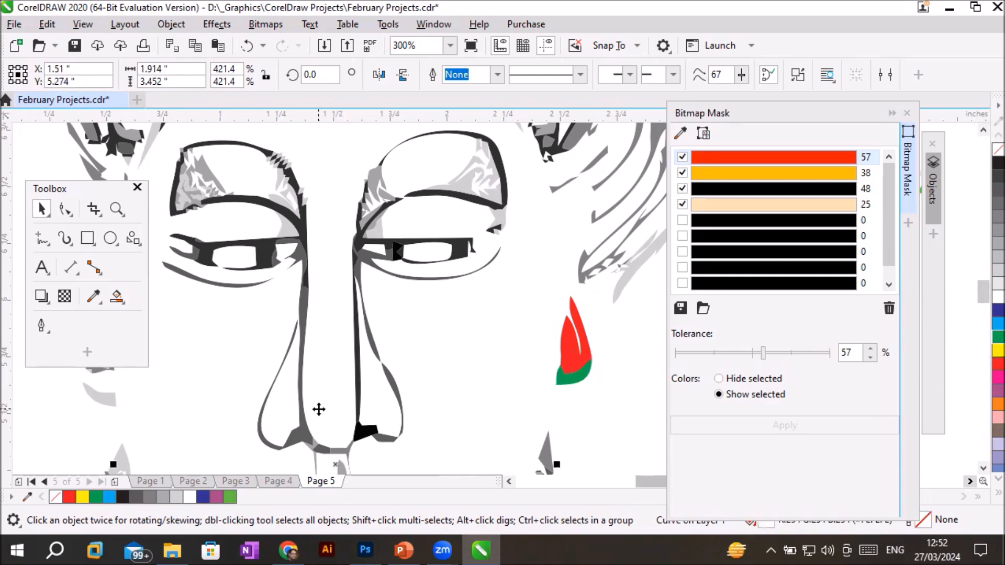
pyautogui.scroll(-4, 320, 409)
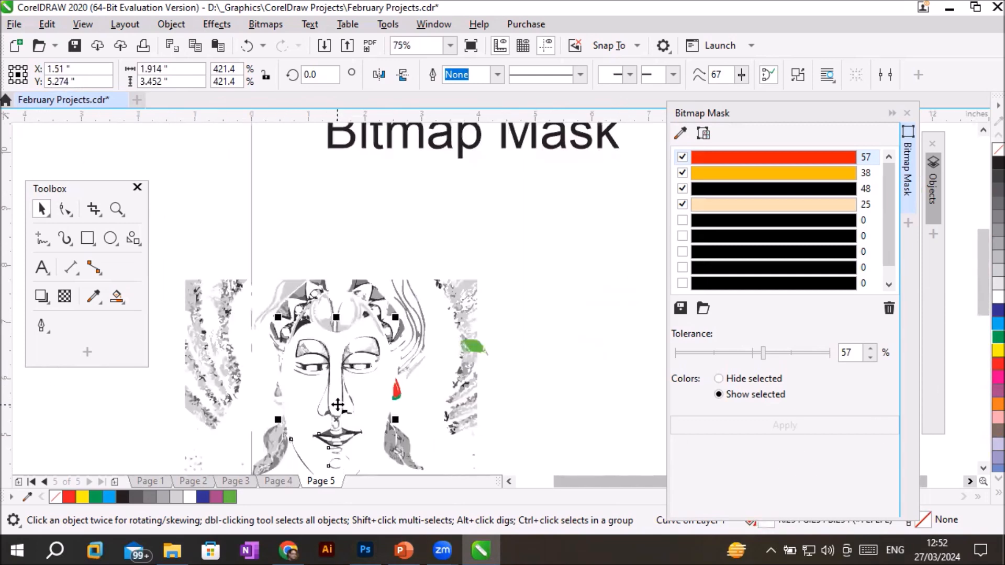
# Step: Select single curves in the left background texture, the eye and the headdress to check that each is a separate object
pyautogui.click(232, 347)
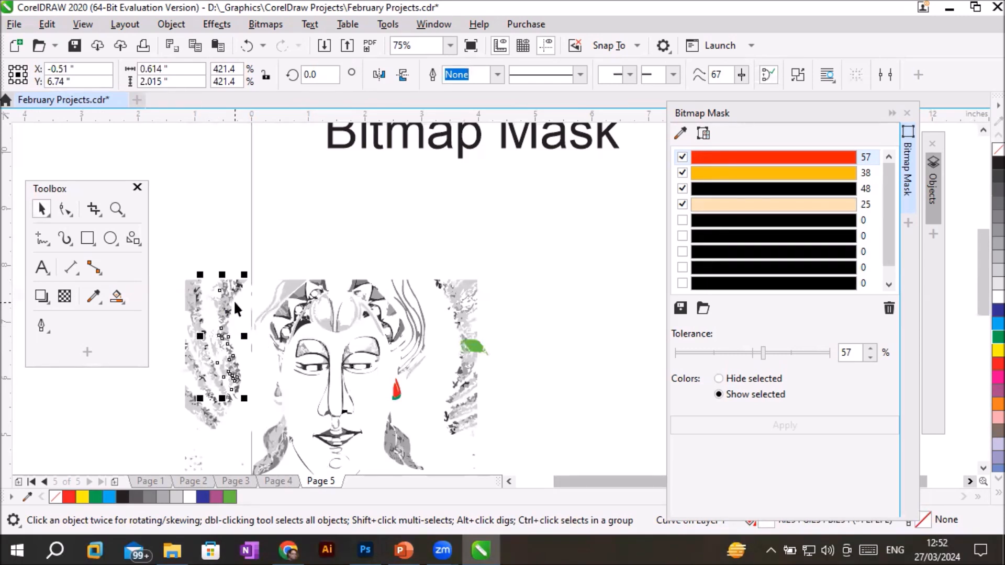
pyautogui.press('Escape')
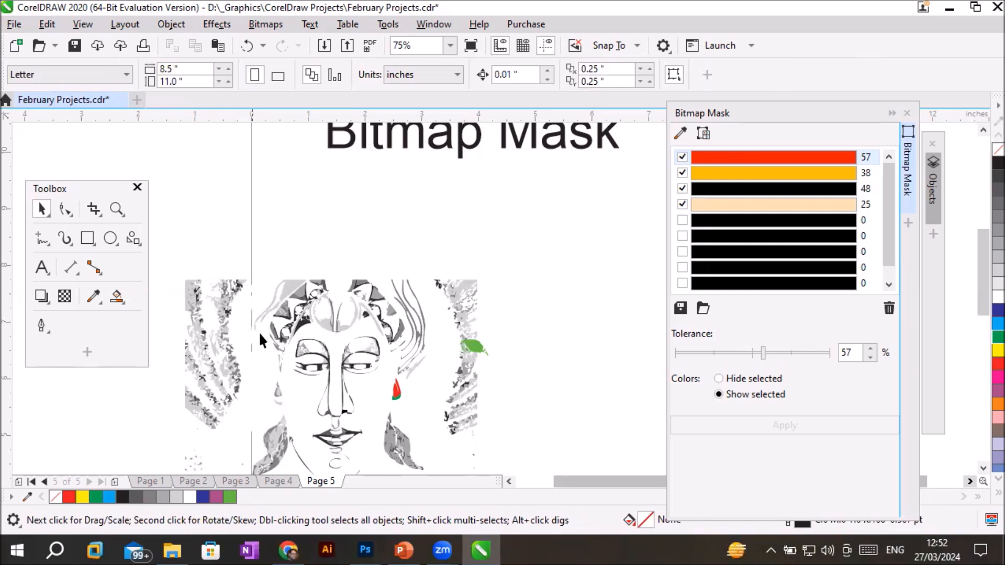
pyautogui.click(359, 361)
pyautogui.click(322, 279)
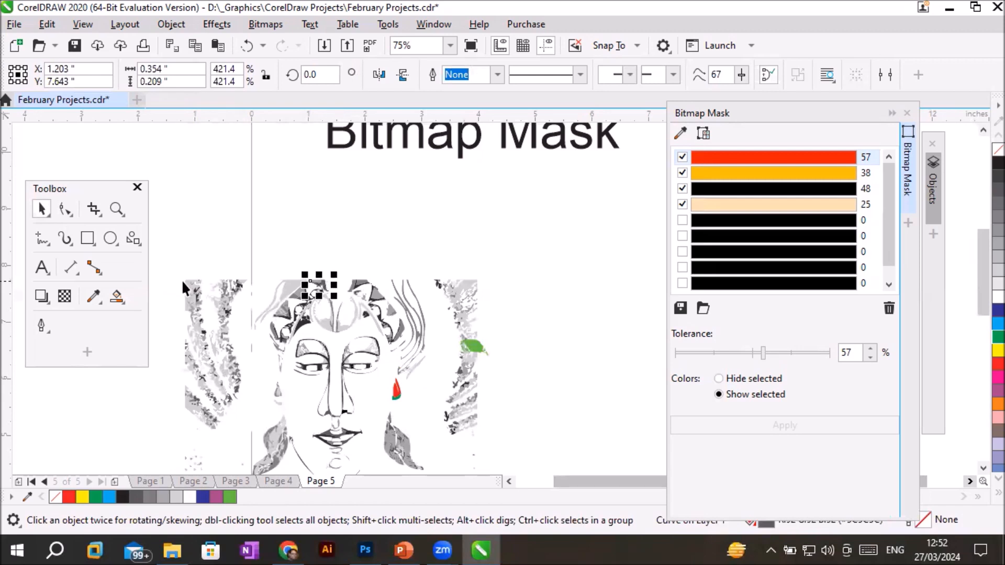
pyautogui.click(224, 333)
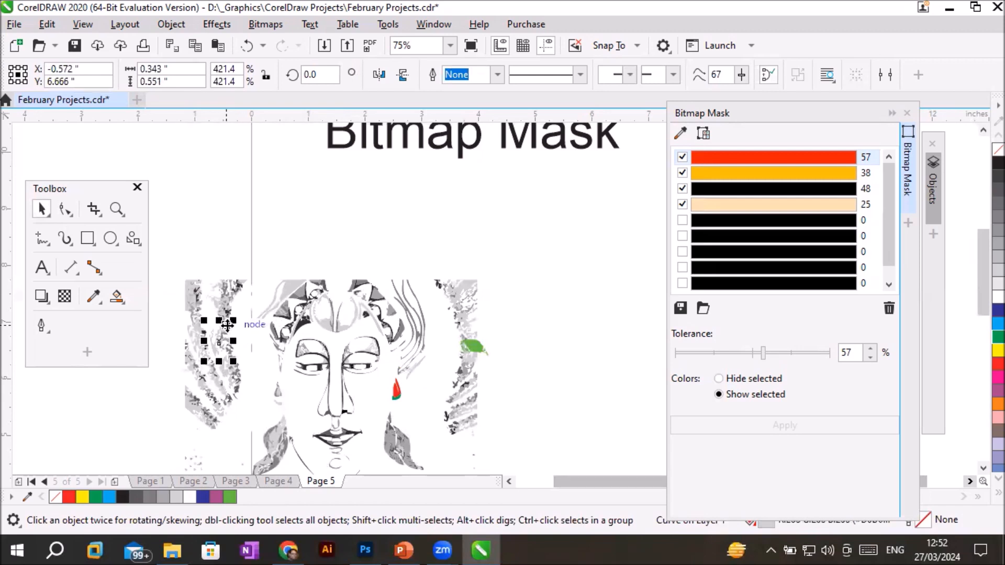
pyautogui.click(340, 296)
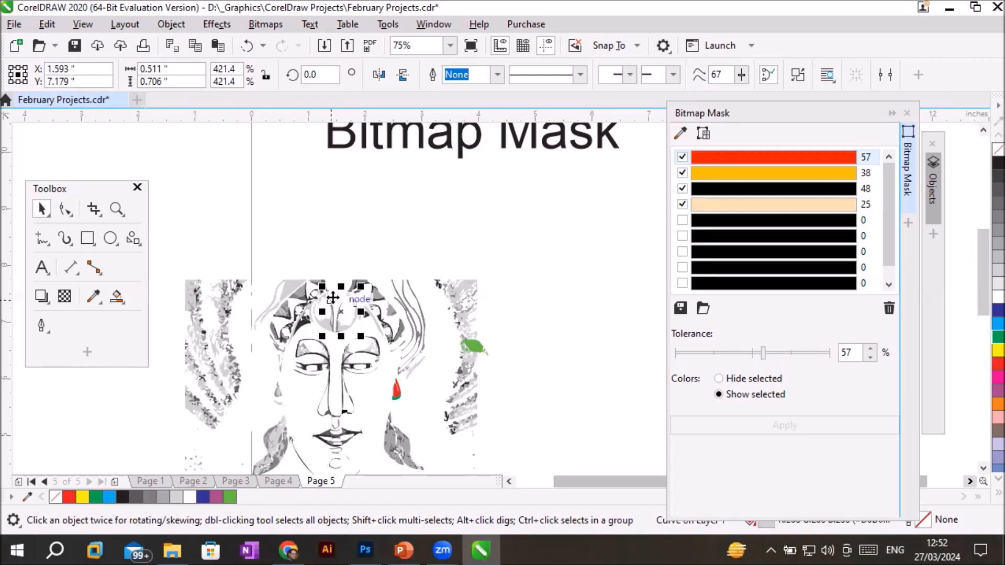
# Step: Open the Objects list and select several curves in it to locate the matching parts of the portrait
pyautogui.click(933, 194)
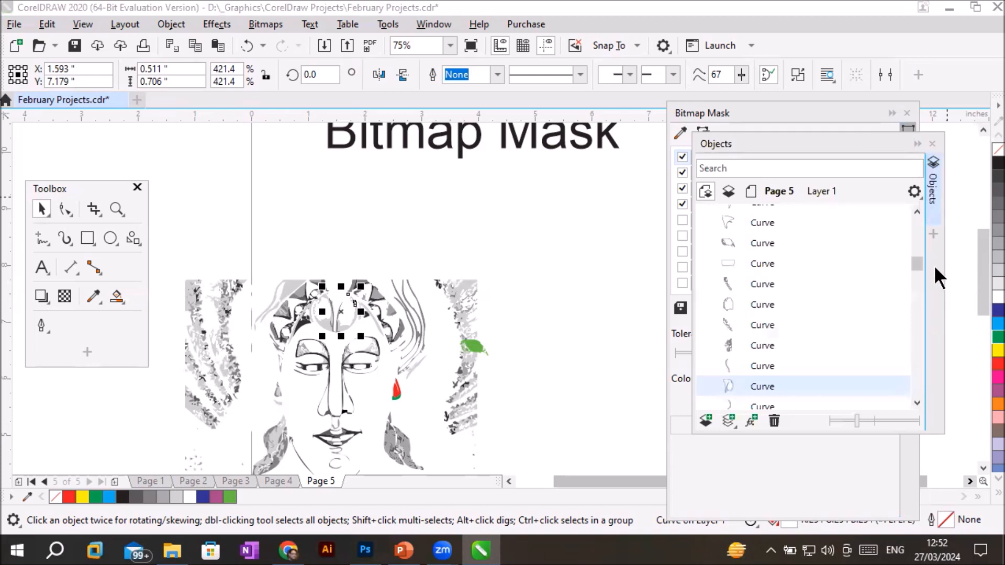
pyautogui.click(757, 301)
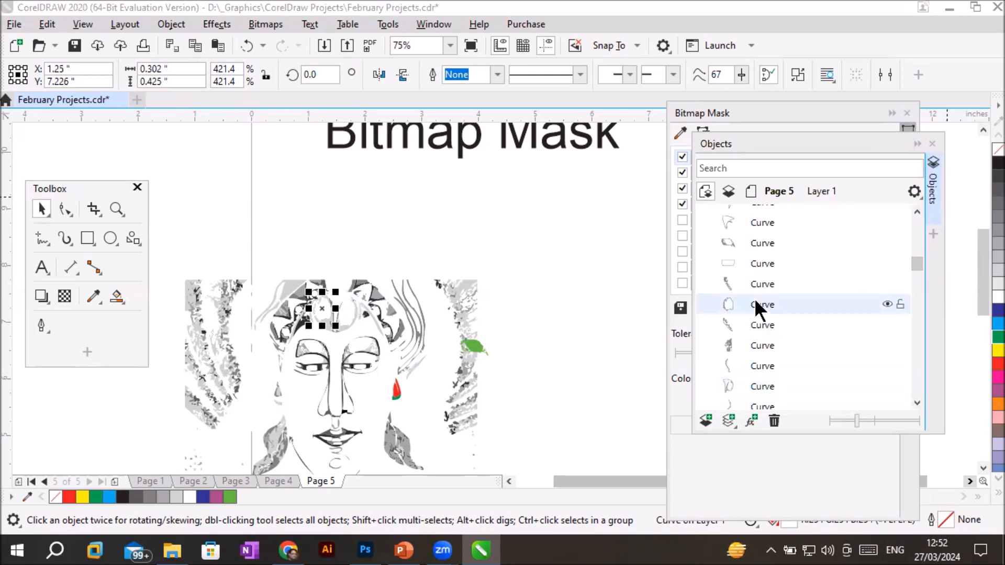
pyautogui.click(759, 263)
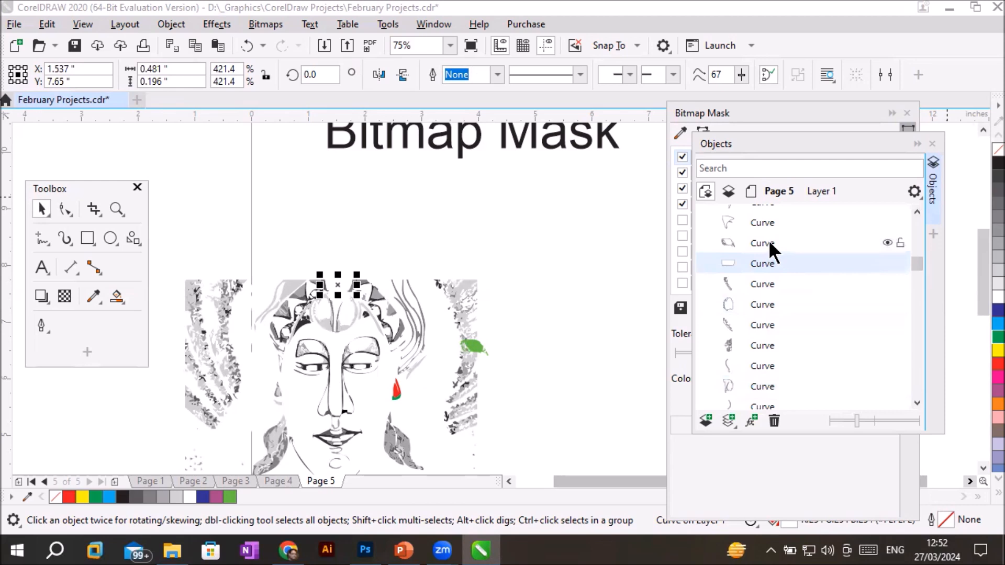
pyautogui.click(769, 242)
pyautogui.click(761, 325)
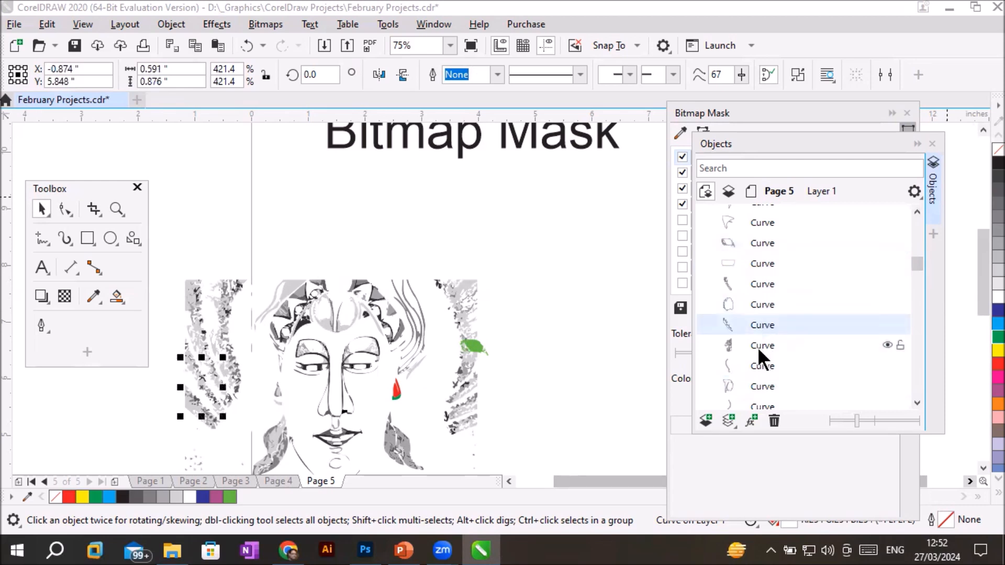
pyautogui.click(758, 347)
pyautogui.click(761, 366)
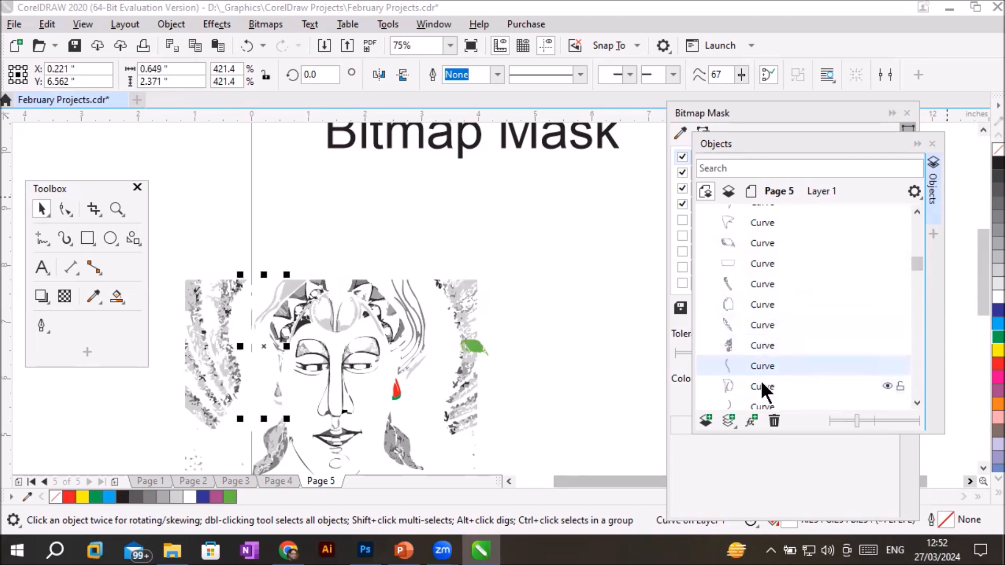
pyautogui.click(761, 385)
# Step: Browse further down the Objects list and select several small grey fragments to locate them on the portrait
pyautogui.click(917, 402)
pyautogui.click(917, 403)
pyautogui.click(917, 403)
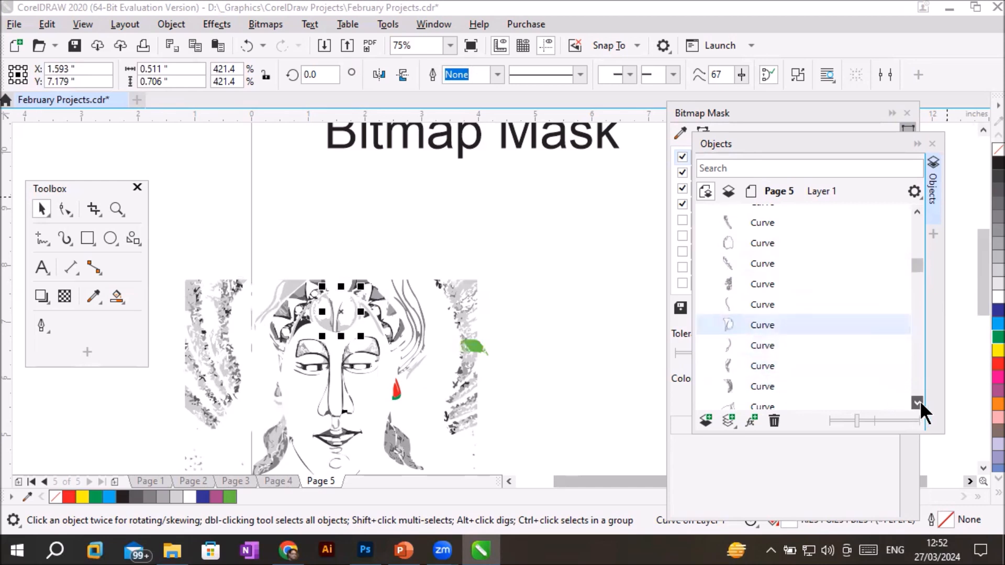
pyautogui.click(917, 402)
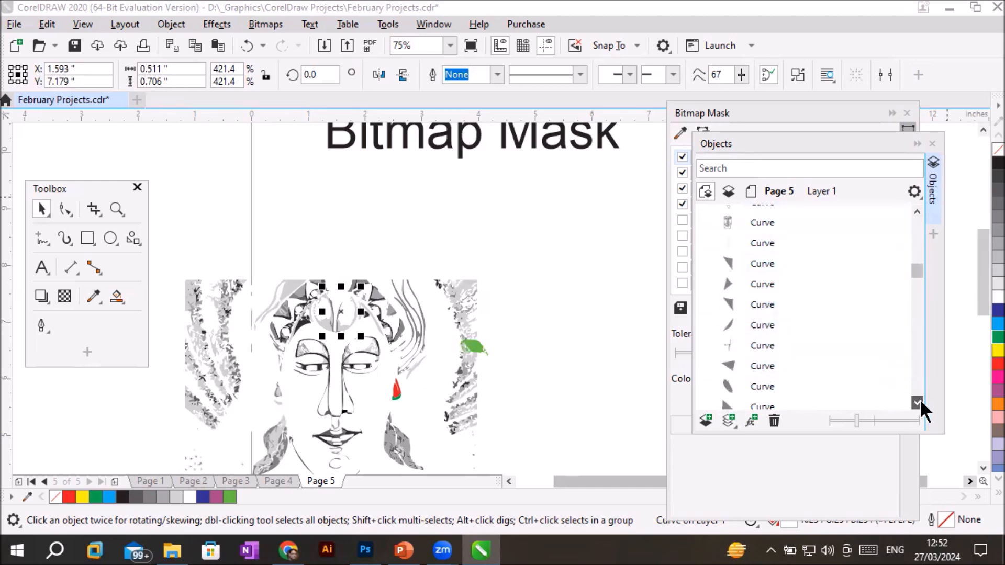
pyautogui.click(917, 403)
pyautogui.click(732, 306)
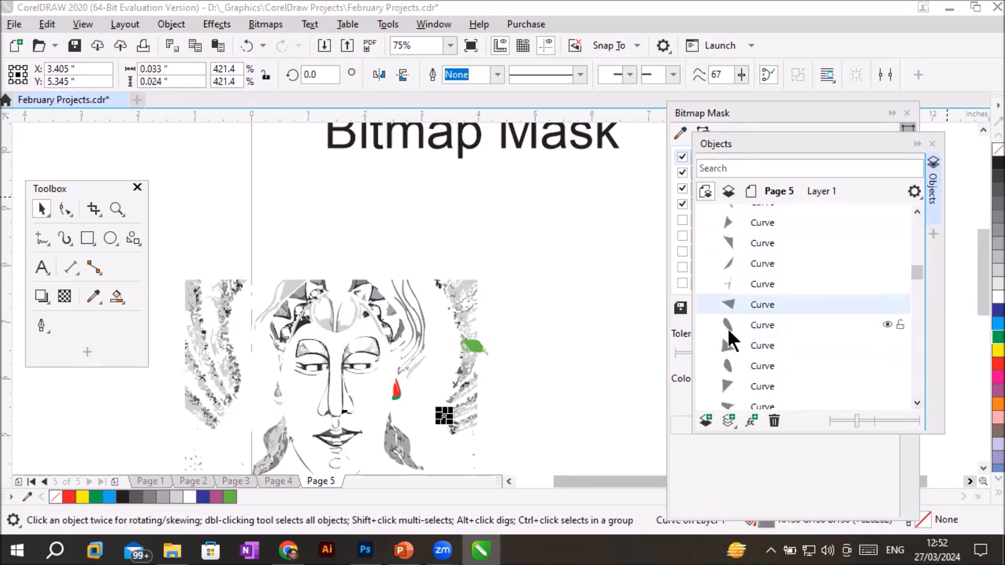
pyautogui.click(728, 329)
pyautogui.click(726, 349)
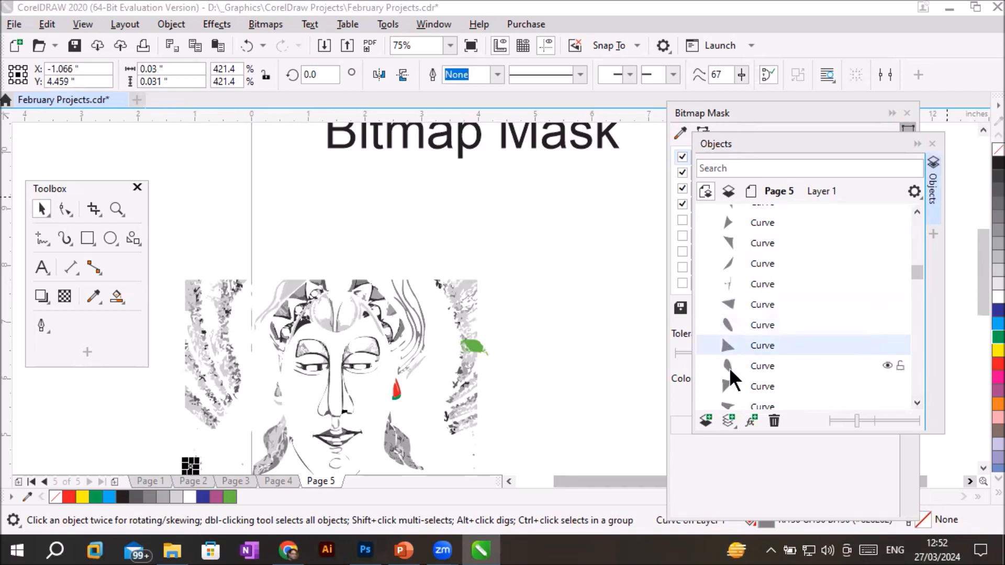
pyautogui.click(742, 365)
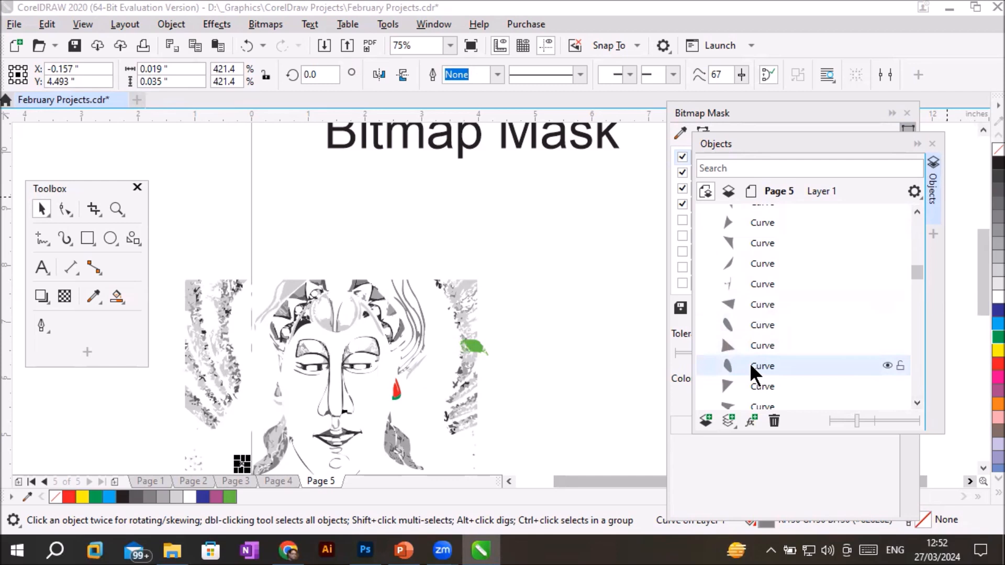
# Step: Select all the traced portrait curves with the green eyelid shape and move them off the page to about X -5.035, Y 8.854 inches
pyautogui.click(544, 287)
pyautogui.scroll(-2, 548, 289)
pyautogui.moveTo(343, 283); pyautogui.dragTo(580, 437)
pyautogui.moveTo(510, 351); pyautogui.dragTo(323, 264)
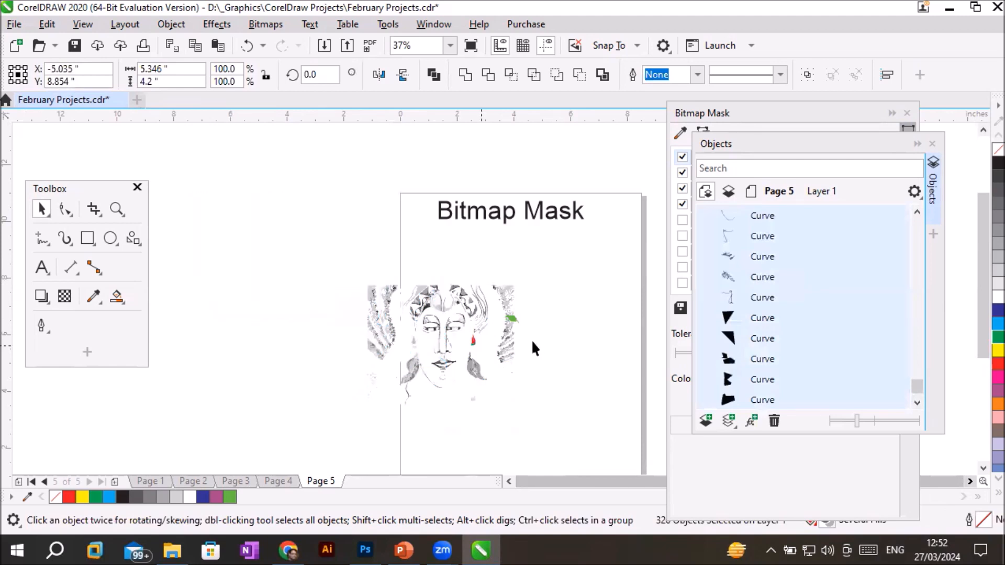
pyautogui.click(599, 297)
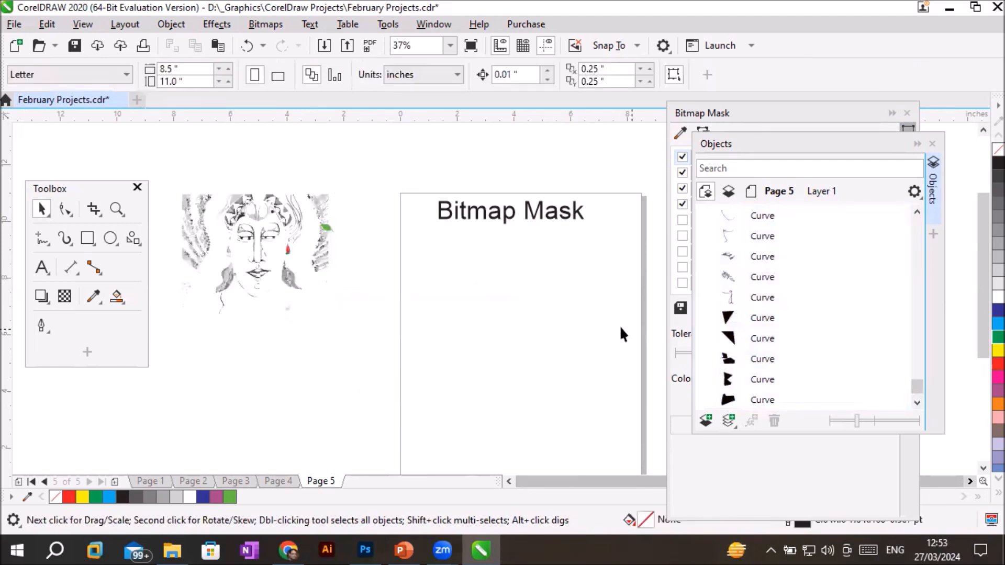
# Step: Import mickeymouse.jpg from the Images folder and place it centred on Page 5 below the Bitmap Mask title
pyautogui.hotkey('ctrl', 'i')
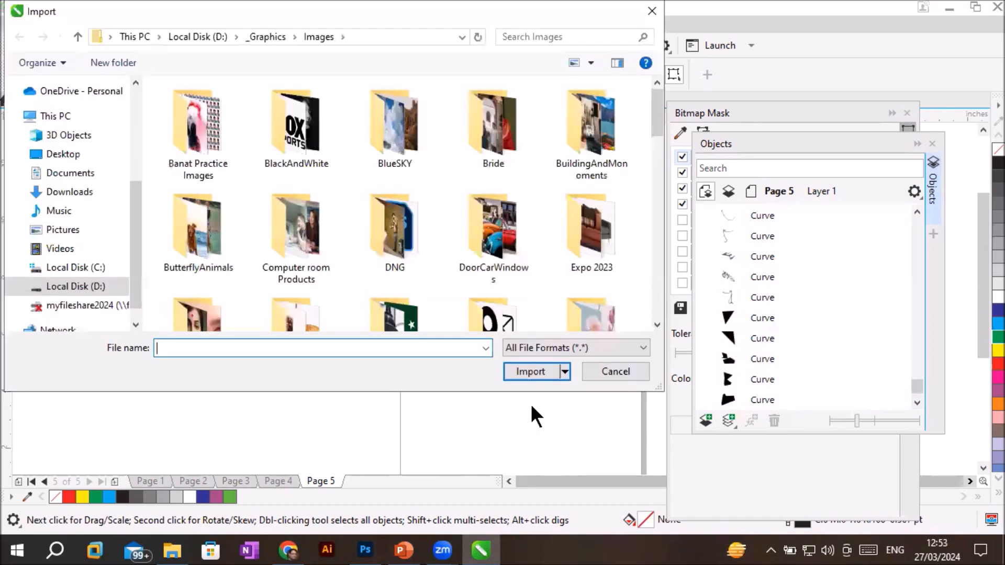
pyautogui.scroll(-5, 502, 241)
pyautogui.scroll(-2, 503, 243)
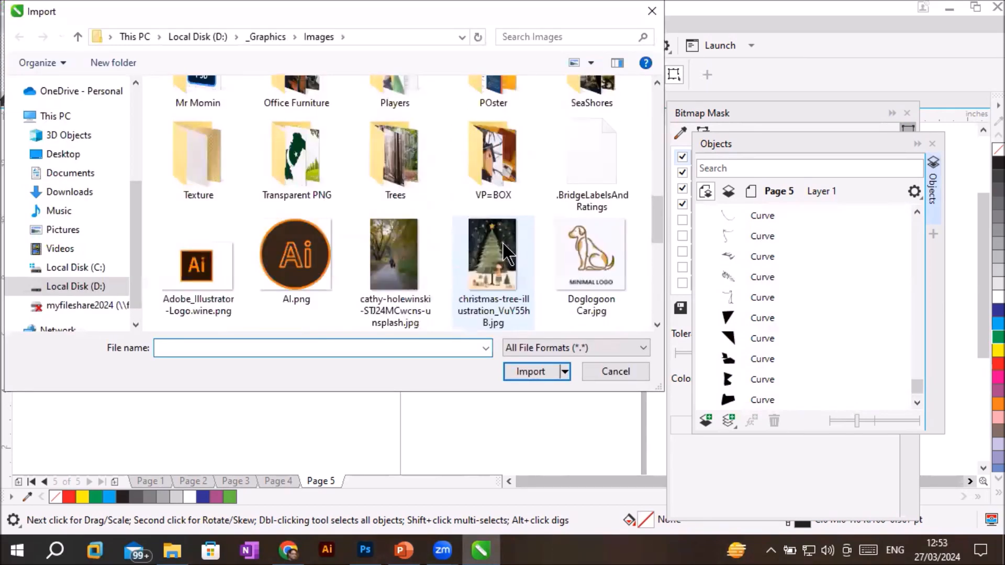
pyautogui.scroll(-5, 503, 246)
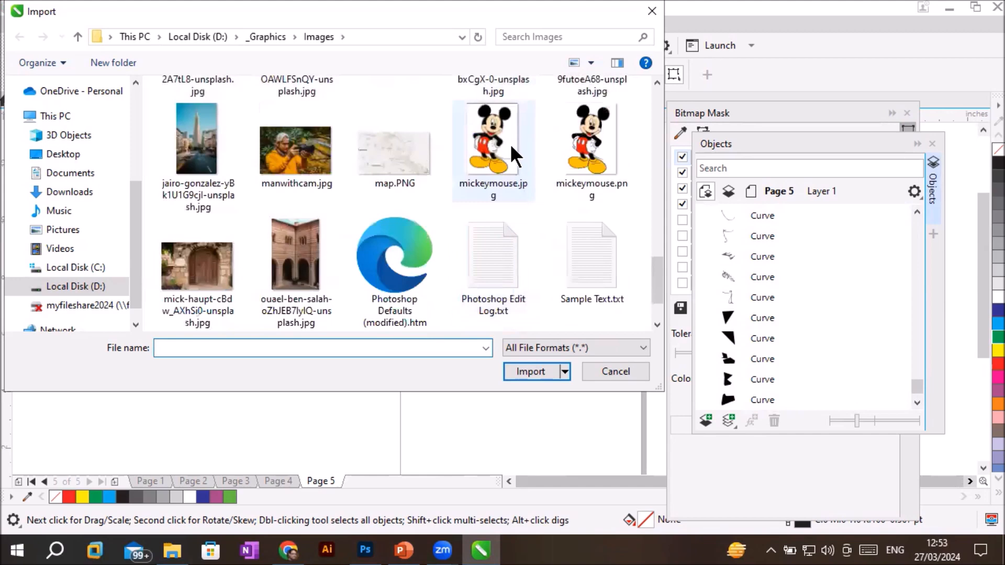
pyautogui.click(511, 143)
pyautogui.click(531, 371)
pyautogui.press('Return')
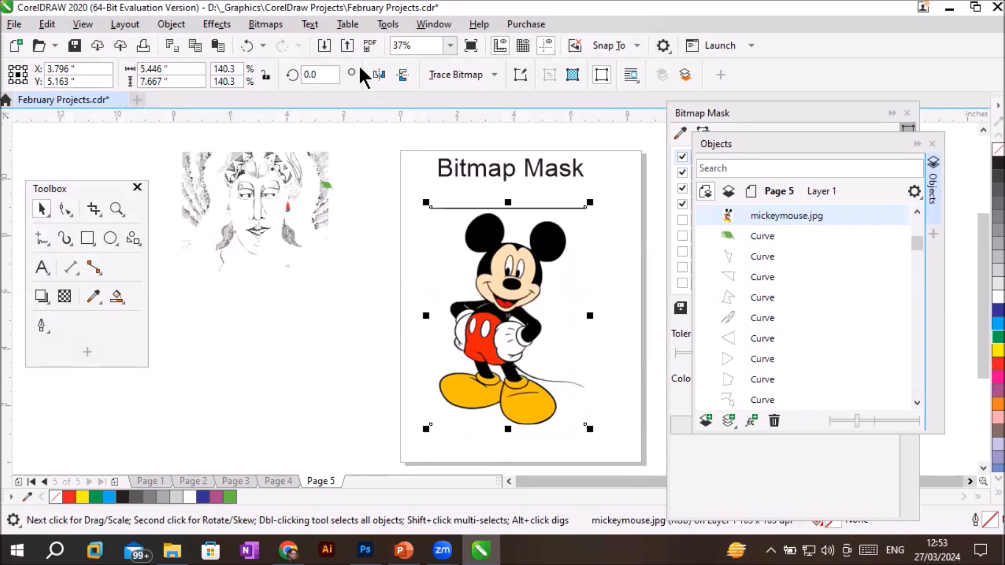
# Step: Open a Line Art outline trace of the imported Mickey Mouse picture and set its preview to Before and After
pyautogui.click(265, 24)
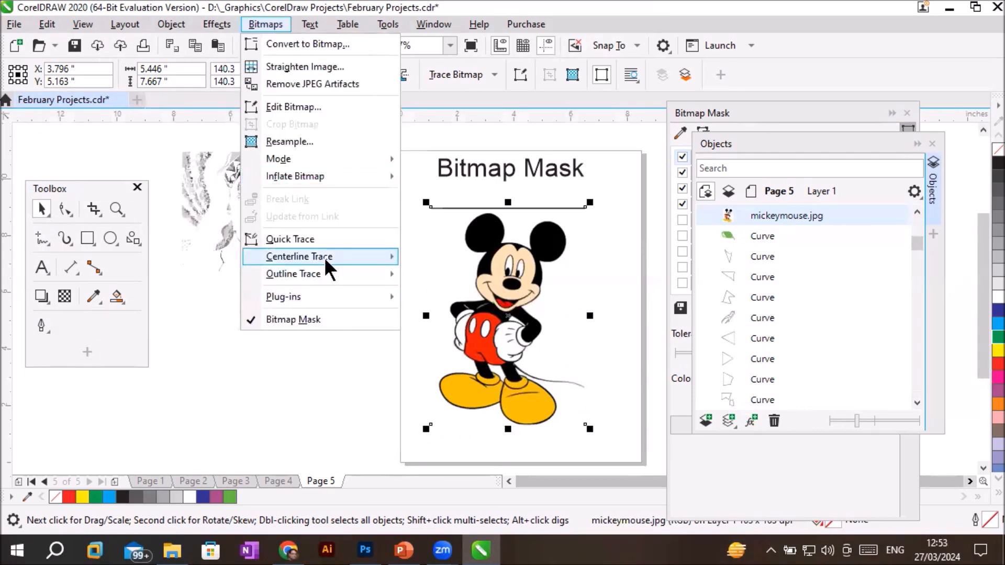
pyautogui.moveTo(324, 256)
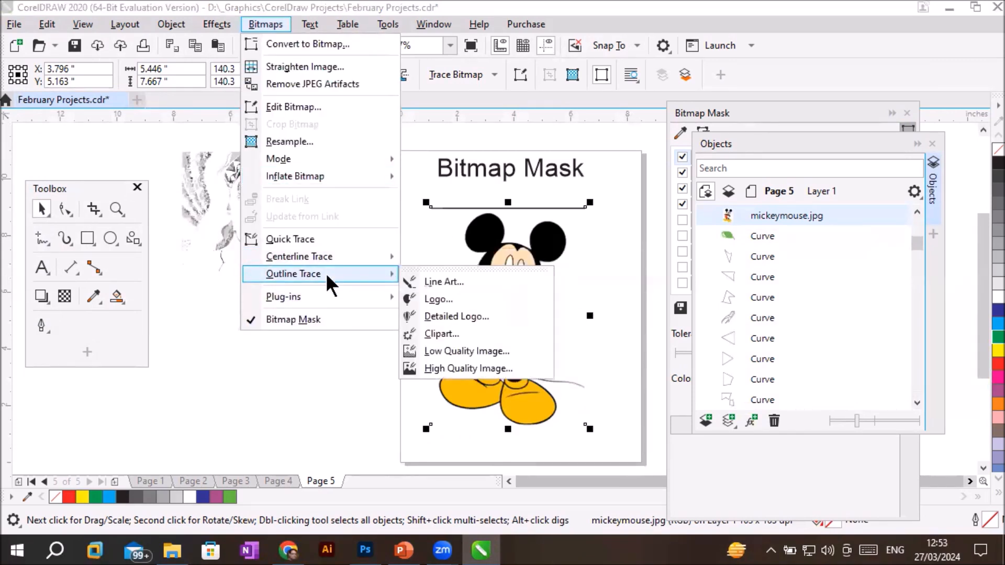
pyautogui.click(452, 284)
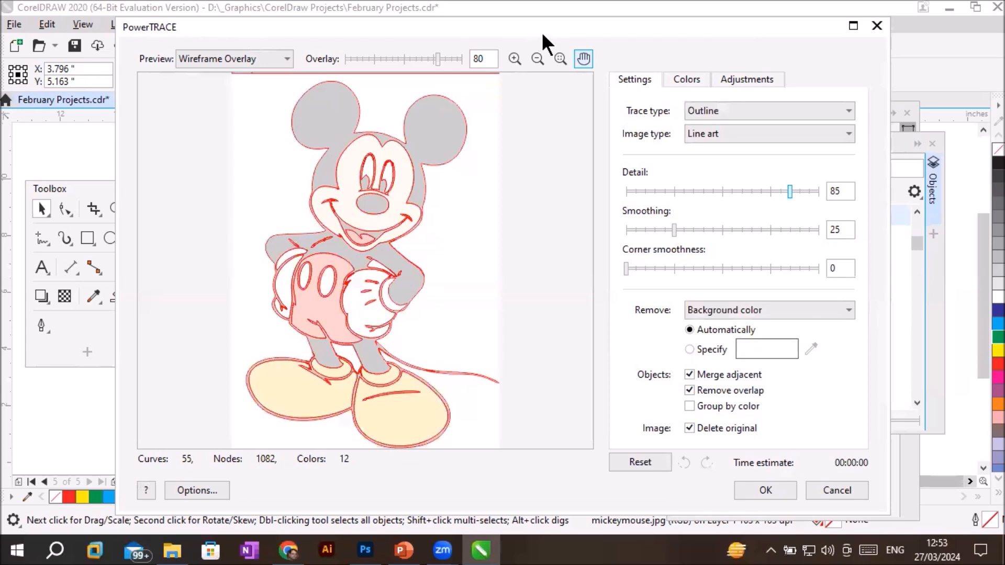
pyautogui.moveTo(542, 32); pyautogui.dragTo(704, 55)
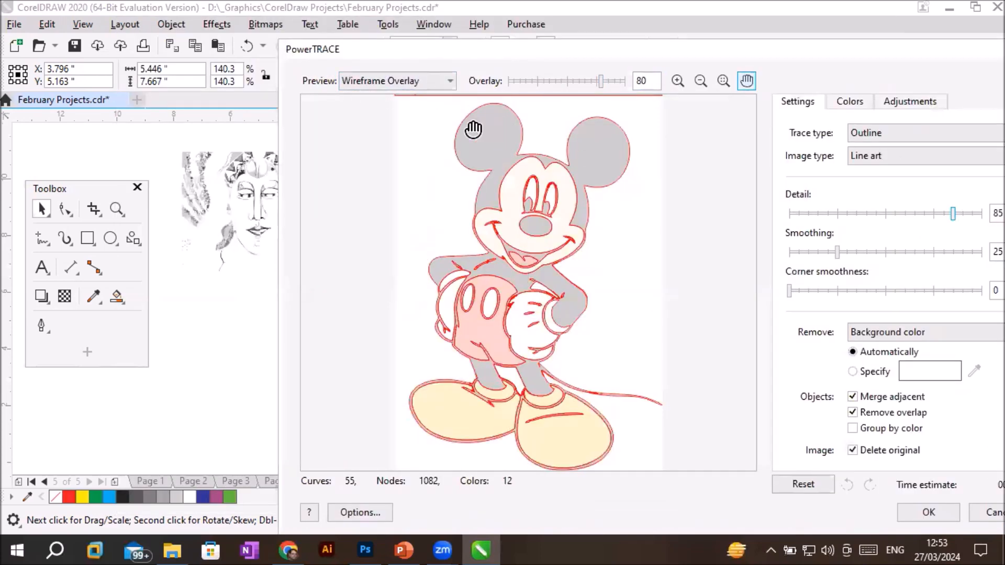
pyautogui.click(448, 76)
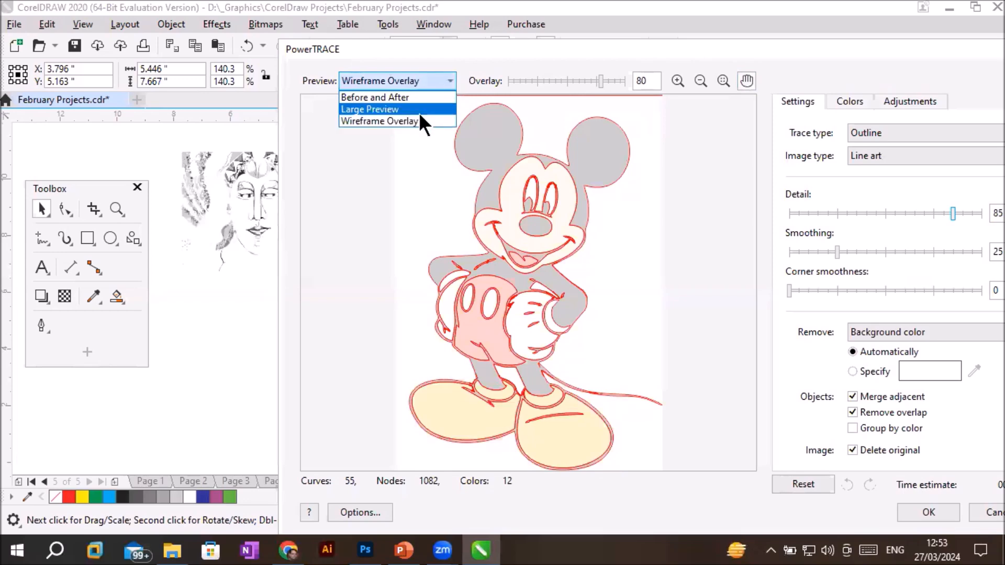
pyautogui.click(419, 112)
pyautogui.click(449, 79)
pyautogui.click(429, 101)
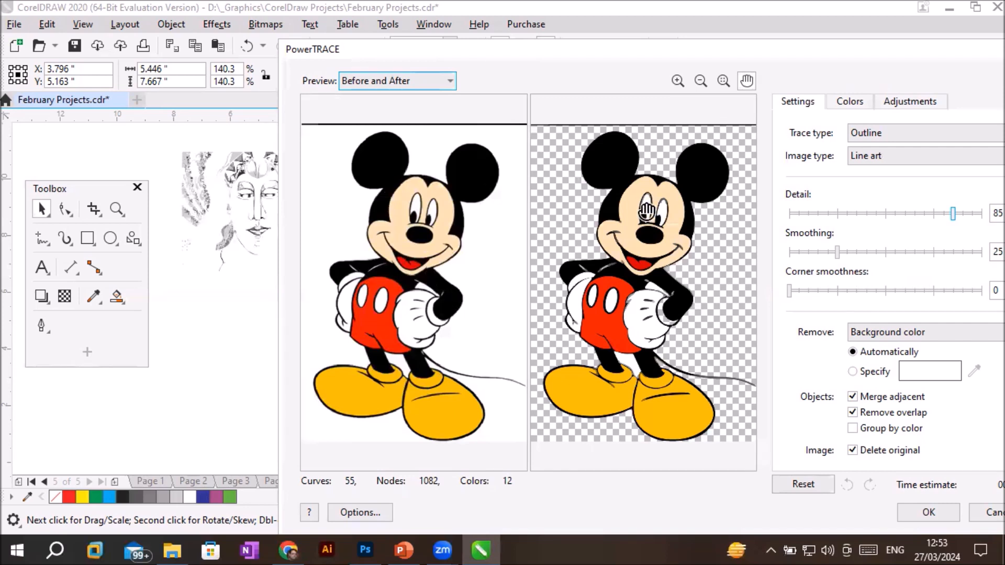
# Step: Try lower Detail values of 44, 1 and 20 on the outline trace
pyautogui.moveTo(953, 213); pyautogui.dragTo(871, 215)
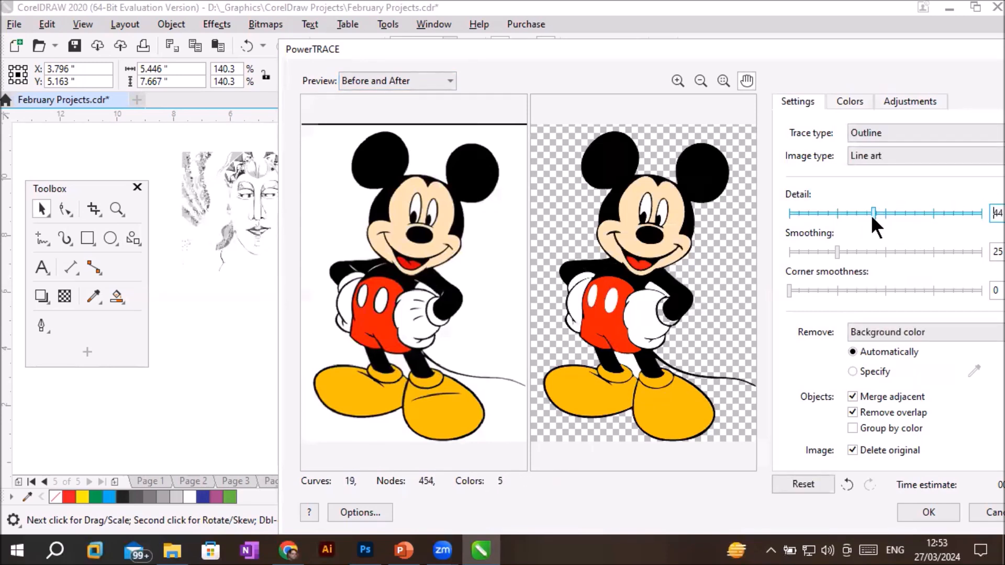
pyautogui.moveTo(872, 213); pyautogui.dragTo(790, 214)
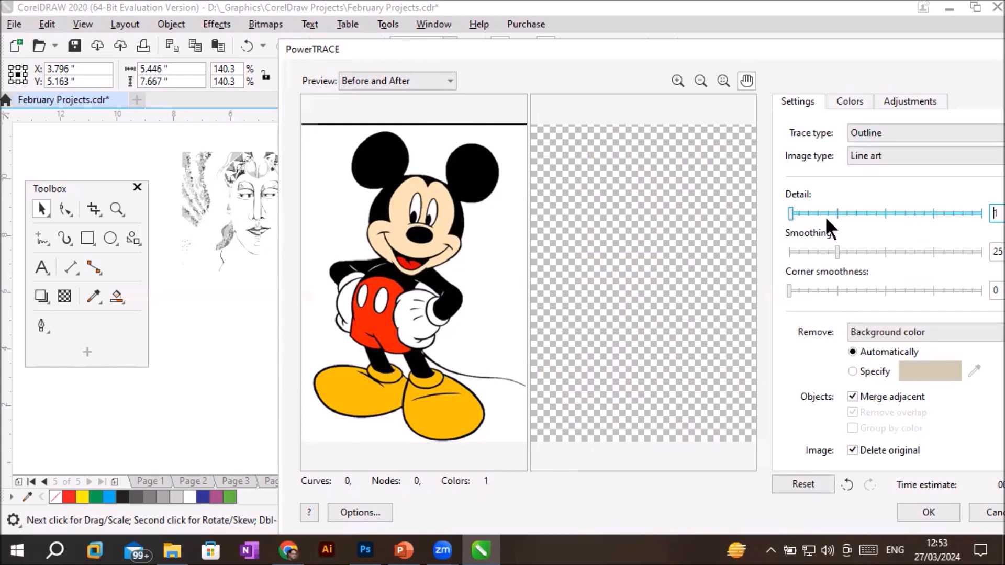
pyautogui.moveTo(790, 213); pyautogui.dragTo(826, 215)
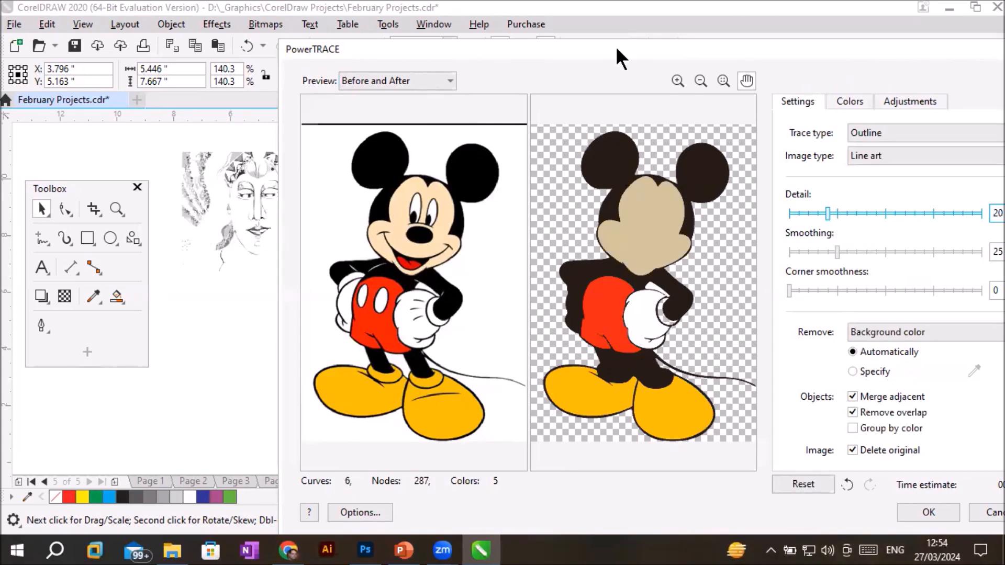
# Step: Switch the trace type to Centerline with the Technical Illustration image type and inspect the traced lines up close
pyautogui.moveTo(612, 49); pyautogui.dragTo(471, 46)
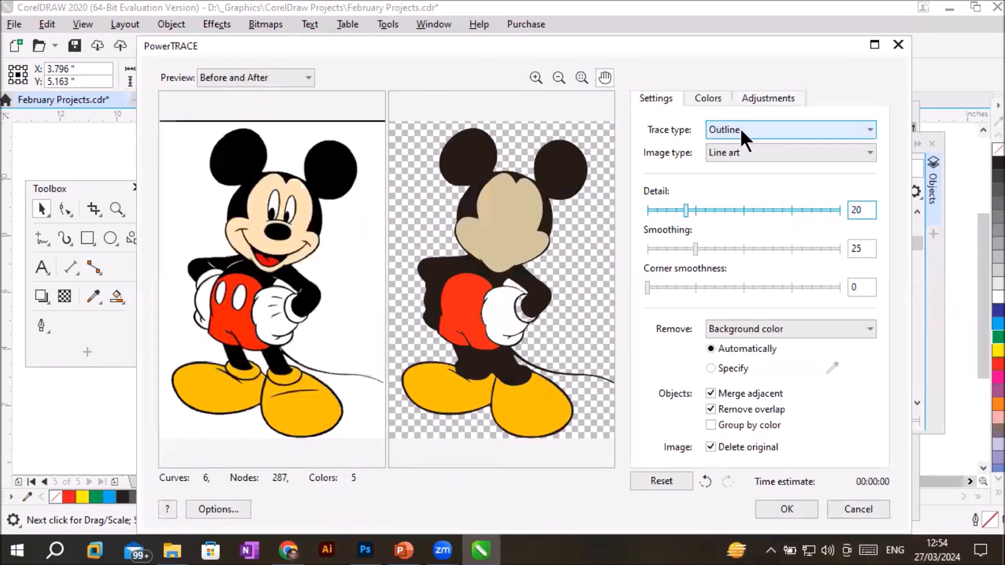
pyautogui.click(740, 130)
pyautogui.click(751, 146)
pyautogui.click(755, 131)
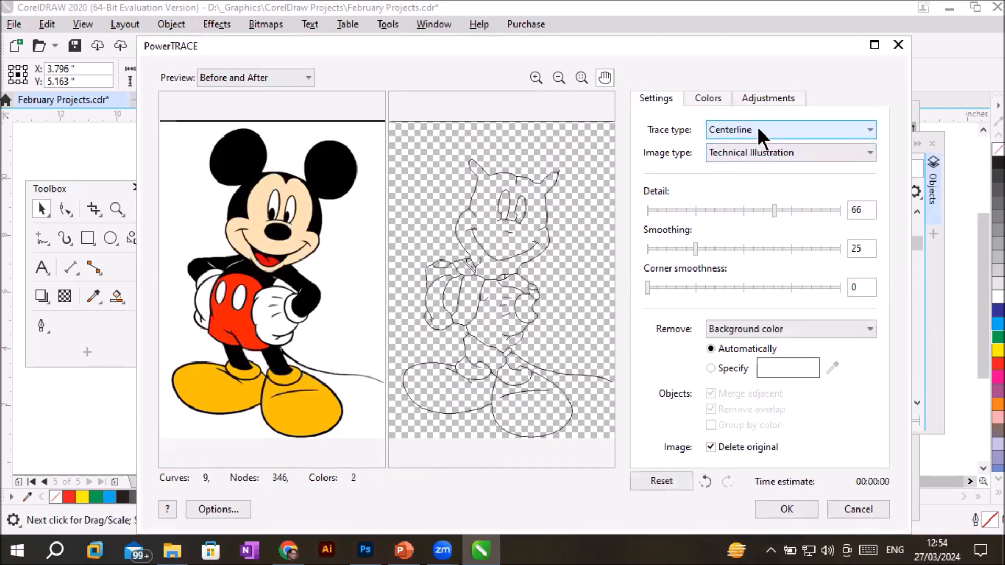
pyautogui.scroll(2, 491, 292)
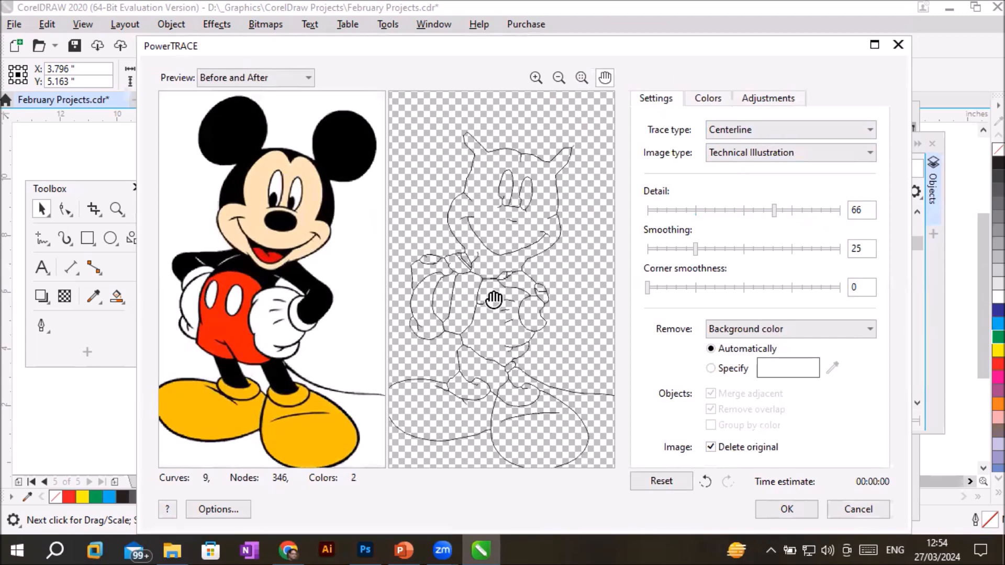
# Step: Test the centerline trace with Detail at 99 and 80, Smoothing at 1, and Detail at 100
pyautogui.moveTo(774, 210); pyautogui.dragTo(837, 211)
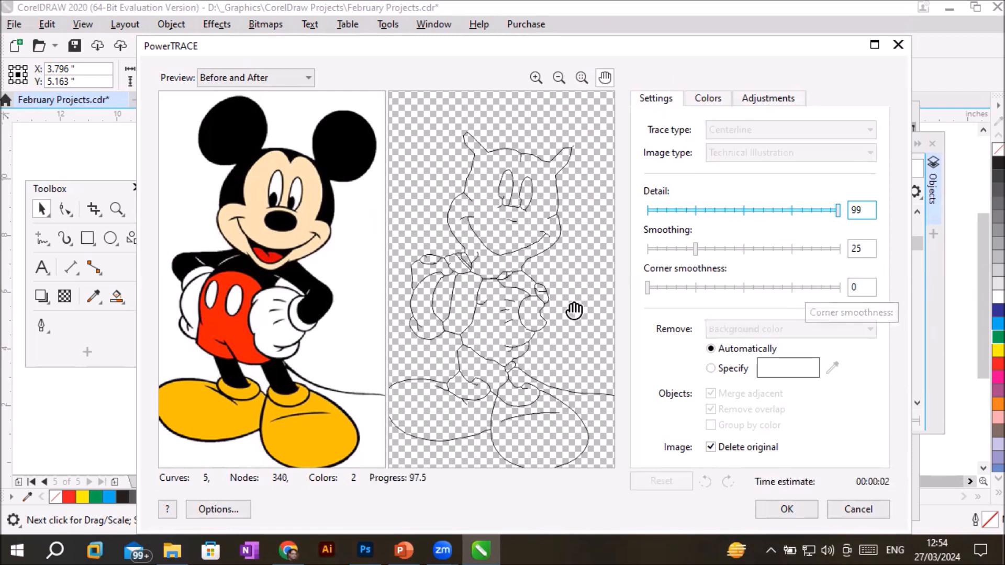
pyautogui.moveTo(836, 210); pyautogui.dragTo(802, 210)
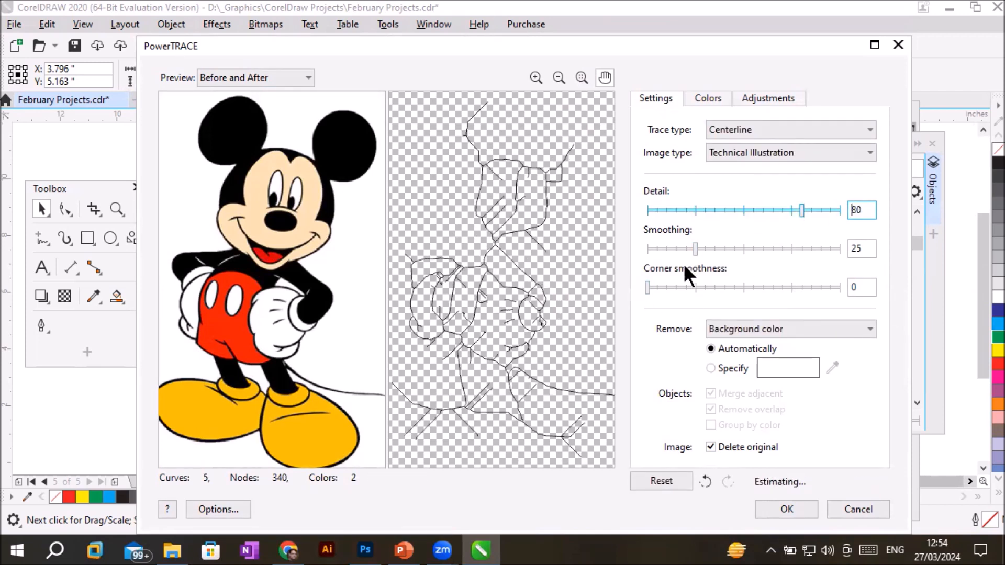
pyautogui.moveTo(695, 248); pyautogui.dragTo(649, 248)
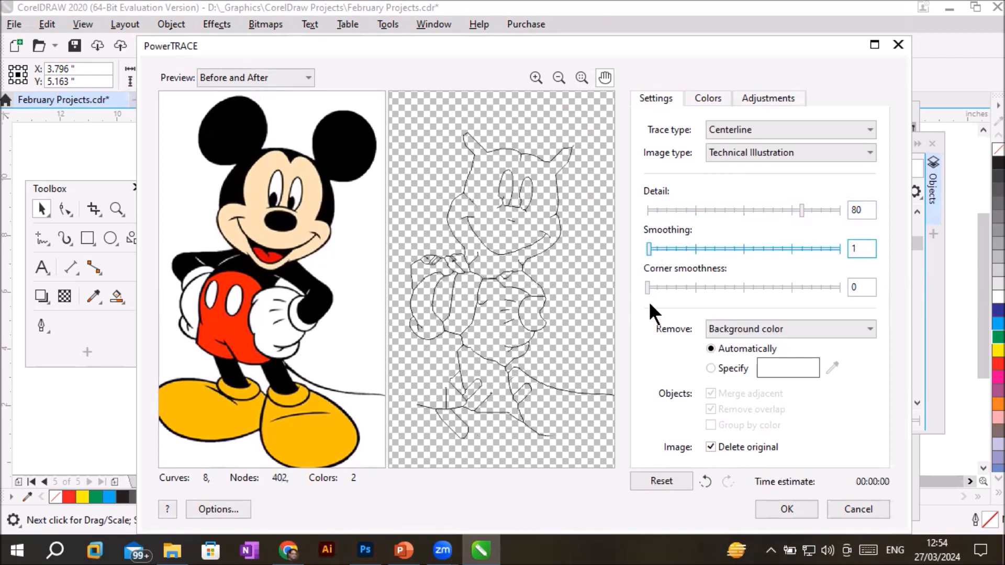
pyautogui.click(803, 209)
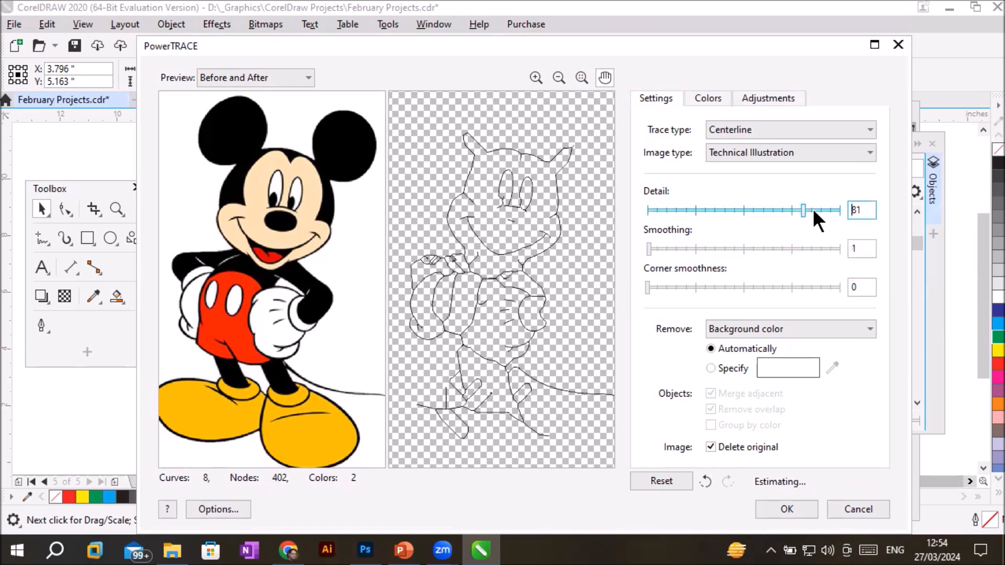
pyautogui.moveTo(802, 208); pyautogui.dragTo(841, 209)
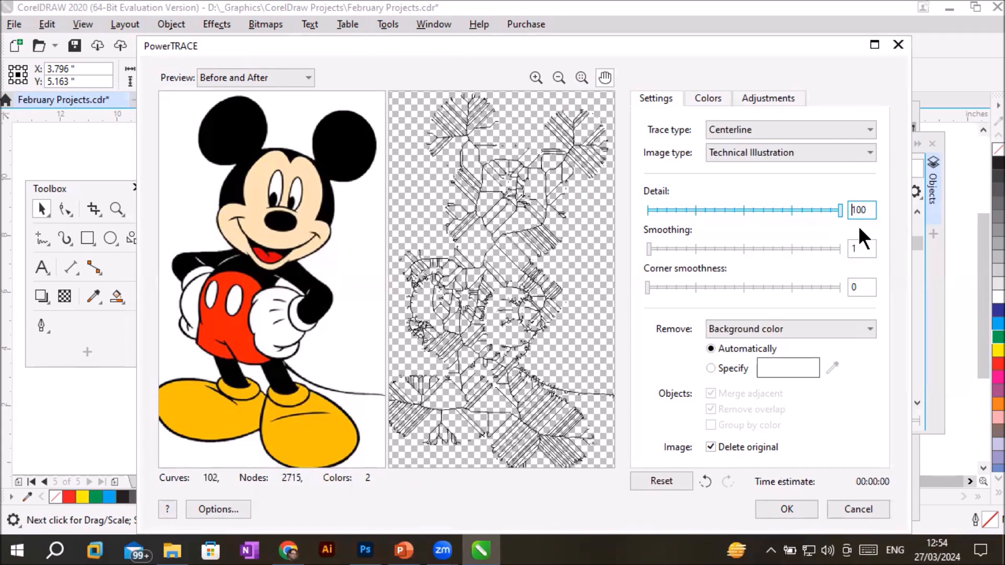
# Step: Set the trace type back to Outline and enable grouping the traced objects by color
pyautogui.click(827, 126)
pyautogui.click(763, 159)
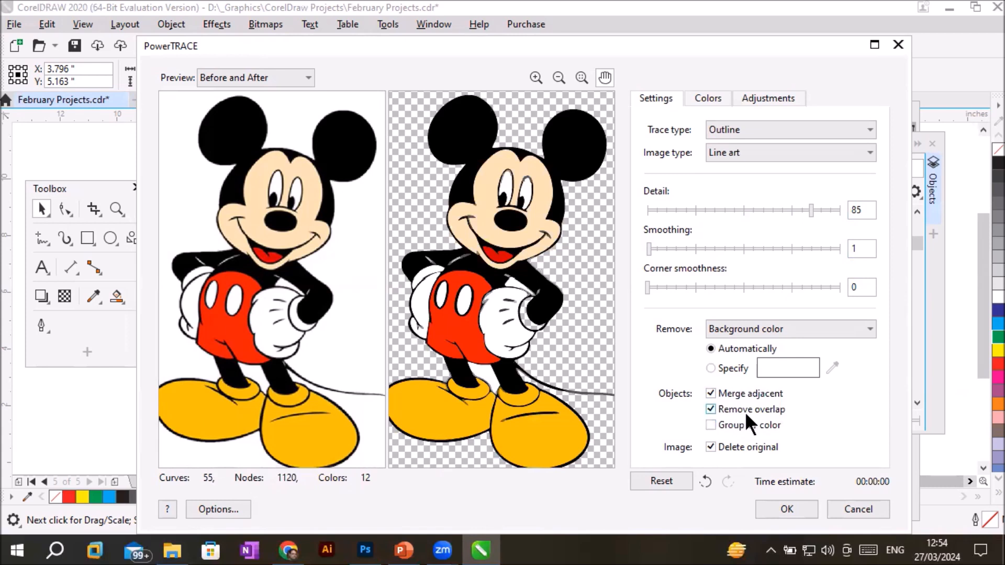
pyautogui.click(746, 427)
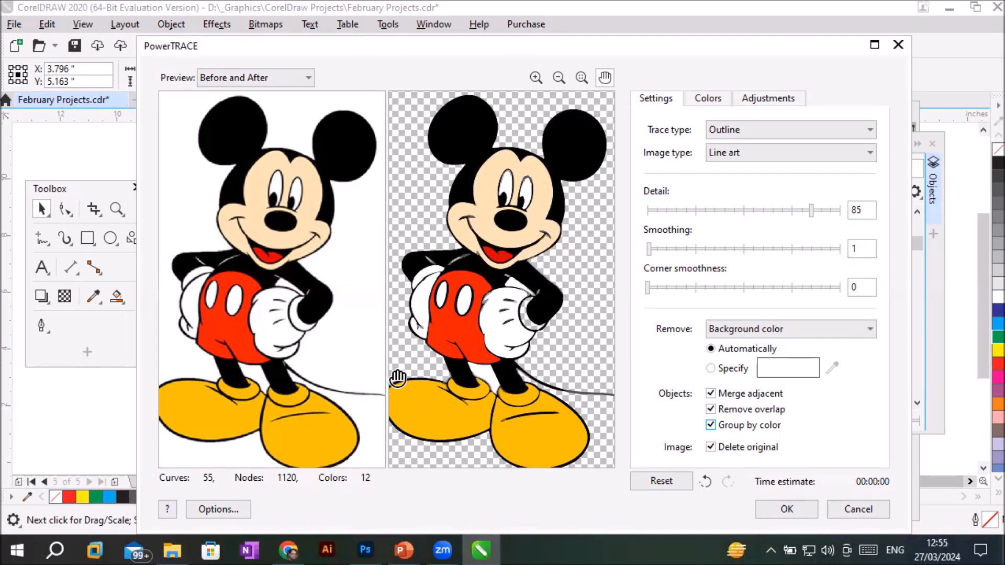
pyautogui.click(740, 424)
# Step: Try the trace with color removal set to None, and set it back to Background color
pyautogui.click(719, 329)
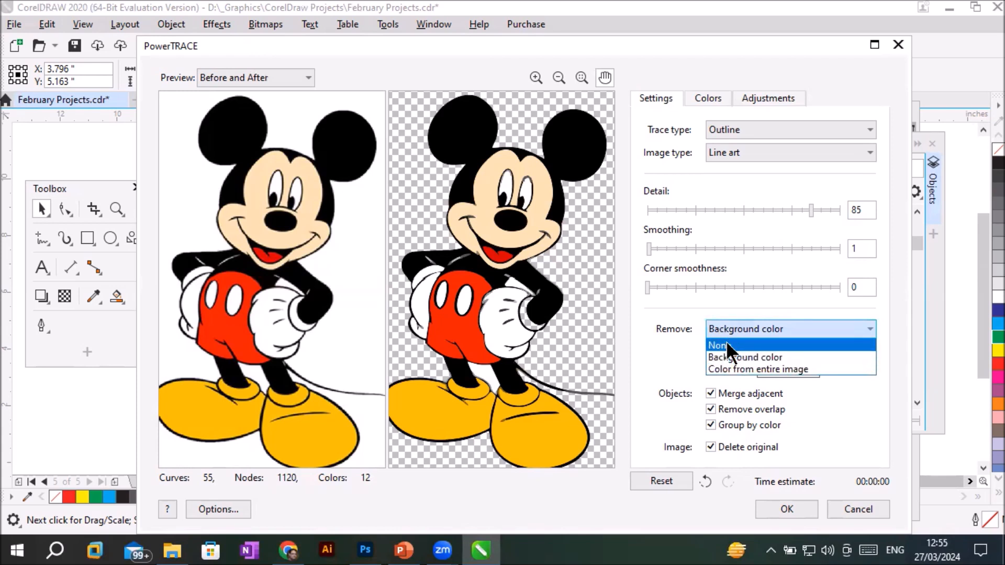
pyautogui.click(726, 345)
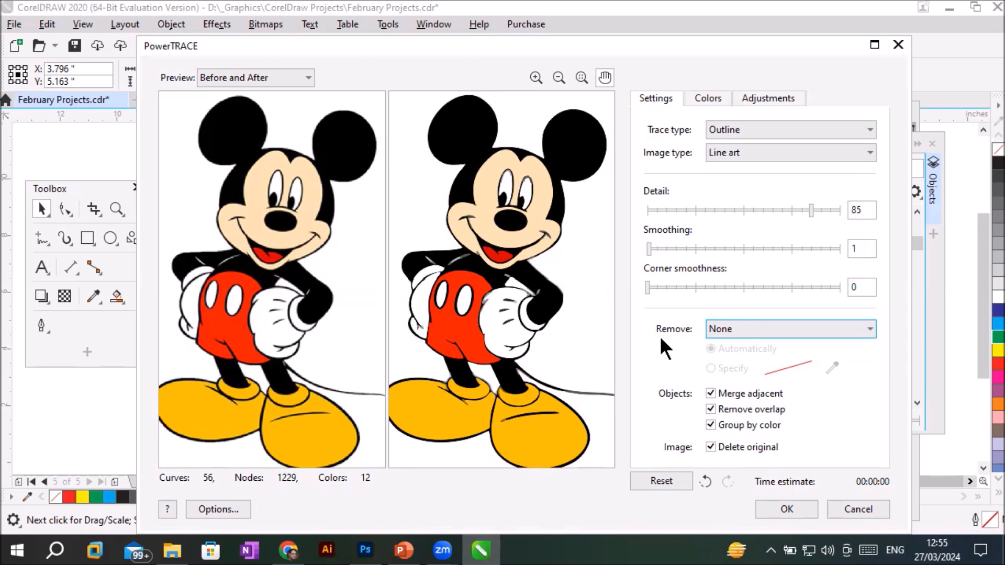
pyautogui.click(780, 327)
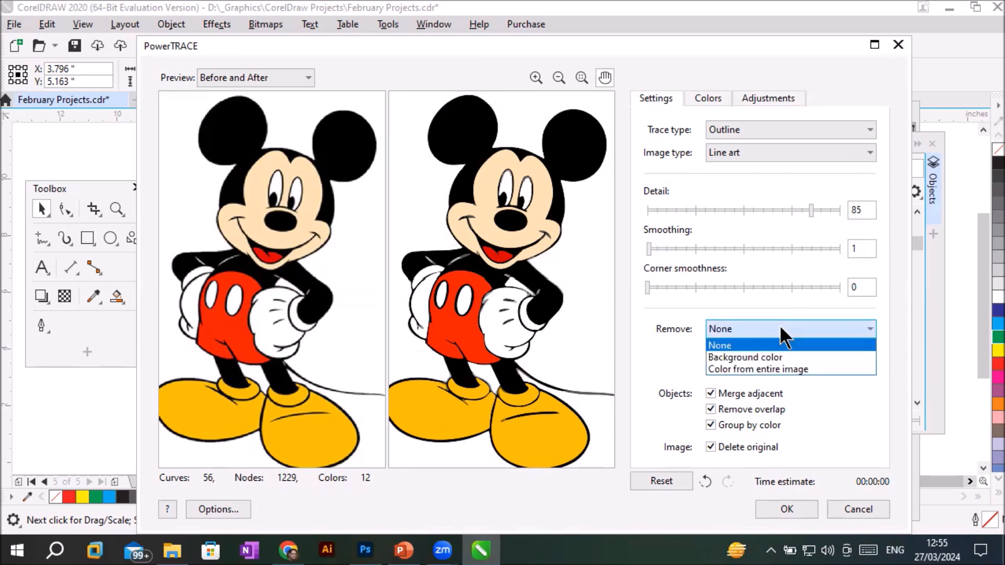
pyautogui.click(770, 354)
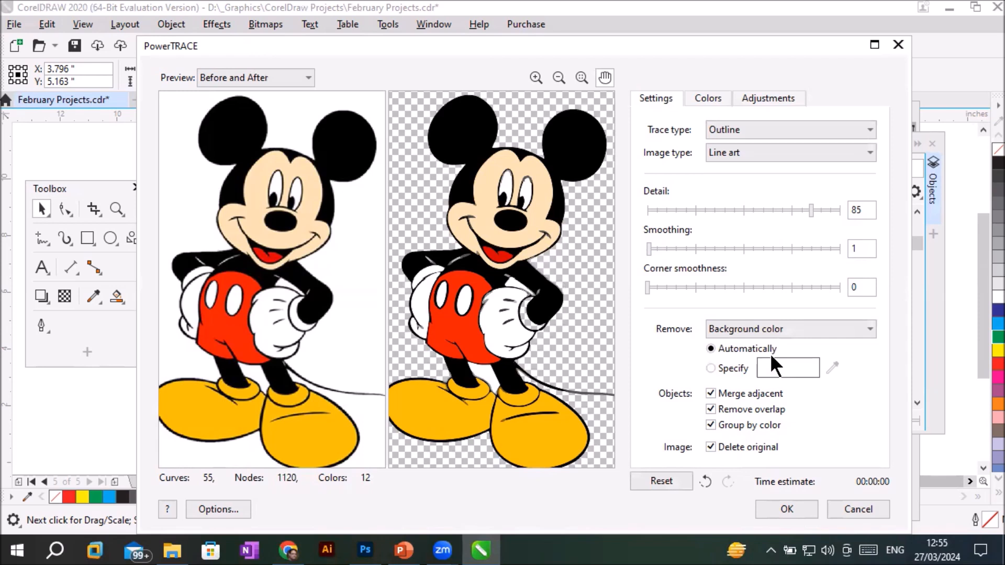
# Step: Zoom in on the figure's body and test Corner smoothness at 72, 92 and 100
pyautogui.moveTo(424, 278); pyautogui.dragTo(442, 264)
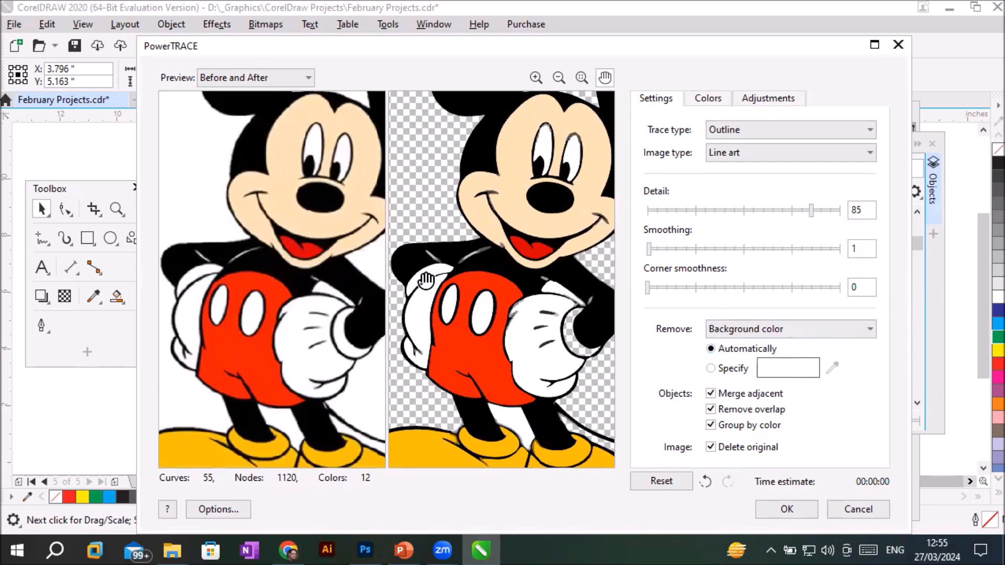
pyautogui.moveTo(647, 284); pyautogui.dragTo(785, 287)
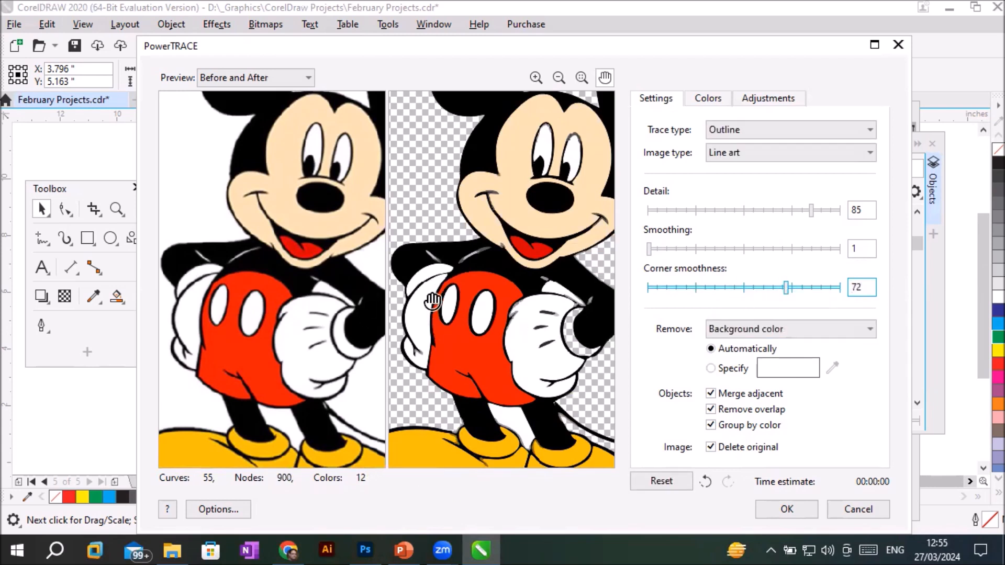
pyautogui.moveTo(786, 288); pyautogui.dragTo(832, 292)
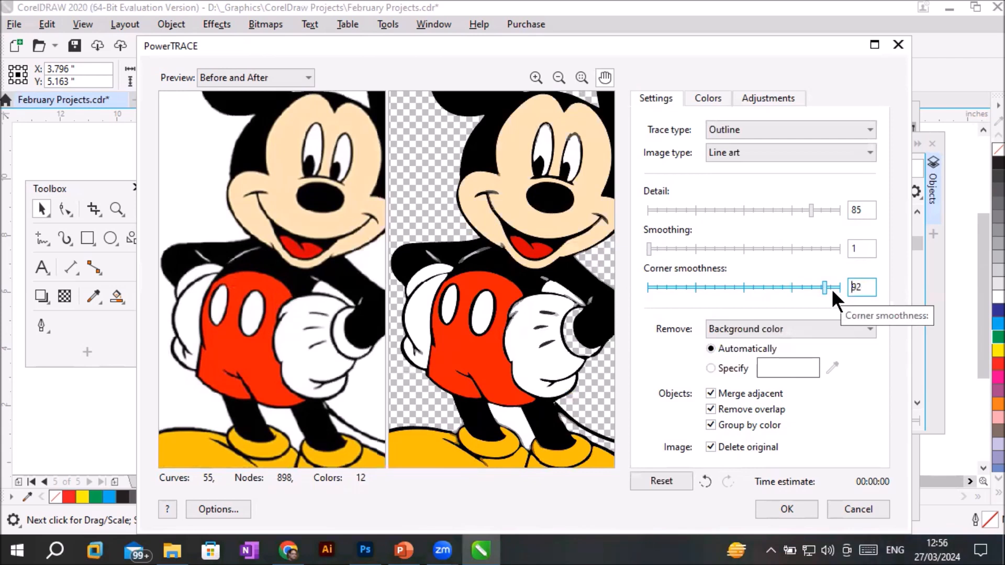
pyautogui.moveTo(827, 290); pyautogui.dragTo(849, 287)
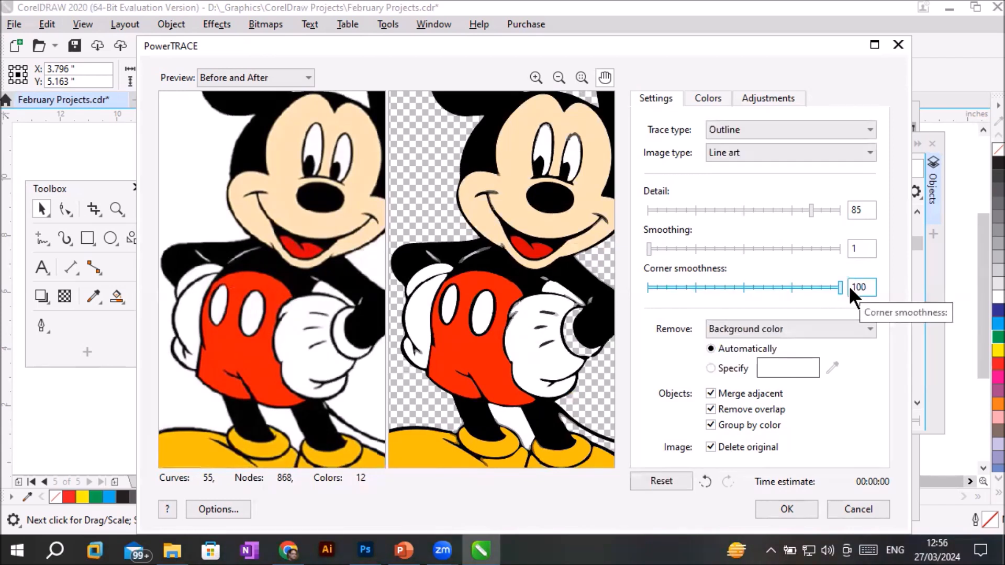
# Step: Compare Smoothing at 0 and 26, leave it at 0, and reduce Corner smoothness to 20
pyautogui.click(645, 248)
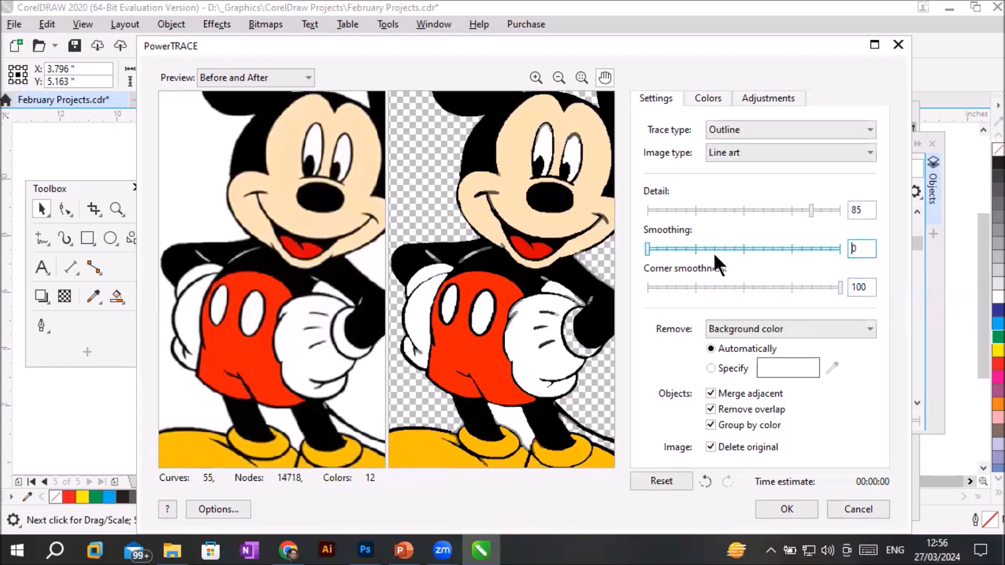
pyautogui.moveTo(648, 249); pyautogui.dragTo(696, 249)
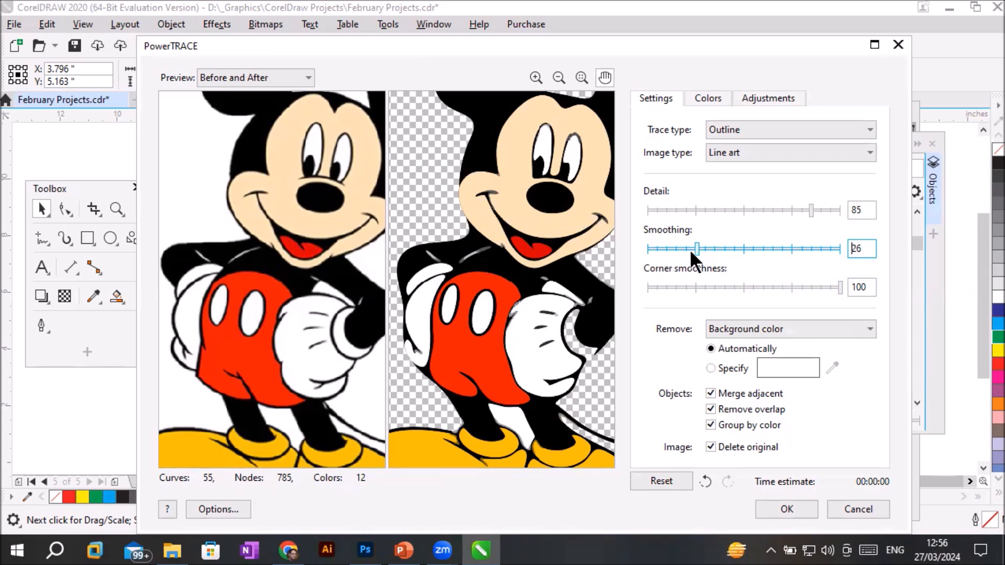
pyautogui.moveTo(697, 246); pyautogui.dragTo(645, 246)
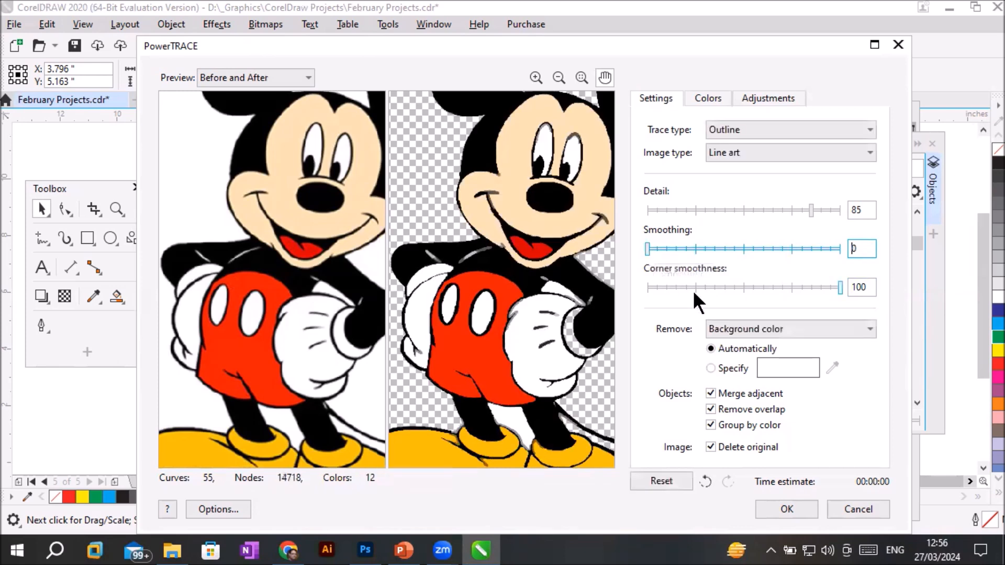
pyautogui.moveTo(837, 288); pyautogui.dragTo(686, 290)
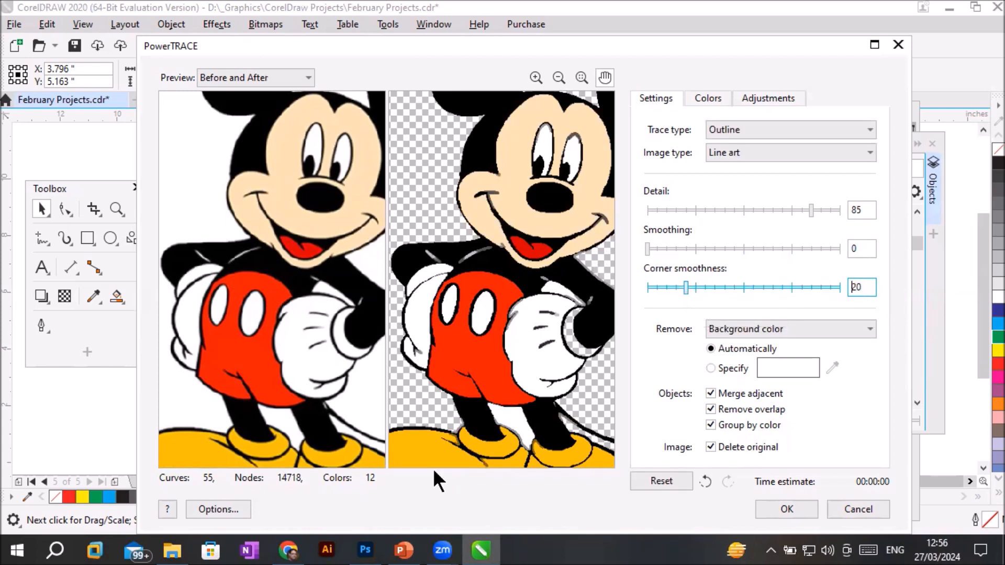
# Step: Set the trace's Detail to 100 and Corner smoothness to 0, and apply the trace to the picture
pyautogui.click(786, 508)
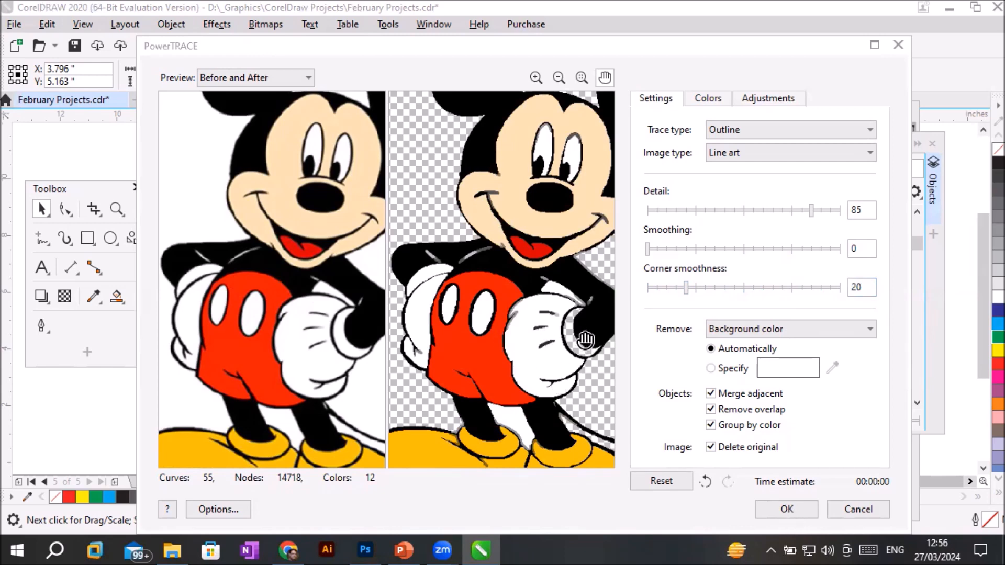
pyautogui.scroll(1, 592, 337)
pyautogui.scroll(1, 596, 338)
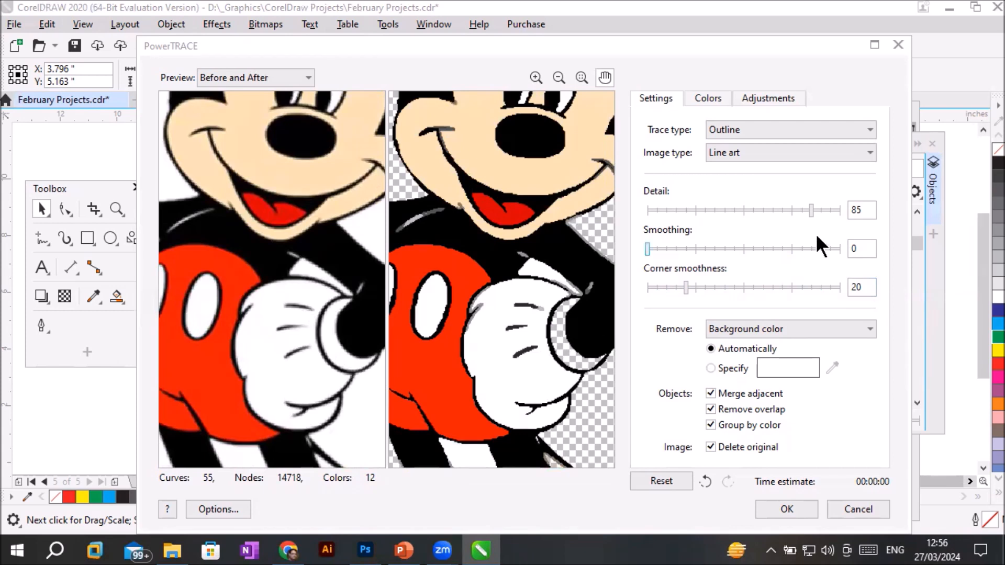
pyautogui.moveTo(809, 210); pyautogui.dragTo(842, 210)
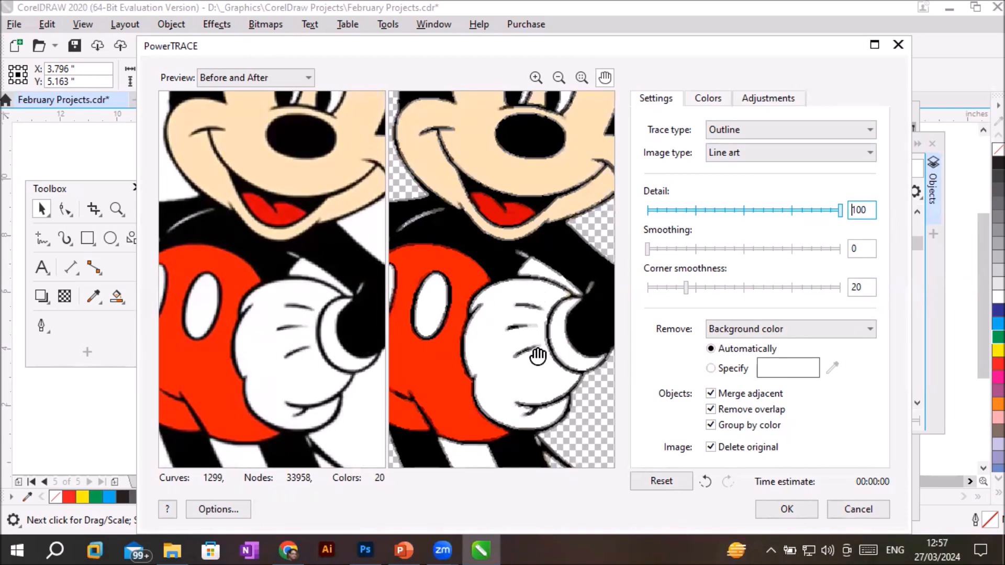
pyautogui.moveTo(684, 285); pyautogui.dragTo(644, 286)
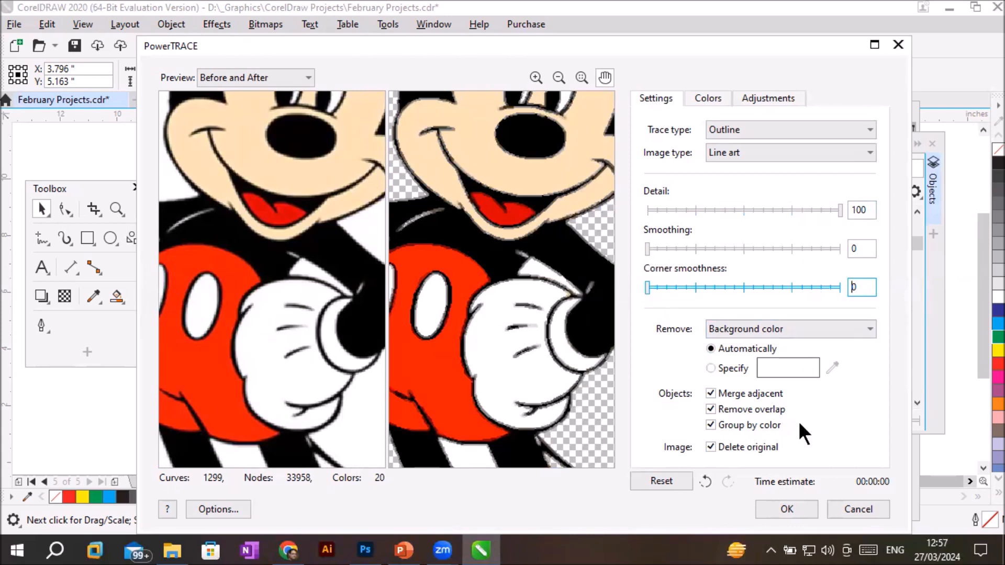
pyautogui.click(787, 509)
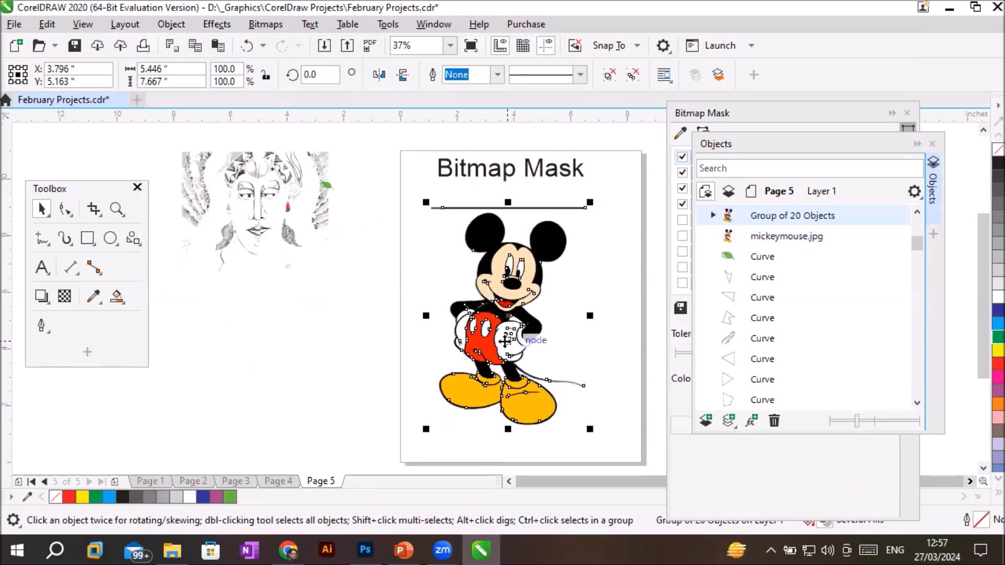
# Step: Move the traced figure and the original bitmap apart, side by side, and ungroup all objects of the traced figure
pyautogui.moveTo(487, 335); pyautogui.dragTo(332, 347)
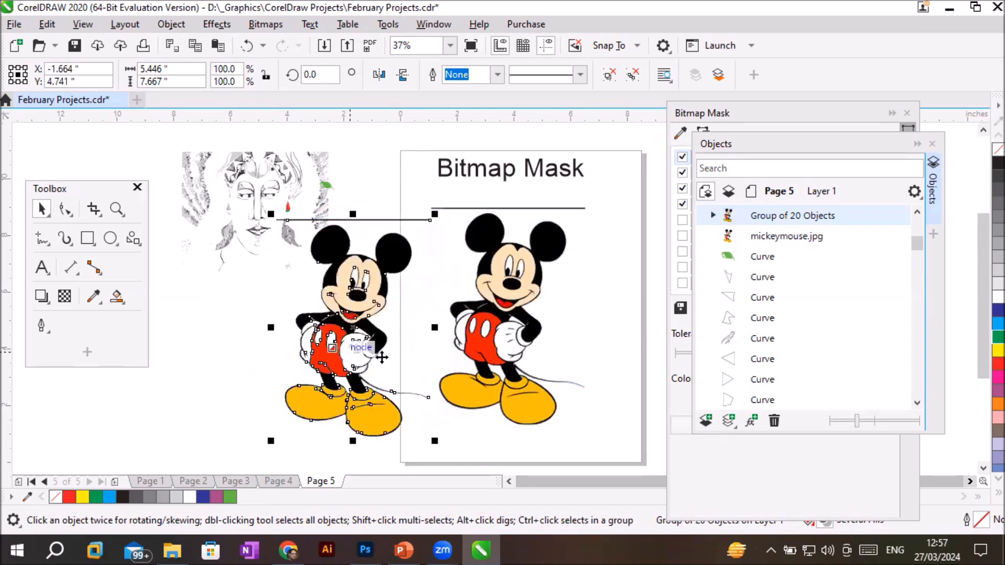
pyautogui.moveTo(503, 335); pyautogui.dragTo(572, 342)
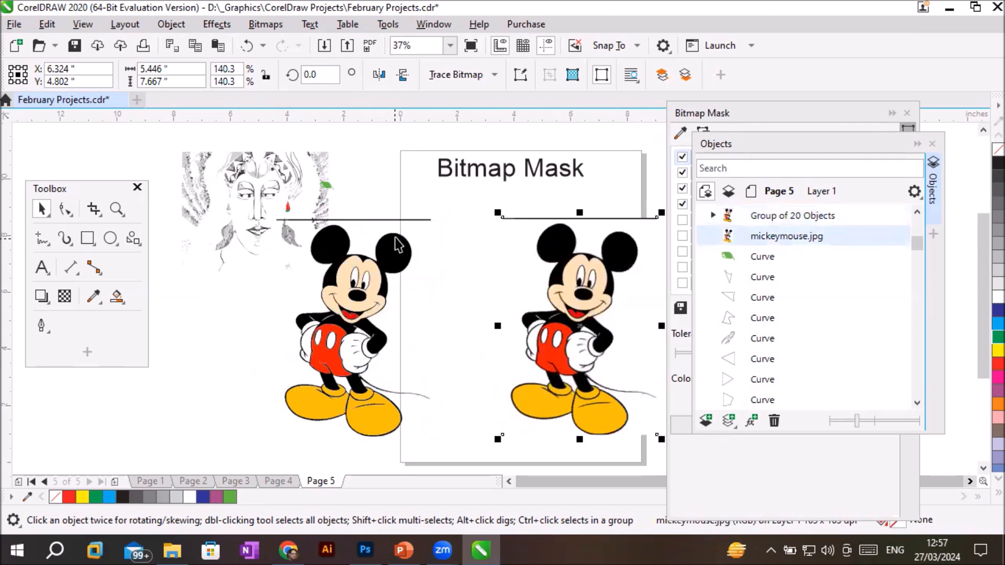
pyautogui.click(419, 220)
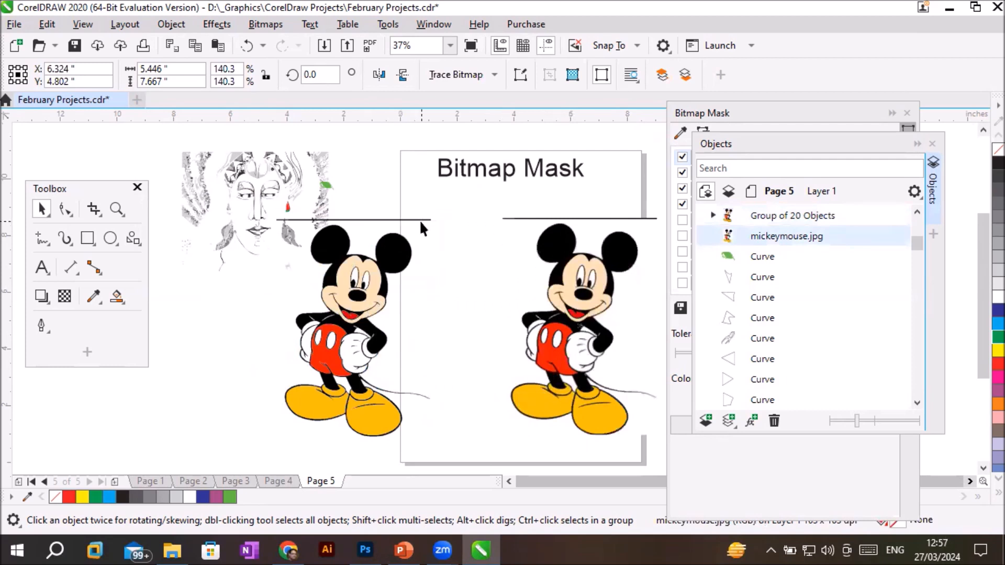
pyautogui.rightClick(365, 273)
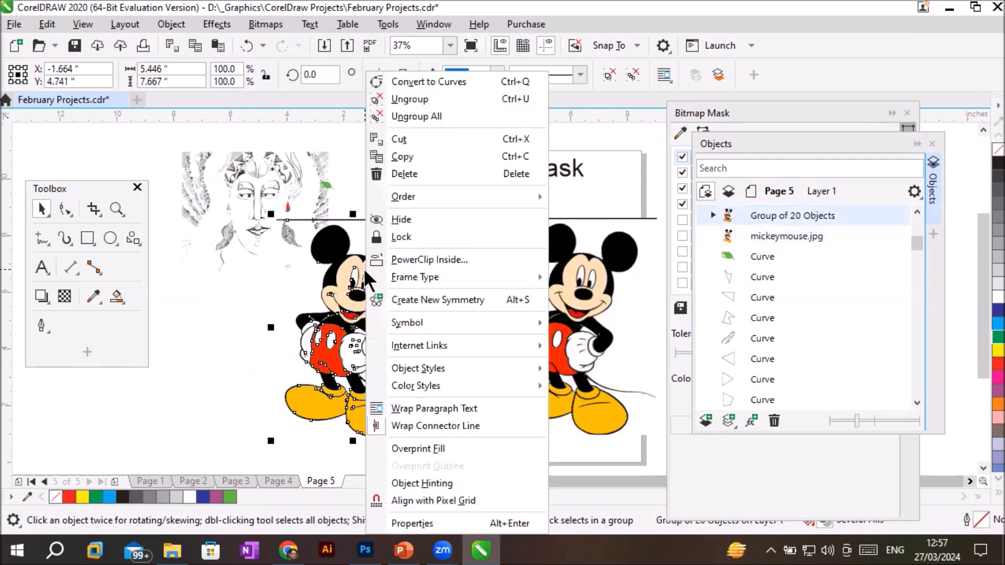
pyautogui.click(450, 116)
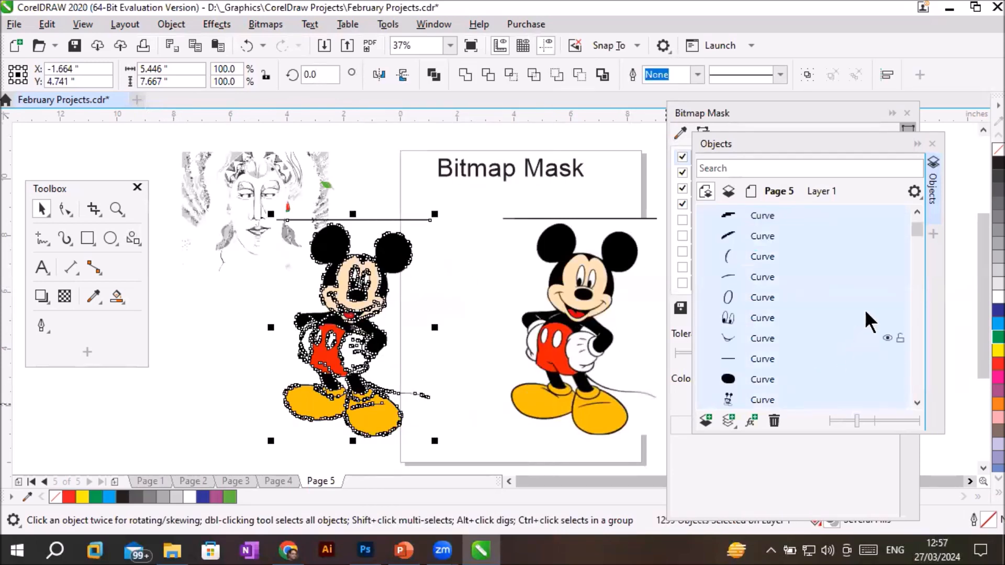
# Step: Look through the page objects down to the traced figure's individual curves on Page 5
pyautogui.moveTo(919, 224); pyautogui.dragTo(921, 259)
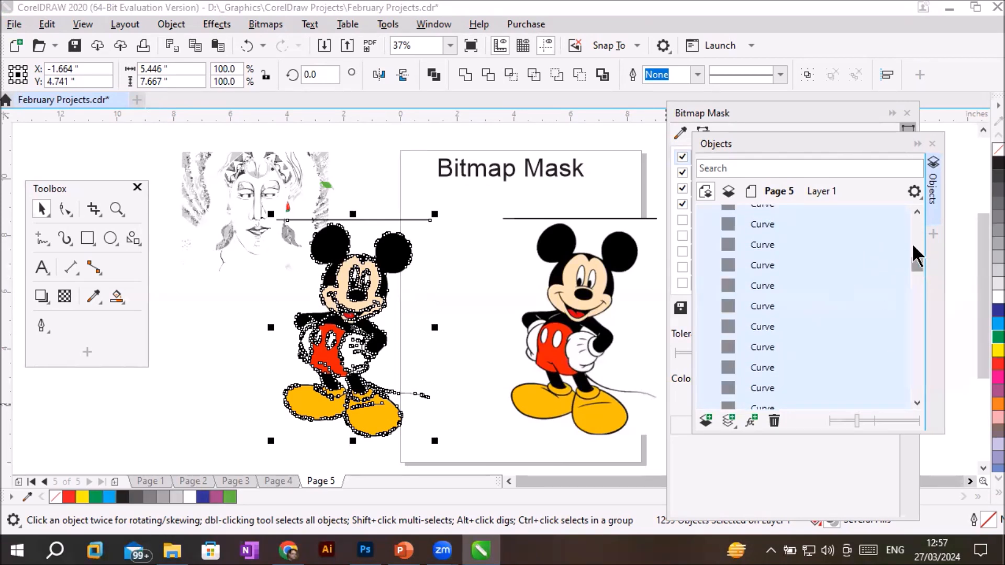
pyautogui.moveTo(915, 260); pyautogui.dragTo(903, 209)
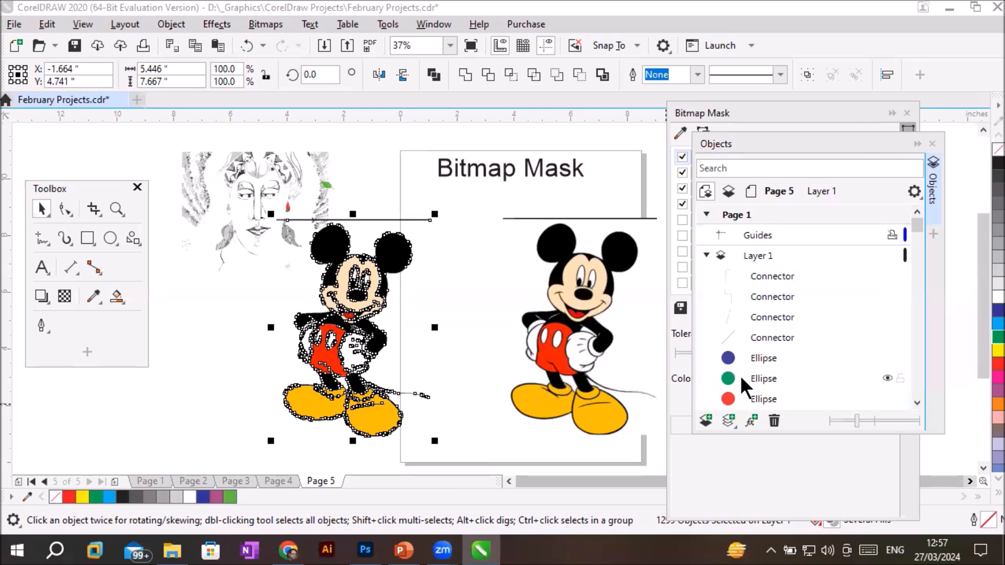
pyautogui.scroll(-5, 761, 346)
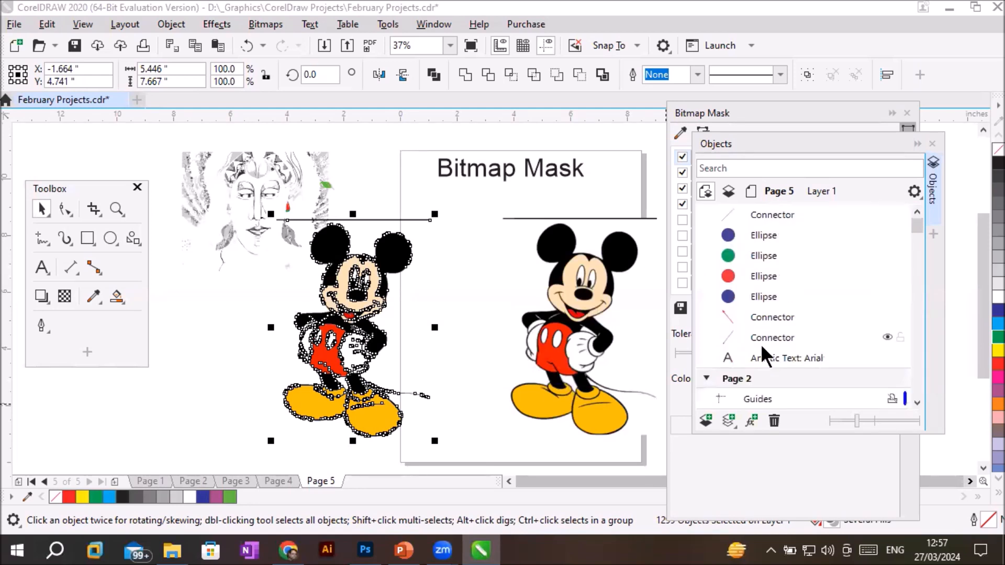
pyautogui.scroll(-1, 759, 345)
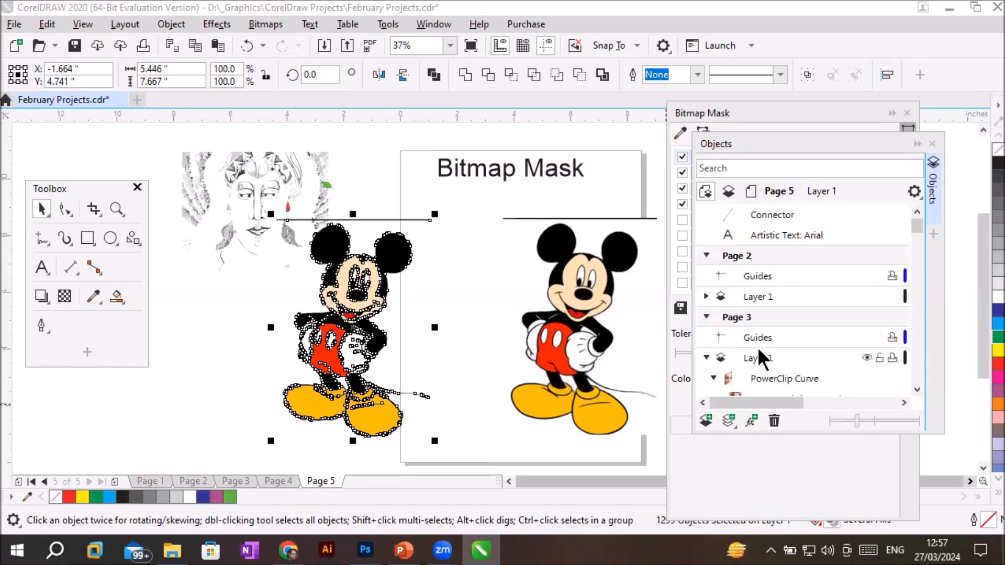
pyautogui.scroll(-1, 758, 347)
pyautogui.scroll(-10, 758, 347)
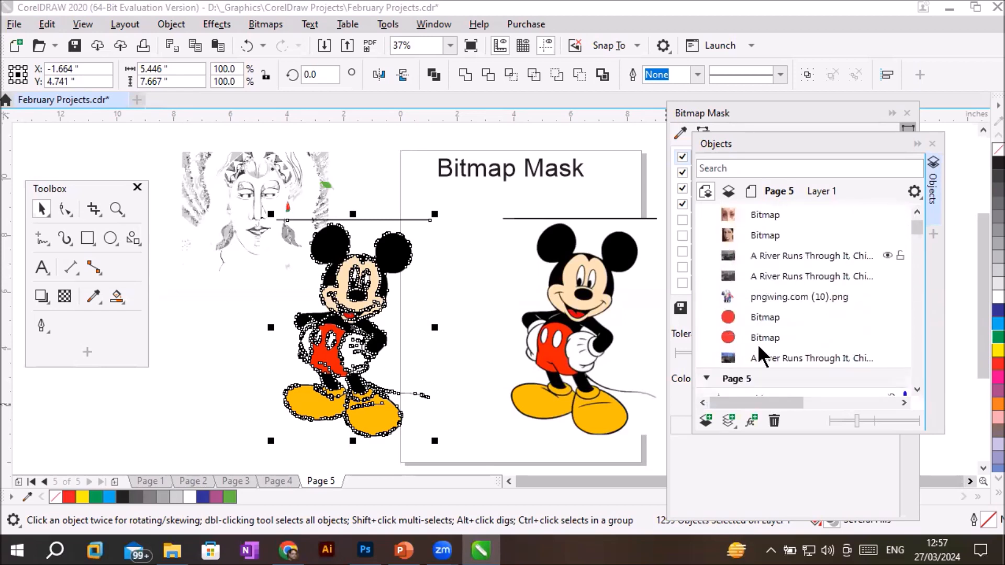
pyautogui.scroll(-1, 758, 344)
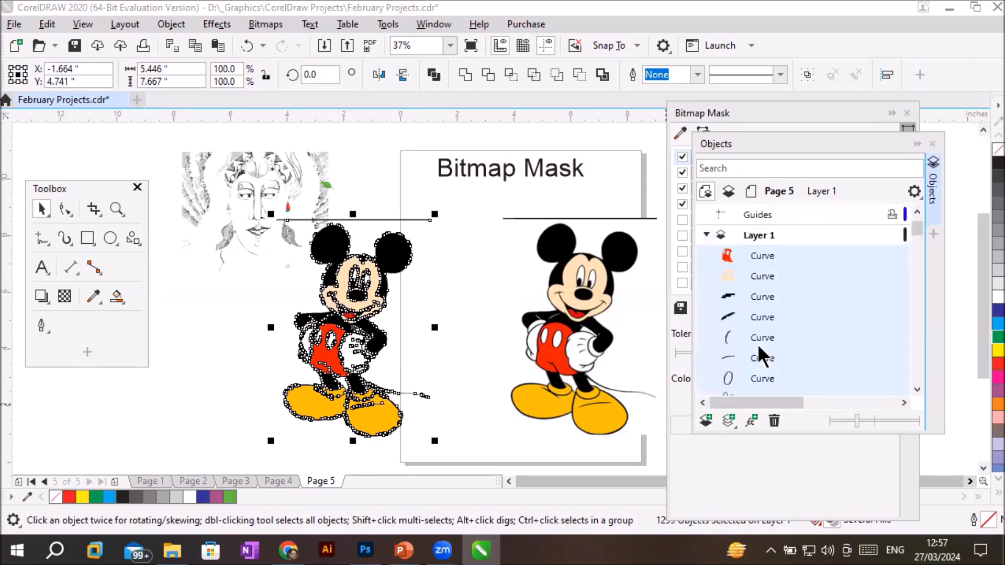
pyautogui.click(764, 255)
pyautogui.scroll(-3, 765, 253)
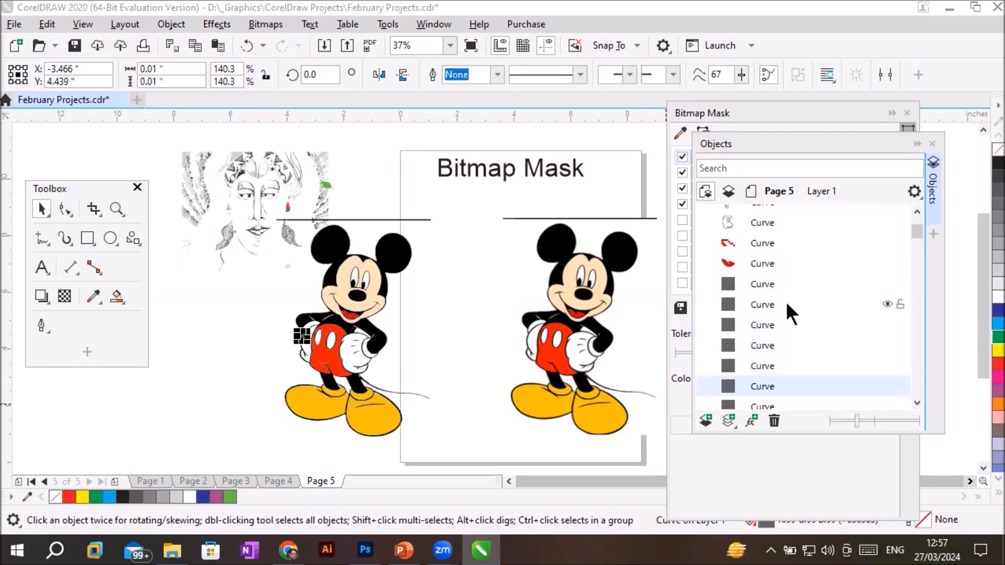
pyautogui.scroll(6, 795, 288)
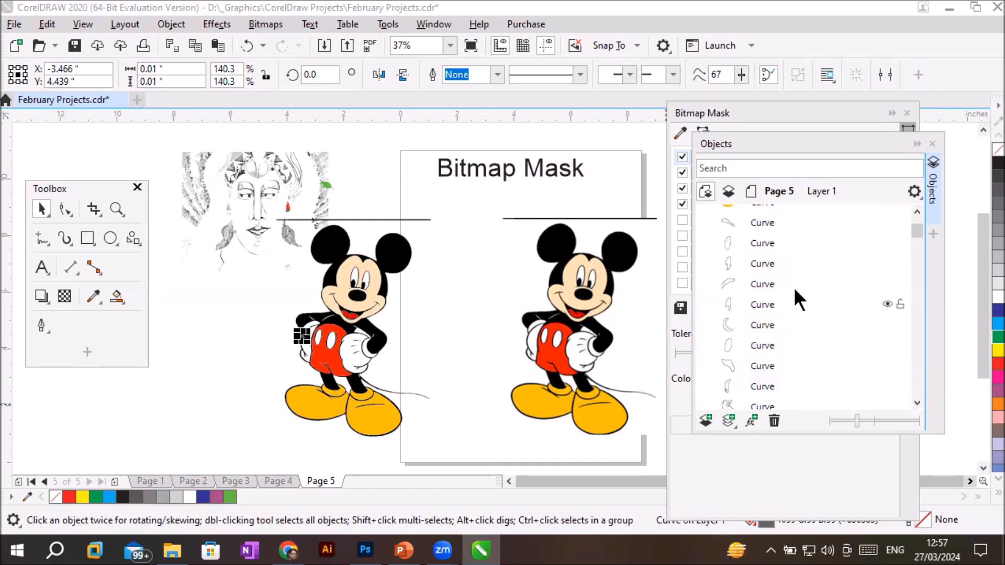
pyautogui.scroll(1, 794, 287)
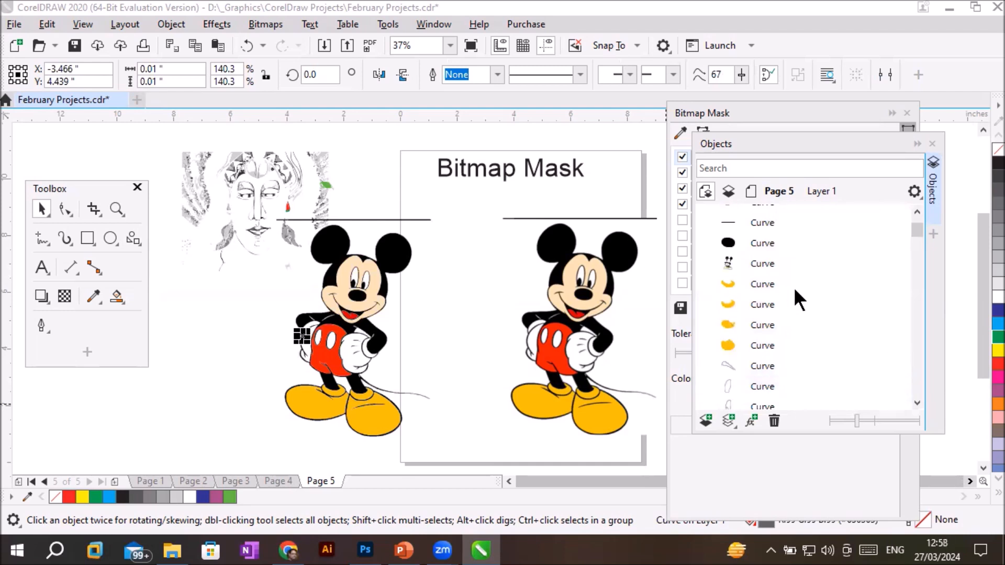
# Step: Identify the traced shoe and nose curves one by one in the object list, and delete the straight black line above the traced figure
pyautogui.click(753, 281)
pyautogui.click(754, 304)
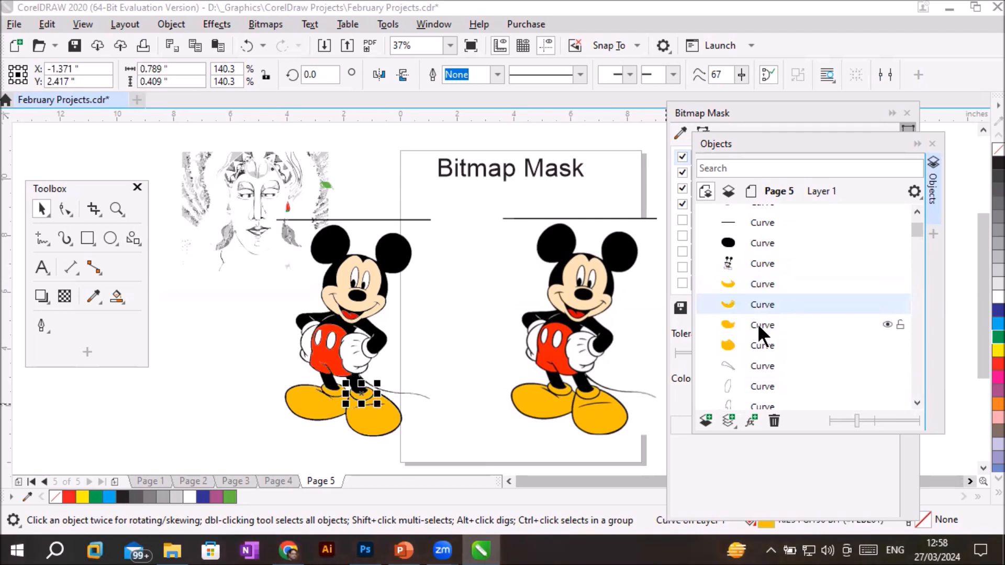
pyautogui.click(758, 324)
pyautogui.click(755, 345)
pyautogui.click(763, 244)
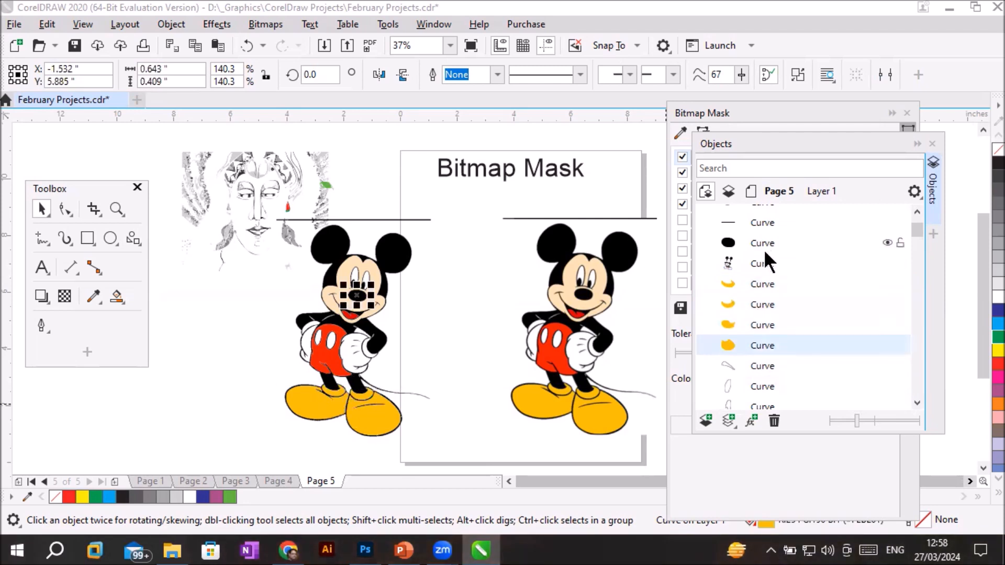
pyautogui.click(762, 222)
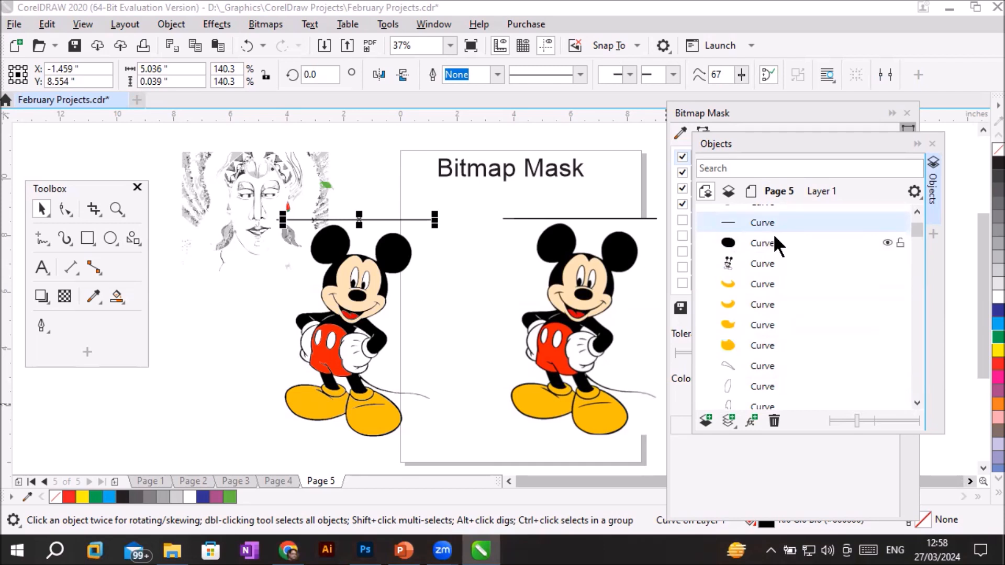
pyautogui.press('Delete')
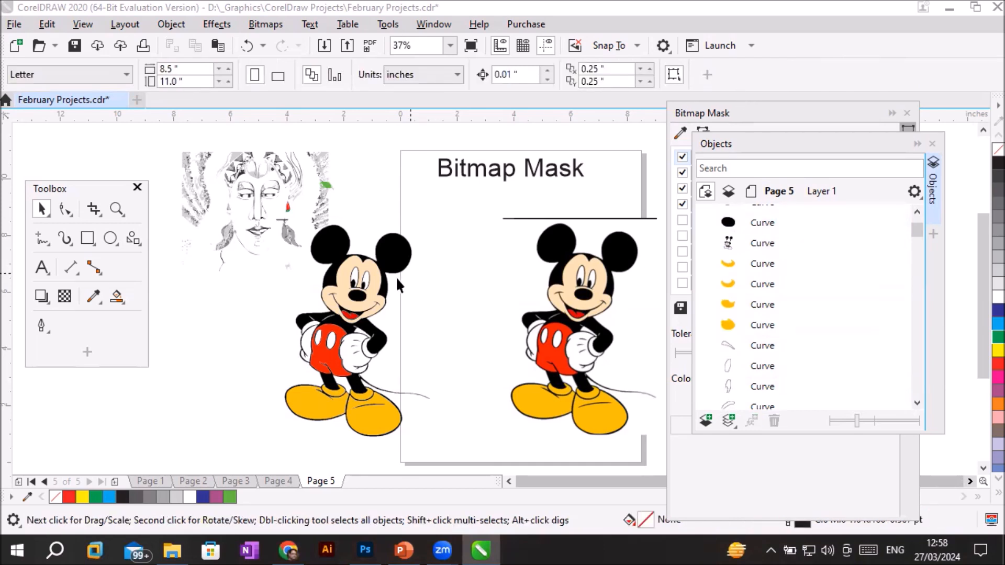
# Step: Select the traced figure's black body curve and yellow shoe curves on the drawing to examine them as separate objects
pyautogui.click(359, 295)
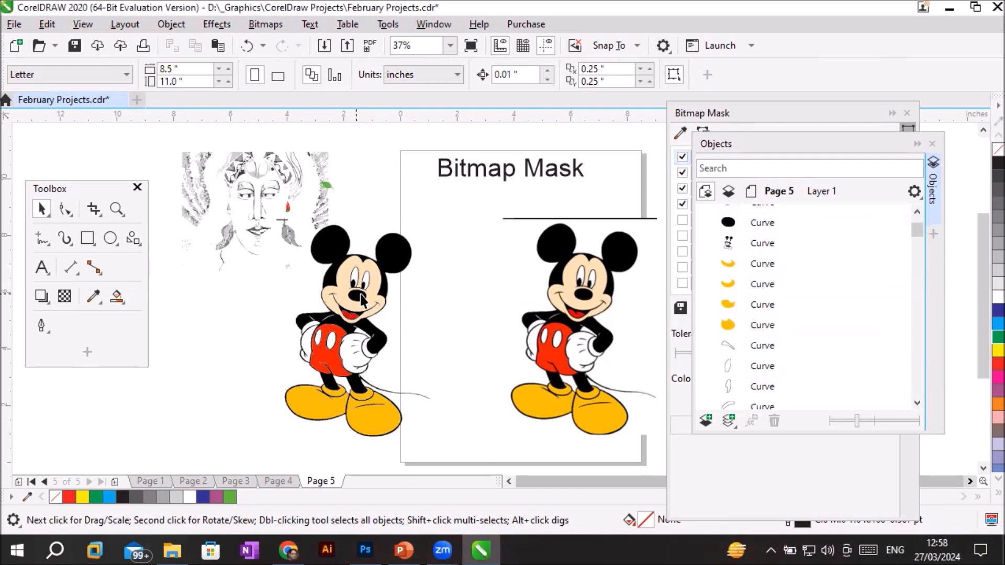
pyautogui.click(394, 253)
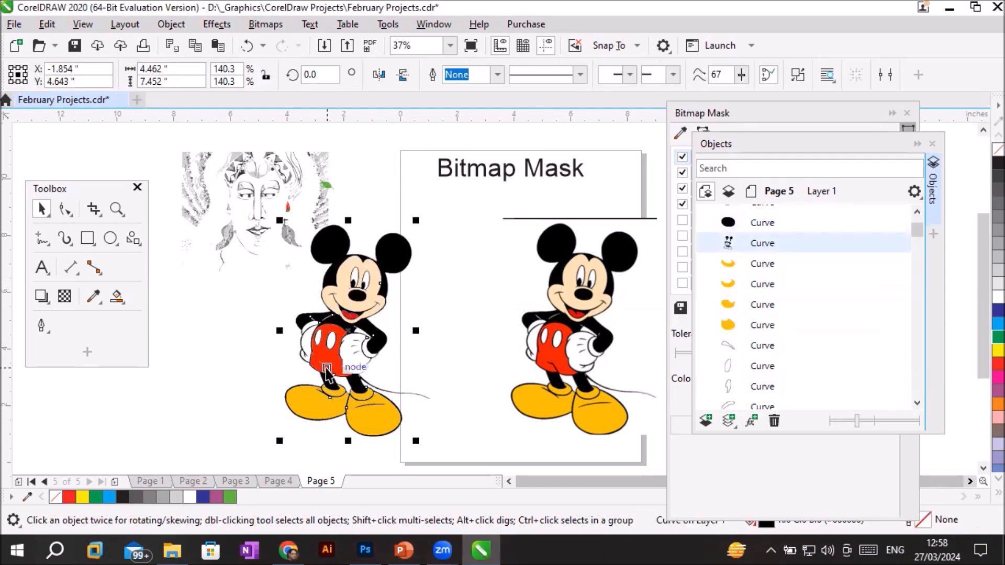
pyautogui.click(323, 369)
pyautogui.click(235, 395)
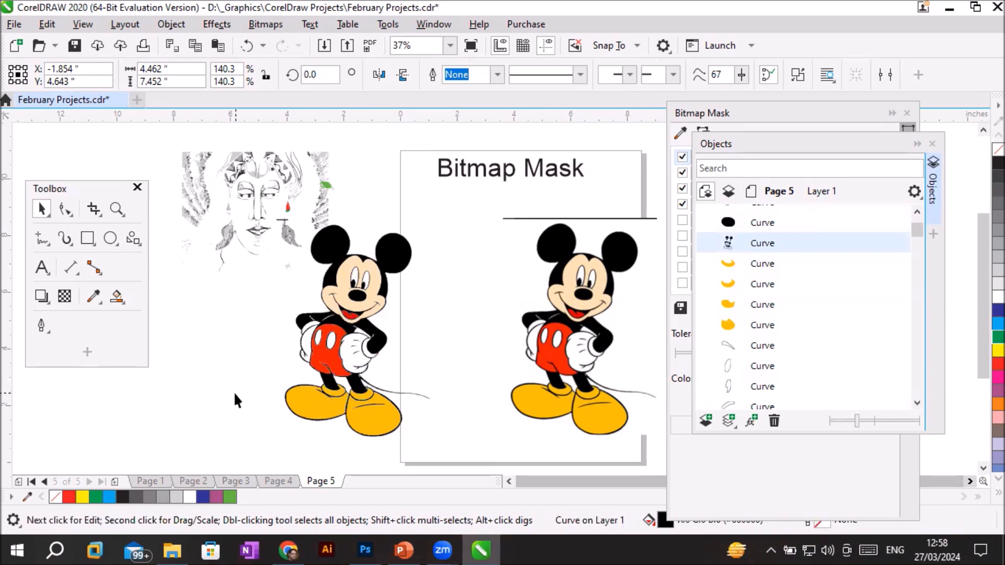
pyautogui.click(313, 405)
pyautogui.click(373, 428)
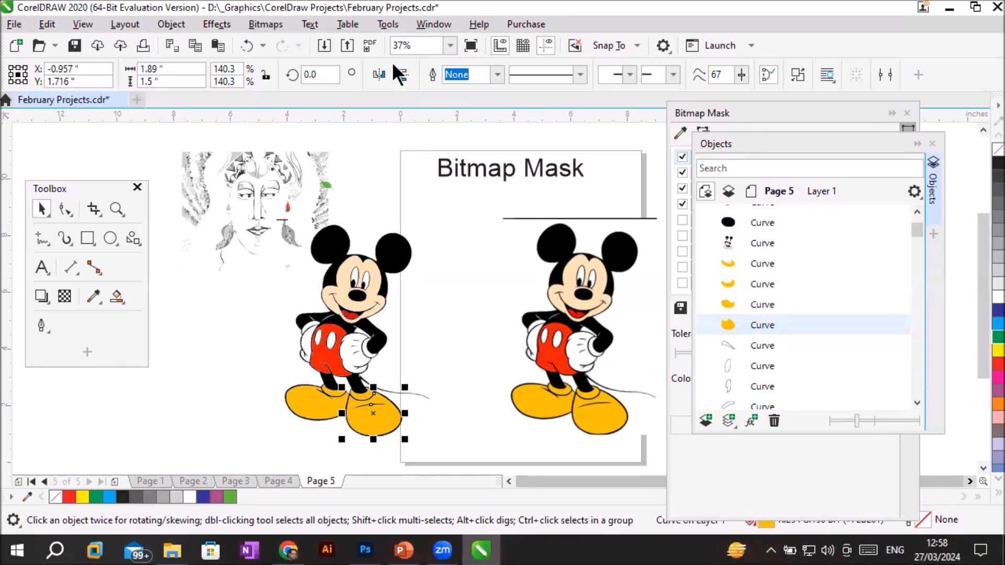
pyautogui.click(264, 25)
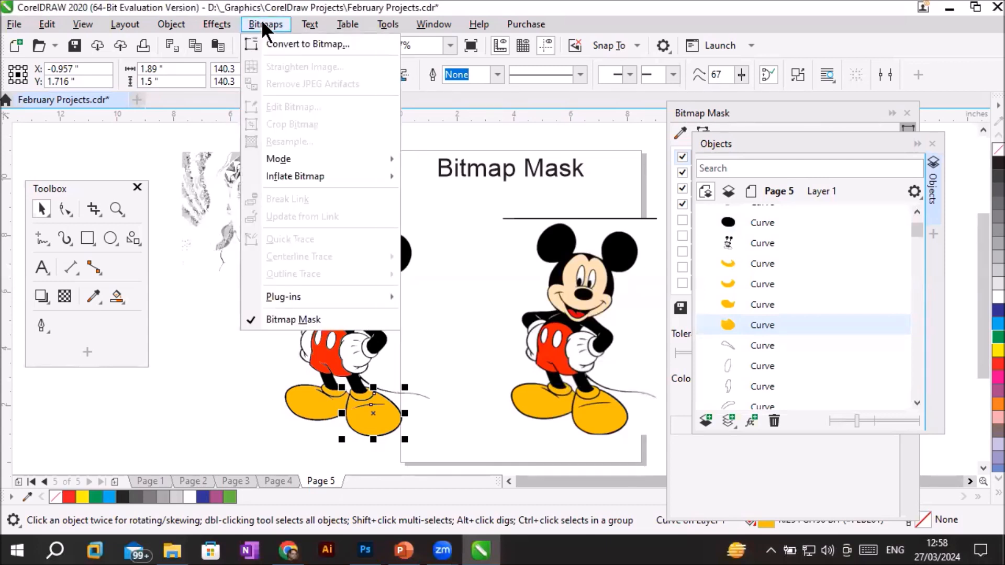
pyautogui.click(204, 387)
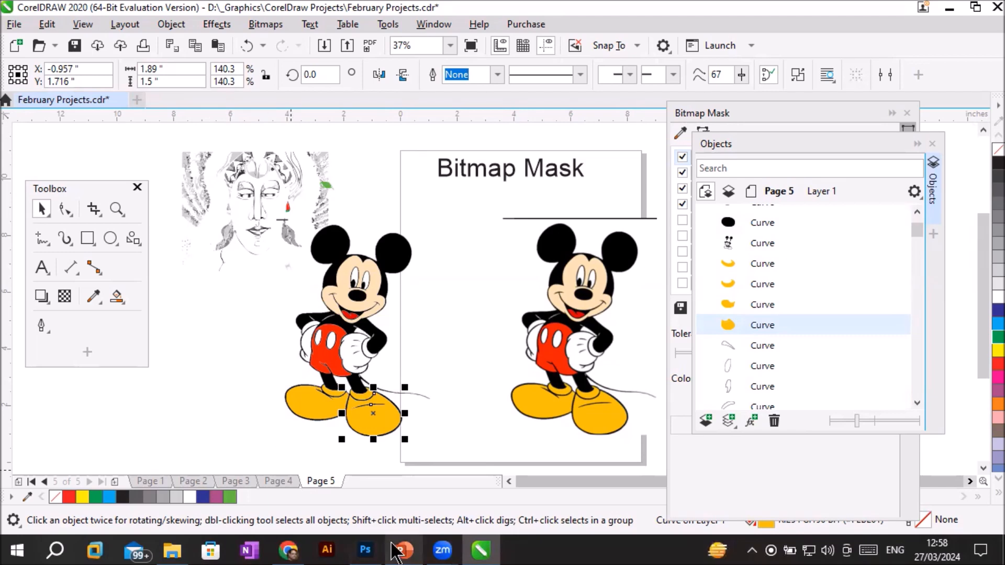
# Step: Switch to Chrome and run a Google image search for "tecnical mechine object" in a new tab
pyautogui.click(290, 552)
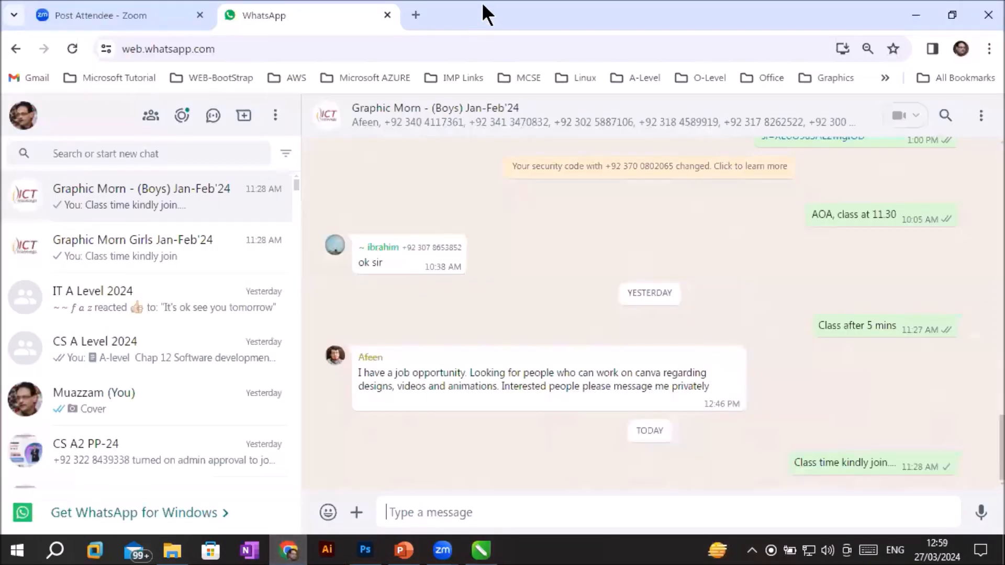
pyautogui.click(417, 15)
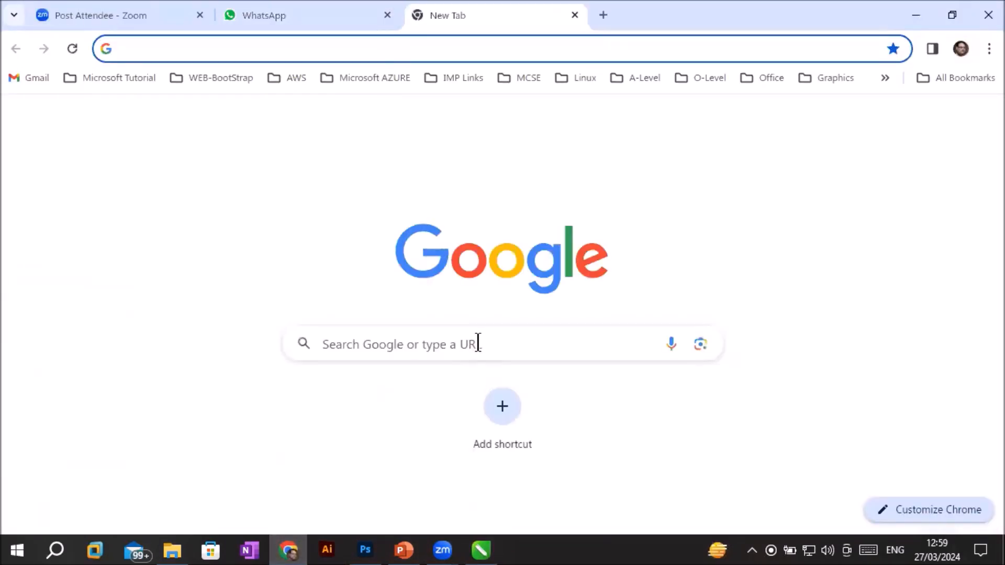
pyautogui.click(487, 344)
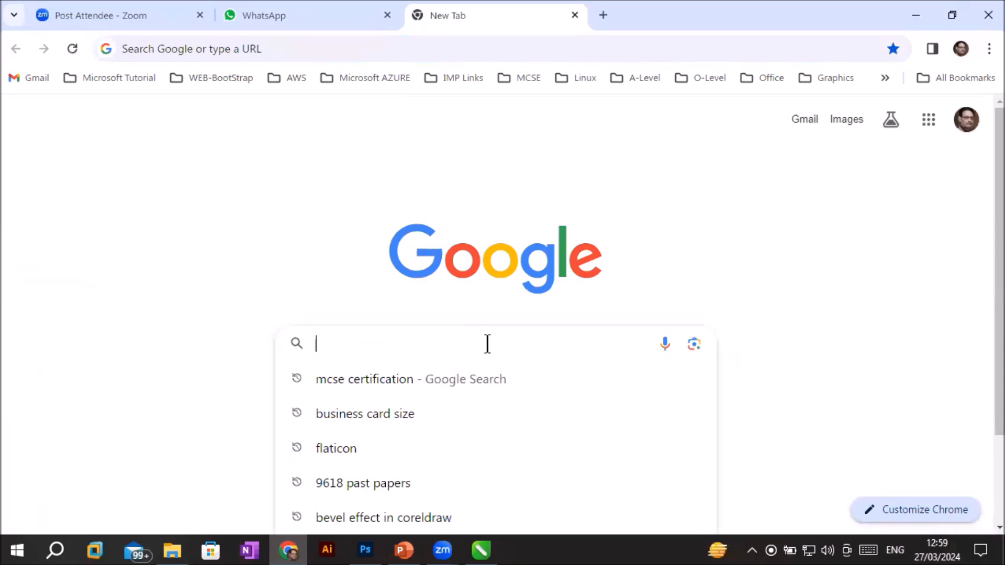
pyautogui.write('tec')
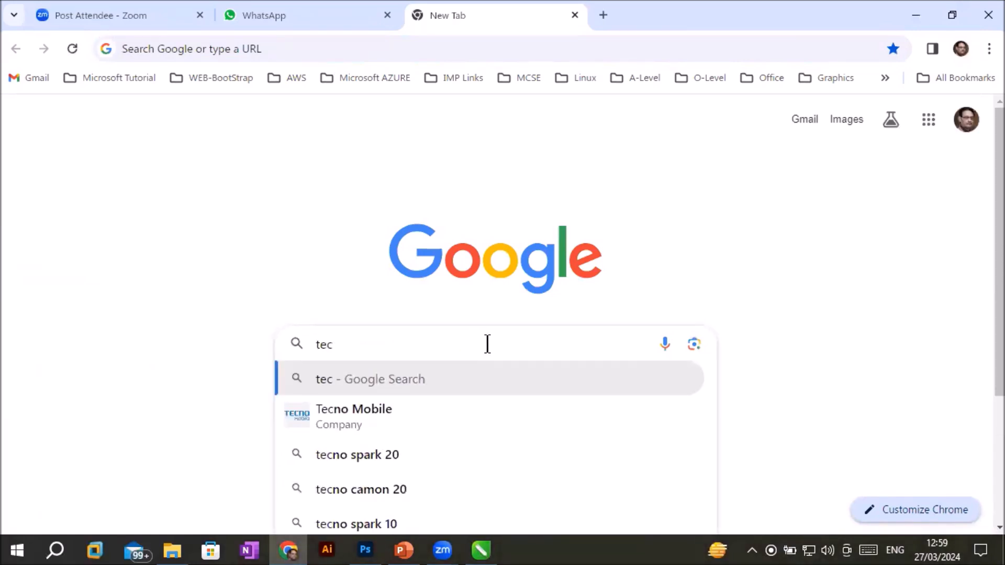
pyautogui.write('nical')
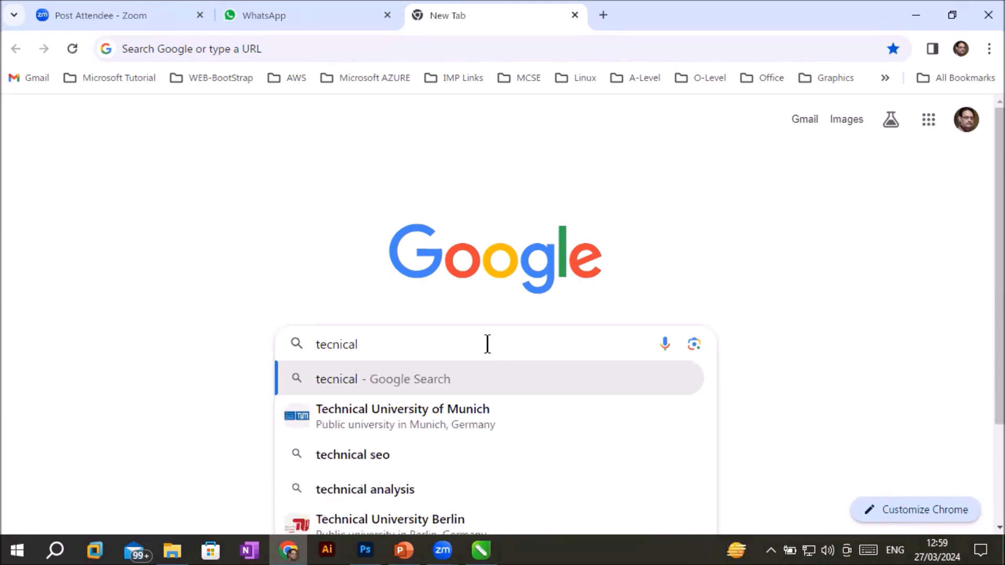
pyautogui.write(' mechine object')
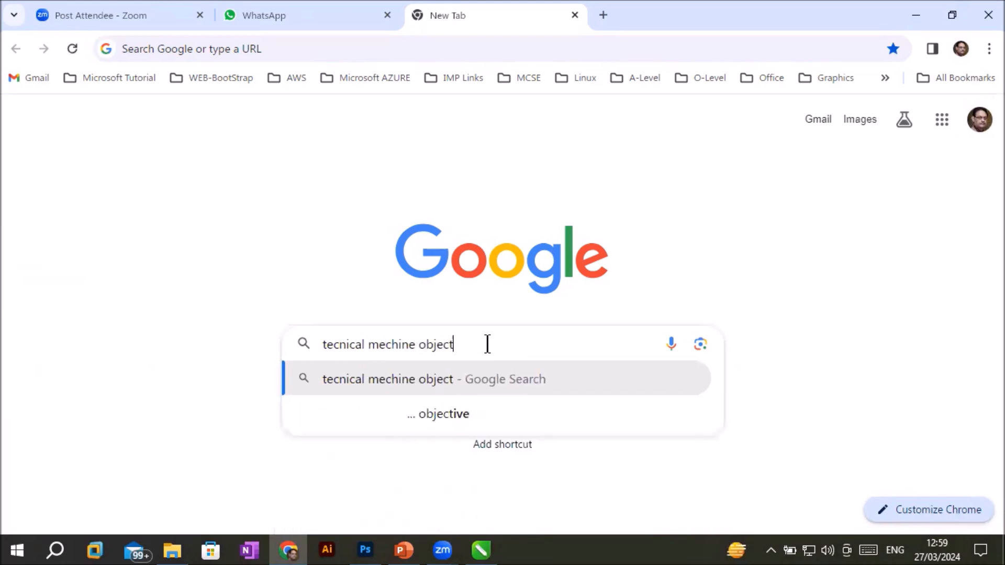
pyautogui.press('Return')
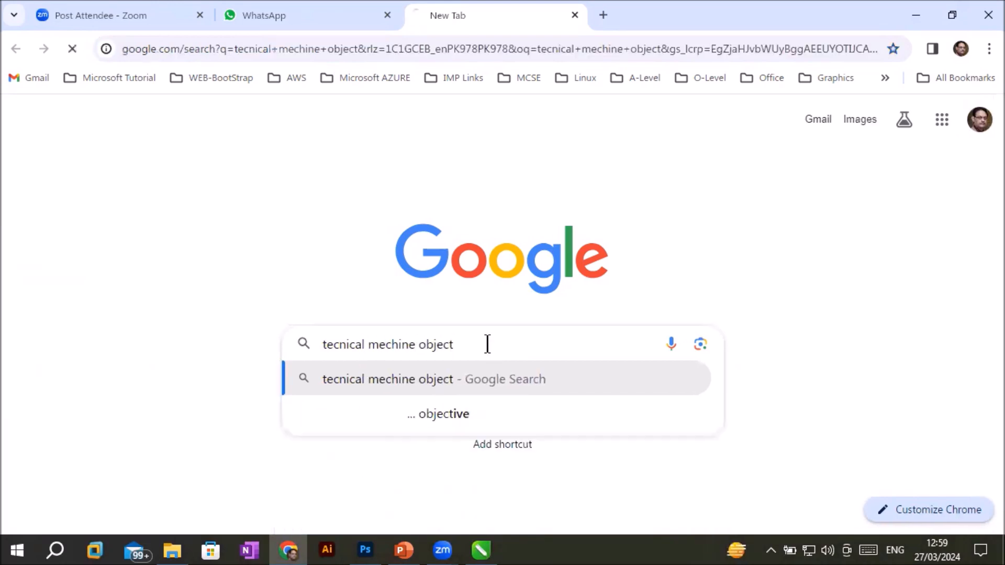
pyautogui.click(94, 193)
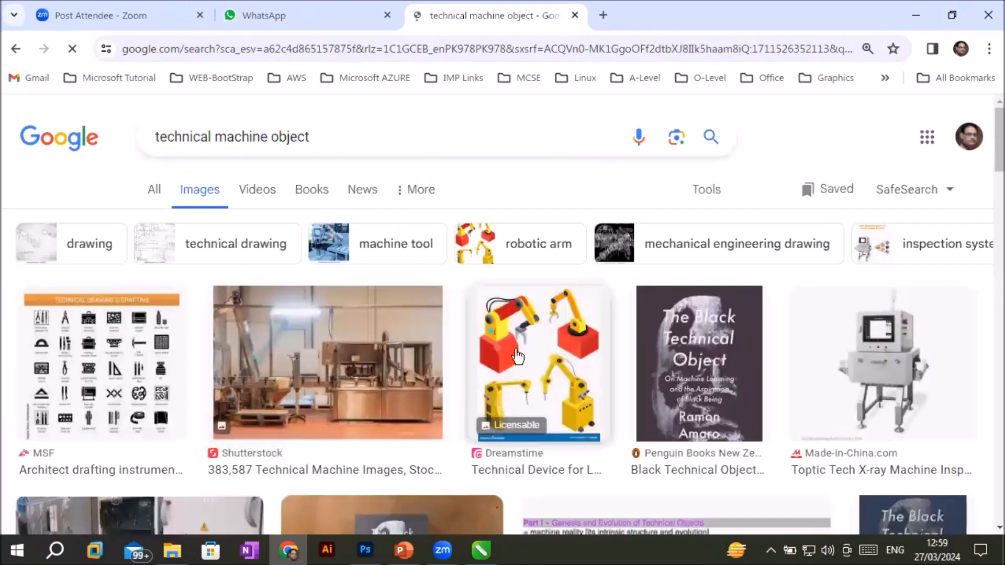
# Step: Browse the image results and preview ResearchGate's portable boring machine drawing
pyautogui.scroll(-3, 539, 338)
pyautogui.scroll(-3, 541, 337)
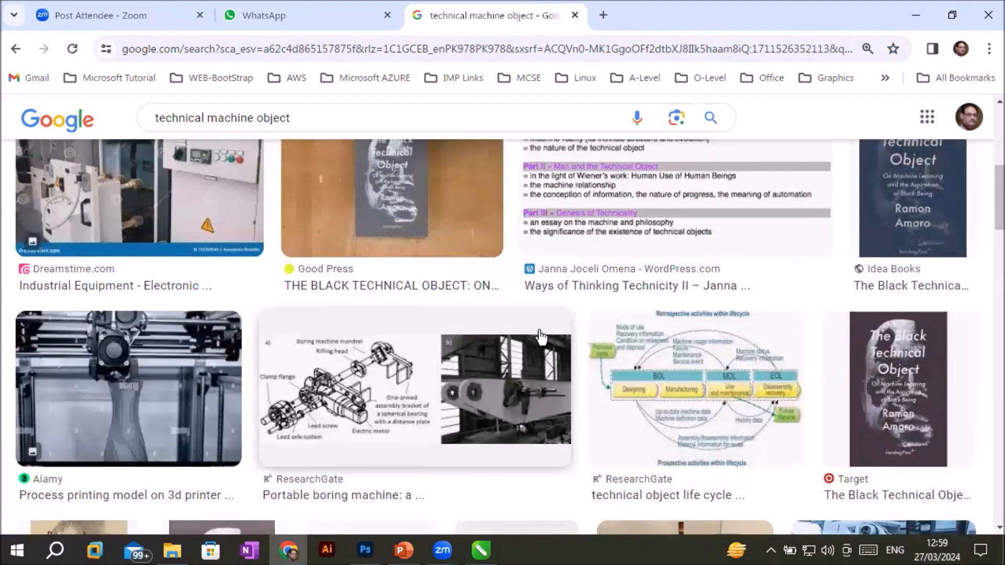
pyautogui.scroll(-2, 541, 337)
pyautogui.scroll(-3, 540, 331)
pyautogui.scroll(3, 539, 331)
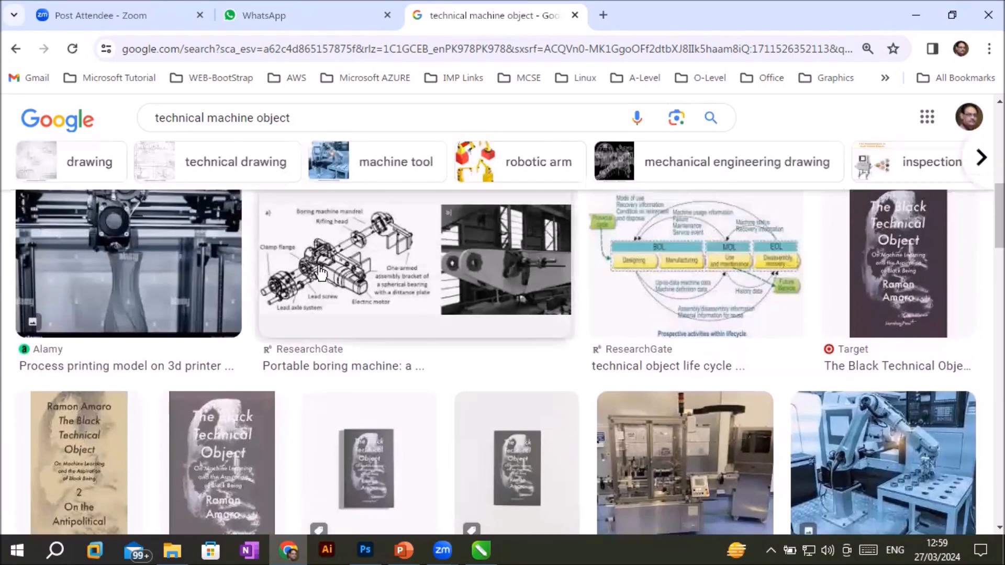
pyautogui.click(301, 256)
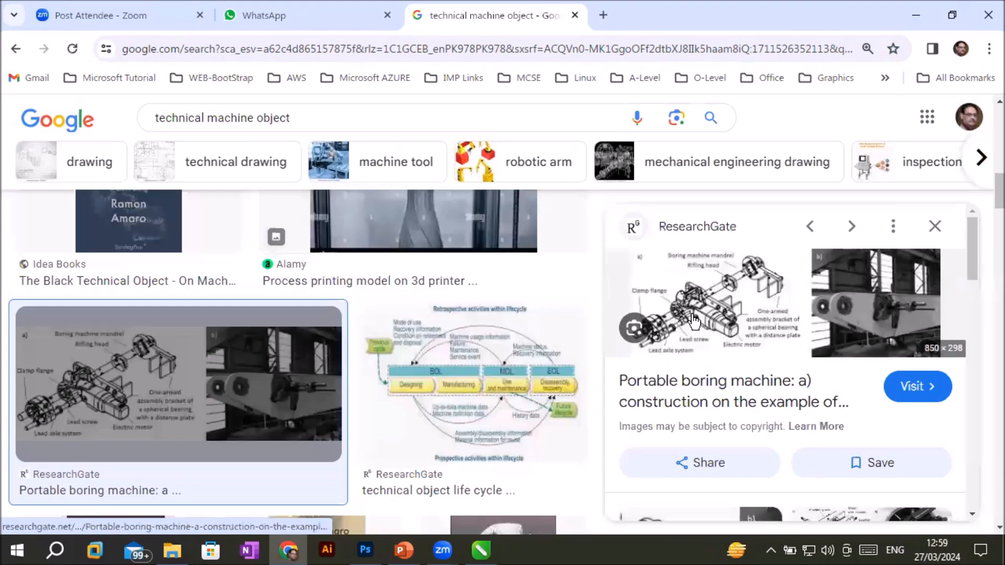
# Step: Try to save the portable boring machine figure from its ResearchGate page
pyautogui.click(710, 308)
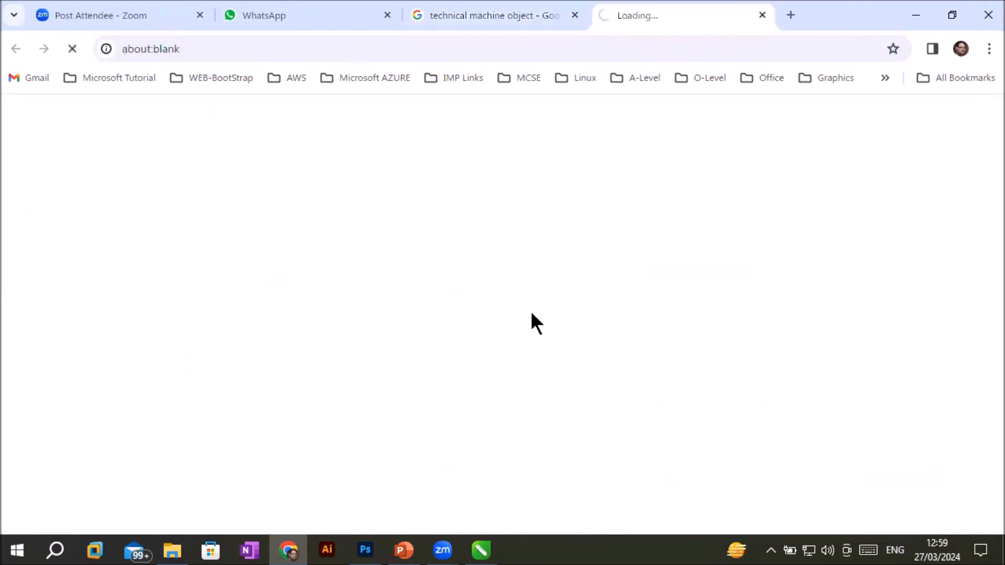
pyautogui.scroll(-3, 519, 298)
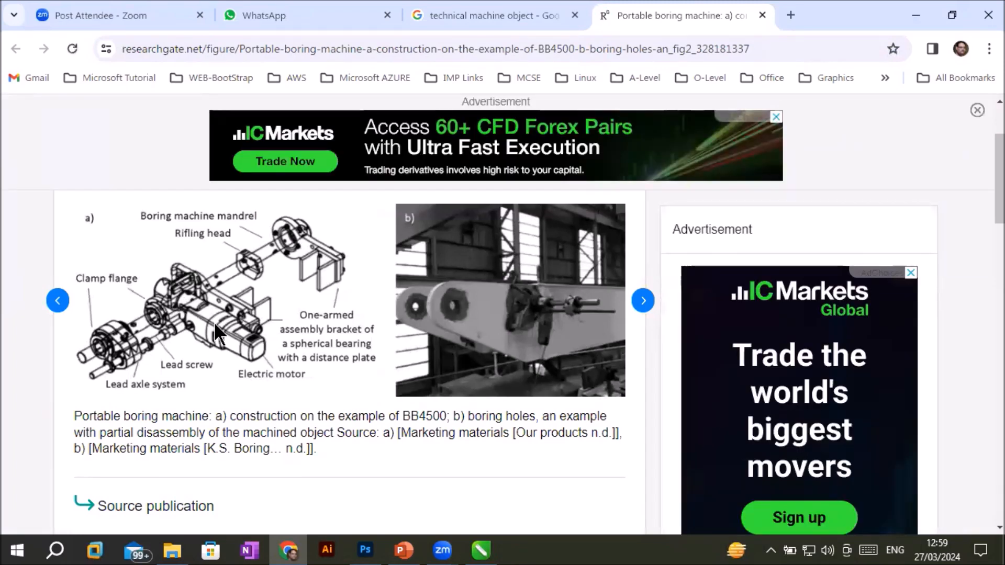
pyautogui.rightClick(214, 321)
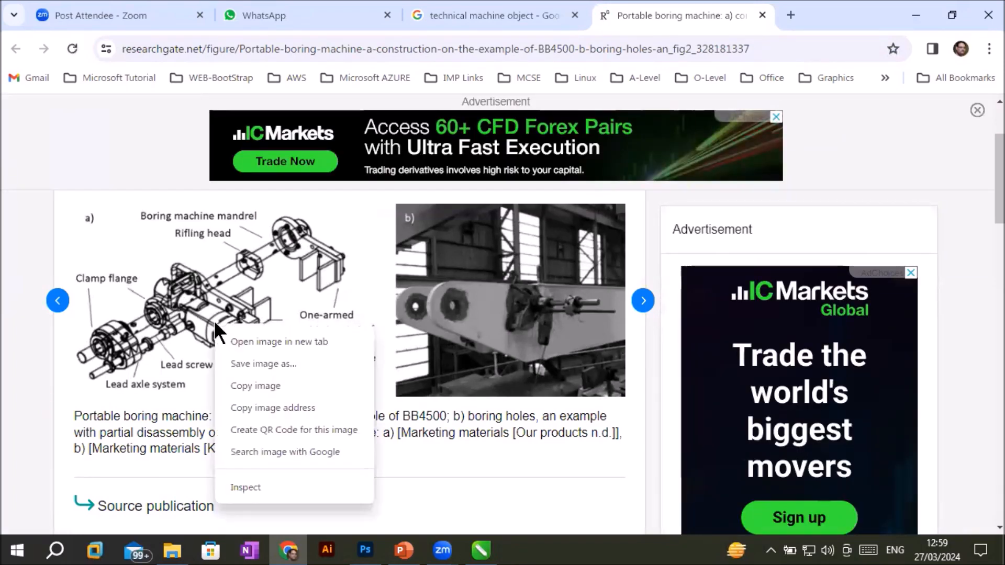
pyautogui.click(264, 364)
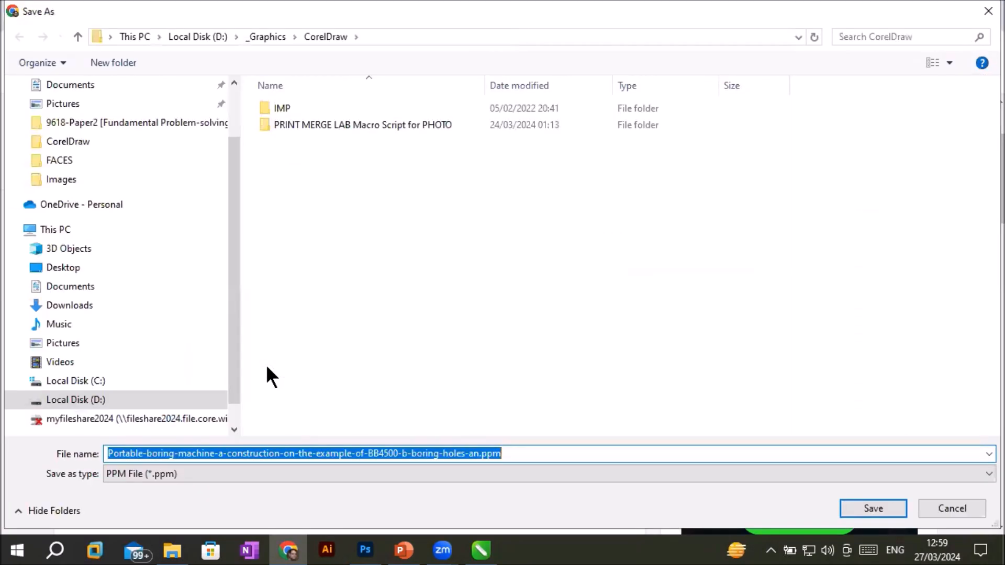
pyautogui.click(265, 36)
pyautogui.click(988, 11)
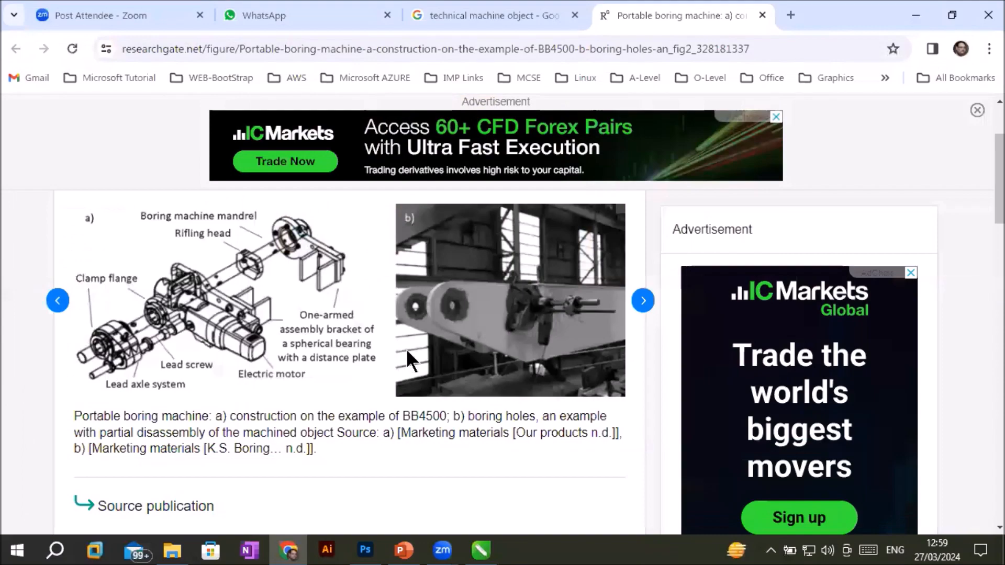
# Step: Look through the rest of the ResearchGate page for other figures and return to the image results
pyautogui.scroll(-5, 410, 361)
pyautogui.scroll(-12, 413, 343)
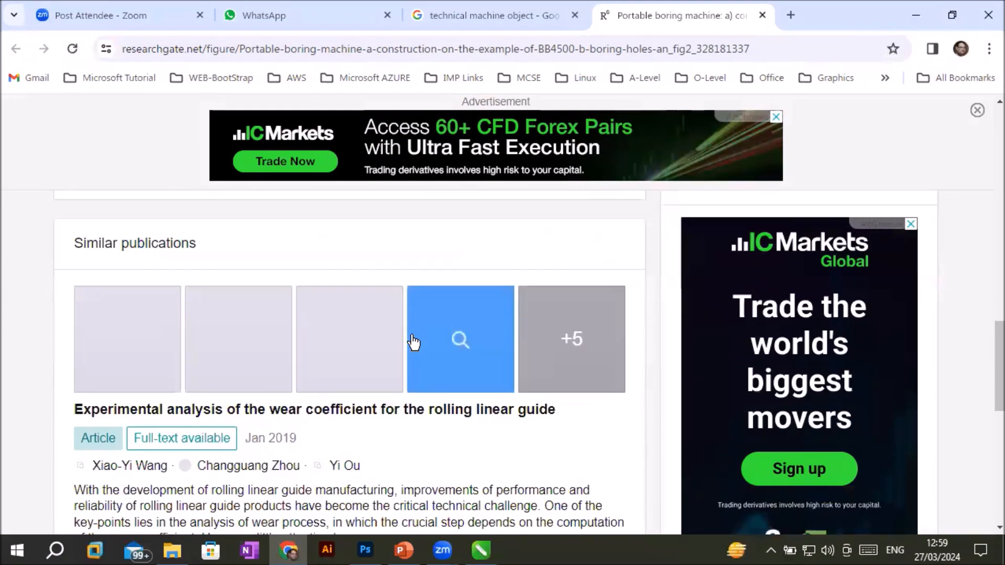
pyautogui.scroll(5, 359, 235)
pyautogui.scroll(2, 359, 238)
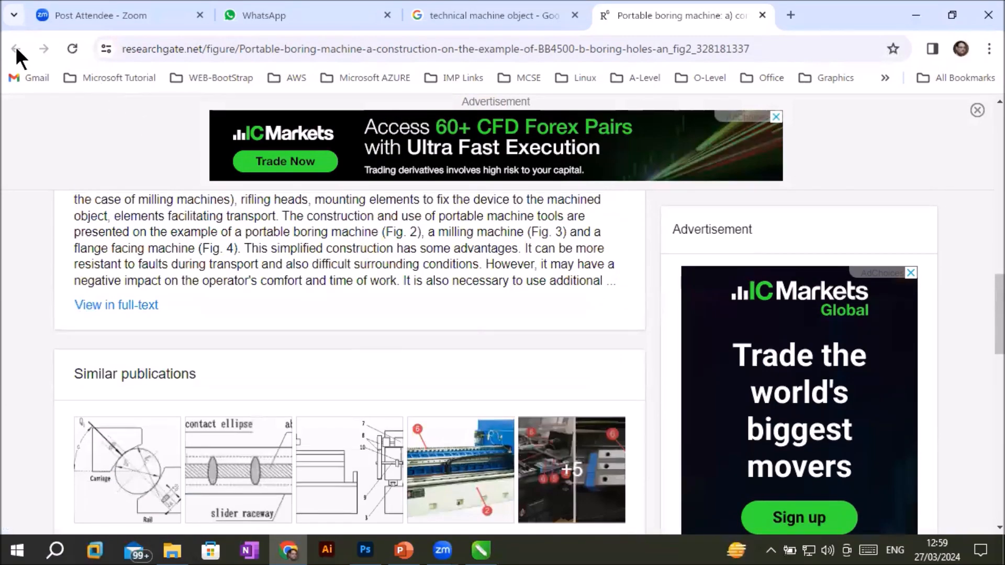
pyautogui.click(531, 16)
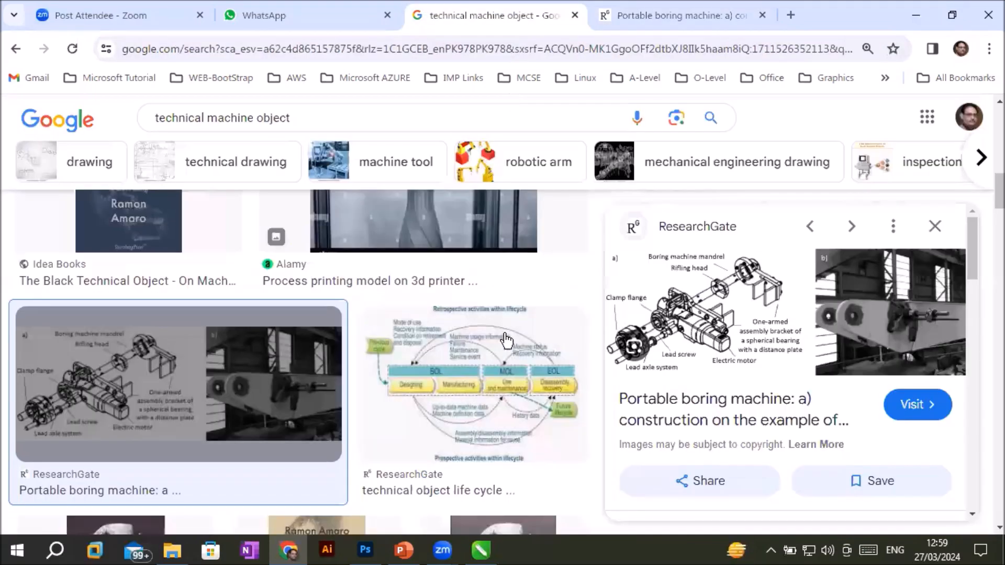
# Step: Find the Walduba Engineering line drawing of a boring machine among the related images and open its source page
pyautogui.scroll(-5, 653, 349)
pyautogui.scroll(-5, 653, 350)
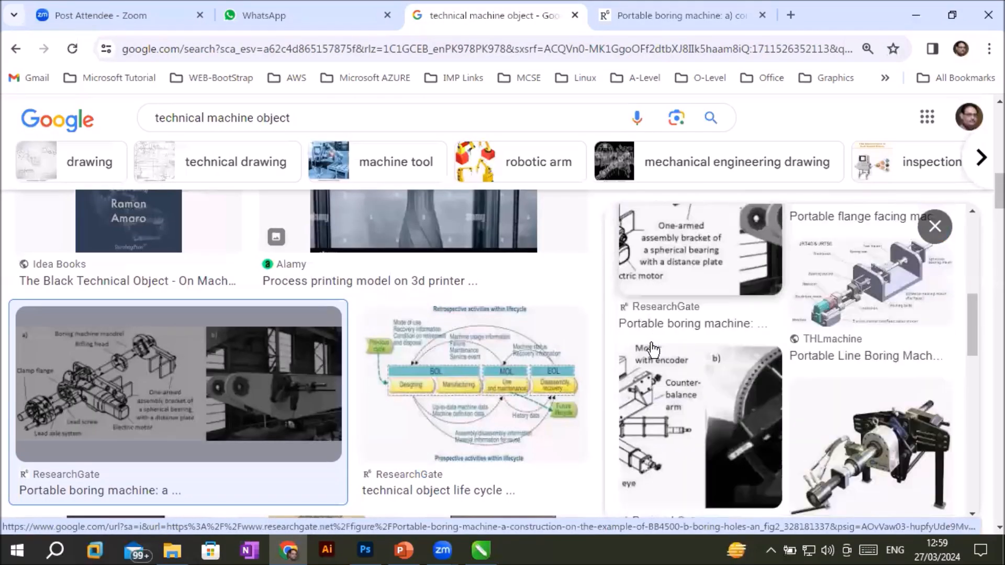
pyautogui.scroll(-5, 653, 349)
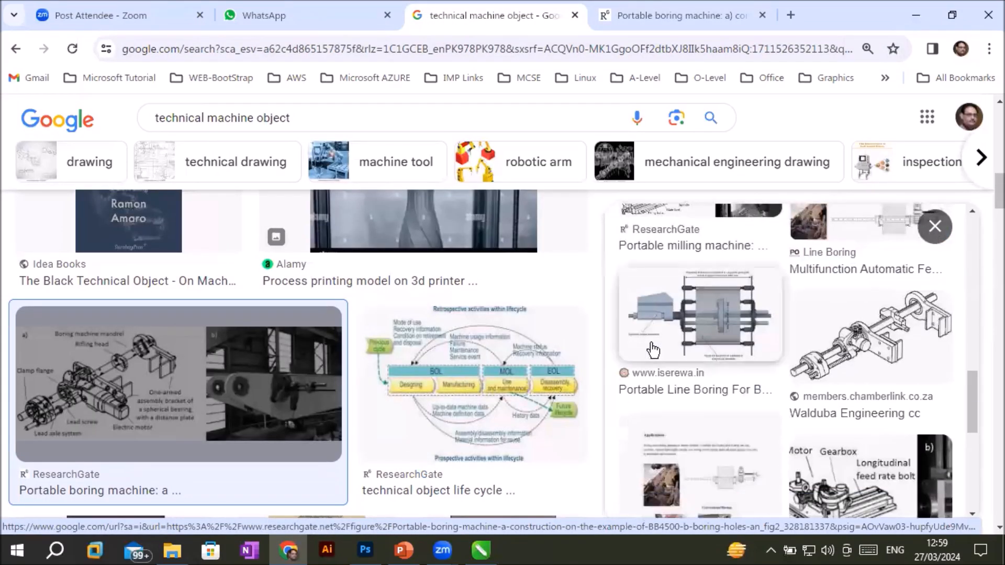
pyautogui.click(886, 345)
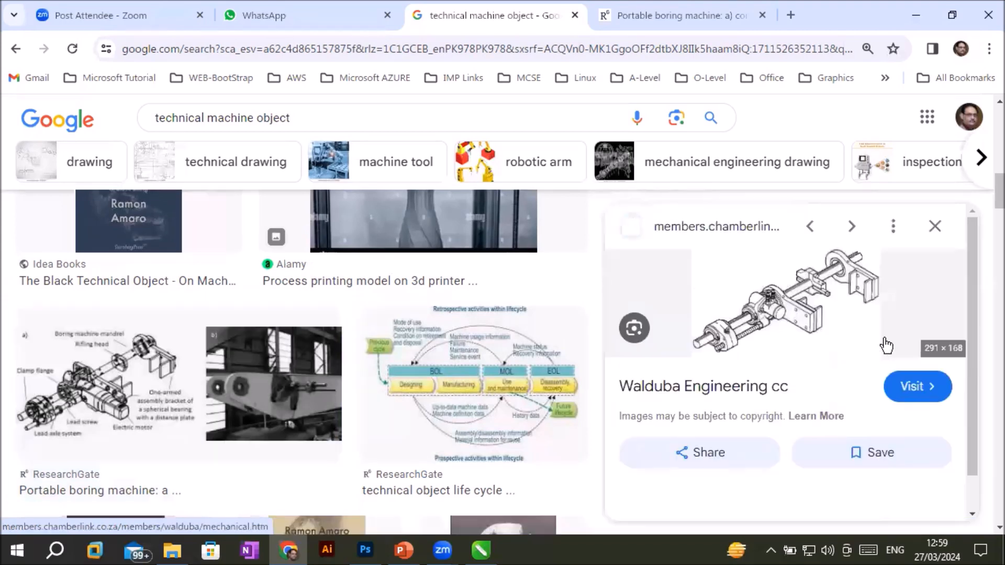
pyautogui.click(767, 315)
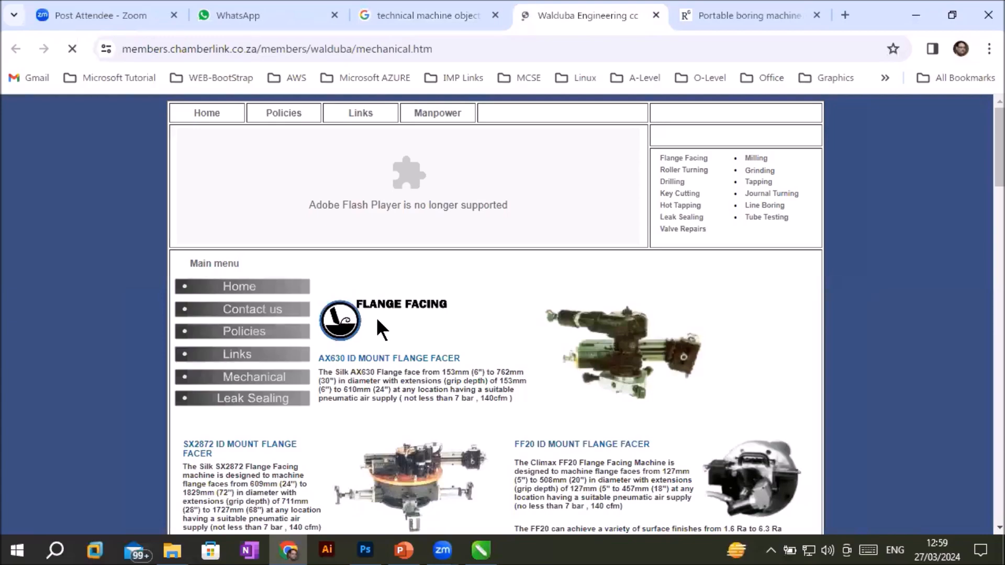
# Step: Save the Line Boring section's machine drawing from the page as bb1149.jpg in the CorelDraw folder
pyautogui.scroll(-1, 379, 320)
pyautogui.scroll(-20, 379, 320)
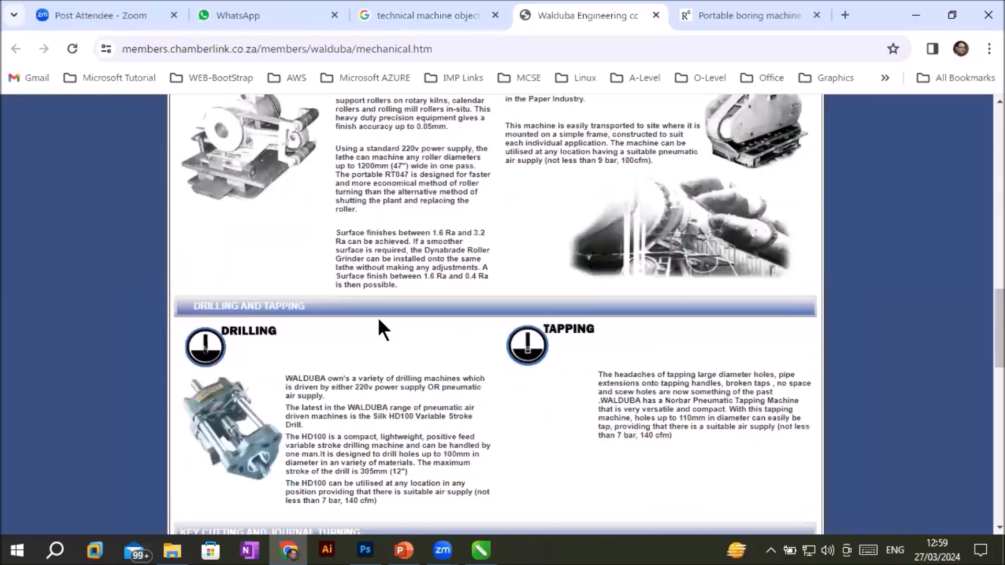
pyautogui.scroll(-10, 378, 317)
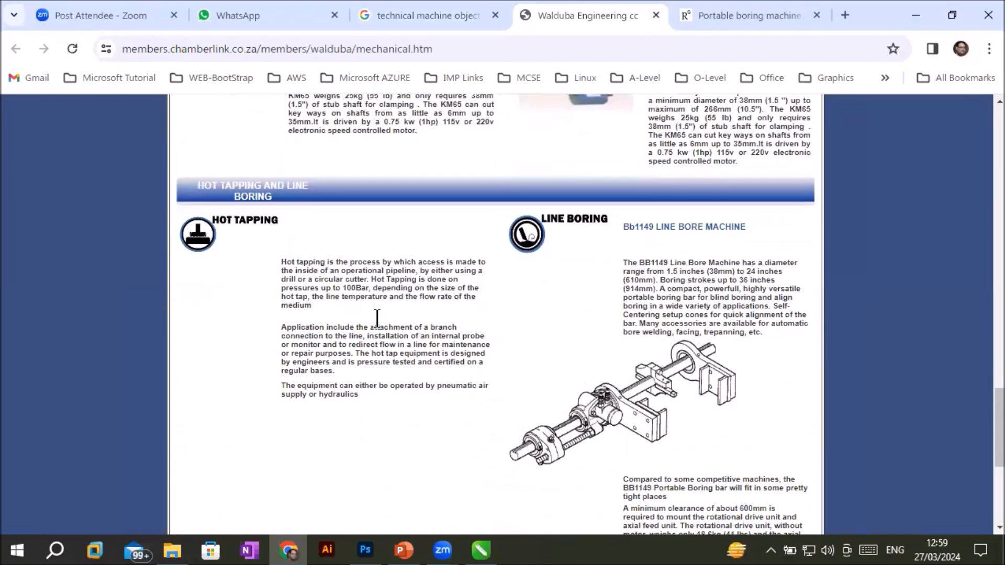
pyautogui.scroll(-5, 377, 317)
pyautogui.rightClick(593, 156)
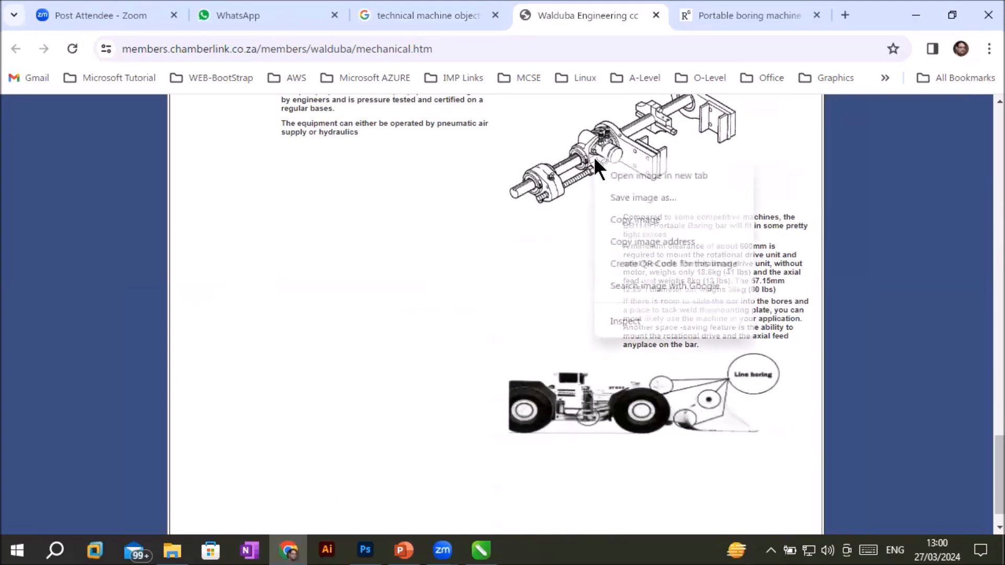
pyautogui.click(633, 199)
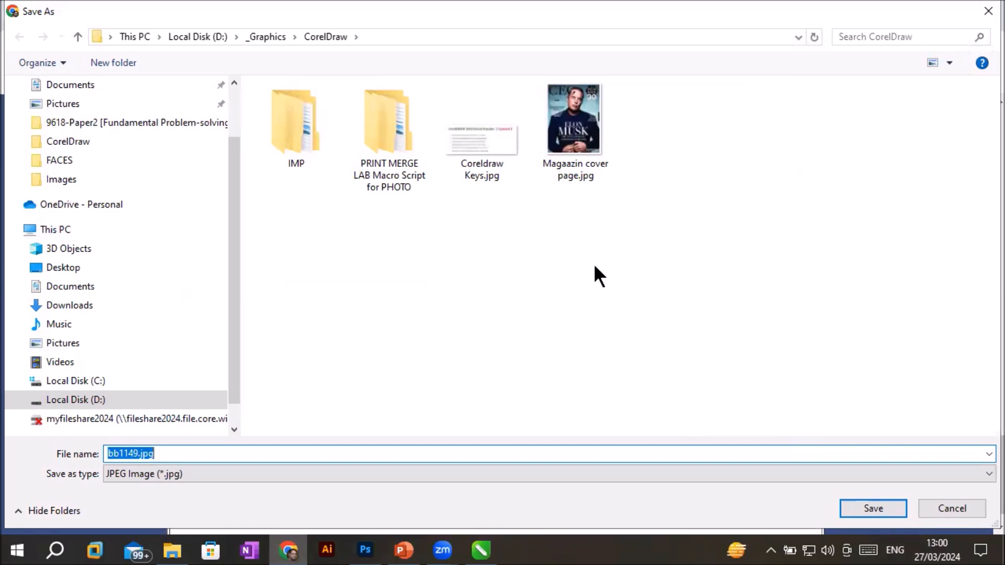
pyautogui.press('Return')
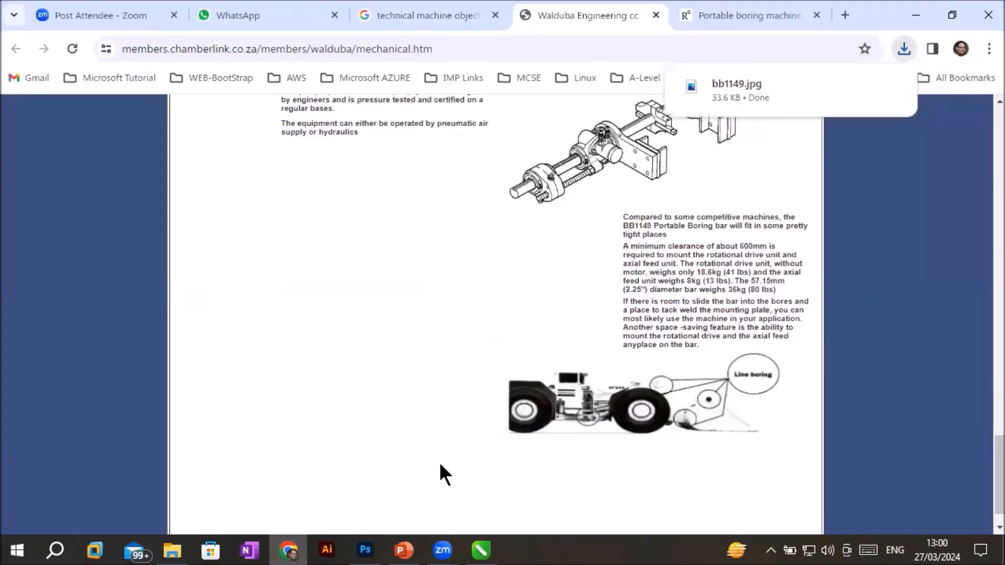
# Step: Switch to CorelDRAW and delete both Mickey Mouse figures and the straight black line from Page 5
pyautogui.click(481, 550)
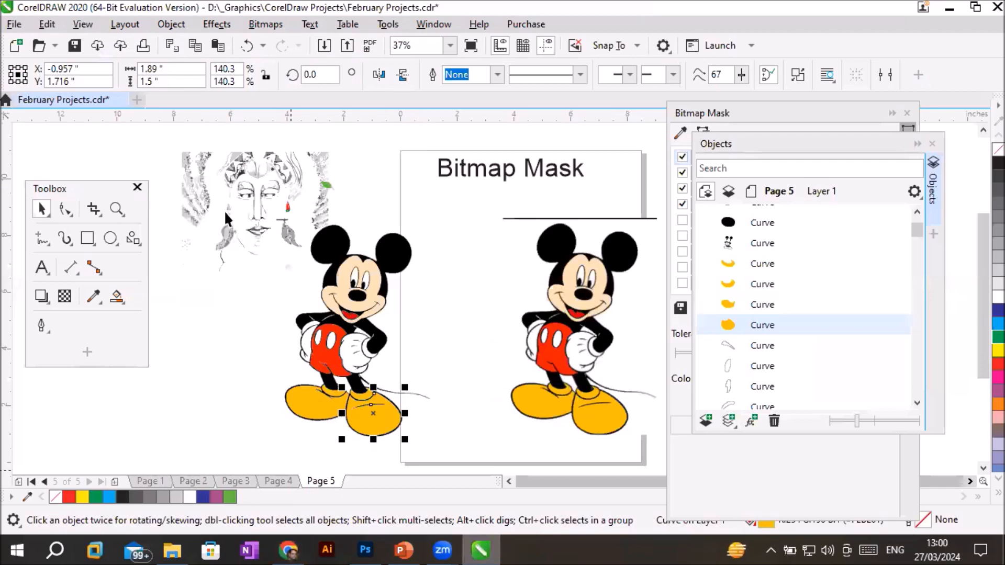
pyautogui.click(654, 396)
pyautogui.moveTo(658, 465); pyautogui.dragTo(224, 197)
pyautogui.press('Delete')
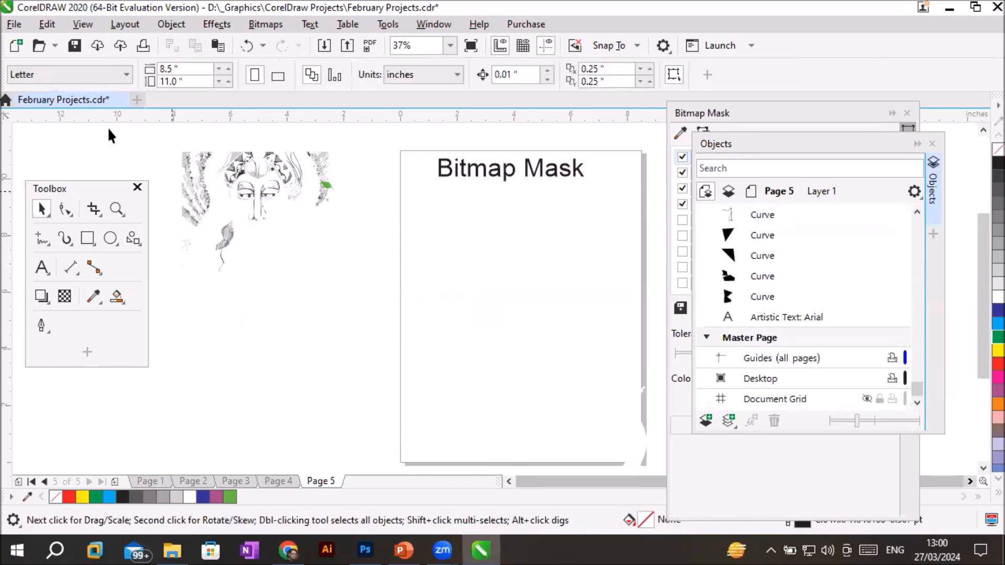
# Step: Import bb1149.jpg from the CorelDraw folder and place it below the Bitmap Mask title, about 7.45 by 4.3 inches
pyautogui.click(326, 44)
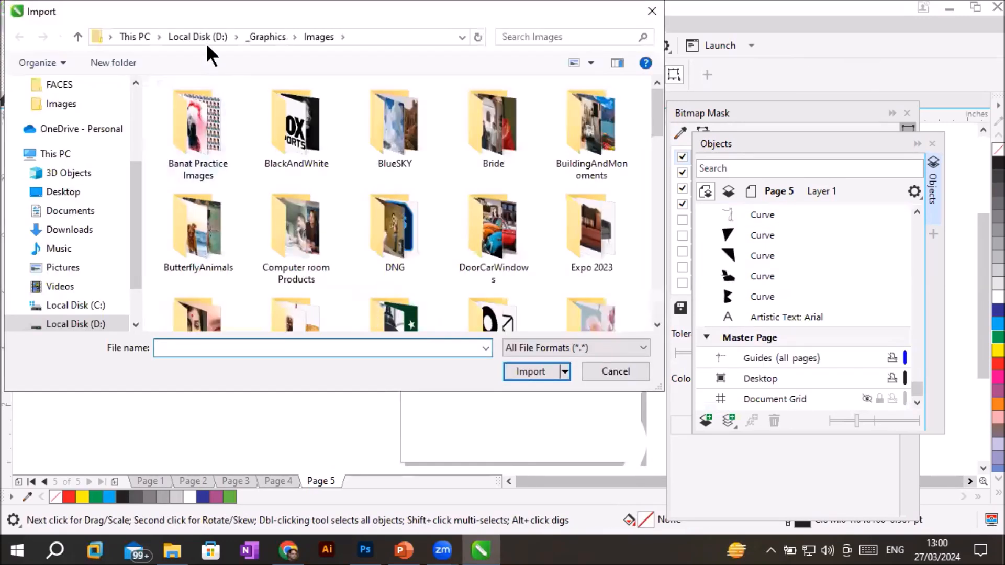
pyautogui.click(285, 37)
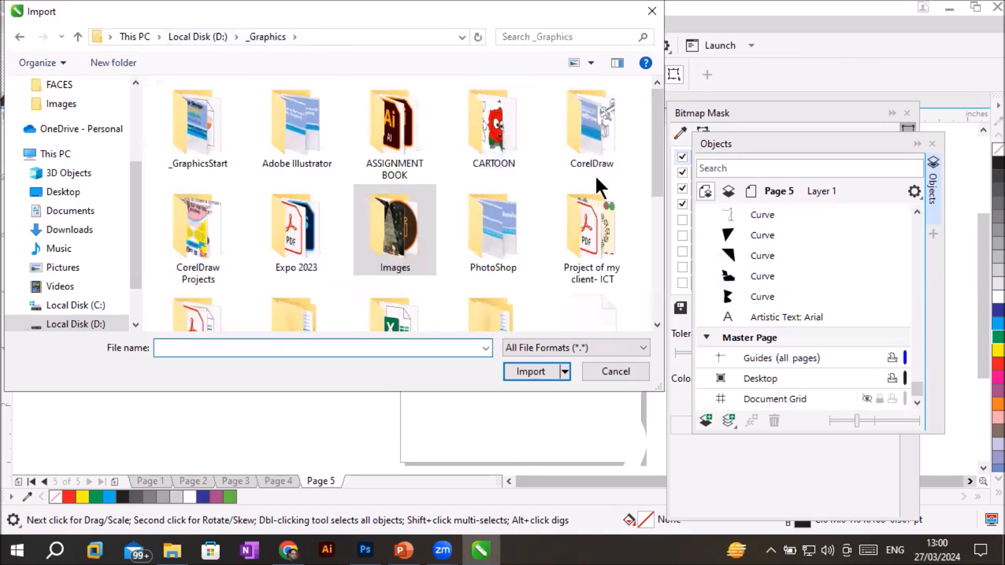
pyautogui.doubleClick(578, 134)
pyautogui.click(291, 247)
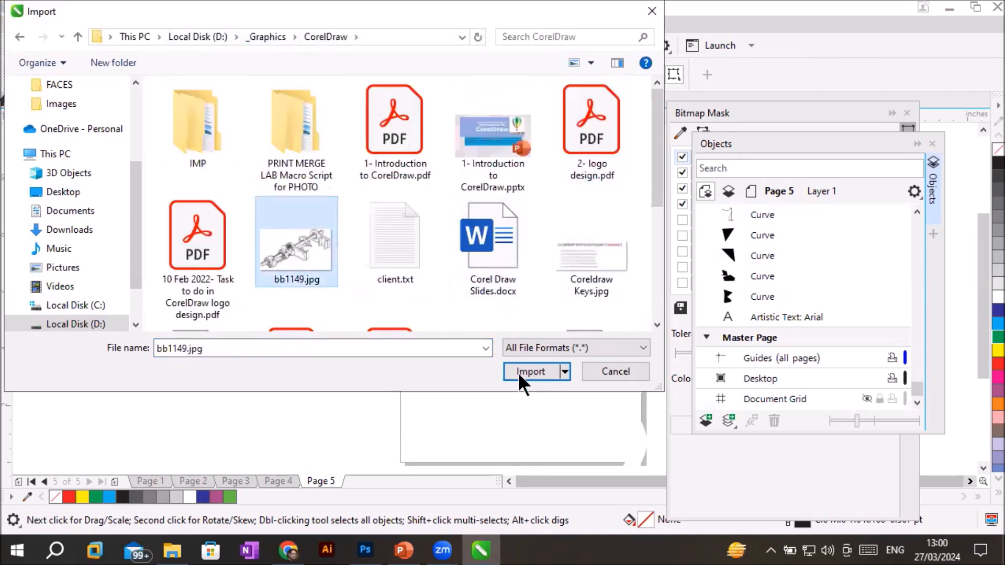
pyautogui.click(534, 372)
pyautogui.moveTo(426, 247); pyautogui.dragTo(641, 427)
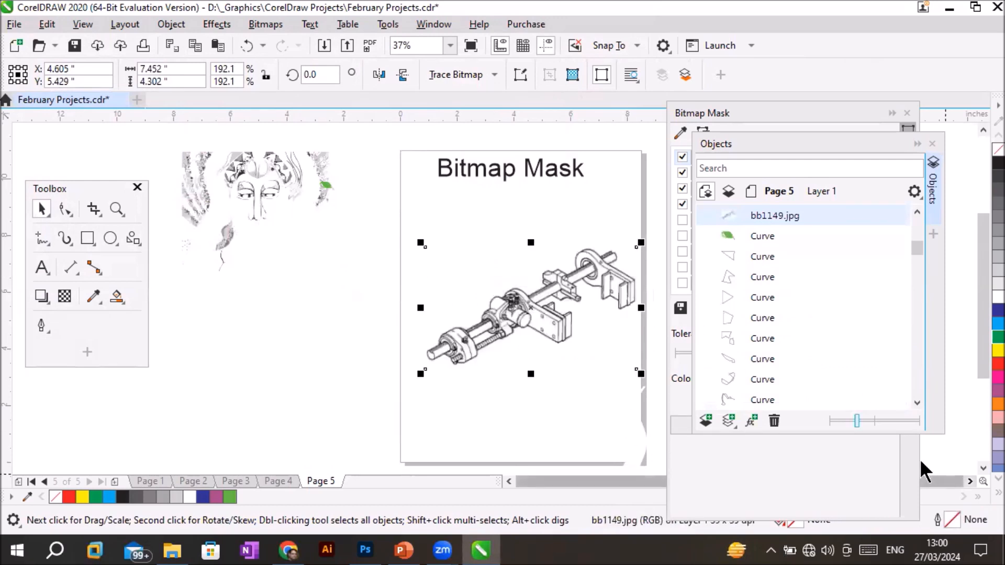
pyautogui.hscroll(1, 920, 462)
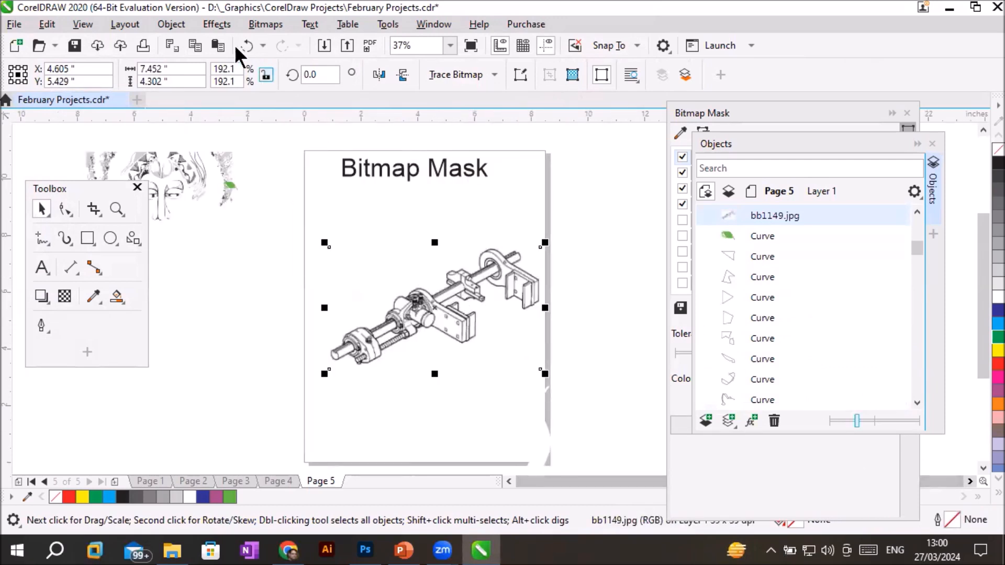
# Step: Trace bb1149.jpg with a Technical Illustration centerline trace, setting detail to 100 and smoothing to 0
pyautogui.click(260, 24)
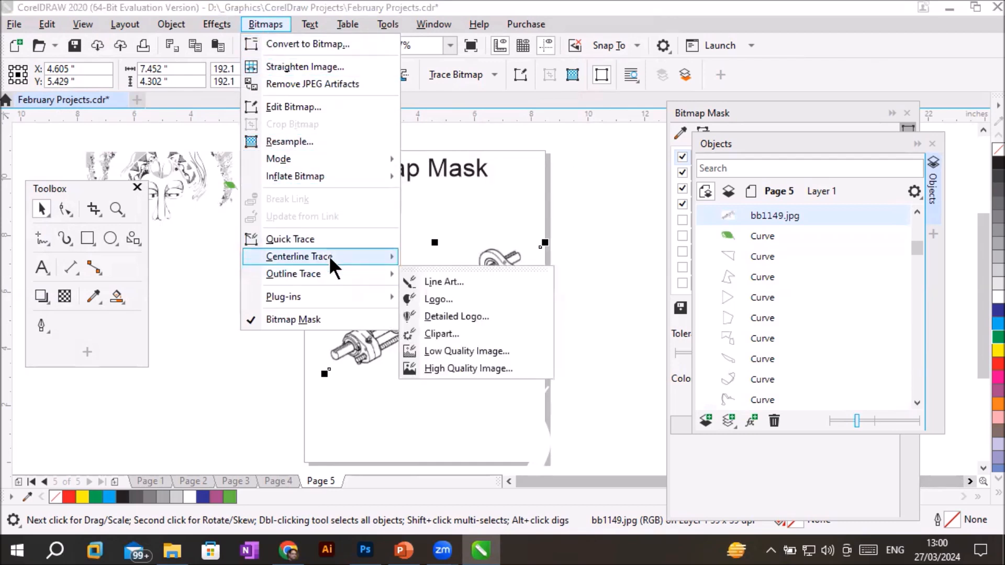
pyautogui.moveTo(329, 256)
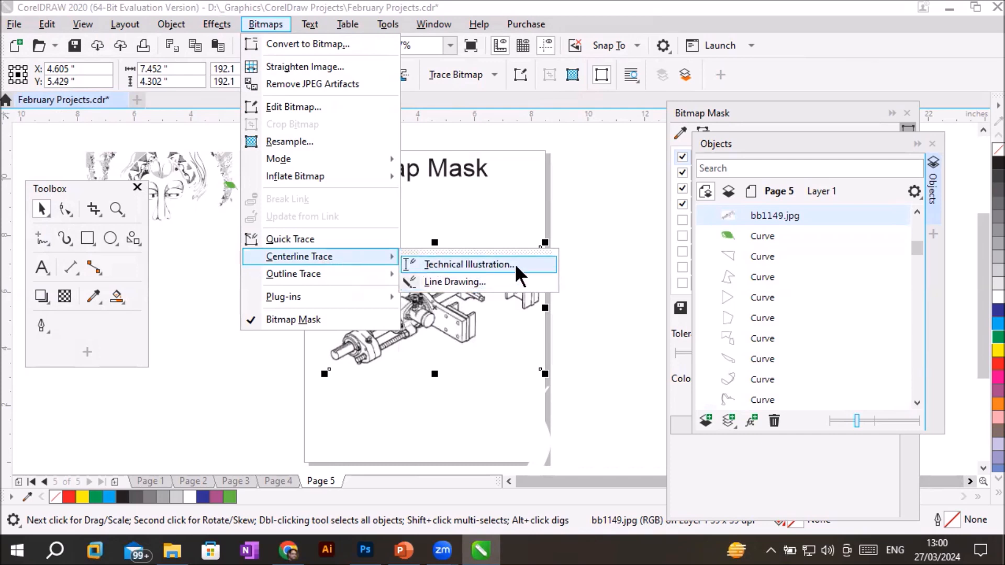
pyautogui.click(529, 261)
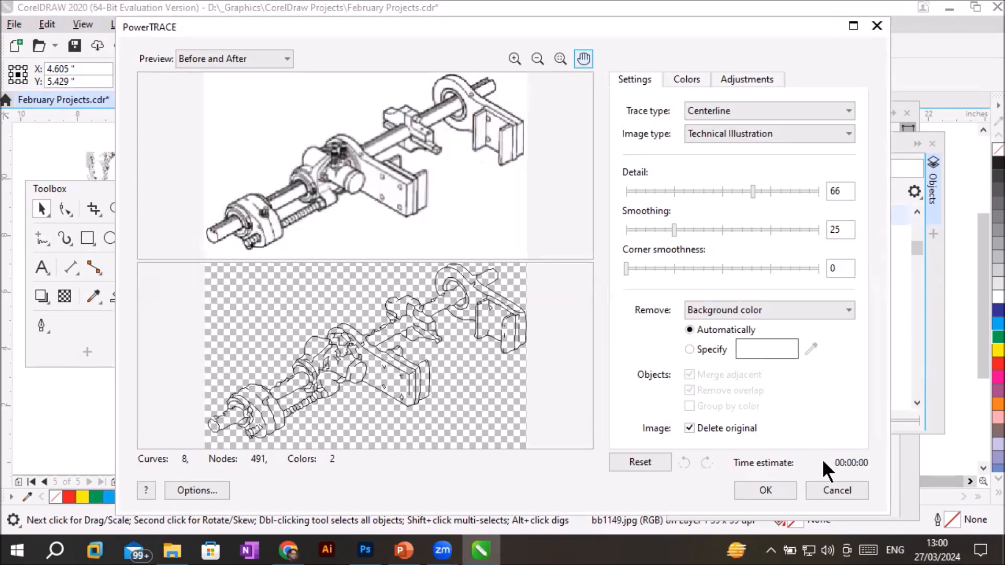
pyautogui.moveTo(752, 191); pyautogui.dragTo(806, 190)
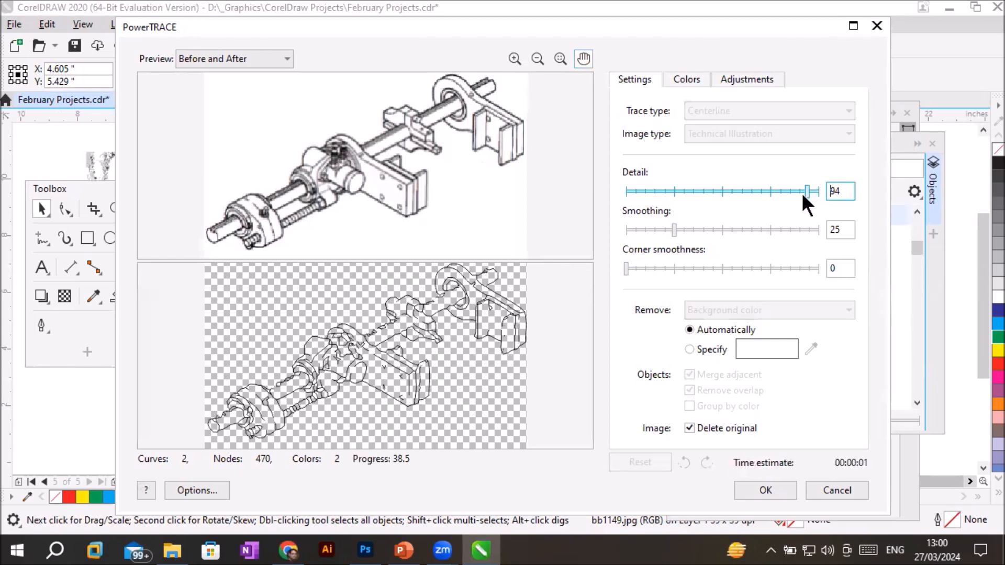
pyautogui.moveTo(806, 190); pyautogui.dragTo(823, 191)
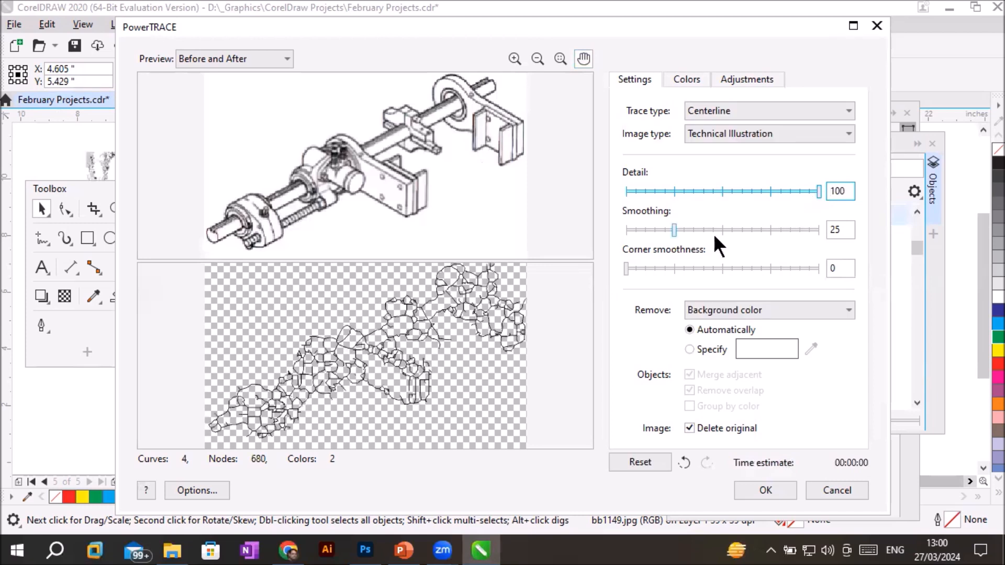
pyautogui.moveTo(673, 229); pyautogui.dragTo(605, 230)
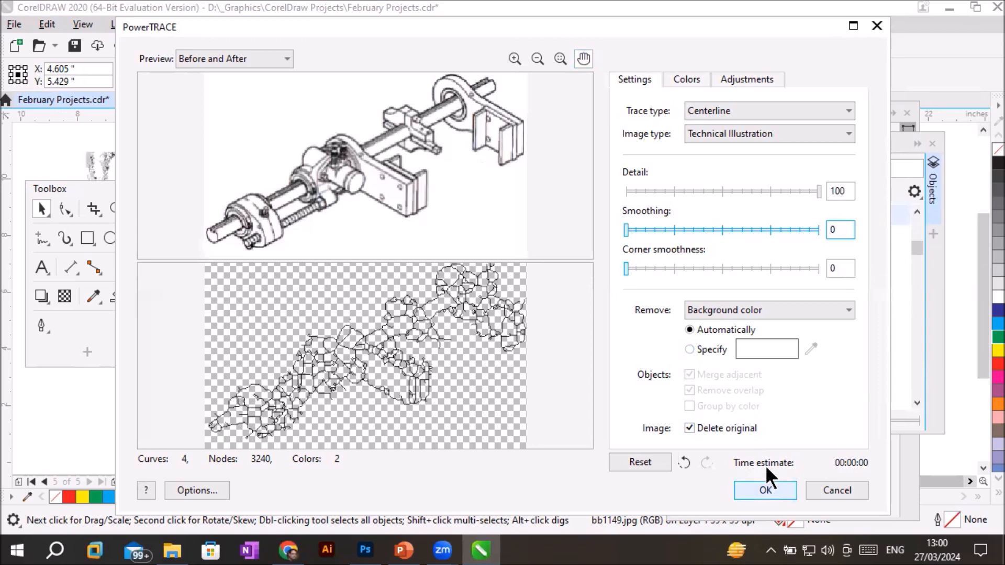
pyautogui.click(765, 489)
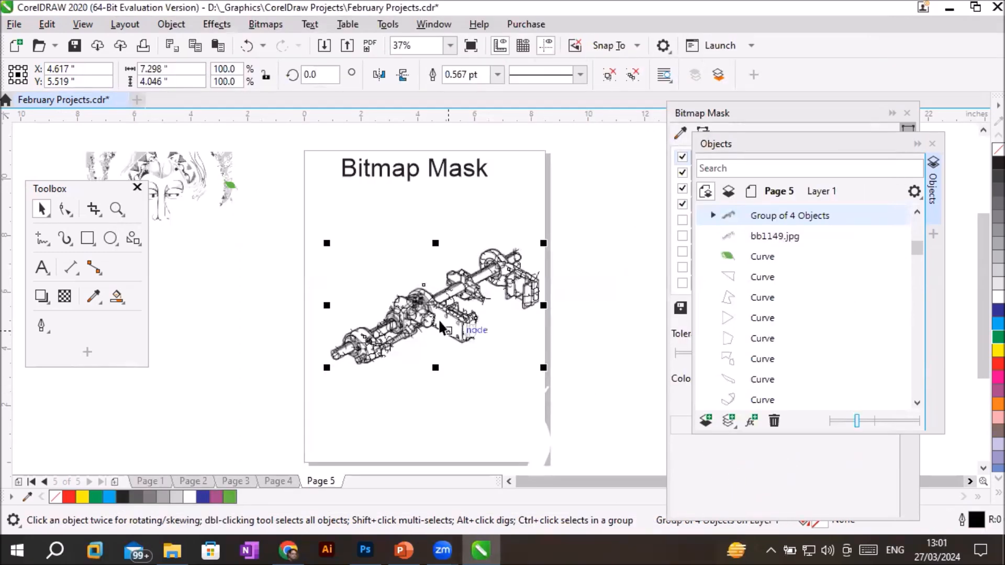
# Step: Move the centerline trace off the bitmap to inspect its lines up close, and delete the traced group
pyautogui.moveTo(444, 326); pyautogui.dragTo(288, 313)
pyautogui.click(272, 385)
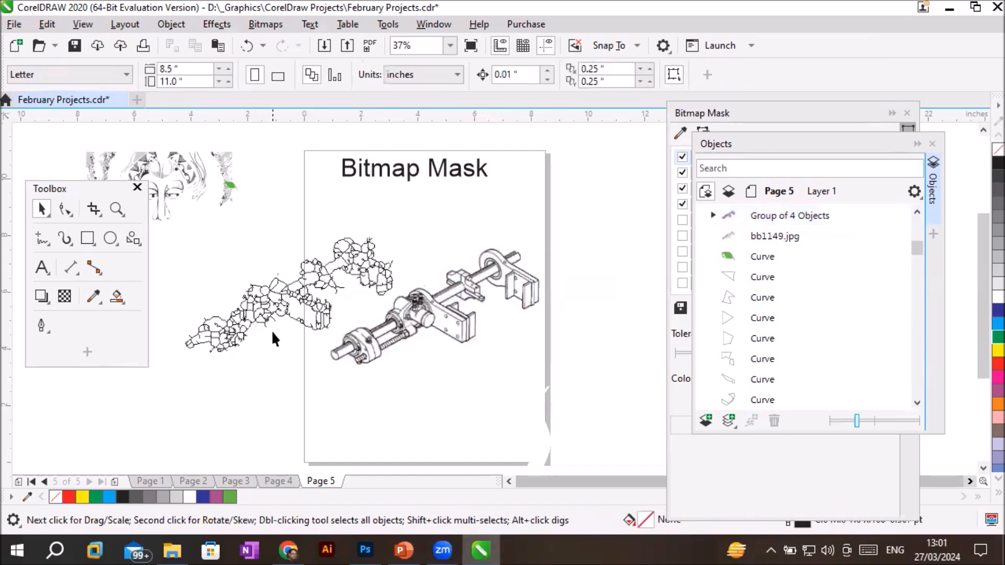
pyautogui.scroll(3, 281, 300)
pyautogui.scroll(3, 269, 326)
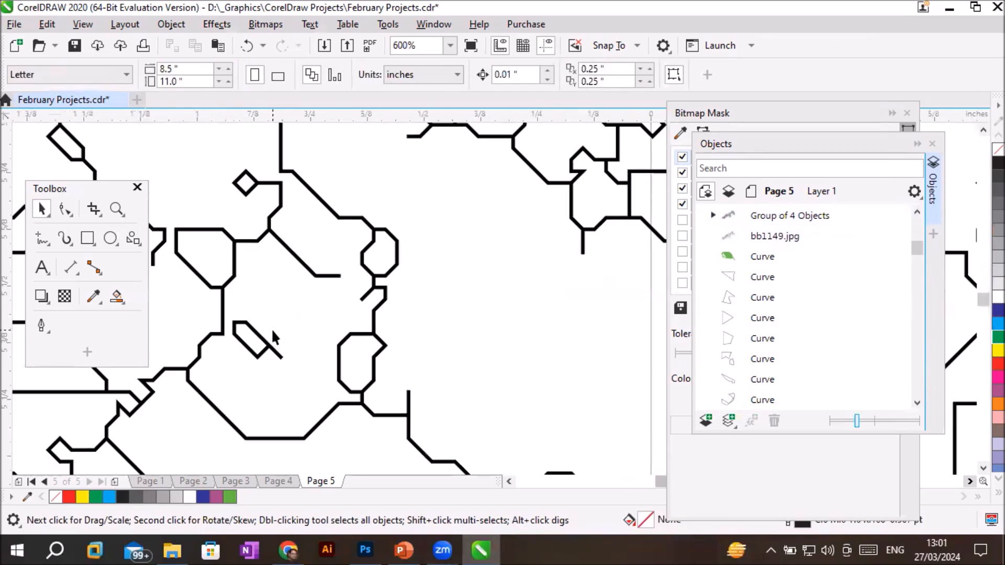
pyautogui.scroll(-6, 271, 328)
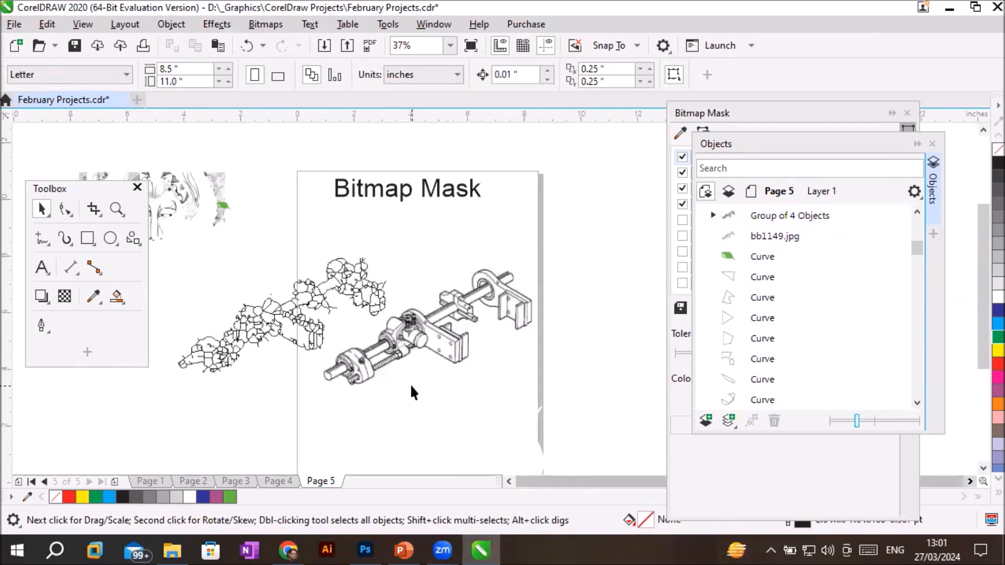
pyautogui.click(412, 347)
pyautogui.click(292, 298)
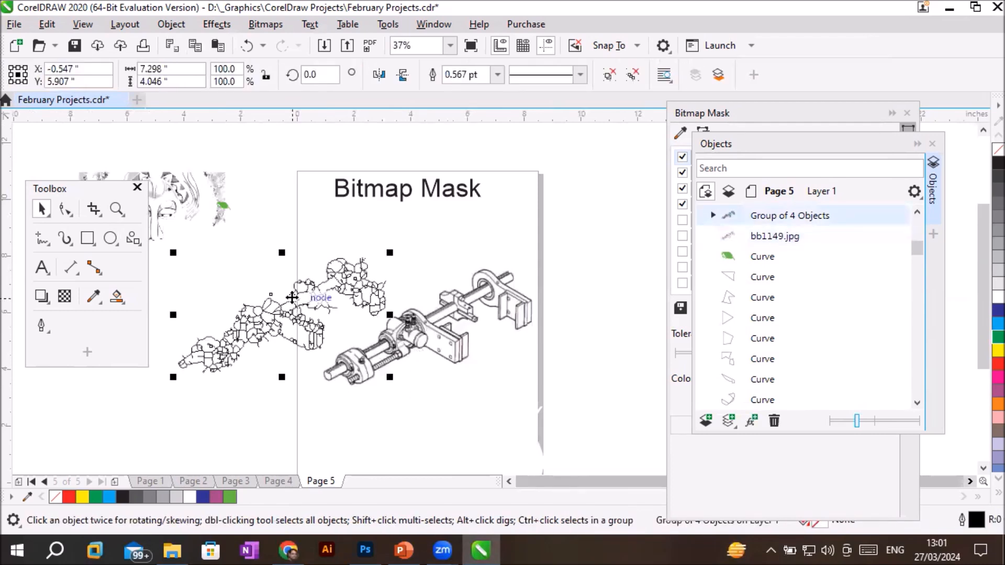
pyautogui.press('Delete')
# Step: Trace bb1149.jpg with an Outline trace, using the Line art image type and detail 98
pyautogui.click(409, 345)
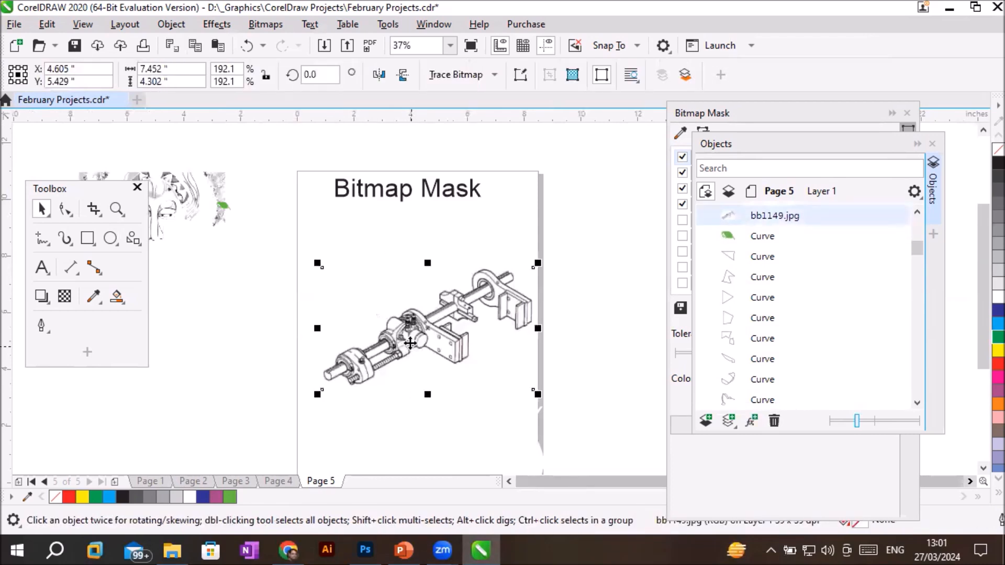
pyautogui.click(258, 24)
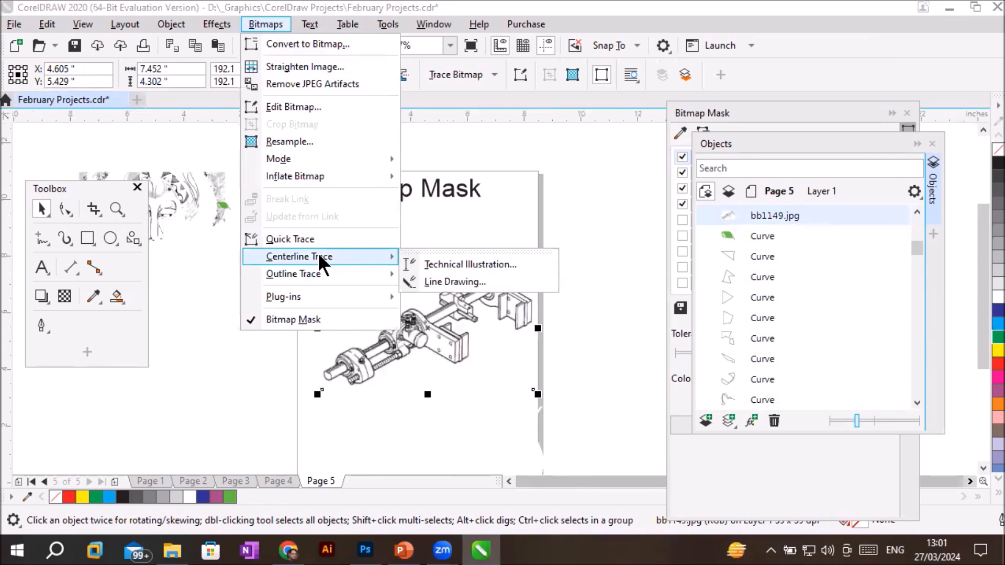
pyautogui.click(488, 262)
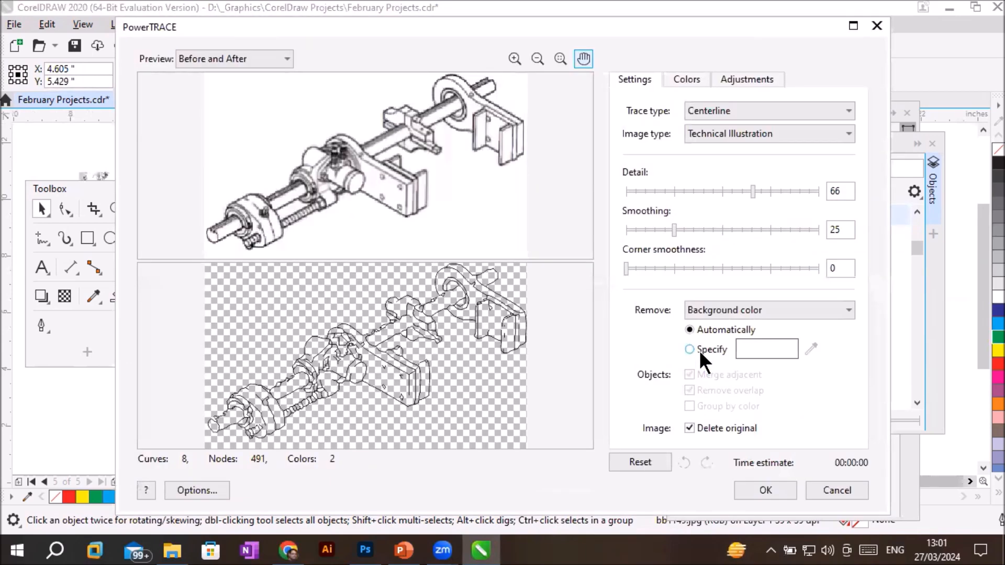
pyautogui.click(769, 113)
pyautogui.click(732, 138)
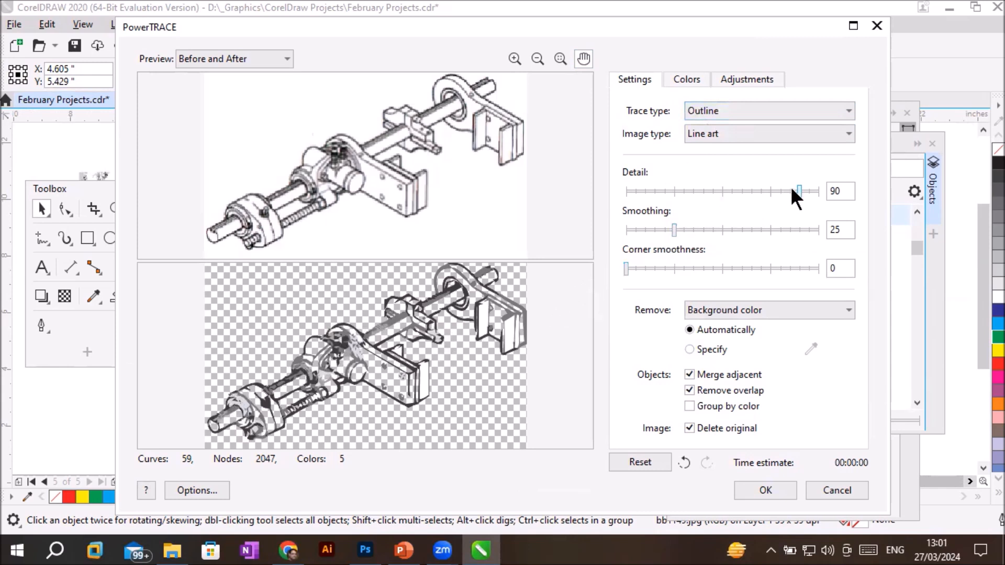
pyautogui.moveTo(797, 191); pyautogui.dragTo(814, 191)
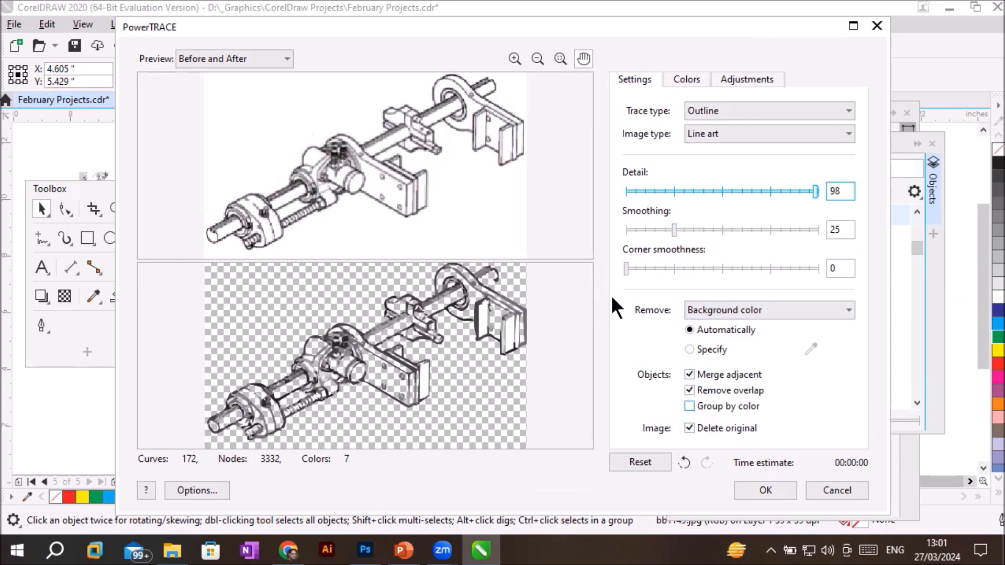
pyautogui.click(773, 484)
# Step: Separate the outline trace from bb1149.jpg by moving the trace partly off the page's left edge and the bitmap slightly down and right
pyautogui.moveTo(427, 312)
pyautogui.mouseDown()
pyautogui.moveTo(304, 311)
pyautogui.moveTo(303, 327)
pyautogui.mouseUp()
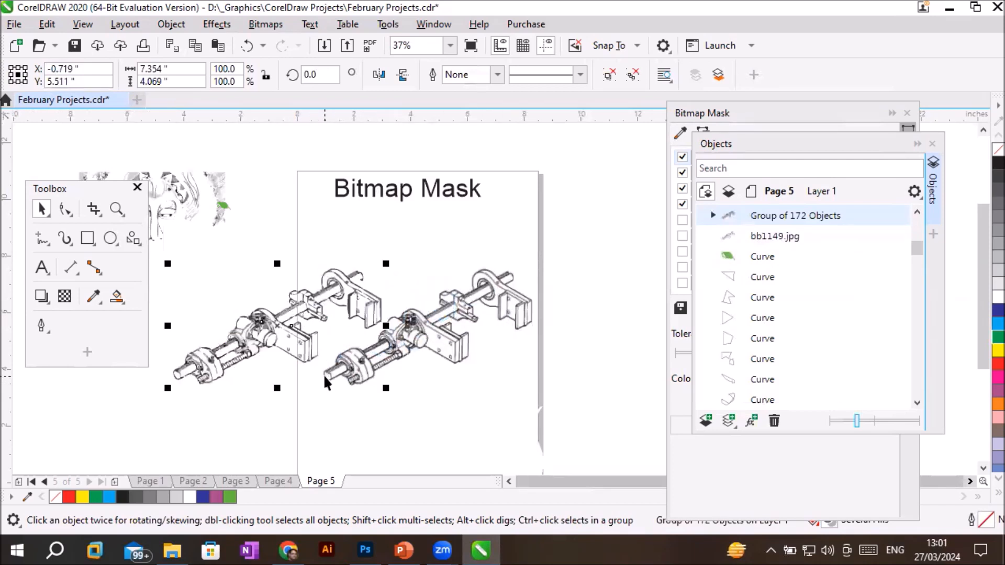
pyautogui.moveTo(417, 338); pyautogui.dragTo(452, 356)
pyautogui.scroll(2, 309, 322)
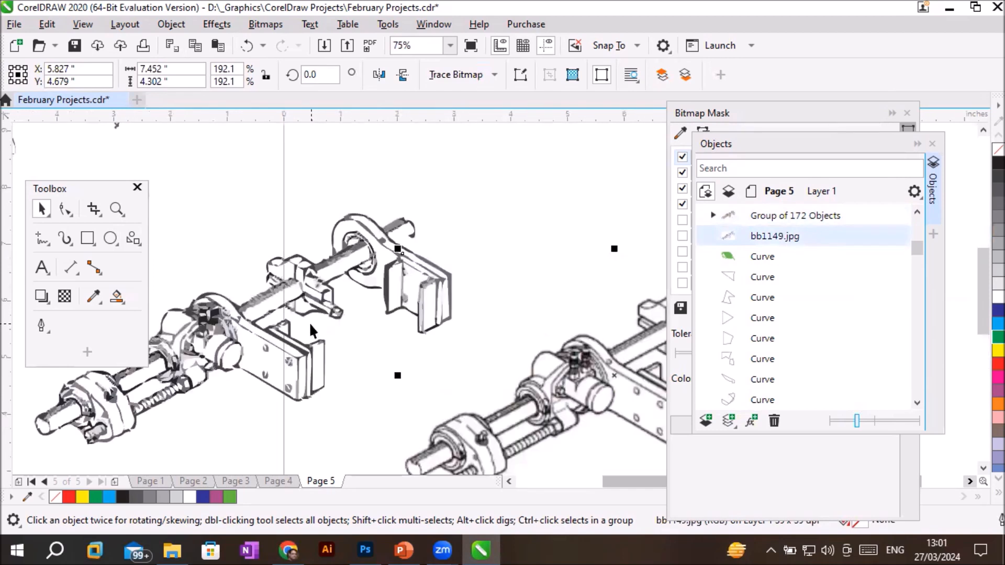
# Step: Ungroup all objects in the outline trace of the boring machine and deselect them
pyautogui.click(319, 294)
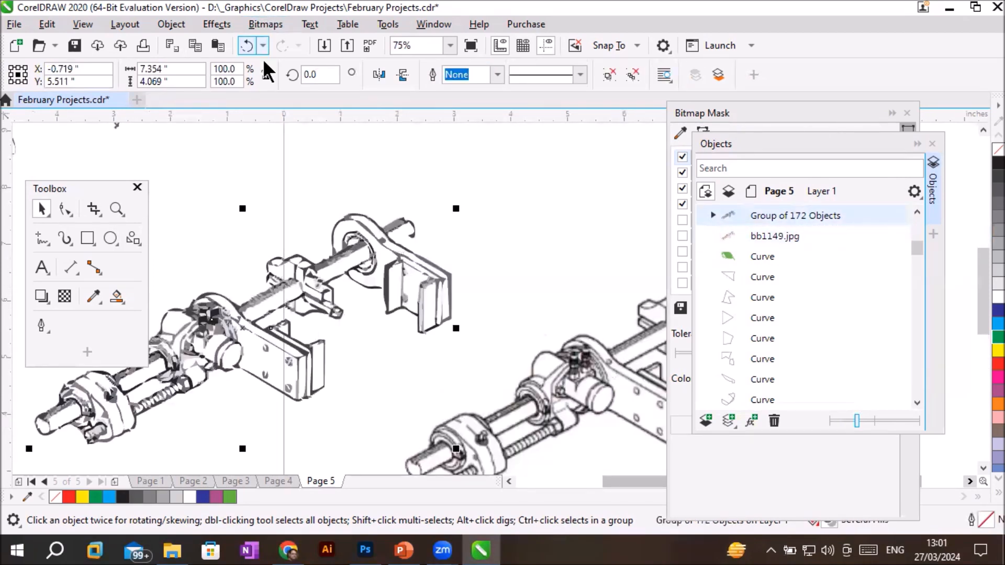
pyautogui.rightClick(296, 272)
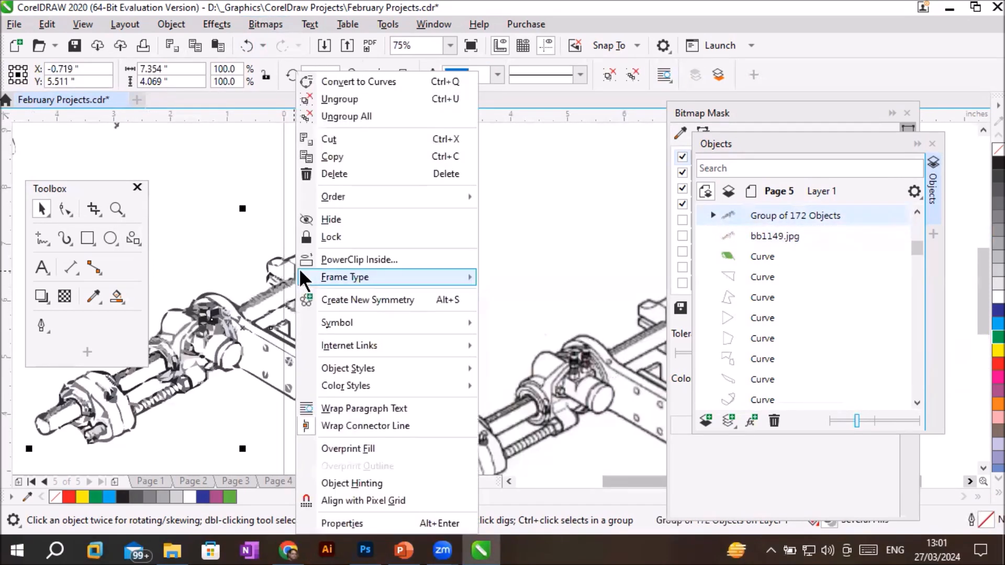
pyautogui.click(375, 112)
pyautogui.click(547, 235)
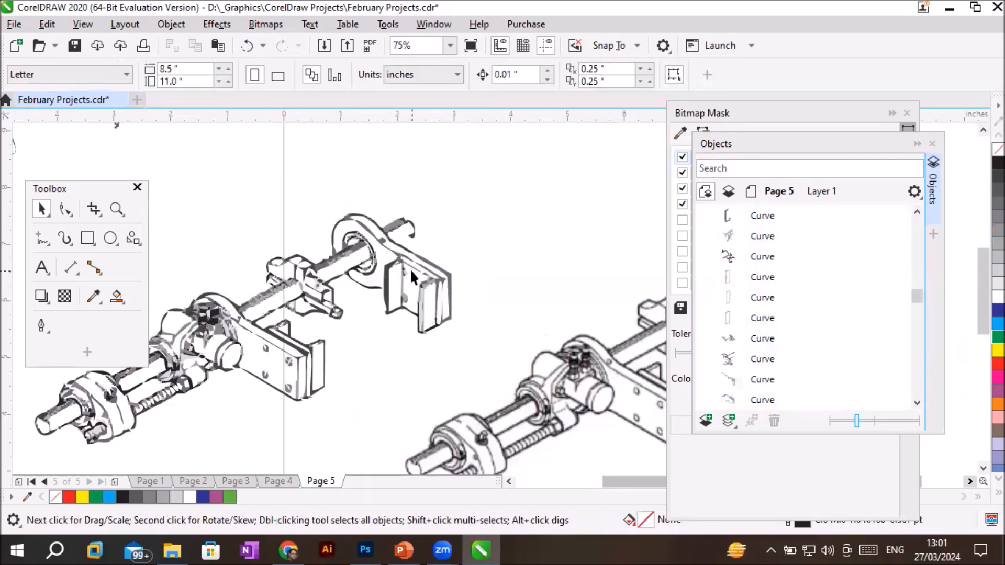
# Step: Pull individual curves of the ungrouped trace away from the machine, including the front bracket outline and a rear bracket edge
pyautogui.click(341, 275)
pyautogui.click(333, 277)
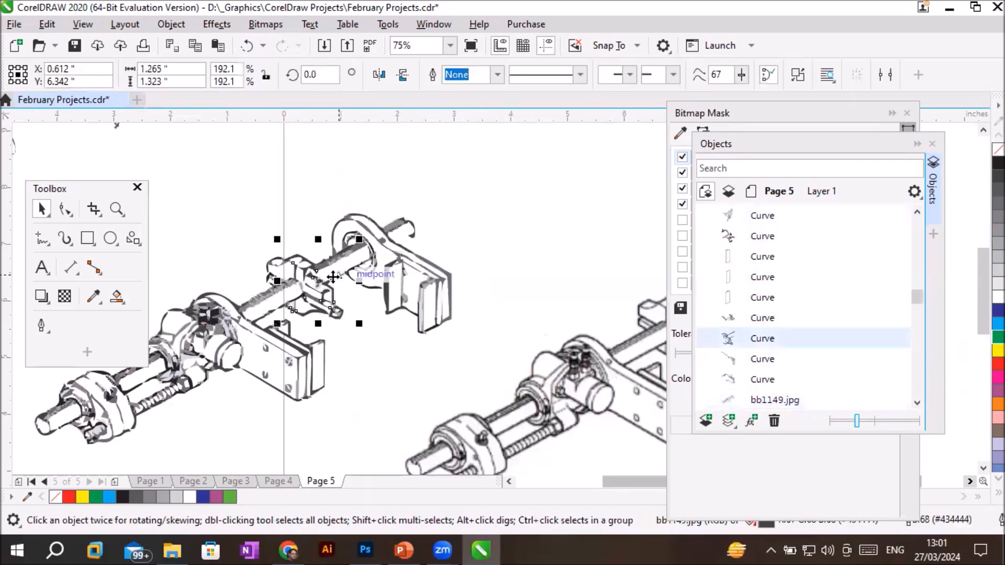
pyautogui.click(257, 372)
pyautogui.click(282, 351)
pyautogui.moveTo(283, 351); pyautogui.dragTo(264, 229)
pyautogui.moveTo(387, 266); pyautogui.dragTo(512, 231)
pyautogui.press('Tab')
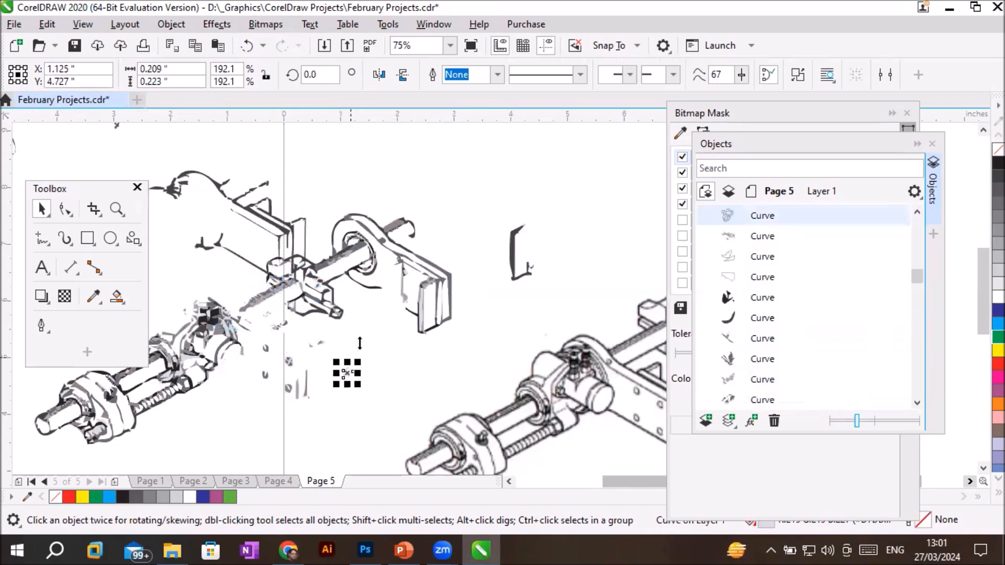
# Step: Undo the curve moves and the ungrouping of the outline trace
pyautogui.hotkey('ctrl', 'z')
pyautogui.hotkey('ctrl', 'z')
pyautogui.hotkey('ctrl', 'z')
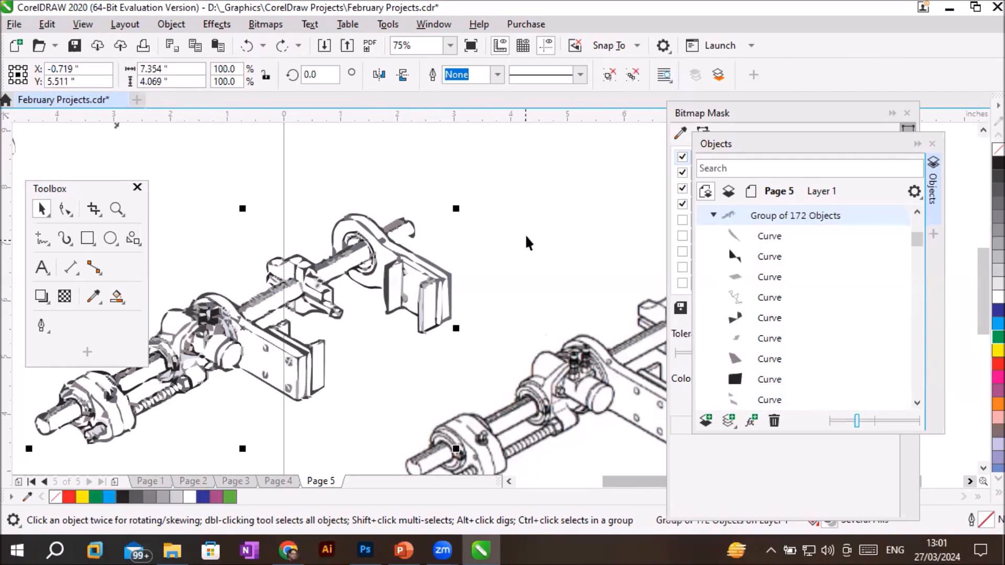
# Step: Move the Toolbox clear of the drawing and fill the whole outline trace group with red
pyautogui.moveTo(80, 184); pyautogui.dragTo(74, 139)
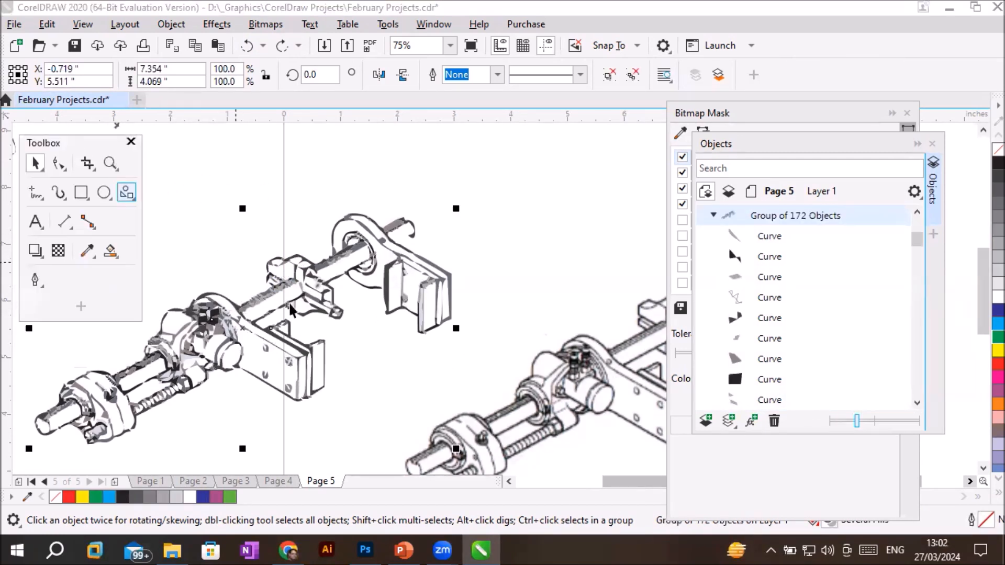
pyautogui.click(413, 273)
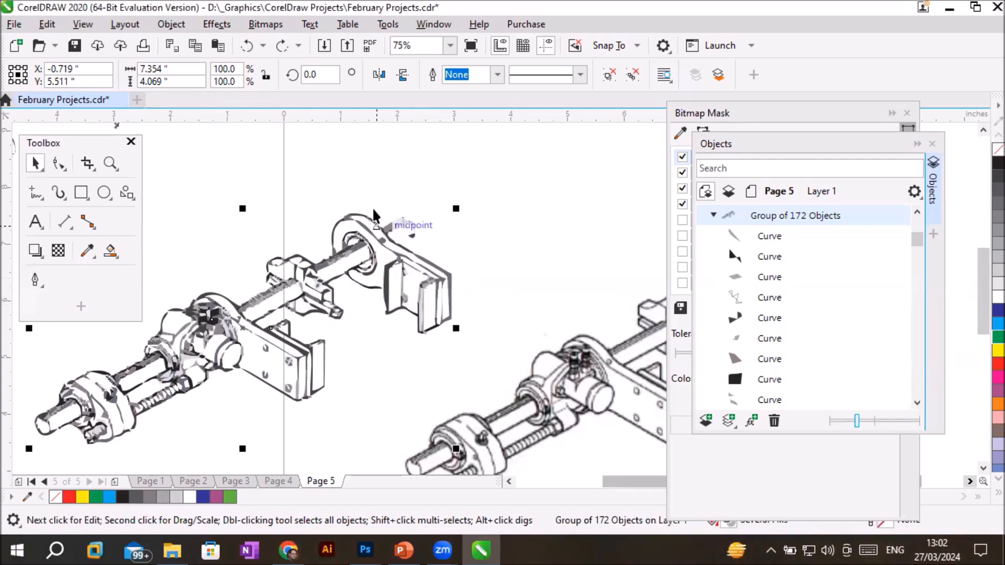
pyautogui.press('Escape')
pyautogui.click(360, 242)
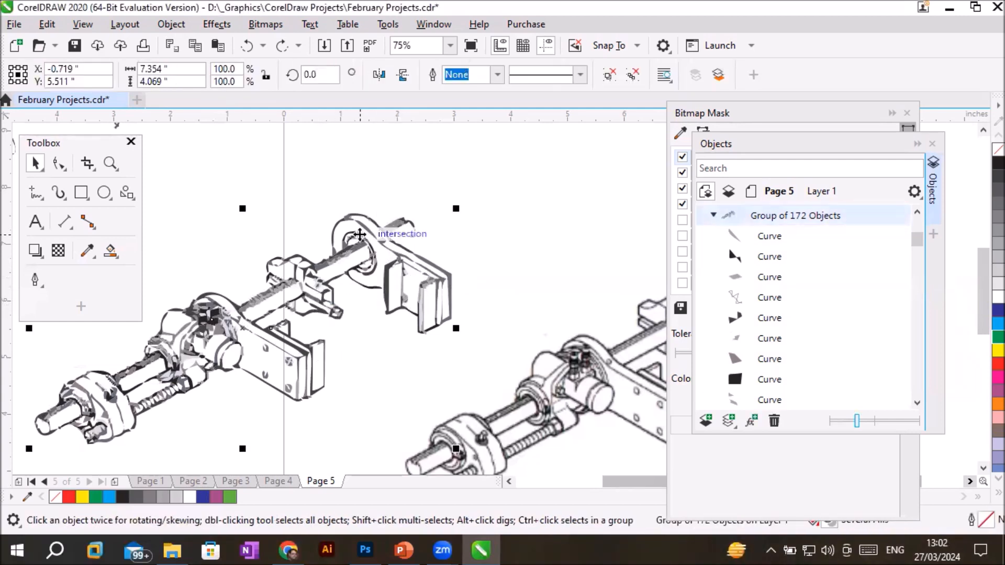
pyautogui.click(327, 306)
pyautogui.click(300, 368)
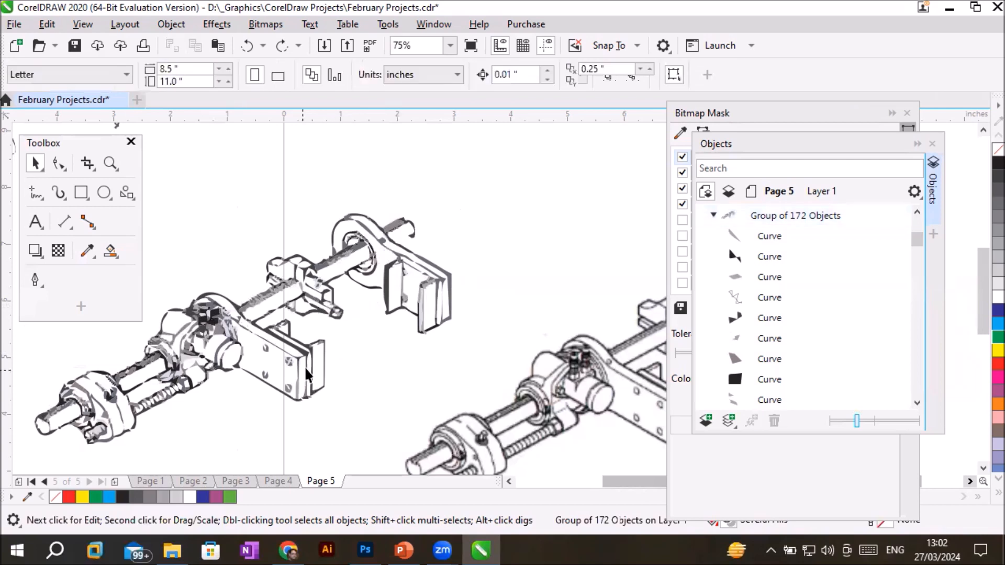
pyautogui.click(315, 369)
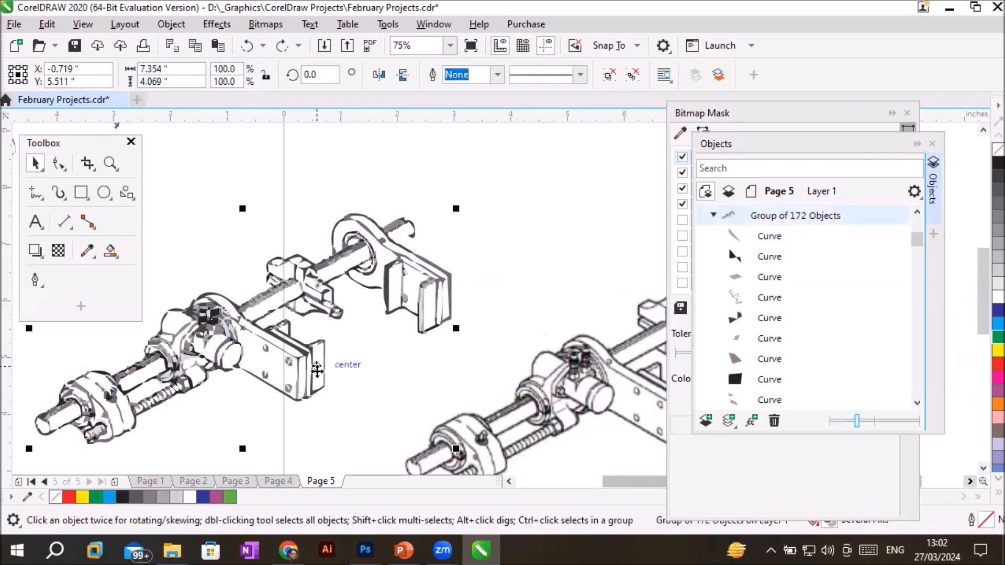
pyautogui.click(984, 364)
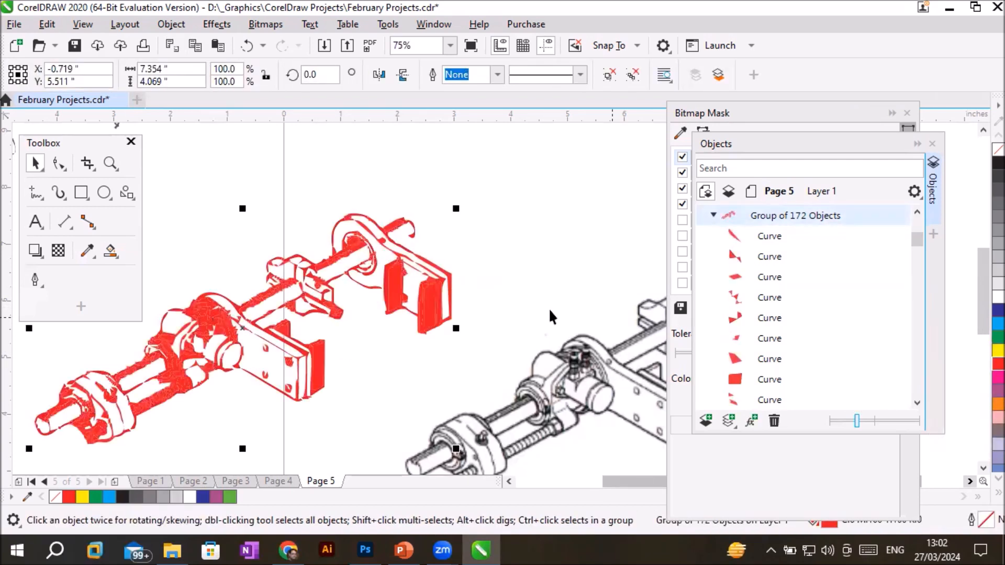
pyautogui.rightClick(407, 283)
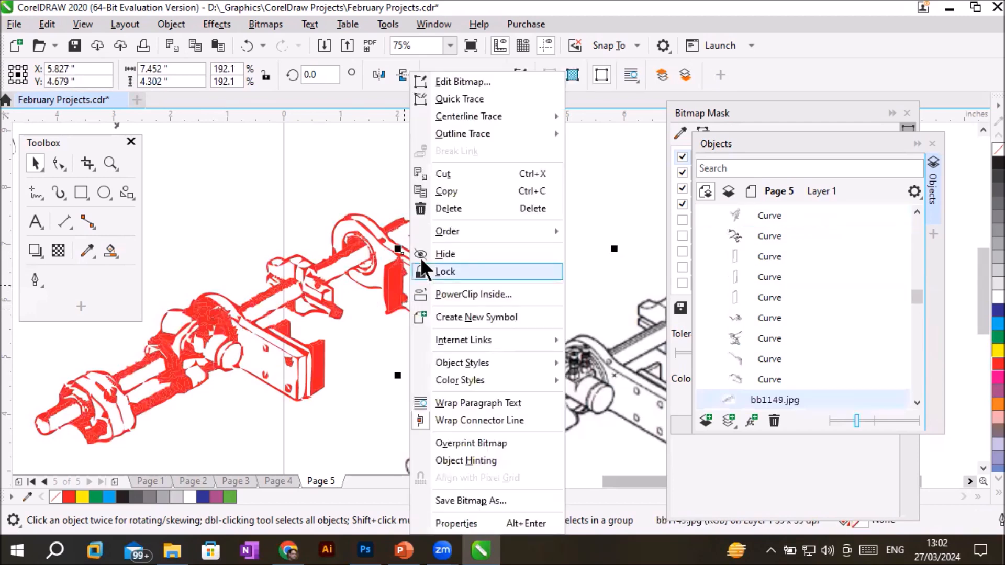
pyautogui.press('Escape')
# Step: Examine the red trace's curves up close with the Shape tool and compare the trace with the original bitmap
pyautogui.scroll(-1, 496, 330)
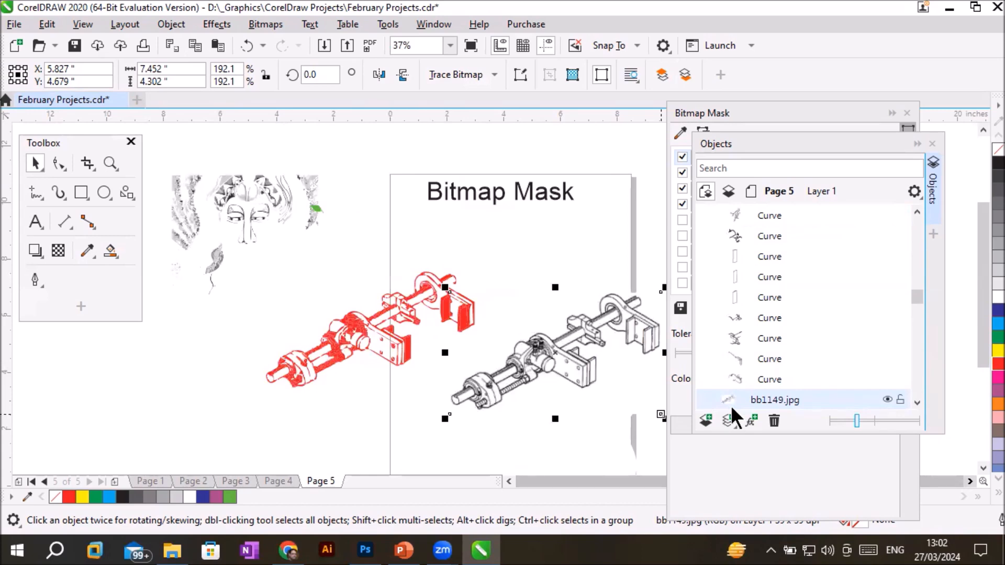
pyautogui.scroll(2, 467, 306)
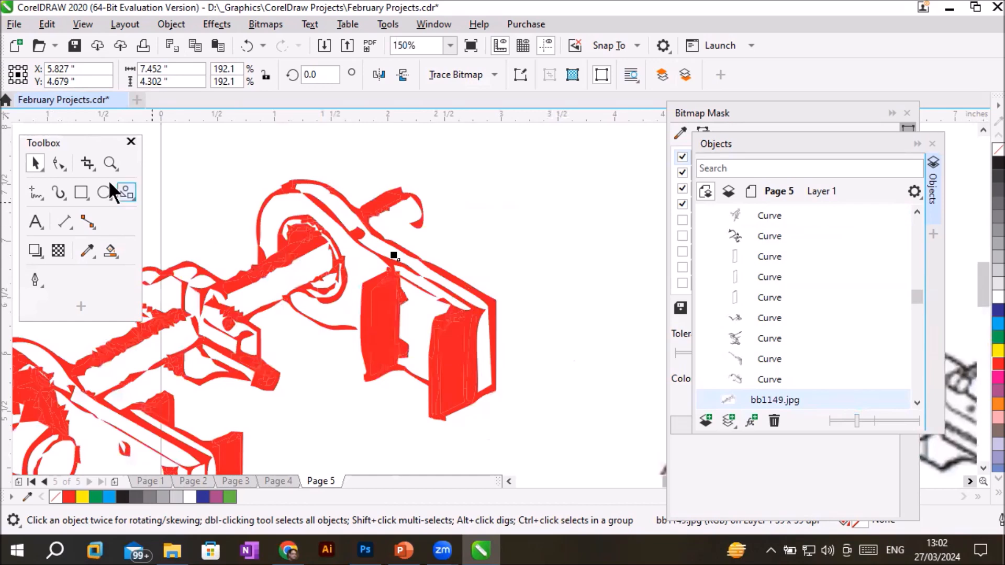
pyautogui.click(61, 164)
pyautogui.click(387, 214)
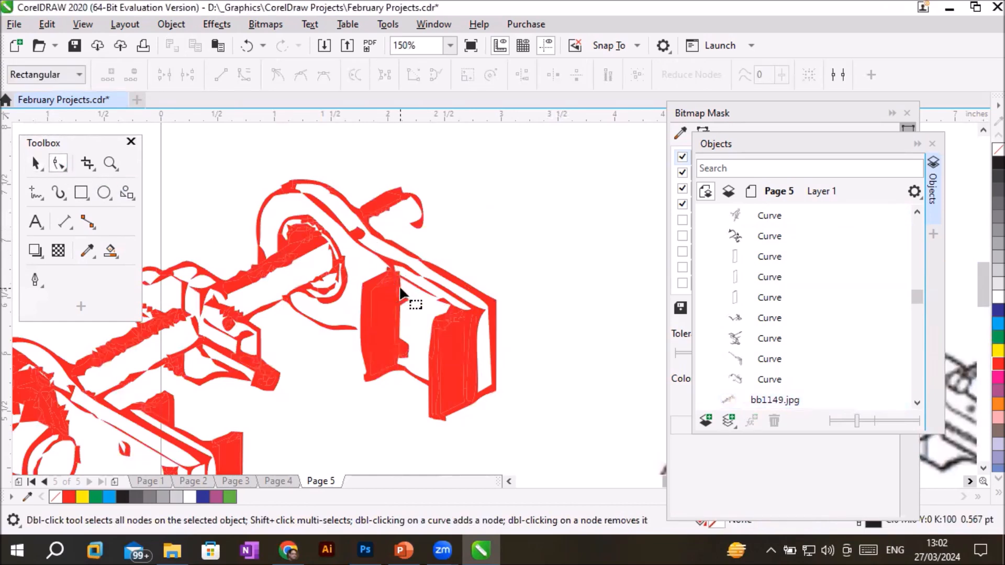
pyautogui.scroll(-2, 400, 293)
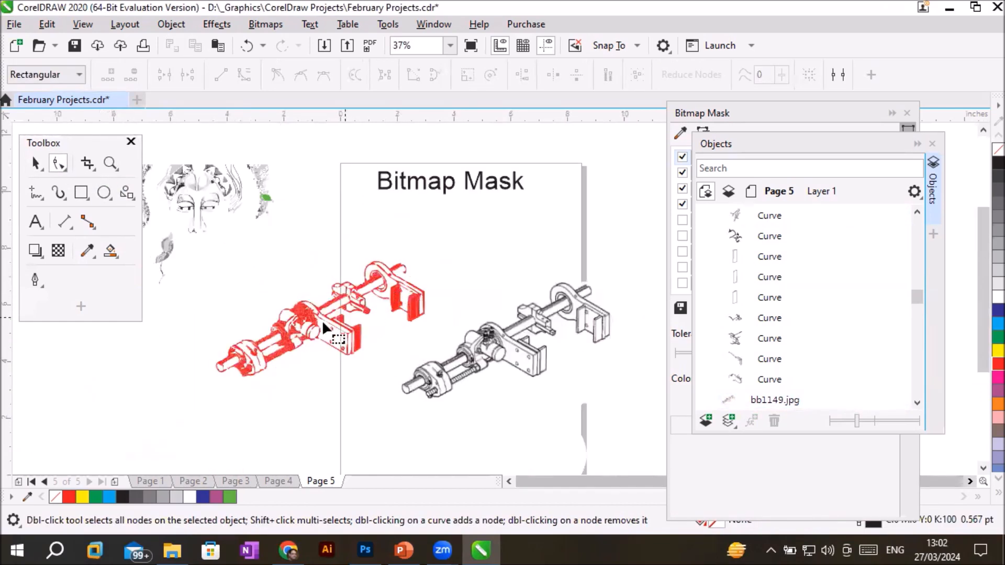
# Step: Move the red outline trace group up and slightly aside, and ungroup all of its objects
pyautogui.click(34, 167)
pyautogui.moveTo(357, 303); pyautogui.dragTo(366, 262)
pyautogui.rightClick(367, 261)
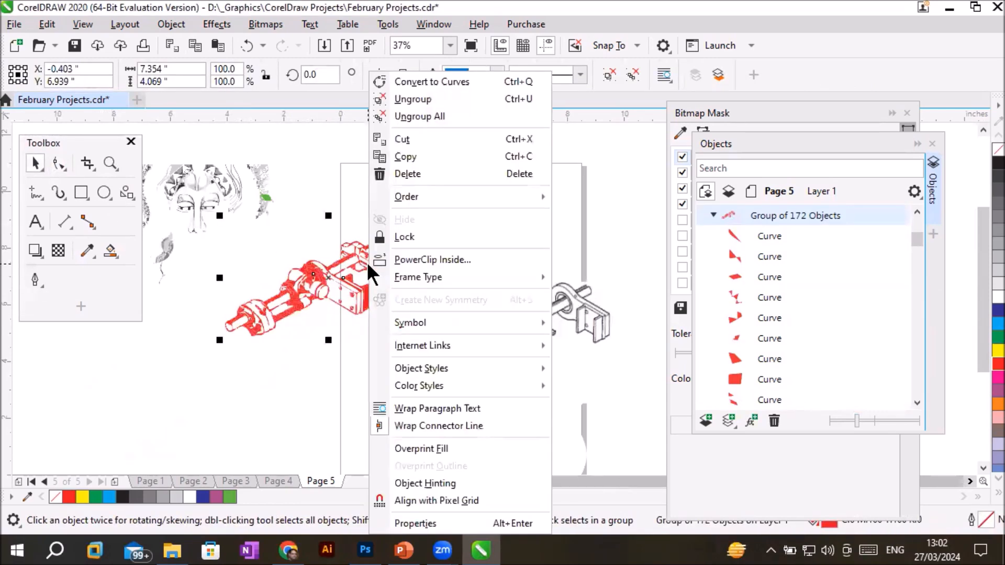
pyautogui.click(420, 117)
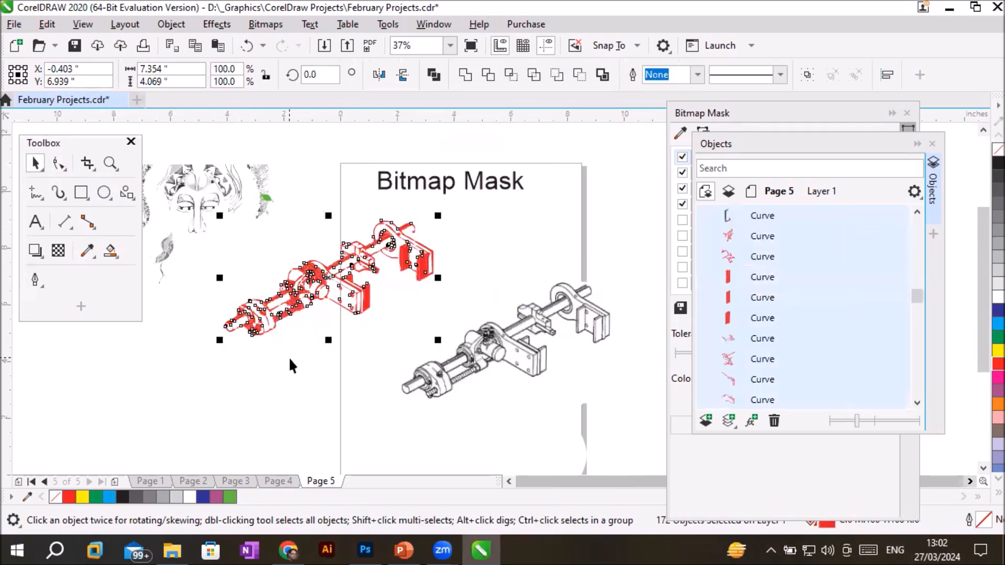
# Step: Fill the narrow end plate of the front bracket in the red trace with dark blue
pyautogui.click(291, 311)
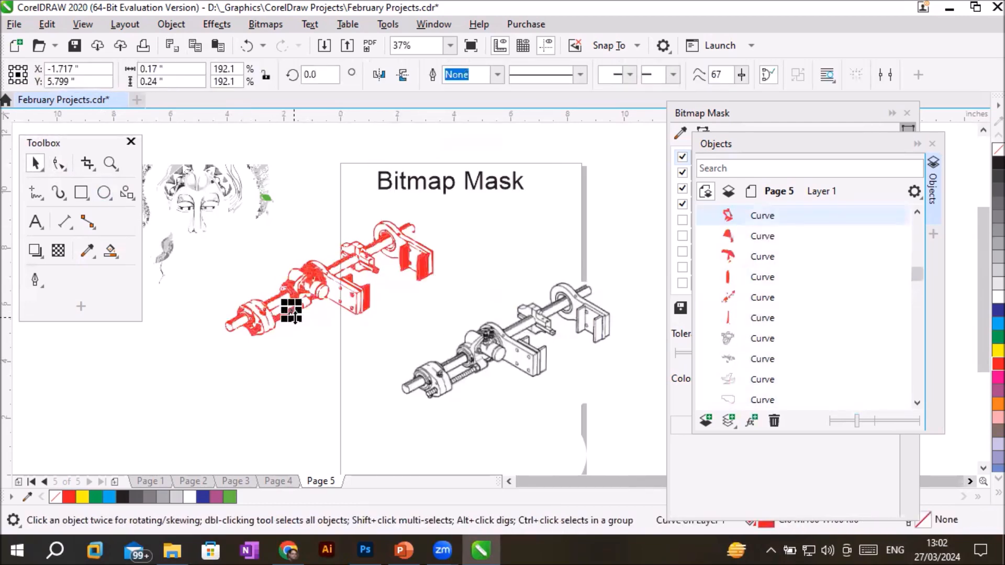
pyautogui.scroll(2, 371, 318)
pyautogui.click(360, 279)
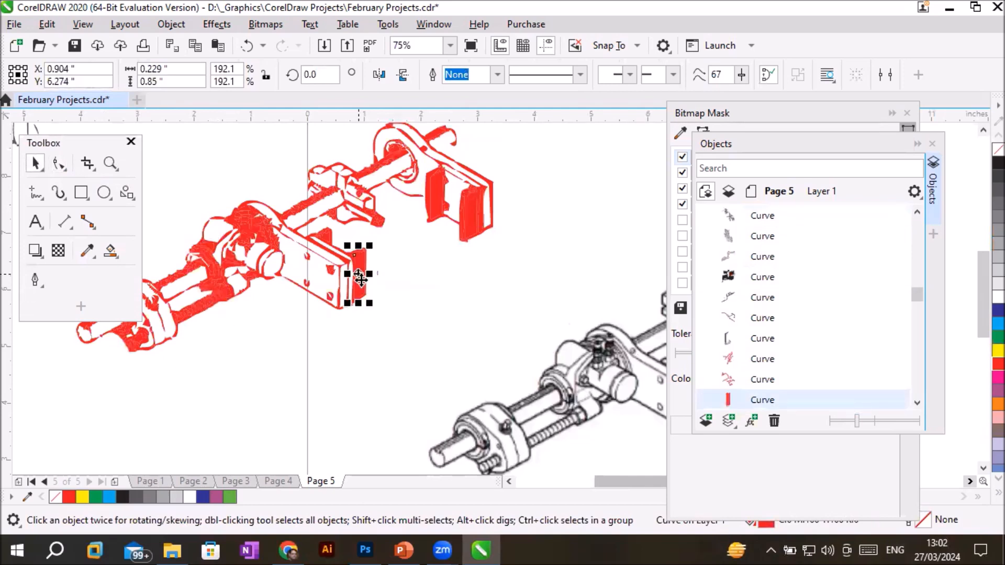
pyautogui.click(997, 310)
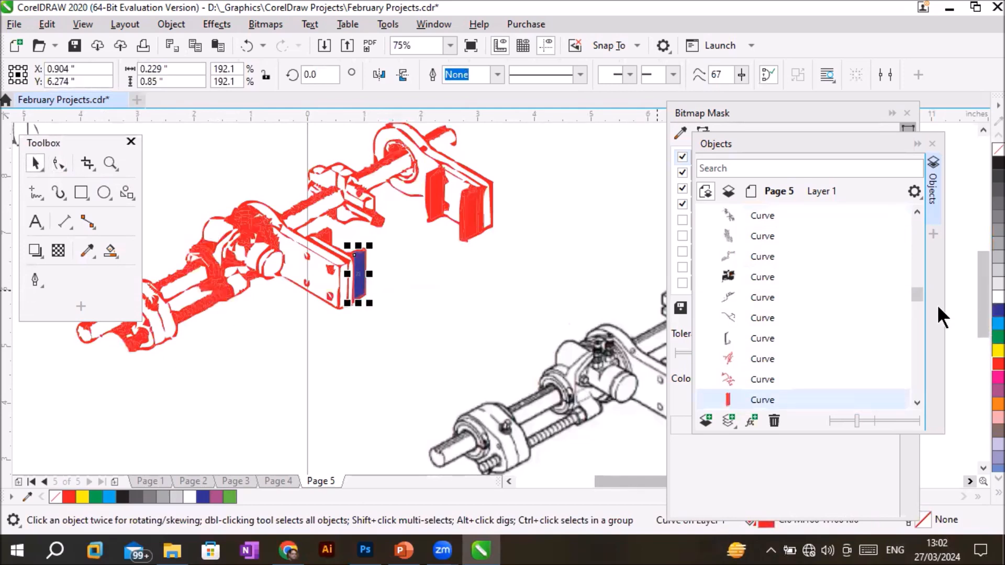
# Step: Fill the upright plates of the rear bracket and the small curves around them with dark blue
pyautogui.click(480, 231)
pyautogui.click(463, 194)
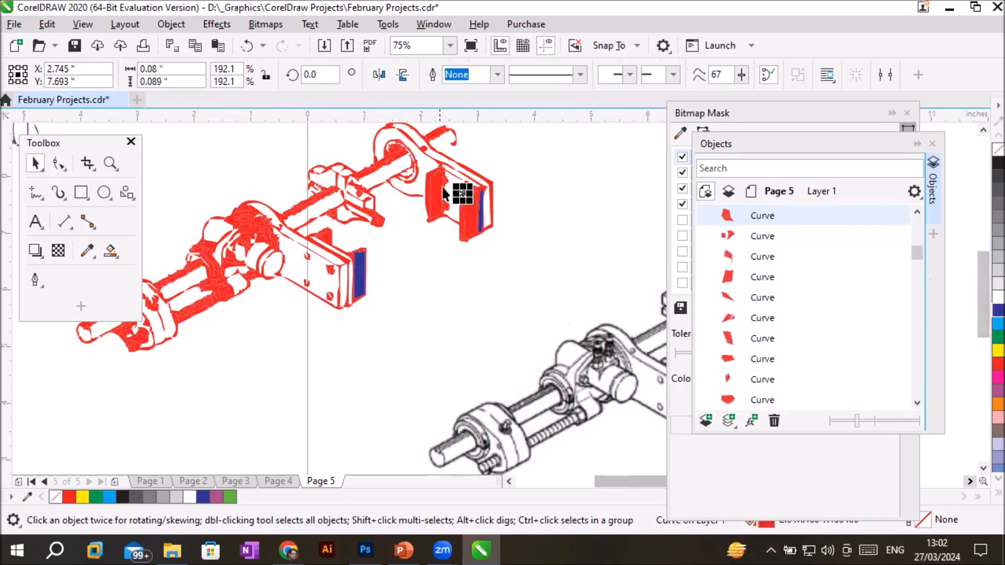
pyautogui.moveTo(505, 156); pyautogui.dragTo(419, 247)
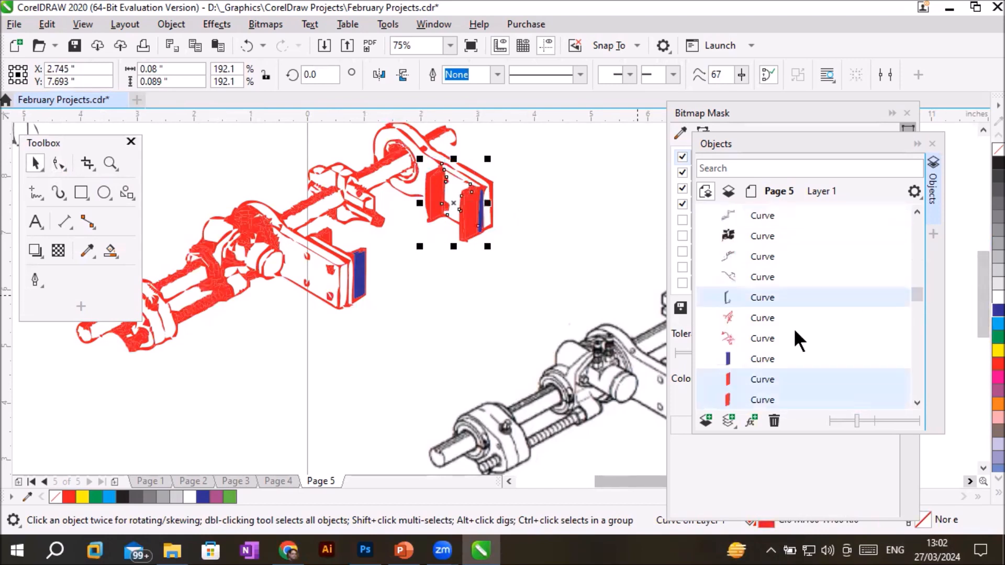
pyautogui.click(996, 311)
pyautogui.click(432, 299)
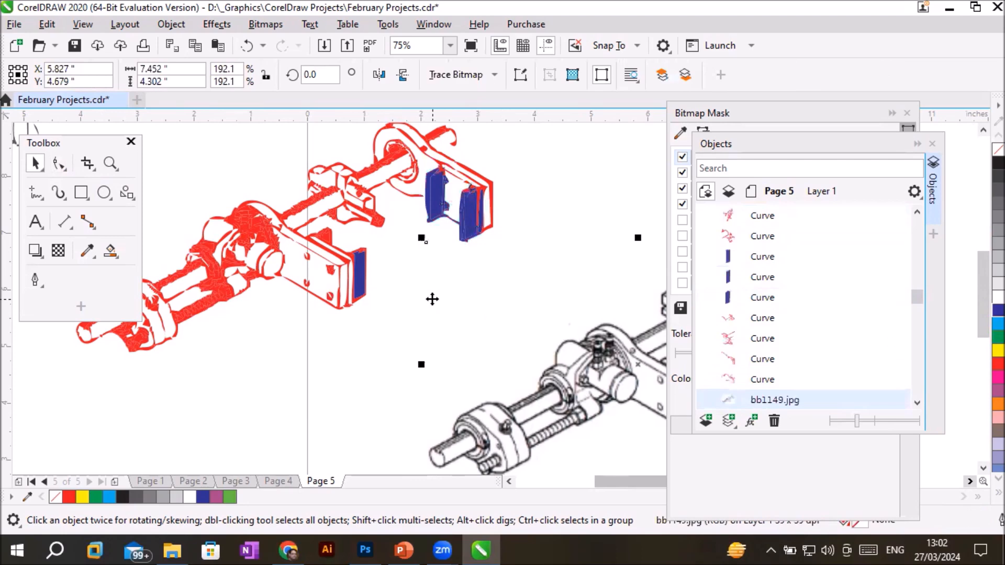
# Step: Reshape the front bracket's blue end plate with the Shape tool by moving its top nodes up and its lower nodes down and outward
pyautogui.click(363, 264)
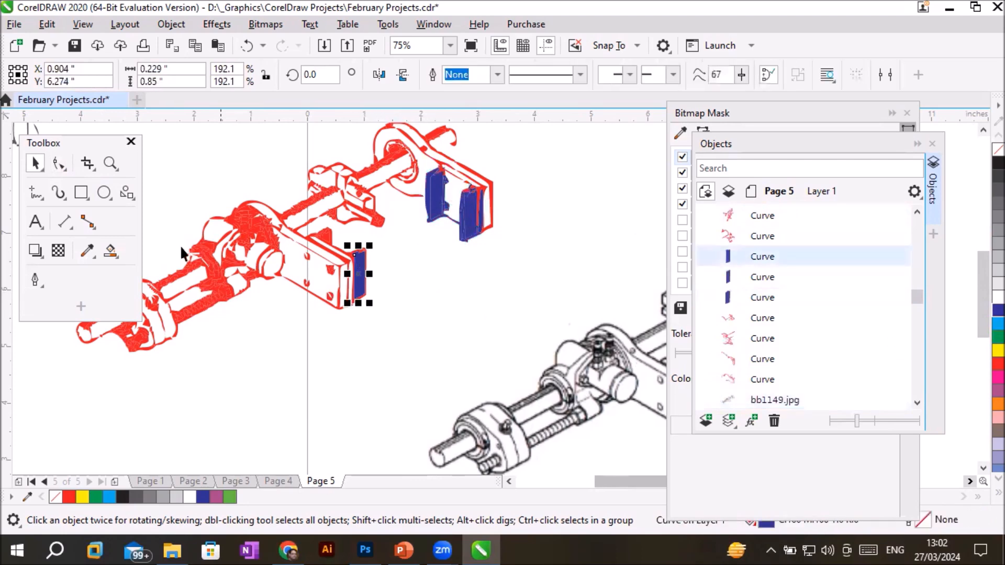
pyautogui.click(59, 163)
pyautogui.scroll(5, 374, 252)
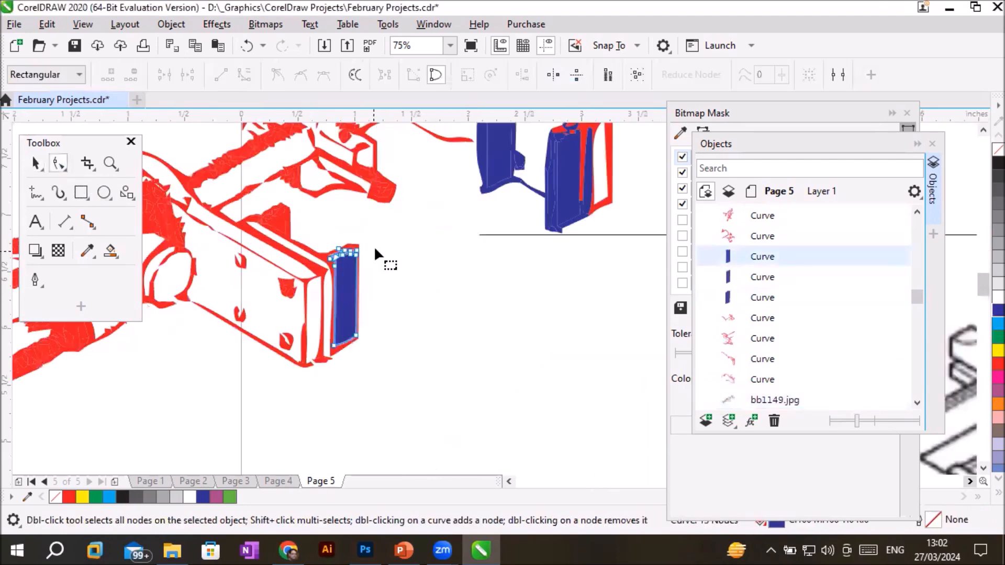
pyautogui.moveTo(275, 230); pyautogui.dragTo(347, 227)
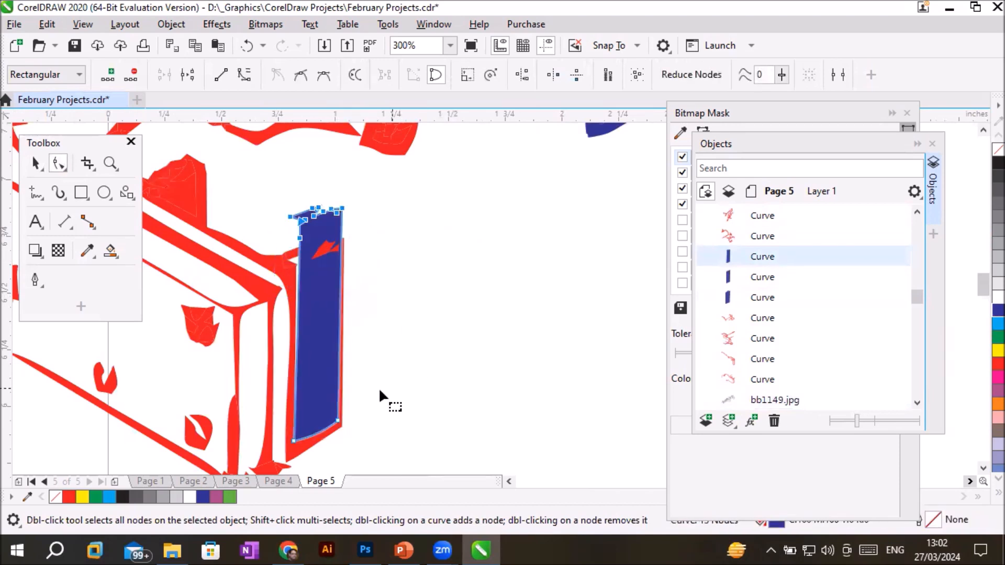
pyautogui.moveTo(357, 400); pyautogui.dragTo(362, 461)
pyautogui.scroll(-3, 482, 341)
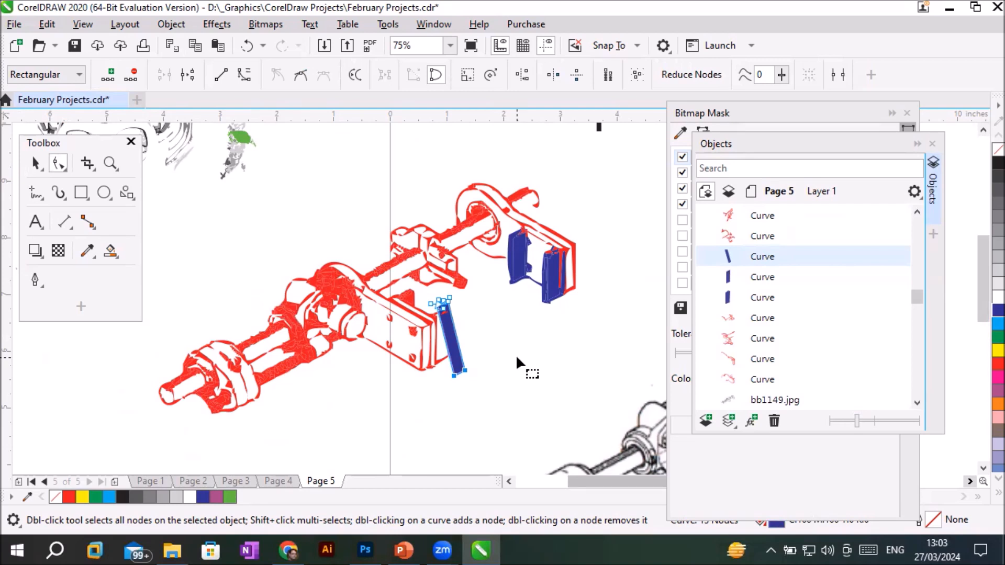
# Step: Trace the original bb1149.jpg bitmap with trace type Outline, image type Line art and Detail set to 100
pyautogui.click(275, 28)
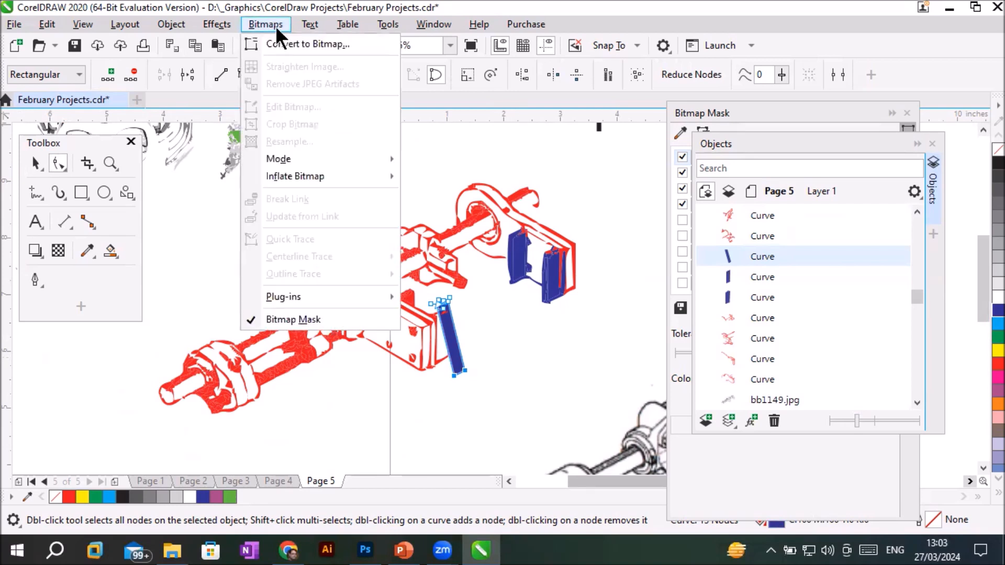
pyautogui.click(392, 422)
pyautogui.click(635, 454)
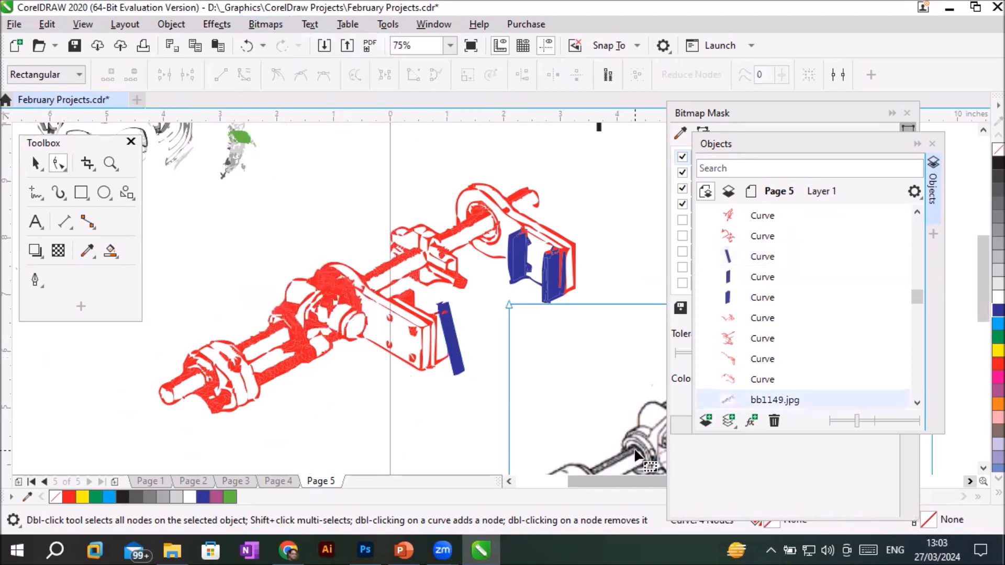
pyautogui.click(265, 23)
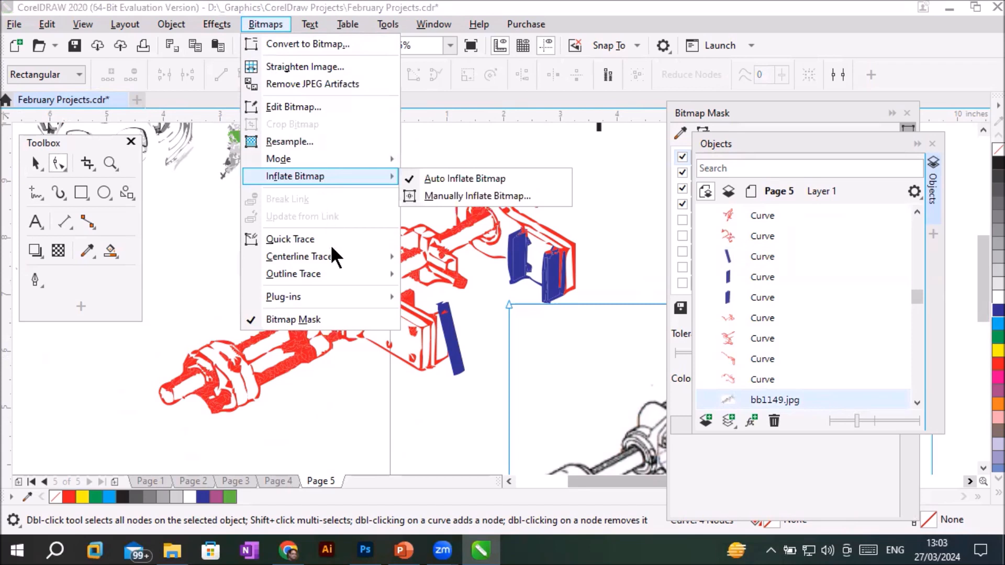
pyautogui.moveTo(333, 255)
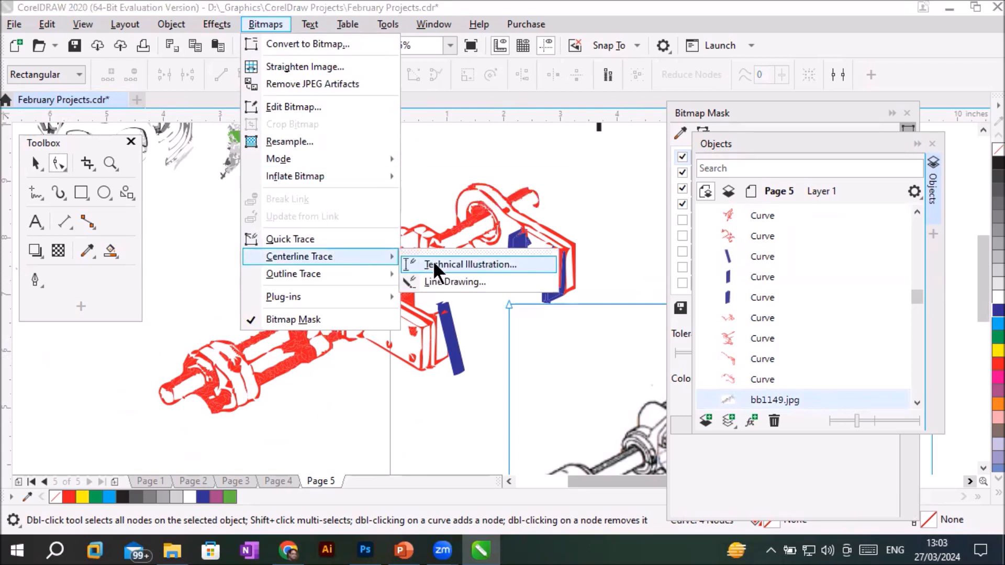
pyautogui.click(479, 283)
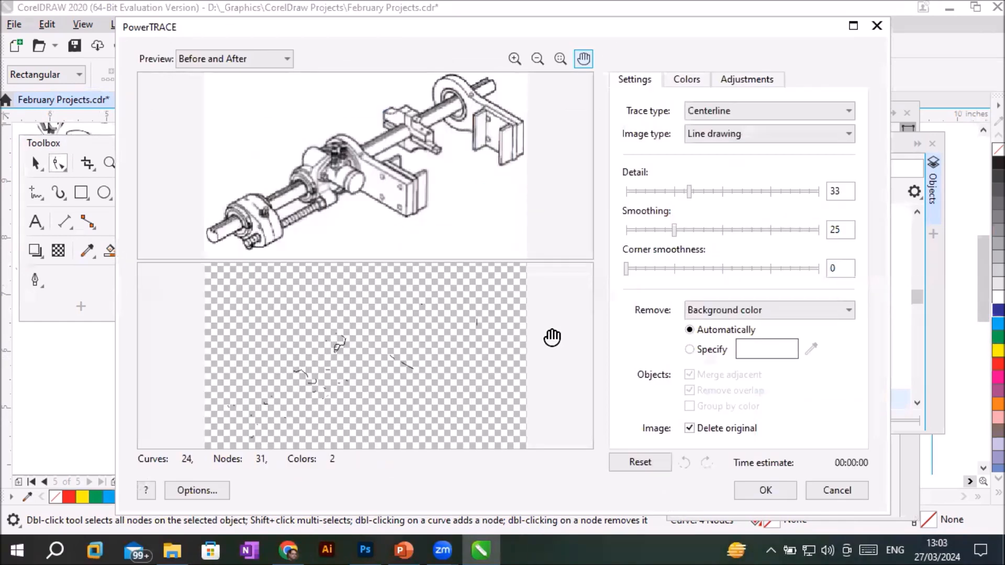
pyautogui.click(727, 114)
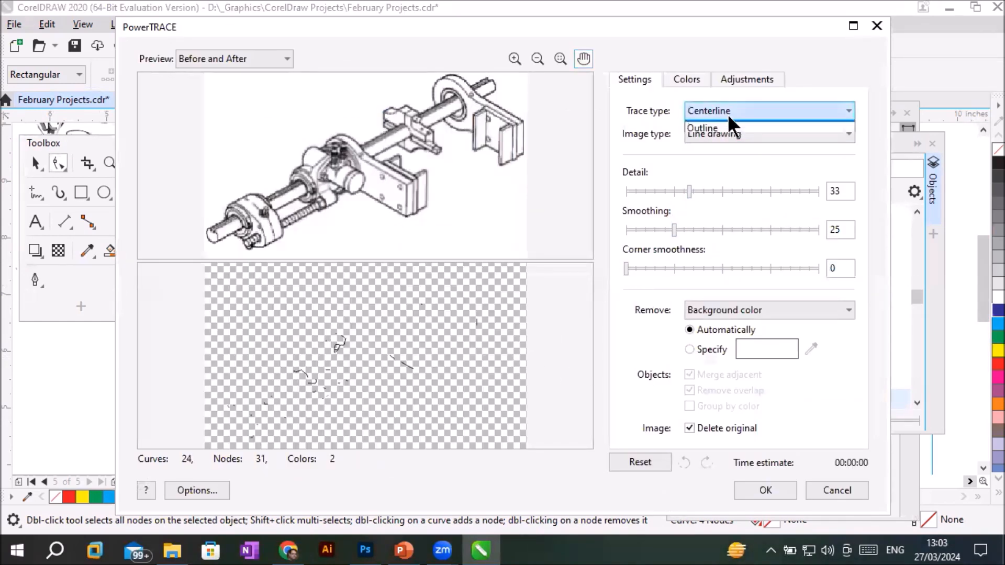
pyautogui.click(733, 140)
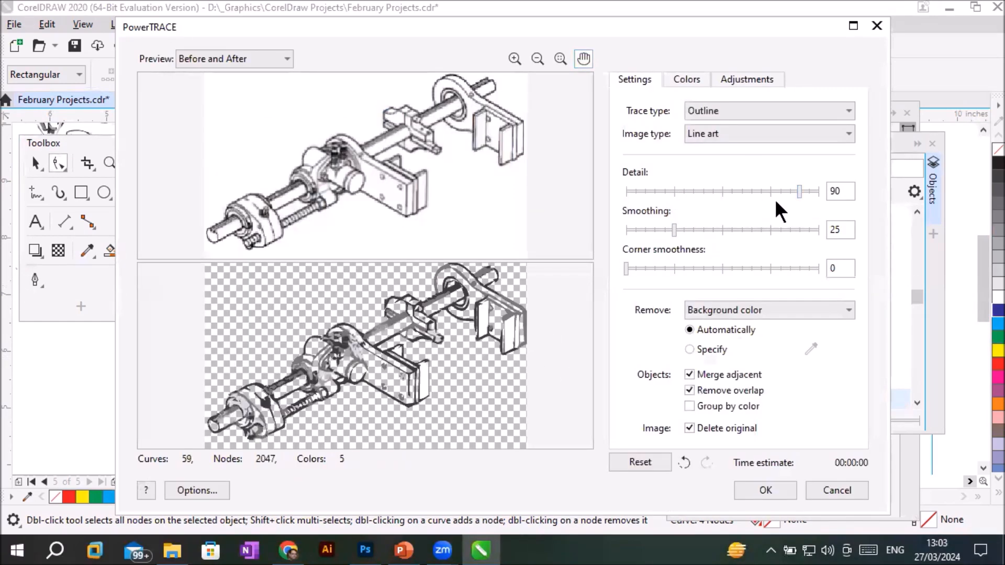
pyautogui.moveTo(799, 192); pyautogui.dragTo(827, 193)
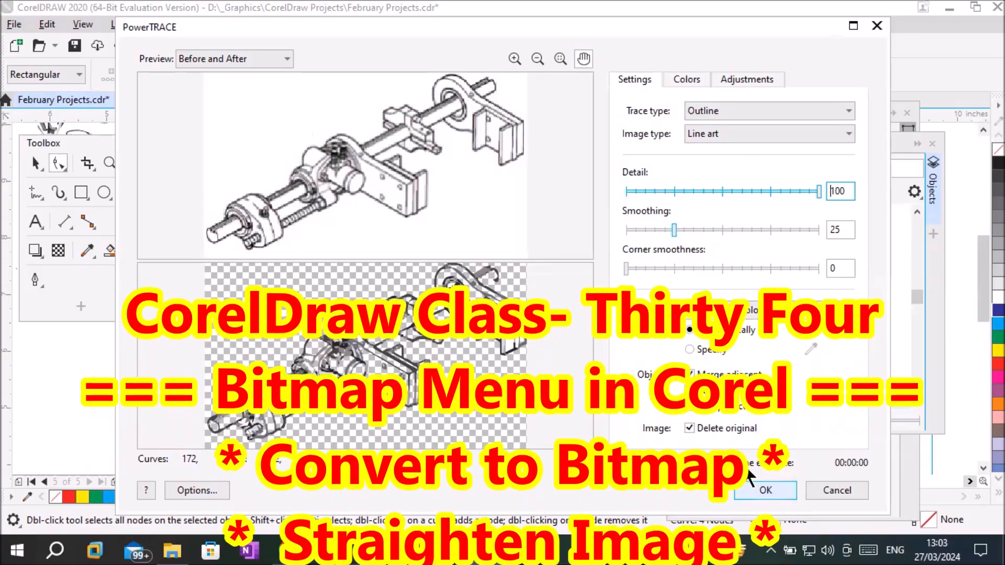
pyautogui.click(762, 487)
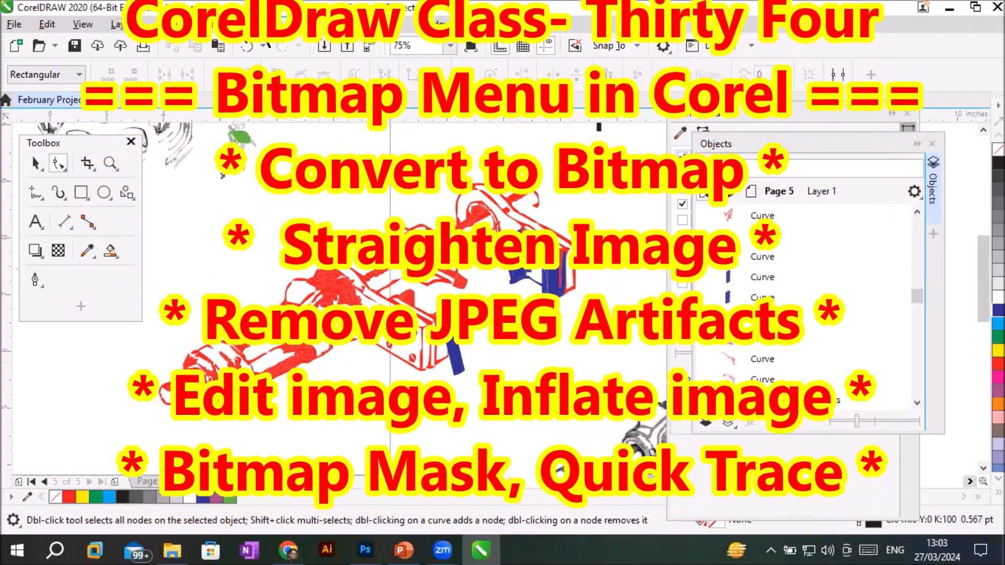
pyautogui.click(266, 24)
pyautogui.moveTo(314, 176)
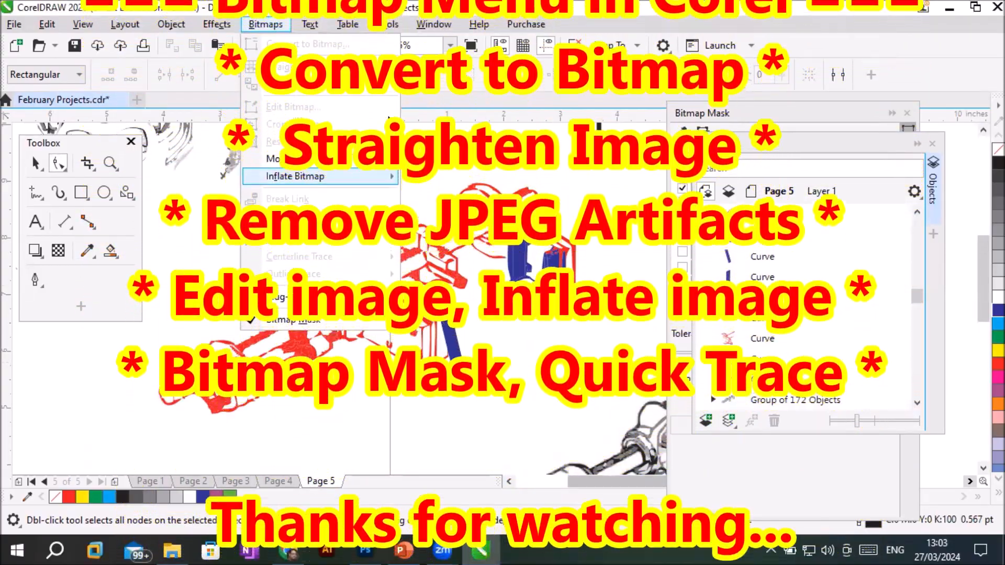